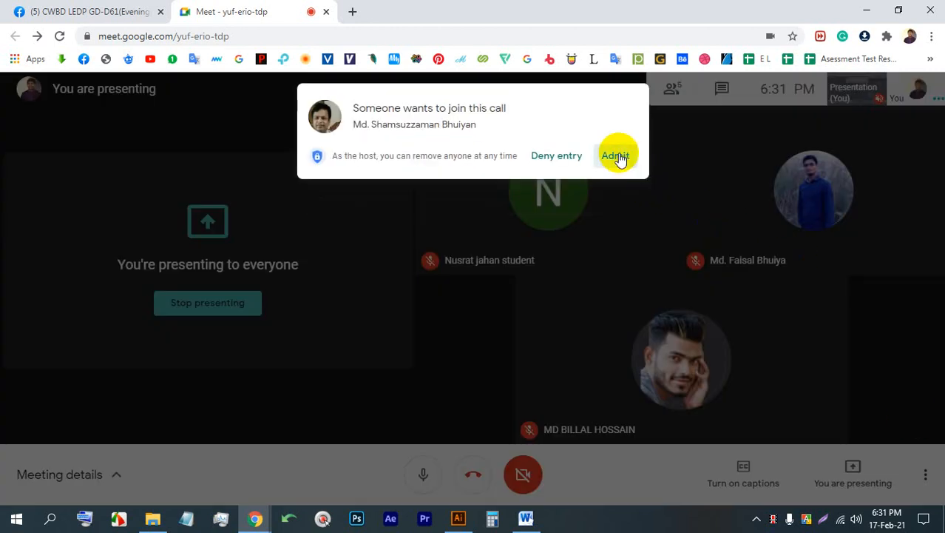
- Admit the waiting participants to the Google Meet call and turn the microphone on
left_click(616, 154)
left_click(353, 11)
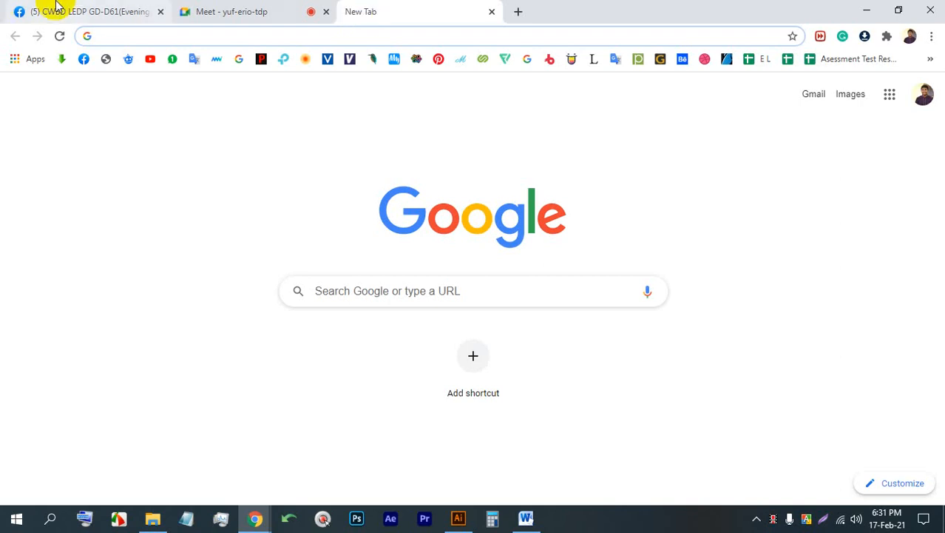
left_click(194, 9)
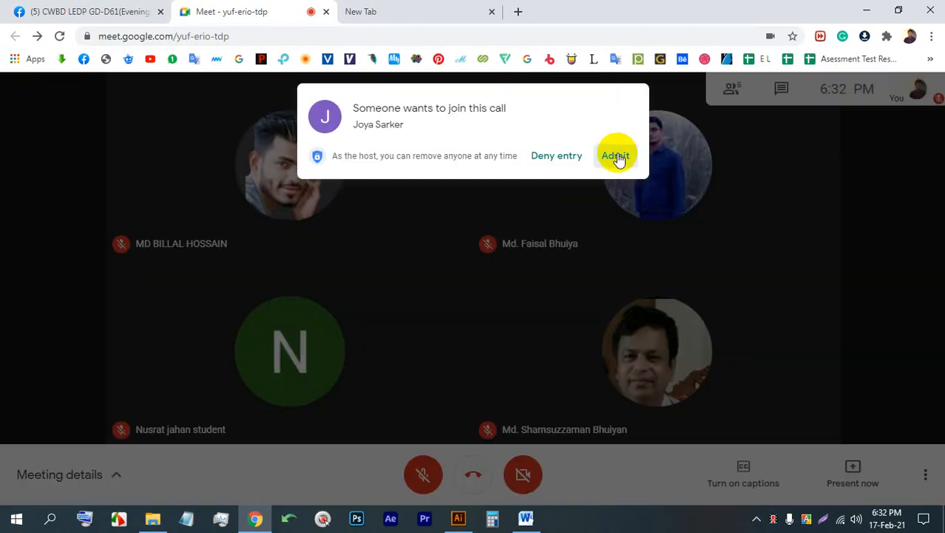
left_click(617, 157)
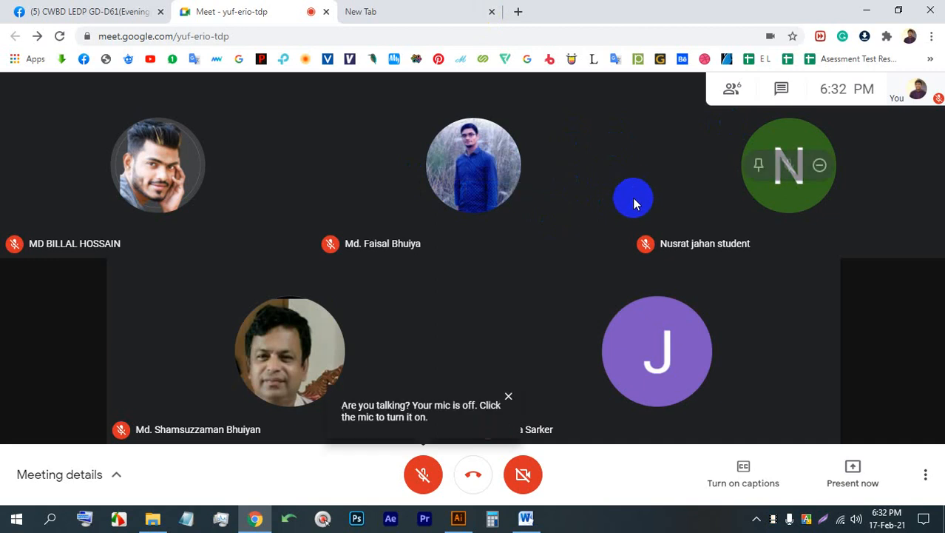
left_click(423, 474)
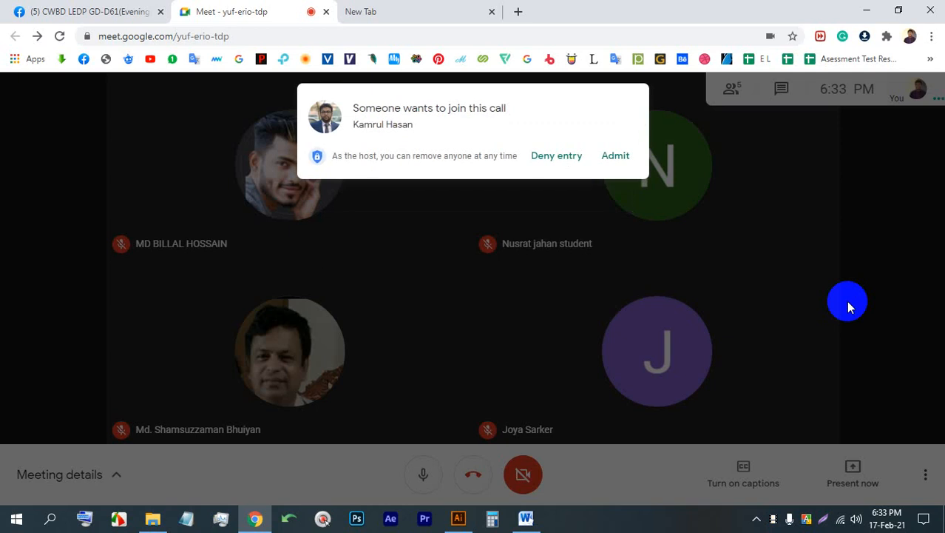
left_click(634, 156)
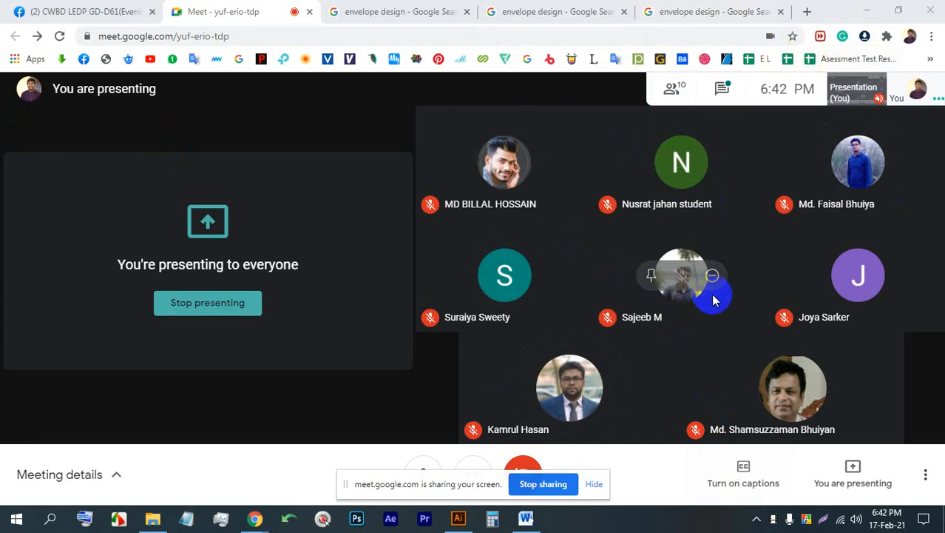
- Hide the screen-sharing notice and close the open Word window
left_click(596, 485)
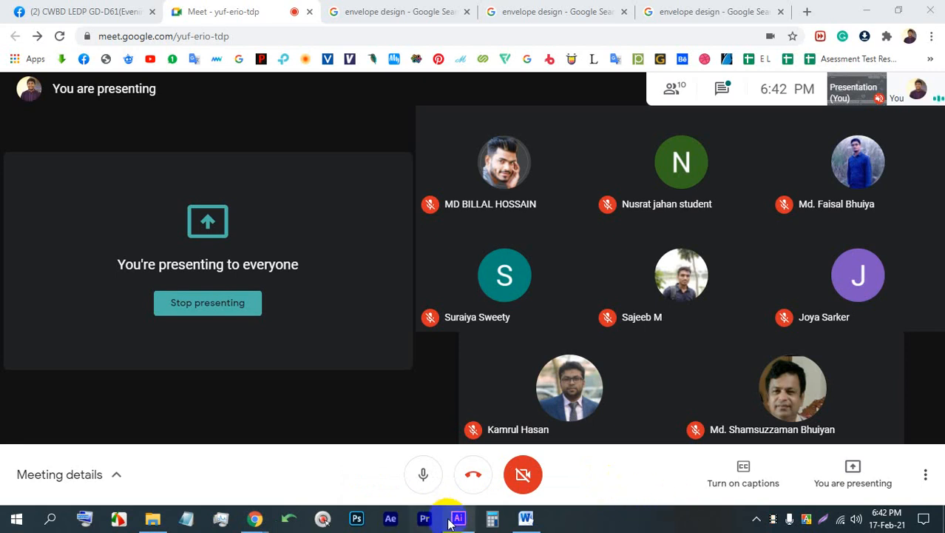
right_click(516, 522)
left_click(509, 491)
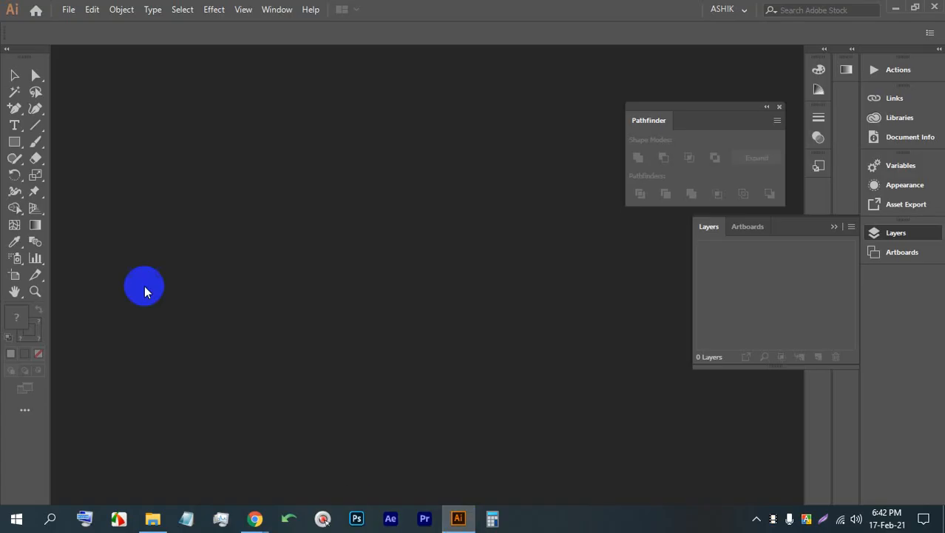
- Open the new-document setup in Illustrator
left_click(68, 11)
left_click(89, 25)
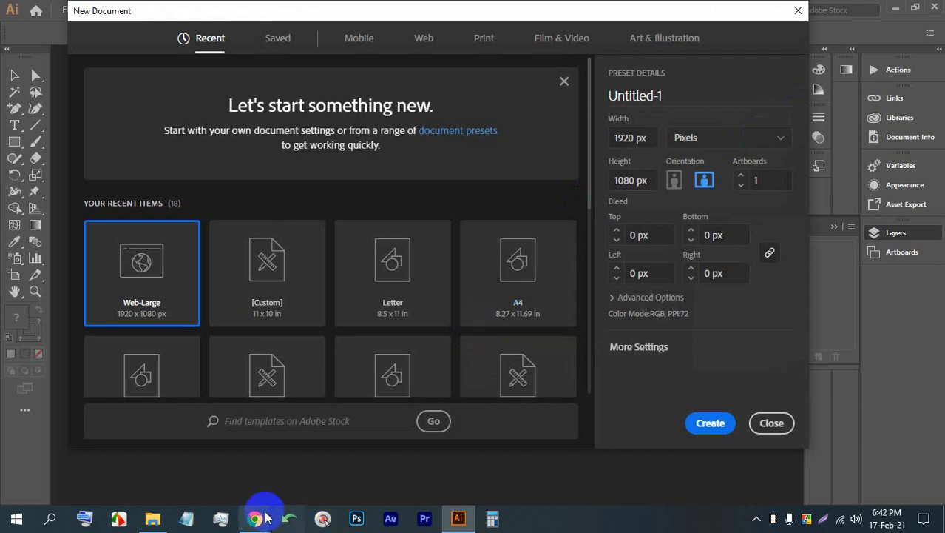
- Switch to Chrome and admit the waiting participant to the Meet call
mouse_move(255, 511)
left_click(236, 465)
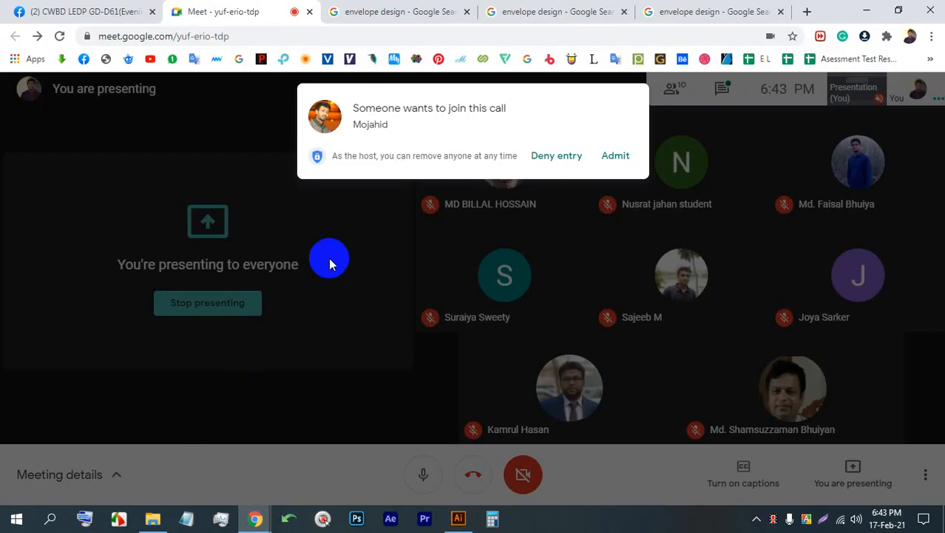
left_click(616, 155)
mouse_move(651, 279)
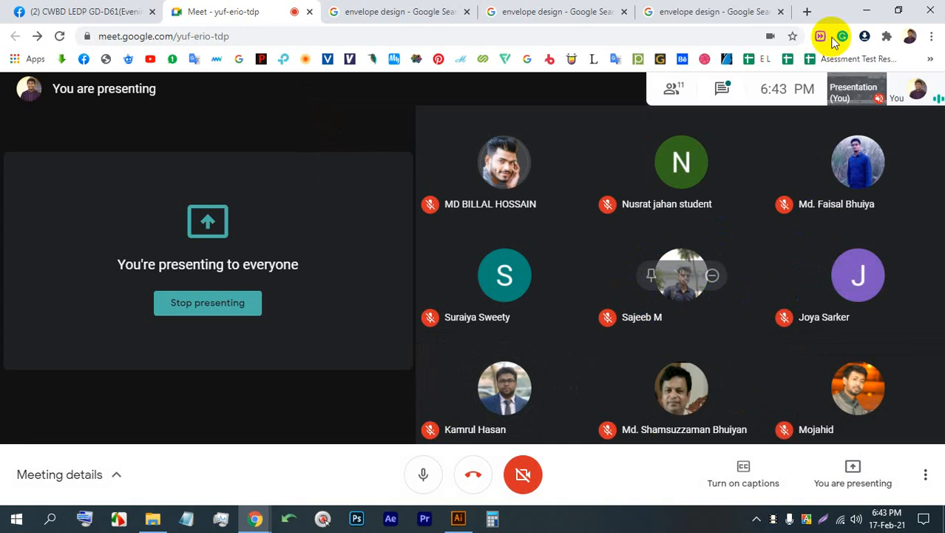
- Search Google by voice for "letterhead" in a new tab and show the image results
left_click(807, 11)
left_click(805, 11)
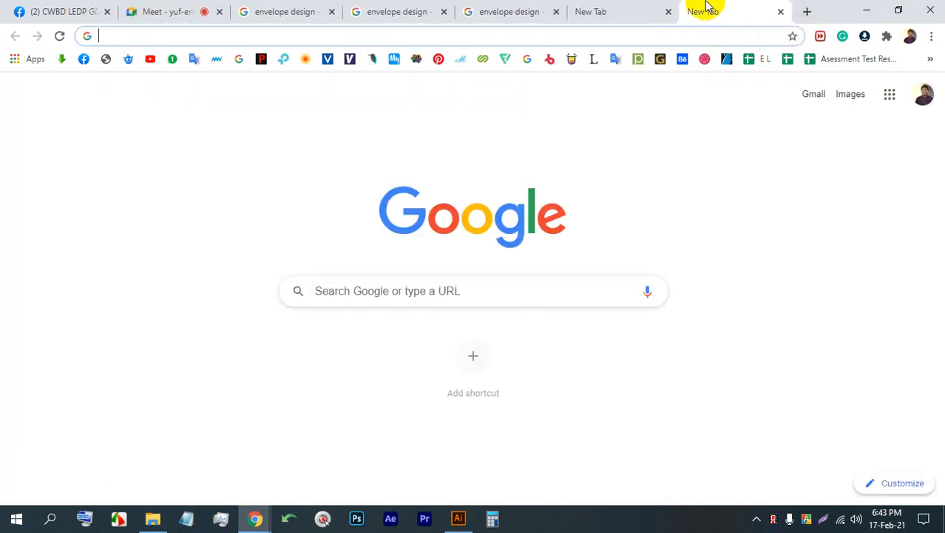
left_click(668, 11)
left_click(648, 291)
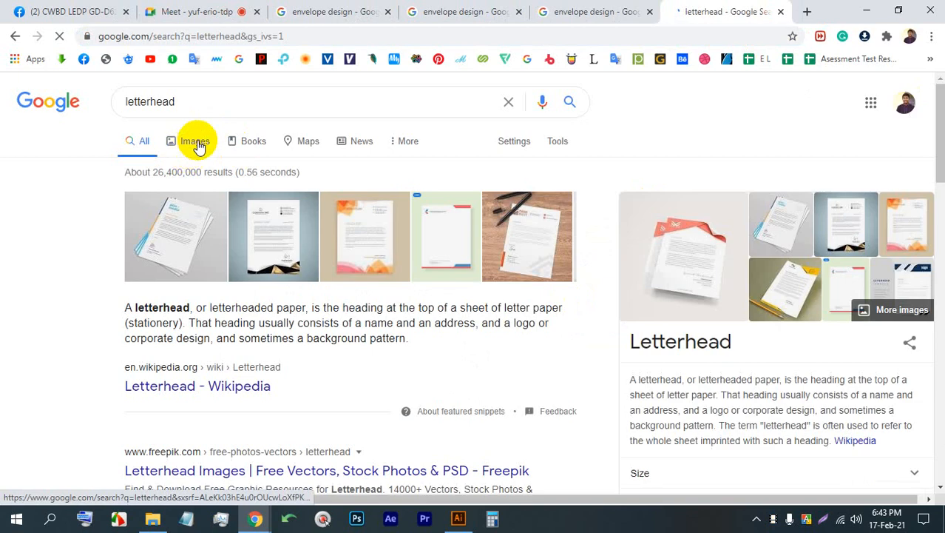
left_click(197, 142)
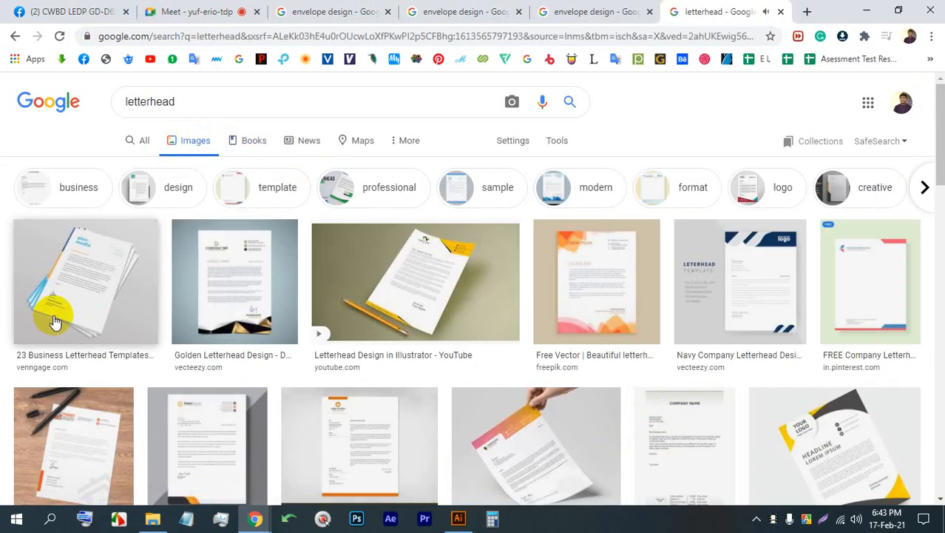
- Preview the letterhead examples from Pinterest, Template.net and wordtemplatesonline.net in the image results
scroll(566, 301, "down", 5)
left_click(502, 261)
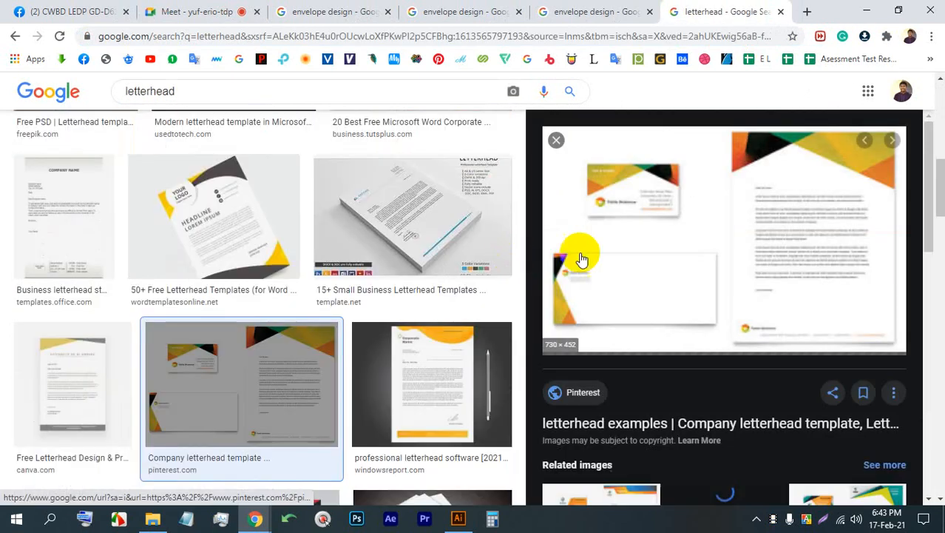
left_click(408, 205)
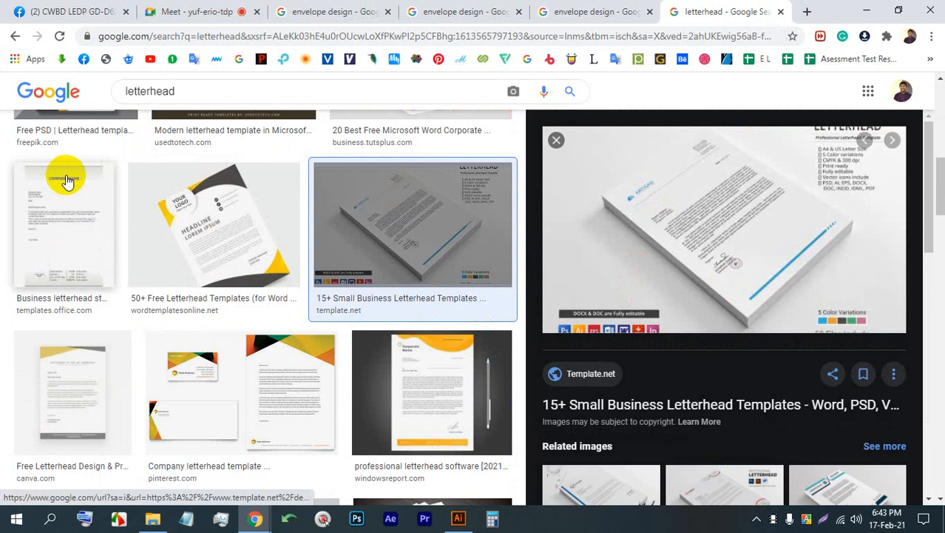
left_click(242, 235)
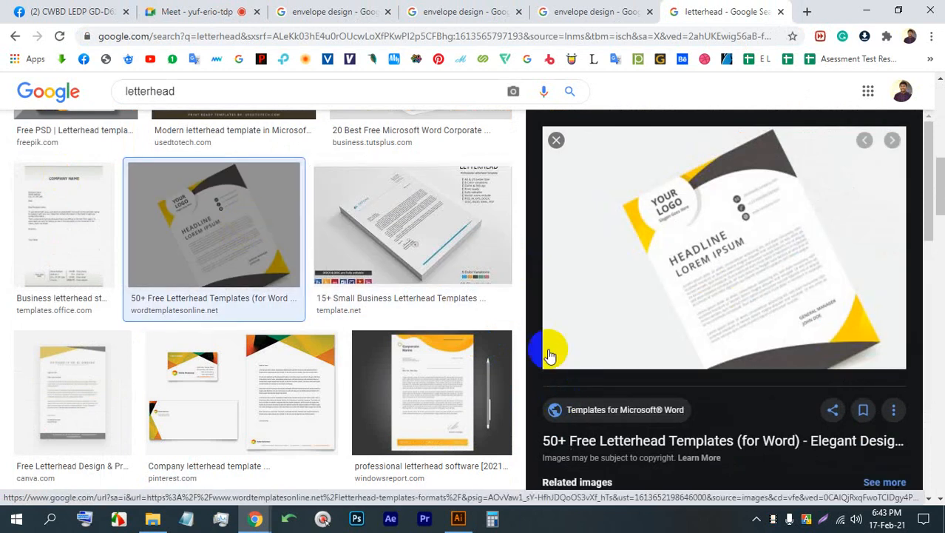
- Check the Meet call, return to the letterhead results and preview the orange Corporate Name letterhead from Windows Report
left_click(167, 11)
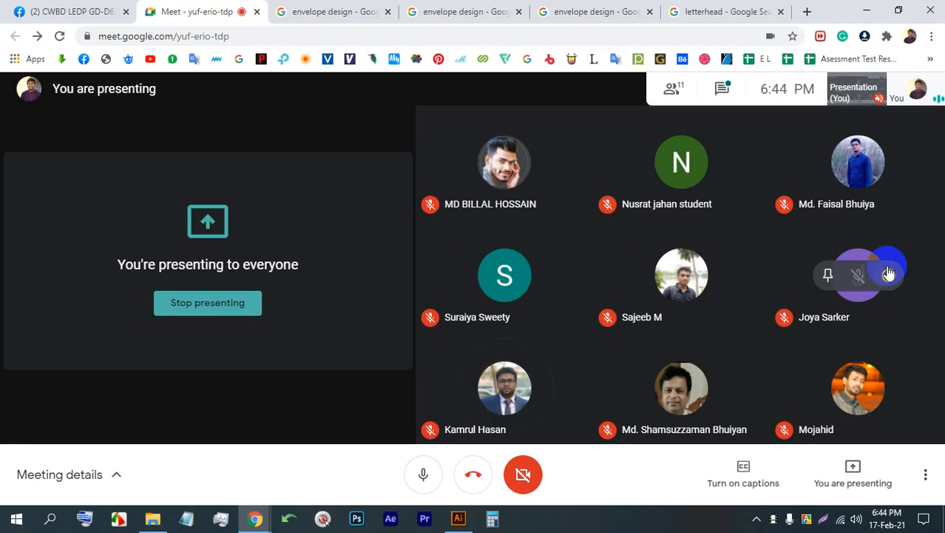
left_click(714, 11)
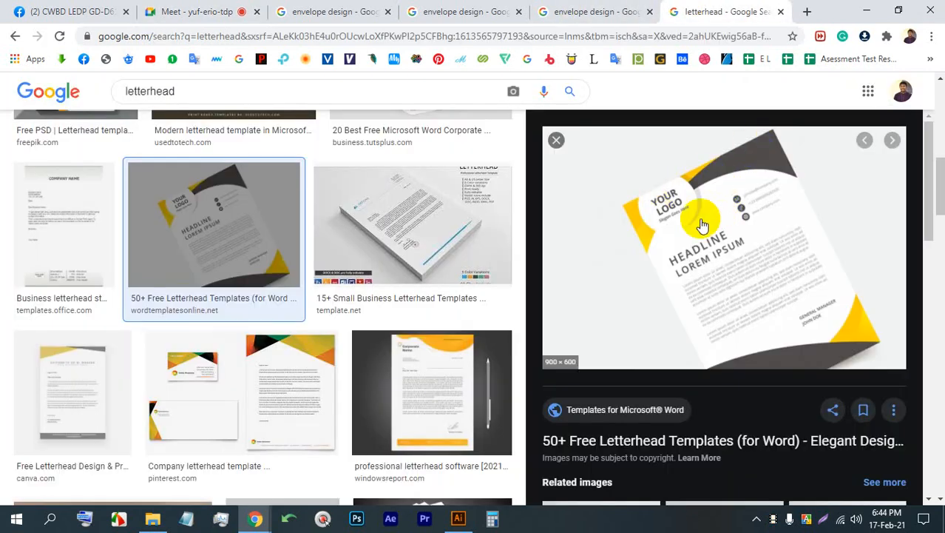
scroll(651, 148, "down", 1)
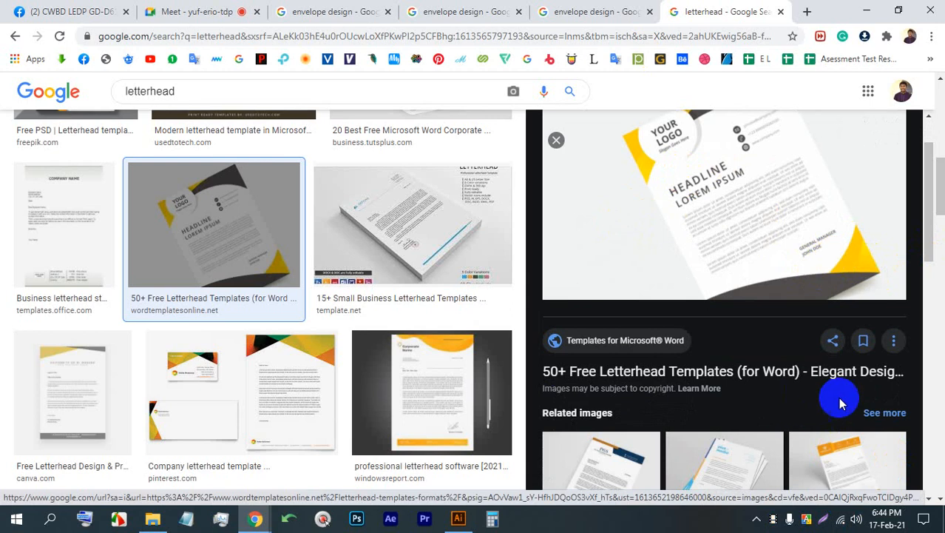
left_click(414, 418)
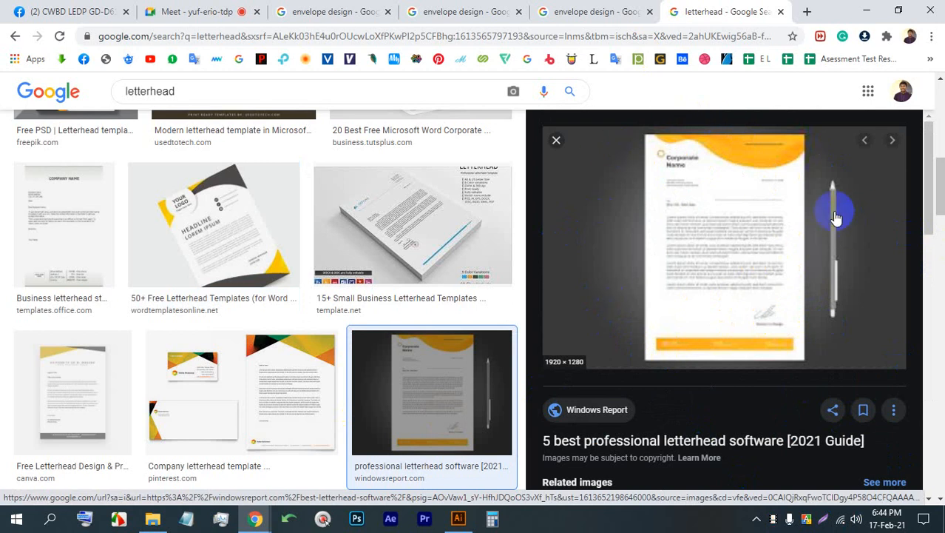
left_click(202, 12)
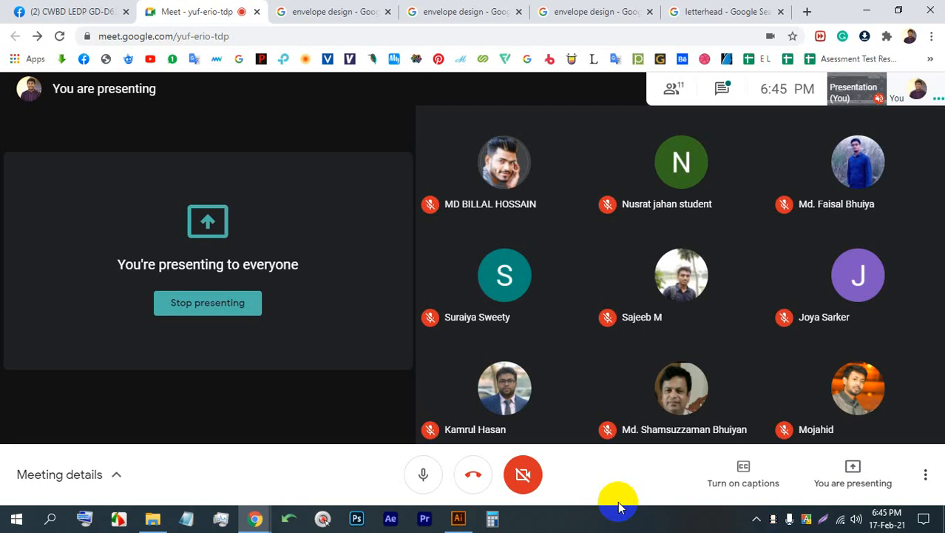
left_click(740, 11)
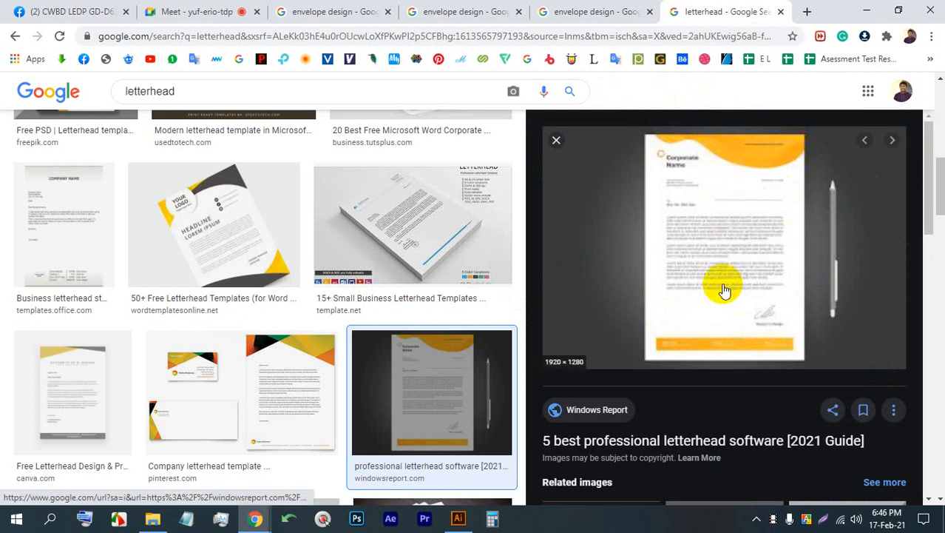
left_click(194, 12)
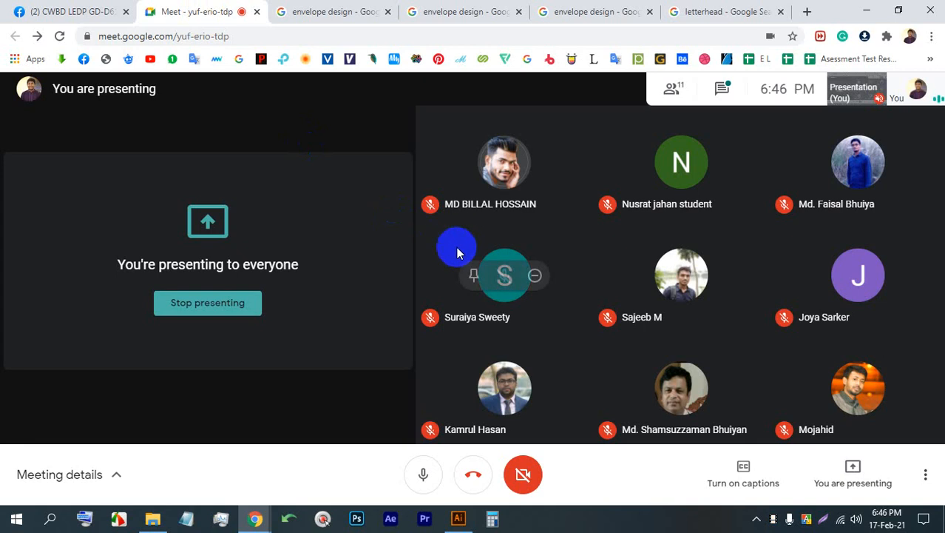
left_click(459, 518)
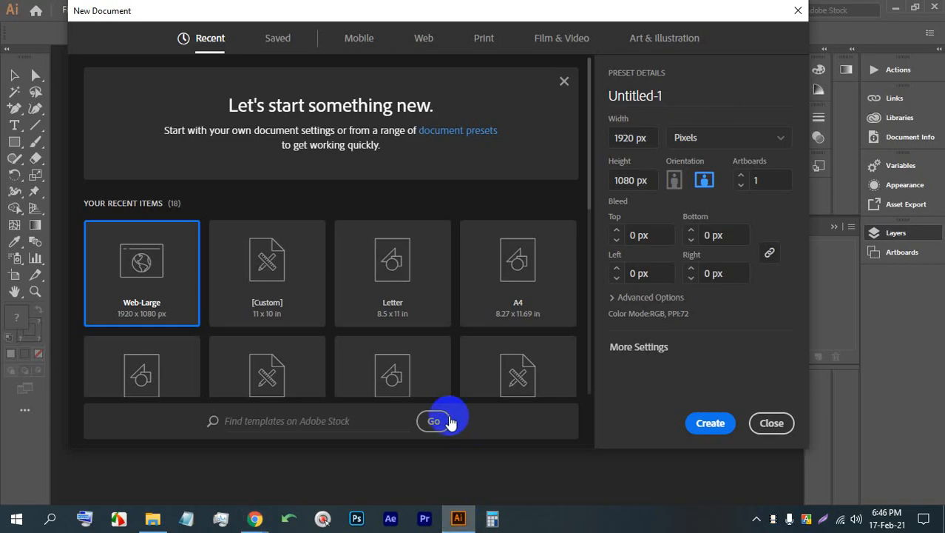
left_click(459, 520)
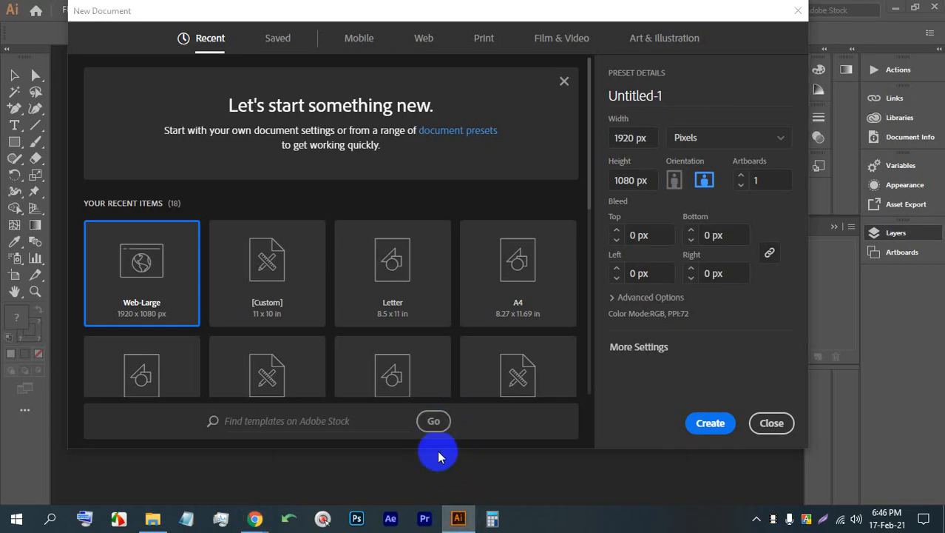
left_click(256, 520)
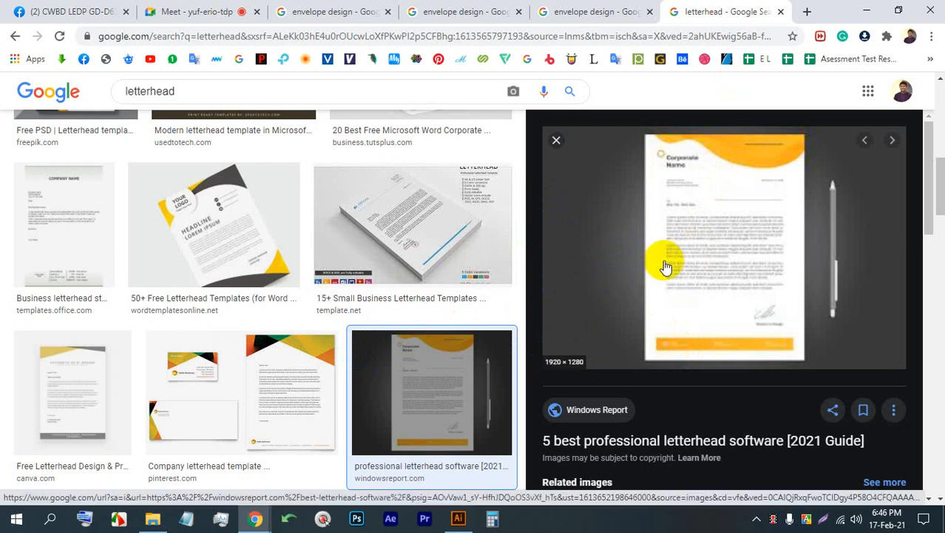
left_click(196, 12)
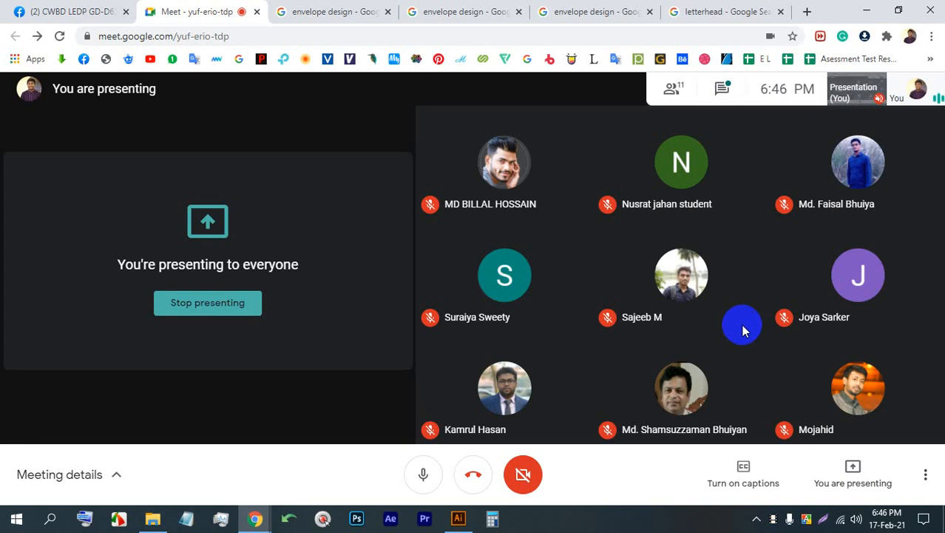
- Switch to Illustrator and create a 210 x 297 mm A4 document, closing the surplus untitled documents
left_click(459, 518)
double_click(377, 272)
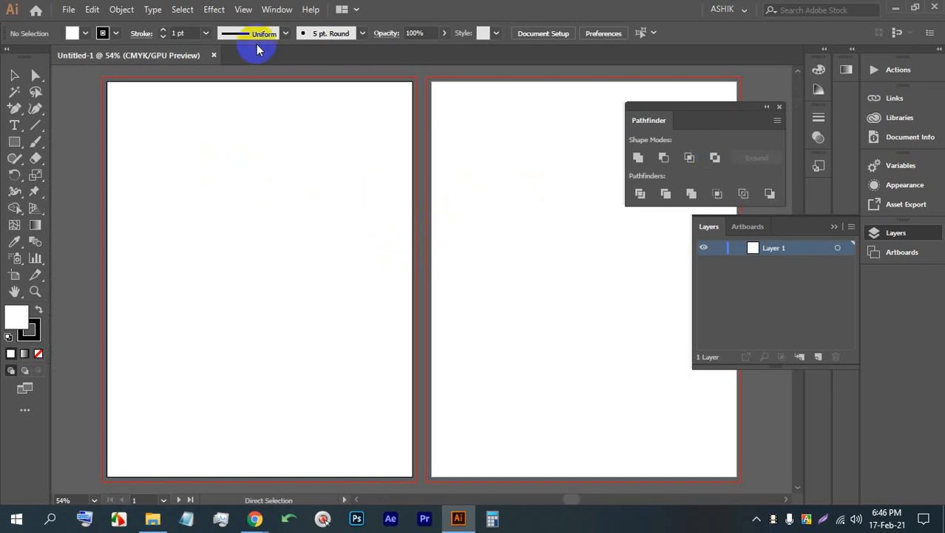
left_click(214, 54)
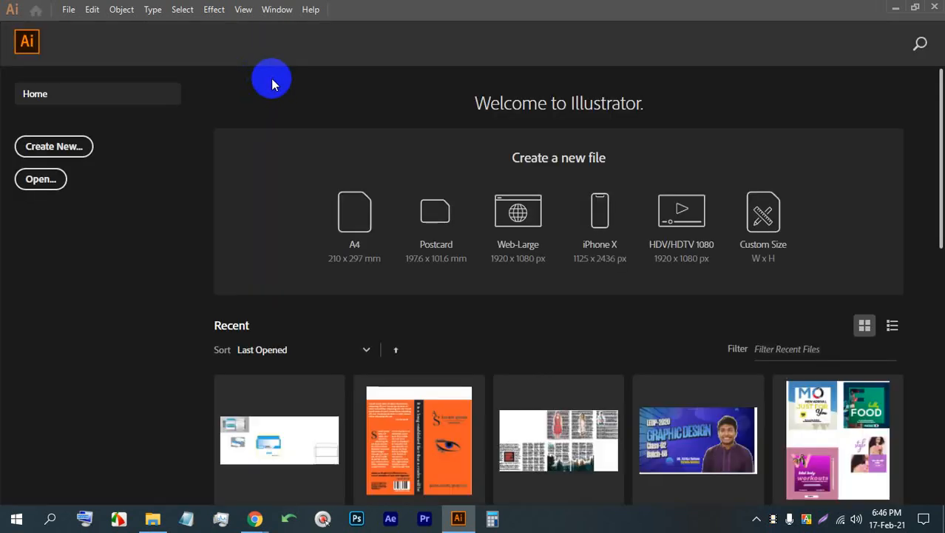
left_click(363, 213)
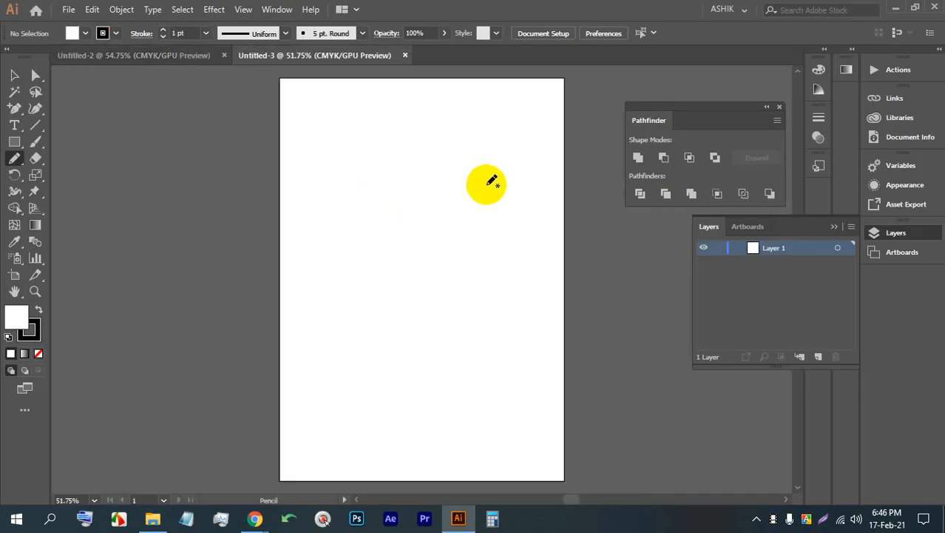
left_click(224, 56)
- Draw a white rectangle covering the whole A4 artboard from corner to corner
scroll(311, 99, "down", 1)
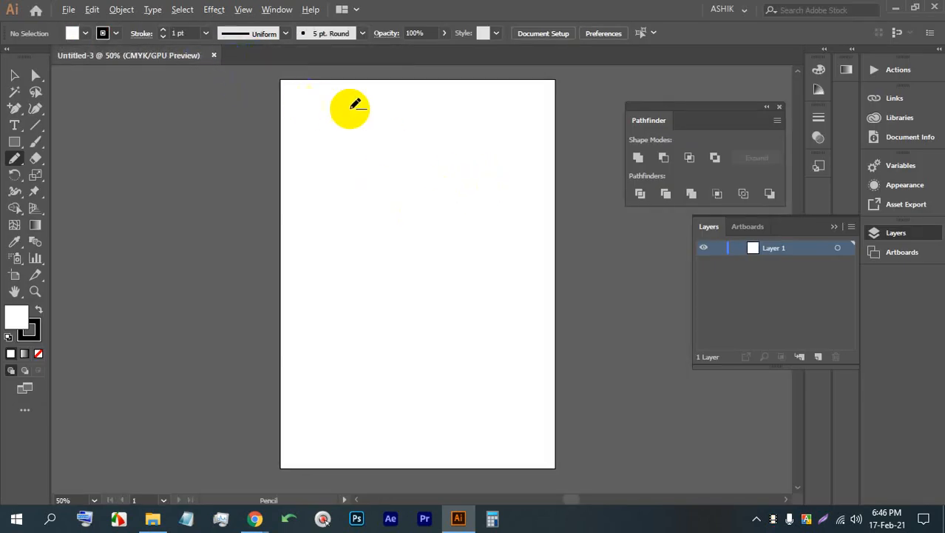
scroll(485, 142, "up", 1)
scroll(405, 147, "down", 1)
left_click_drag(502, 149, 413, 150)
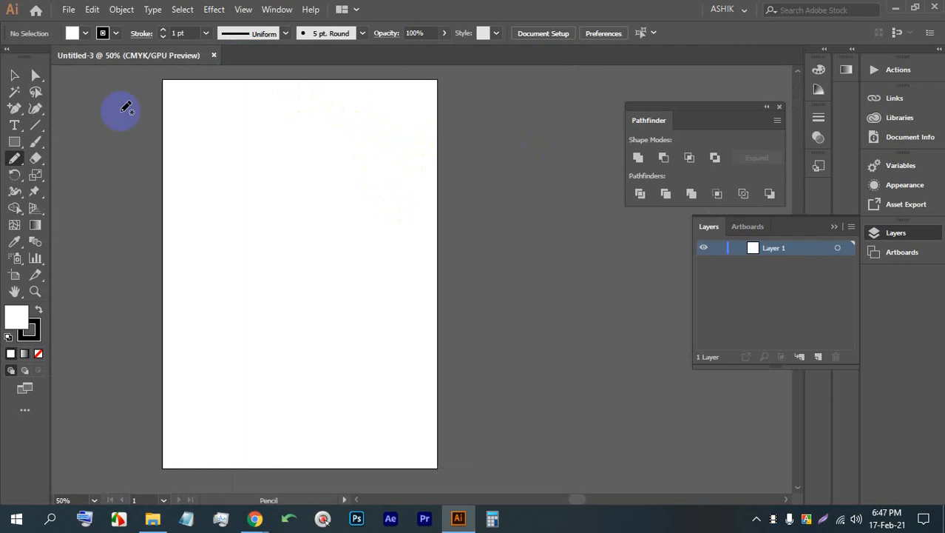
left_click_drag(16, 145, 74, 142)
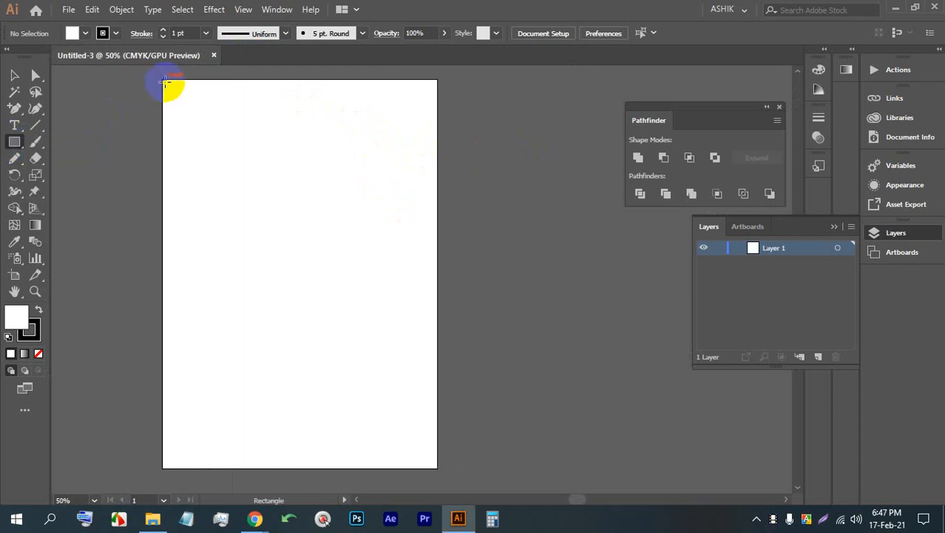
mouse_move(162, 79)
left_mouse_down()
mouse_move(407, 448)
mouse_move(438, 467)
left_mouse_up()
left_click(15, 74)
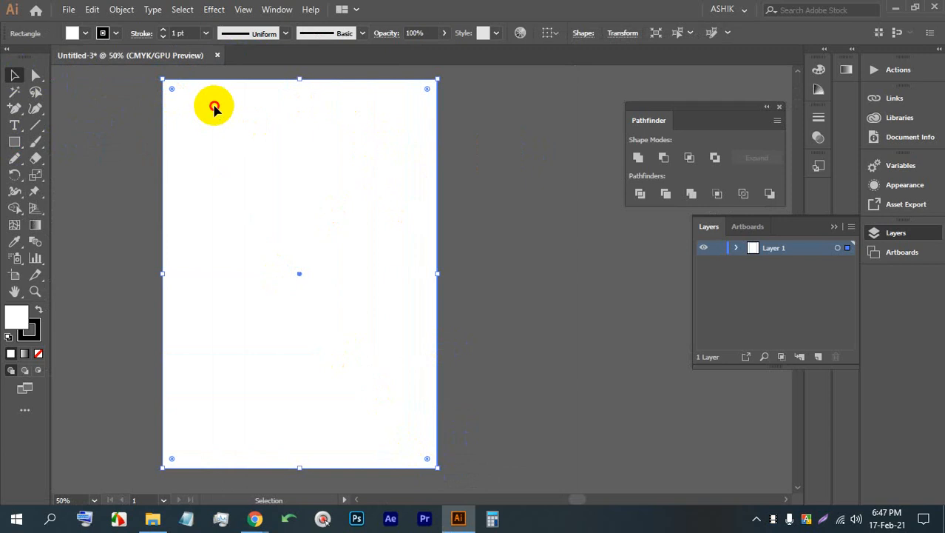
left_click(121, 9)
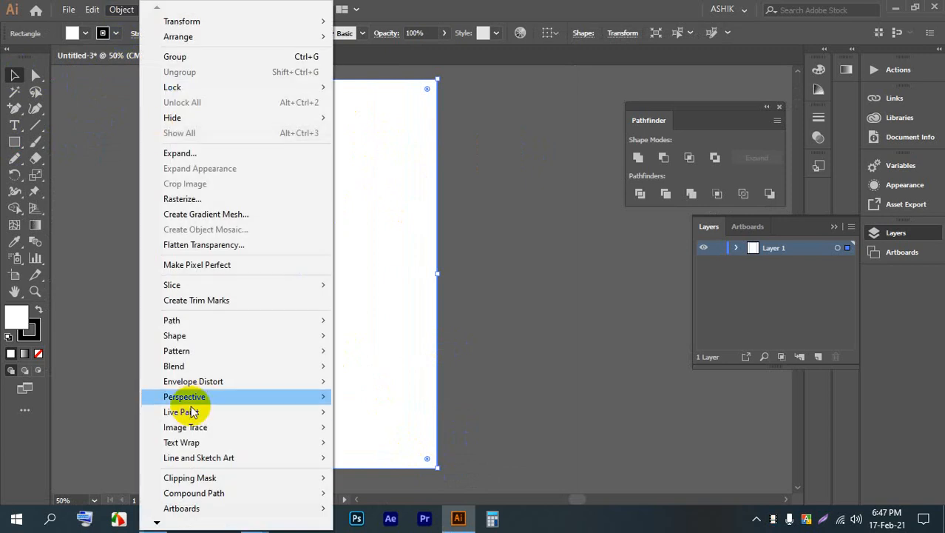
mouse_move(325, 321)
left_click(374, 369)
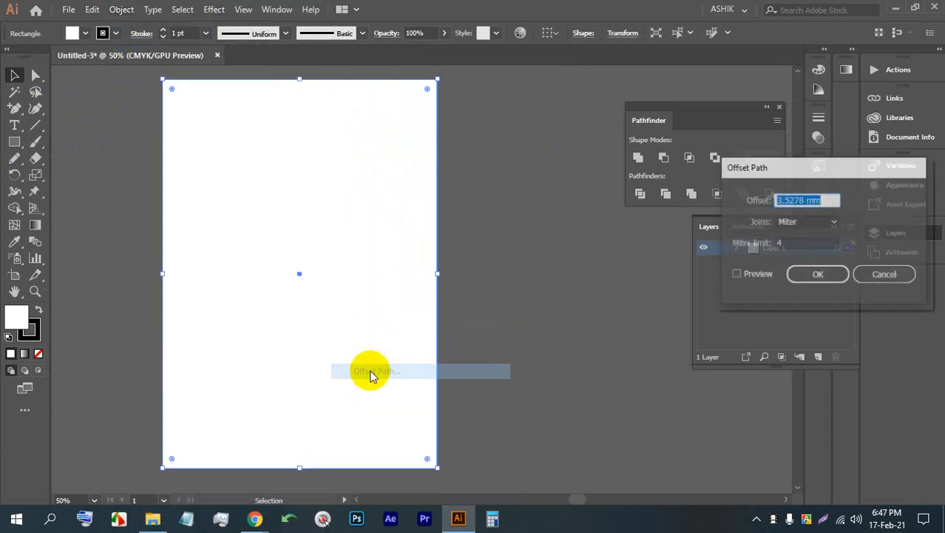
left_click(743, 274)
left_click_drag(774, 173, 476, 173)
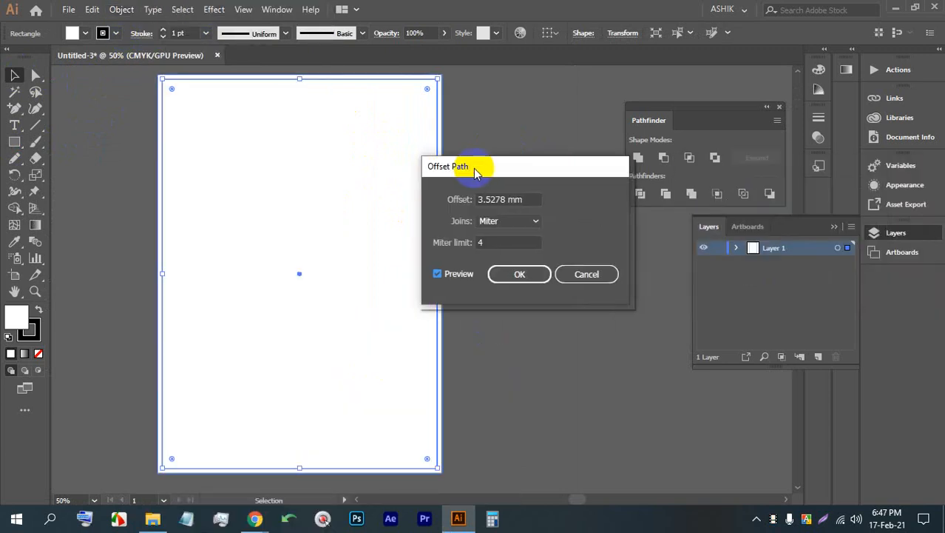
left_click(586, 274)
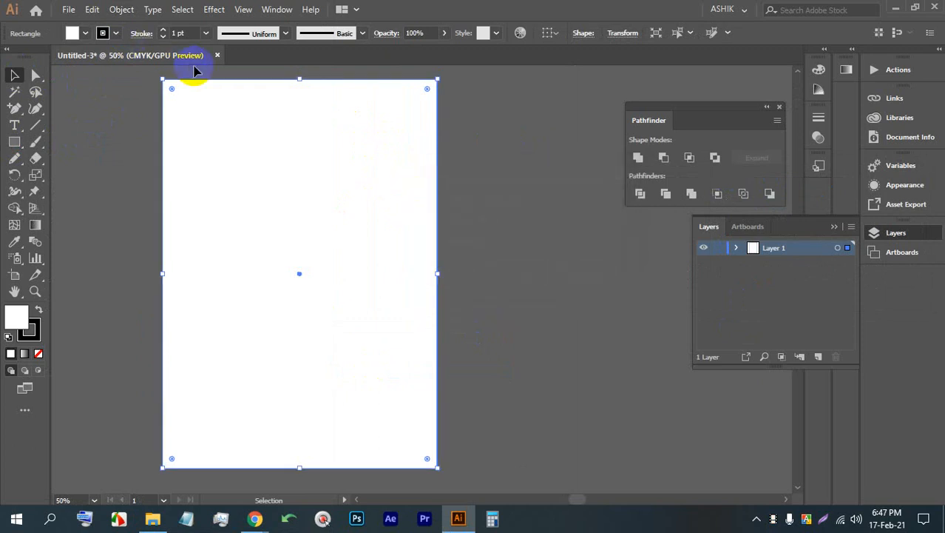
- Discard the open document and create a new A4 document in inches, 8.268 x 11.693 in, with 0.125 in bleed on all sides
left_click(216, 57)
key("n")
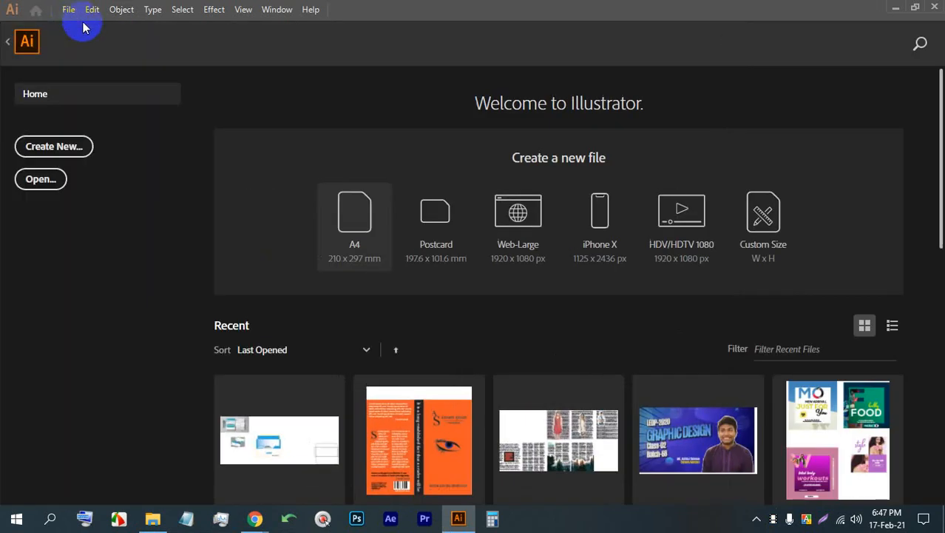
left_click(68, 8)
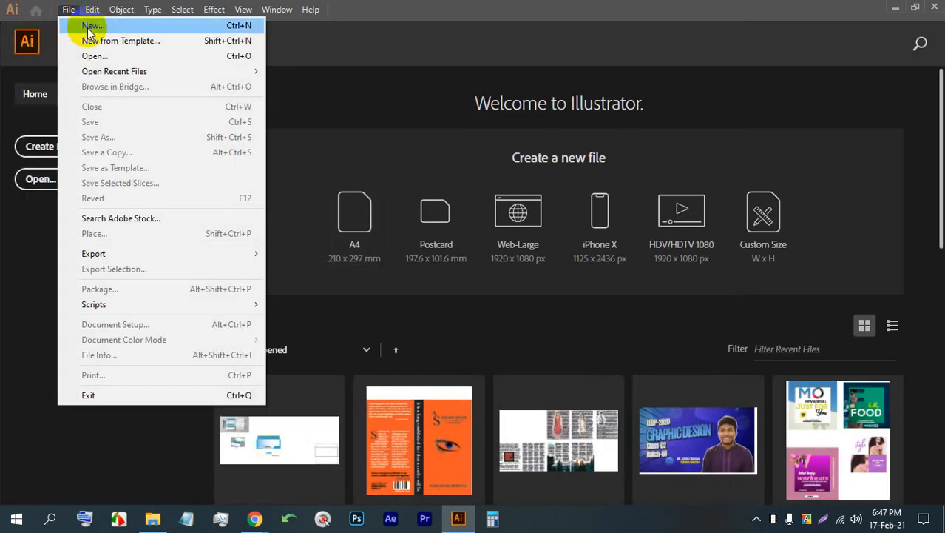
left_click(71, 25)
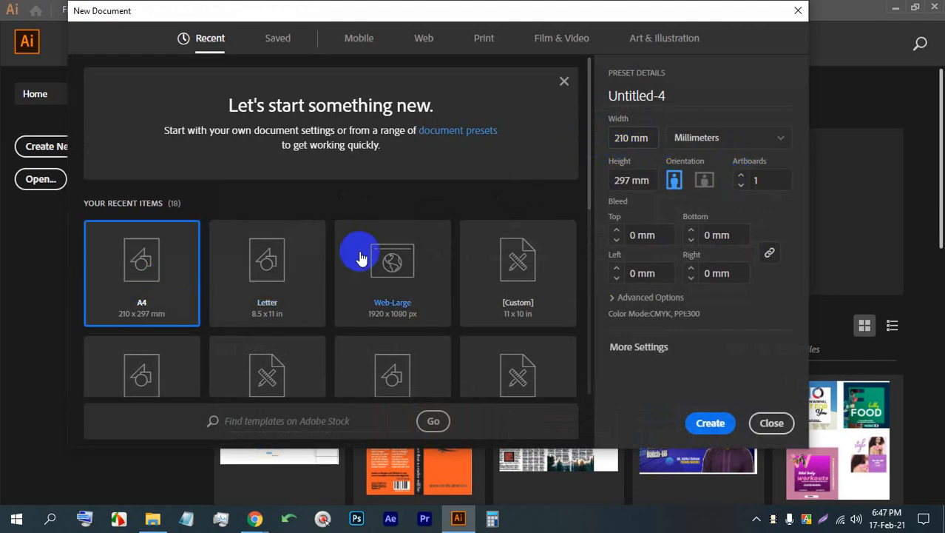
left_click(691, 145)
left_click(695, 208)
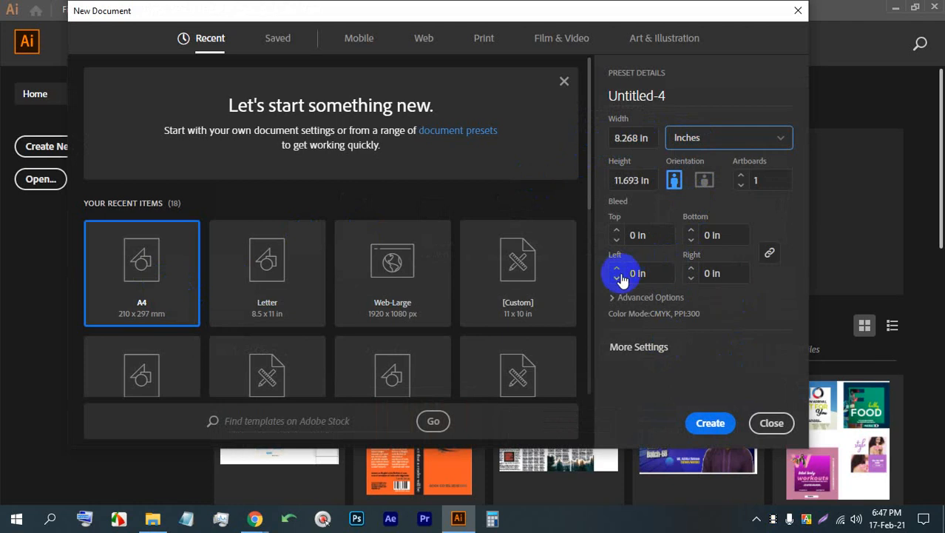
left_click(625, 297)
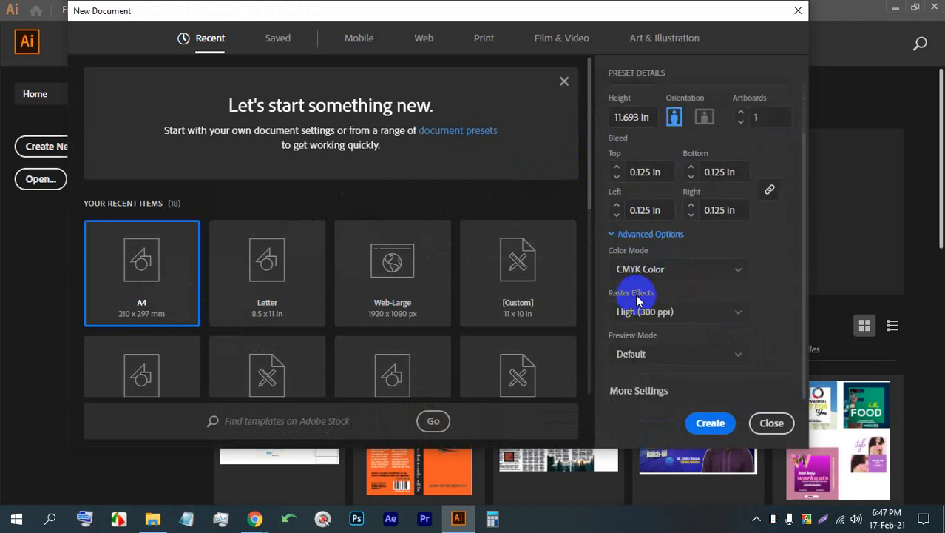
left_click(710, 422)
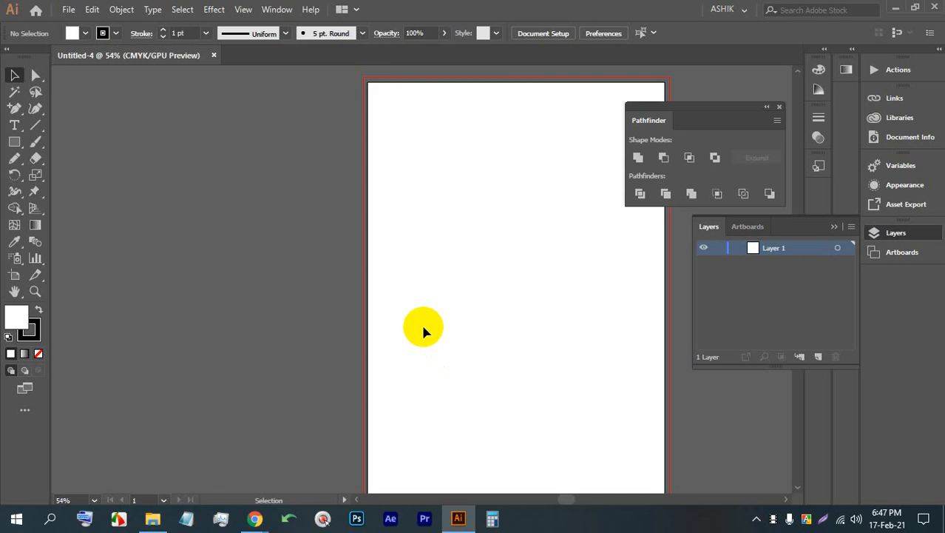
- Draw a white rectangle with the Rectangle tool covering the whole artboard, leaving the bleed area outside it
left_click_drag(500, 220, 326, 209)
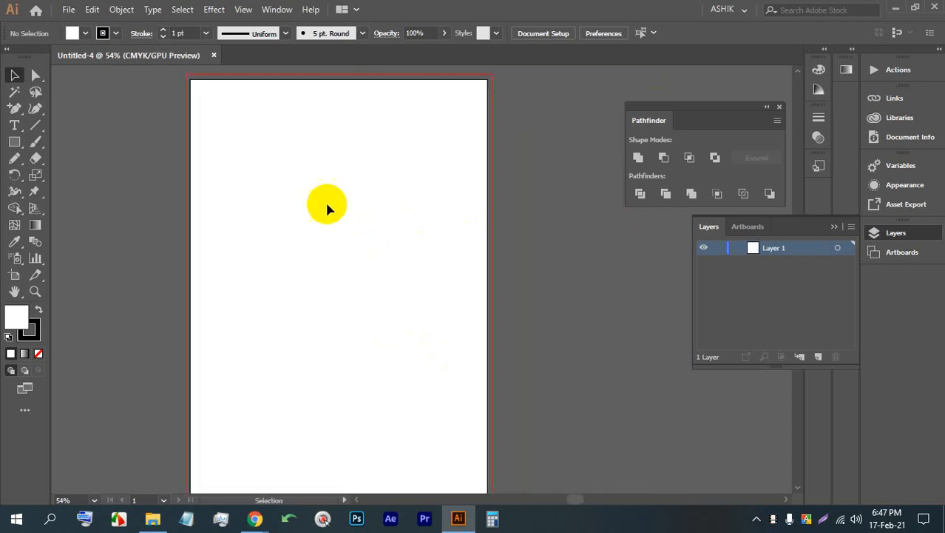
left_click(10, 142)
left_click(55, 141)
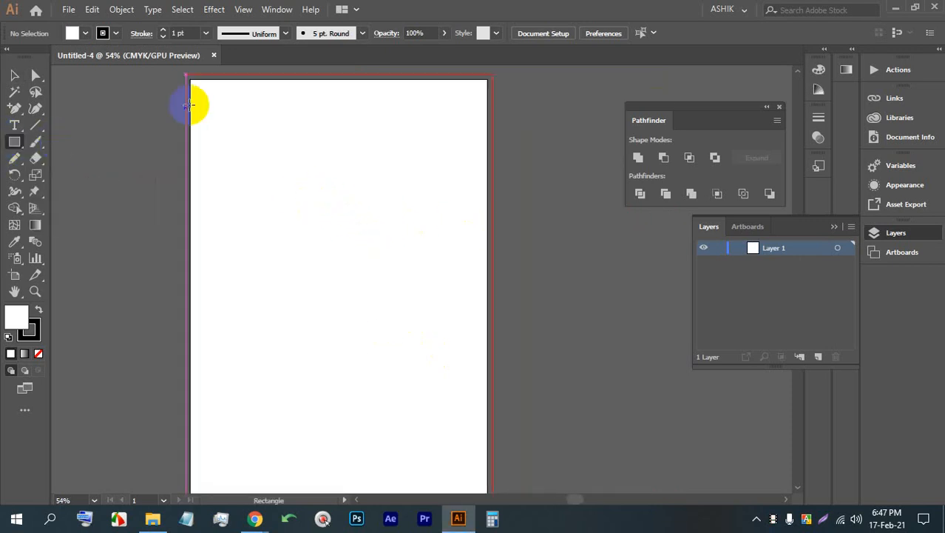
left_click_drag(190, 77, 486, 385)
scroll(371, 384, "up", 3)
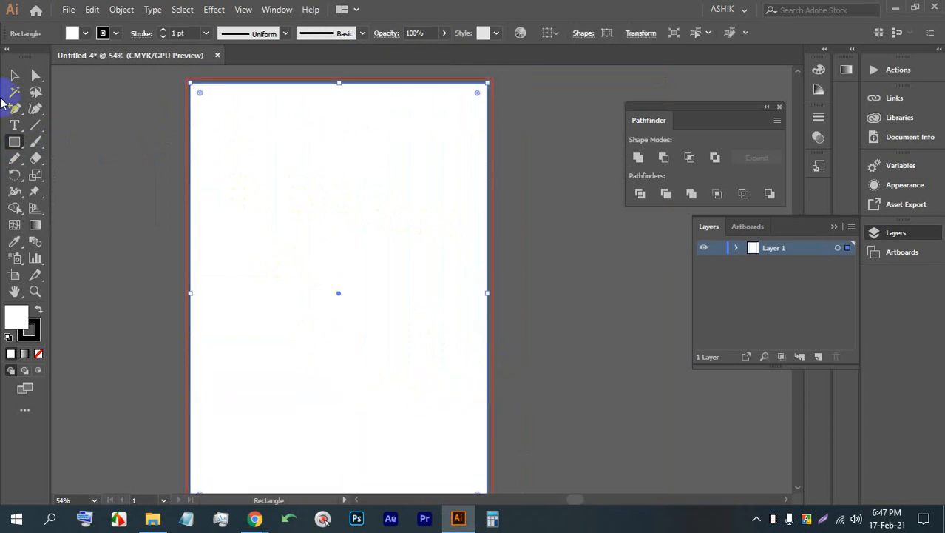
- Offset the page rectangle's path by -0.25 in with Miter joins to make an inset margin rectangle
left_click(14, 75)
left_click(522, 164)
left_click(429, 160)
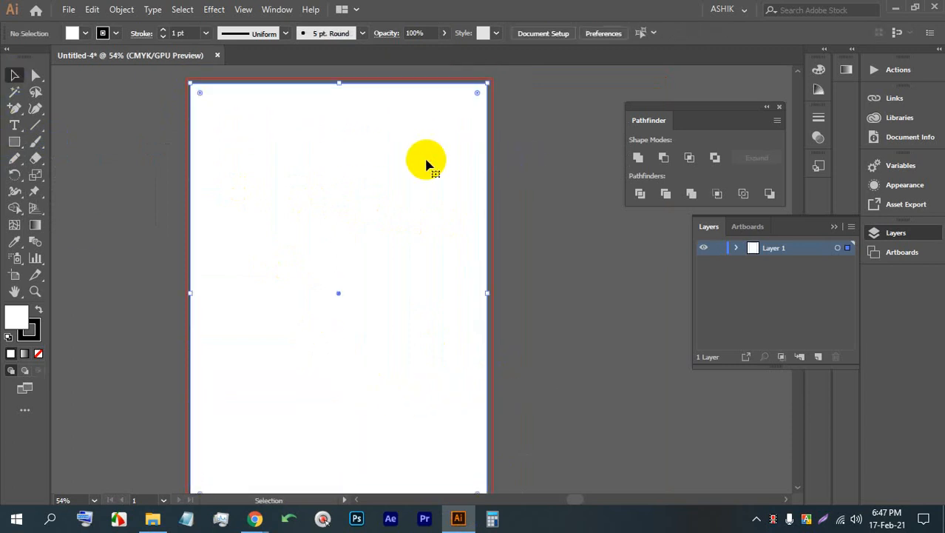
left_click(127, 10)
mouse_move(188, 326)
left_click(370, 371)
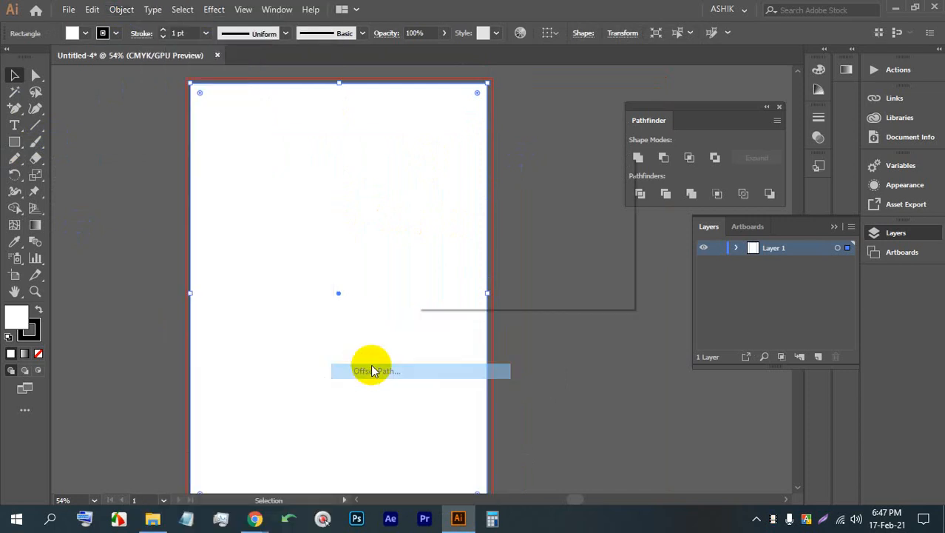
left_click(452, 274)
double_click(497, 199)
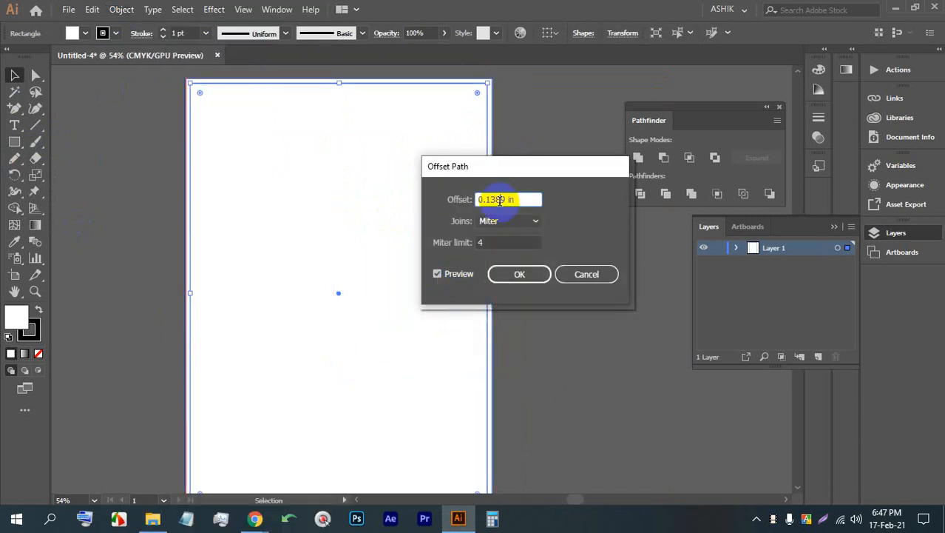
type("-0.125")
key("Tab")
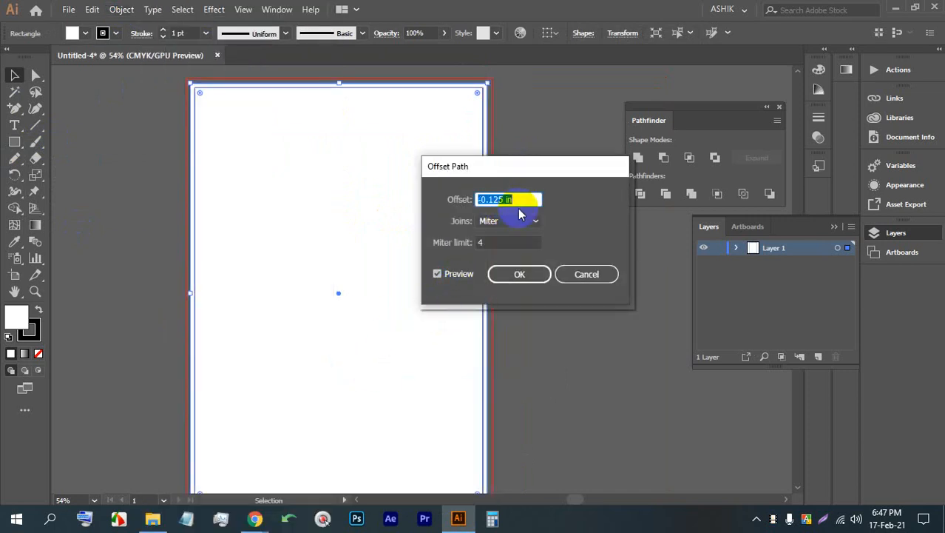
type("-0.25")
key("Tab")
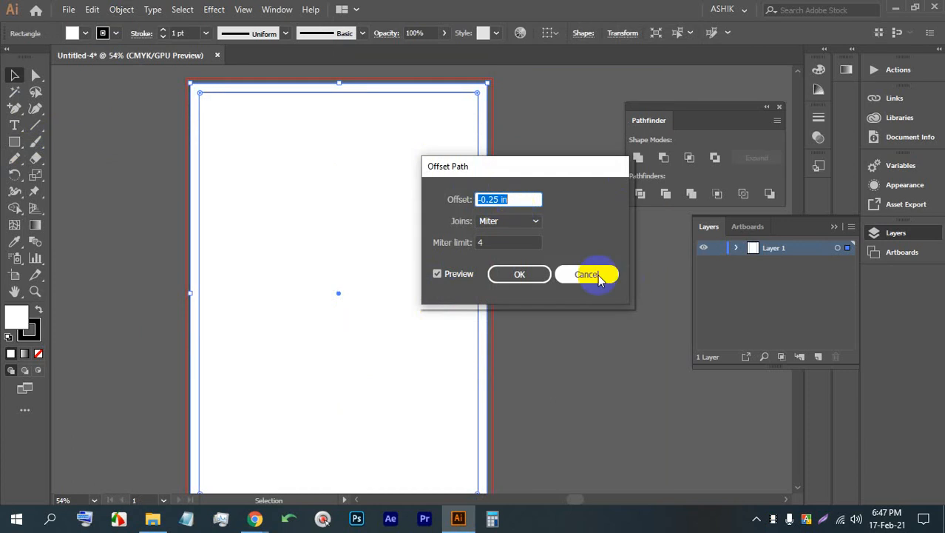
left_click(525, 278)
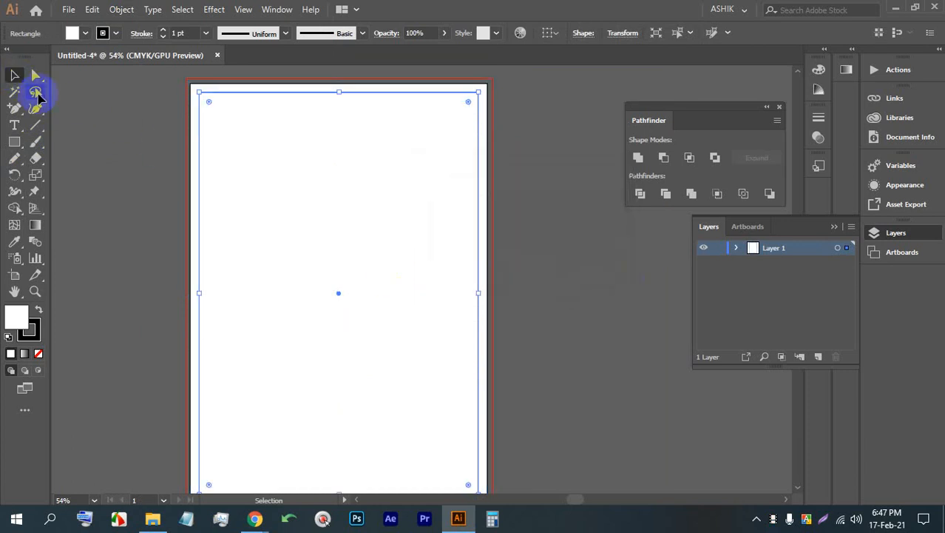
- Convert the inset margin rectangle into guides and fit the whole page in view
right_click(229, 133)
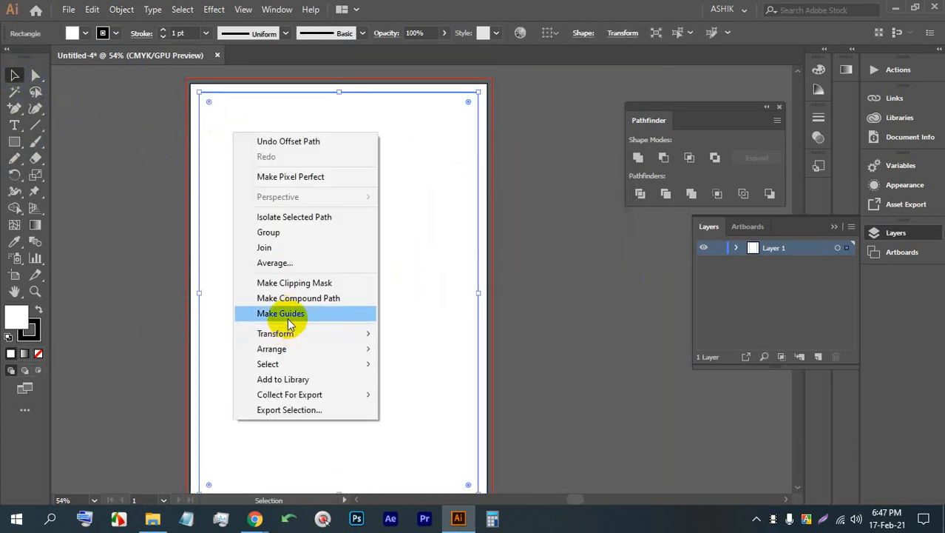
left_click(288, 324)
left_click(534, 230)
key("ctrl+0")
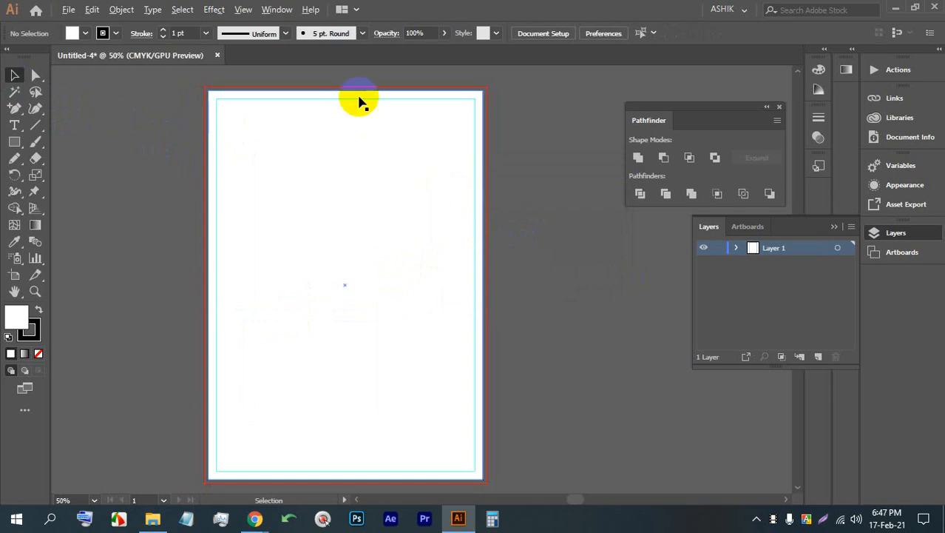
- Draw a closed four-sided Pen shape in the page's top-right corner, about 3.57 x 1.57 in, with a slanted left edge
scroll(359, 103, "up", 2)
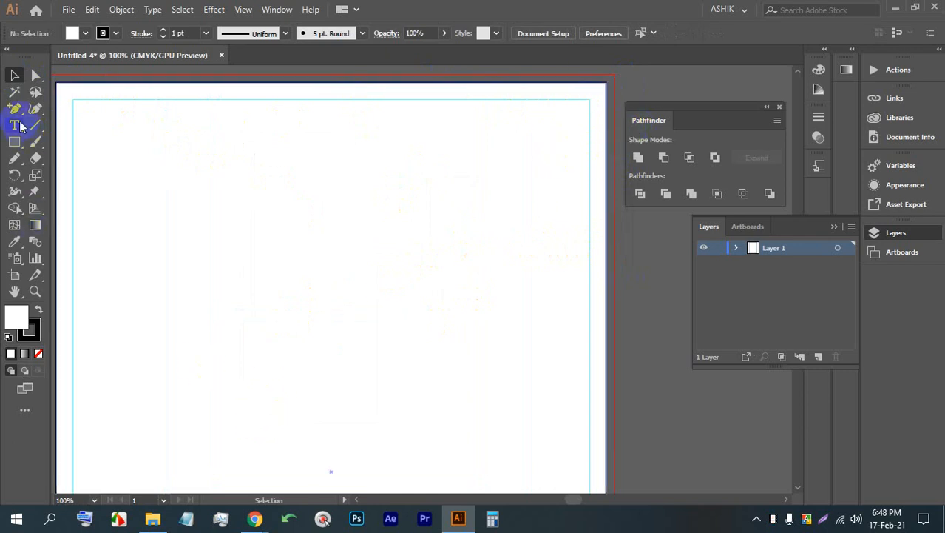
left_click_drag(35, 111, 74, 122)
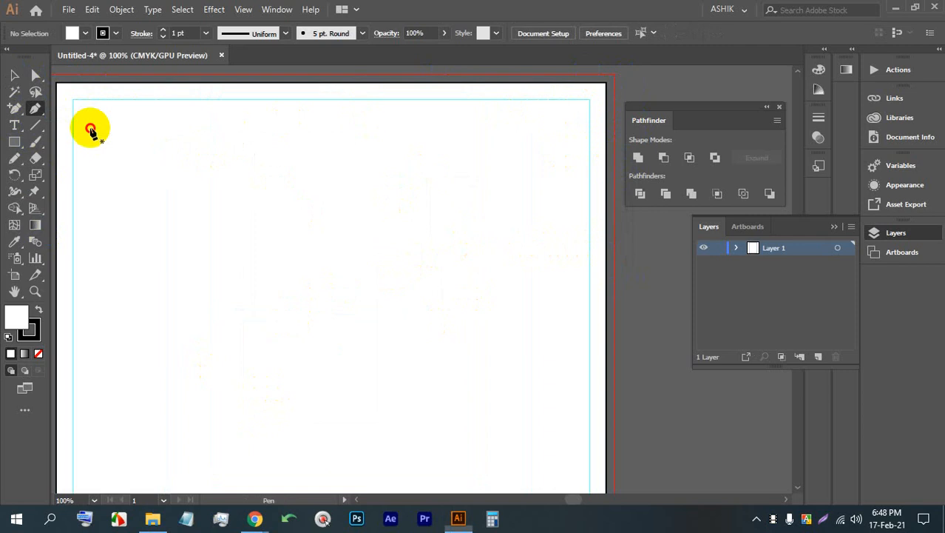
left_click(370, 83)
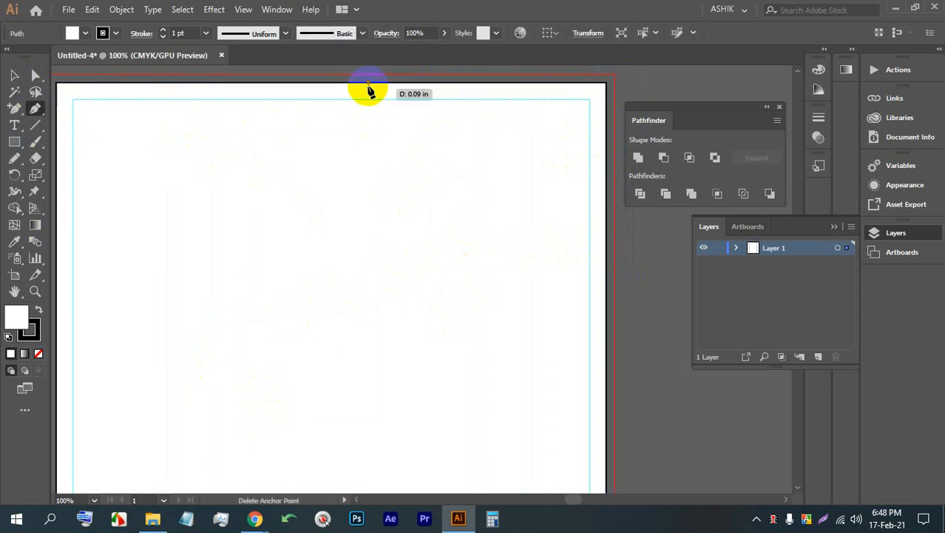
left_click(450, 186)
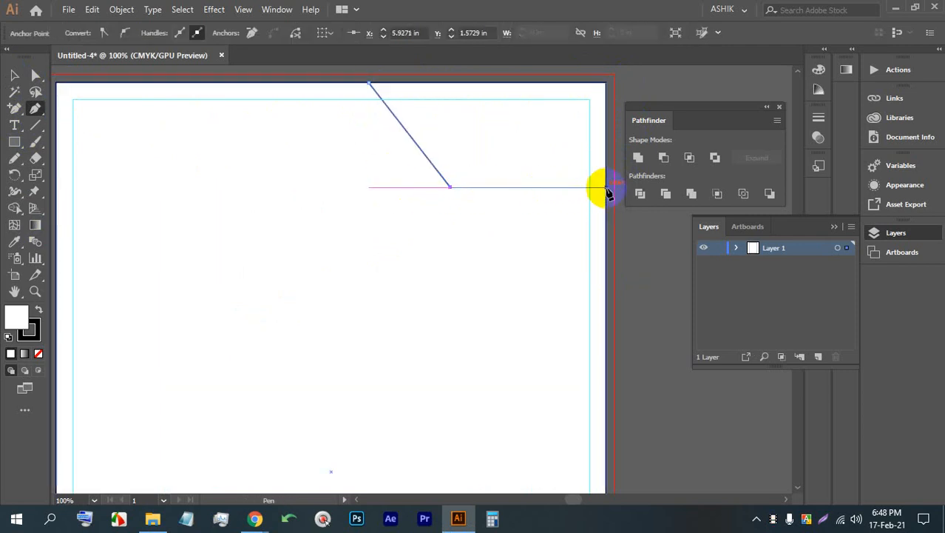
left_click(607, 187)
left_click(607, 83)
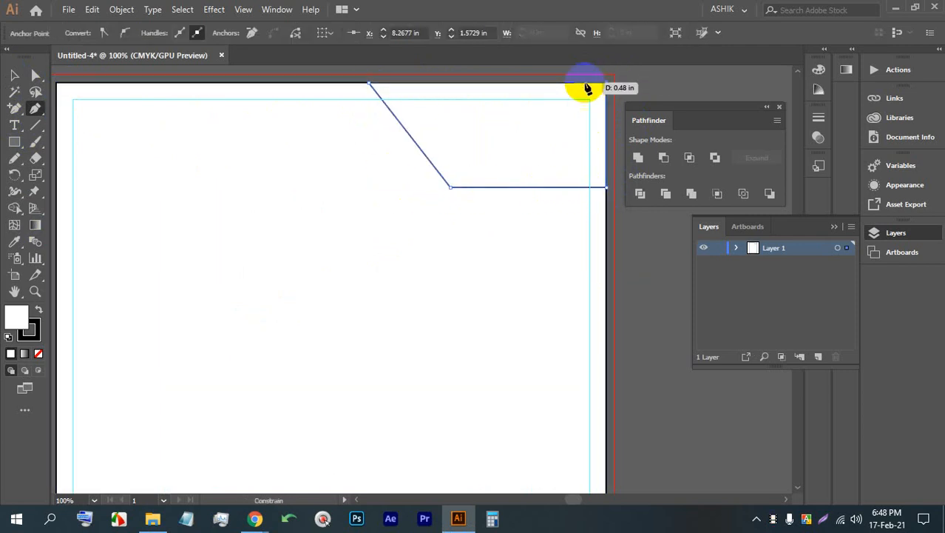
left_click(370, 85)
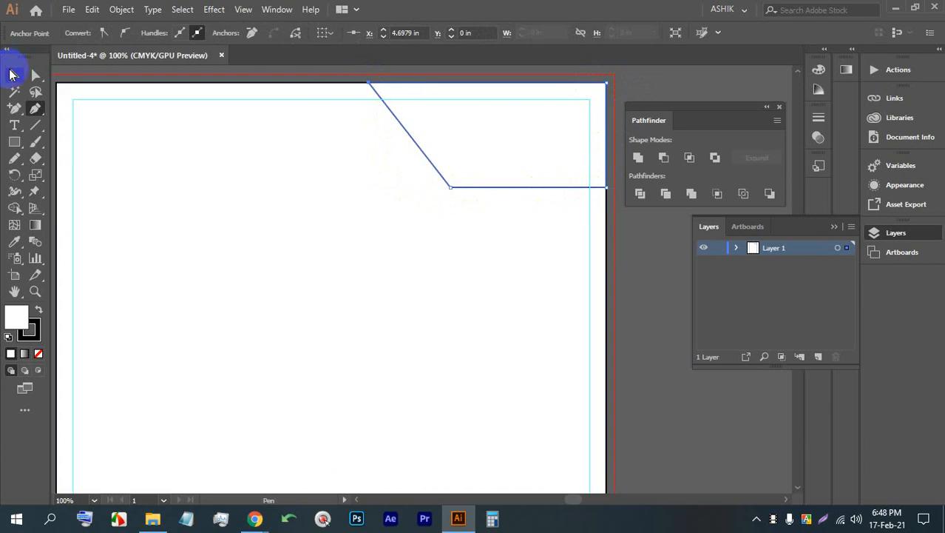
- Fill the slanted shape in the page's top-right corner with the red swatch
left_click(14, 75)
left_click(85, 35)
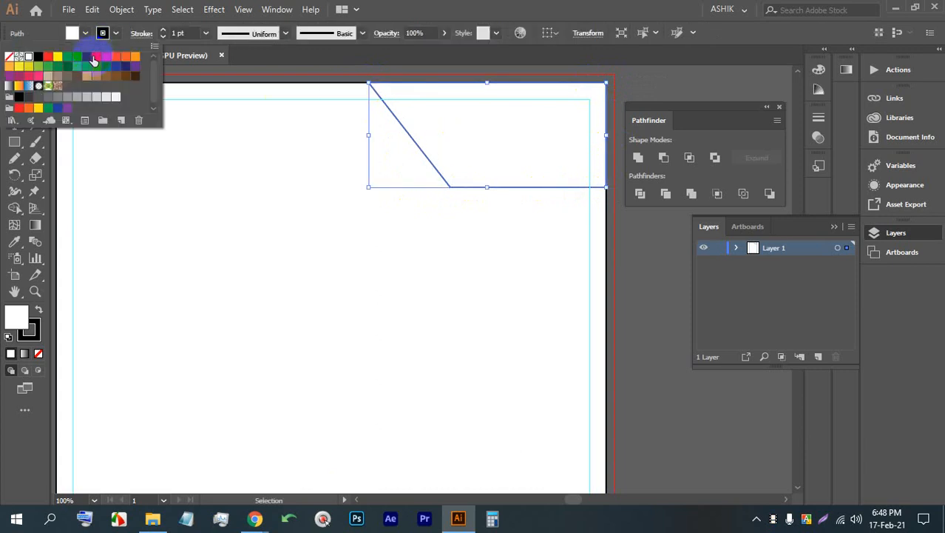
left_click(48, 56)
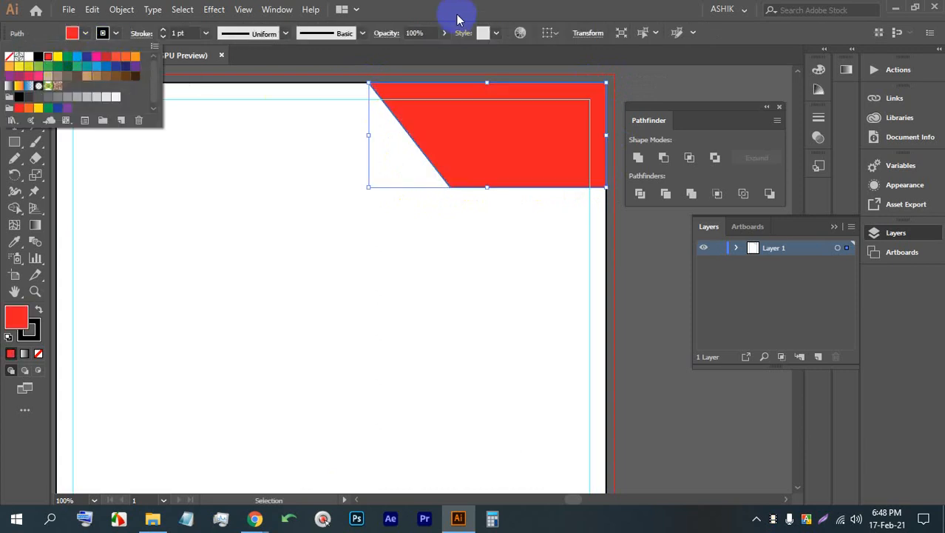
- Remove the stroke from all artwork, both the page rectangle and the red corner shape
scroll(357, 157, "down", 2)
left_click(532, 239)
key("ctrl+a")
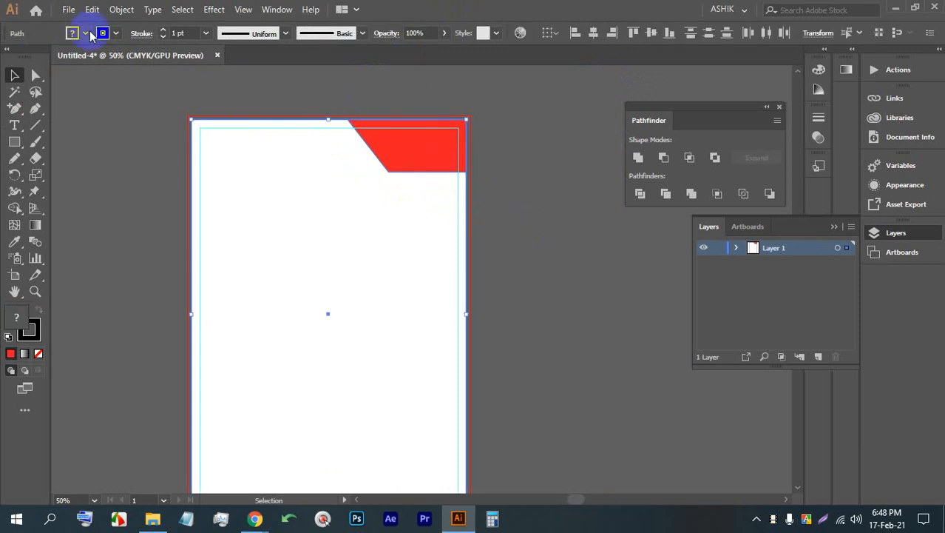
left_click(116, 33)
left_click(8, 57)
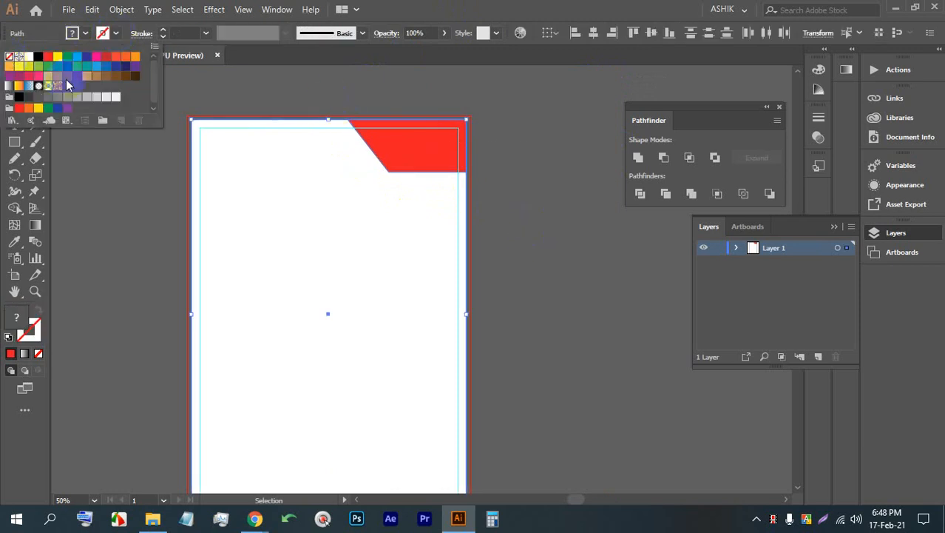
left_click(447, 87)
- Draw a second closed four-sided Pen shape over the red corner shape, about 3.15 x 1.53 in, with slanted left and bottom edges
scroll(377, 125, "up", 2)
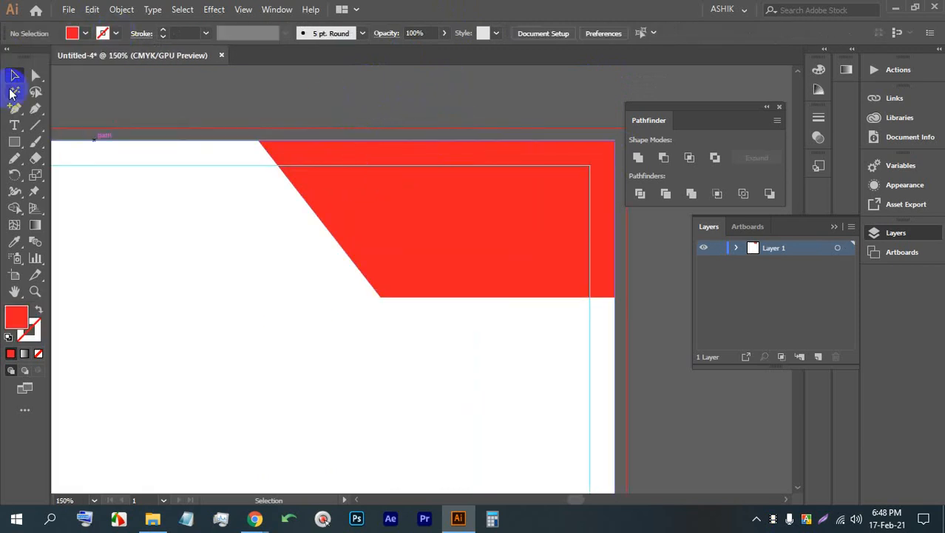
left_click(34, 108)
scroll(274, 144, "down", 1)
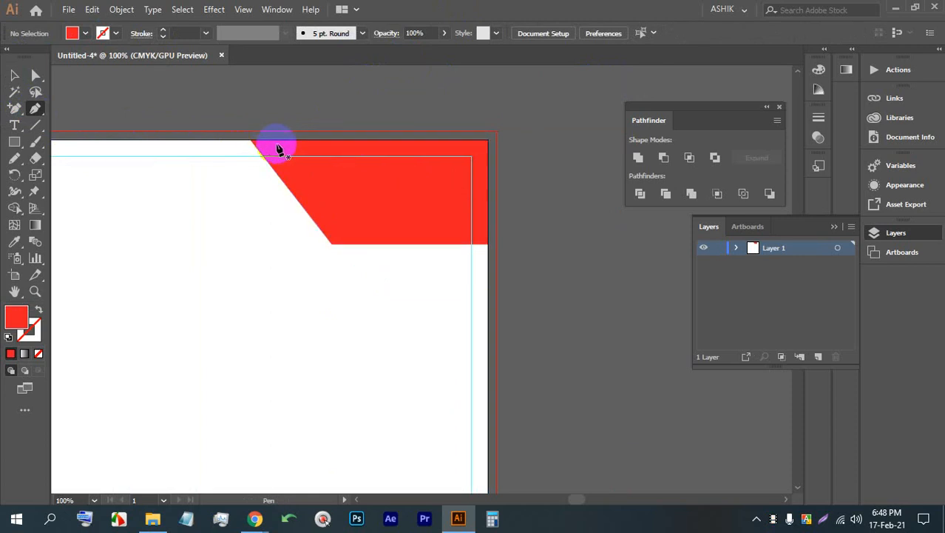
left_click(278, 140)
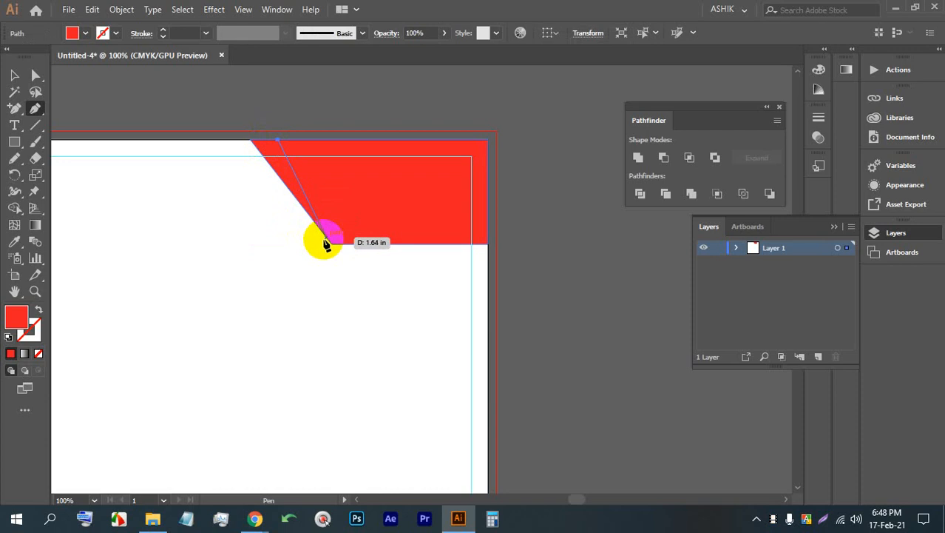
scroll(327, 244, "up", 4)
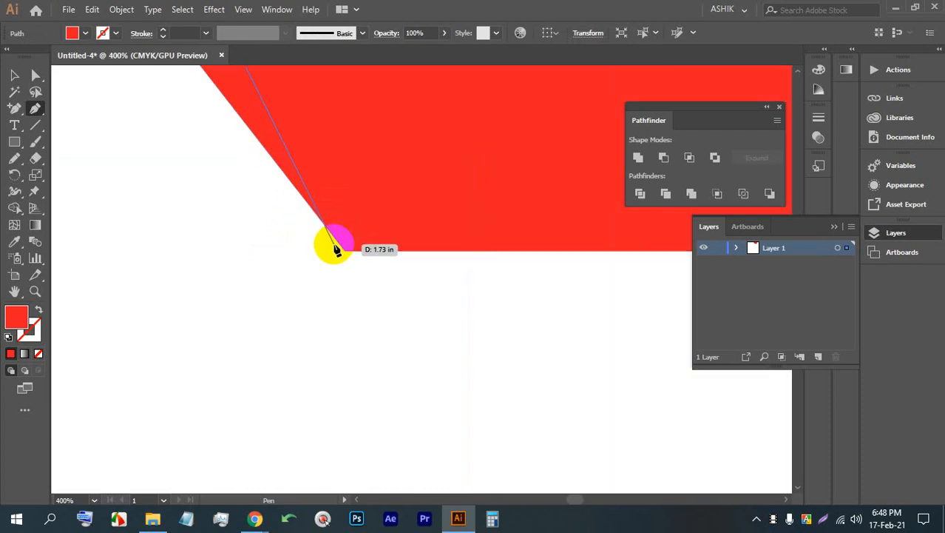
left_click(336, 245)
scroll(335, 245, "down", 3)
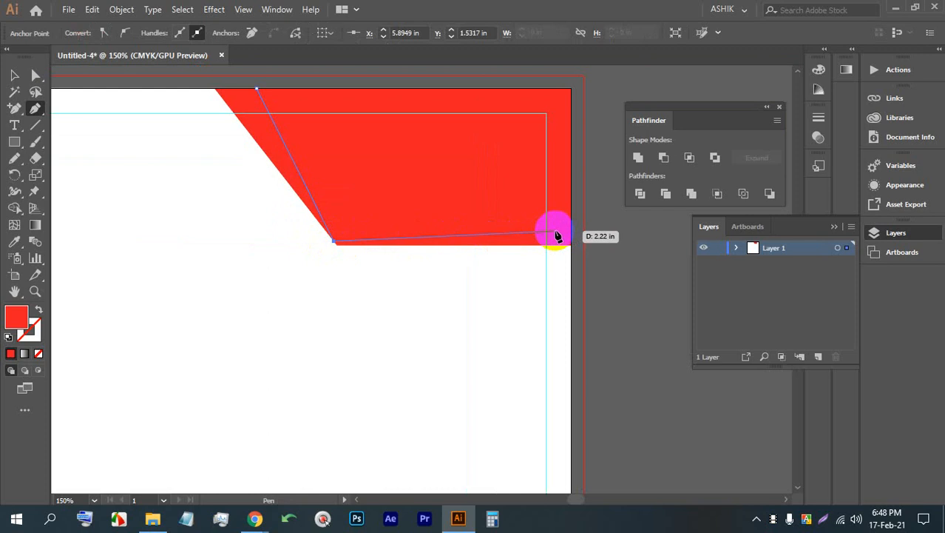
left_click(571, 221)
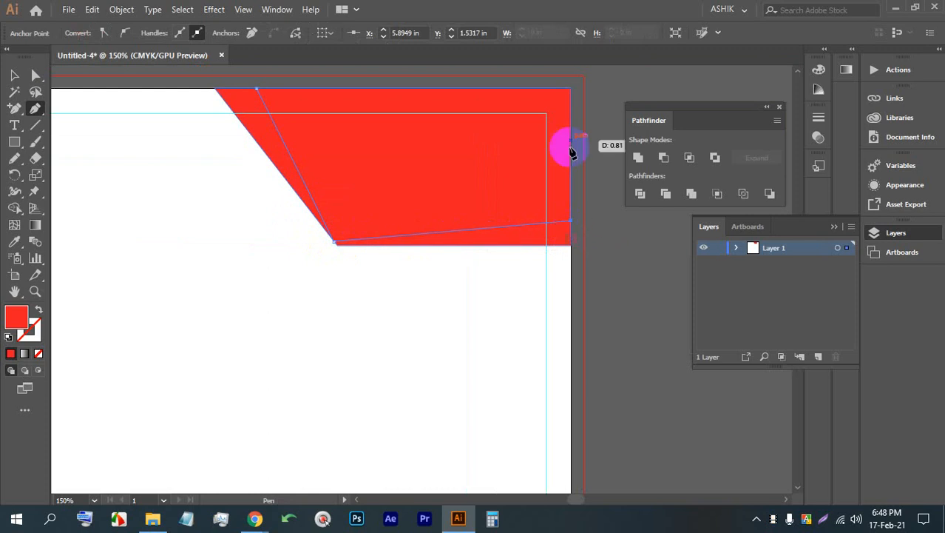
left_click(570, 89)
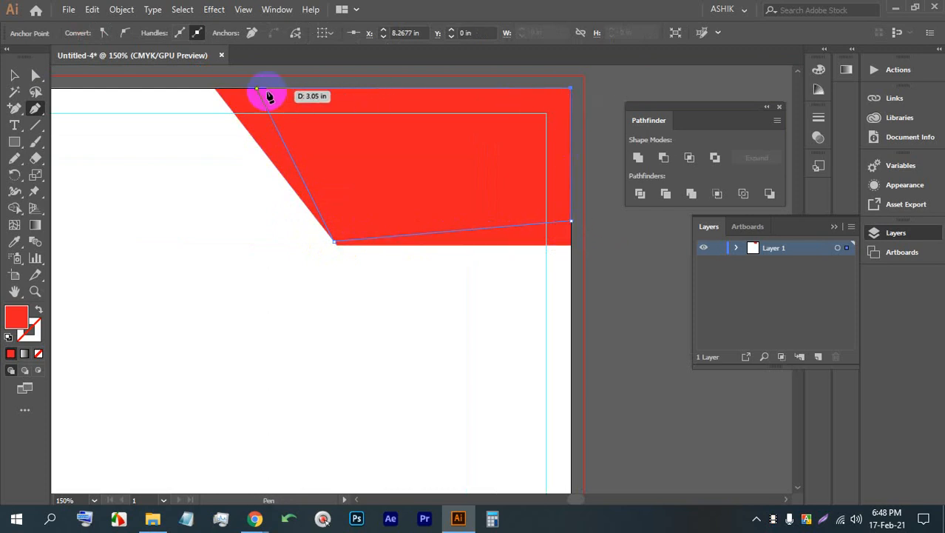
left_click(258, 93)
left_click(15, 75)
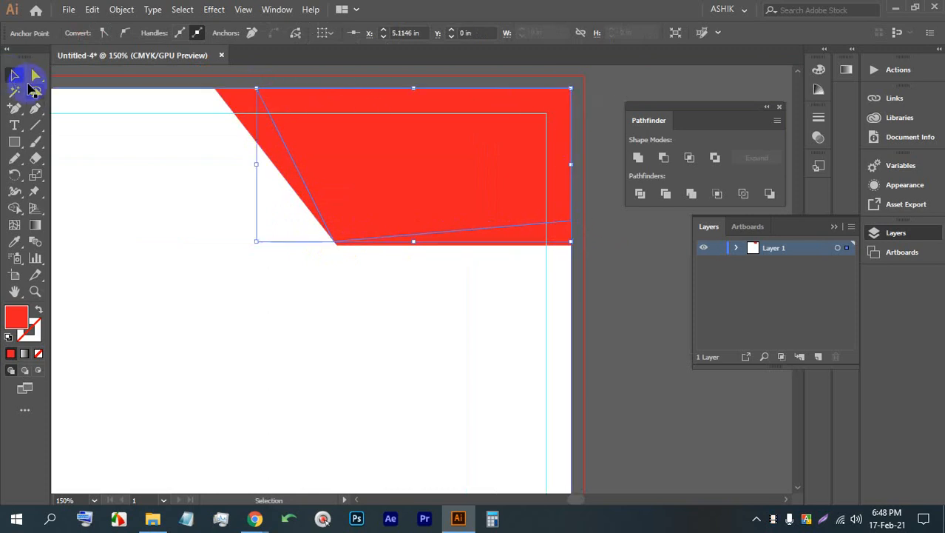
left_click(611, 250)
- Try a yellow and a black fill on the front shape in the page's top-right corner
left_click(485, 213)
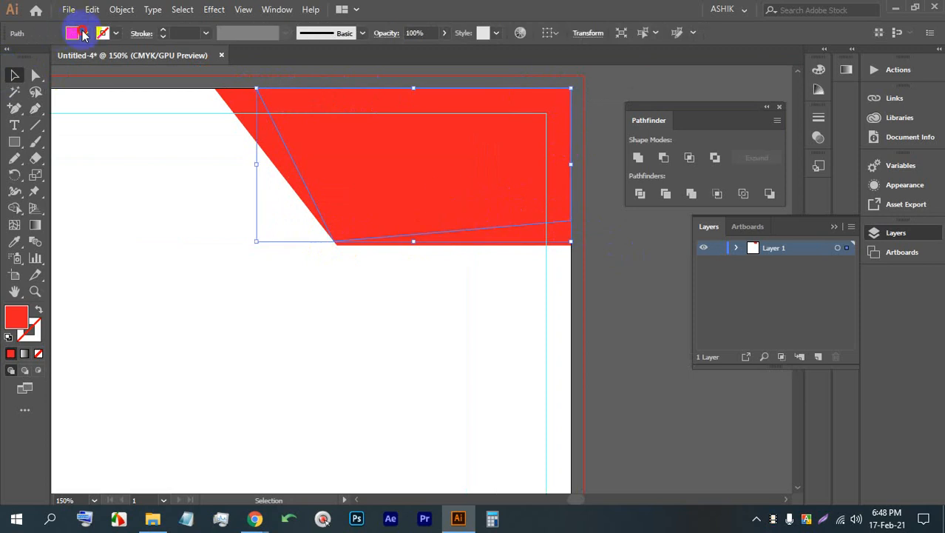
left_click(83, 33)
left_click(58, 57)
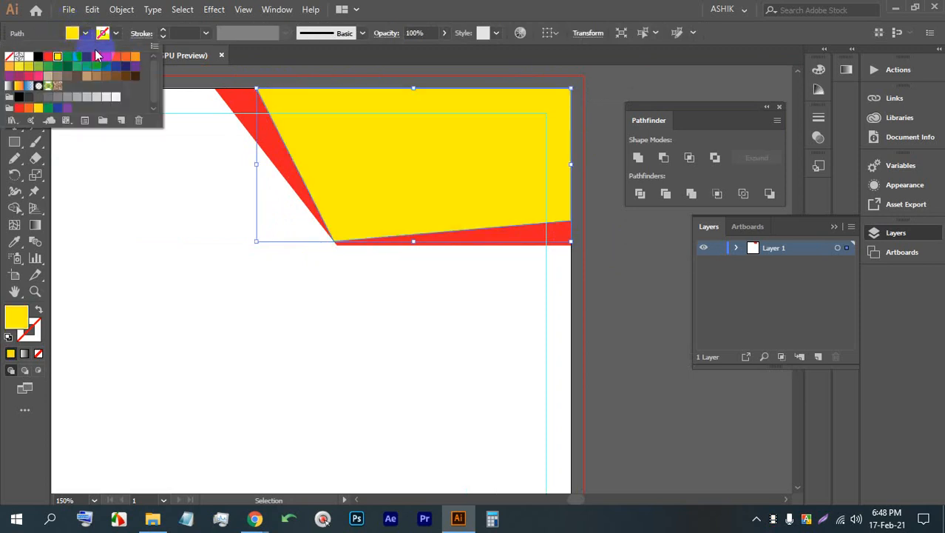
left_click(38, 57)
left_click(584, 295)
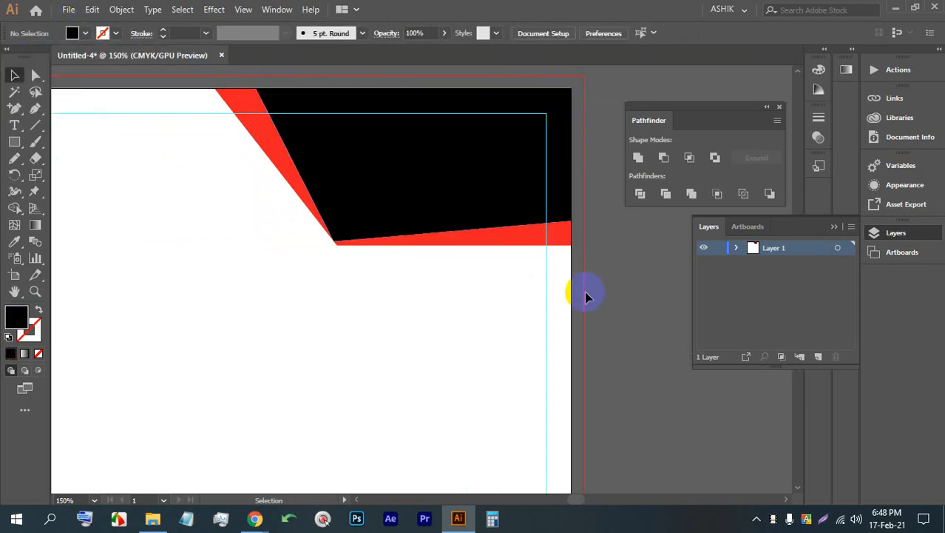
scroll(361, 180, "down", 2)
scroll(364, 146, "down", 1)
scroll(365, 146, "up", 3)
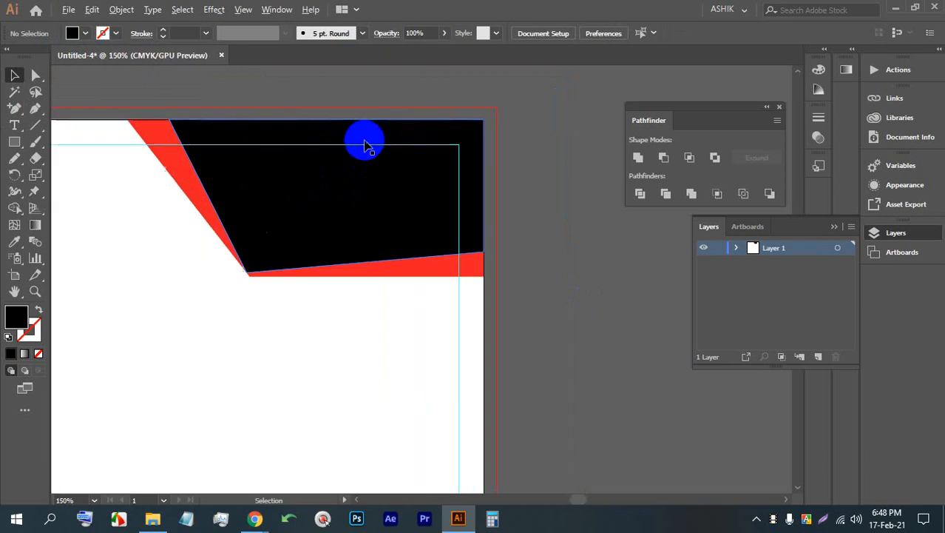
- Fill the front shape in the page's top-right corner with the light blue swatch
left_click(300, 190)
left_click(85, 35)
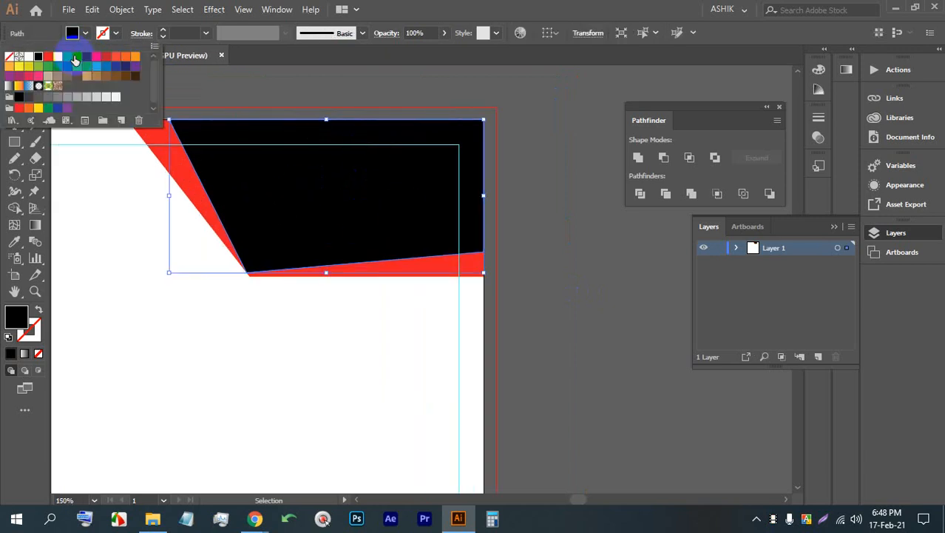
left_click(75, 58)
left_click(522, 294)
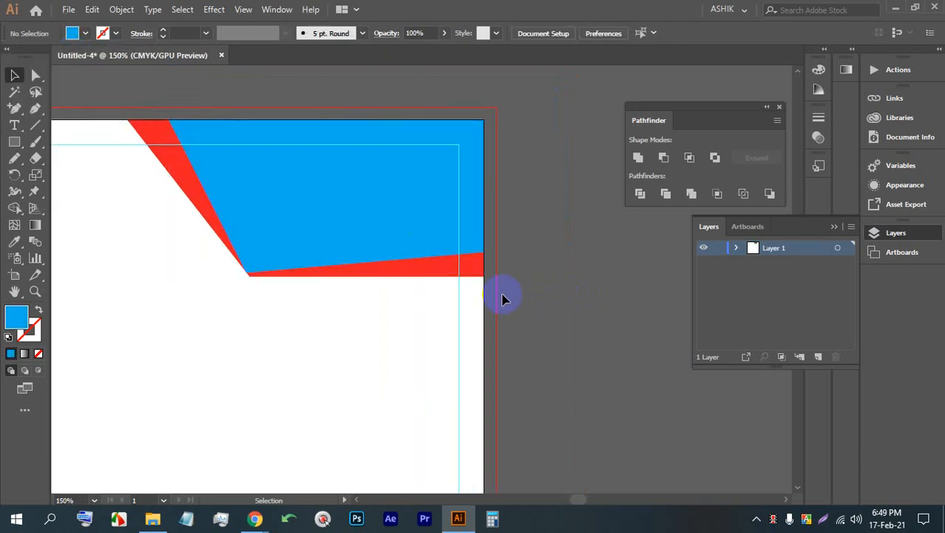
- Compare swatches such as black, orange and green on the rear corner shape and fill it with the blue C=85 M=50 Y=0 K=0
left_click(429, 270)
left_click(72, 39)
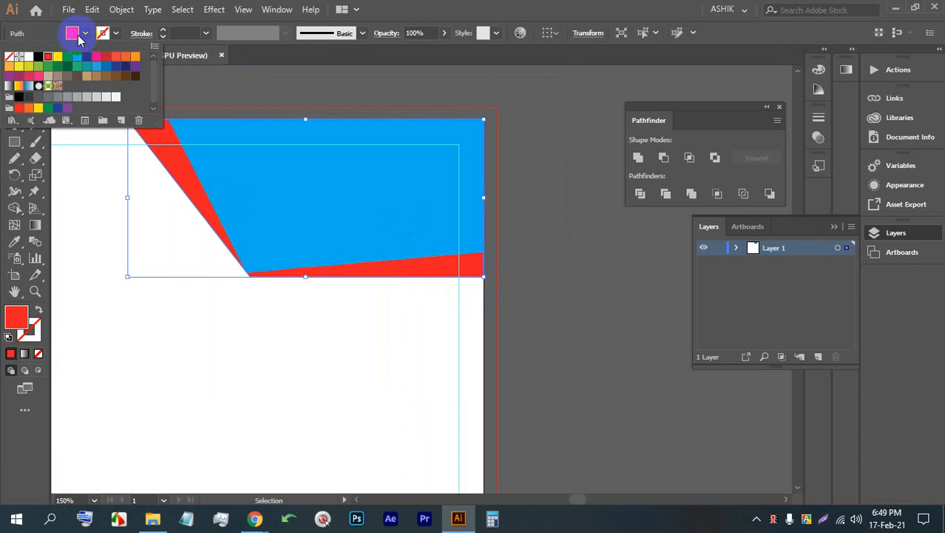
left_click(36, 60)
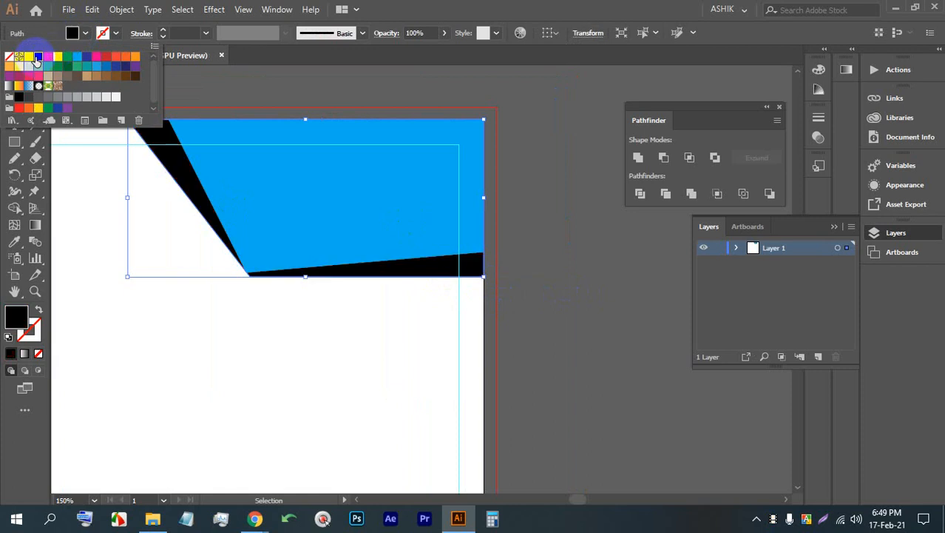
left_click(137, 64)
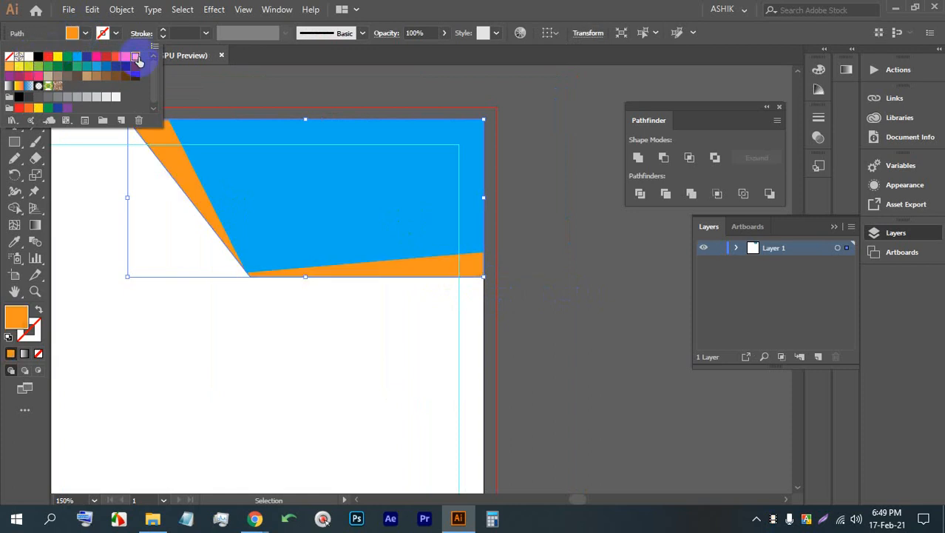
left_click(119, 60)
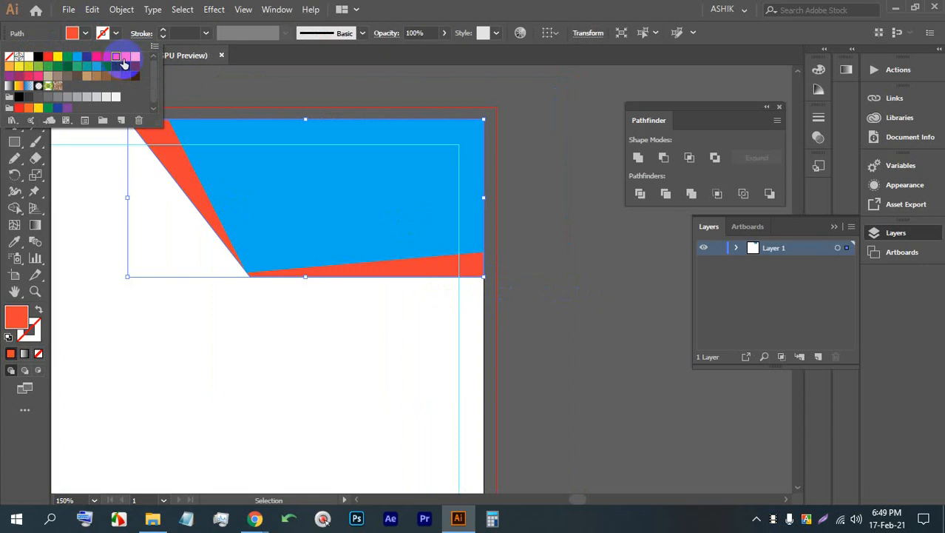
left_click(125, 61)
left_click(39, 61)
left_click(40, 67)
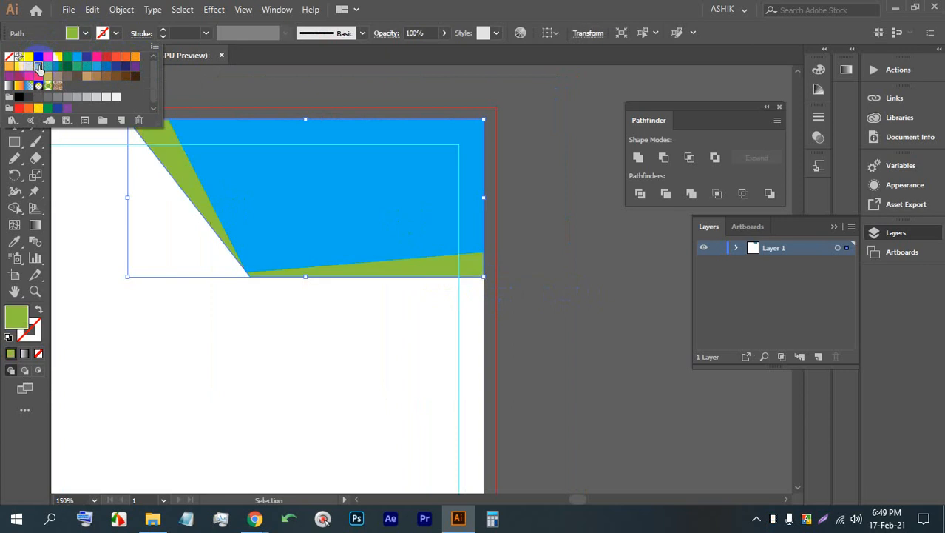
left_click(28, 75)
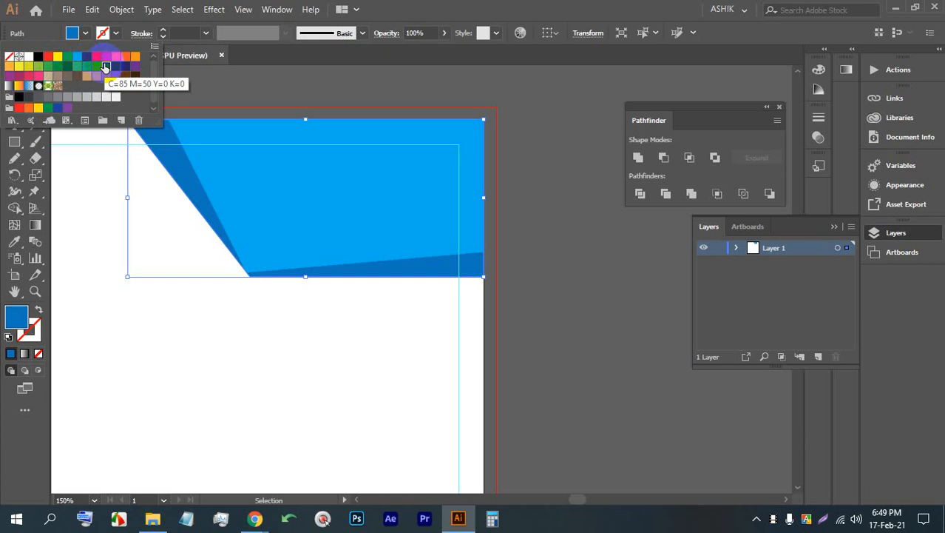
left_click(539, 286)
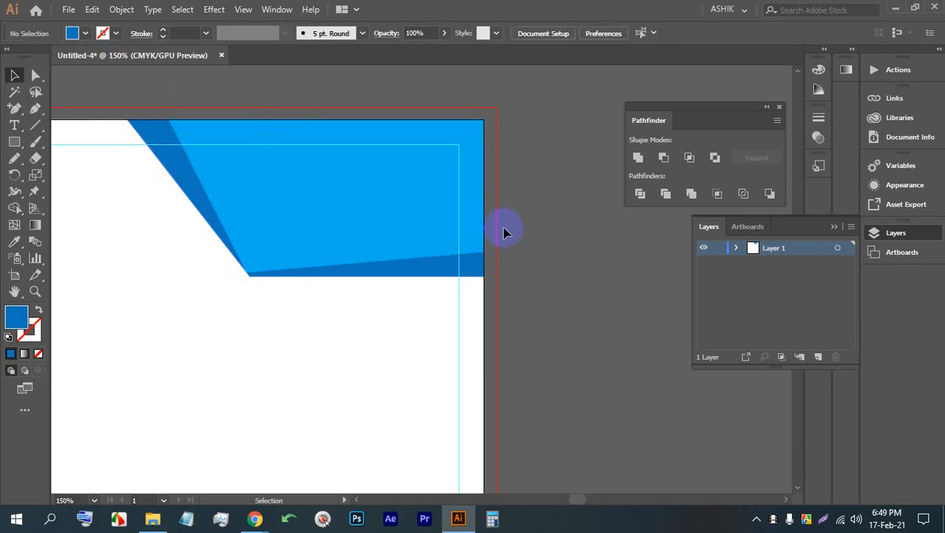
left_click(487, 239)
left_click(360, 191)
key("ctrl+plus")
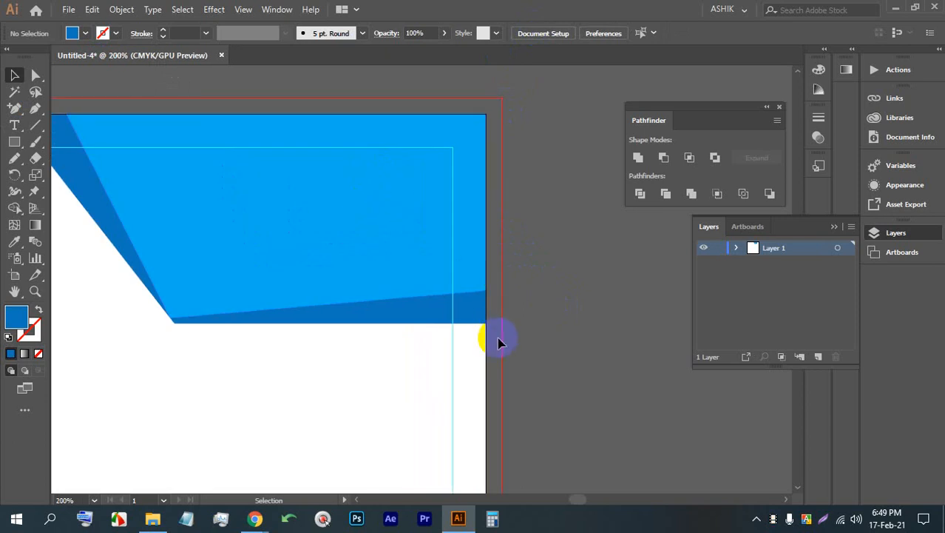
scroll(436, 251, "down", 1)
scroll(397, 192, "up", 3)
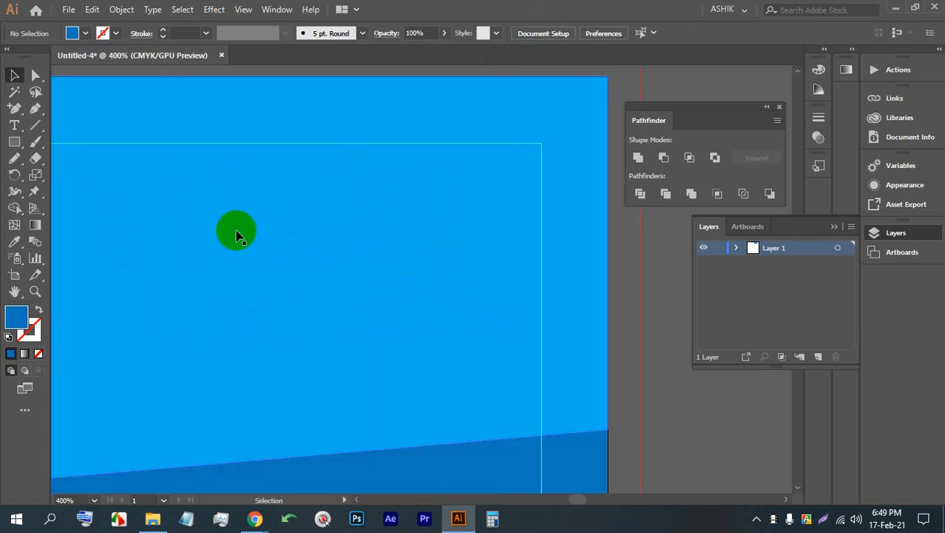
key("space")
left_click_drag(167, 207, 255, 205)
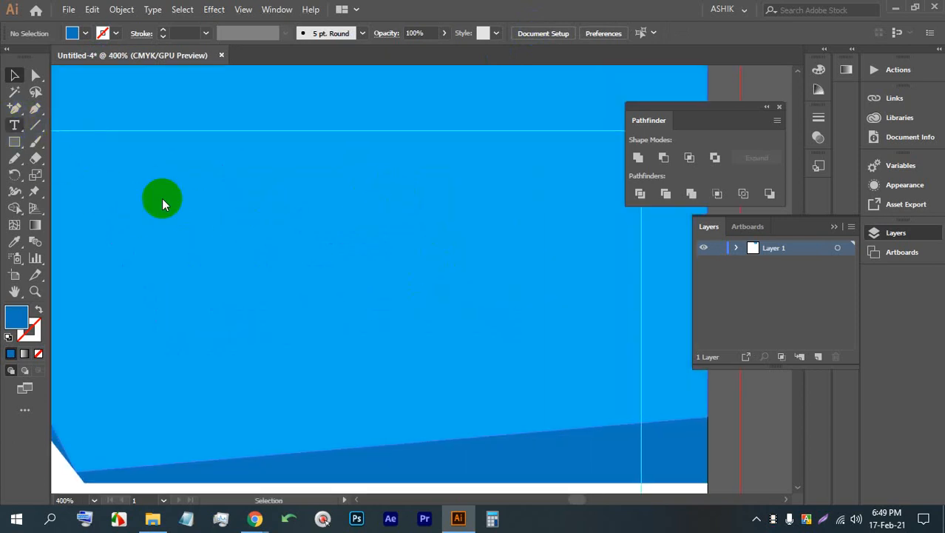
scroll(235, 213, "down", 4)
scroll(222, 208, "up", 3)
left_click(164, 192)
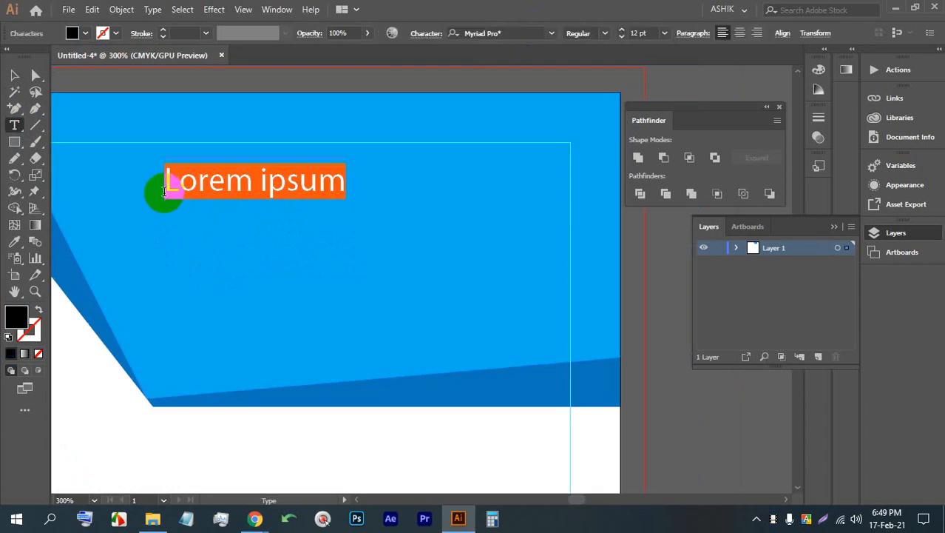
left_click_drag(206, 183, 141, 176)
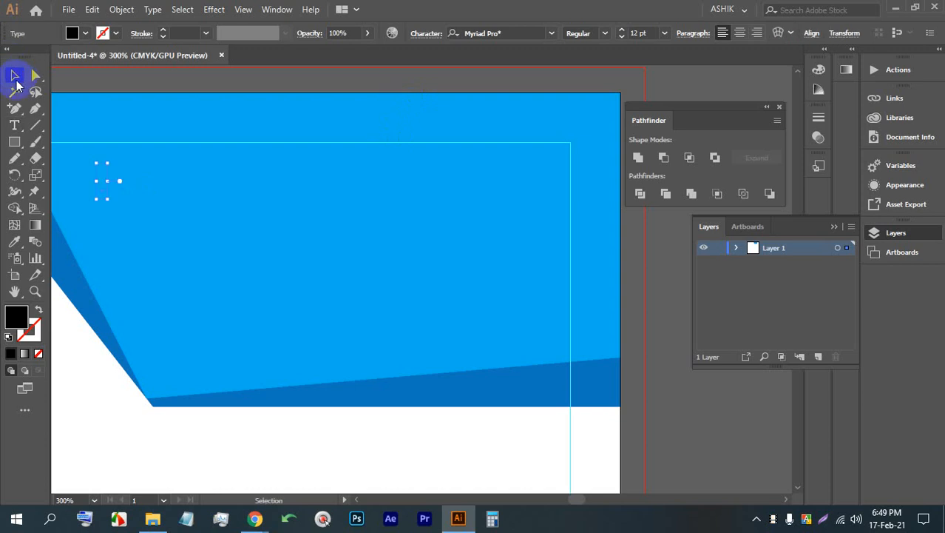
key("Delete")
- Switch to Chrome and open flaticon.com in a new browser tab
mouse_move(251, 517)
left_click(180, 433)
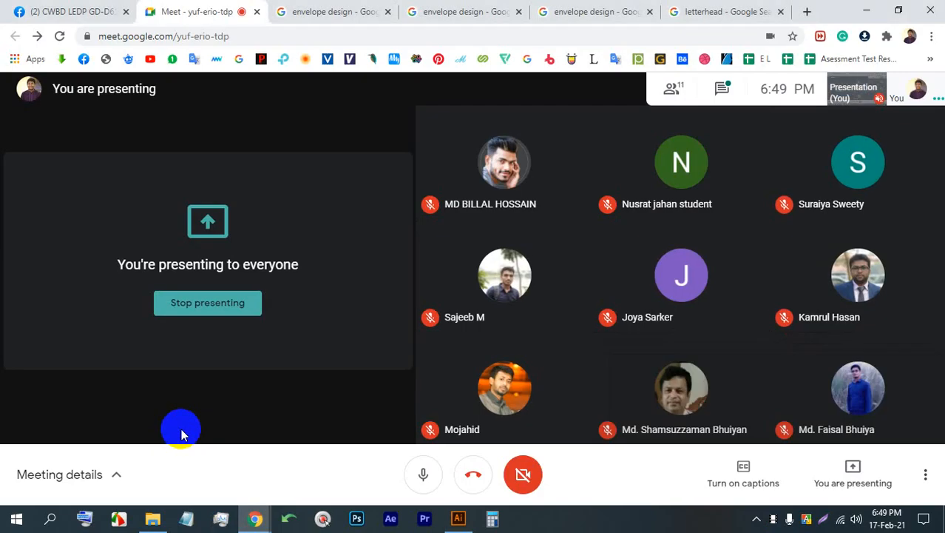
left_click(748, 9)
key("ctrl+t")
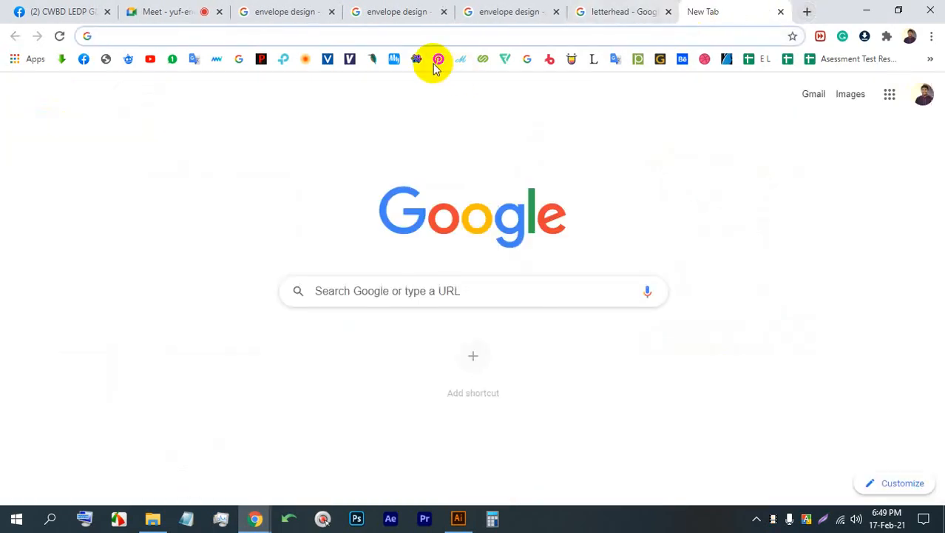
left_click(501, 58)
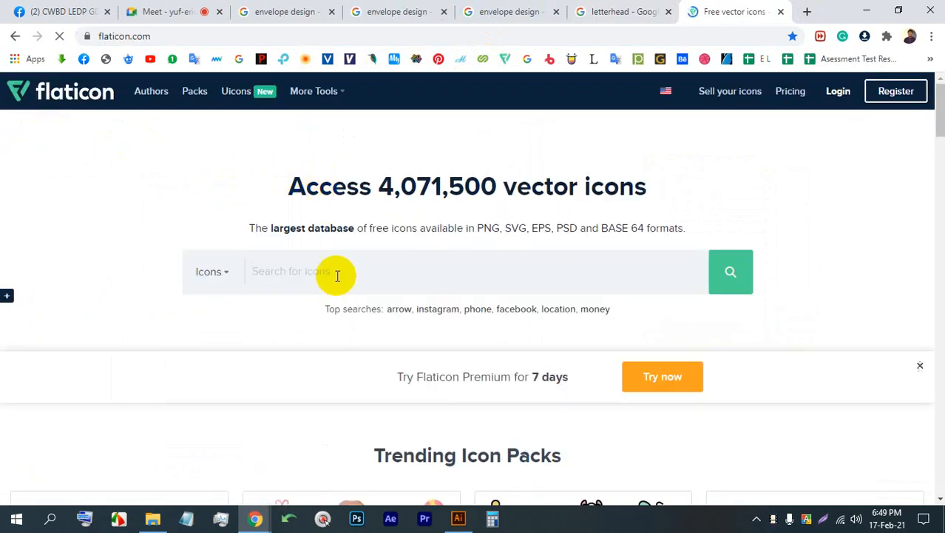
- Search Flaticon's icons for "phone" and try signing in with the first suggested Google account
type("phone")
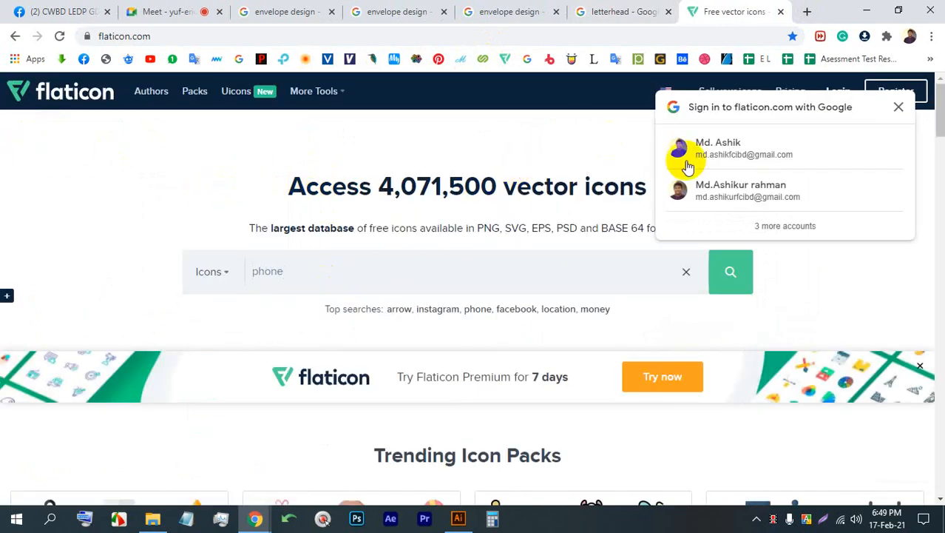
left_click(687, 166)
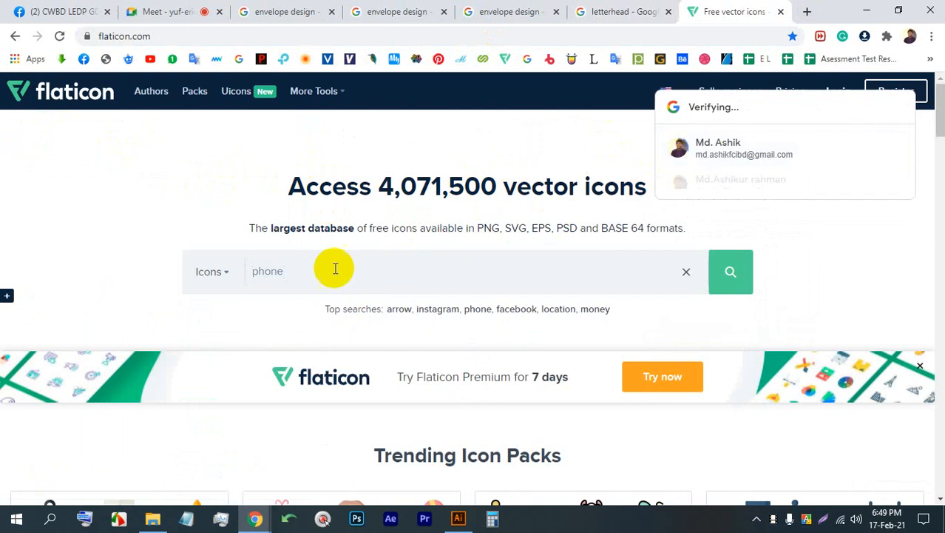
key("BackSpace")
key("Return")
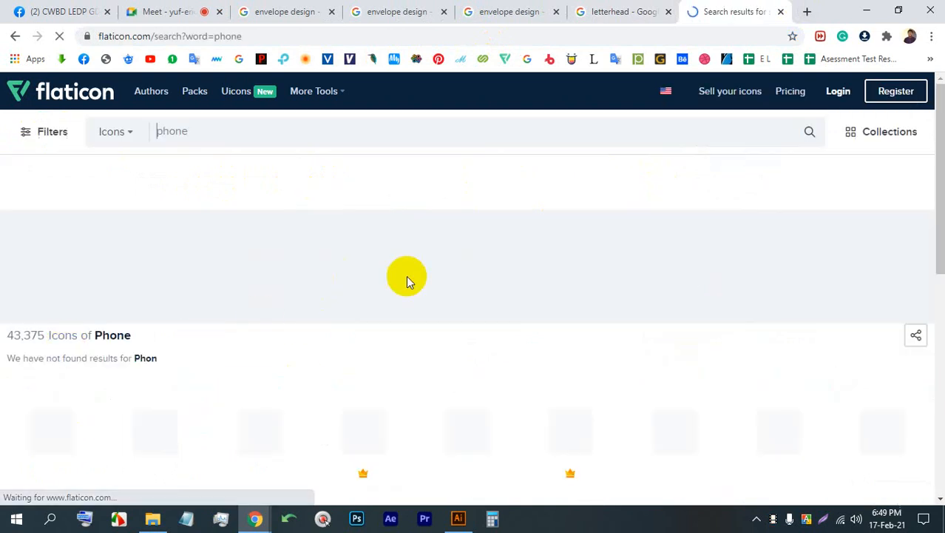
- Open the solid black Phone Call handset icon and copy a Lightshot capture of its preview to the clipboard
scroll(329, 303, "down", 4)
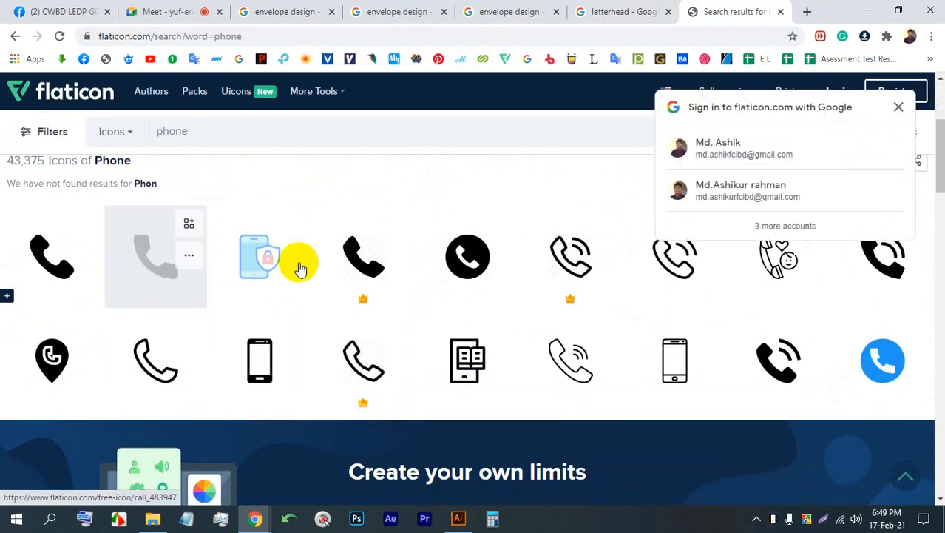
left_click(361, 256)
key("Print")
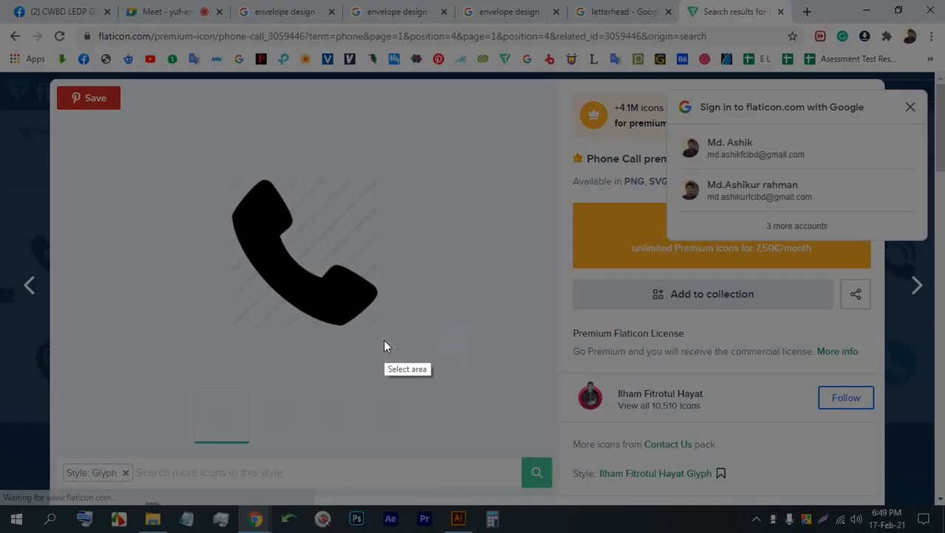
left_click_drag(436, 357, 141, 96)
left_click(384, 369)
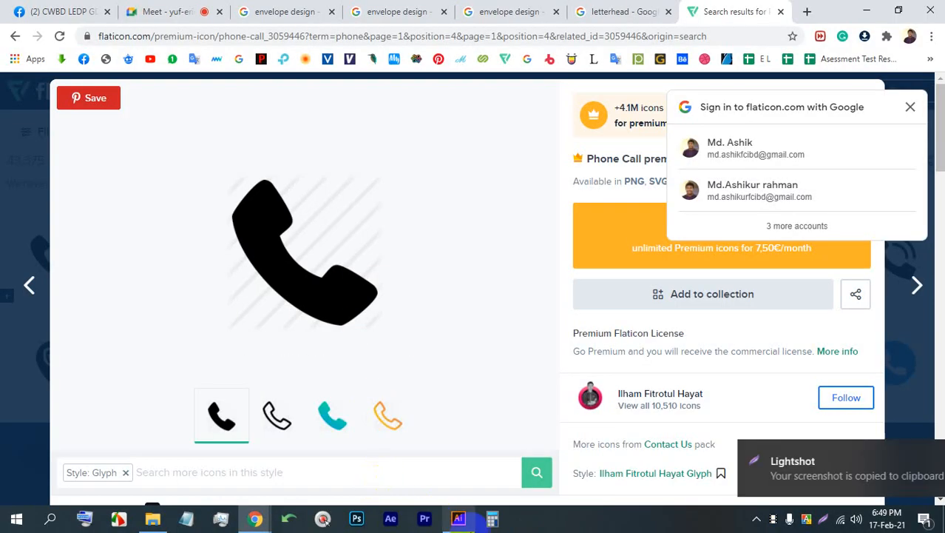
- Switch to Illustrator, paste the captured phone icon image and place it beside the artboard
key("alt+Tab")
scroll(273, 248, "down", 3)
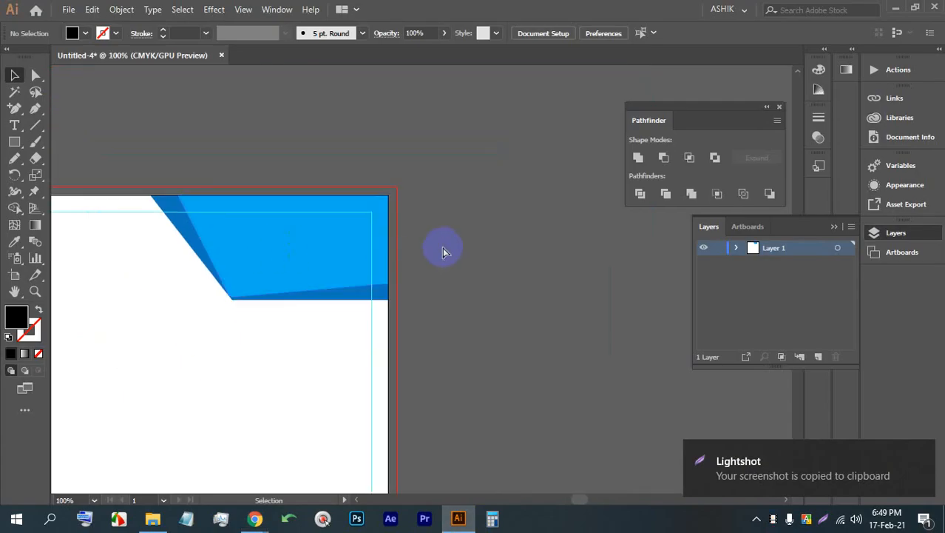
key("ctrl+v")
scroll(411, 227, "down", 2)
left_click_drag(412, 239, 511, 222)
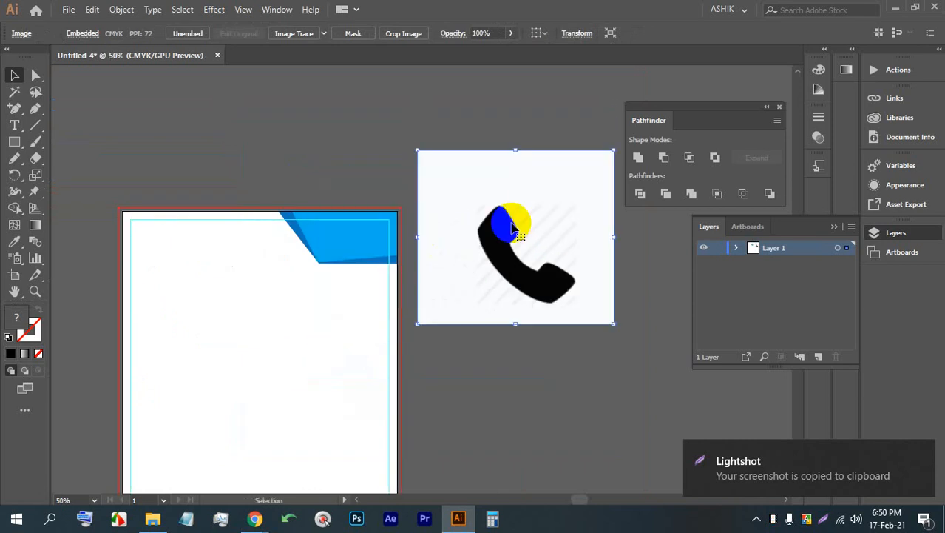
- Run Image Trace on the pasted phone image with the default preset and expand the result
scroll(511, 226, "right", 4)
scroll(344, 218, "up", 1)
left_click(288, 34)
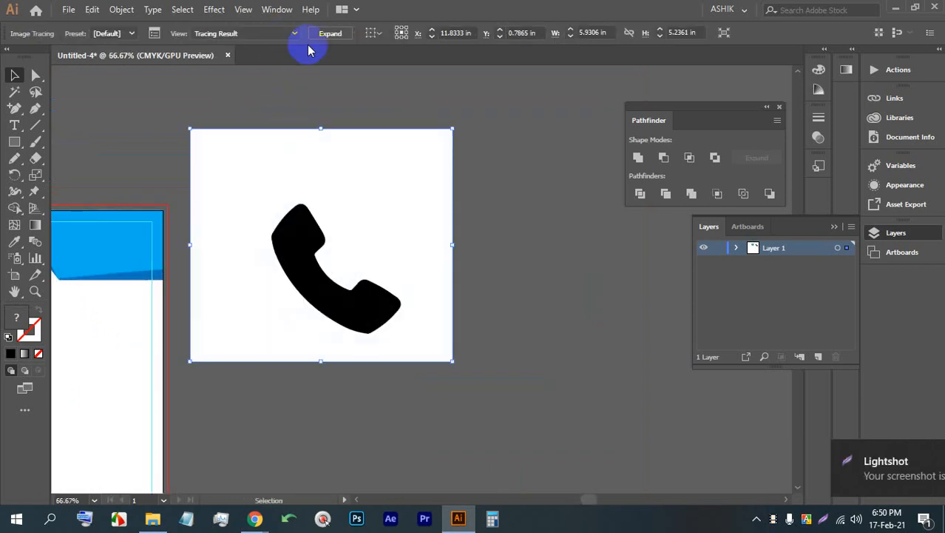
left_click(333, 34)
- Ungroup the expanded tracing and delete the white background behind the handset
right_click(364, 159)
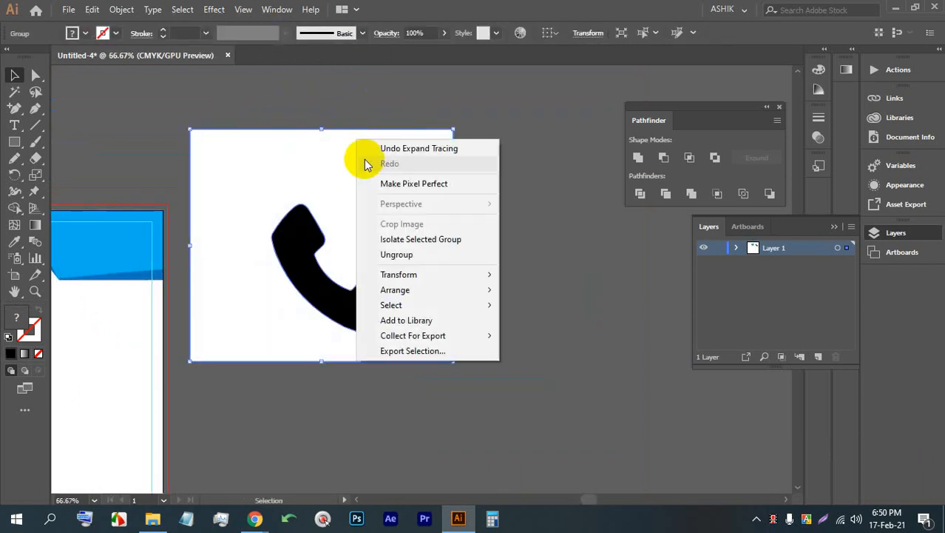
left_click(396, 254)
left_click(392, 212)
key("Delete")
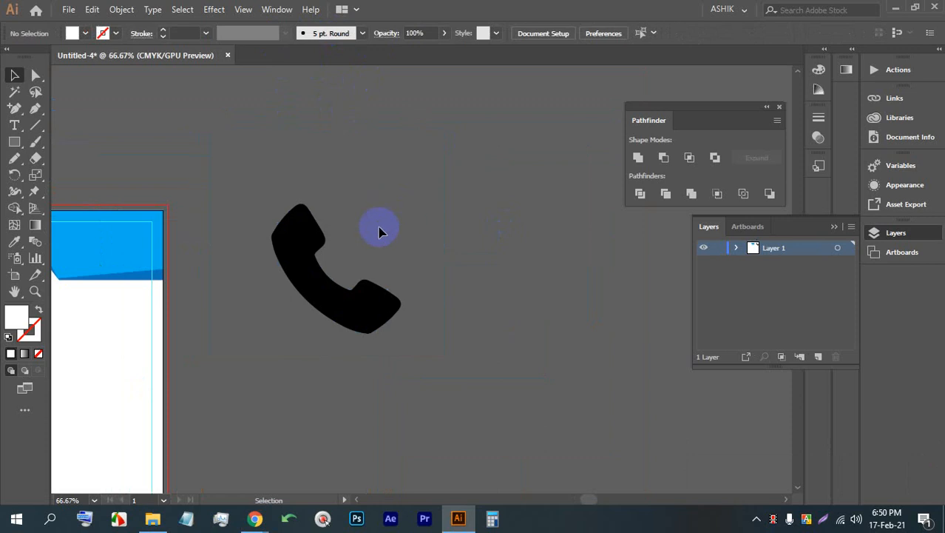
- Move the traced handset over to the header's outer edge and scale it down proportionally
left_click(314, 263)
scroll(209, 251, "up", 2)
left_click_drag(221, 239, 283, 238)
left_click_drag(470, 233, 175, 230)
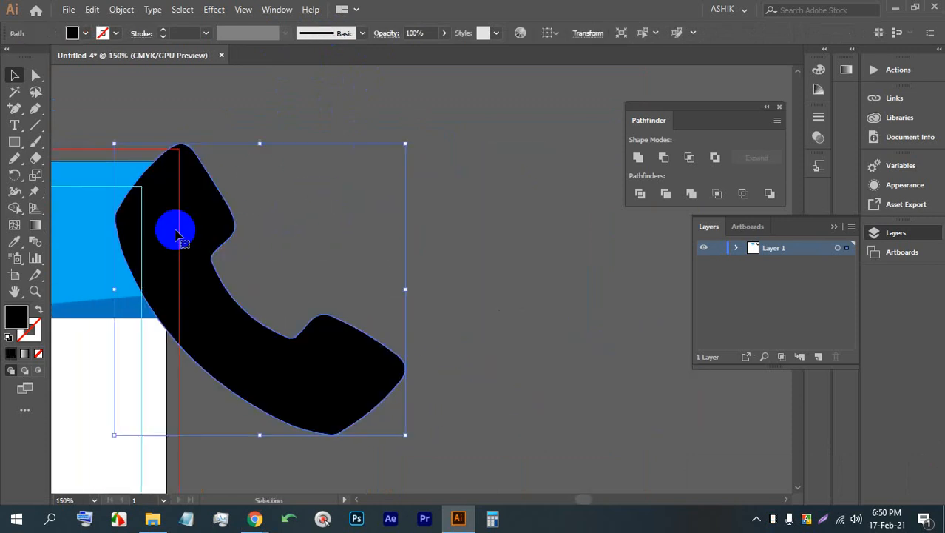
left_click_drag(407, 435, 285, 314)
- Switch to the Google Meet tab in Chrome and admit the waiting participant to the call
left_click(256, 518)
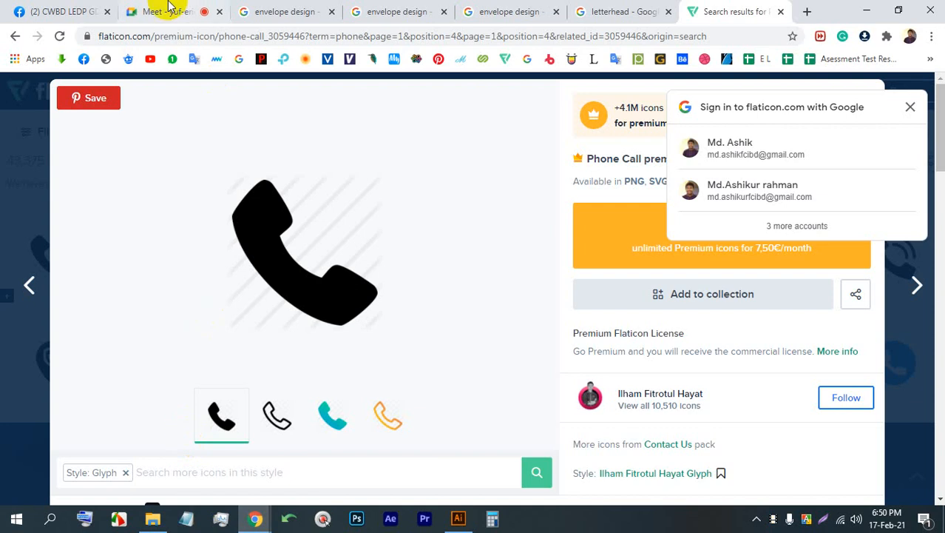
left_click(169, 11)
left_click(620, 157)
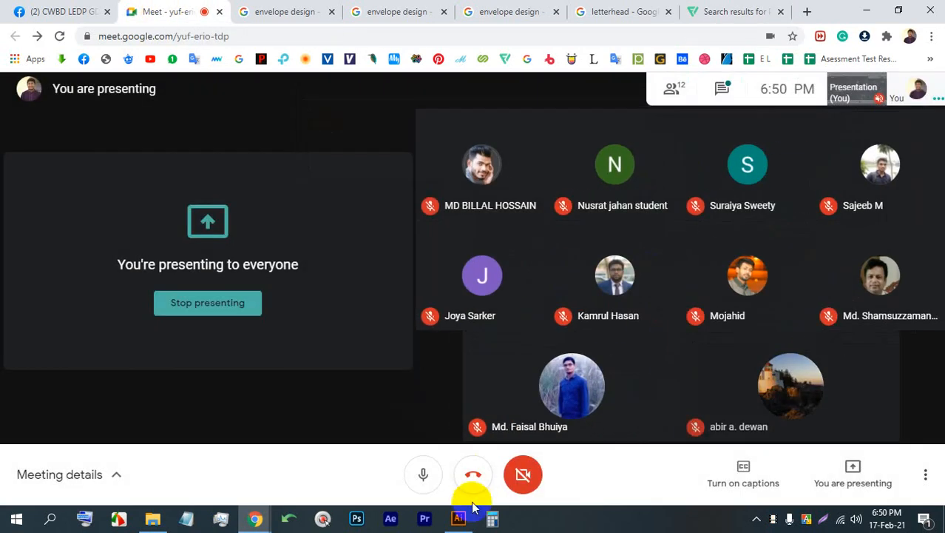
- Return to Illustrator, move the handset clear of the artboard and place a duplicate on the artboard's right edge
left_click(460, 518)
left_click_drag(154, 258, 307, 259)
scroll(362, 269, "up", 2)
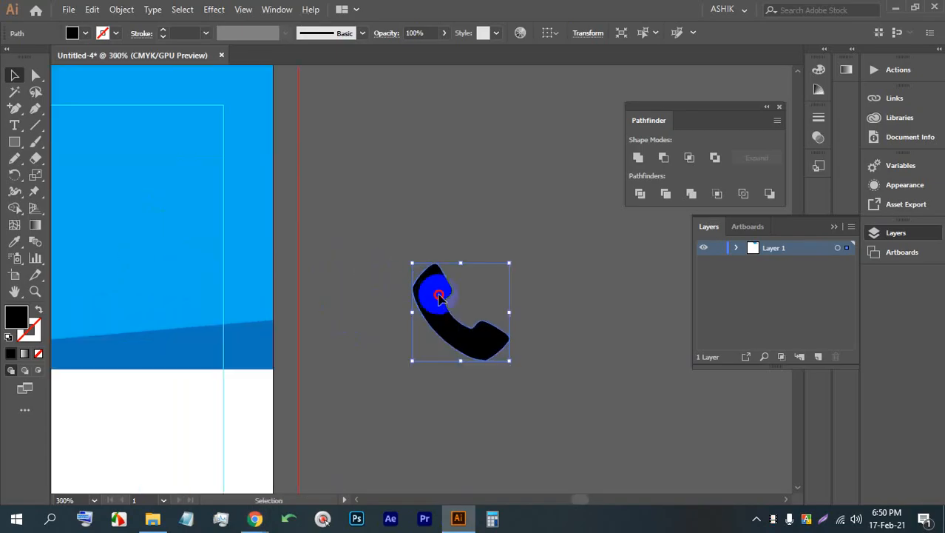
left_click_drag(439, 295, 279, 260)
scroll(281, 255, "up", 2)
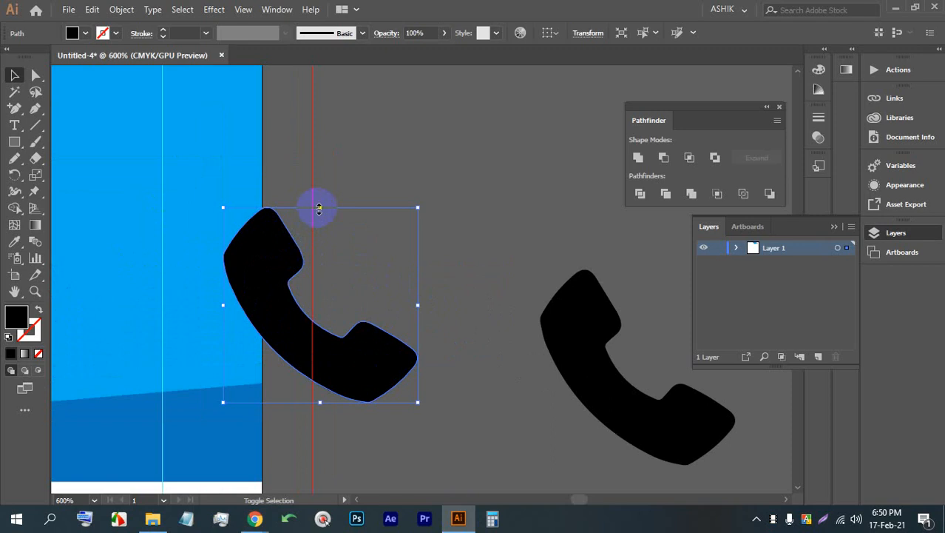
- Shrink the duplicate handset proportionally until it fits between the artboard's right edge and the red bleed line
left_click_drag(319, 209, 270, 274)
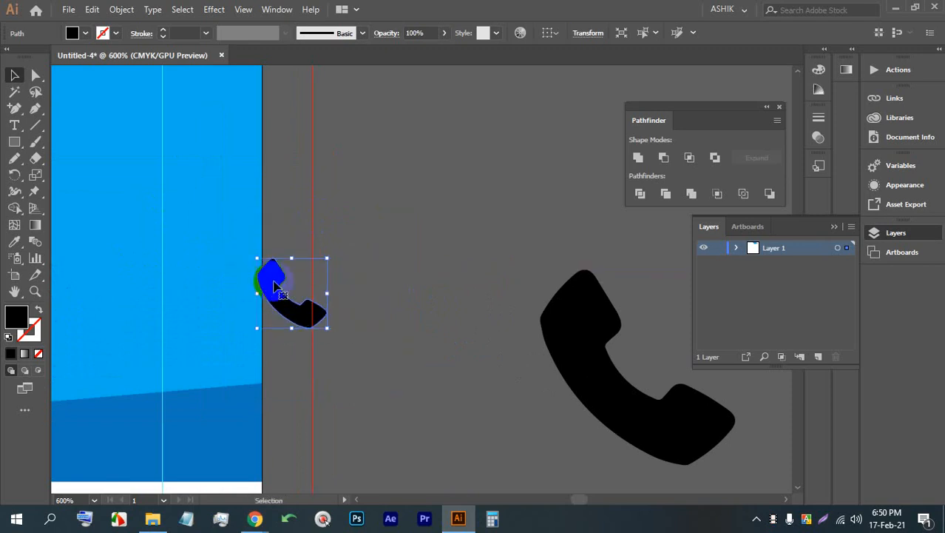
scroll(281, 268, "up", 2)
left_click_drag(319, 250, 317, 259)
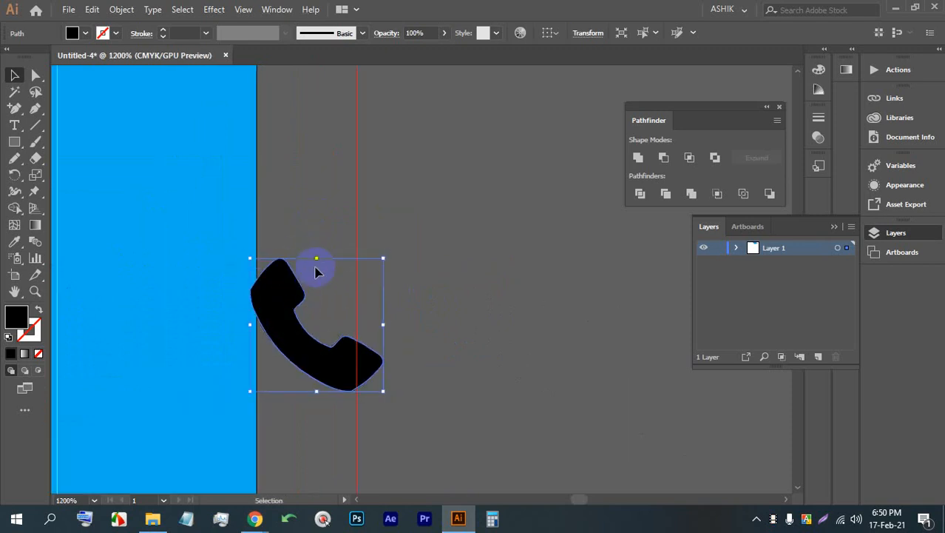
scroll(335, 287, "up", 2)
left_click_drag(509, 232, 462, 287)
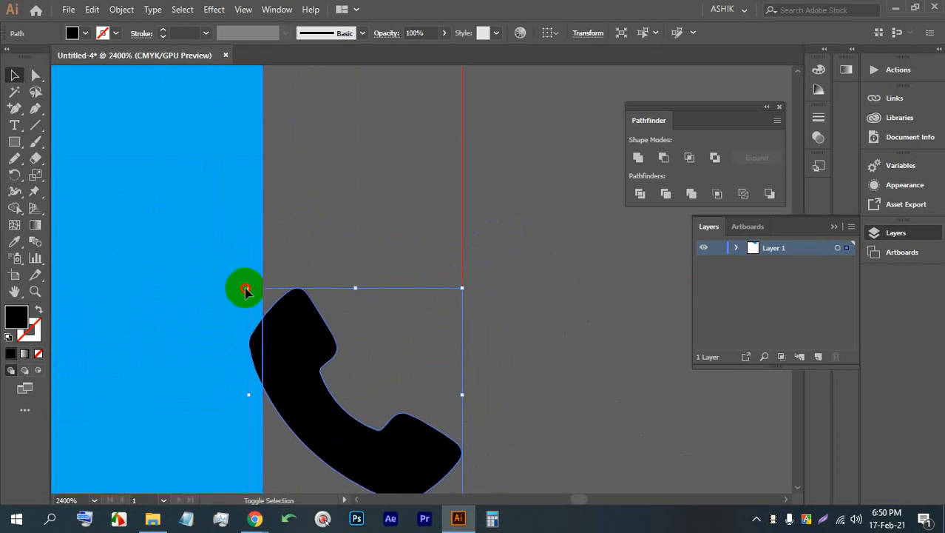
key("ctrl+z")
left_click_drag(310, 268, 329, 282)
left_click_drag(519, 230, 460, 281)
scroll(485, 264, "down", 3)
scroll(485, 264, "down", 5)
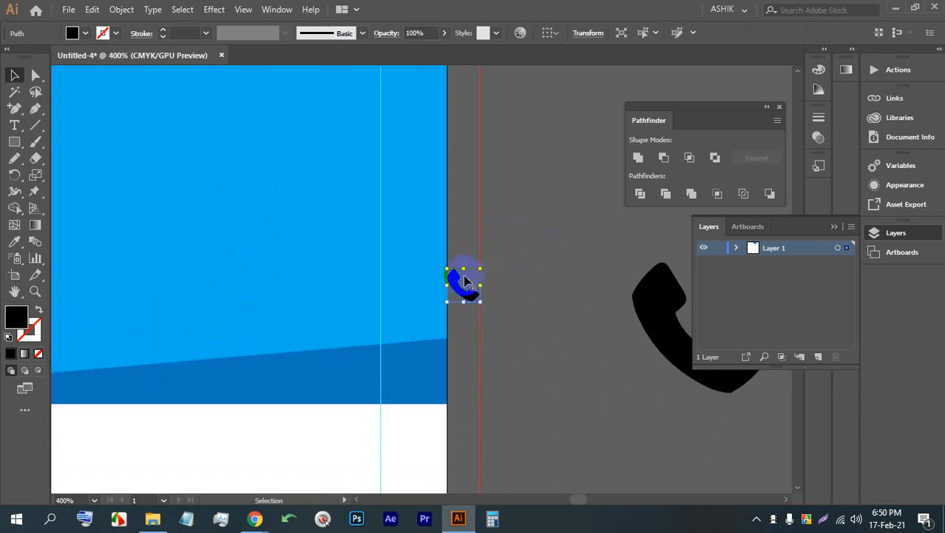
- Move the small handset into the upper part of the light blue header and fill it with white
scroll(481, 280, "up", 2)
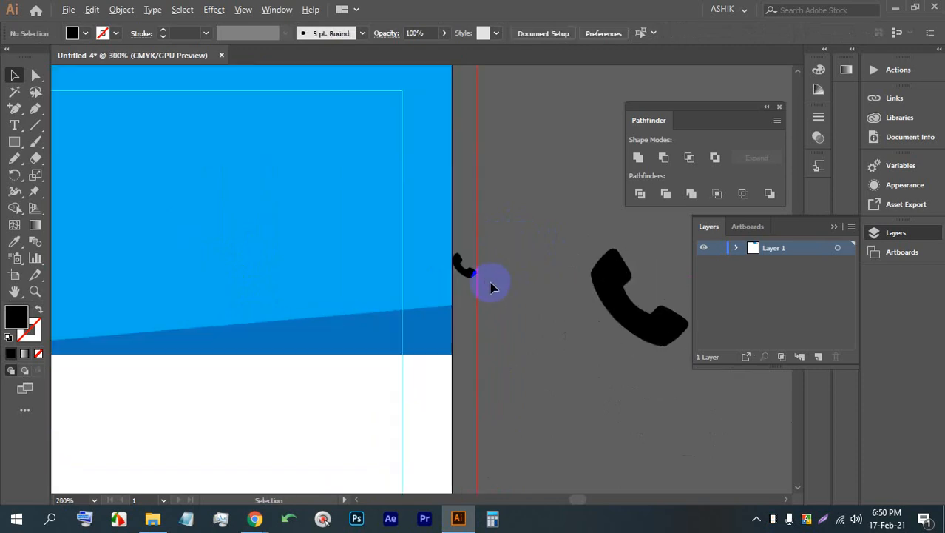
left_click_drag(460, 272, 247, 175)
scroll(247, 175, "up", 2)
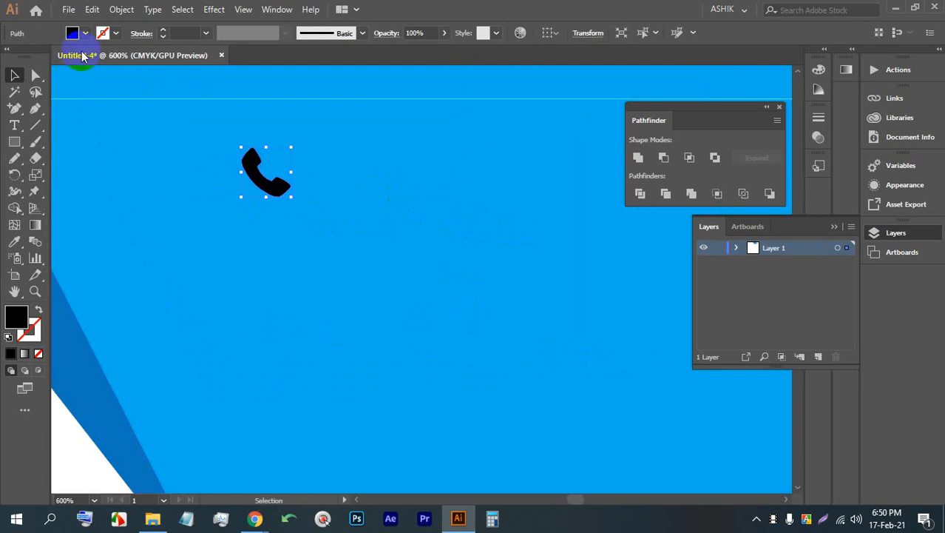
left_click(74, 32)
left_click(370, 4)
- Start a point text line beside the white phone icon in the header
scroll(268, 130, "down", 2)
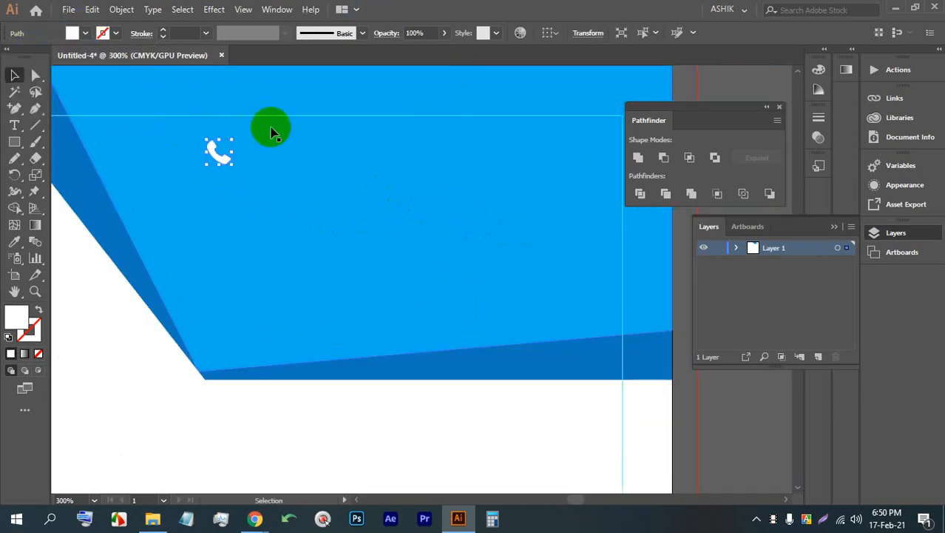
left_click_drag(309, 129, 247, 139)
left_click(14, 124)
left_click(229, 171)
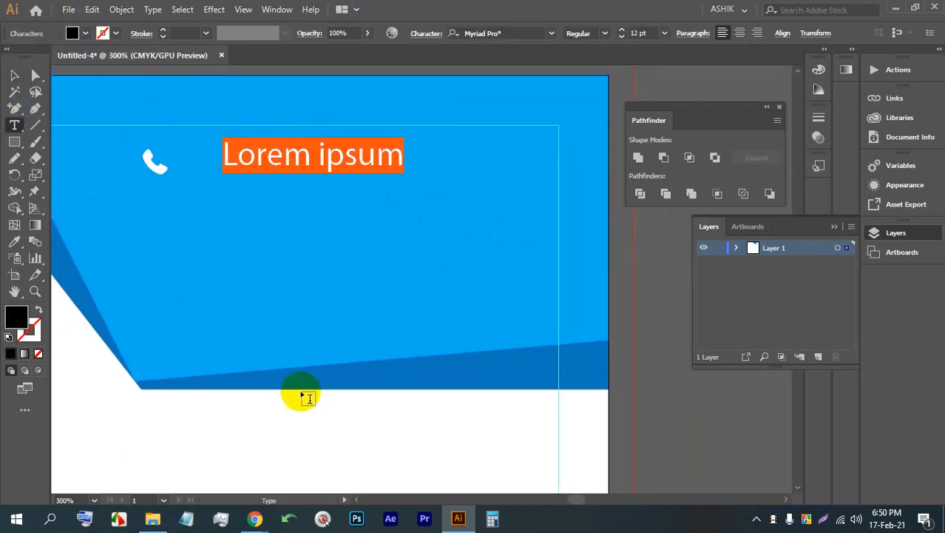
- Switch to Chrome to let another person join the Google Meet call, and return to Illustrator
left_click(254, 516)
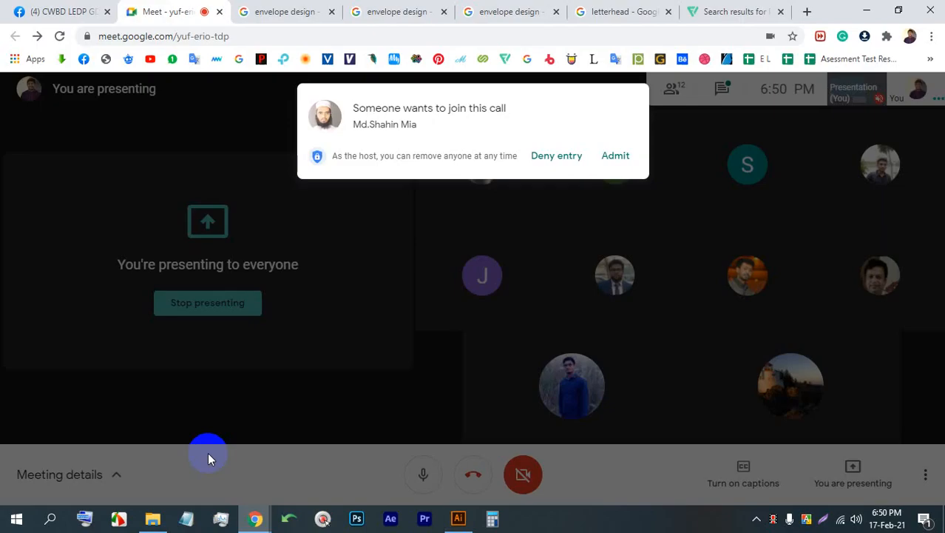
left_click(611, 154)
left_click(464, 517)
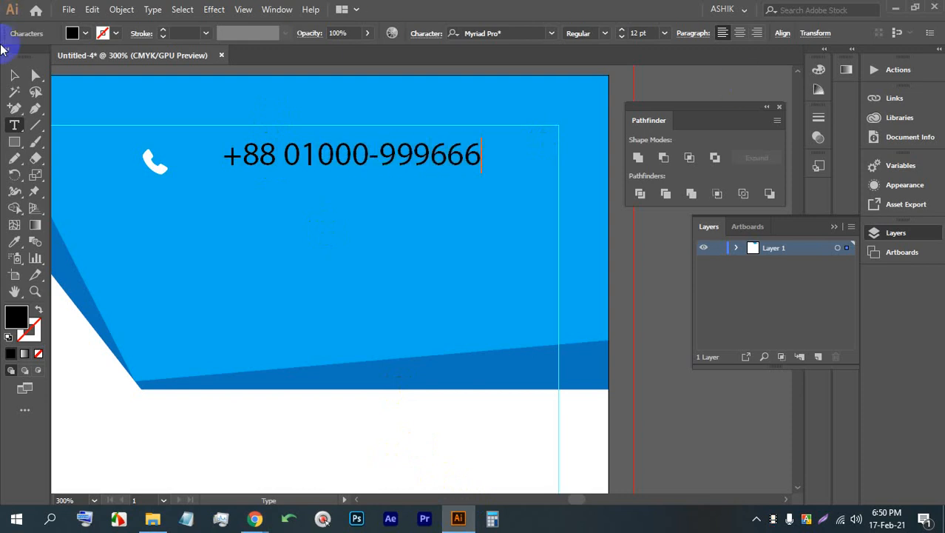
- Enter the contact phone number, move it close to the phone icon and set its font to Nexa Bold
left_click_drag(253, 159, 216, 164)
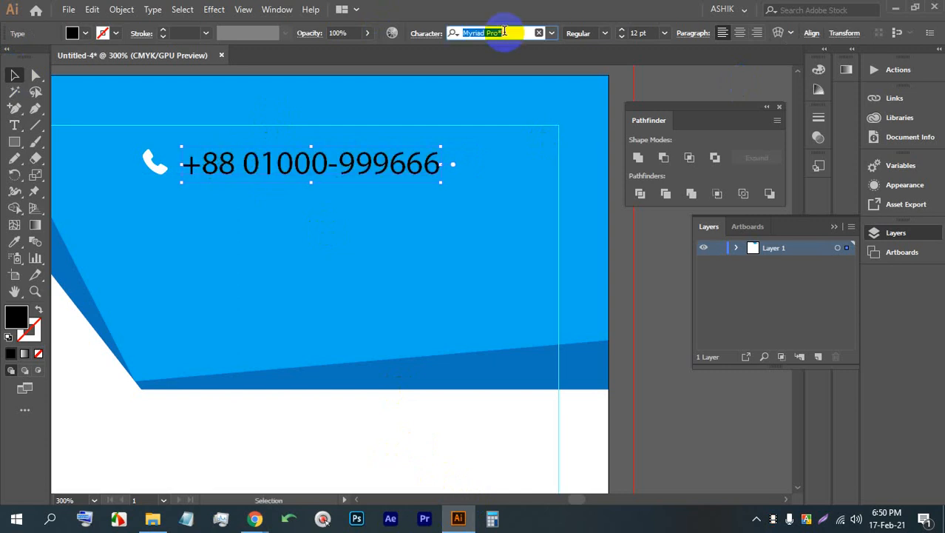
type("nbe")
key("BackSpace")
key("BackSpace")
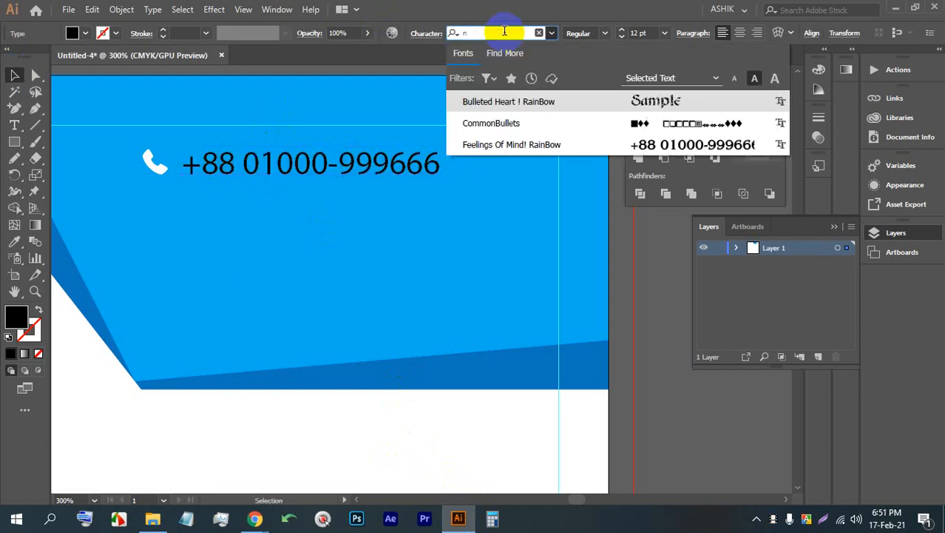
type("ex")
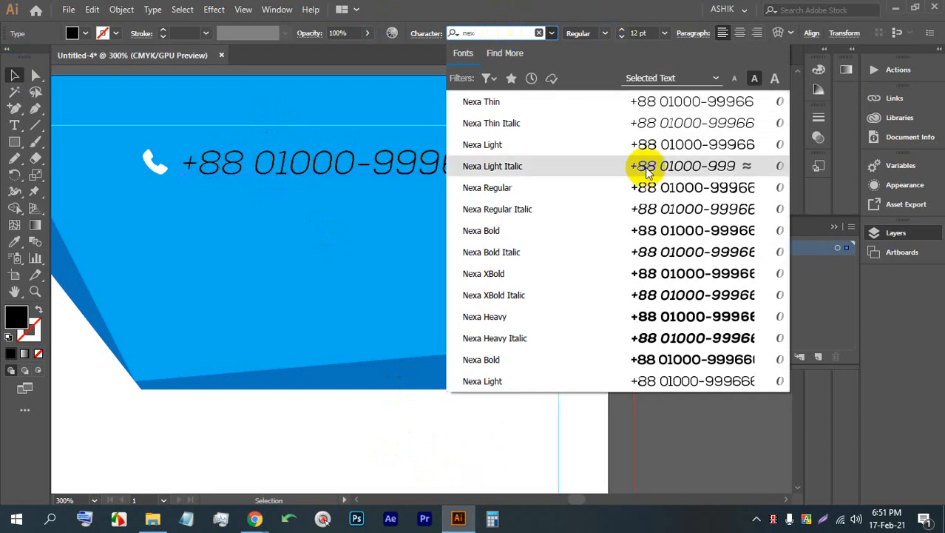
left_click(611, 229)
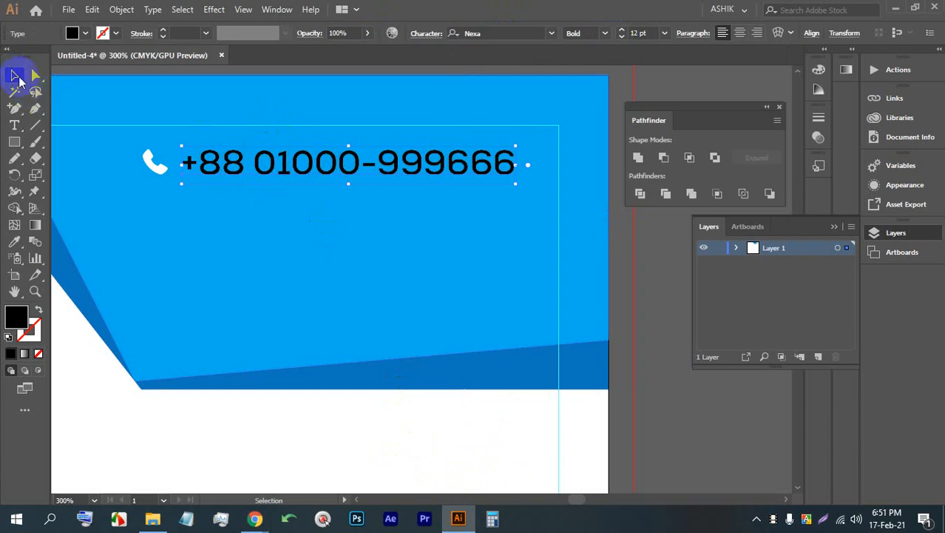
- Set the phone number's font size to 10 pt and reposition the text next to the icon
left_click(15, 76)
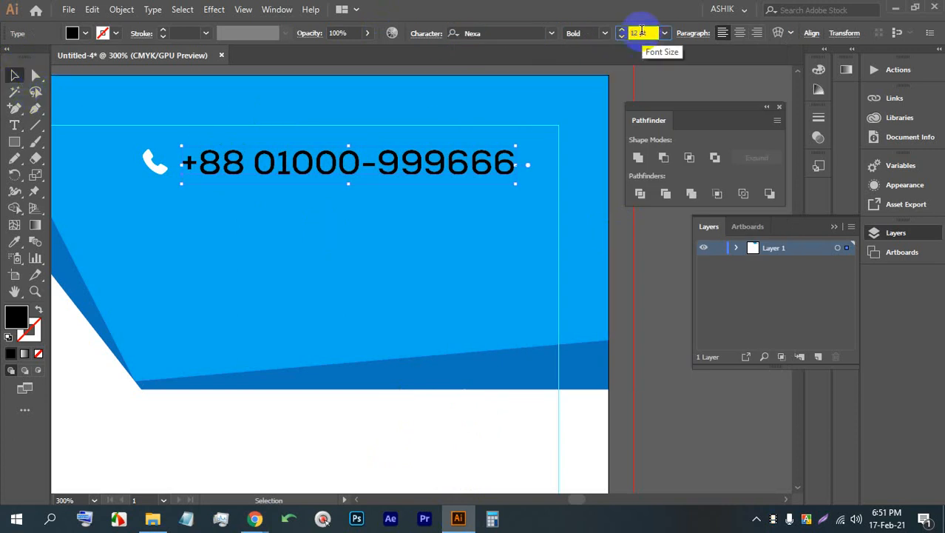
scroll(641, 31, "down", 2)
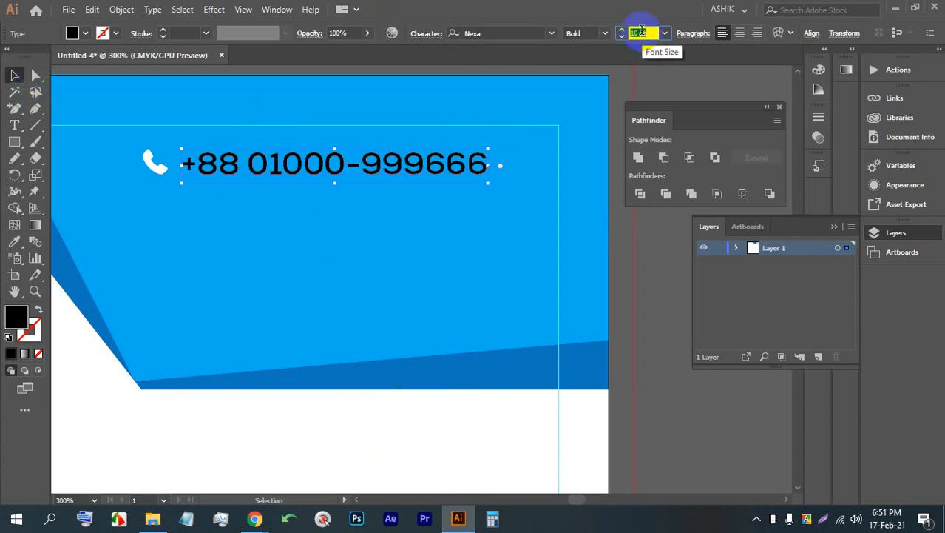
left_click(562, 191)
left_click_drag(251, 152, 239, 154)
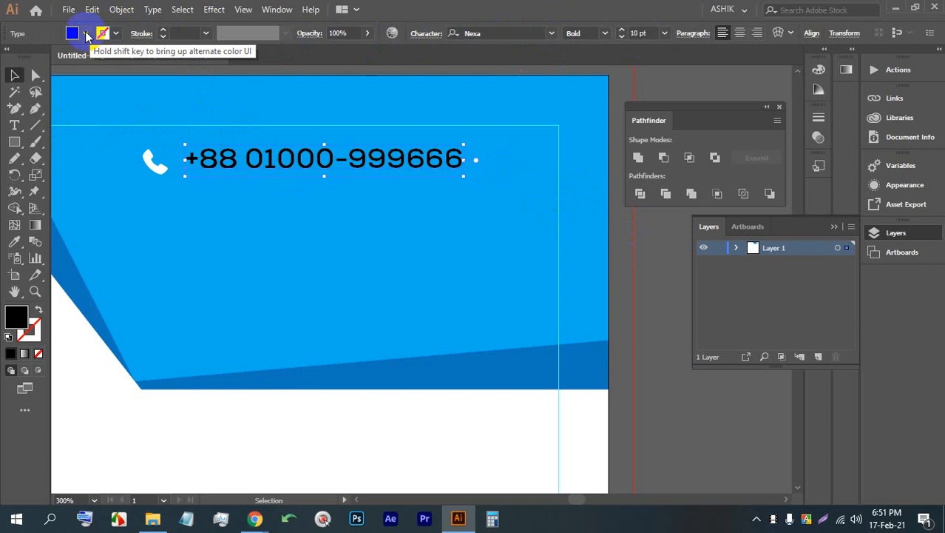
- Fill the phone number text with white and align it with the handset icon
left_click(86, 35)
left_click(28, 57)
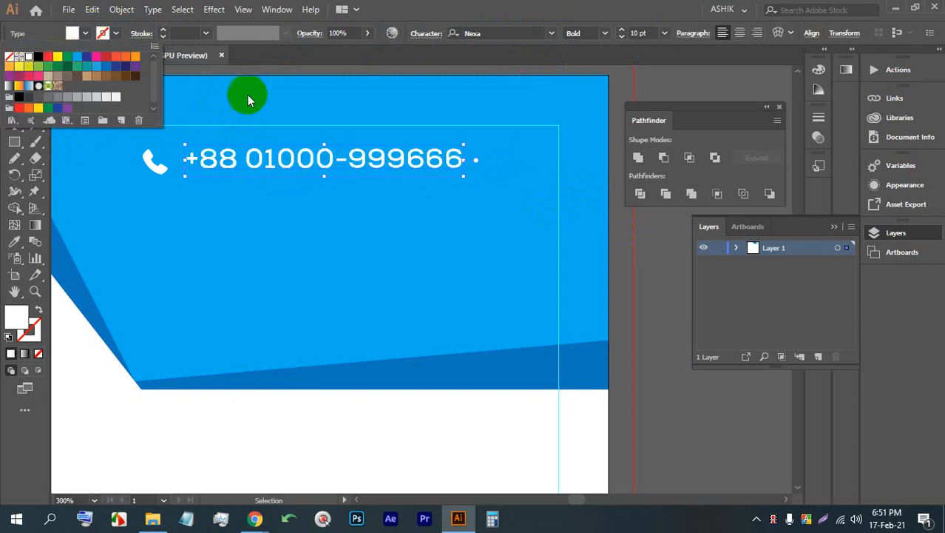
left_click(662, 299)
left_click_drag(285, 159, 238, 164)
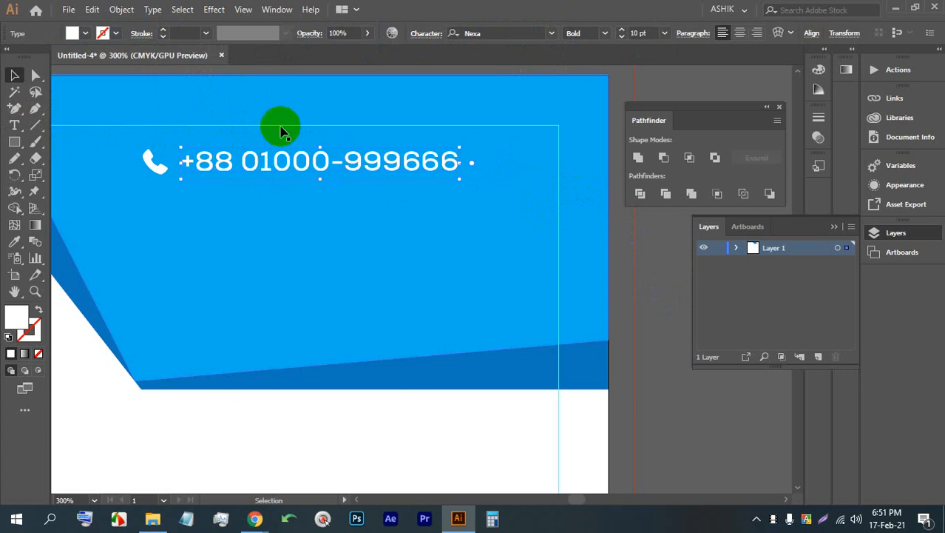
left_click(581, 350)
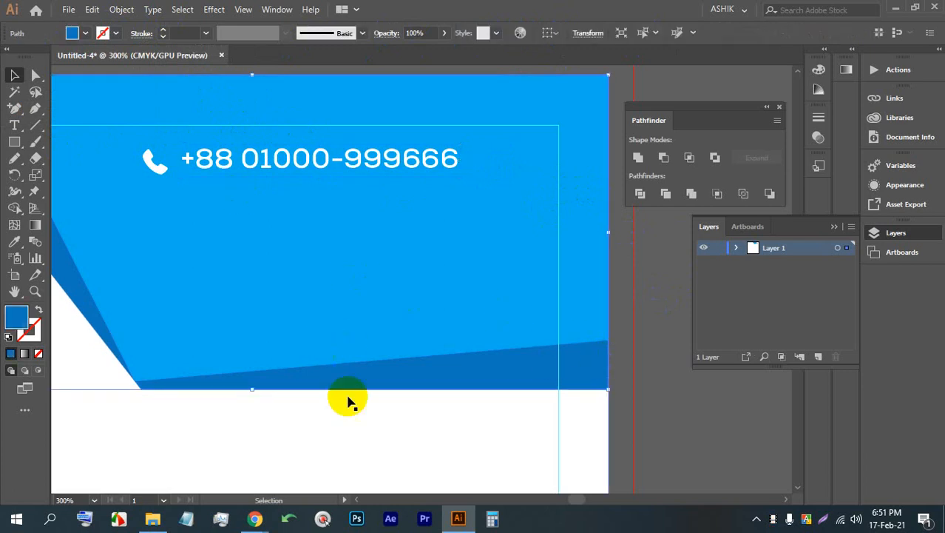
- Return to the Flaticon tab in Chrome and close the Google sign-in prompt and the Phone Call icon preview
mouse_move(254, 517)
left_click(191, 454)
left_click(725, 9)
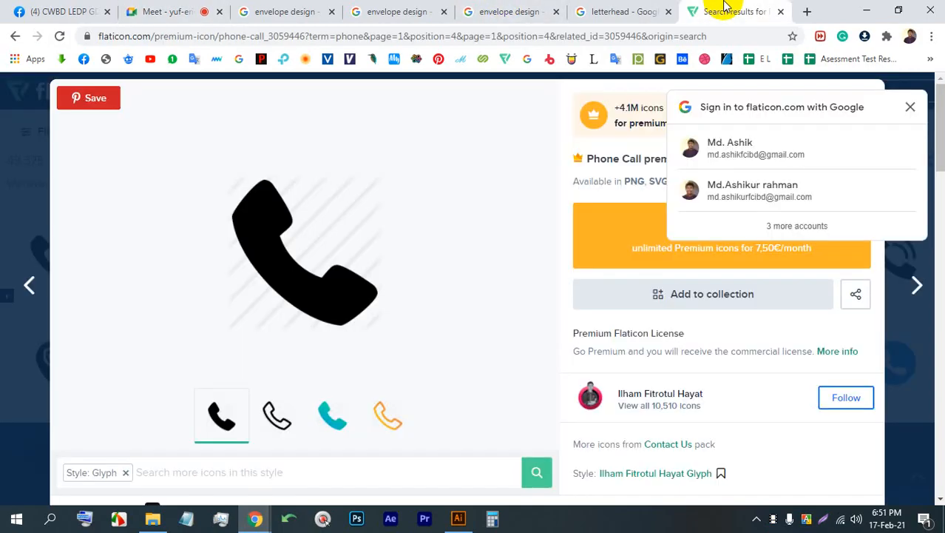
left_click(911, 108)
left_click(903, 100)
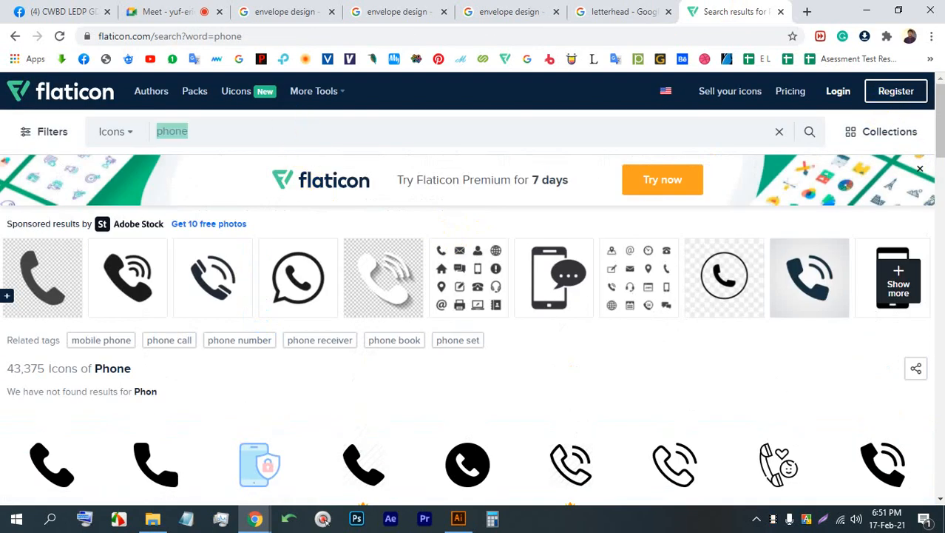
- Search Flaticon's icons for "web", close the blank pop-up window and browse the globe icons
type("we")
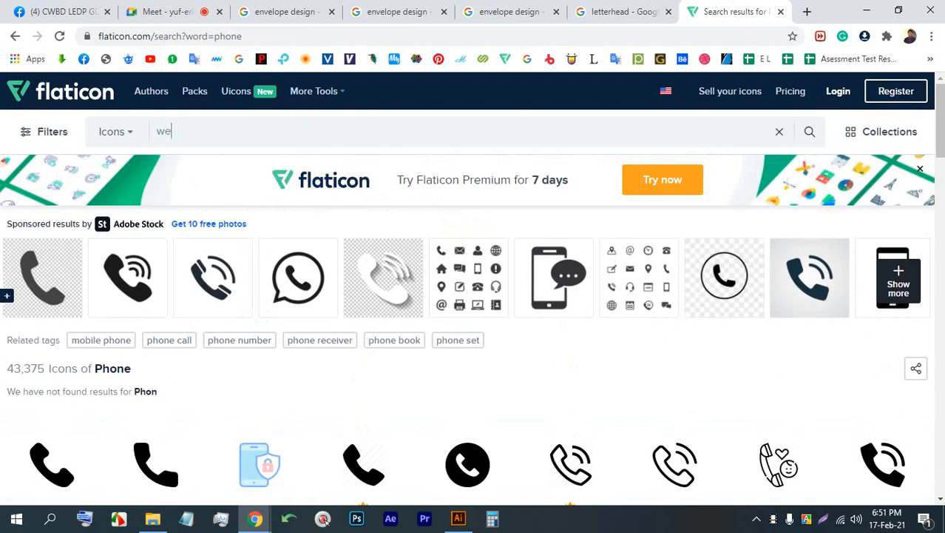
type("b")
key("Return")
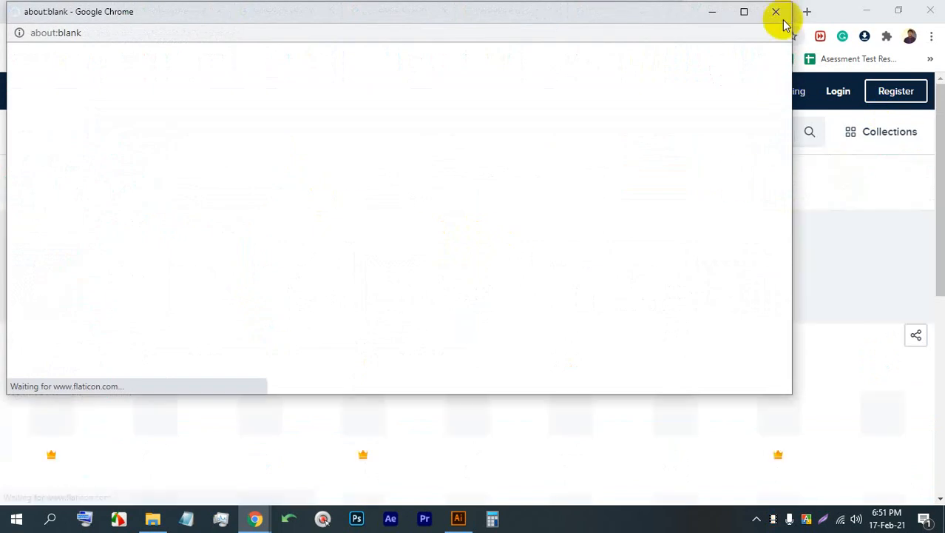
left_click(775, 12)
scroll(370, 359, "down", 2)
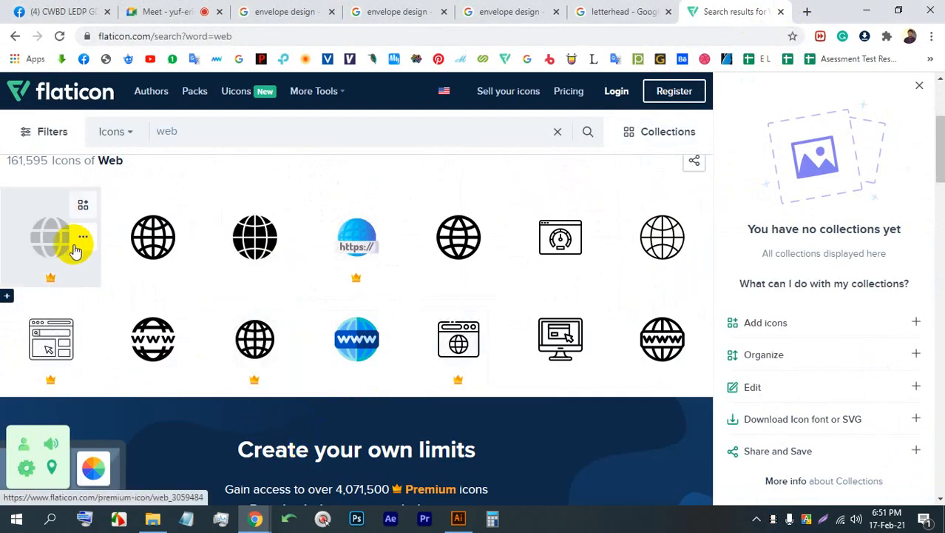
- Open the premium solid globe icon from the web results and capture its preview to the clipboard as a screenshot
left_click(64, 235)
key("Print")
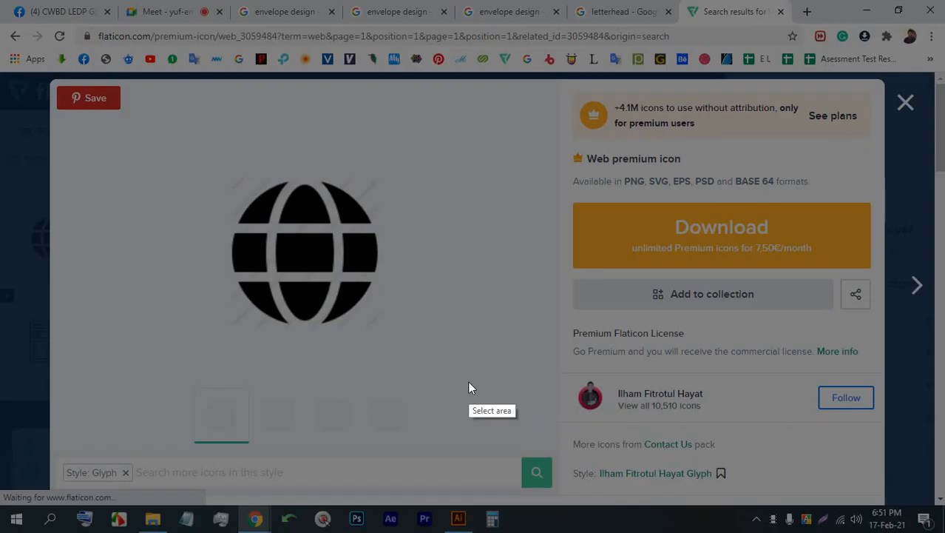
left_click_drag(431, 389, 213, 149)
left_click(380, 396)
left_click(388, 518)
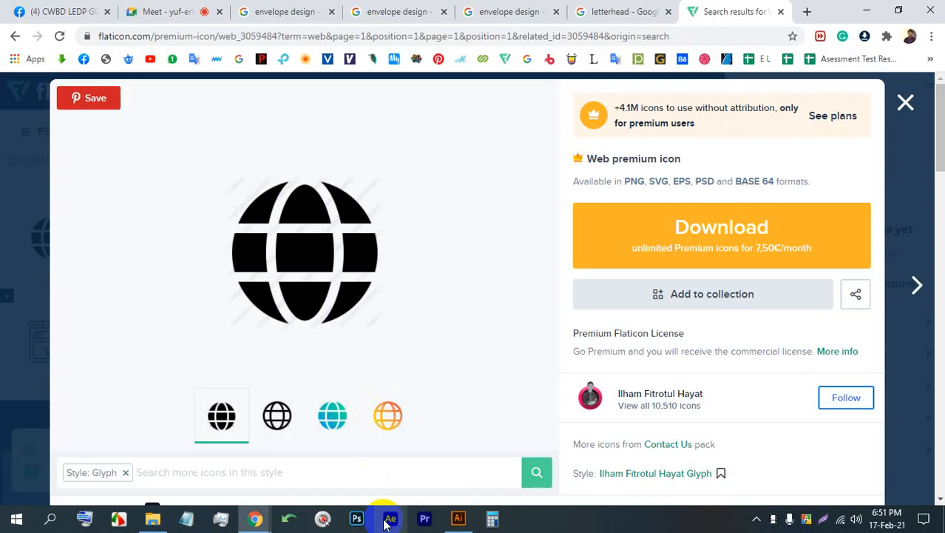
- Switch to Illustrator, paste the globe screenshot and scale it down beside the artboard, near the black handset
left_click(458, 518)
scroll(400, 339, "down", 2)
left_click(659, 365)
key("ctrl+v")
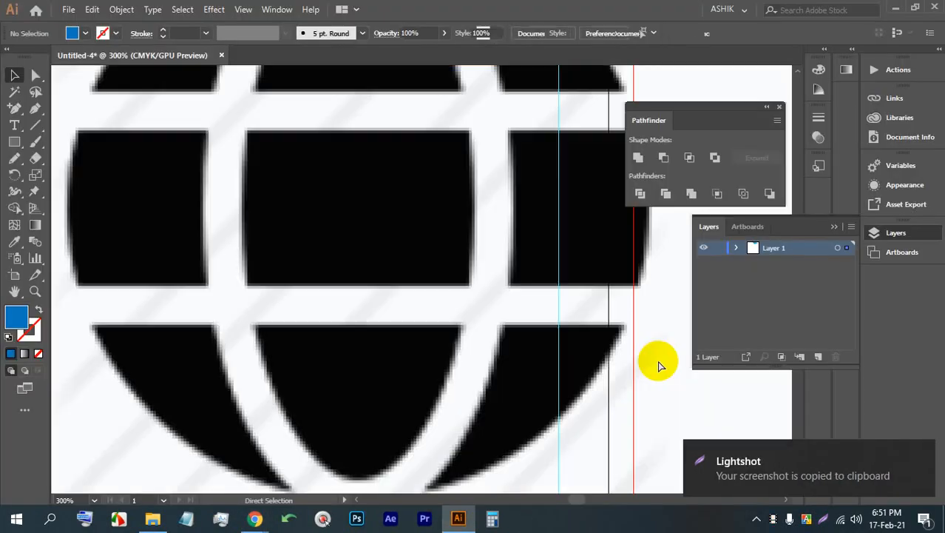
scroll(380, 310, "down", 5)
left_click_drag(427, 315, 311, 277)
scroll(263, 250, "up", 2)
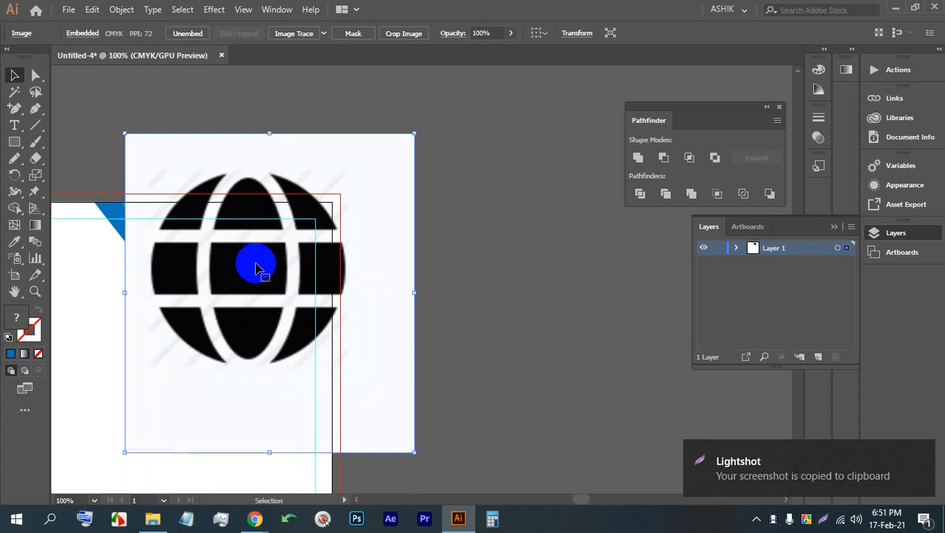
left_click_drag(255, 268, 462, 266)
left_click_drag(477, 127, 352, 188)
scroll(460, 244, "up", 3)
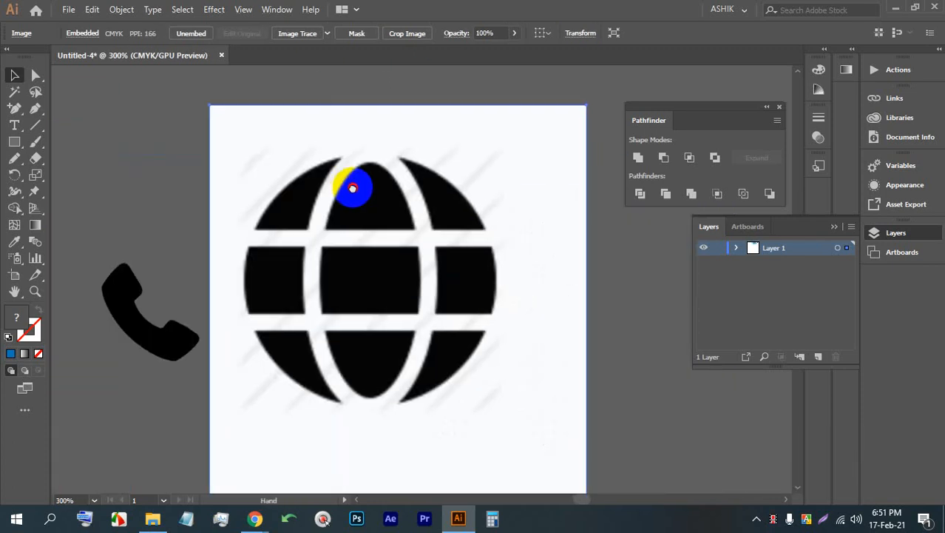
- Image Trace the globe screenshot with the default preset and expand the tracing into vector paths
left_click(276, 34)
right_click(454, 241)
mouse_move(500, 363)
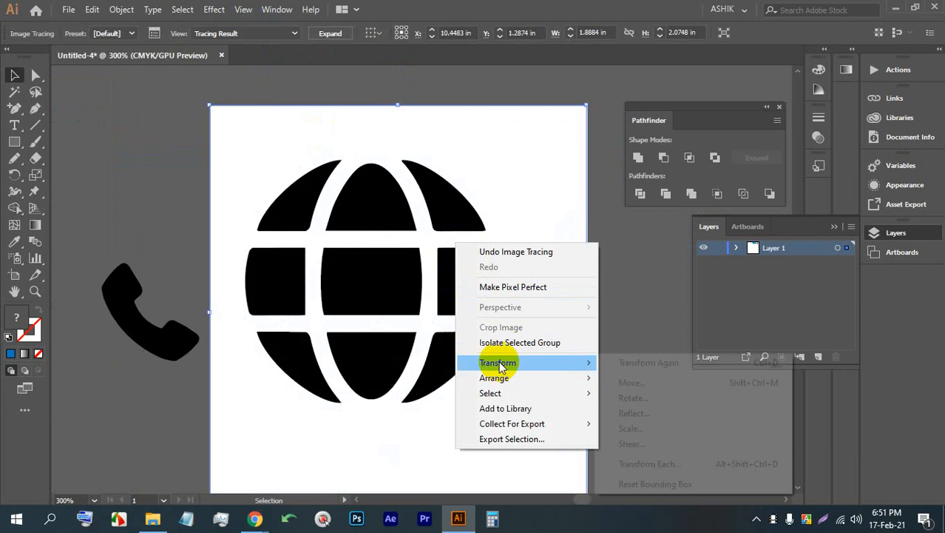
left_click(572, 204)
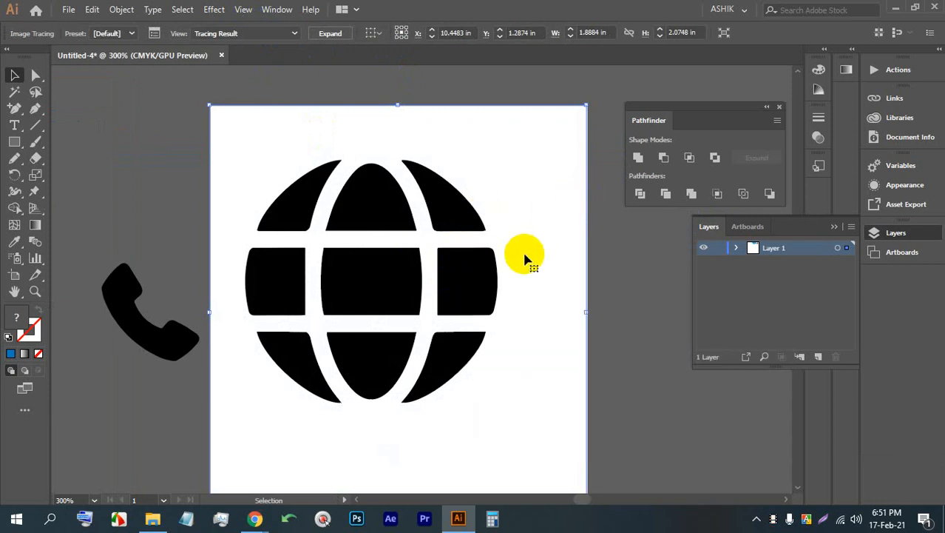
left_click(330, 34)
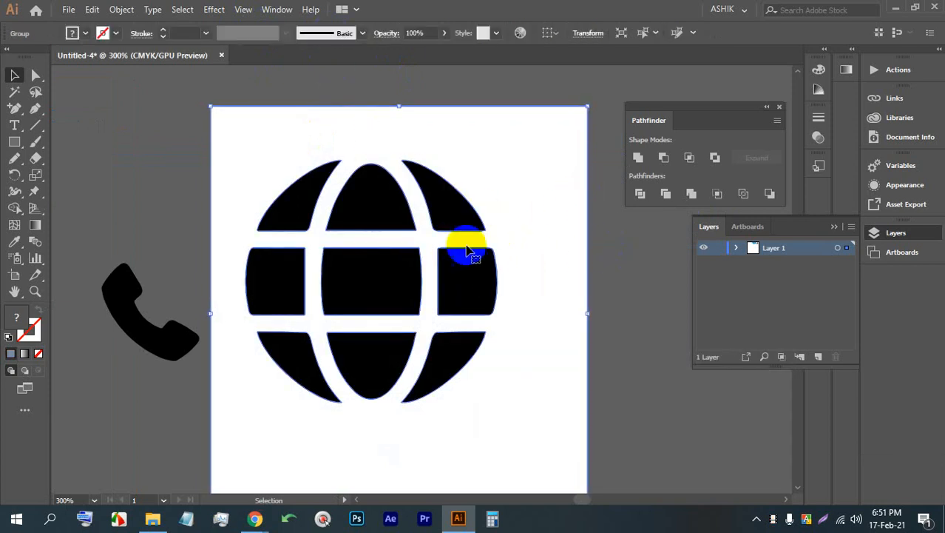
- Ungroup the traced globe, delete its white background and group the remaining black pieces
right_click(488, 160)
left_click(538, 270)
left_click(500, 233)
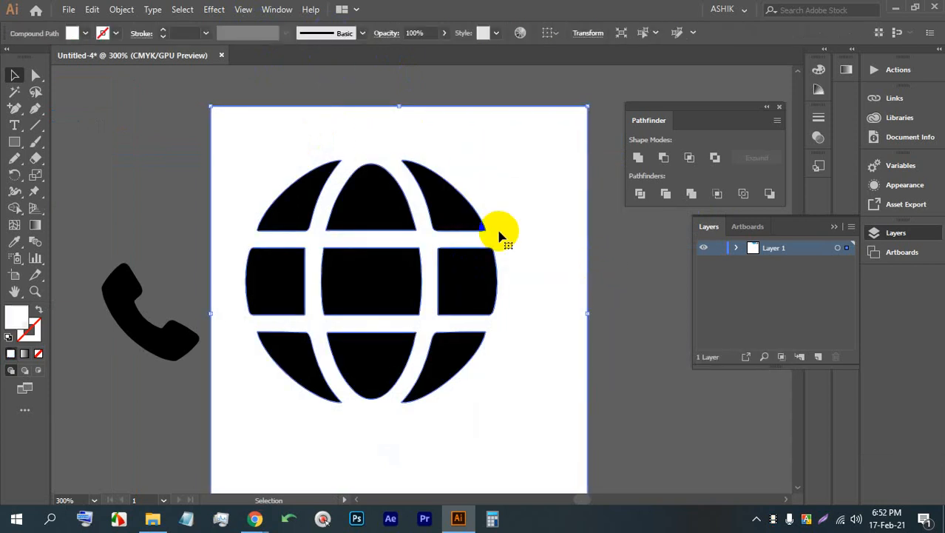
key("Delete")
left_click_drag(260, 160, 261, 160)
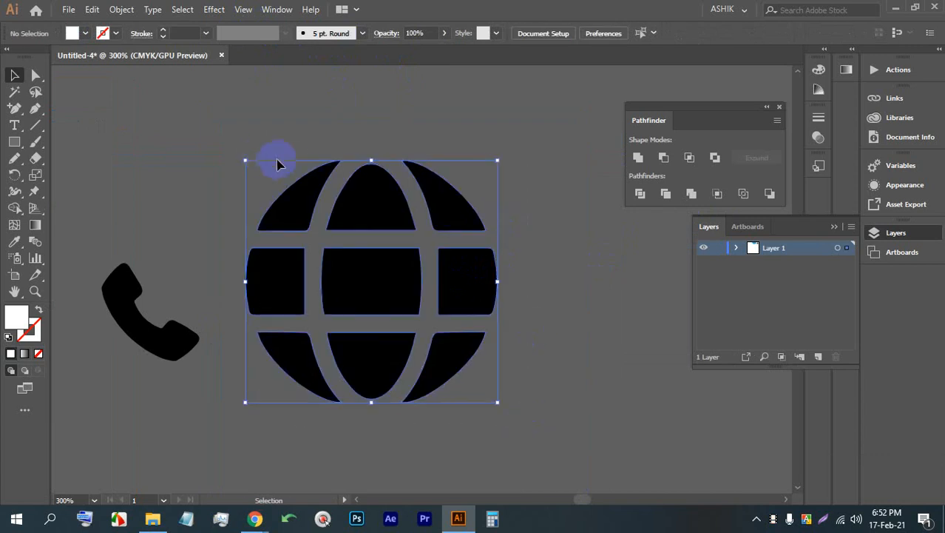
key("ctrl+g")
left_click(510, 202)
- Move the globe group next to the artboard edge and scale it down to contact-icon size
scroll(511, 203, "down", 3)
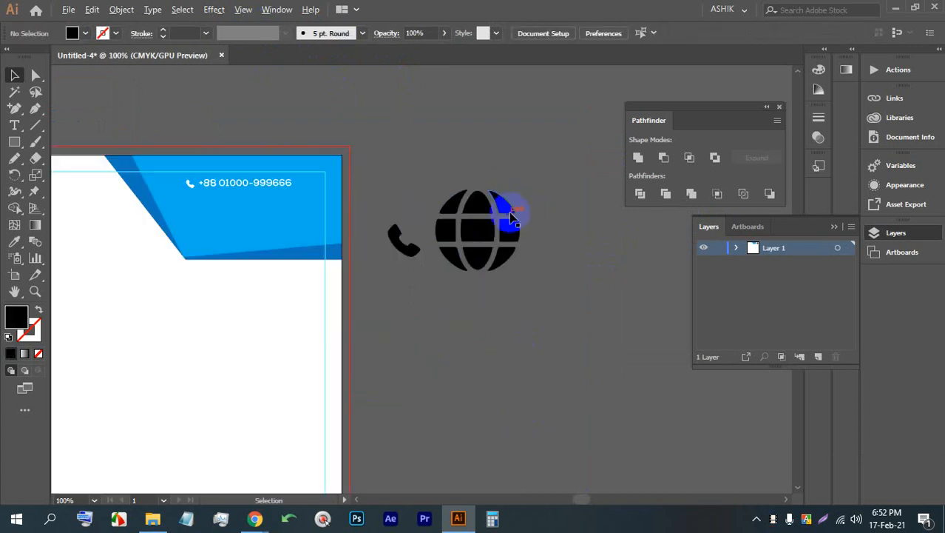
left_click_drag(481, 204, 380, 239)
scroll(355, 231, "up", 2)
scroll(357, 234, "up", 2)
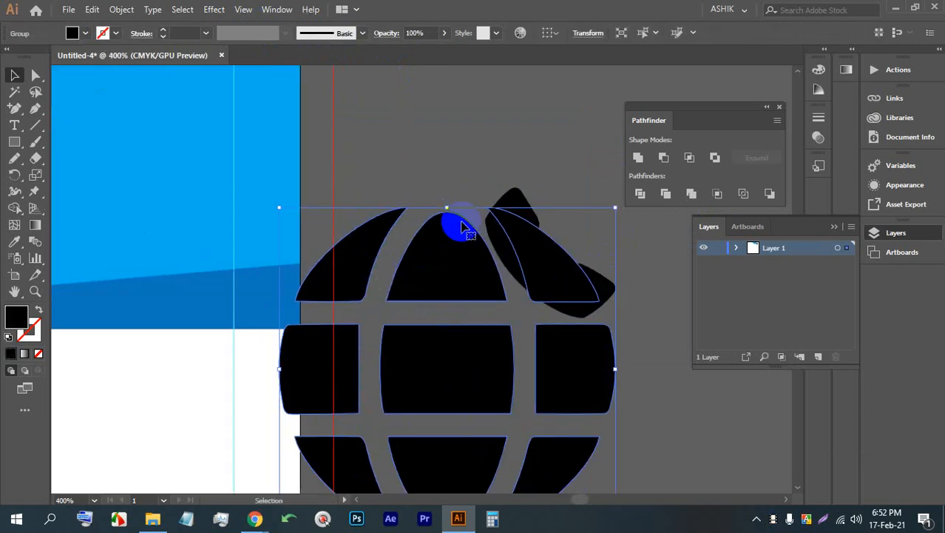
left_click_drag(449, 207, 330, 263)
scroll(329, 264, "up", 4)
scroll(404, 198, "down", 2)
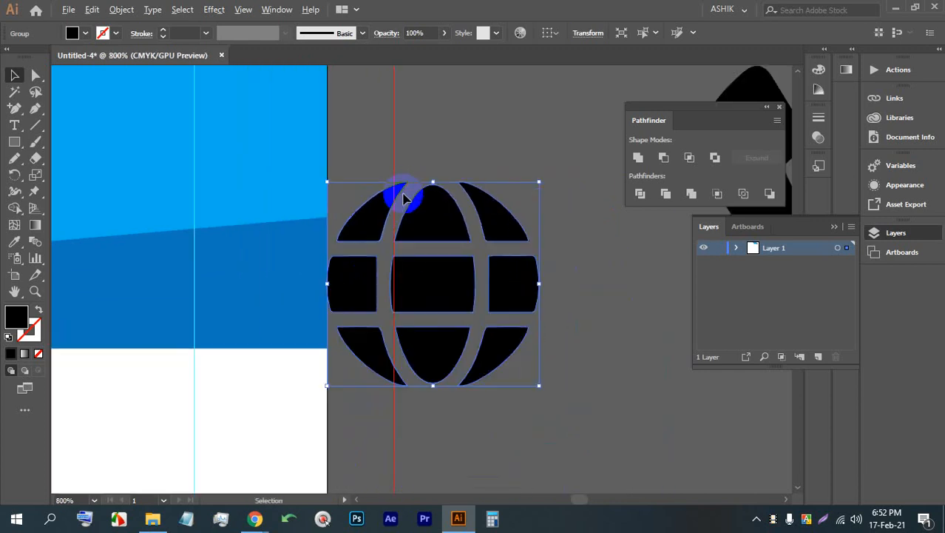
left_click_drag(535, 185, 396, 268)
scroll(344, 355, "up", 5)
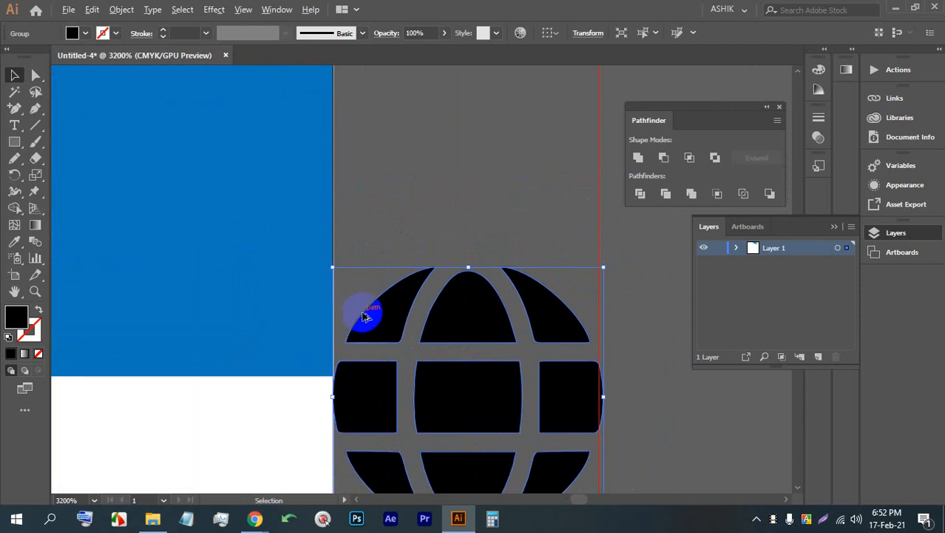
scroll(449, 326, "up", 1)
scroll(392, 307, "down", 3)
scroll(516, 222, "down", 1)
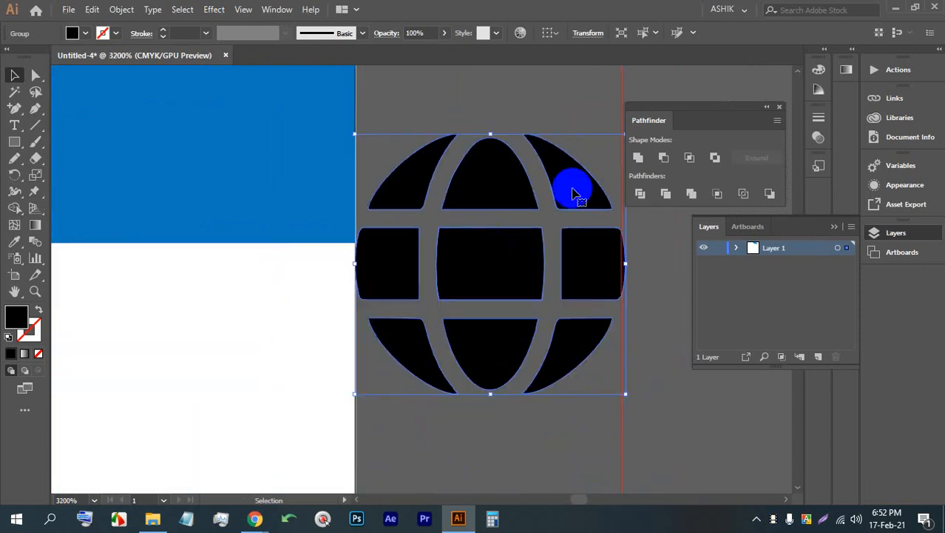
- Move the small globe into the blue header and align it below the white handset icon
left_click_drag(585, 217, 462, 244)
left_click_drag(503, 162, 192, 118)
scroll(496, 177, "down", 5)
scroll(500, 225, "down", 3)
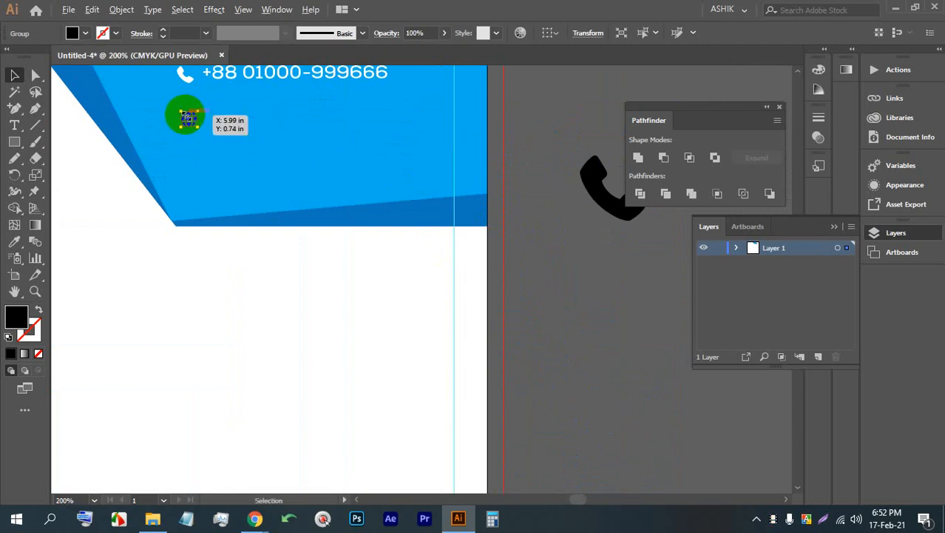
scroll(185, 115, "up", 3)
left_click_drag(238, 149, 289, 283)
left_click_drag(242, 264, 235, 247)
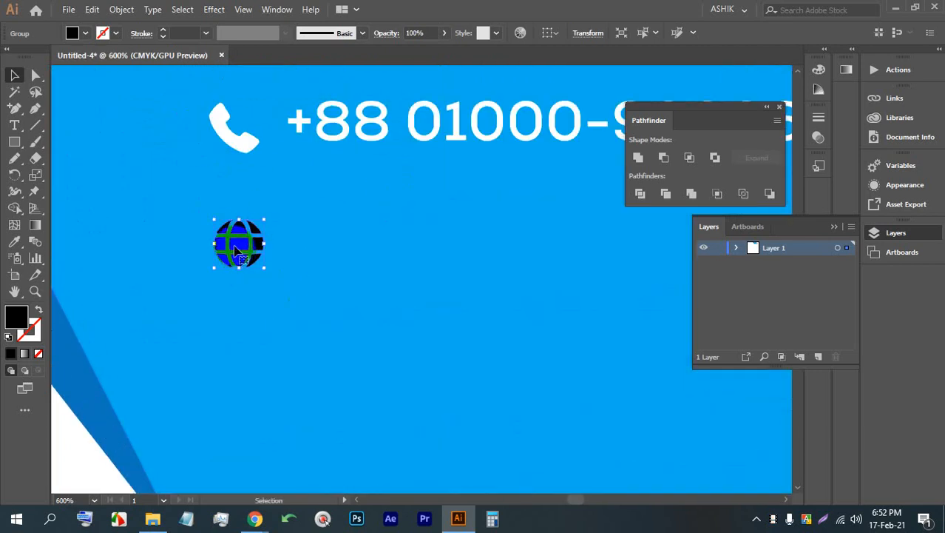
scroll(230, 219, "up", 2)
- Fill the globe icon with white
left_click(86, 34)
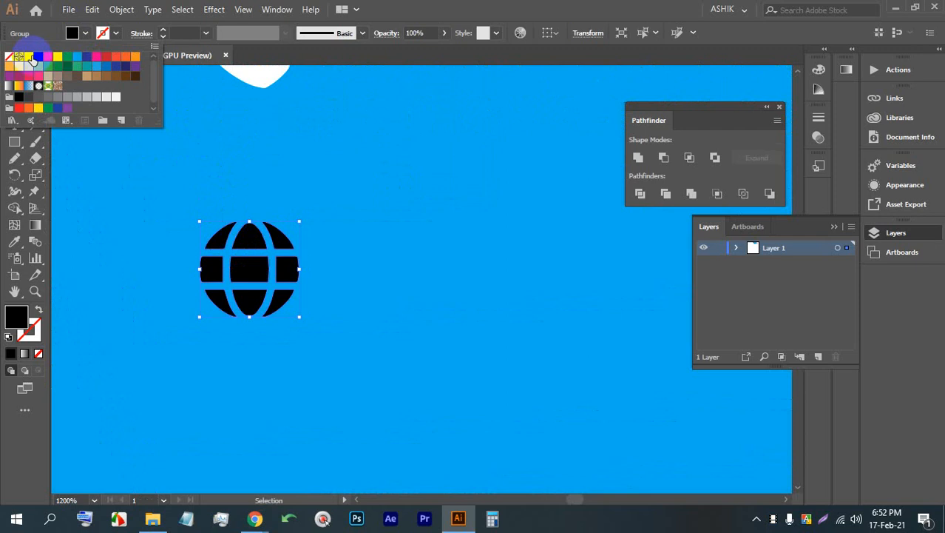
left_click(25, 52)
left_click(414, 257)
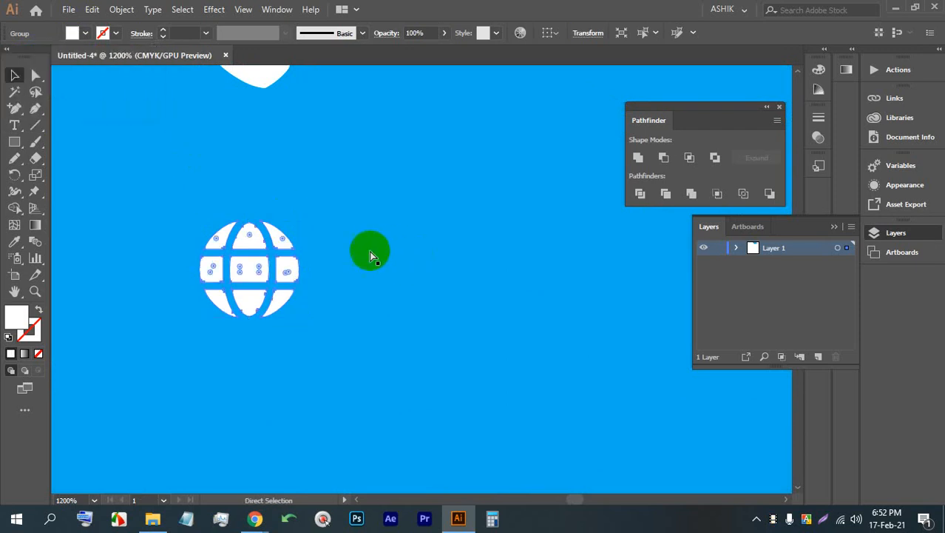
scroll(240, 231, "down", 4)
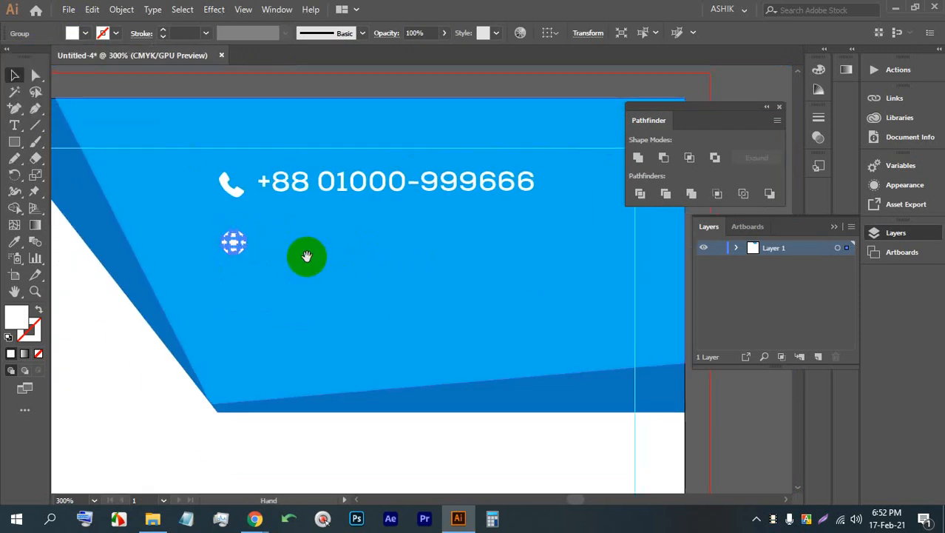
- Start saving the document, browse to folder 61 on drive E: and create and open a new folder named 26
key("ctrl+s")
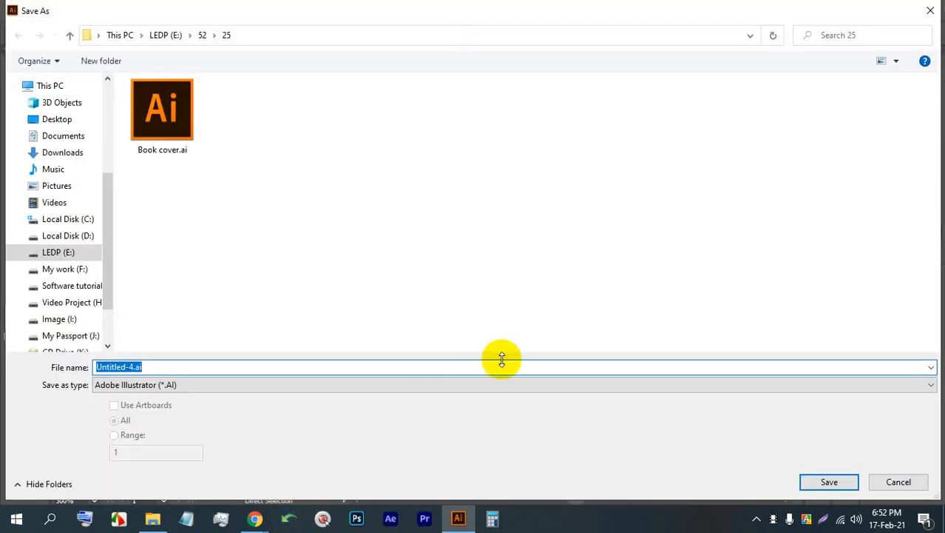
left_click(156, 42)
double_click(581, 131)
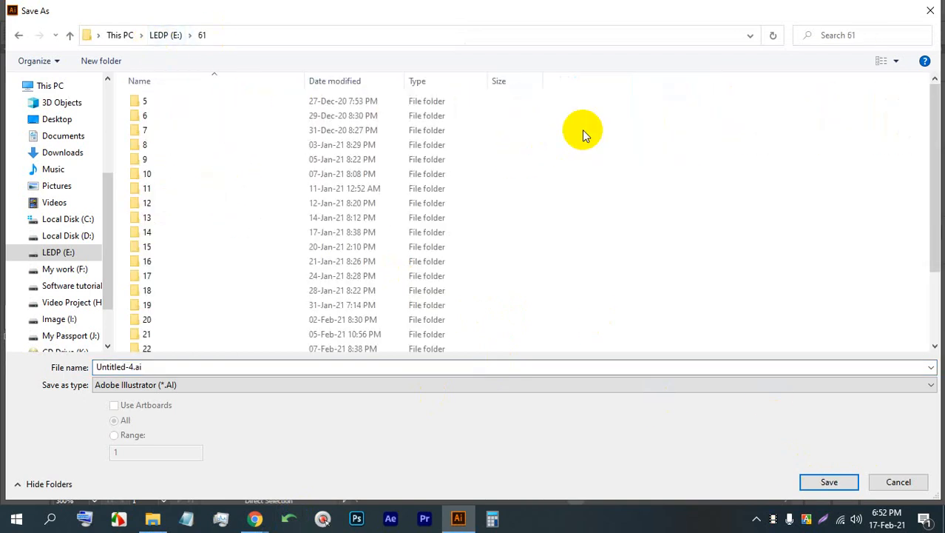
scroll(237, 262, "down", 2)
right_click(615, 220)
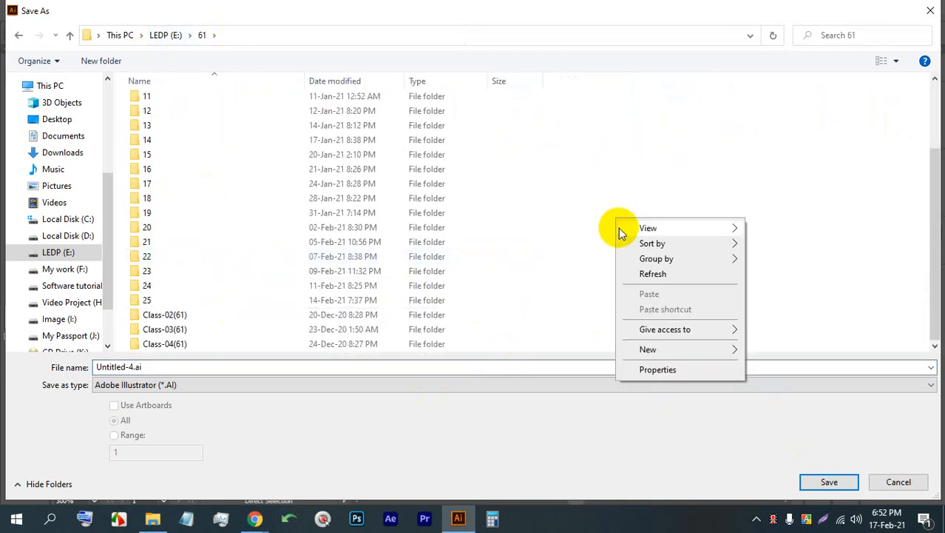
left_click(647, 352)
left_click(542, 350)
type("2")
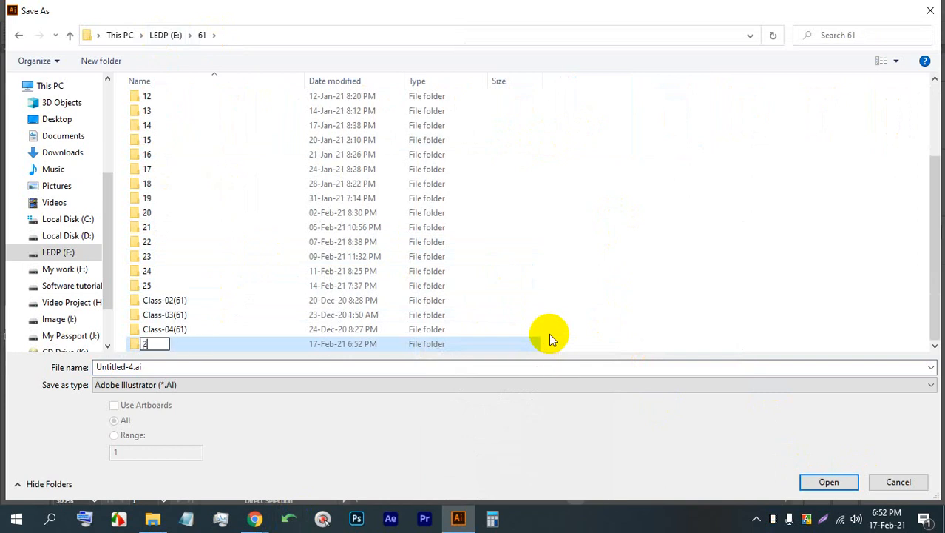
type("6")
key("Return")
key("Return")
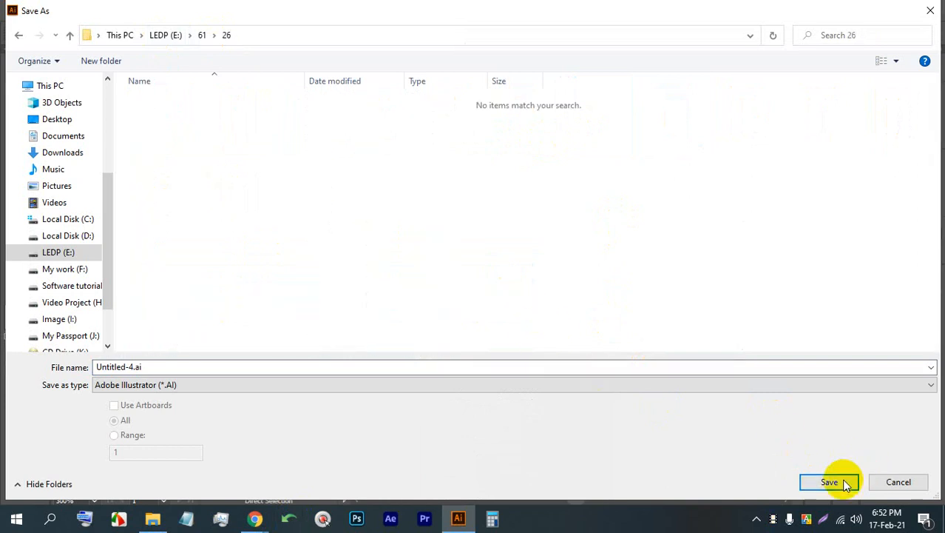
- Save the document as Untitled-4.ai in folder 26, in Adobe Illustrator format
left_click(528, 368)
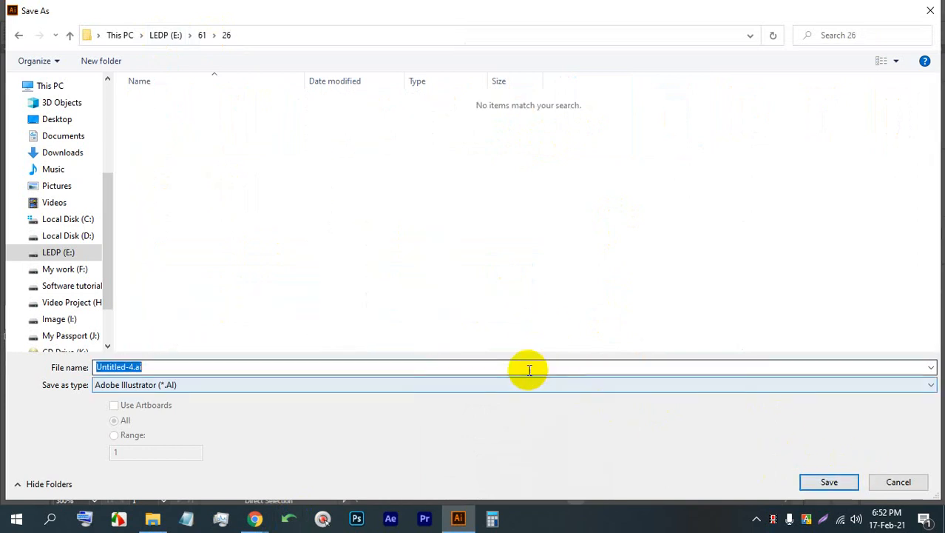
left_click(829, 481)
left_click(534, 449)
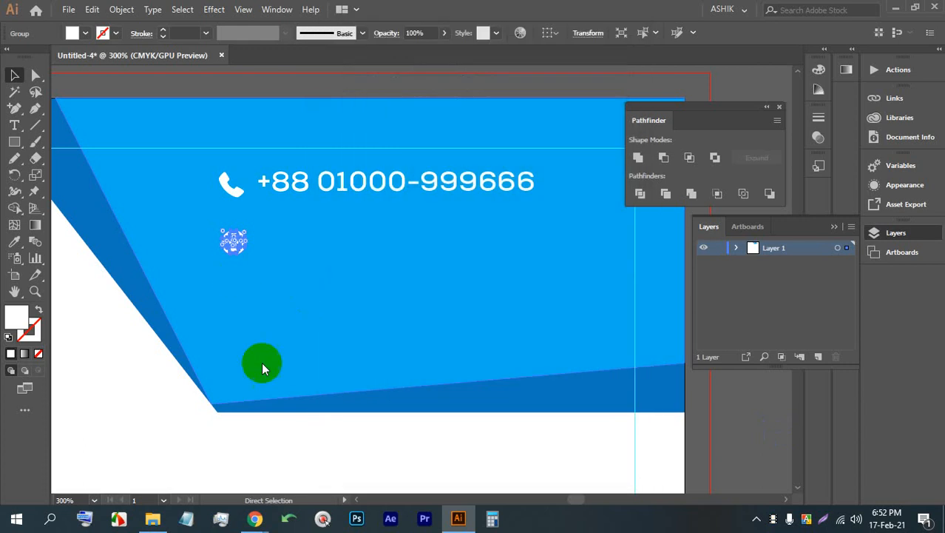
- Select the globe icon in the header and close the extra Chrome window showing Adobe Stock web icons
left_click(233, 243)
scroll(233, 244, "up", 2)
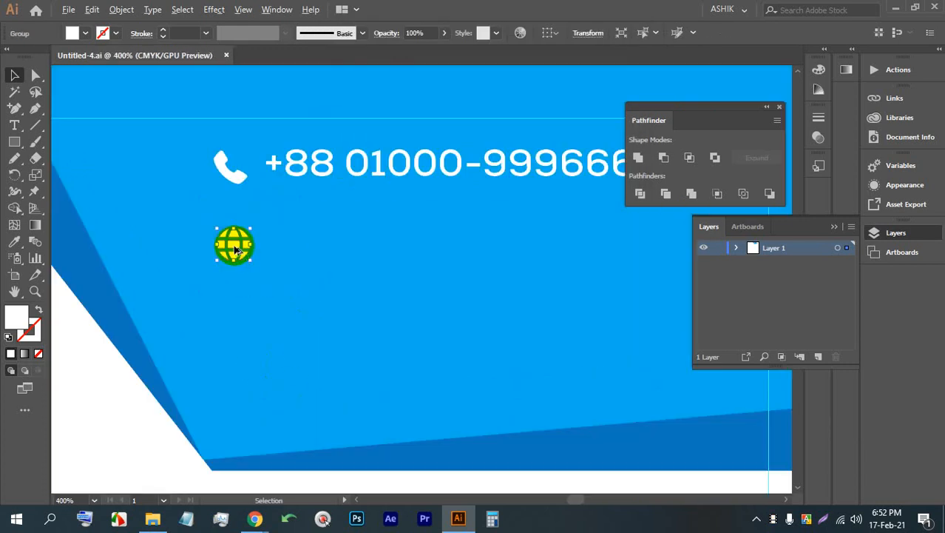
mouse_move(255, 517)
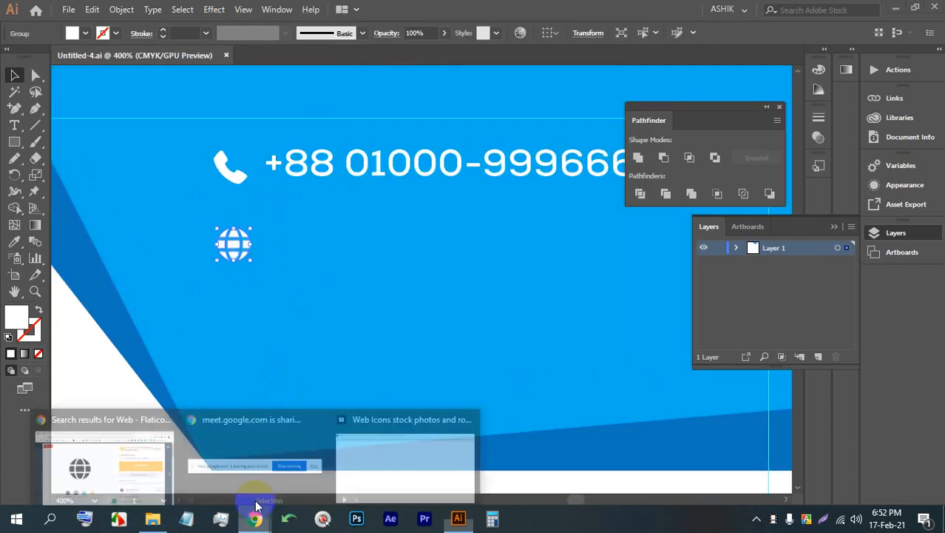
left_click(318, 414)
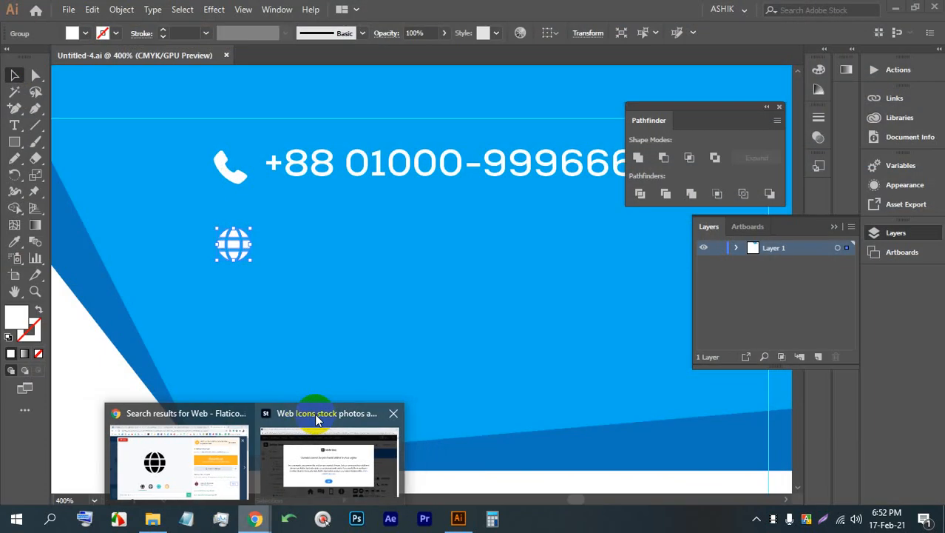
left_click(314, 412)
left_click(769, 14)
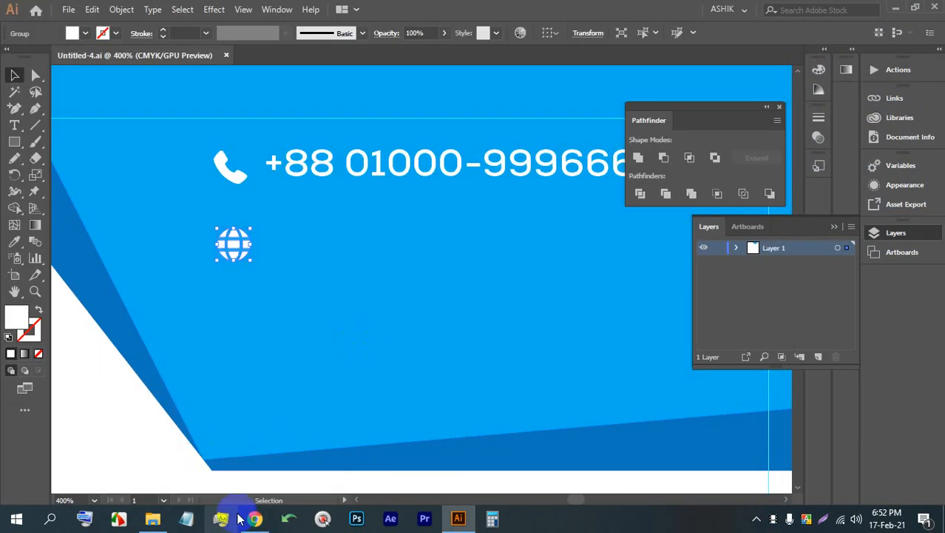
- Return to Flaticon in Chrome, close the globe icon preview and search the icons for "location"
left_click(255, 518)
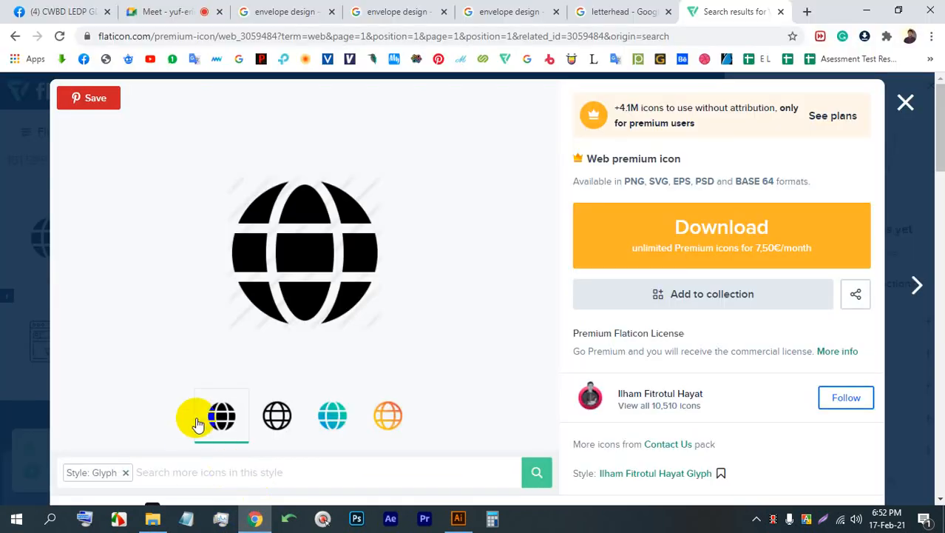
left_click(903, 99)
scroll(228, 142, "up", 3)
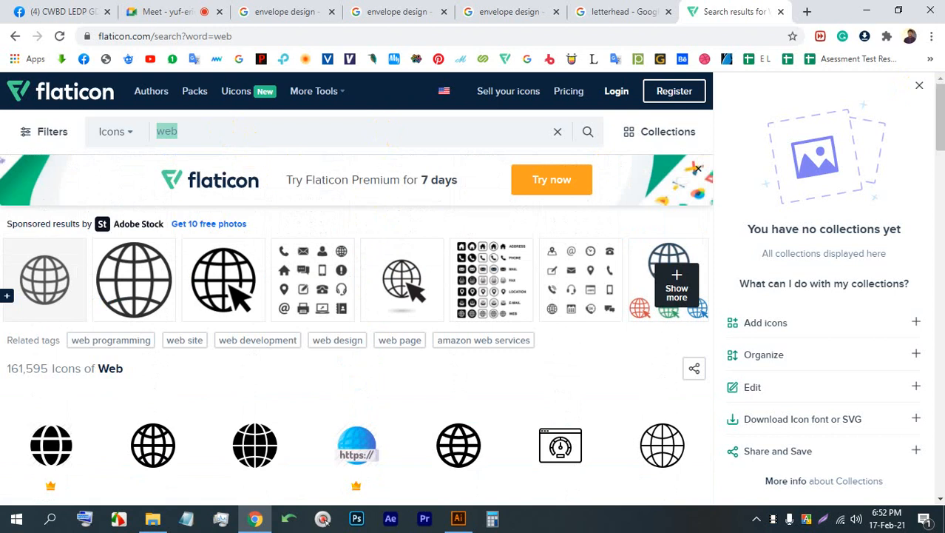
type("location")
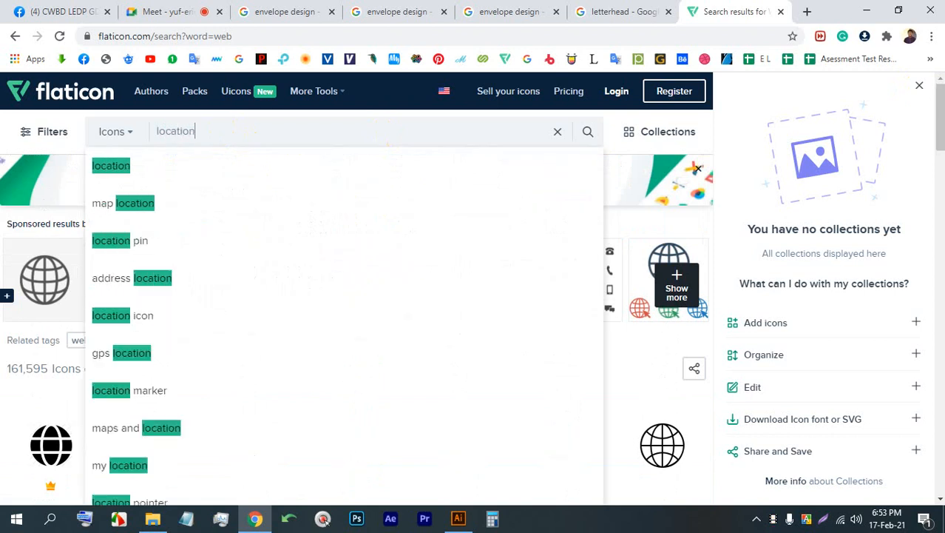
key("Return")
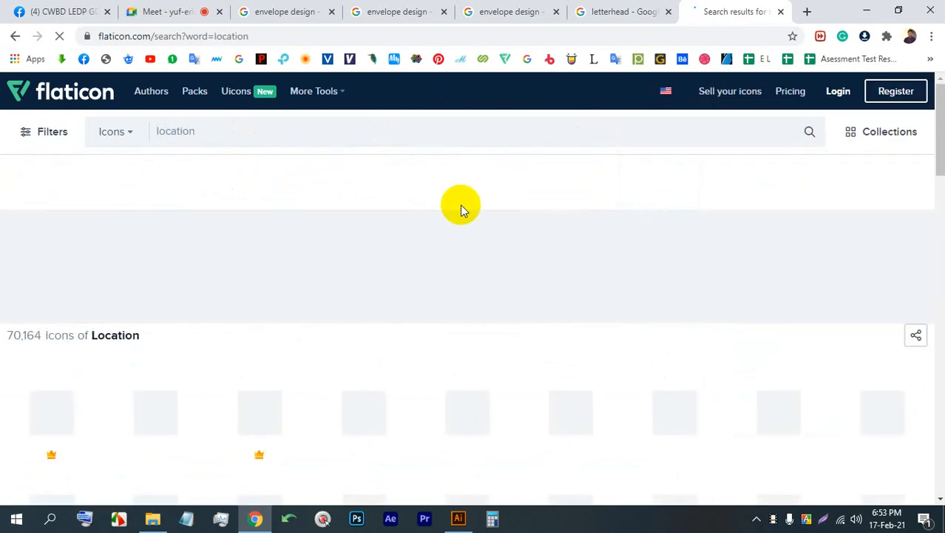
- Browse the location results and open the premium Locator icon showing a black pin inside a ring
scroll(439, 247, "down", 4)
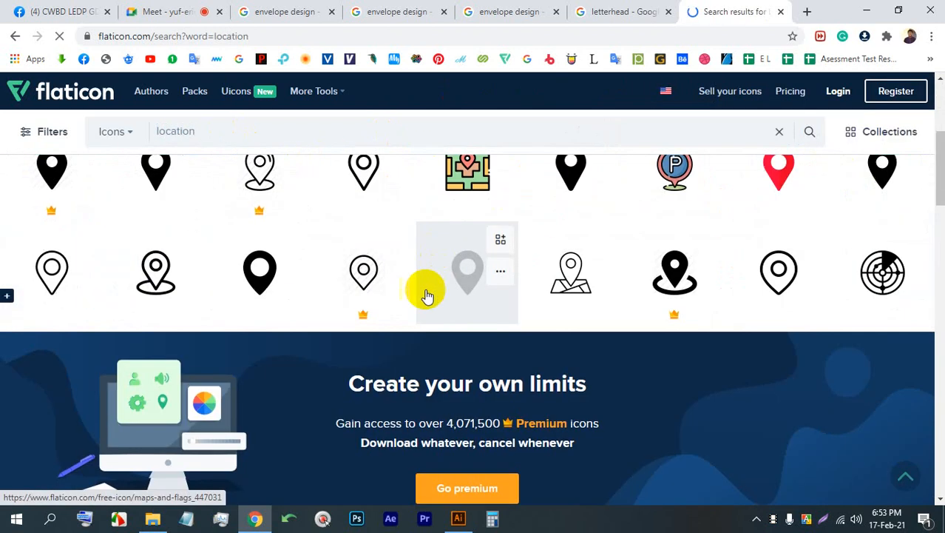
scroll(427, 291, "up", 2)
scroll(544, 349, "down", 3)
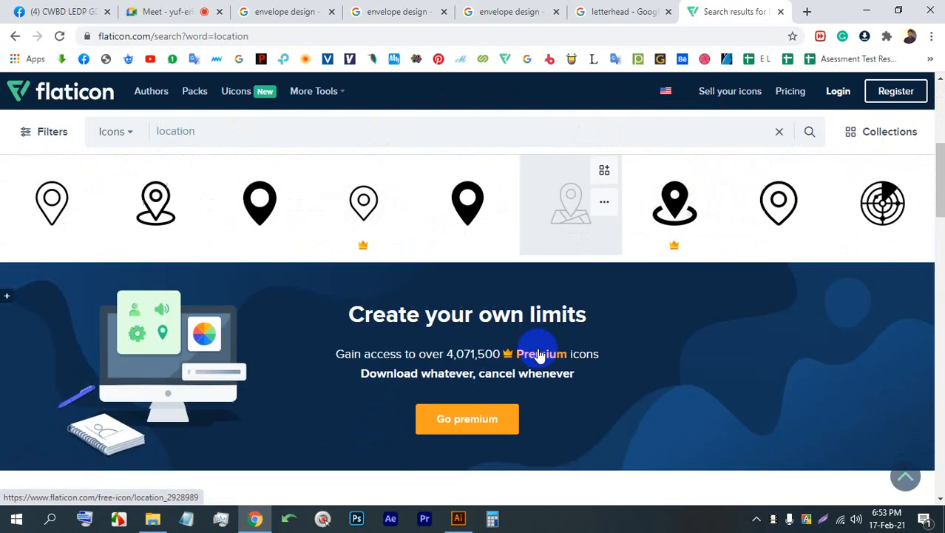
scroll(703, 335, "up", 2)
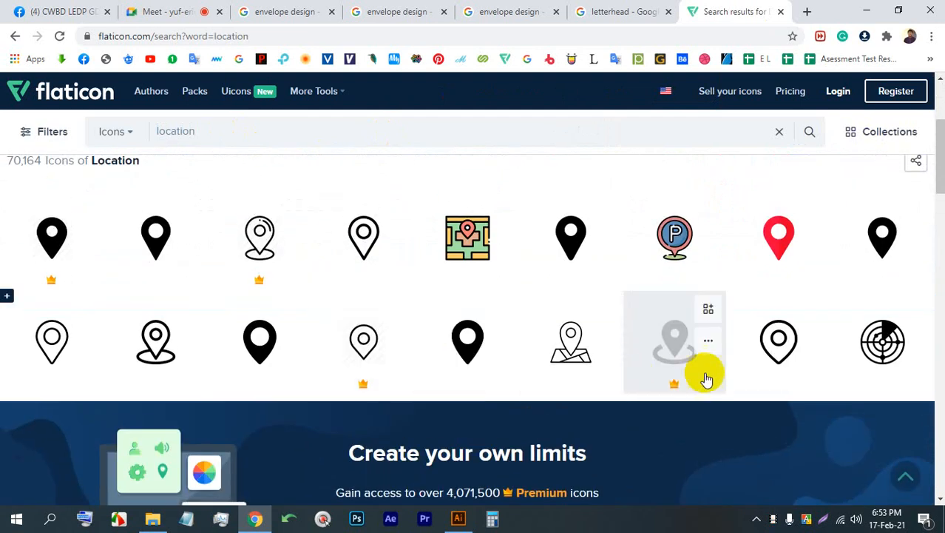
left_click(663, 338)
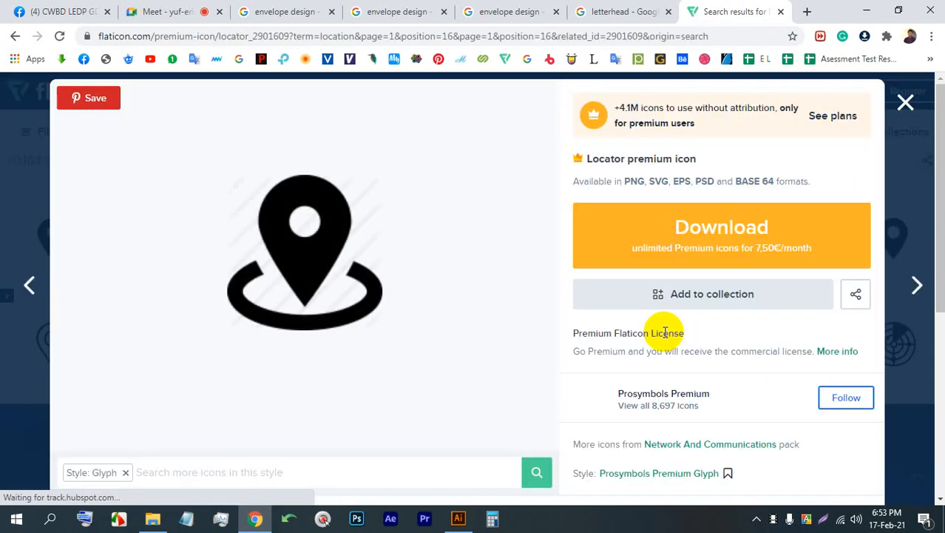
- Capture a screenshot of the Locator icon preview with Lightshot and copy it to the clipboard
key("Print")
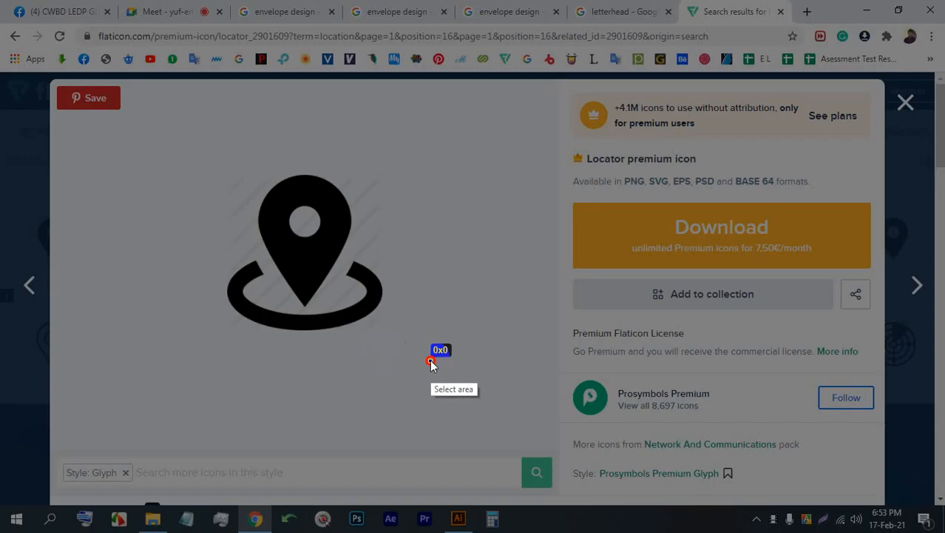
left_click_drag(430, 360, 208, 145)
left_click(379, 374)
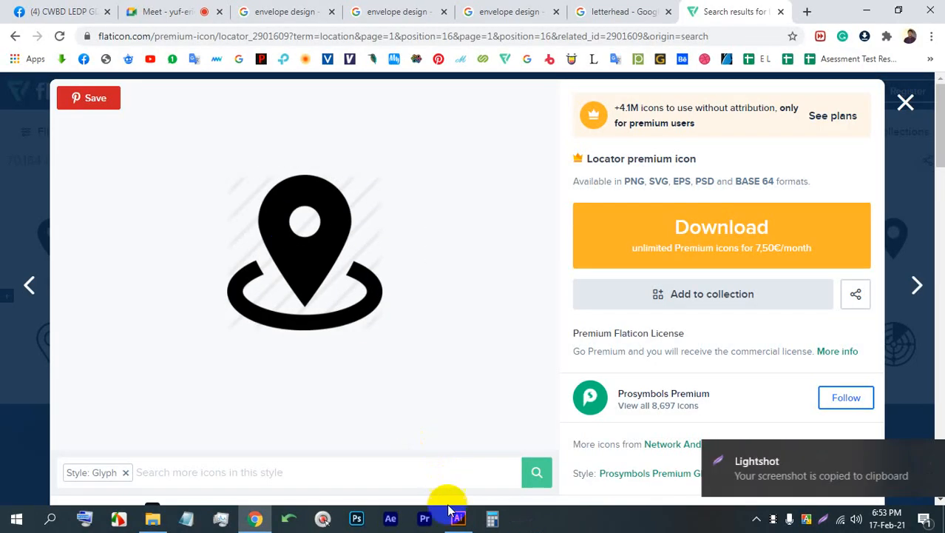
- Switch to Illustrator, paste the captured location icon beside the letterhead artboard and scale the image down
left_click(457, 516)
scroll(360, 307, "down", 1)
scroll(366, 309, "down", 3)
left_click_drag(611, 309, 314, 303)
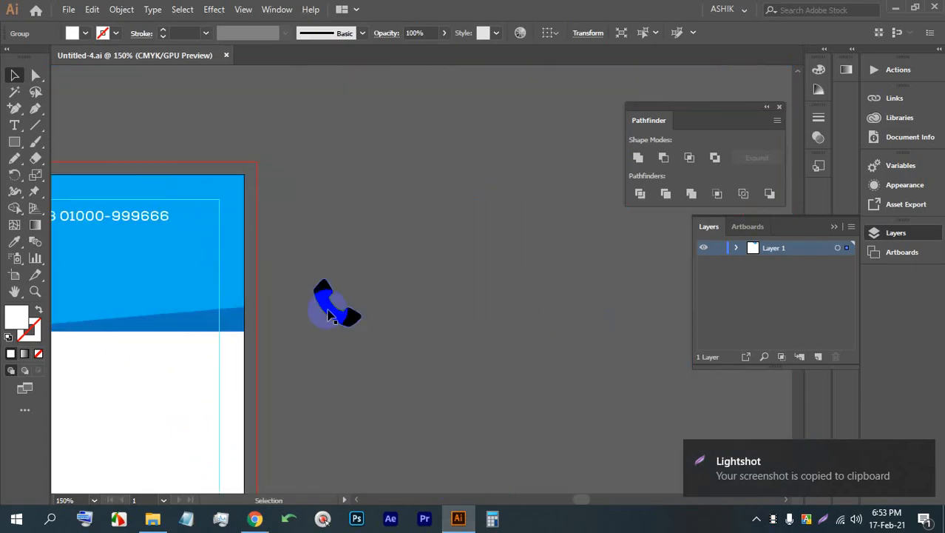
scroll(374, 295, "up", 2)
key("ctrl+v")
scroll(392, 245, "down", 4)
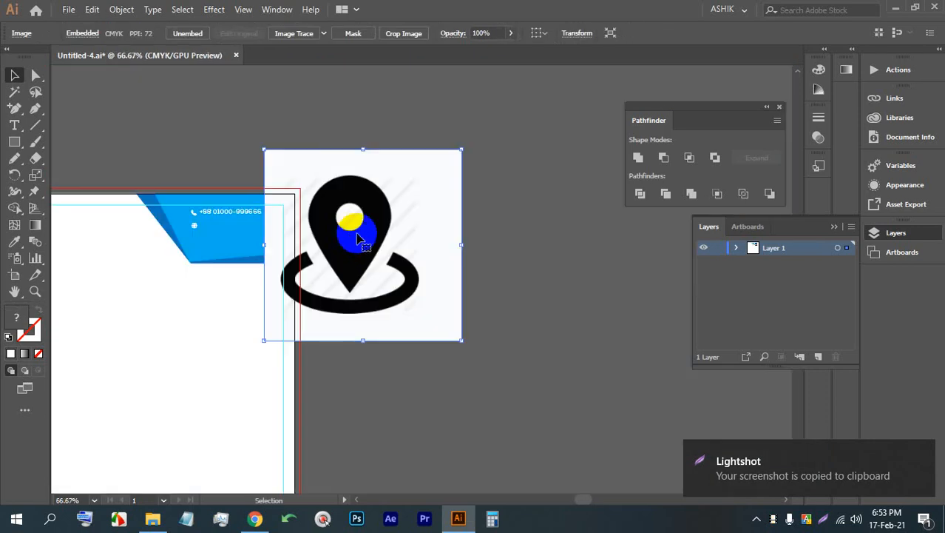
left_click_drag(371, 222, 504, 188)
scroll(497, 162, "up", 1)
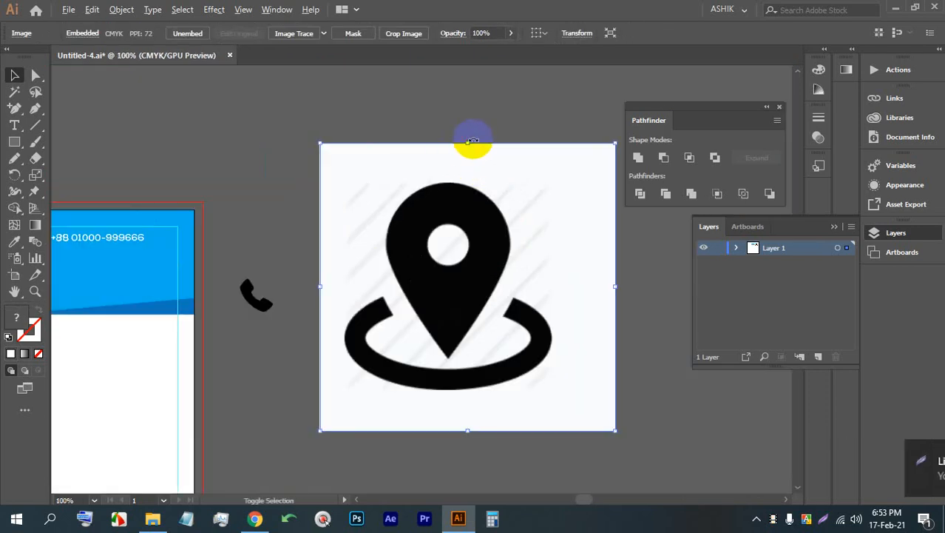
left_click_drag(471, 142, 456, 233)
scroll(485, 275, "up", 3)
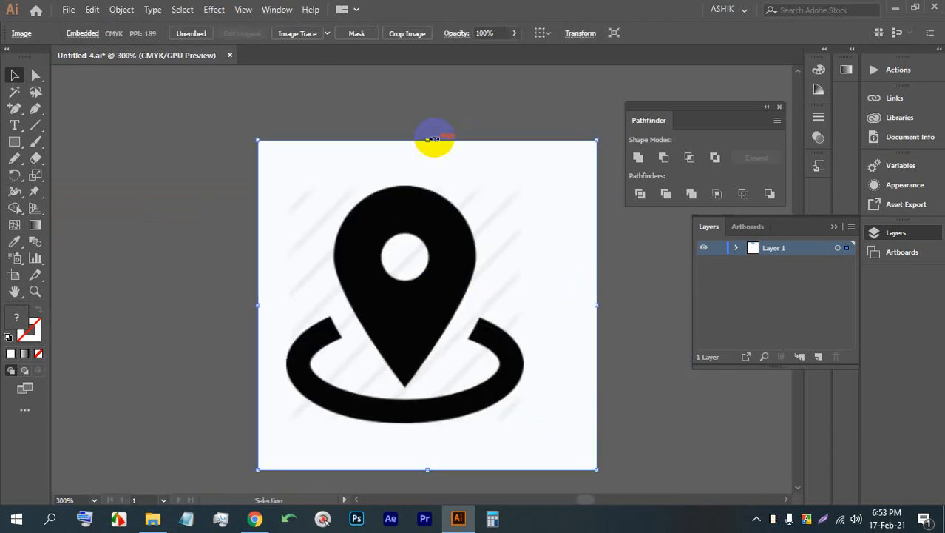
- Convert the pasted location image to vector shapes with Image Trace, expand the tracing and ungroup it
left_click(298, 33)
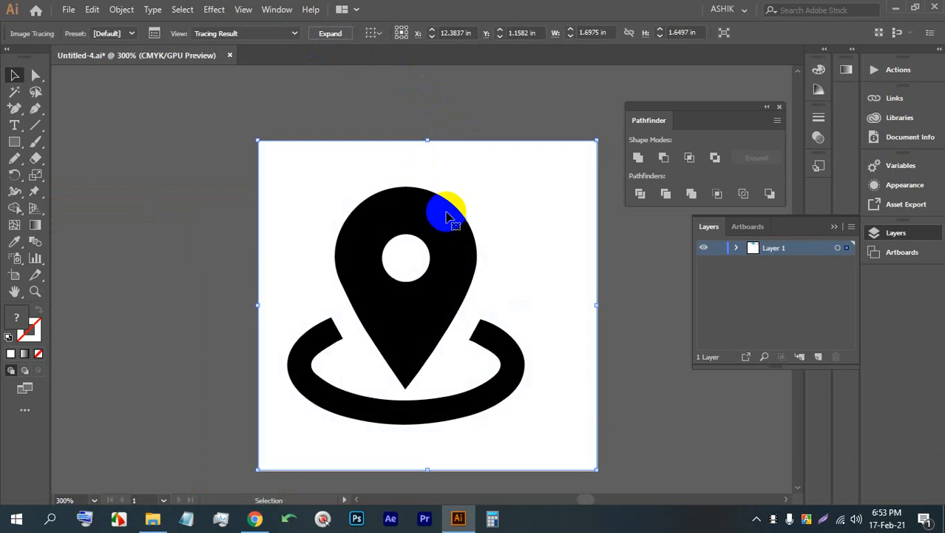
left_click(330, 34)
right_click(463, 164)
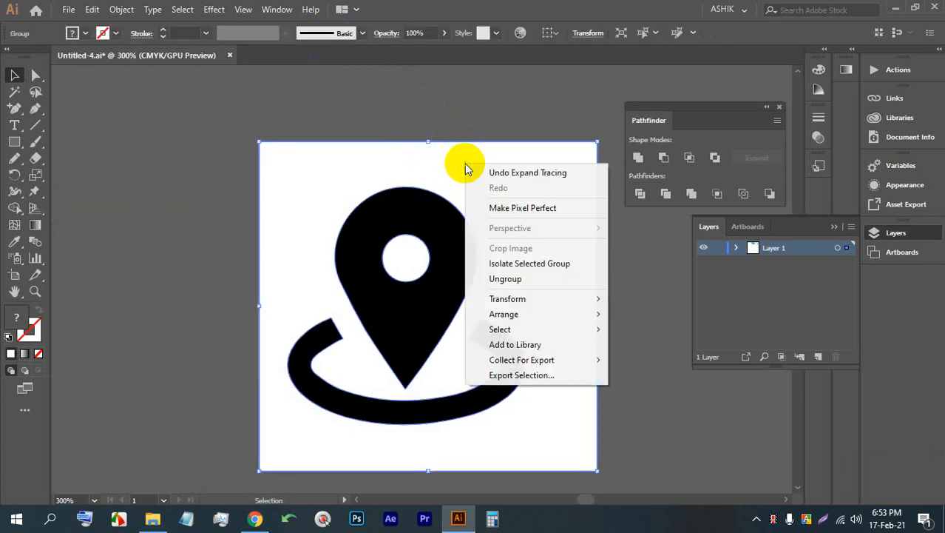
left_click(507, 277)
- Delete the white background and the white pin centre, and group the remaining black location shapes
left_click(620, 253)
key("Delete")
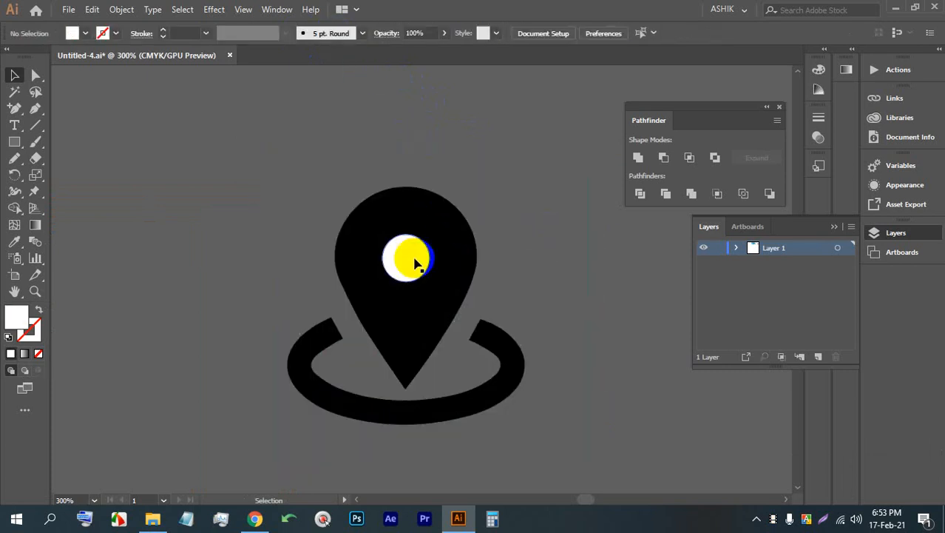
left_click(415, 258)
key("Delete")
left_click_drag(584, 365, 335, 237)
key("ctrl")
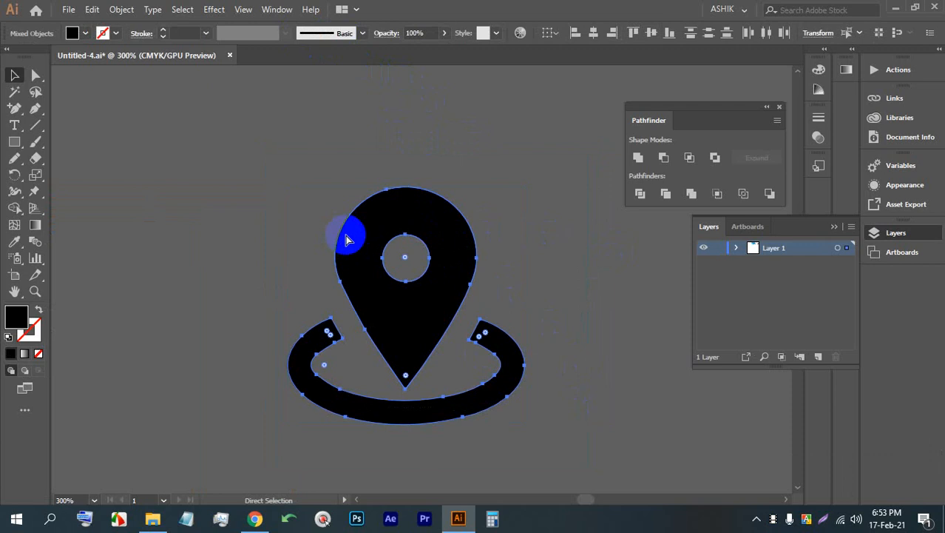
- Shrink the location icon and place it beside the header at the artboard's right edge
scroll(365, 212, "down", 3)
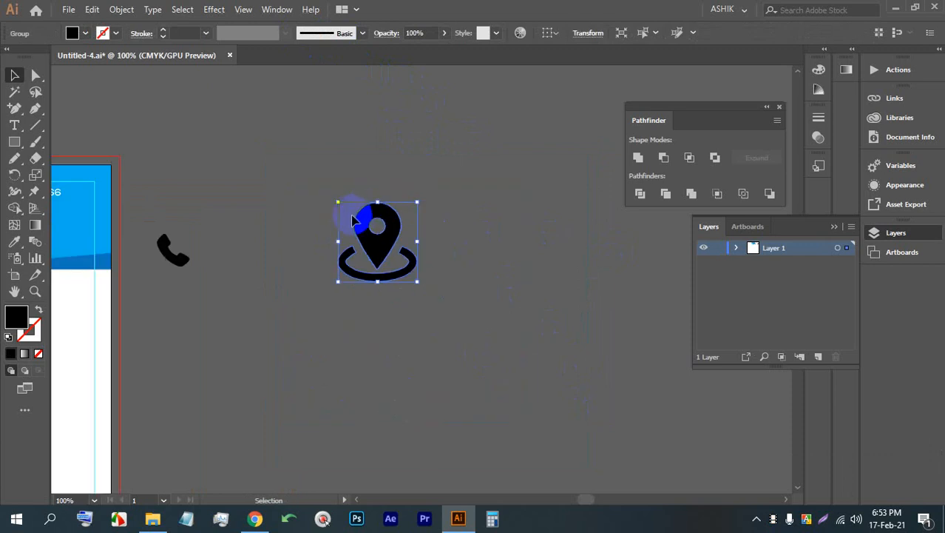
left_click_drag(354, 220, 270, 258)
scroll(270, 259, "up", 4)
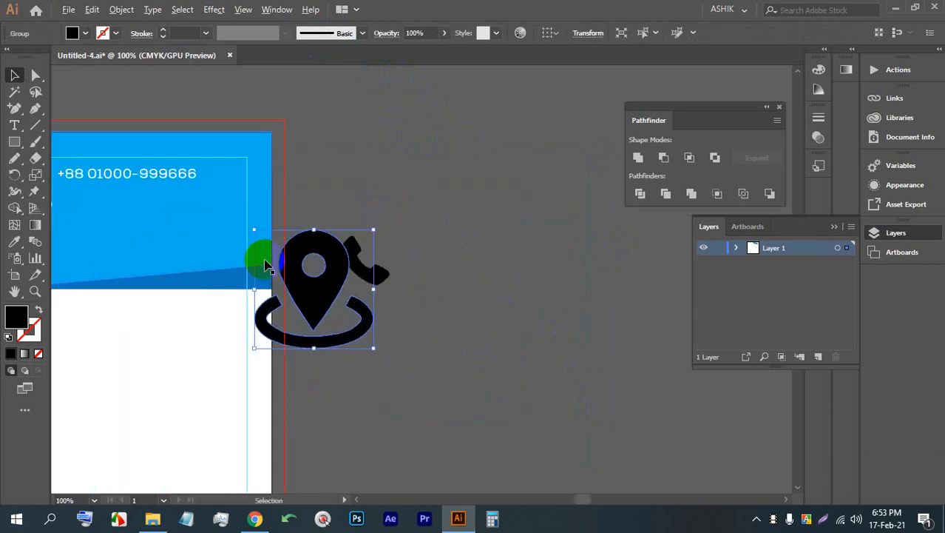
left_click_drag(400, 182, 188, 269)
scroll(365, 336, "up", 3)
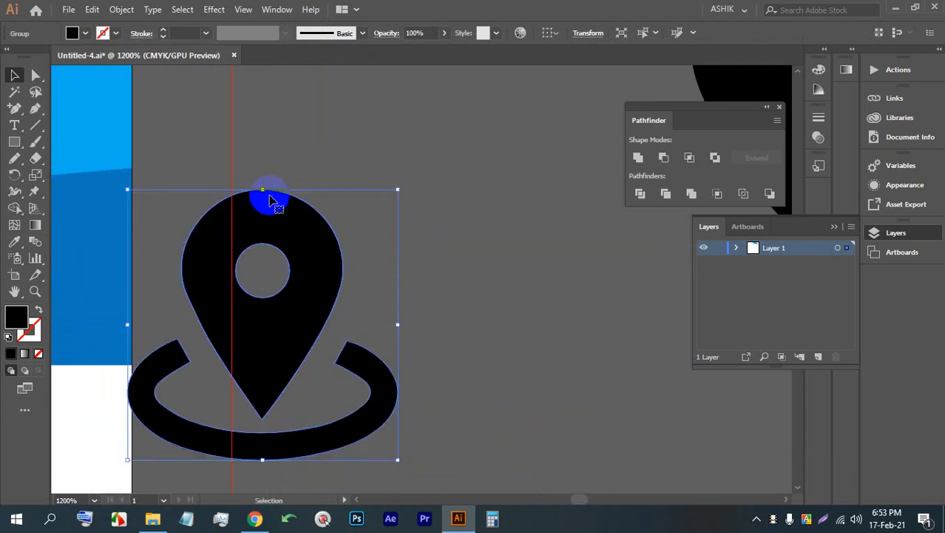
- Scale the location icon down until it exactly fits the gap between the page edge and the red bleed line
left_click_drag(400, 188, 228, 266)
scroll(167, 380, "down", 2)
scroll(168, 380, "up", 3)
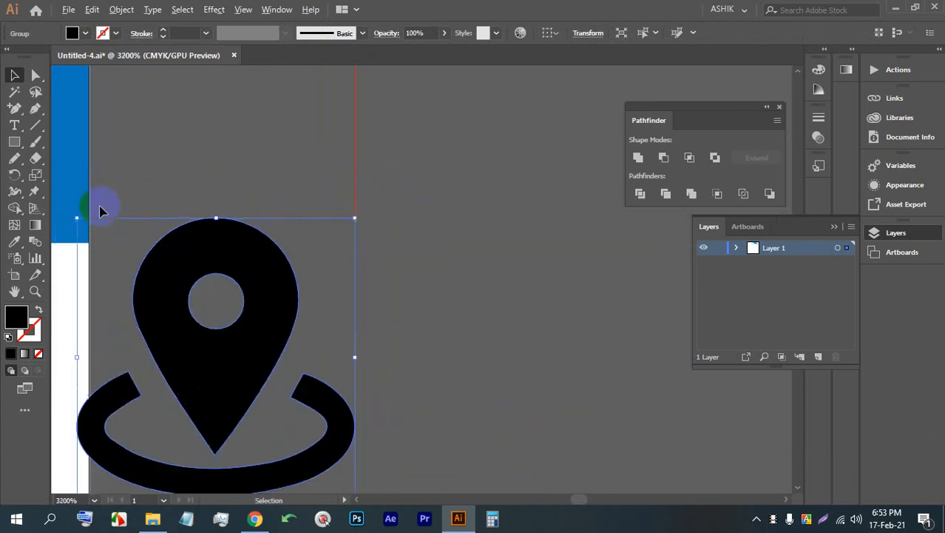
left_click_drag(76, 219, 89, 231)
scroll(231, 159, "down", 3)
scroll(234, 160, "down", 2)
left_click_drag(229, 161, 459, 268)
scroll(484, 293, "down", 2)
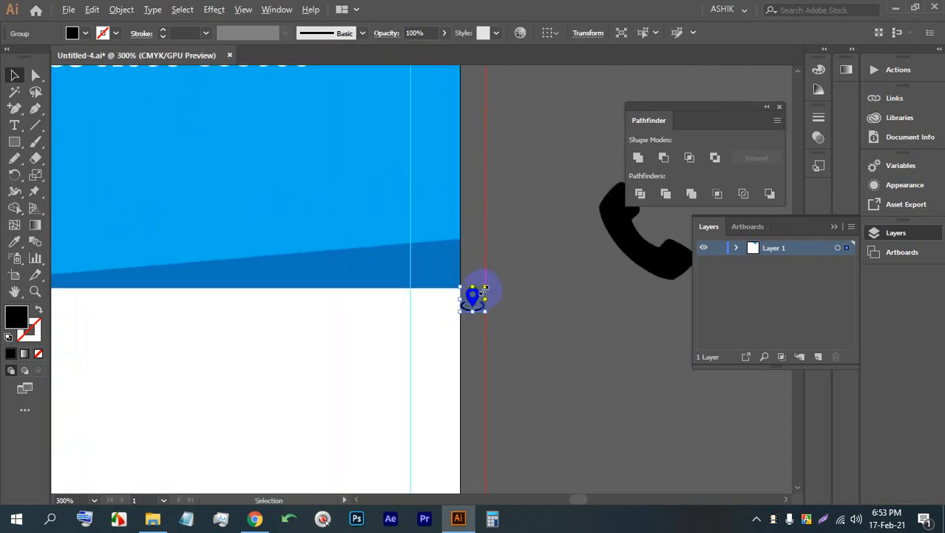
- Fill the location icon with white and move it into the blue header below the globe icon
left_click(101, 34)
left_click(30, 62)
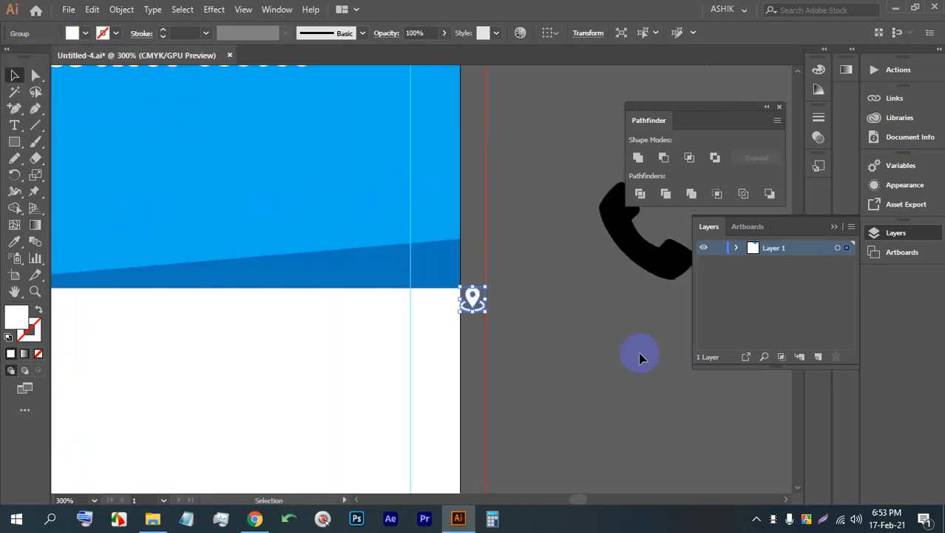
scroll(527, 327, "down", 2)
scroll(289, 261, "up", 1)
left_click_drag(571, 331, 286, 261)
scroll(286, 261, "up", 3)
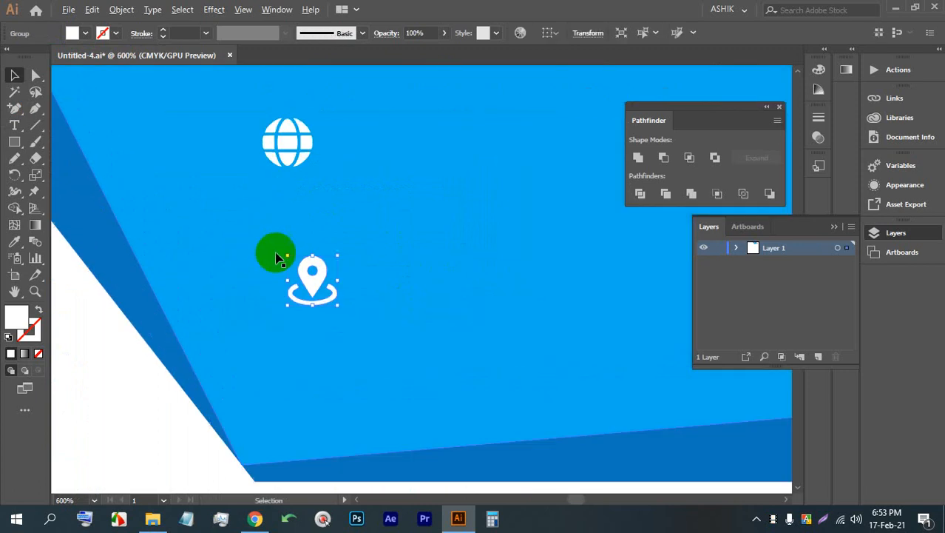
- Lock the blue header shapes against selection and clear the selection
left_click(285, 267)
scroll(289, 265, "down", 6)
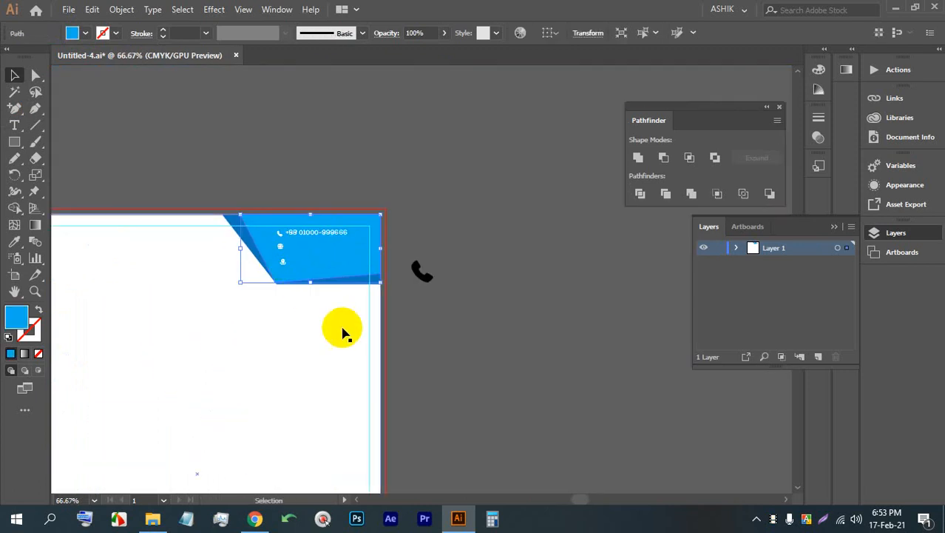
left_click_drag(337, 316, 313, 264)
key("ctrl+z")
key("ctrl+2")
left_click(392, 303)
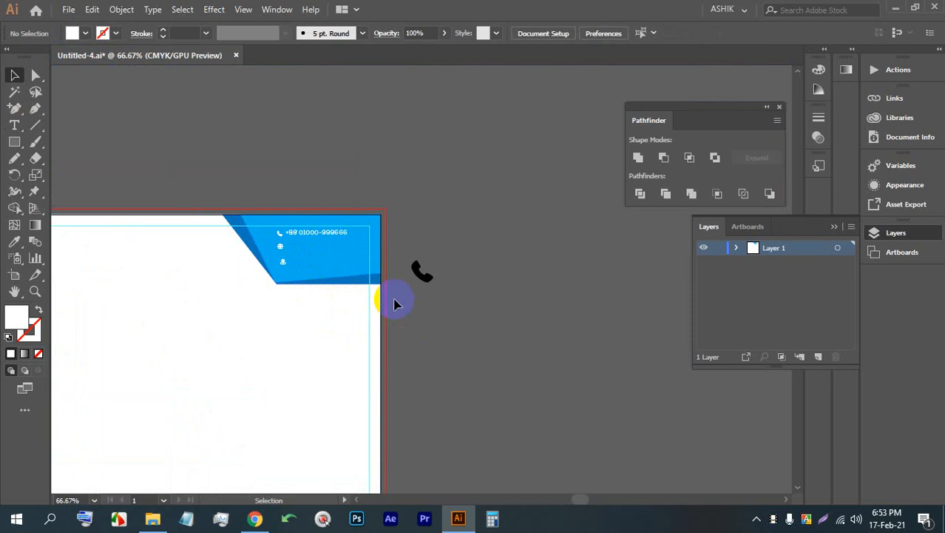
left_click(361, 273)
key("ctrl+shift+a")
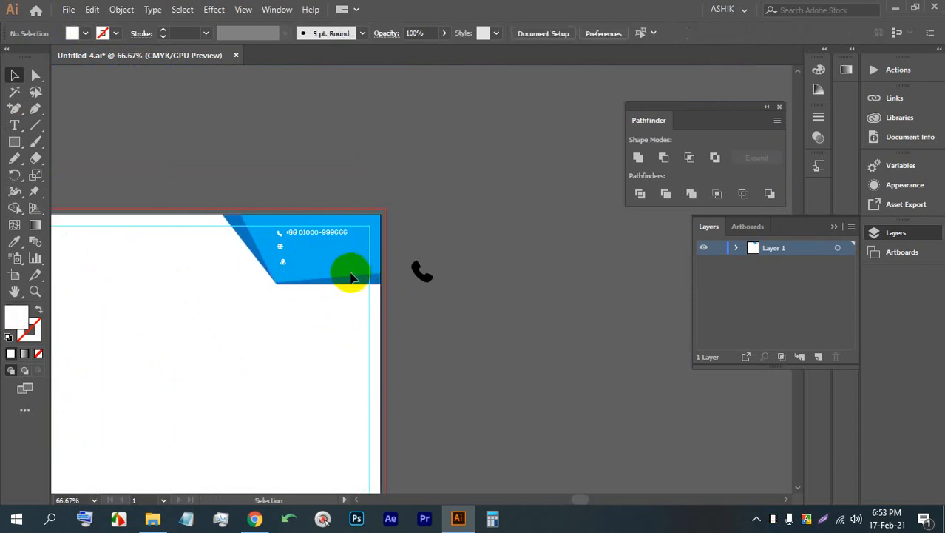
- Move the location icon closer beneath the globe icon in the header
scroll(348, 270, "up", 3)
scroll(281, 244, "up", 3)
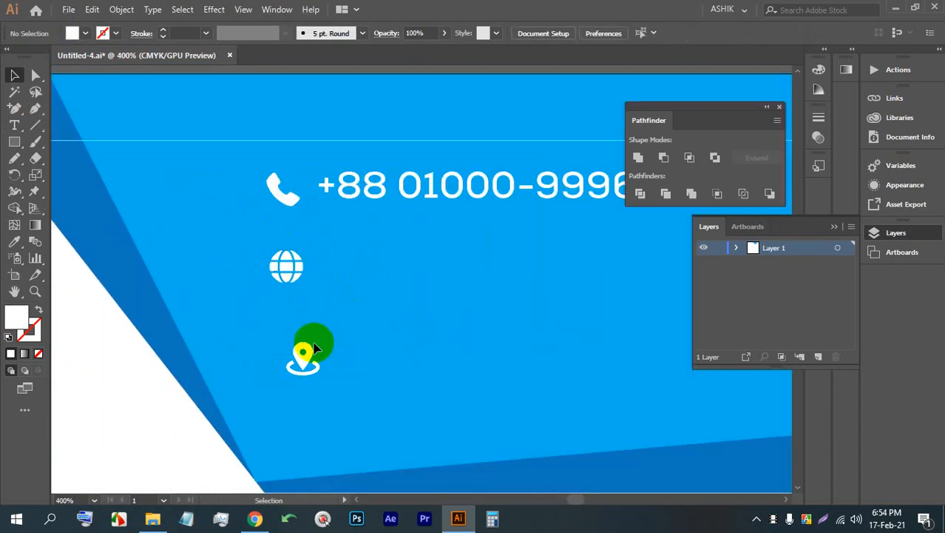
left_click_drag(307, 342, 291, 318)
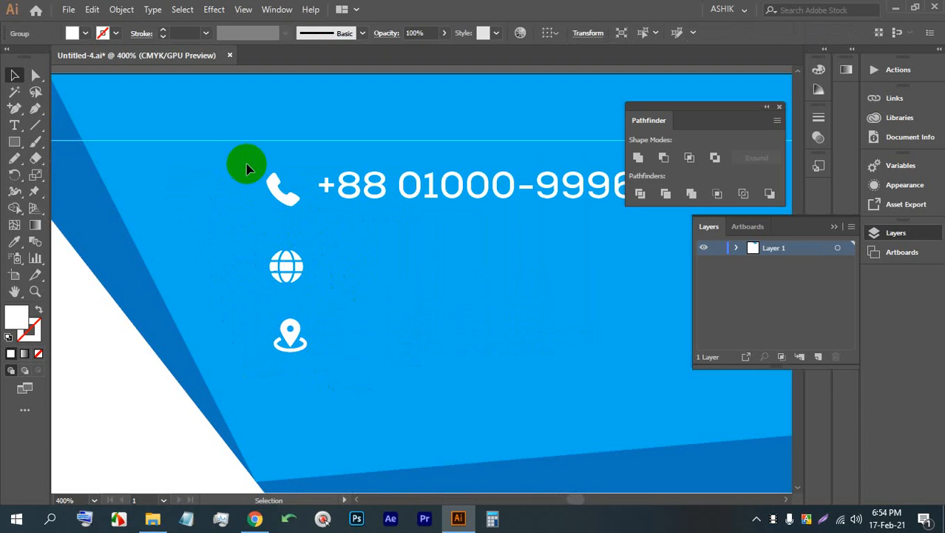
- Align the phone, globe and location icons on their horizontal centres and distribute them evenly in the vertical direction
left_click_drag(247, 164, 284, 337)
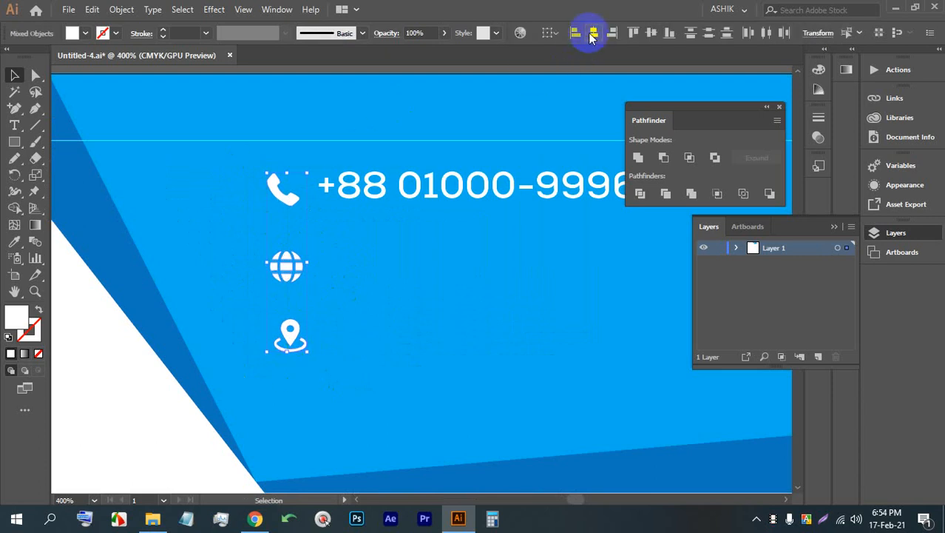
left_click(594, 33)
left_click(709, 33)
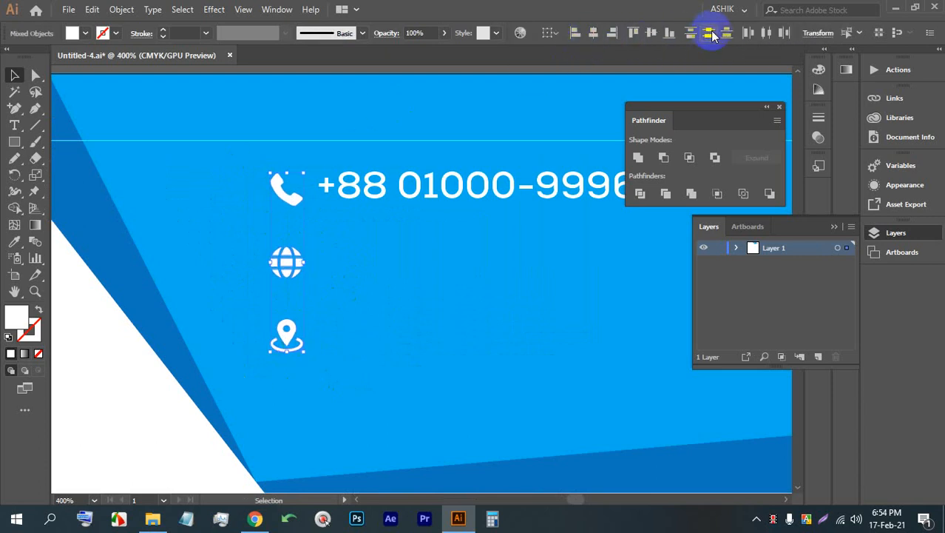
left_click(315, 308)
- Duplicate the phone number text straight down to the row beside the globe icon
left_click_drag(366, 285, 264, 296)
left_click_drag(151, 196, 251, 204)
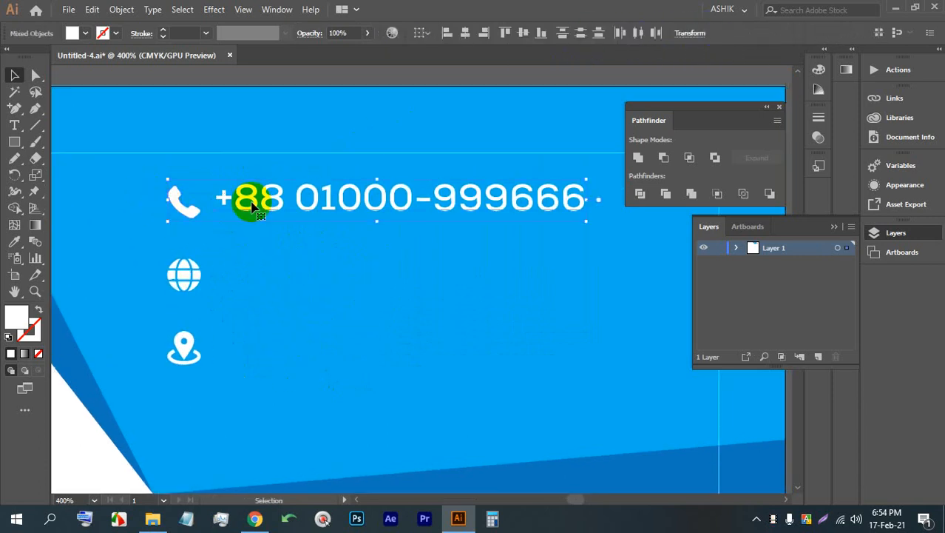
left_click_drag(418, 270, 378, 278)
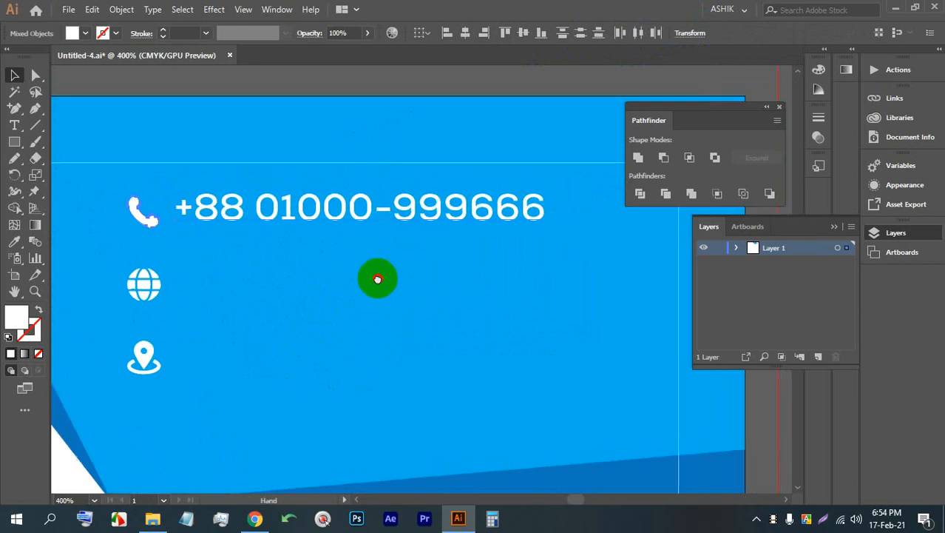
left_click(259, 247)
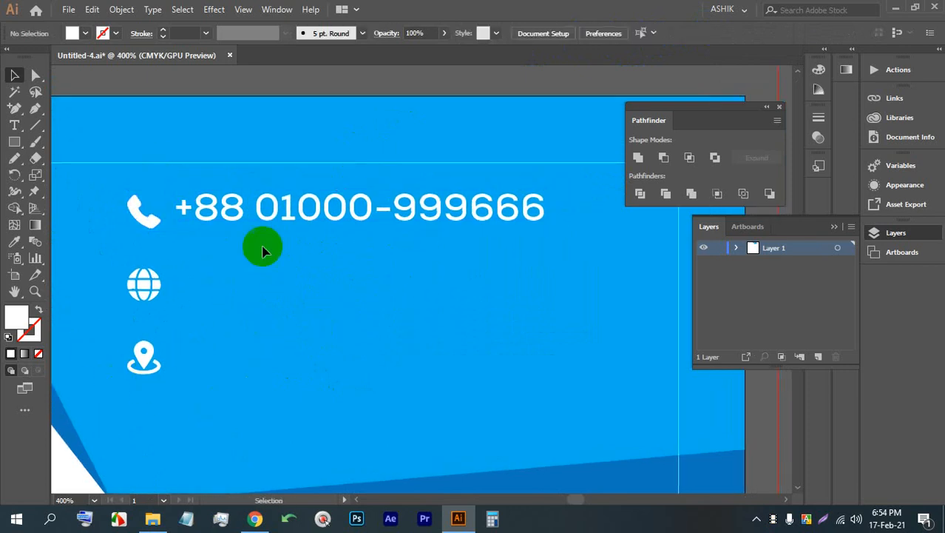
left_click(259, 214)
left_click_drag(260, 214, 259, 289)
double_click(259, 289)
key("ctrl+a")
type("ww")
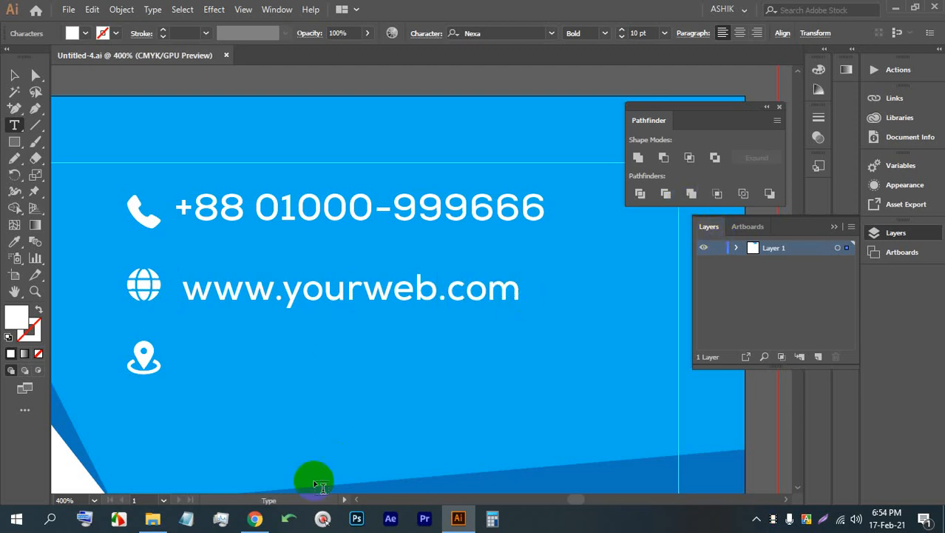
- Switch to the Google Meet call in Chrome, present the entire screen to the participants, and return to Illustrator
left_click(255, 518)
left_click(181, 9)
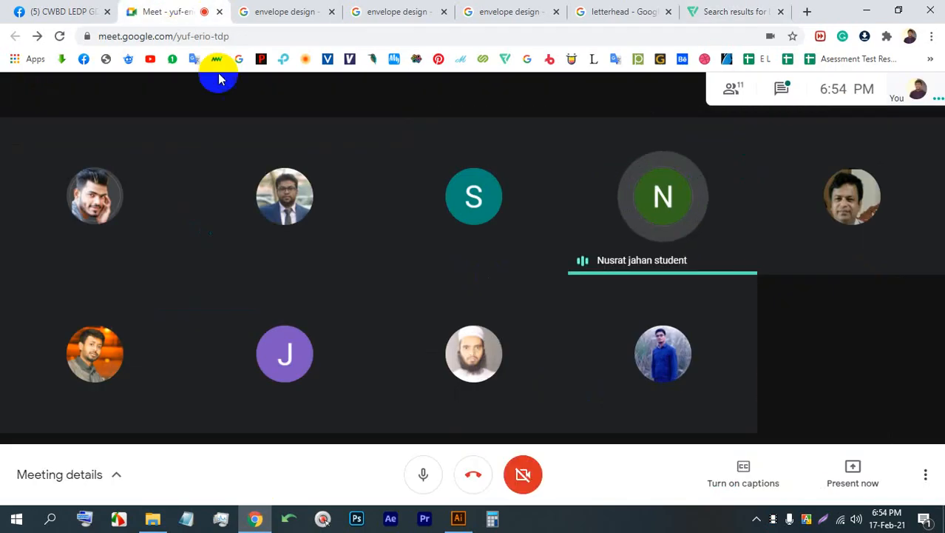
left_click(856, 479)
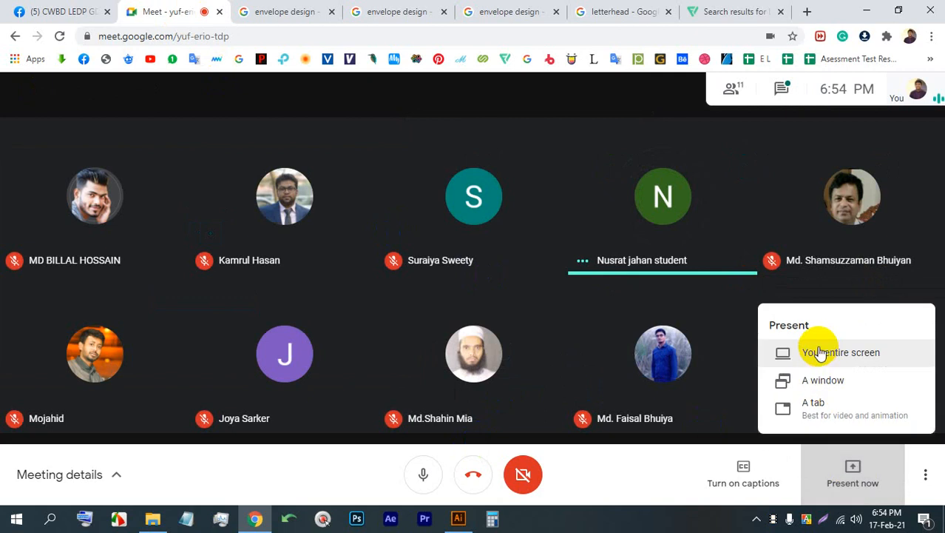
left_click(814, 350)
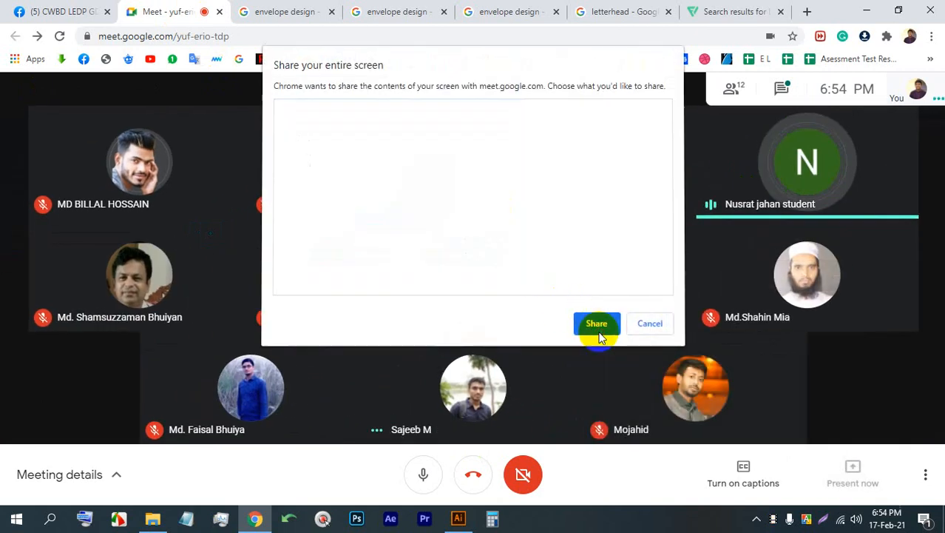
left_click(596, 326)
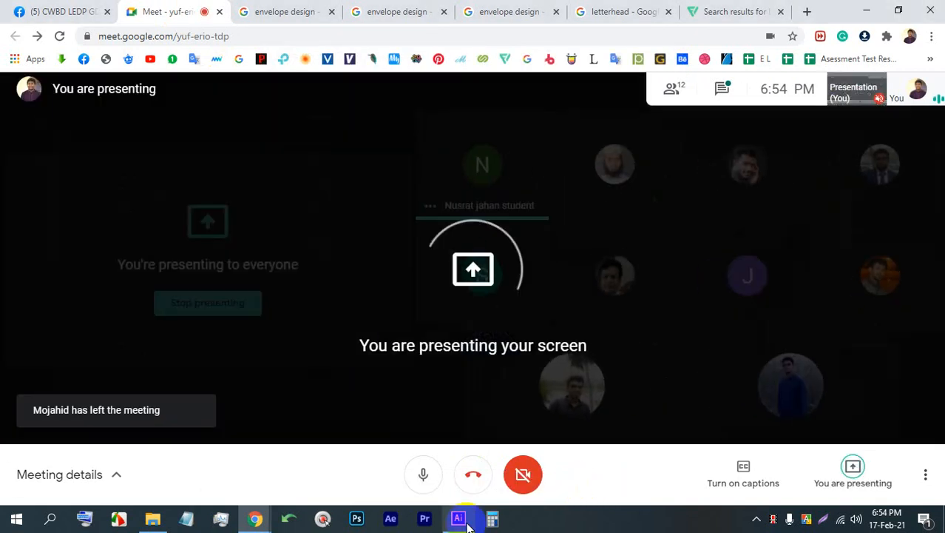
mouse_move(467, 522)
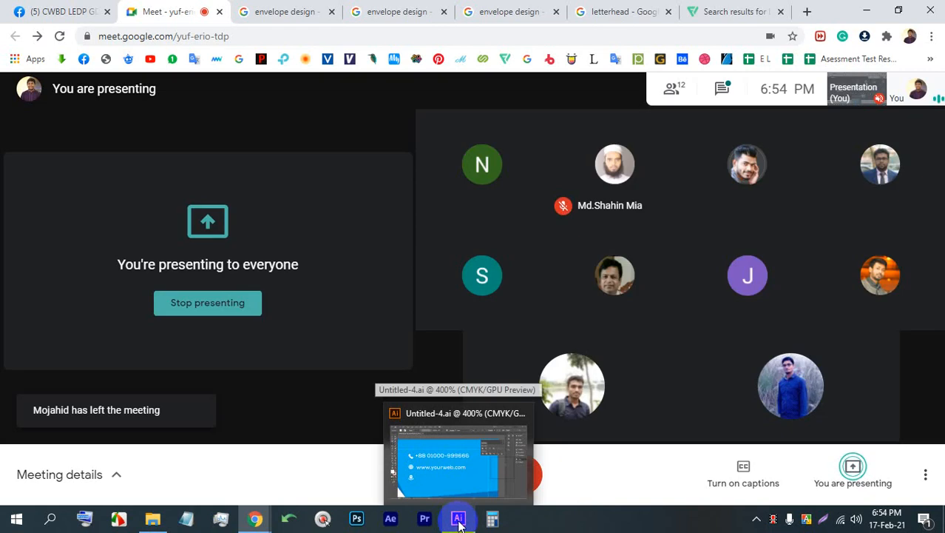
left_click(458, 525)
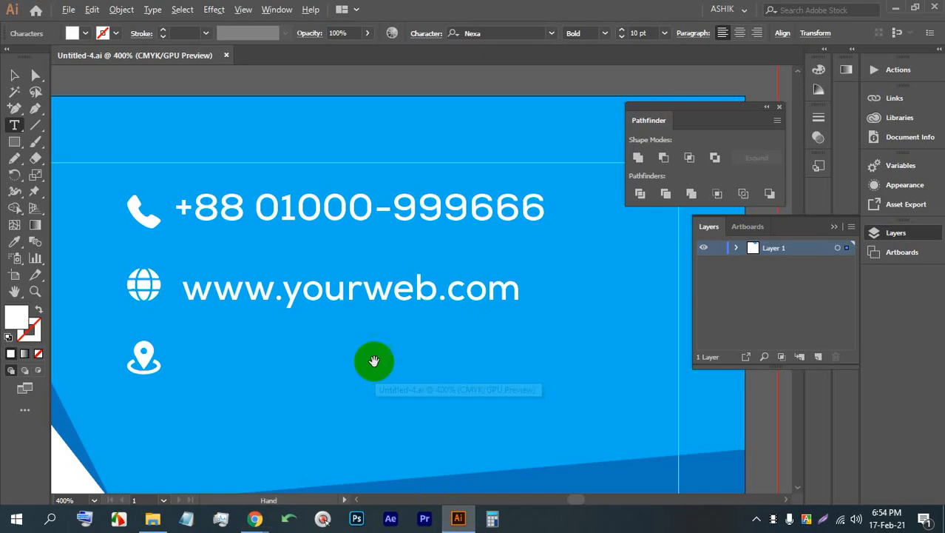
scroll(376, 300, "down", 2)
scroll(348, 297, "up", 2)
left_click(14, 75)
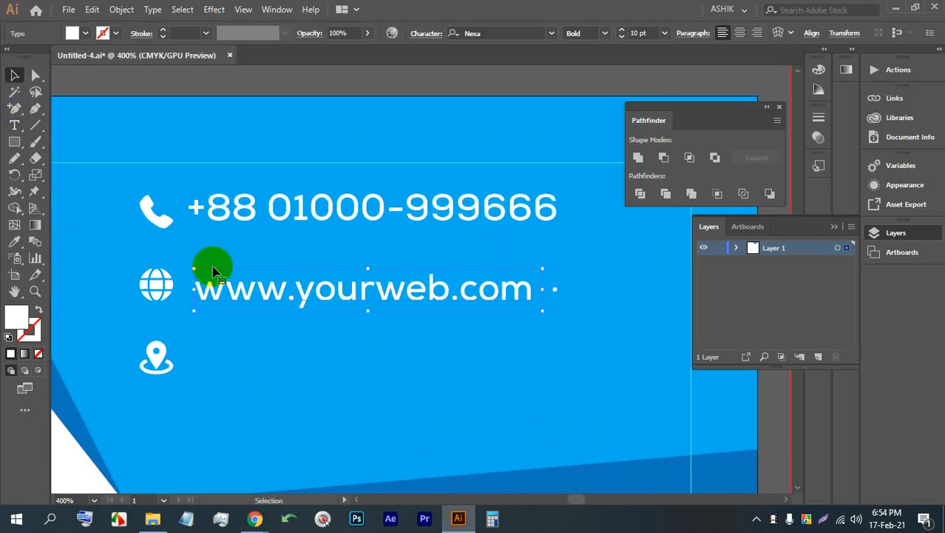
scroll(244, 282, "down", 5)
left_click(259, 287)
left_click_drag(244, 213, 236, 268)
- Replace the duplicated text beside the location icon with "Your Lcation Here, UK." and deselect it
key("t")
triple_click(244, 274)
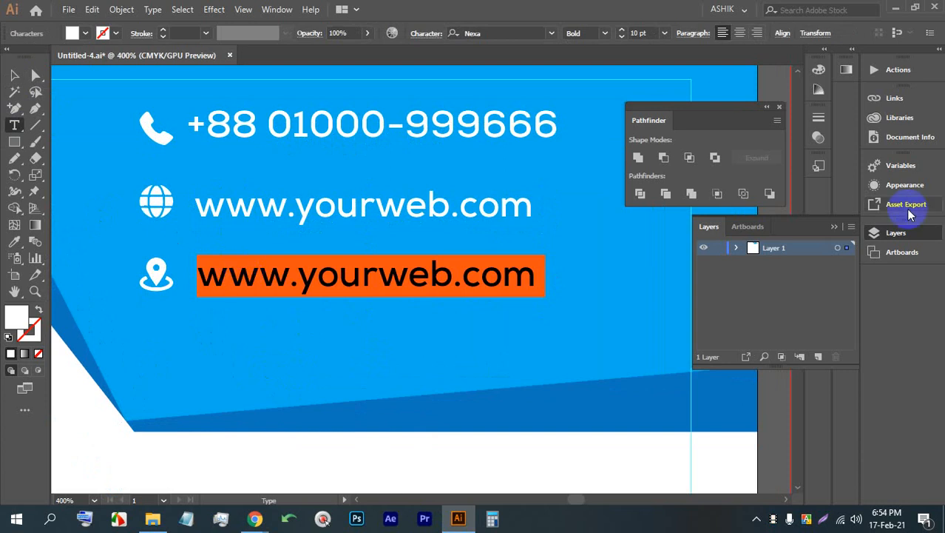
type("Your Lcation Here, UK.")
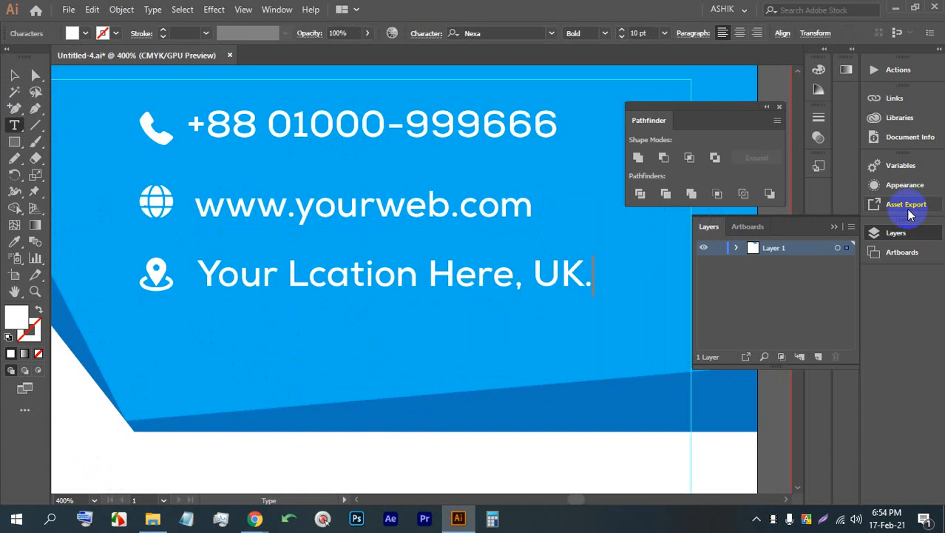
scroll(227, 167, "down", 3)
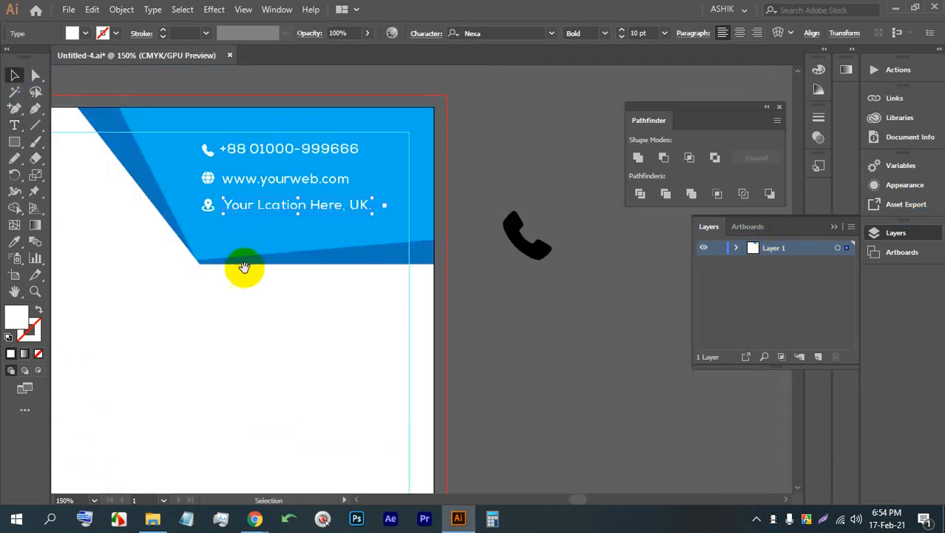
left_click_drag(245, 267, 313, 272)
scroll(421, 249, "down", 3)
scroll(255, 232, "up", 2)
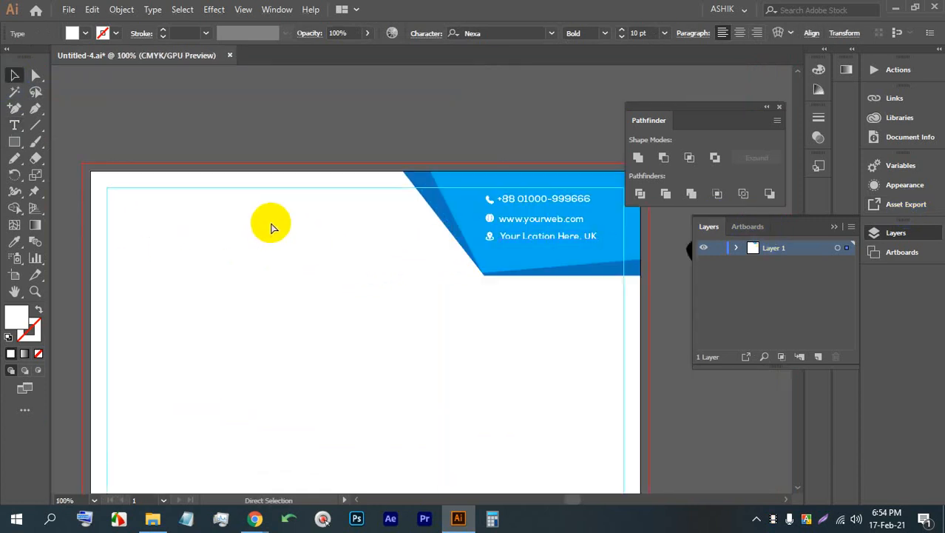
scroll(171, 207, "down", 1)
scroll(452, 228, "up", 2)
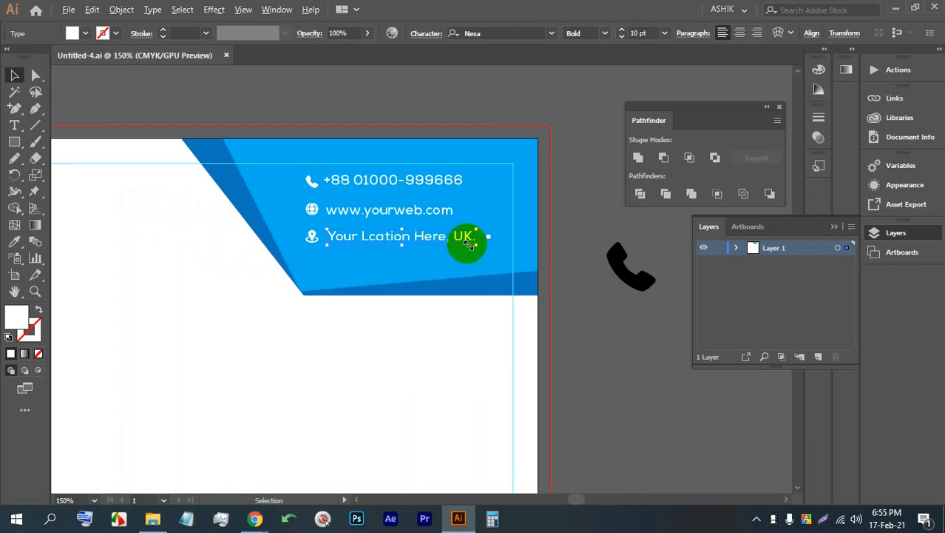
left_click(399, 309)
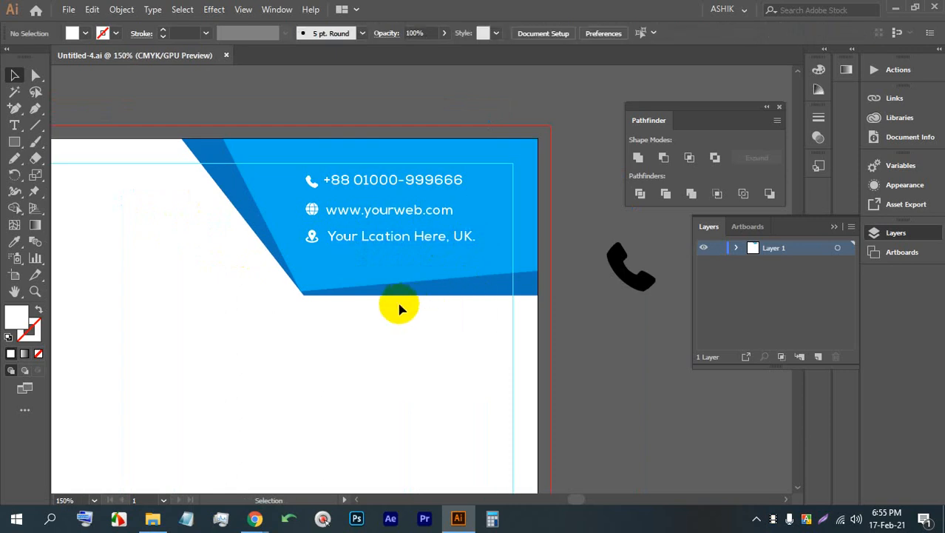
- Recolour the light blue front shape of the header with the orange-red swatch
left_click(477, 267)
left_click(86, 33)
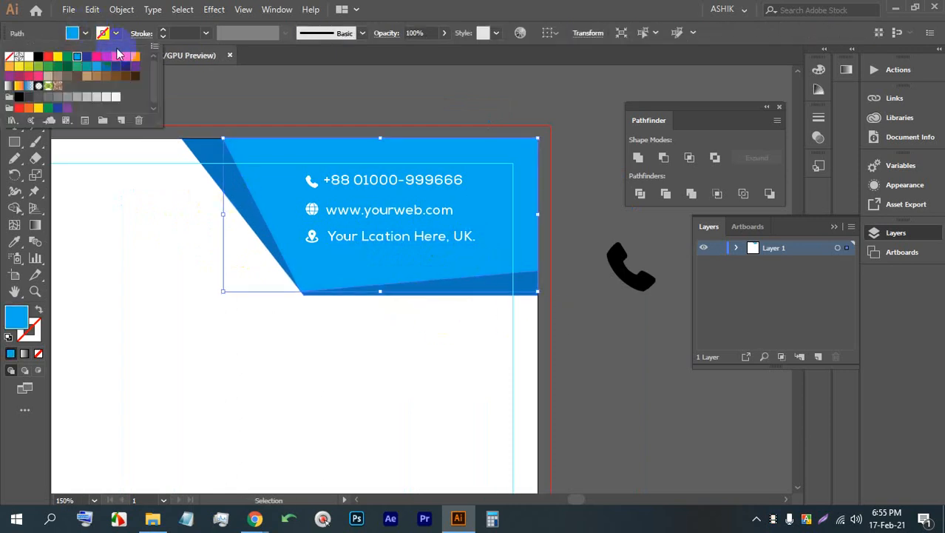
left_click(116, 57)
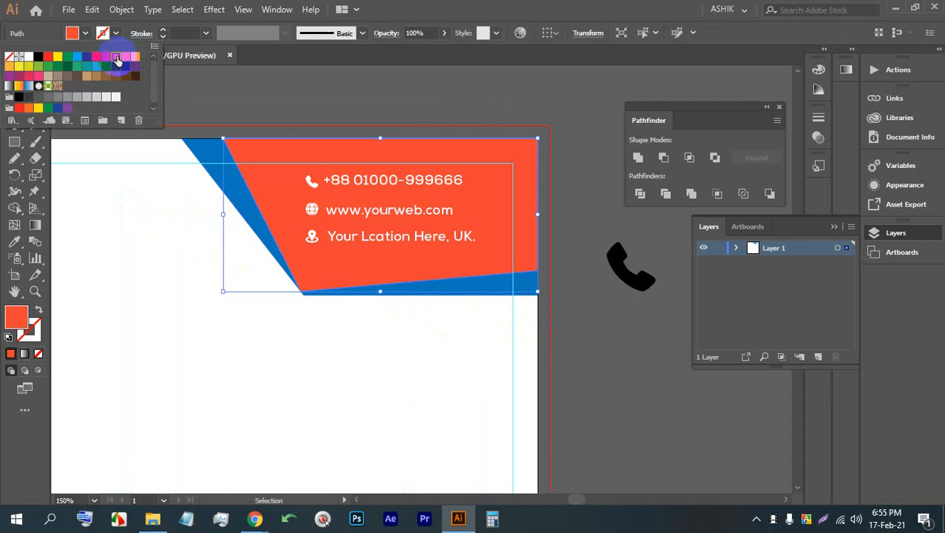
left_click(514, 432)
- Recolour the darker blue back shape of the header with the dark red swatch, trying orange as an alternative
left_click(458, 291)
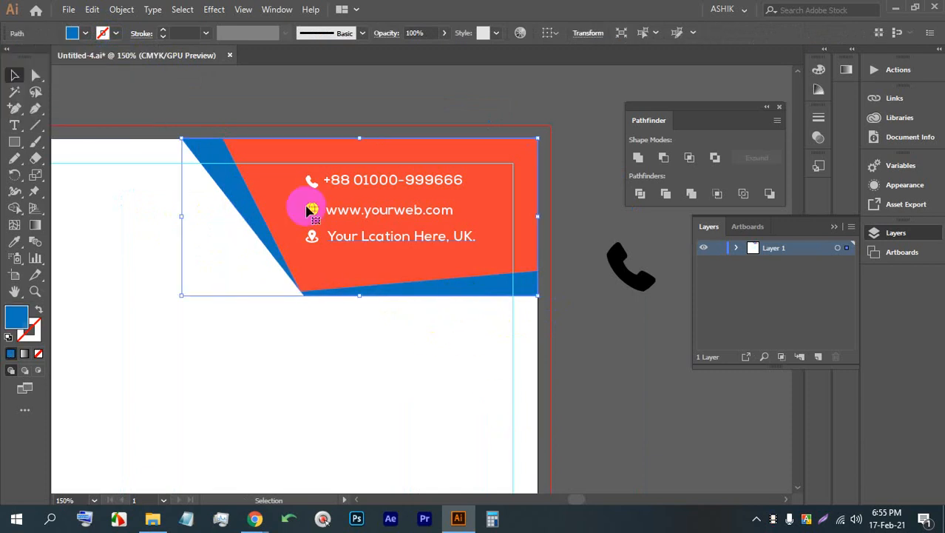
left_click(84, 33)
left_click(106, 58)
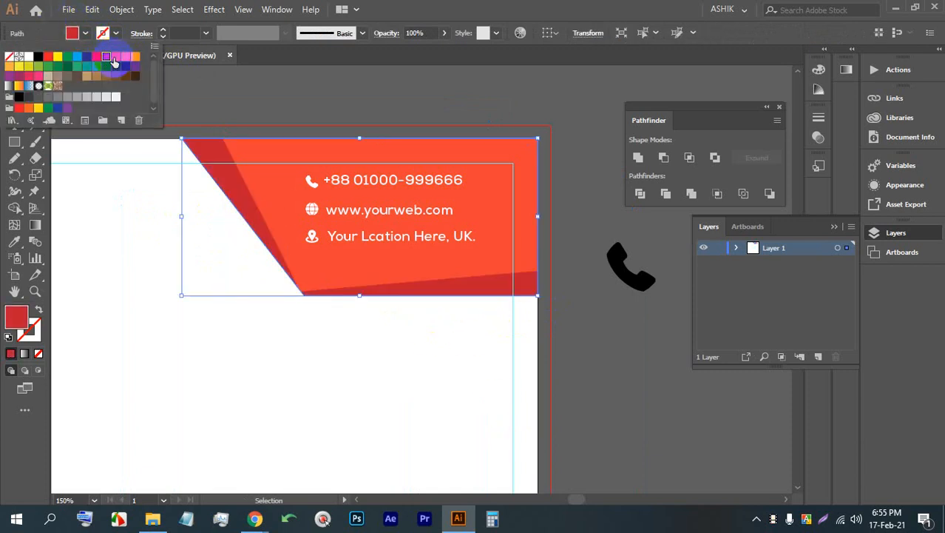
left_click(125, 58)
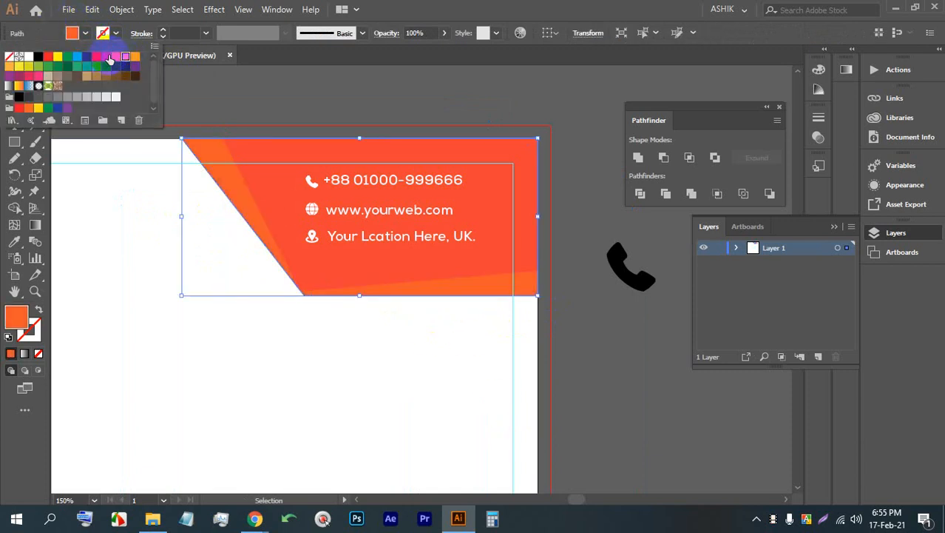
left_click(105, 58)
double_click(321, 349)
scroll(387, 262, "down", 2)
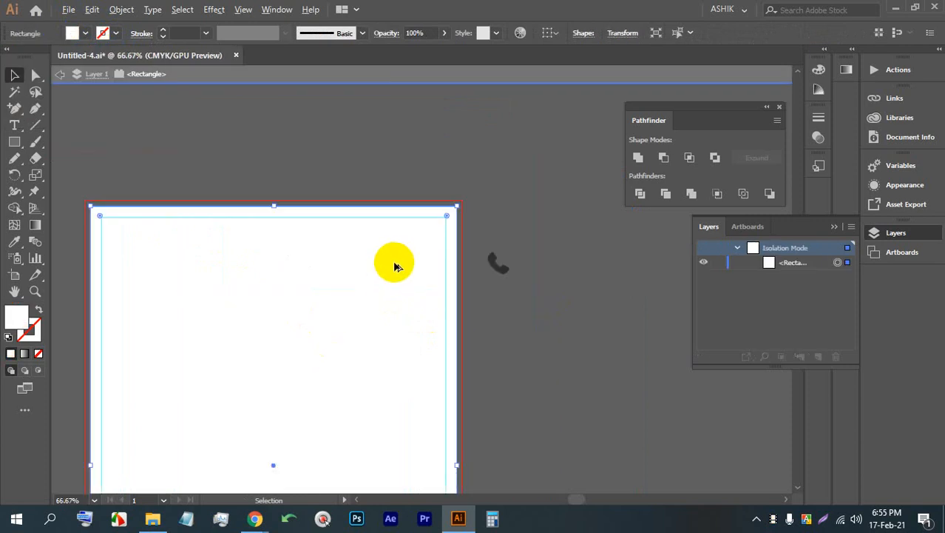
double_click(520, 349)
scroll(408, 238, "up", 1)
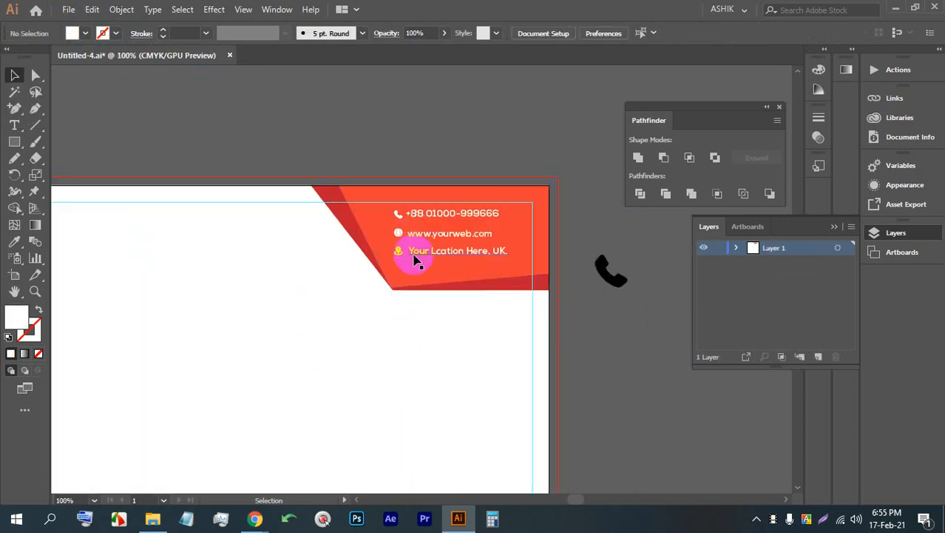
- Place a line of placeholder text near the page's upper-left corner and enlarge it to about 56 pt
scroll(418, 249, "down", 2)
scroll(434, 190, "down", 2)
scroll(296, 164, "up", 2)
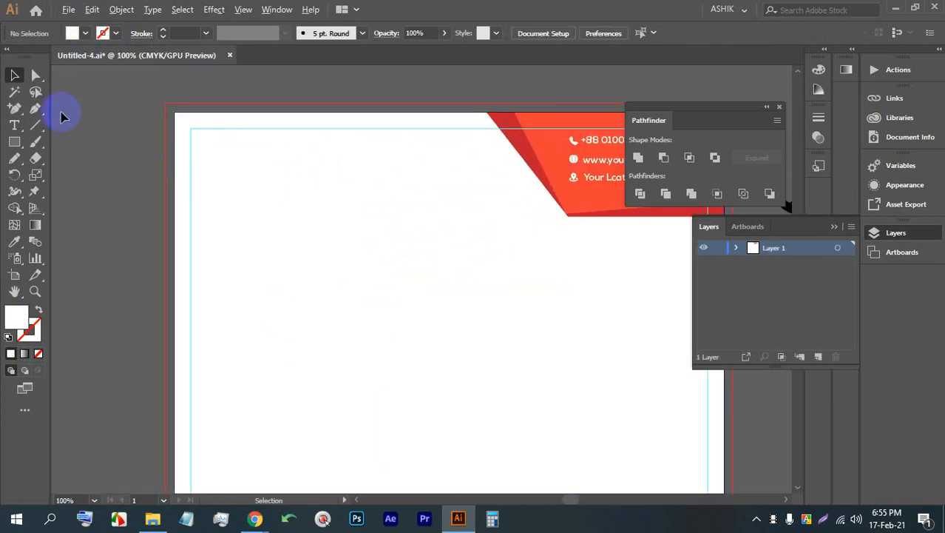
scroll(337, 167, "up", 1)
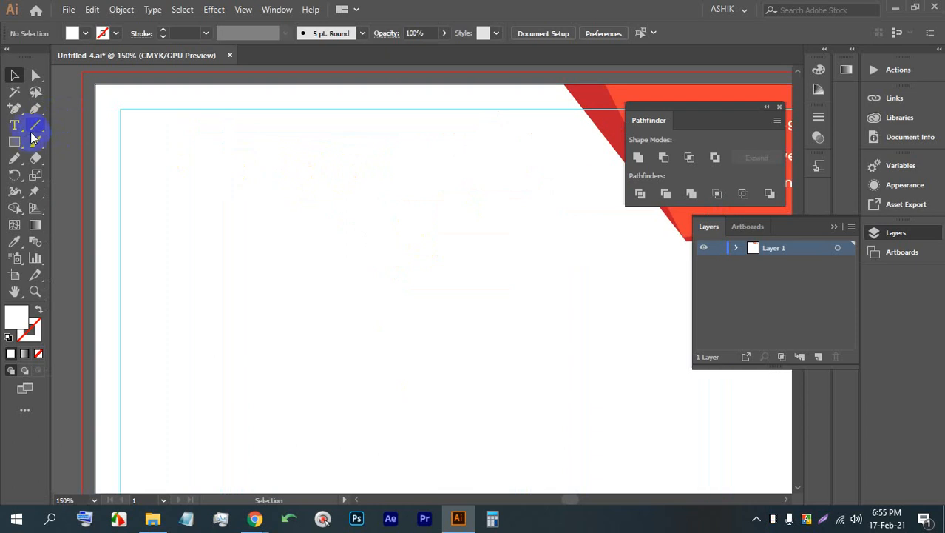
left_click_drag(14, 125, 63, 122)
left_click(196, 150)
left_click(14, 75)
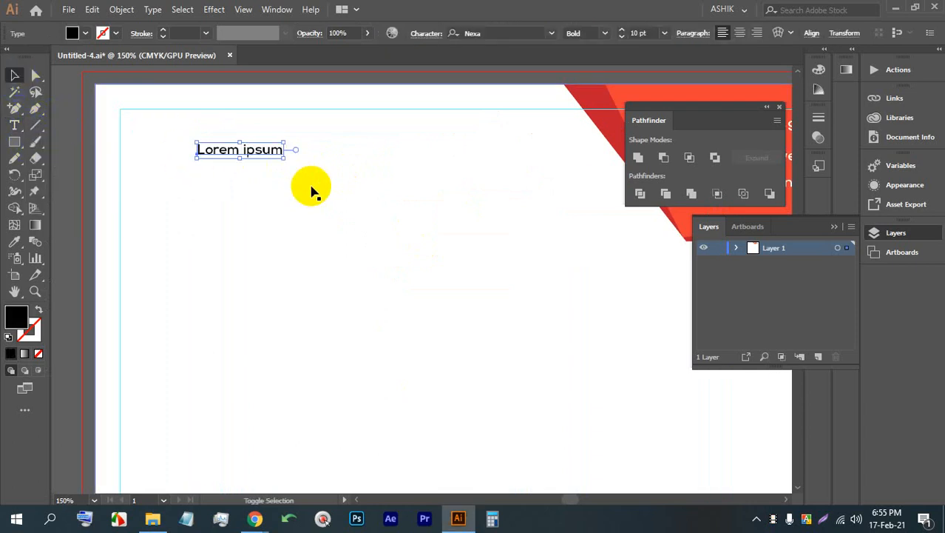
left_click_drag(239, 158, 242, 232)
left_click_drag(242, 183, 349, 183)
- Replace the enlarged placeholder text with YOUR LOGO
double_click(285, 181)
key("ctrl+a")
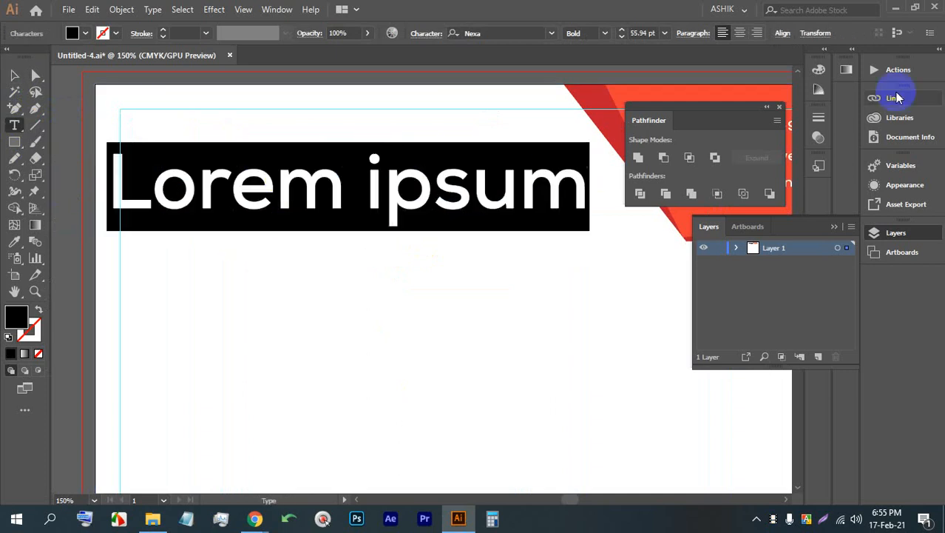
type("YUR")
key("BackSpace")
key("BackSpace")
type("O")
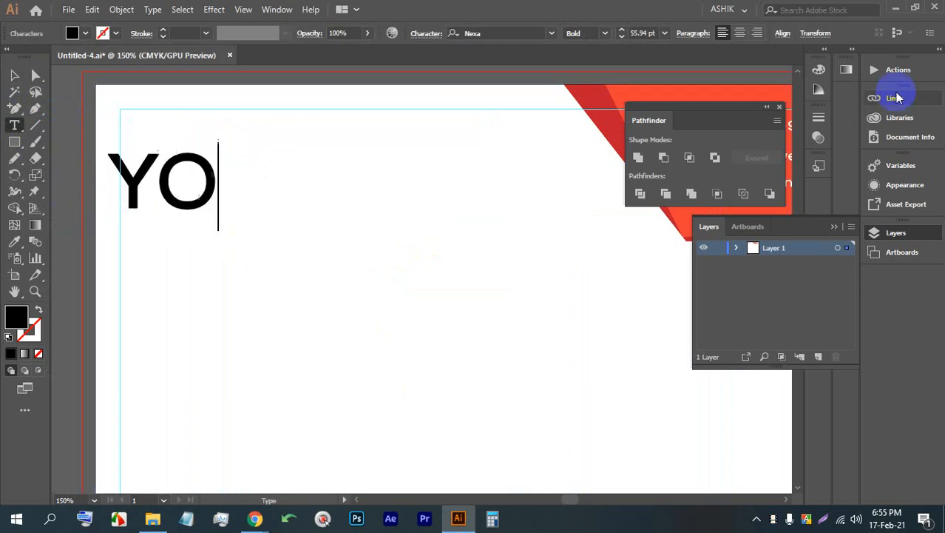
type("UR LOGO")
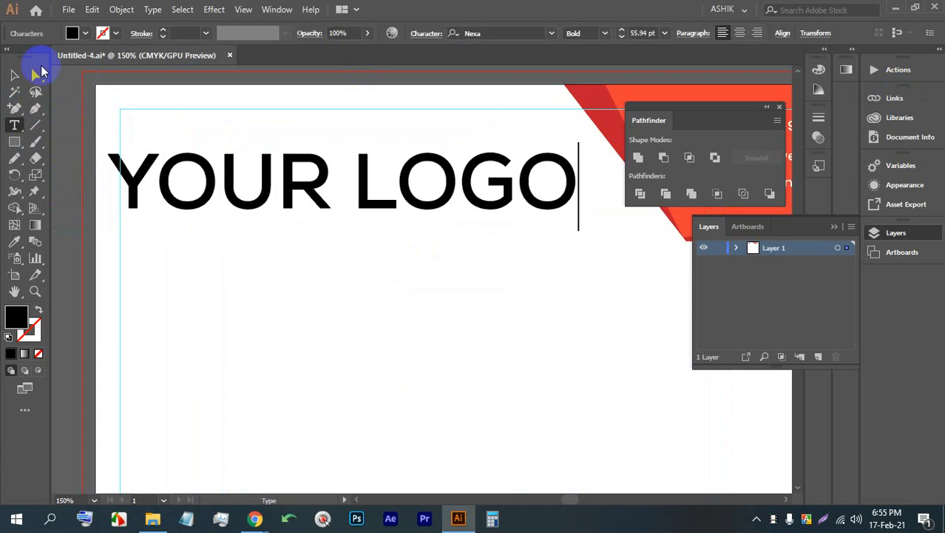
left_click(15, 76)
- Set the font of the YOUR LOGO text to Bauhaus 93
left_click(552, 34)
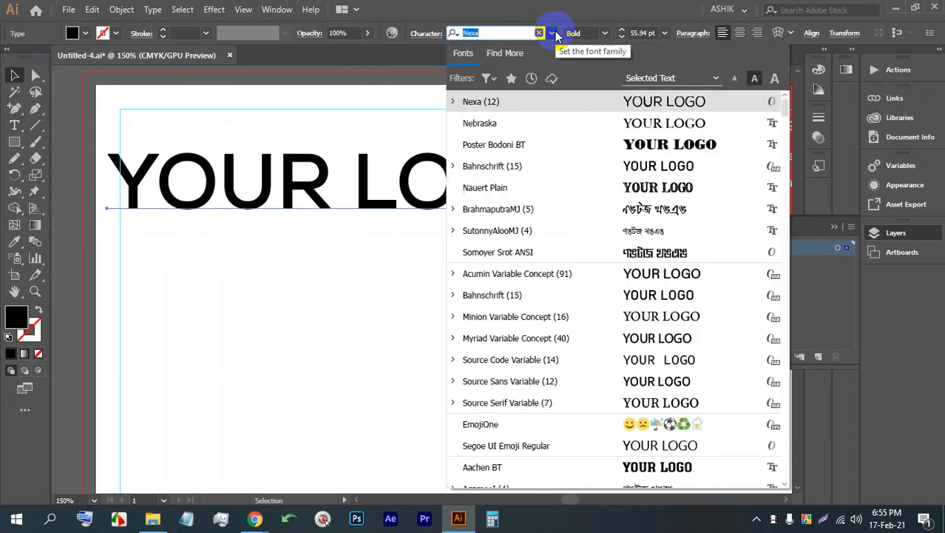
scroll(651, 237, "down", 1)
scroll(663, 244, "down", 9)
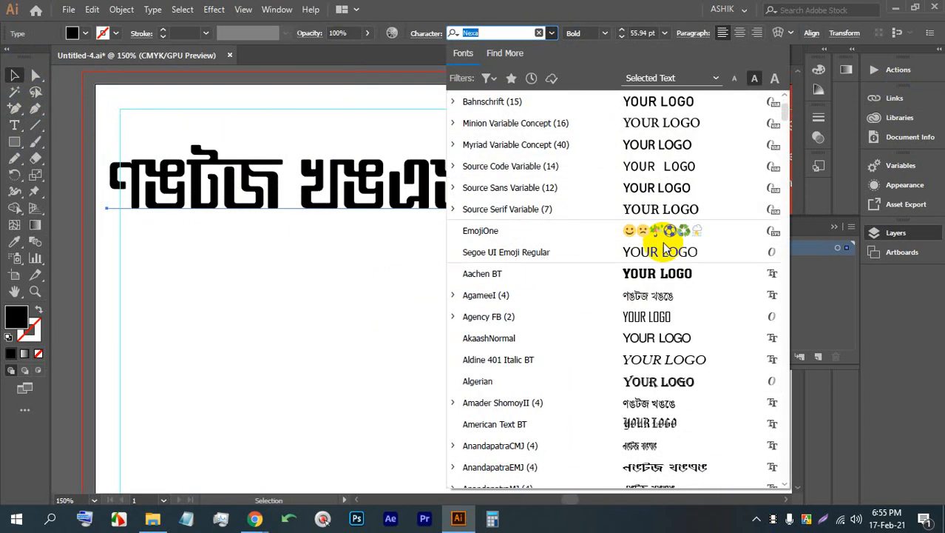
scroll(664, 239, "down", 9)
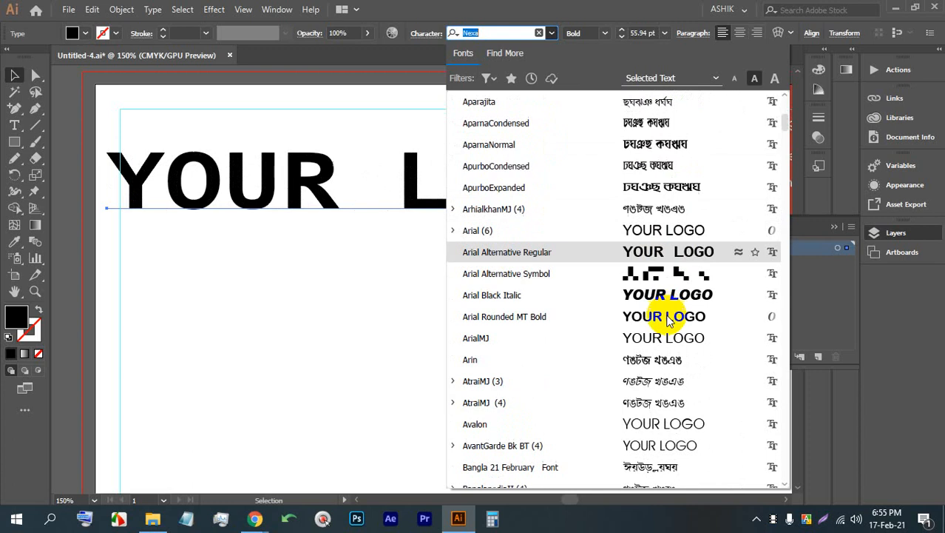
left_click(658, 230)
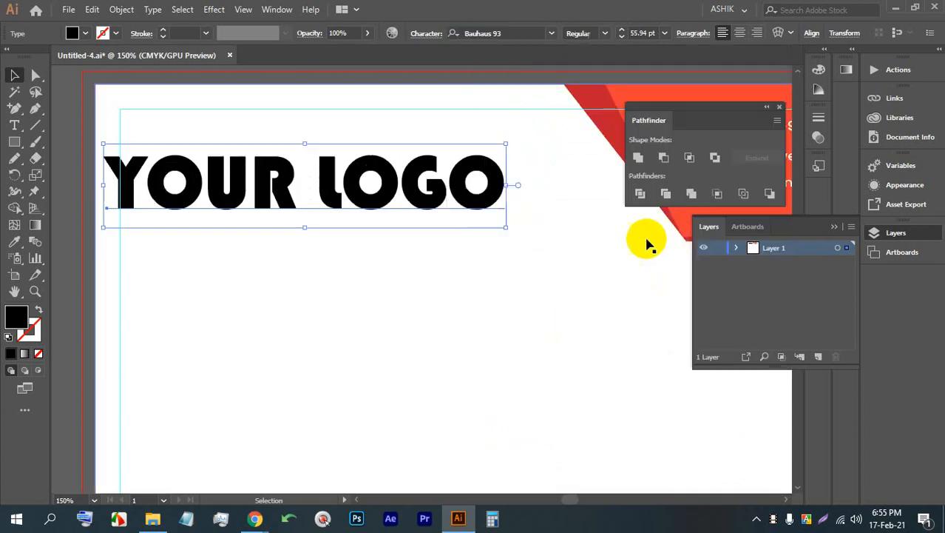
- Scale the YOUR LOGO text down to about 44.8 pt and position it just inside the upper-left margin guides
left_click_drag(218, 166, 253, 148)
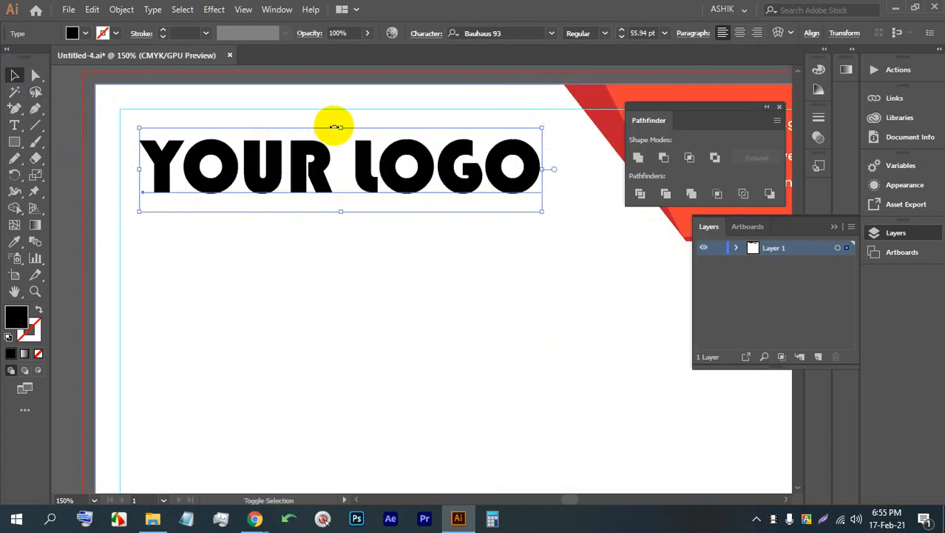
left_click_drag(337, 130, 340, 145)
left_click_drag(301, 184, 126, 148)
- Colour the word YOUR with the orange-red sampled from the header's front shape
double_click(270, 155)
left_click(14, 241)
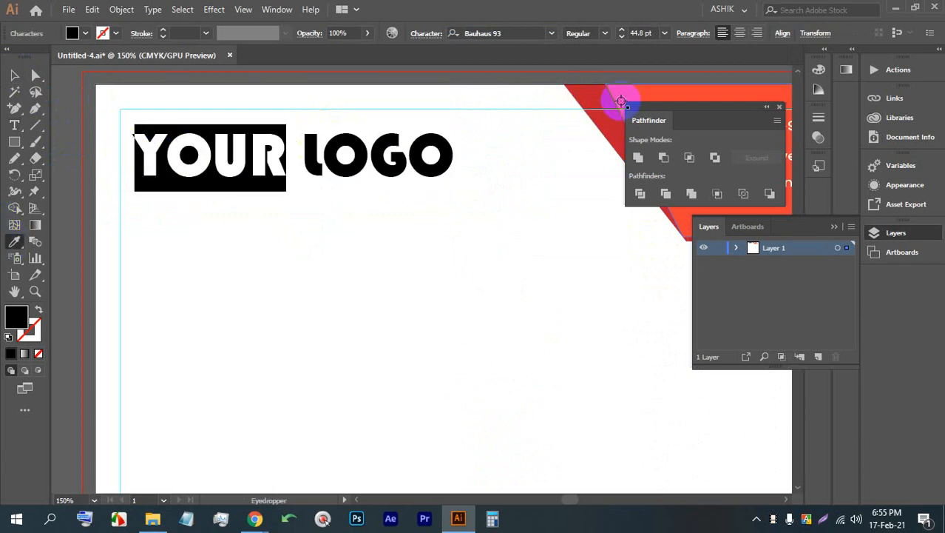
left_click(621, 100)
left_click(14, 75)
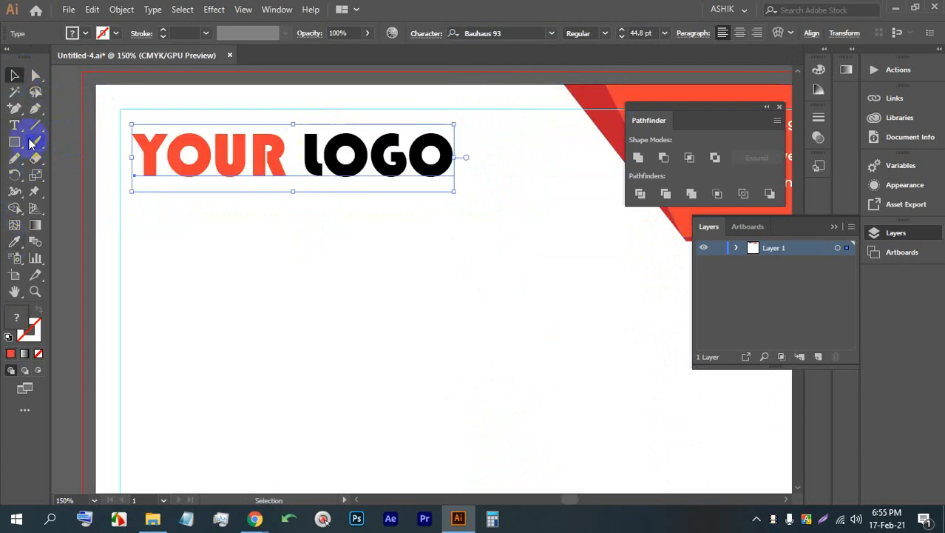
- Colour the word LOGO with the dark red sampled from the header's back shape
left_click_drag(304, 158, 481, 152)
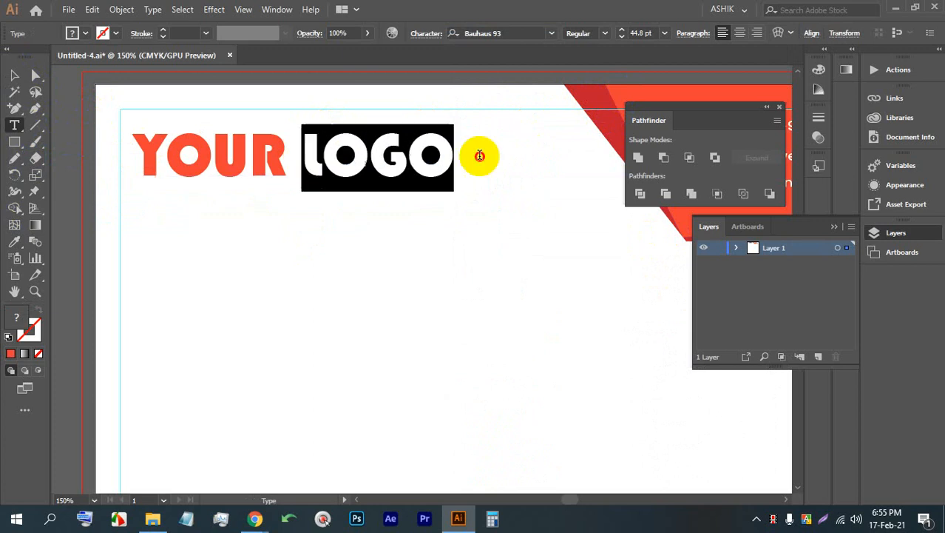
left_click(14, 241)
left_click(291, 172)
left_click(602, 120)
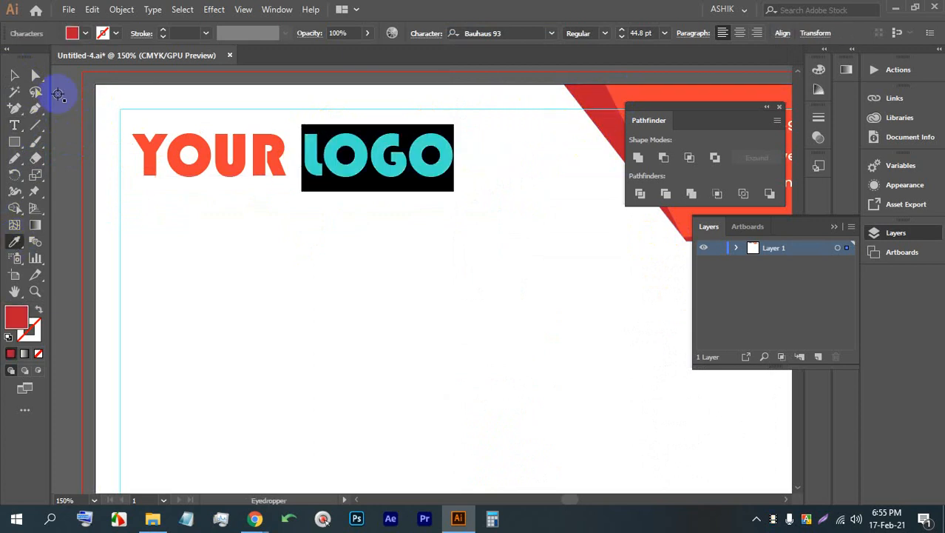
- Scale the YOUR LOGO text down to about 40.5 pt and position it inside the page's upper-left margin guides
left_click(12, 75)
left_click(294, 264)
scroll(259, 157, "down", 3)
scroll(267, 154, "up", 4)
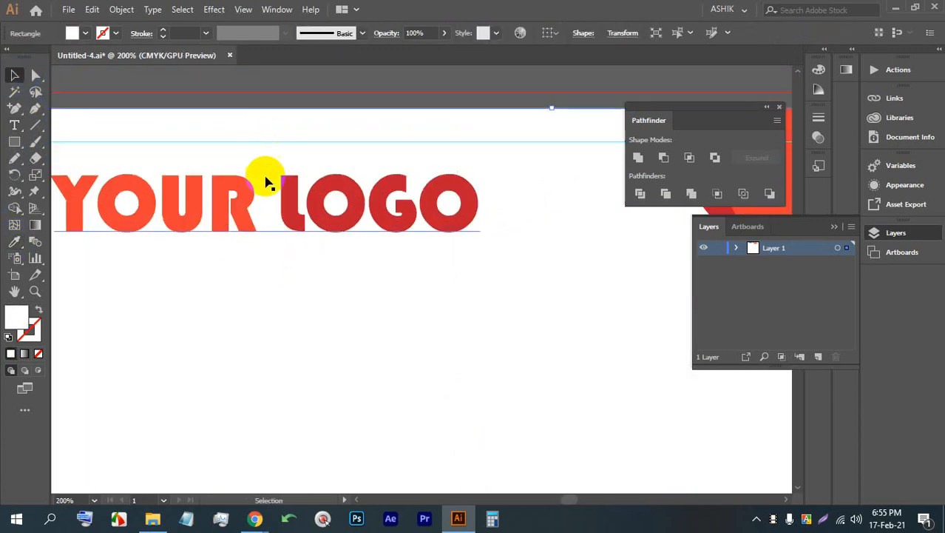
left_click(277, 165)
left_click_drag(265, 162, 244, 203)
scroll(244, 203, "down", 3)
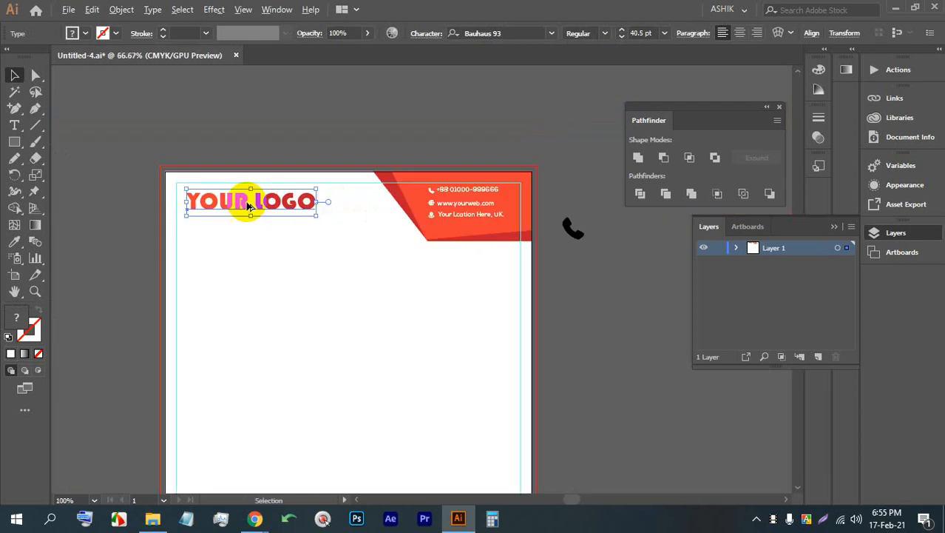
left_click(338, 257)
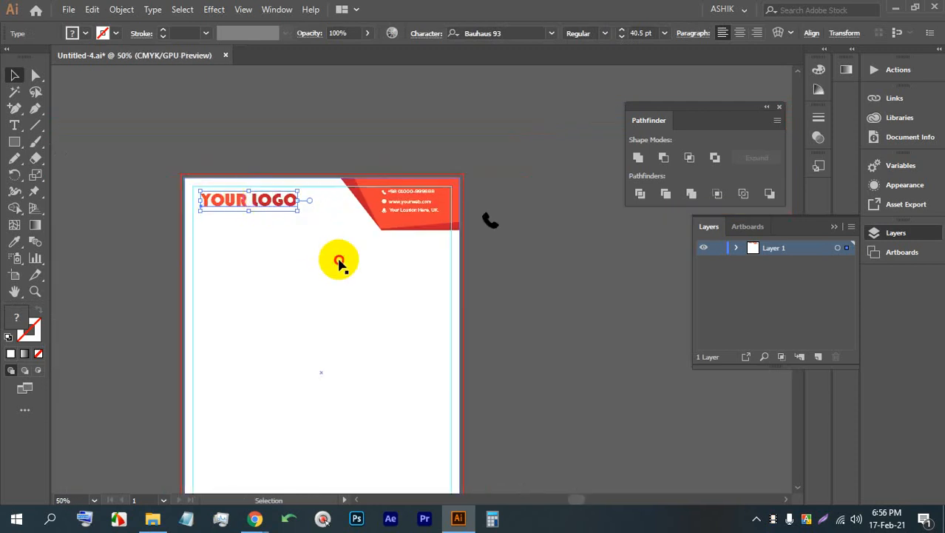
scroll(295, 164, "down", 1)
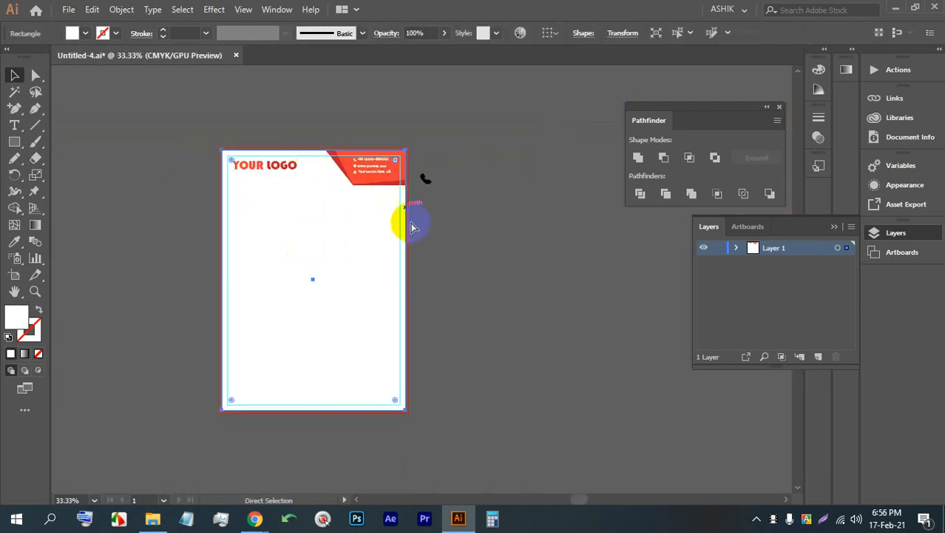
- Save the letterhead document and clear the selection
key("ctrl+s")
scroll(412, 222, "up", 1)
left_click(474, 329)
left_click(255, 238)
left_click(484, 278)
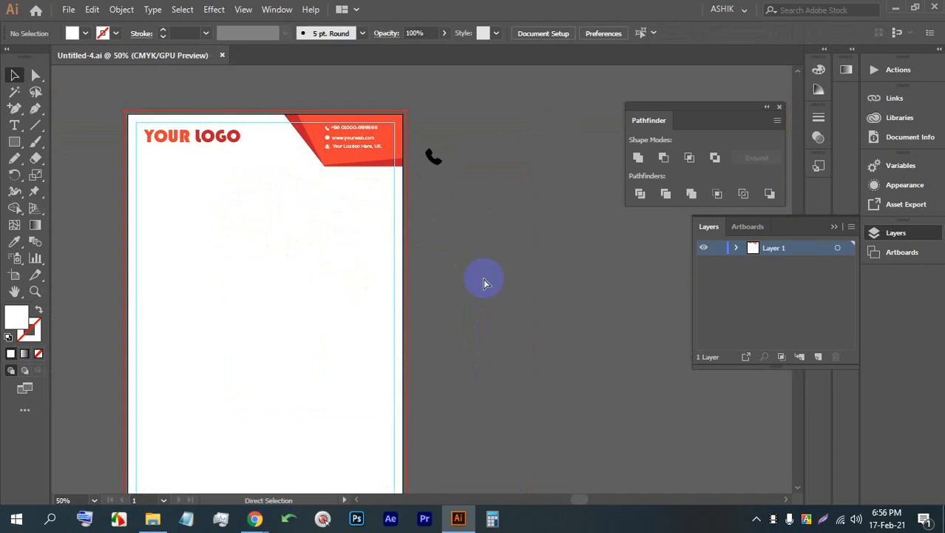
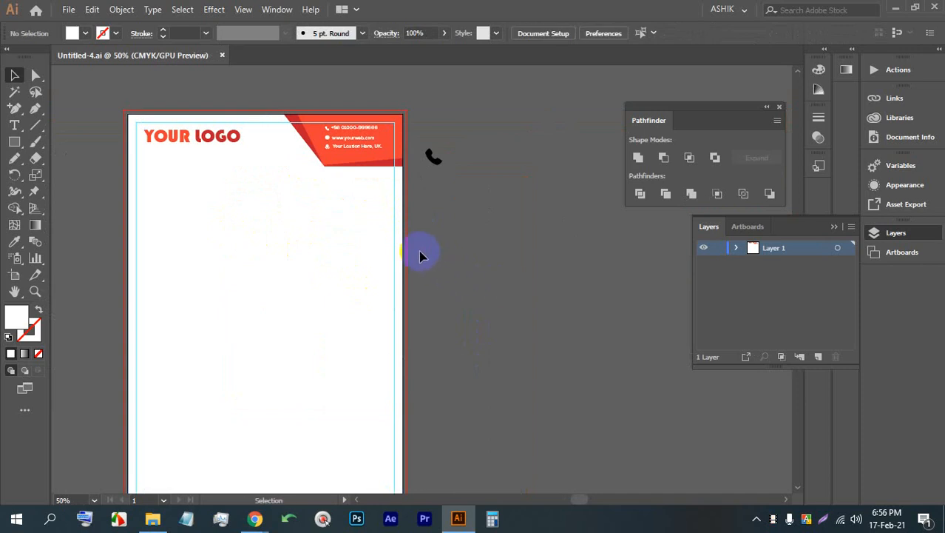
- Lock the white page background together with the two red header shapes
scroll(341, 102, "up", 3)
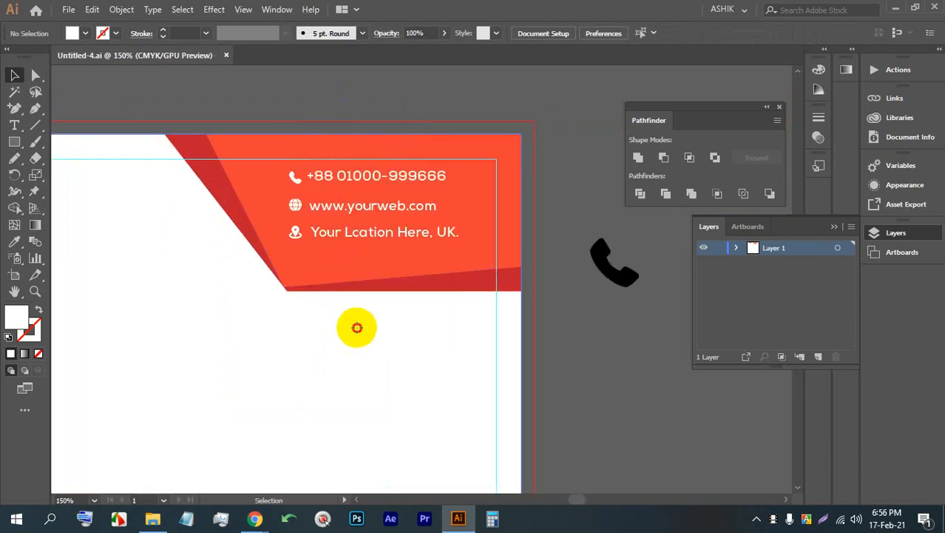
left_click_drag(357, 326, 301, 274)
key("ctrl+z")
left_click(541, 338)
left_click_drag(541, 338, 473, 315)
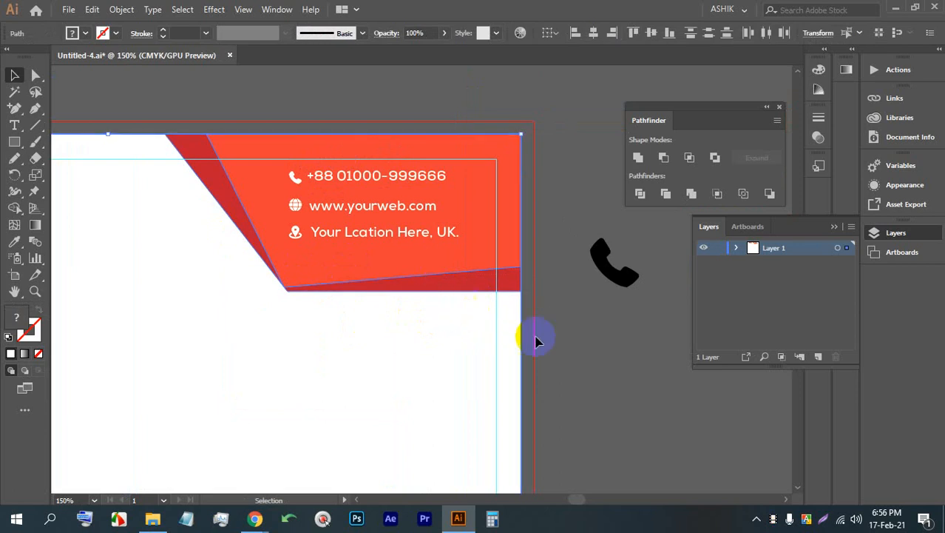
left_click_drag(536, 334, 440, 268)
key("ctrl+2")
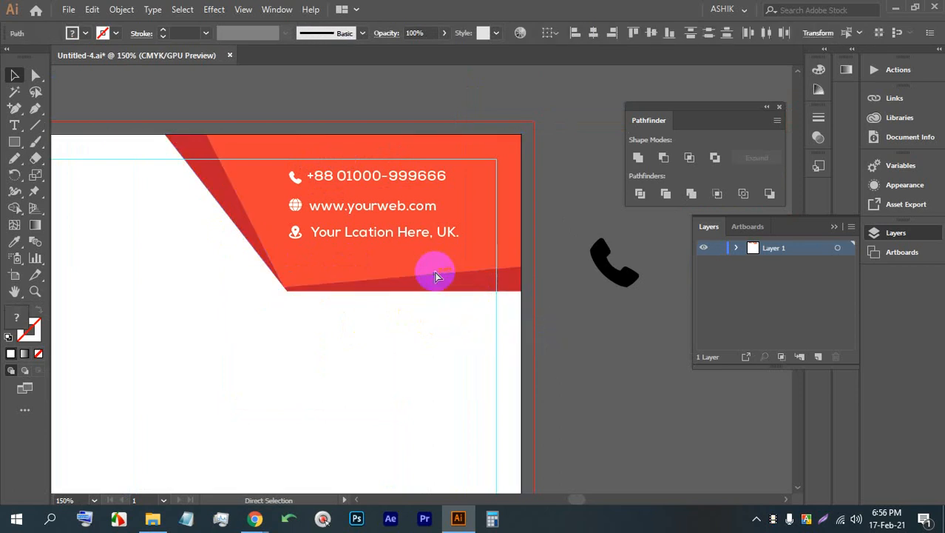
- Move the three contact lines and their icons slightly down together within the red header
left_click_drag(310, 252, 284, 173)
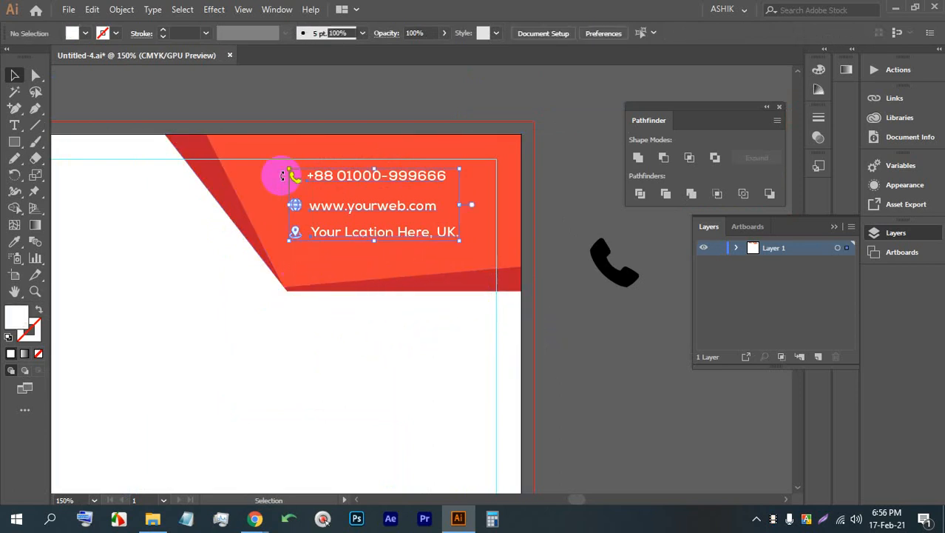
left_click_drag(362, 177, 360, 191)
left_click(455, 330)
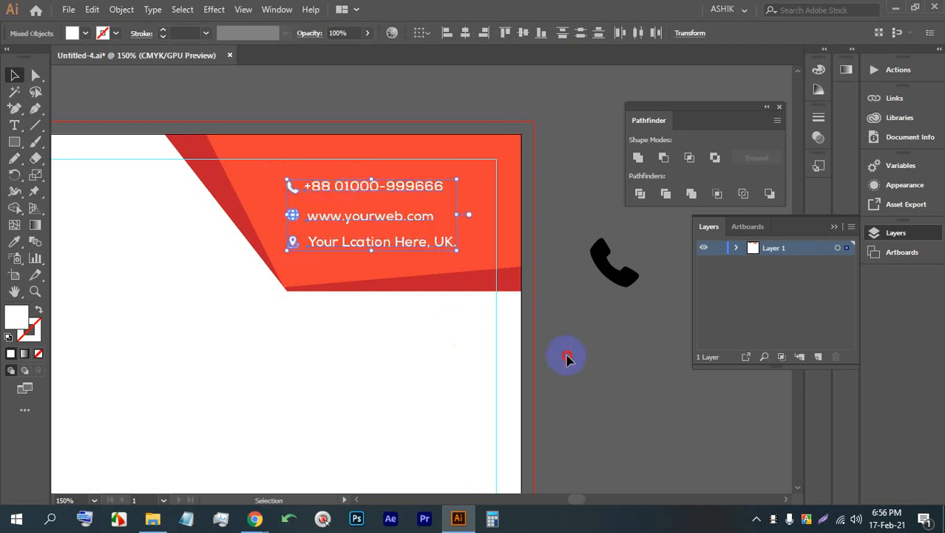
scroll(247, 157, "down", 4)
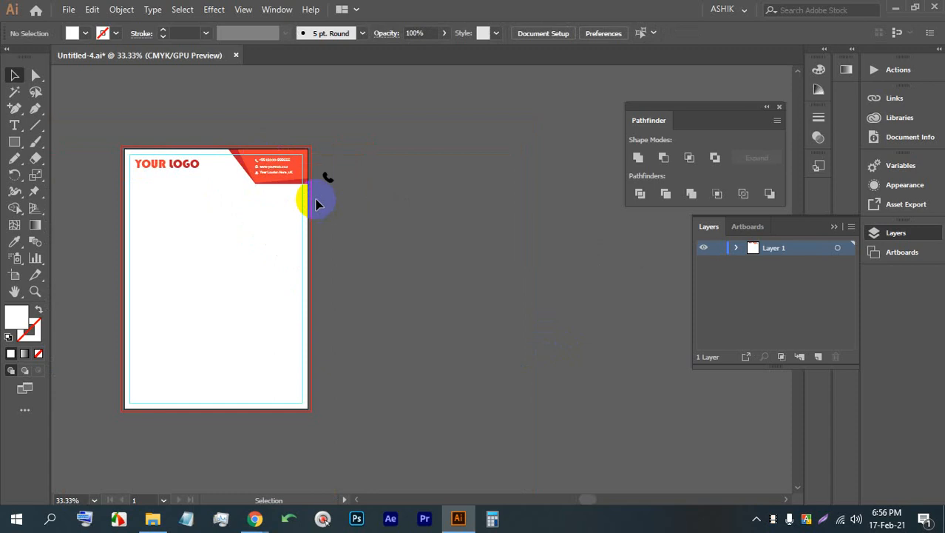
scroll(237, 212, "up", 1)
scroll(241, 167, "down", 1)
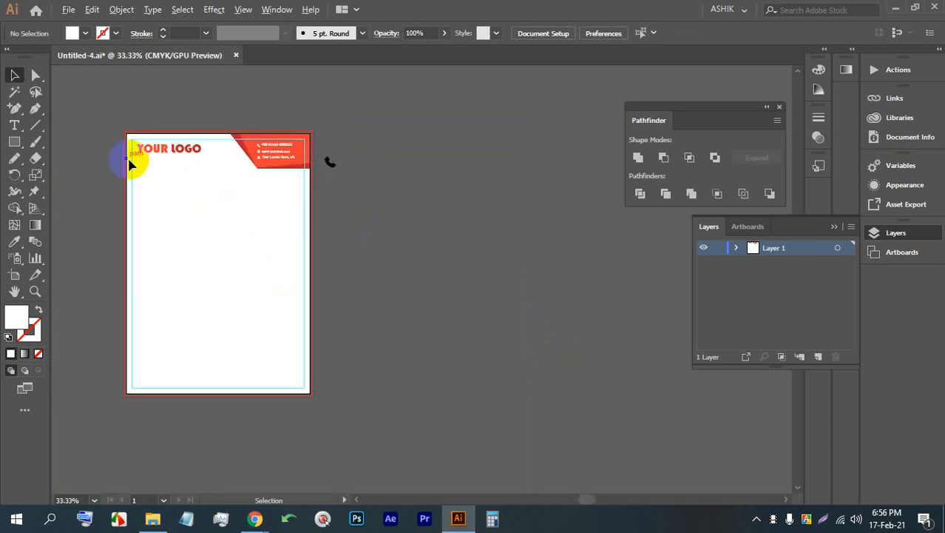
- Duplicate the YOUR LOGO text, rotate the copy 90° to read upwards, enlarge it to about 110.26 pt and place it near the page's right margin
scroll(179, 167, "up", 1)
left_click(188, 150)
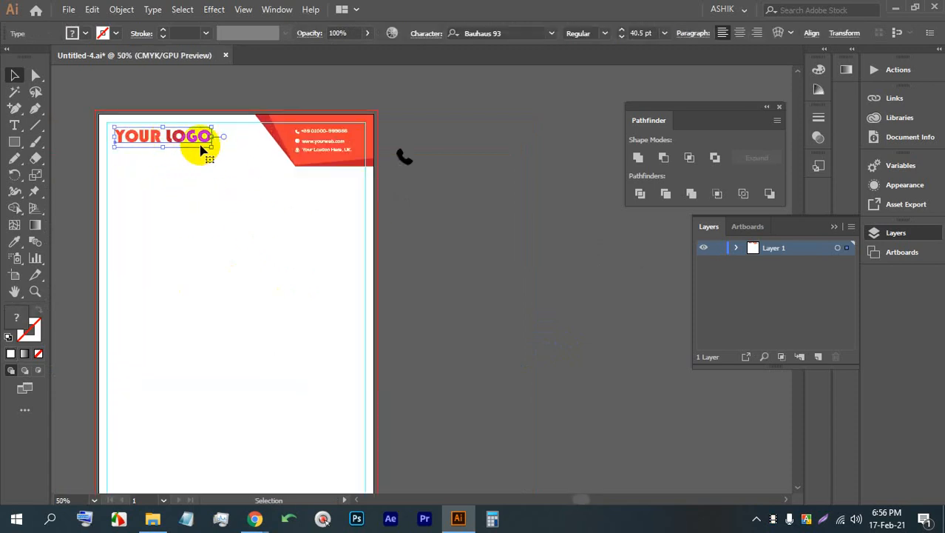
left_click_drag(148, 137, 246, 278)
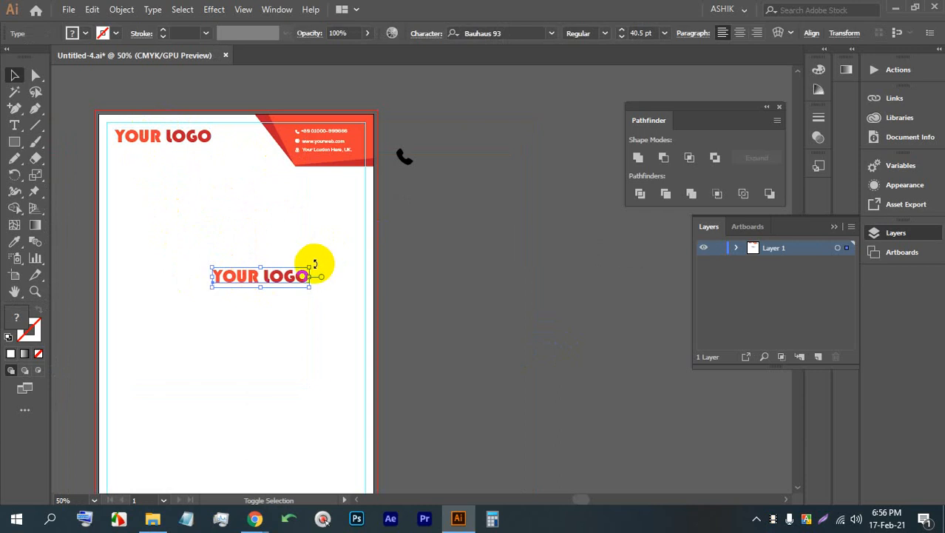
left_click_drag(314, 264, 286, 226)
scroll(250, 210, "down", 1)
left_click_drag(278, 274, 242, 376)
mouse_move(270, 334)
left_mouse_down()
mouse_move(262, 327)
mouse_move(287, 327)
left_mouse_up()
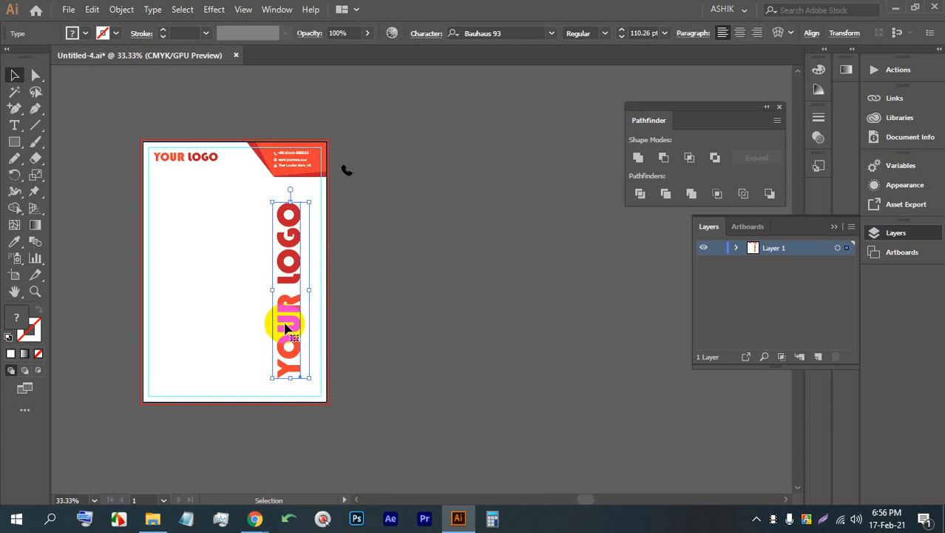
- Set the opacity of the vertical YOUR LOGO text to 18% and save the document
left_click(290, 306)
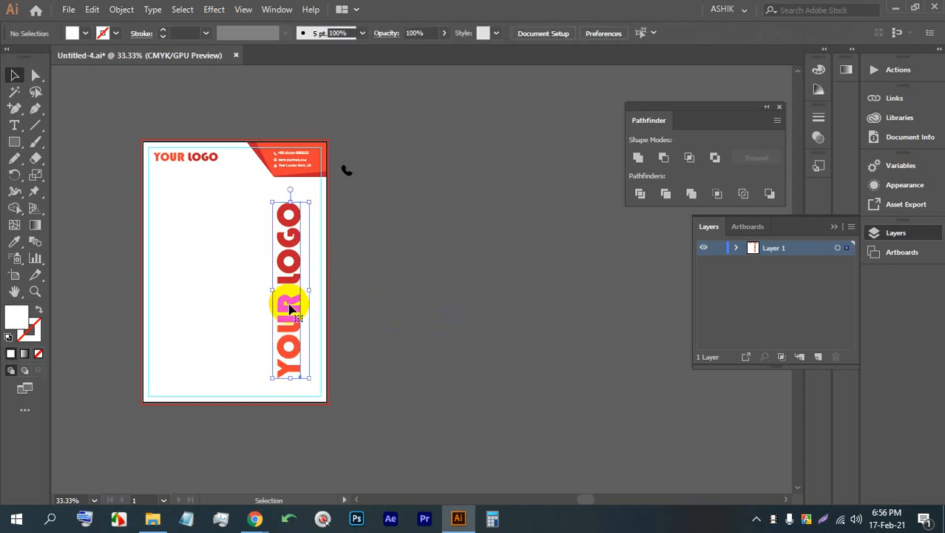
left_click(371, 34)
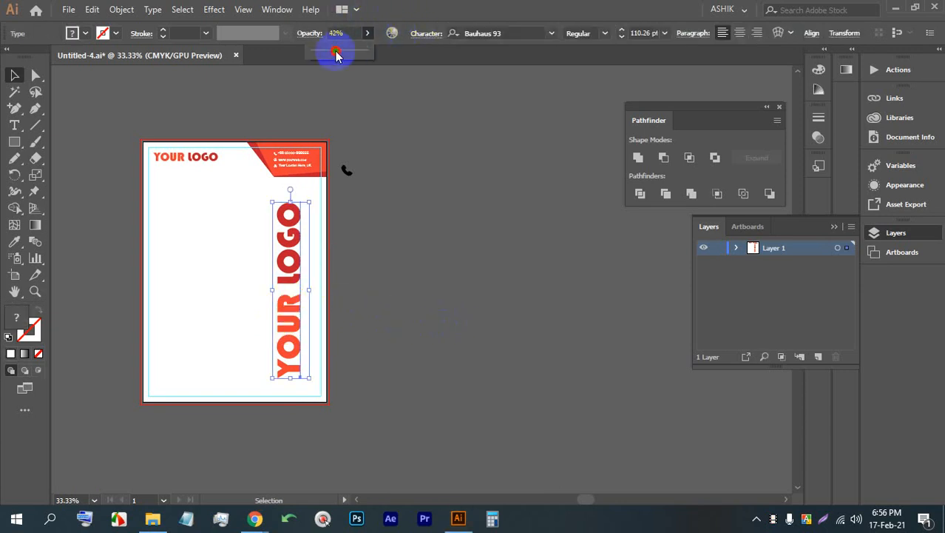
left_click_drag(335, 54, 330, 54)
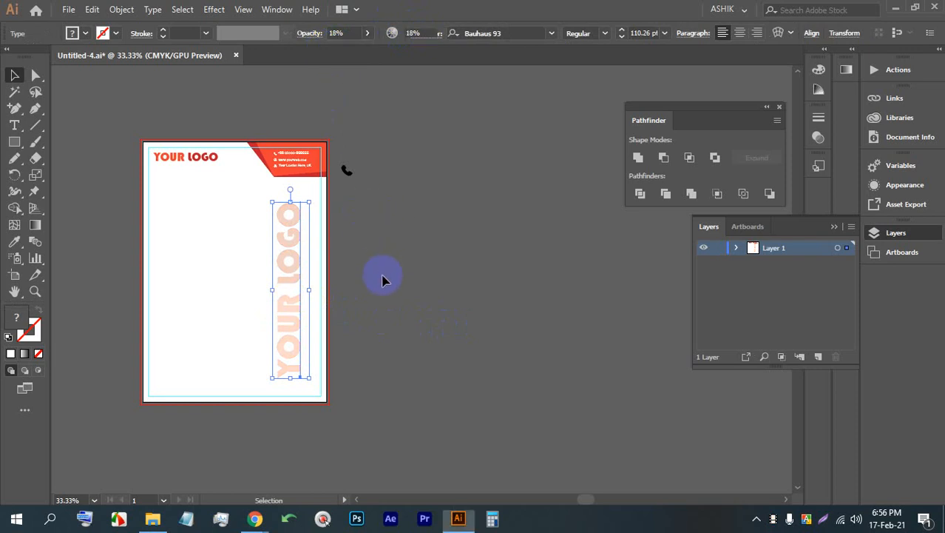
left_click(350, 195)
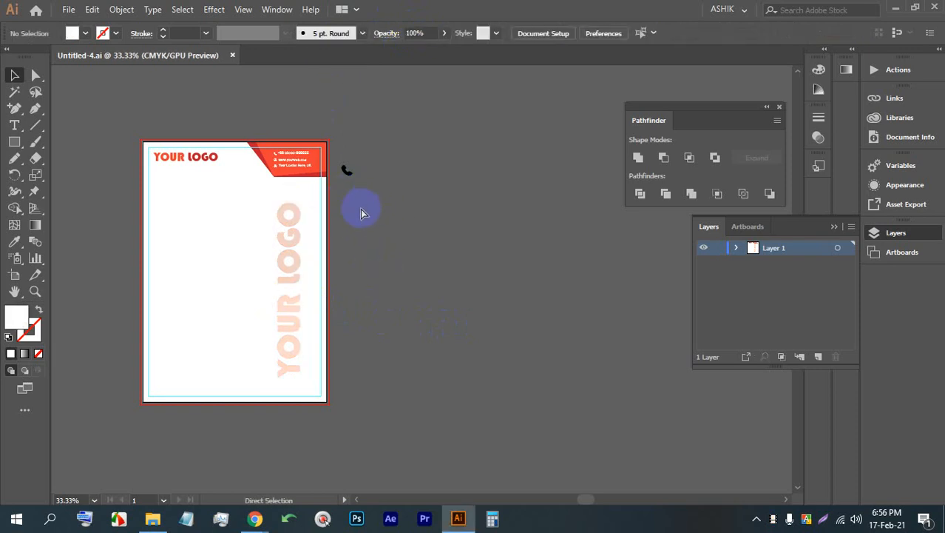
- Duplicate the A4 artboard with its unlocked artwork, placing the copy just to the right of the original page
scroll(120, 190, "up", 2)
scroll(128, 194, "down", 1)
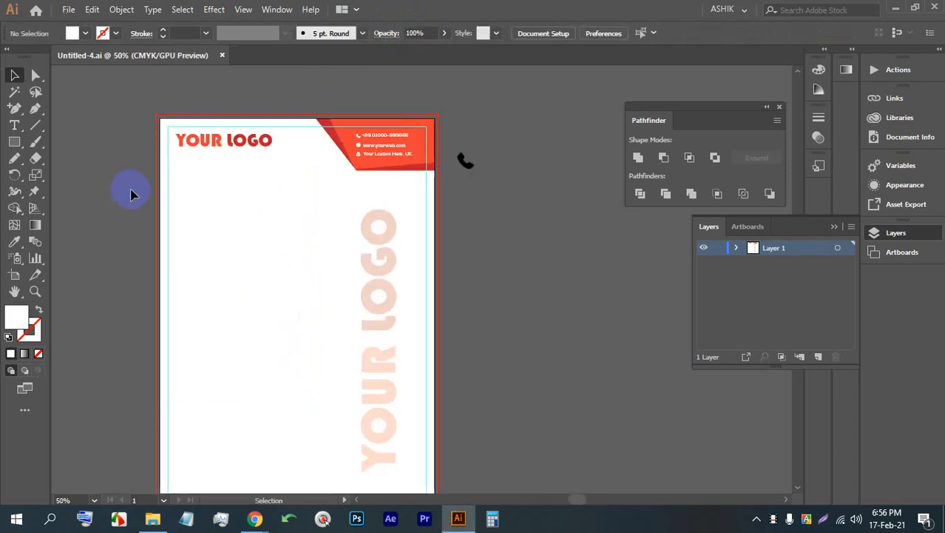
scroll(130, 193, "up", 1)
scroll(190, 207, "down", 2)
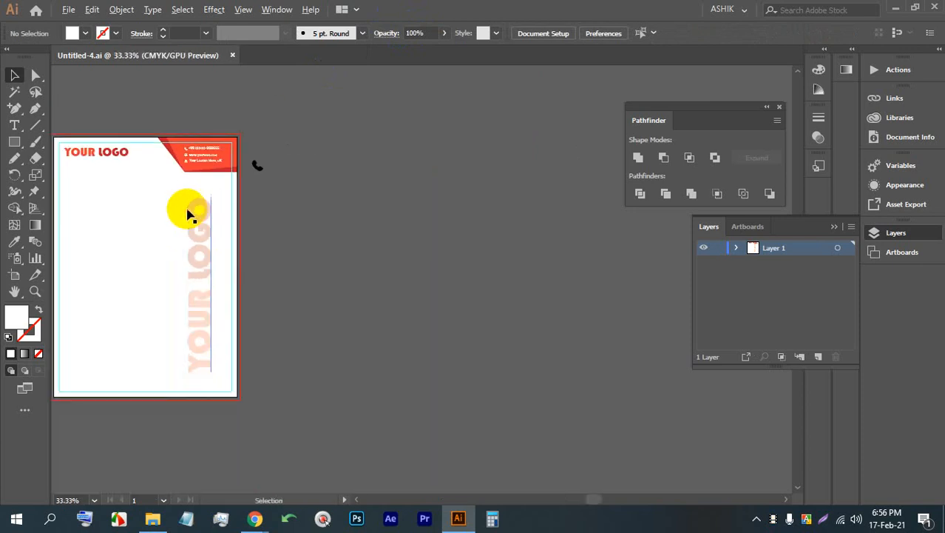
left_click(320, 169)
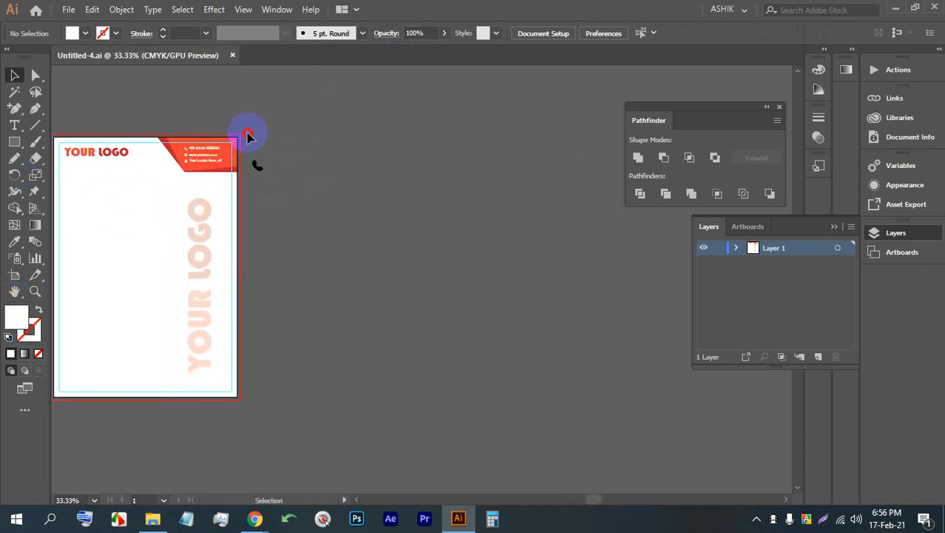
left_click(14, 275)
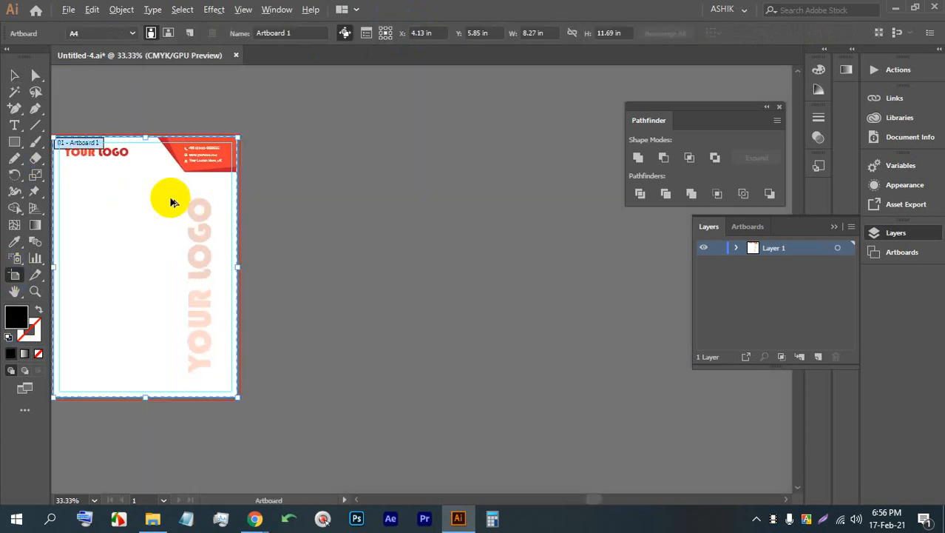
left_click_drag(170, 201, 359, 201)
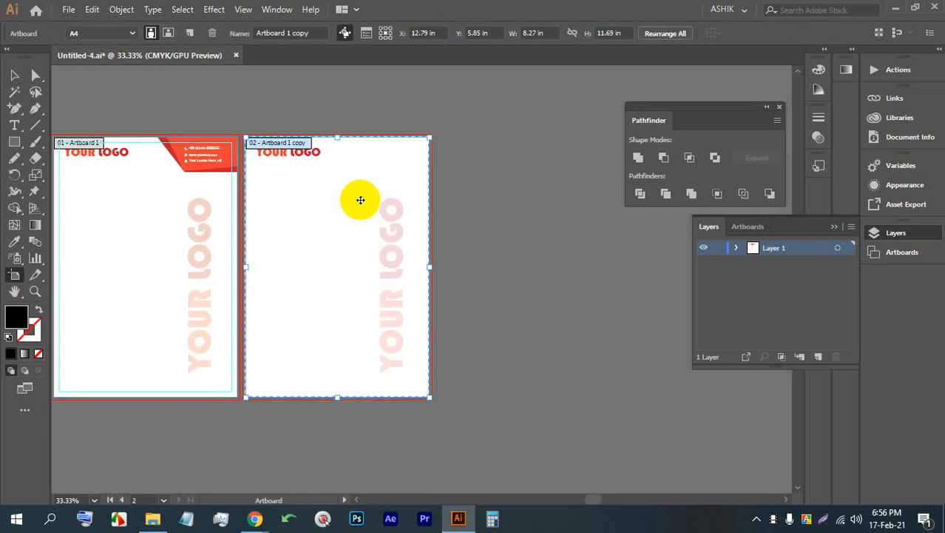
scroll(460, 211, "up", 1)
key("v")
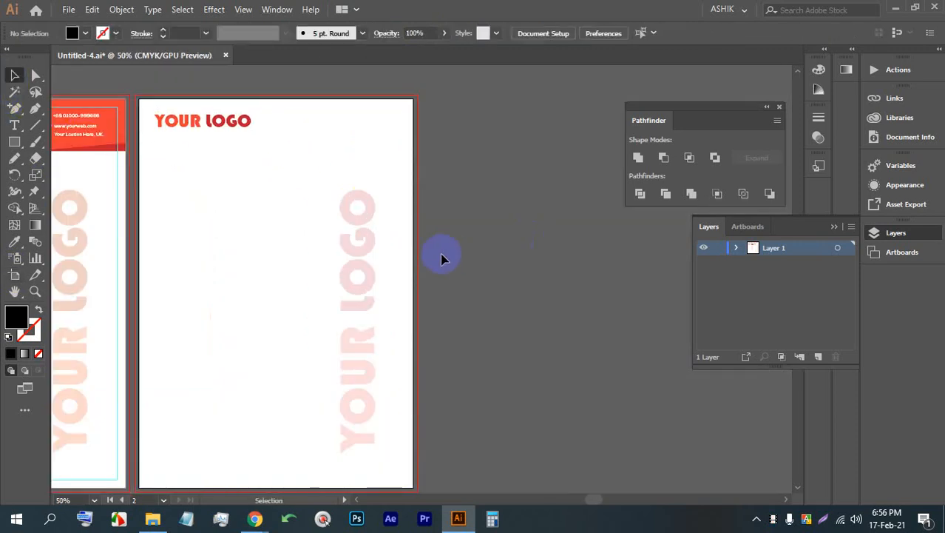
- Draw a thin black rectangle along the bottom edge of the second artboard, starting at its lower-left corner
scroll(473, 248, "left", 2)
scroll(423, 164, "down", 3)
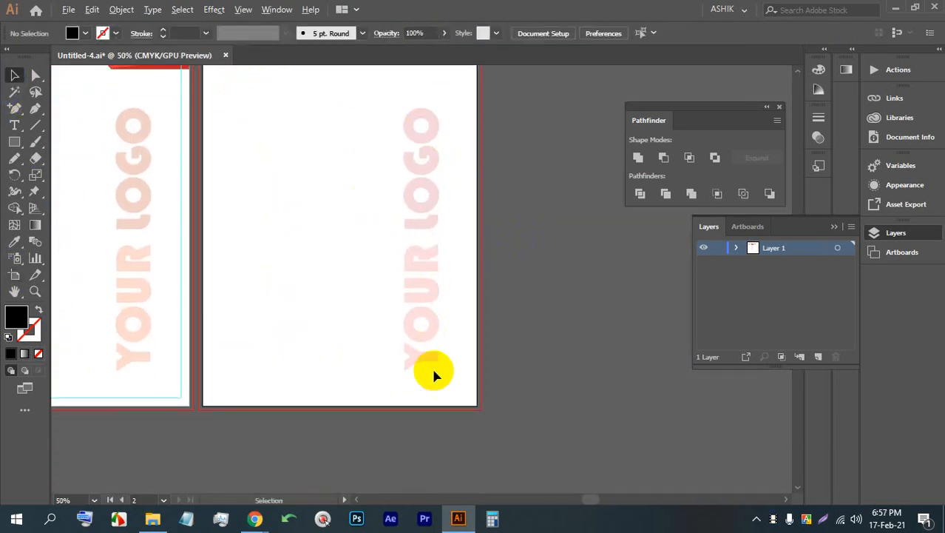
scroll(422, 355, "up", 2)
scroll(376, 326, "left", 1)
left_click_drag(14, 141, 59, 143)
scroll(276, 321, "left", 2)
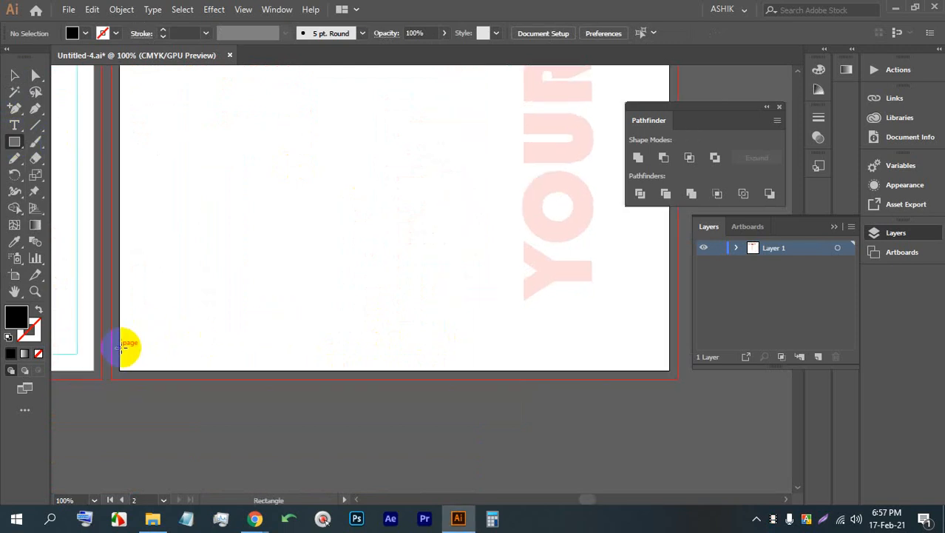
mouse_move(120, 346)
left_mouse_down()
mouse_move(255, 353)
mouse_move(278, 370)
mouse_move(512, 349)
left_mouse_up()
left_click(14, 75)
- Duplicate the black rectangle along the bottom edge to make a row of three adjoining segments
key("ctrl+z")
scroll(335, 369, "up", 3)
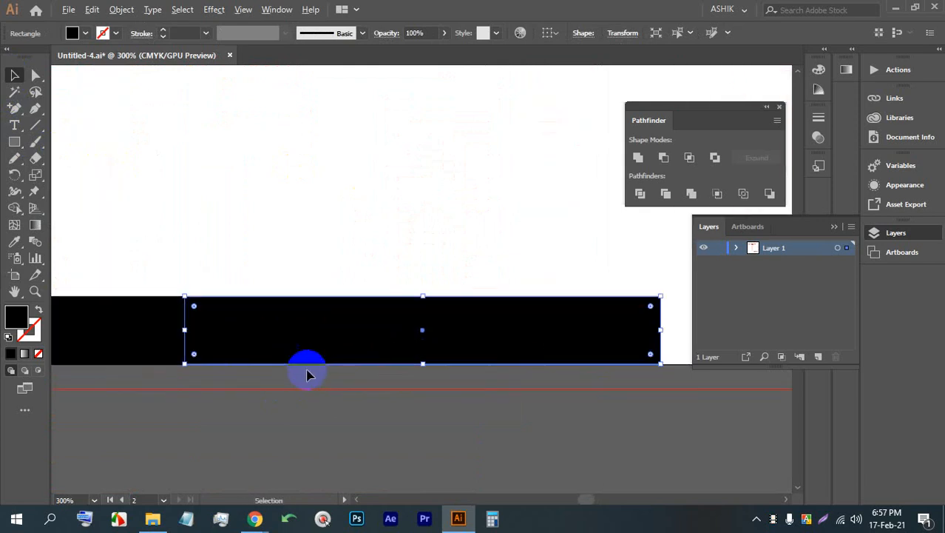
scroll(306, 372, "down", 2)
key("ctrl+d")
scroll(306, 354, "down", 2)
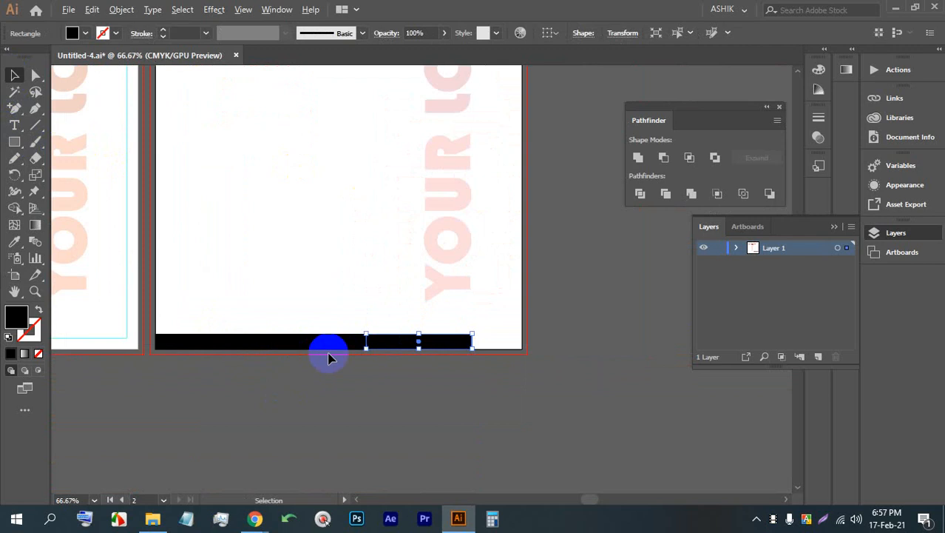
- Try a fourth copy of the black rectangle extending beyond the page's right edge, and remove it
key("ctrl+d")
left_click(465, 385)
scroll(568, 369, "up", 2)
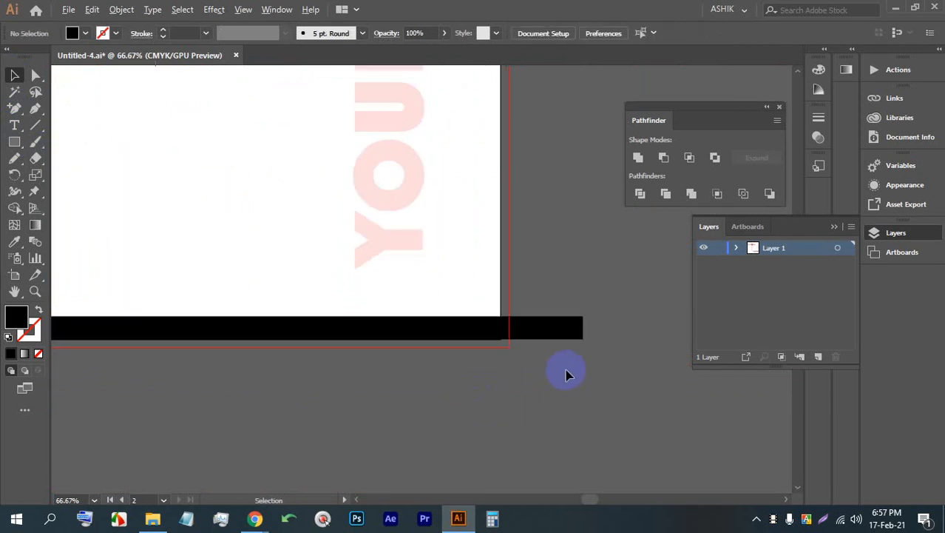
left_click(542, 316)
left_click_drag(591, 307, 470, 307)
left_click(534, 360)
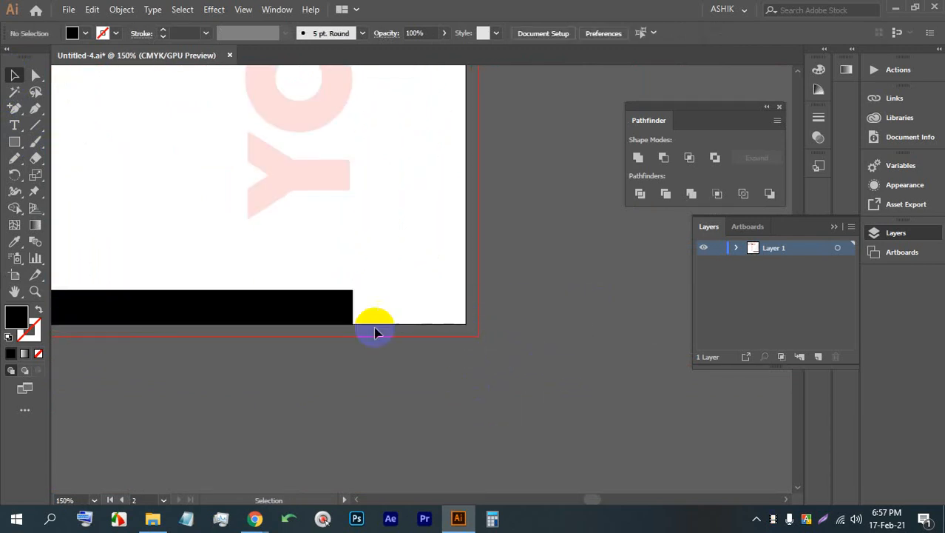
- Stretch the three black rectangles together to the page's right edge so they span the full width, and check the individual segments
left_click_drag(315, 292, 407, 291)
key("ctrl+z")
scroll(400, 303, "down", 3)
left_click_drag(400, 329, 181, 289)
left_click(380, 304)
scroll(380, 304, "up", 4)
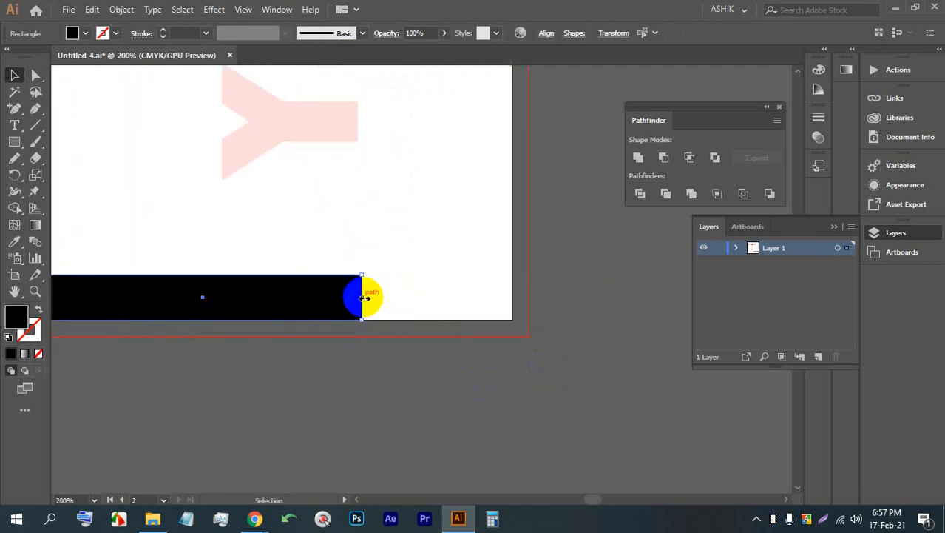
left_click_drag(363, 297, 513, 290)
scroll(521, 300, "down", 3)
left_click(377, 322)
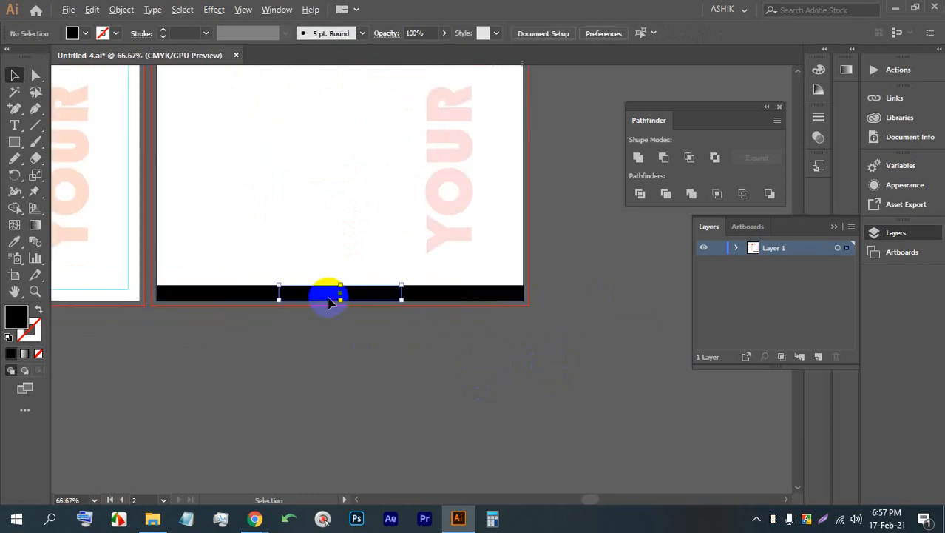
left_click(330, 300)
left_click(462, 286)
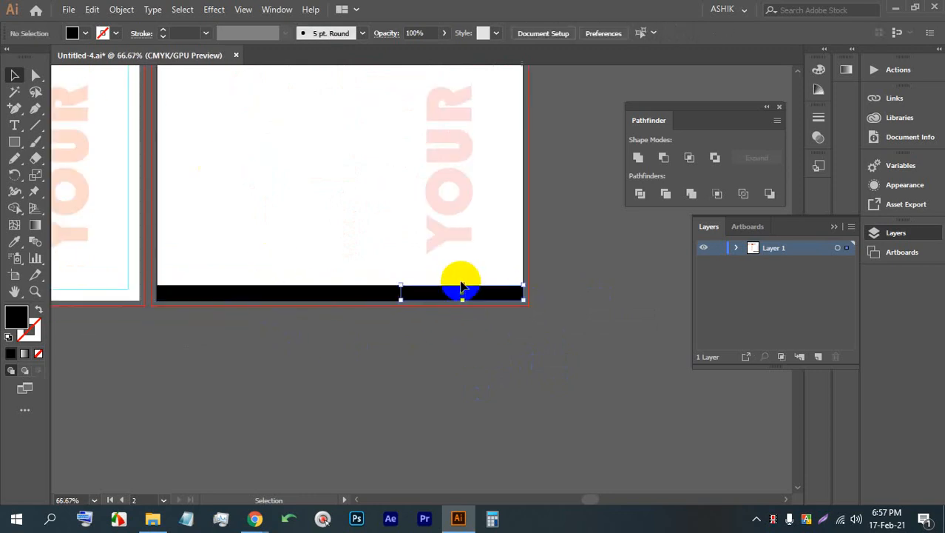
- Fill the two outer segments of the second artboard's bottom bar with light blue, leaving the middle segment black
left_click(226, 292, "shift")
left_click(419, 364)
left_click(216, 294, "shift")
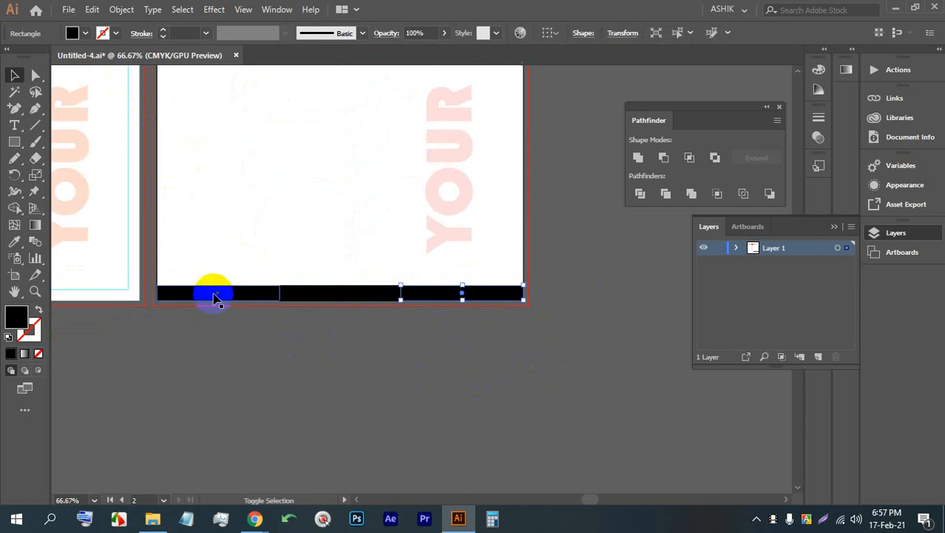
left_click(85, 35)
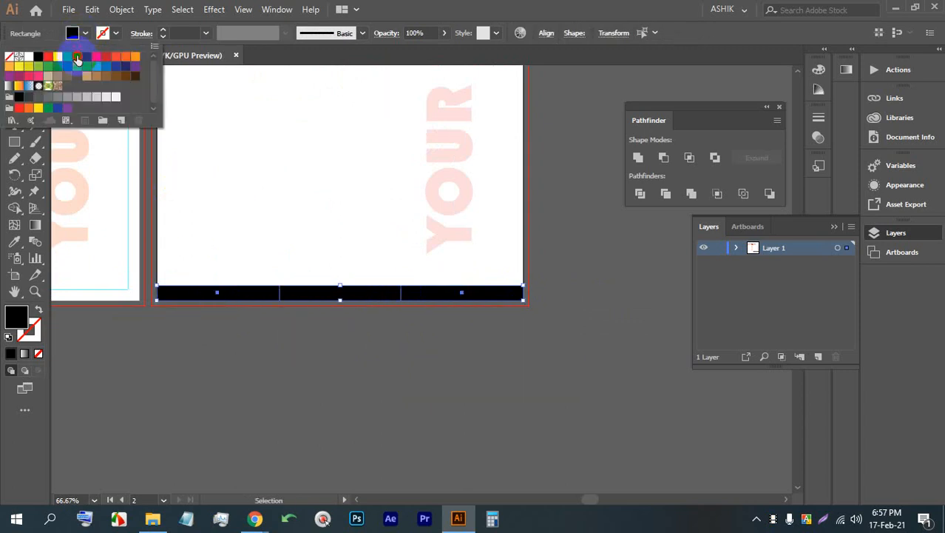
left_click(77, 57)
left_click(329, 311)
scroll(427, 339, "down", 2)
scroll(403, 284, "up", 5)
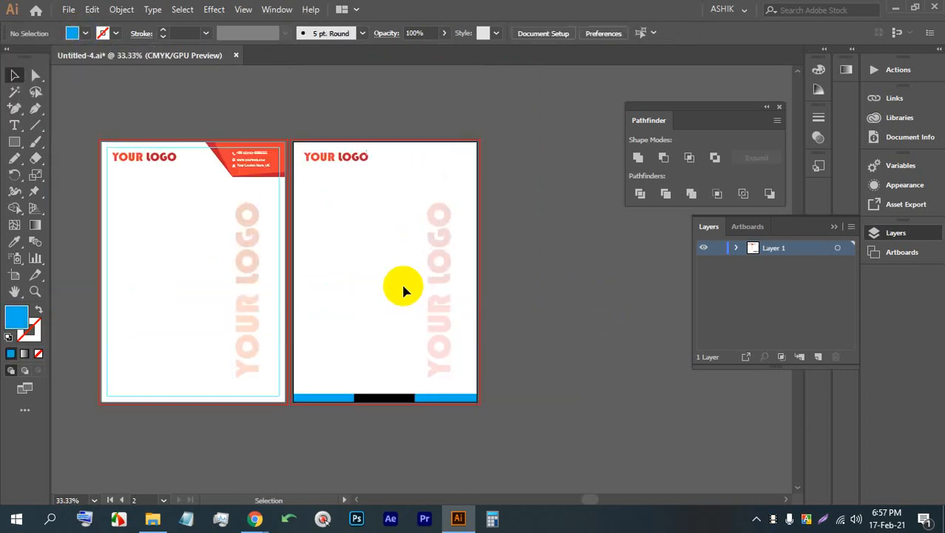
scroll(379, 251, "up", 4)
scroll(342, 207, "down", 4)
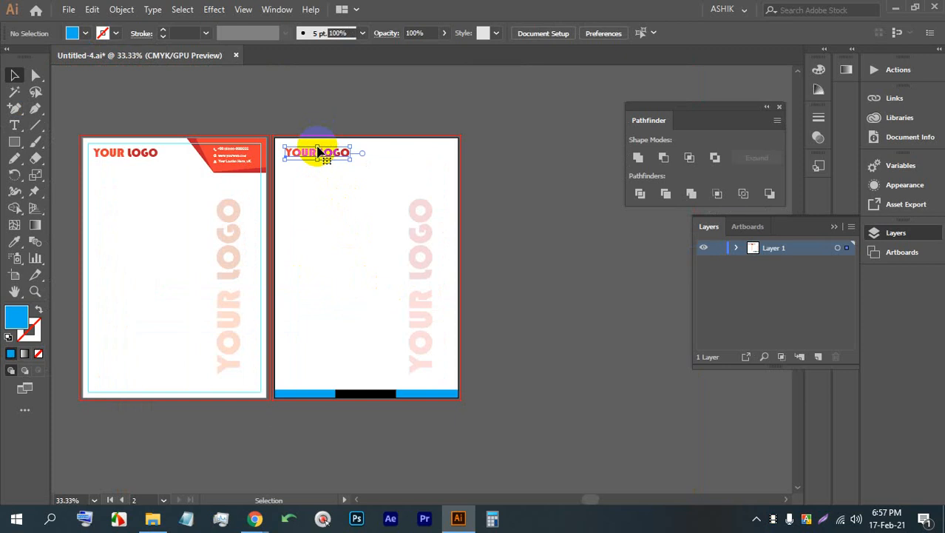
- Colour the word LOGO black in the second artboard's header logo text
scroll(318, 152, "up", 2)
left_click(87, 36)
left_click(319, 204)
scroll(307, 147, "up", 2)
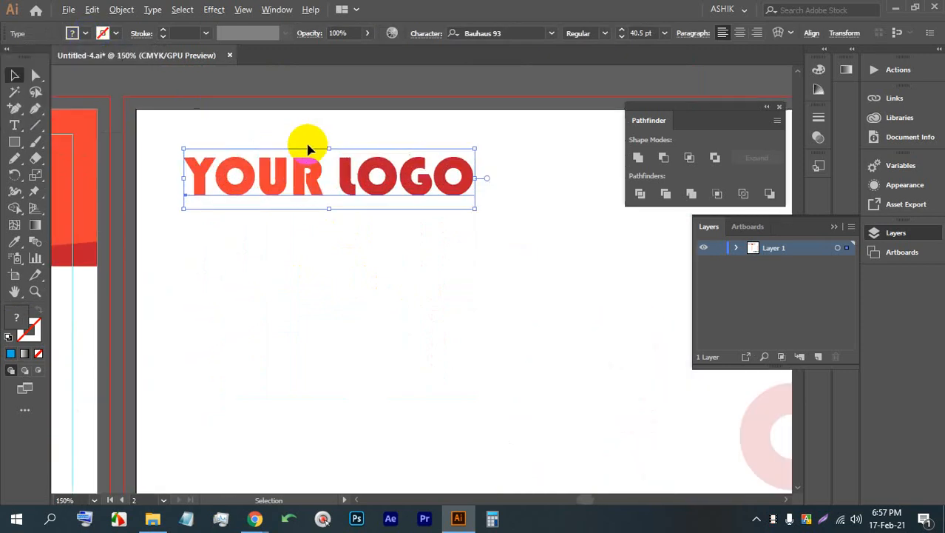
double_click(353, 175)
key("ctrl+a")
left_click(340, 177)
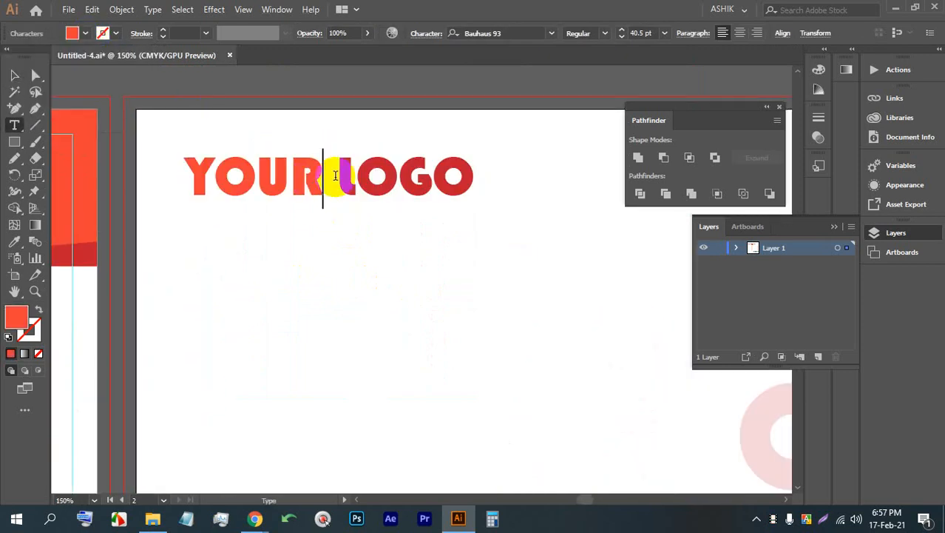
left_click_drag(330, 176, 126, 151)
left_click(373, 177)
left_click_drag(327, 178, 534, 174)
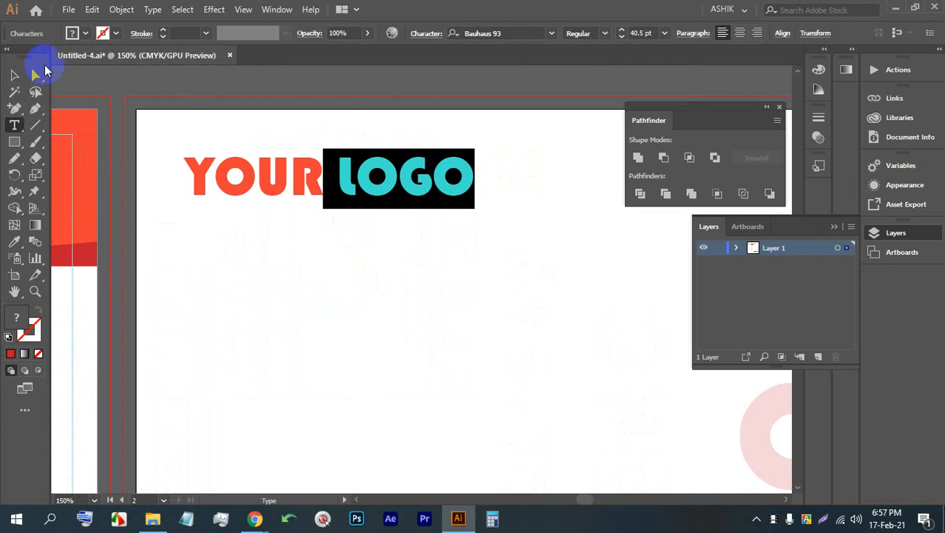
left_click(83, 34)
left_click(34, 64)
left_click(83, 89)
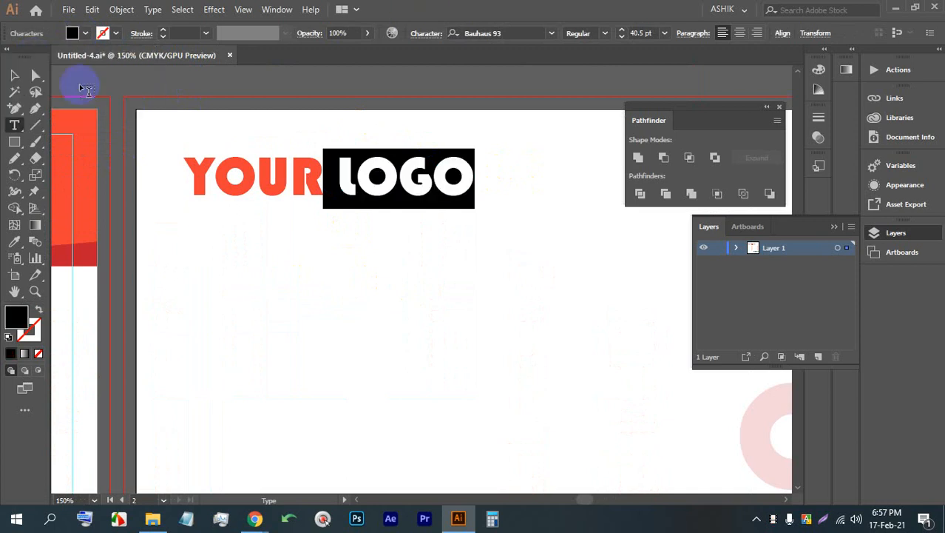
- Colour the word YOUR blue in the header logo and enlarge the whole logo text to about 46.64 pt
double_click(303, 184)
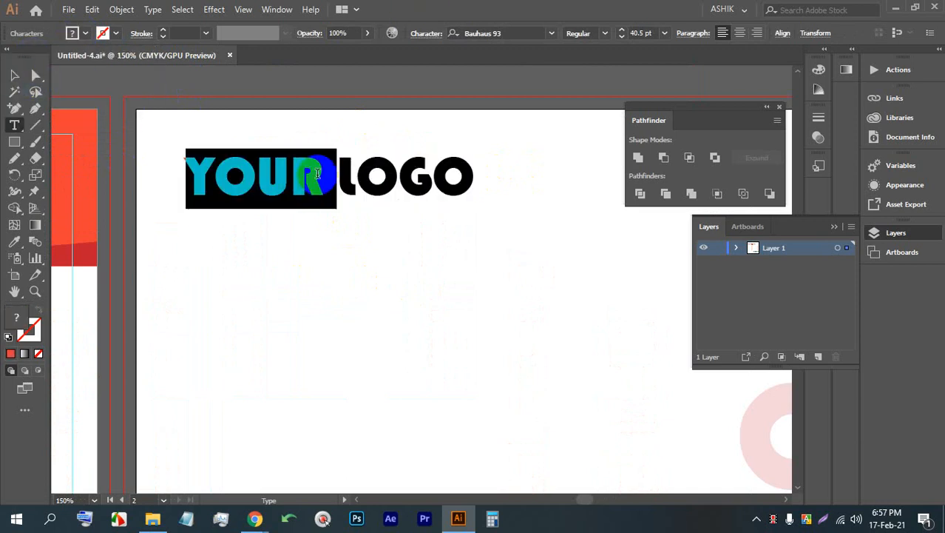
left_click(99, 36)
left_click(96, 66)
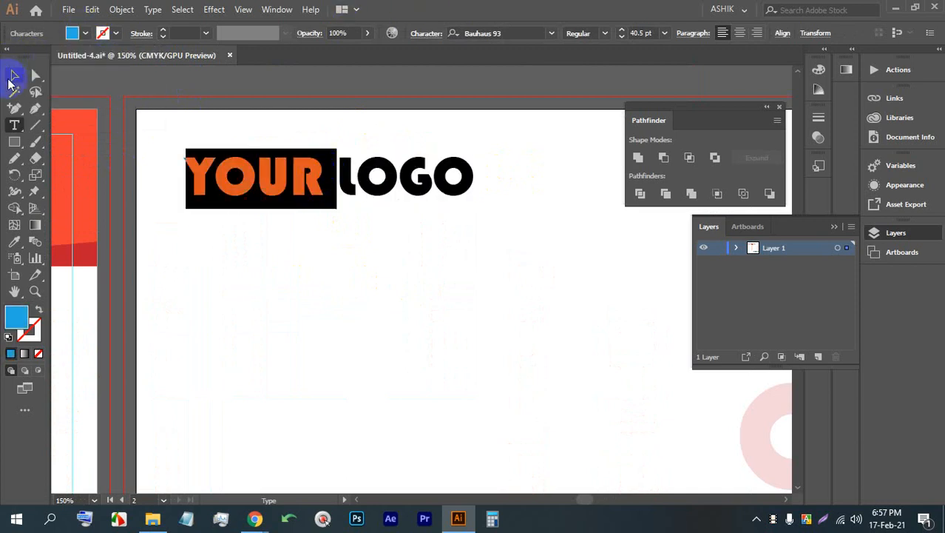
left_click(14, 74)
left_click(303, 332)
scroll(117, 209, "down", 1)
left_click(265, 187)
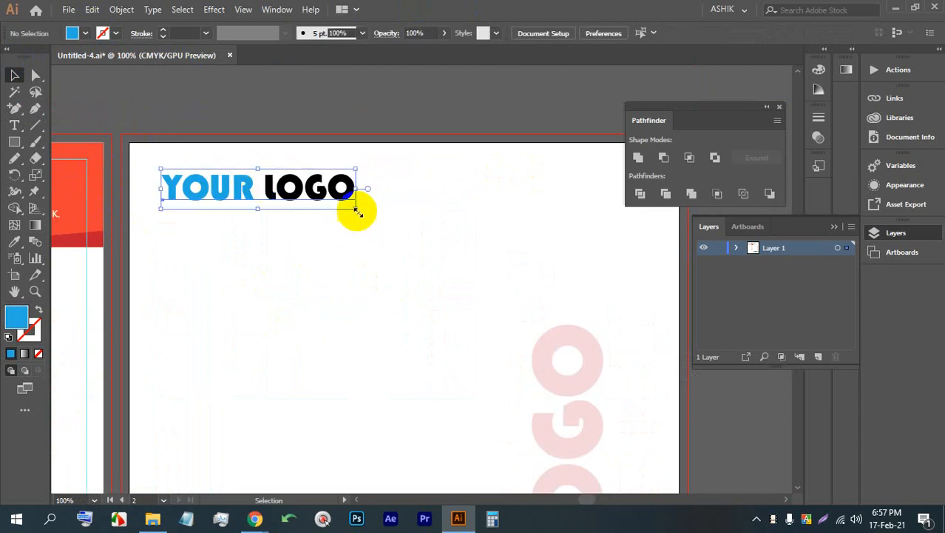
left_click_drag(355, 208, 383, 223)
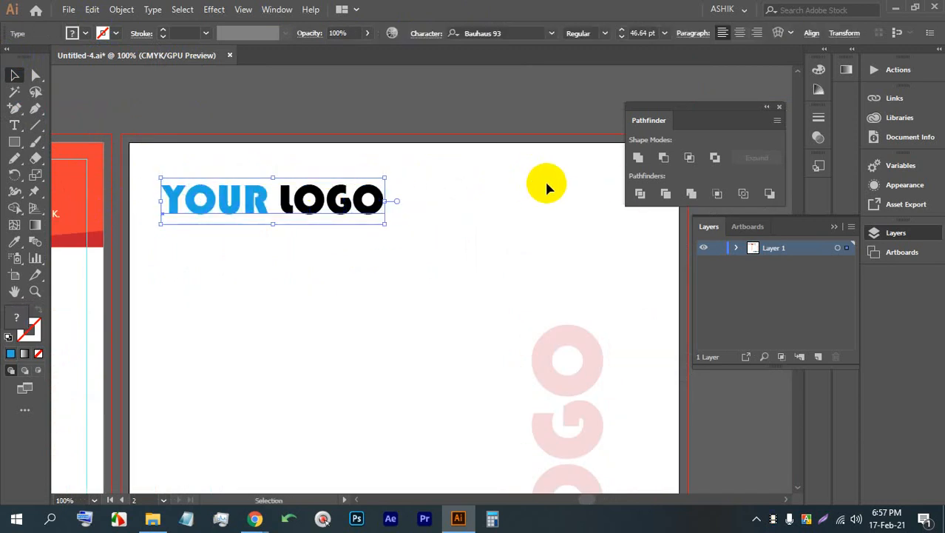
- Fill the white phone, web and location contact details in the second artboard's upper-right corner with black
scroll(478, 193, "down", 3)
scroll(484, 186, "down", 1)
scroll(495, 190, "up", 1)
scroll(525, 211, "right", 3)
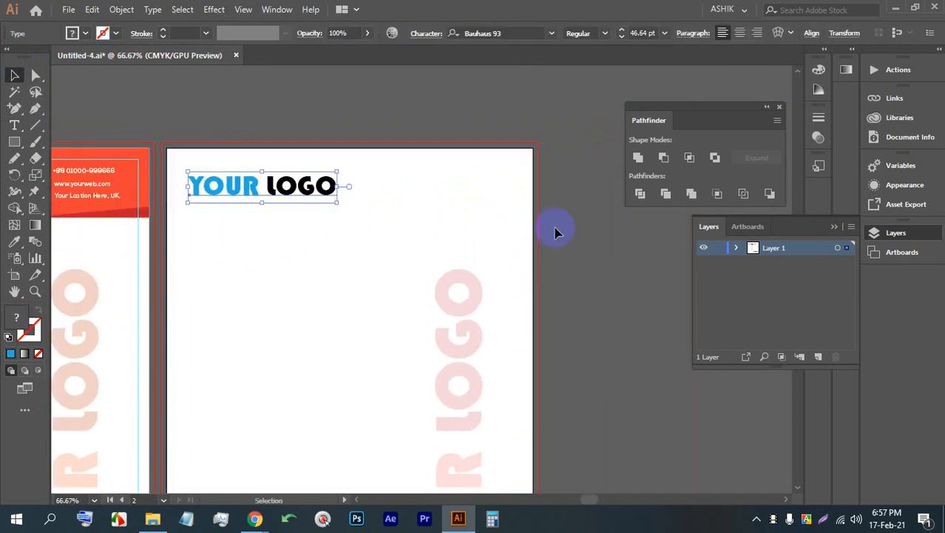
left_click_drag(557, 231, 374, 105)
left_click(85, 34)
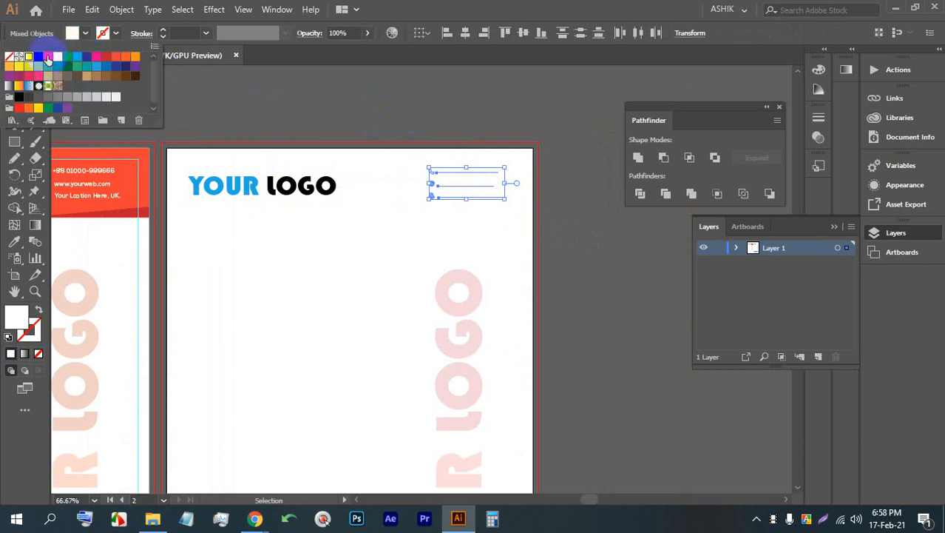
left_click(38, 58)
left_click(458, 130)
scroll(453, 157, "down", 1)
scroll(453, 161, "down", 1)
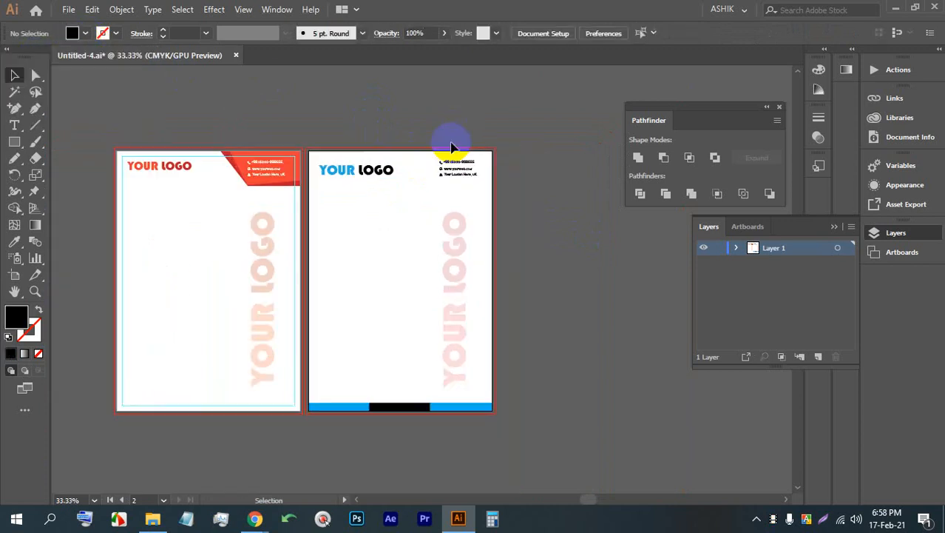
- Duplicate the blue-and-black A4 artboard with its artwork, placing the copy to its right
scroll(415, 177, "right", 3)
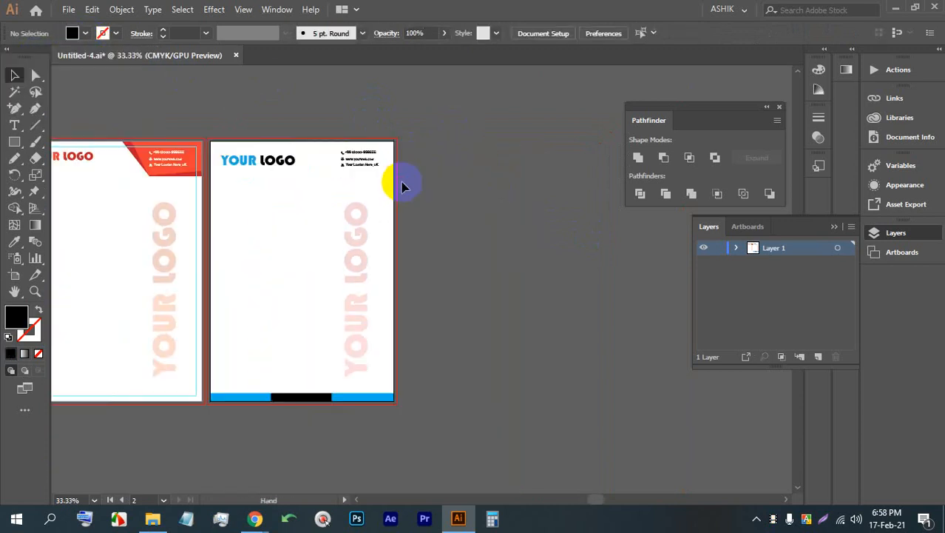
scroll(477, 198, "up", 1)
scroll(433, 194, "down", 1)
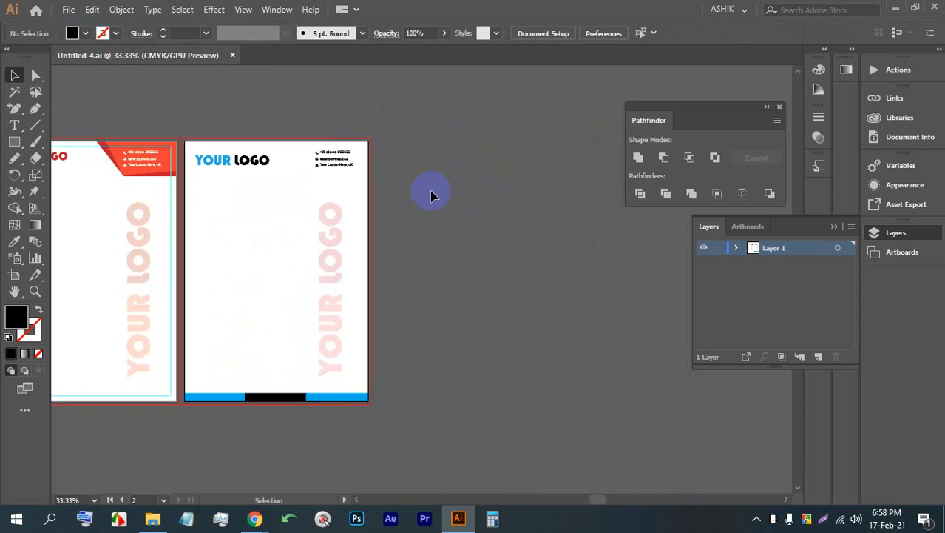
scroll(370, 211, "right", 2)
left_click(14, 274)
left_click_drag(238, 247, 409, 232)
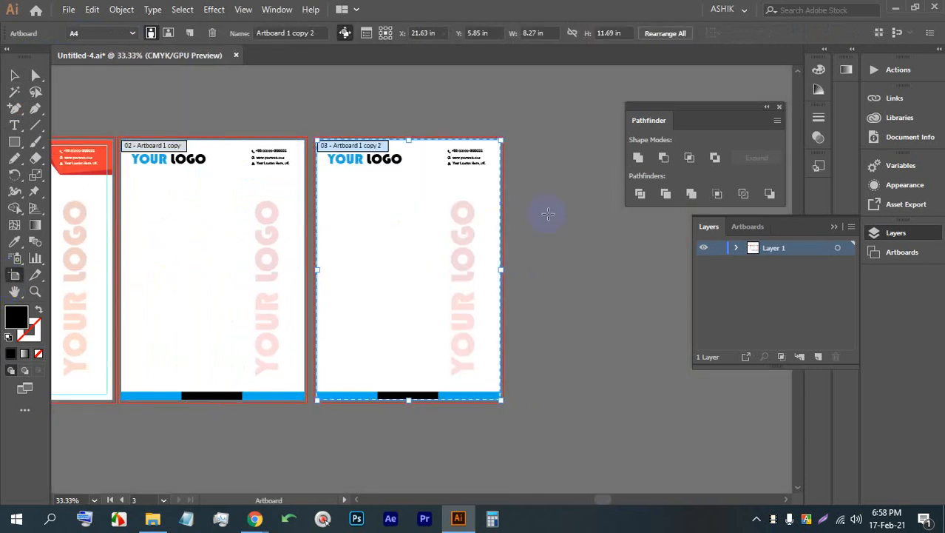
scroll(531, 211, "up", 1)
left_click_drag(532, 211, 463, 227)
left_click(504, 218)
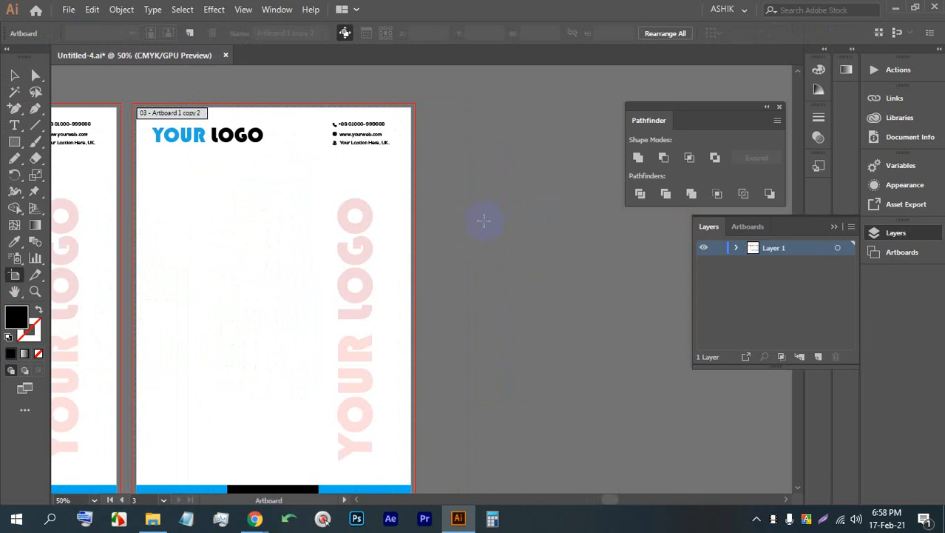
- On the third artboard, lower the contact details slightly and move the logo to the upper-right corner above them
left_click(14, 74)
left_click(222, 133)
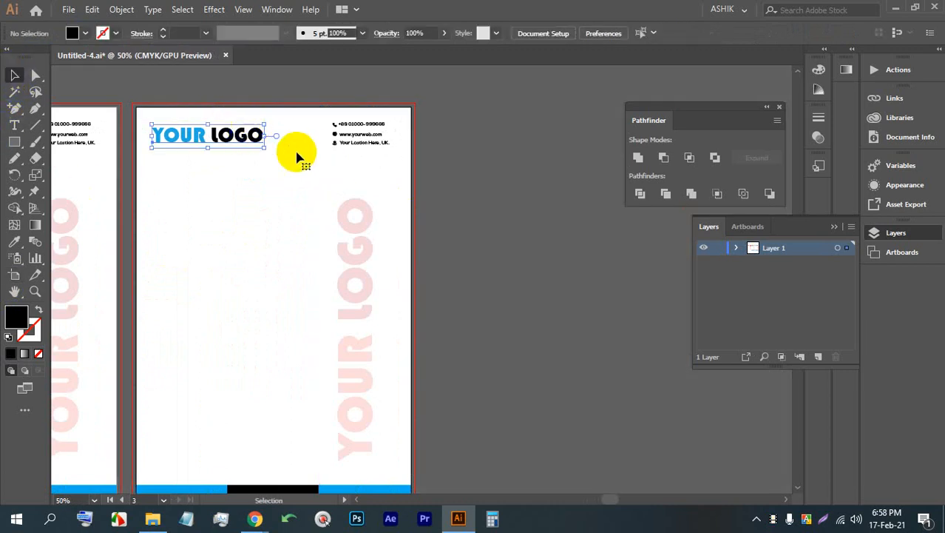
left_click(296, 156)
left_click_drag(203, 132, 204, 128)
mouse_move(355, 161)
left_mouse_down()
mouse_move(331, 114)
mouse_move(359, 129)
mouse_move(369, 152)
left_mouse_up()
left_click_drag(190, 132, 360, 129)
scroll(370, 129, "up", 2)
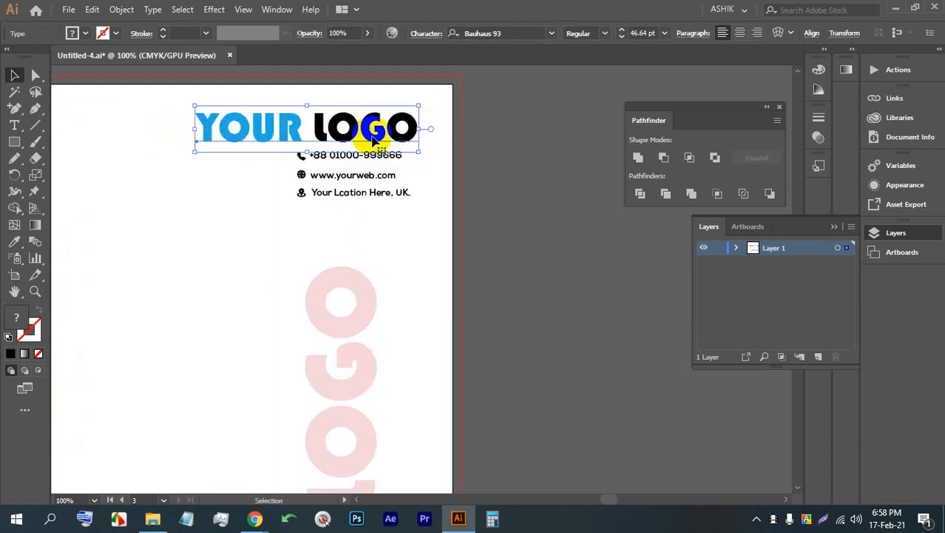
- Shift the third artboard's logo and contact details together slightly toward the page's right edge
left_click(396, 194)
left_click_drag(416, 234, 254, 128)
left_click_drag(322, 132, 335, 133)
left_click(527, 161)
scroll(528, 161, "down", 3)
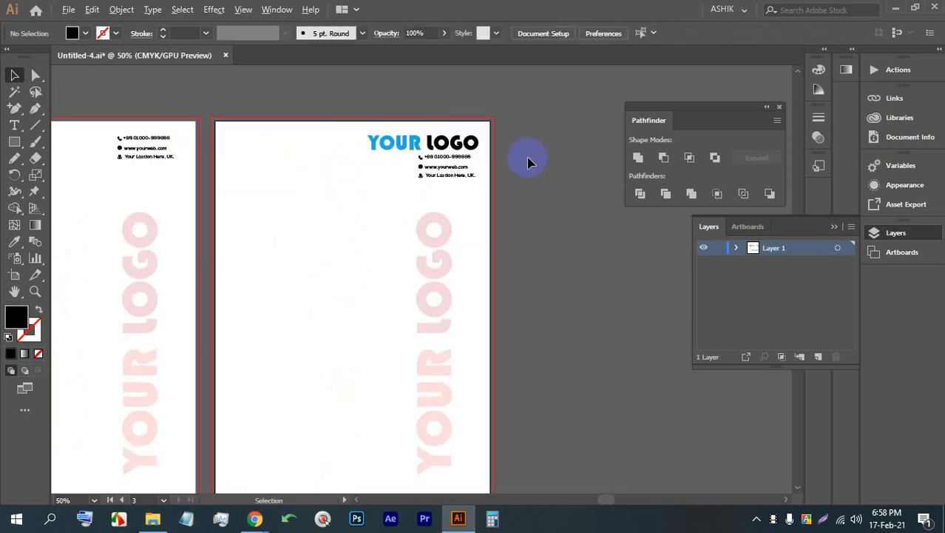
scroll(418, 173, "up", 1)
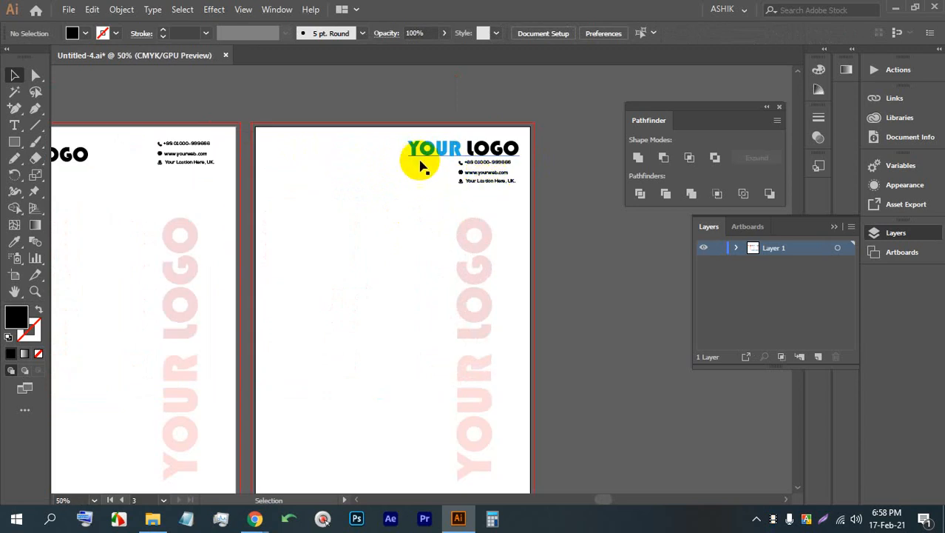
scroll(316, 151, "down", 2)
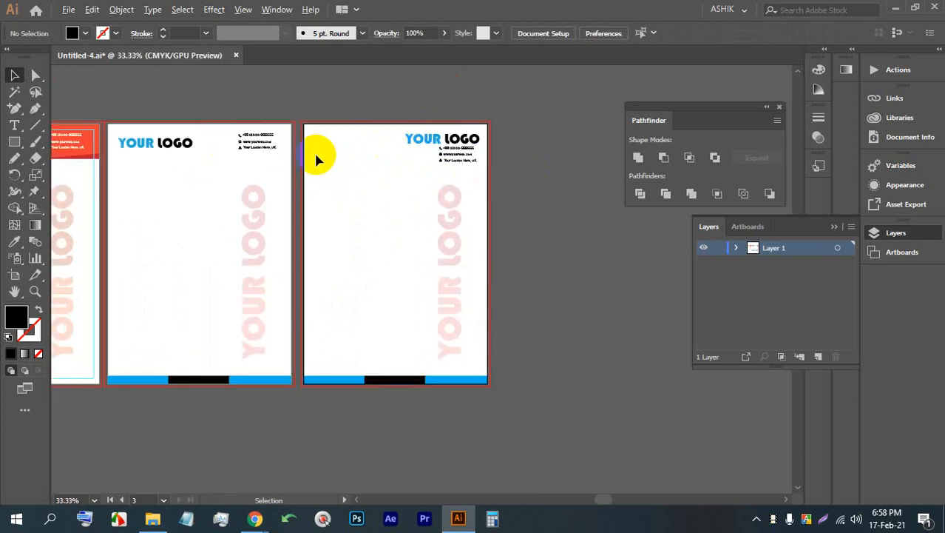
- Add a text line reading "Date:" followed by a row of dots beneath the second artboard's contact details
scroll(279, 144, "up", 4)
scroll(321, 211, "up", 2)
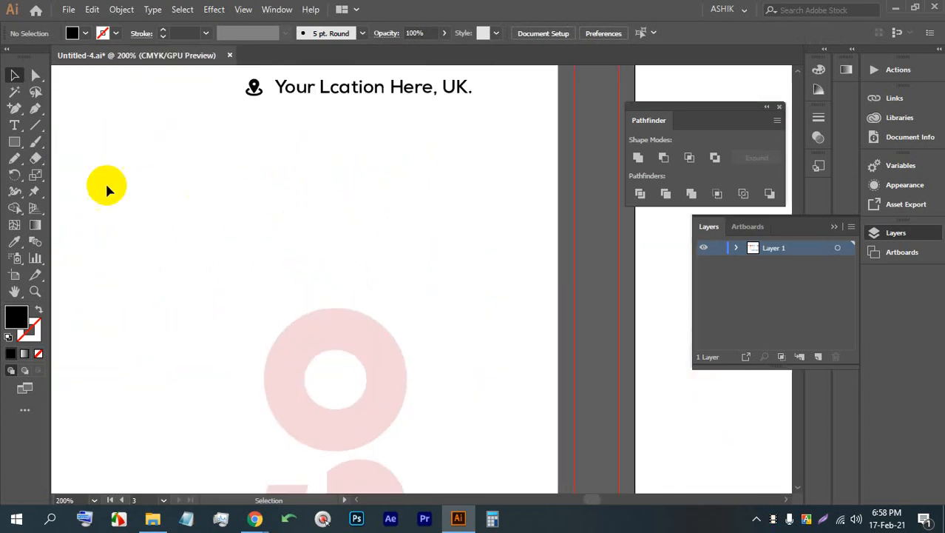
left_click(16, 130)
left_click(295, 231)
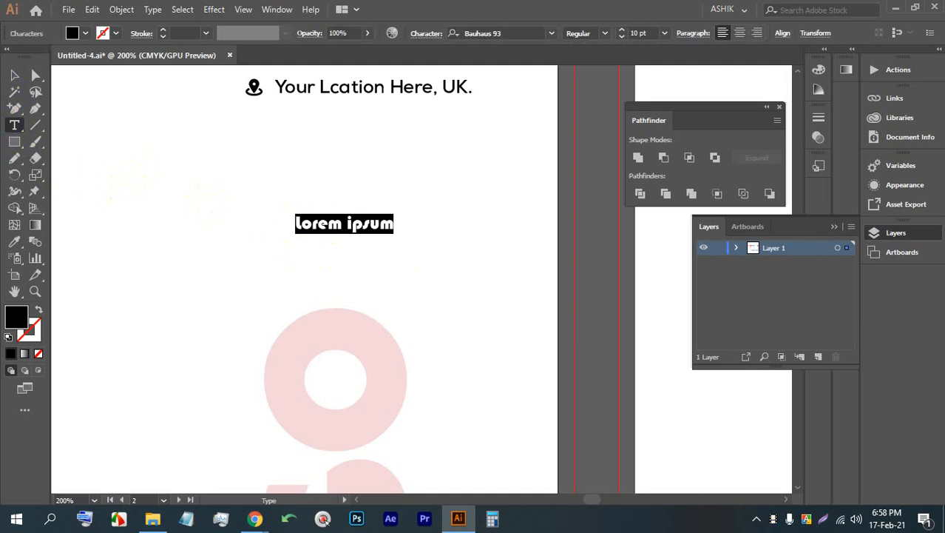
type("Da")
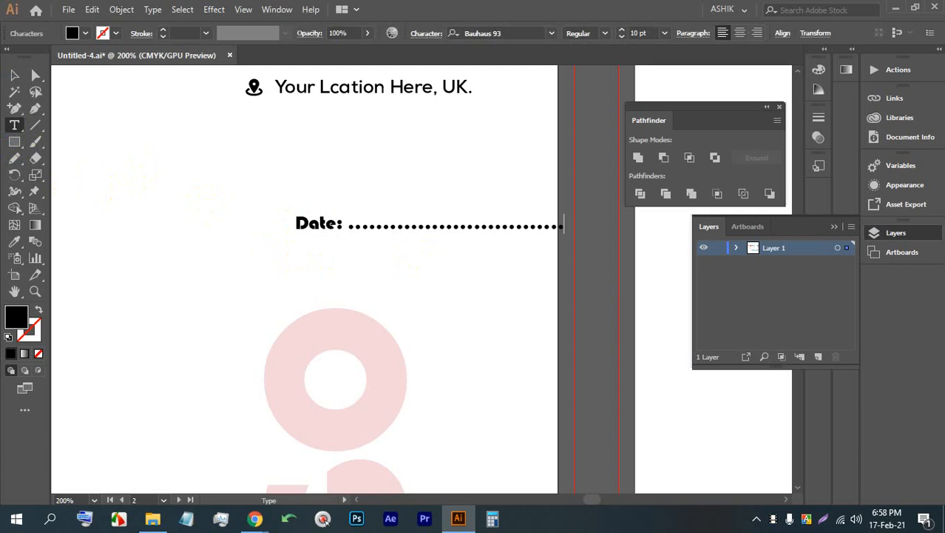
left_click(14, 75)
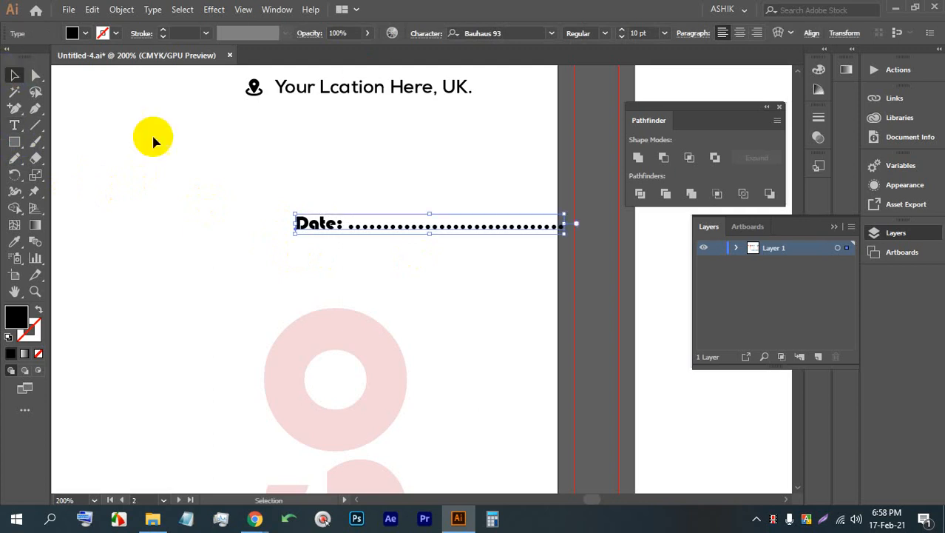
- Set the date line's font to Nexa and move it slightly down, just above the watermark
left_click(550, 35)
left_click(566, 123)
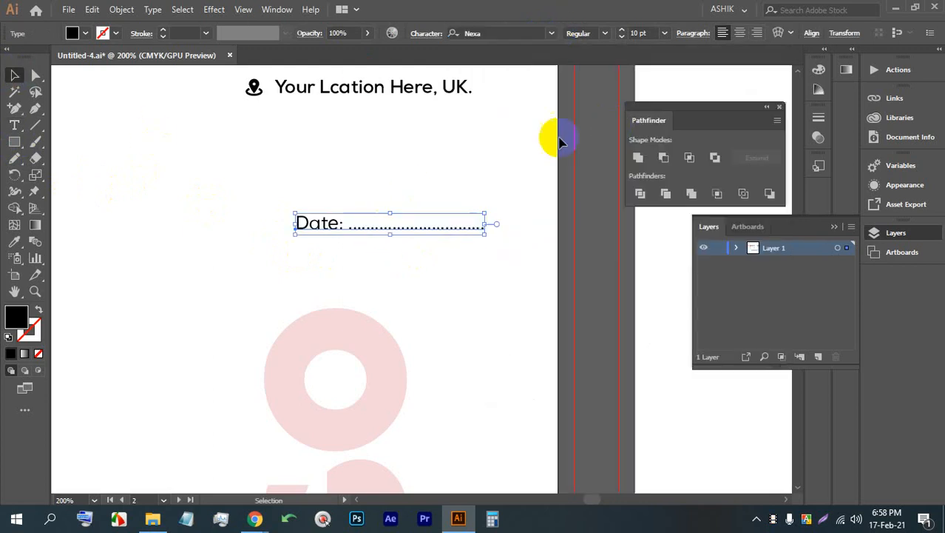
left_click_drag(310, 225, 312, 239)
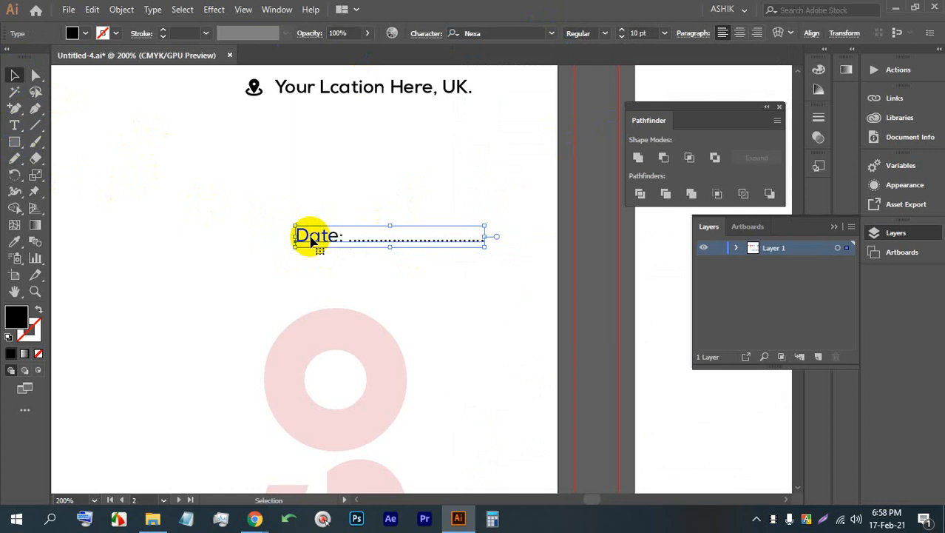
scroll(303, 210, "down", 1)
scroll(300, 209, "down", 2)
left_click(322, 222)
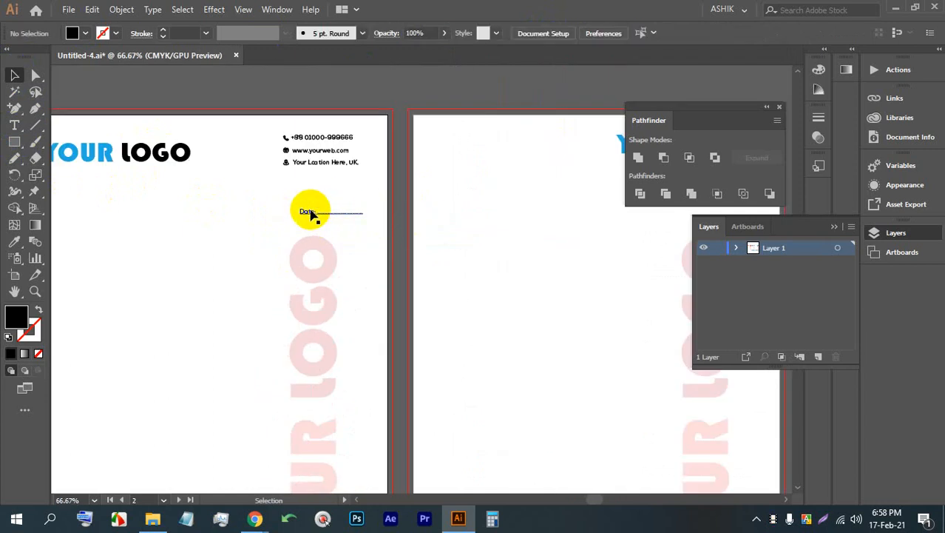
left_click(311, 214)
scroll(386, 211, "down", 2)
left_click(434, 252)
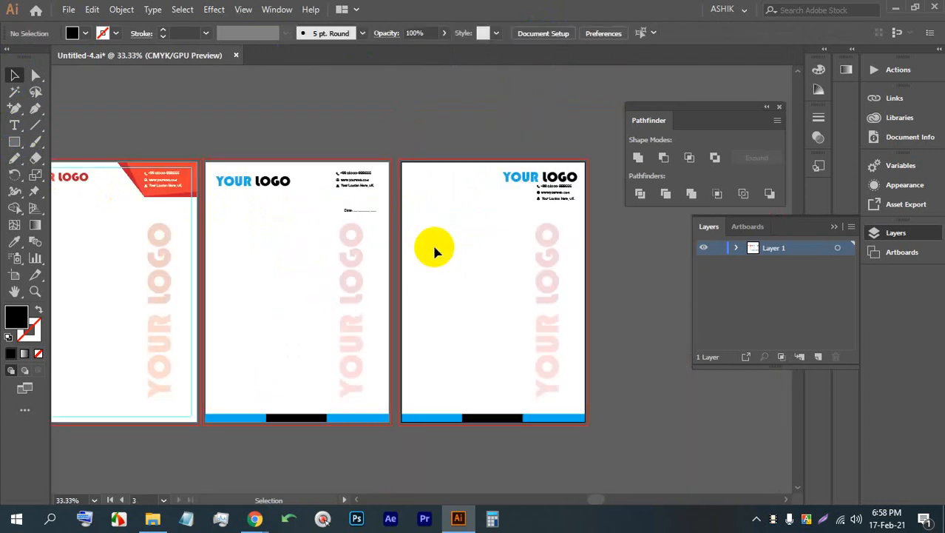
scroll(371, 211, "up", 4)
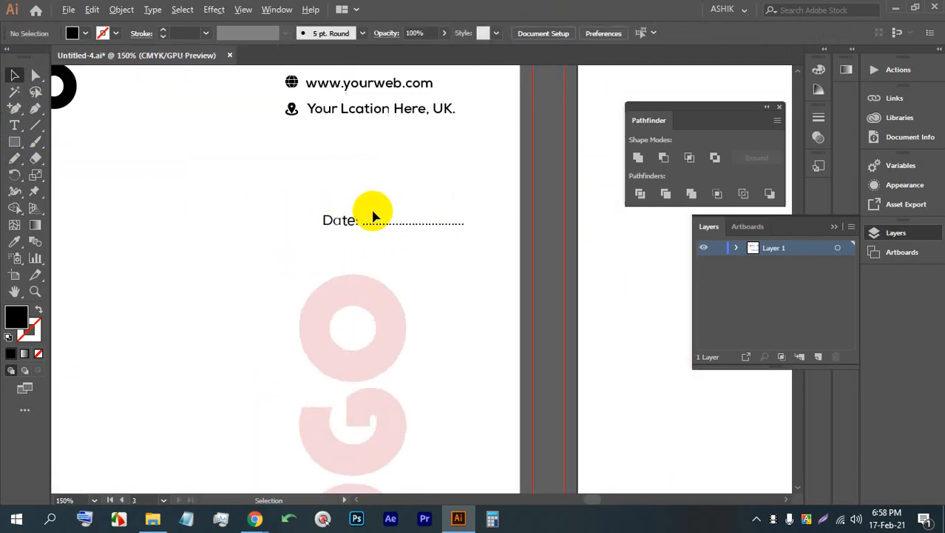
scroll(332, 217, "down", 4)
- Duplicate the third artboard with its artwork and place the copy just beyond it as a fourth artboard
scroll(318, 185, "right", 3)
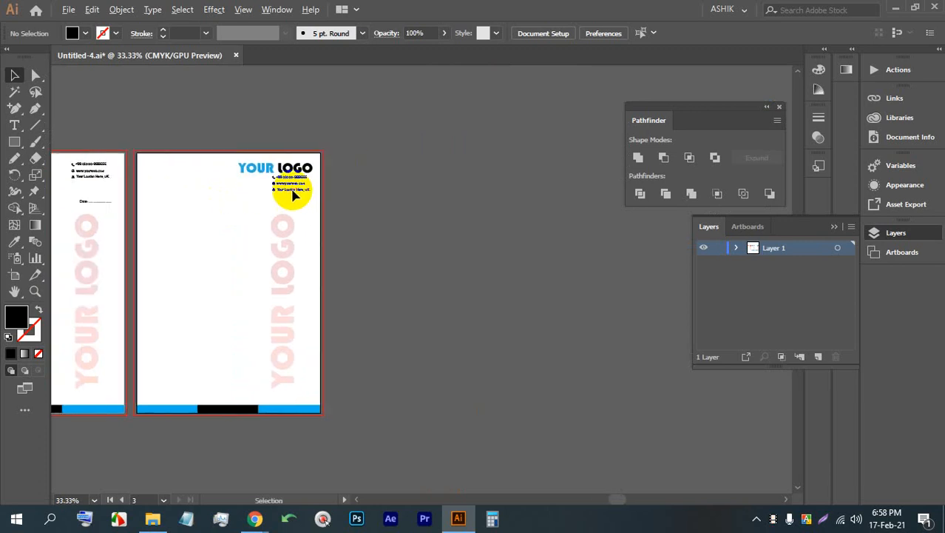
scroll(295, 191, "up", 1)
left_click(10, 278)
scroll(101, 232, "down", 3)
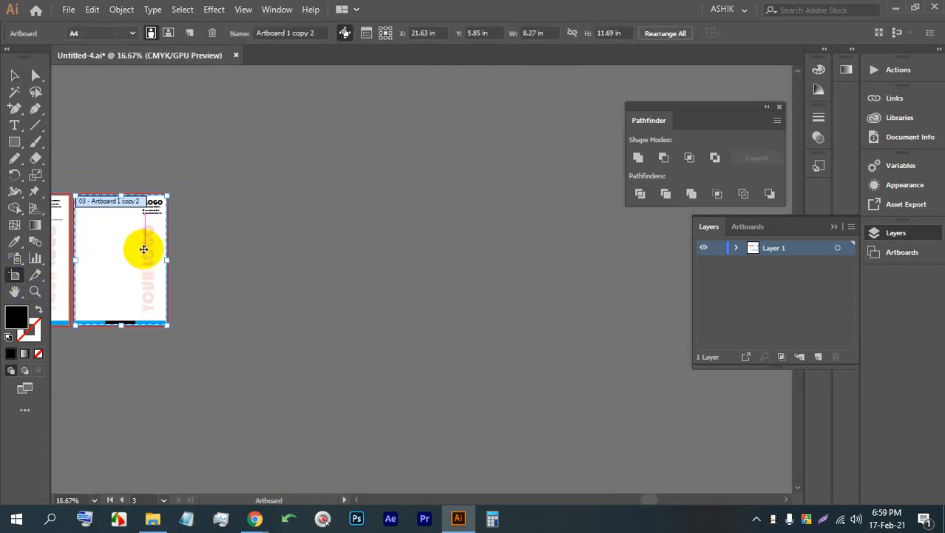
left_click_drag(144, 250, 232, 247)
scroll(186, 198, "up", 3)
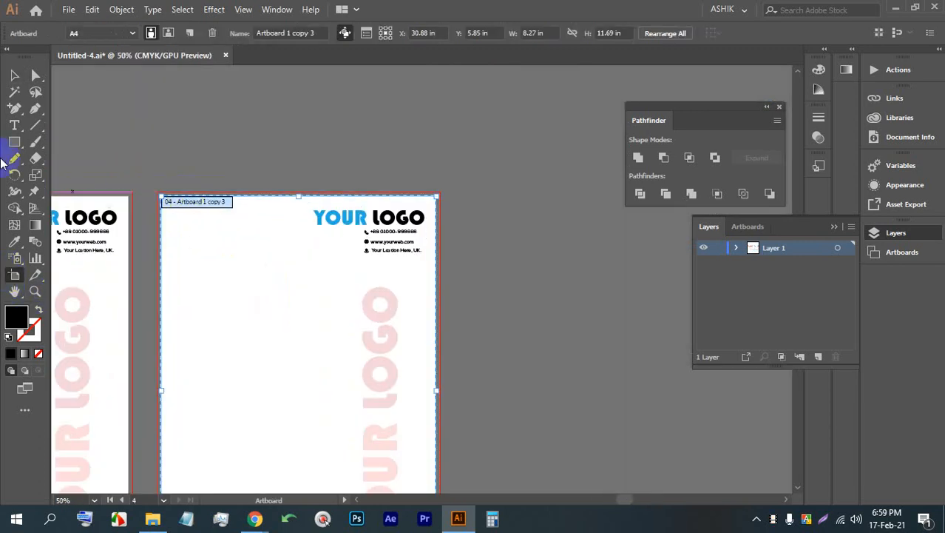
- Lock the vertical watermark on the fourth artboard
left_click(13, 76)
left_click_drag(371, 262, 388, 312)
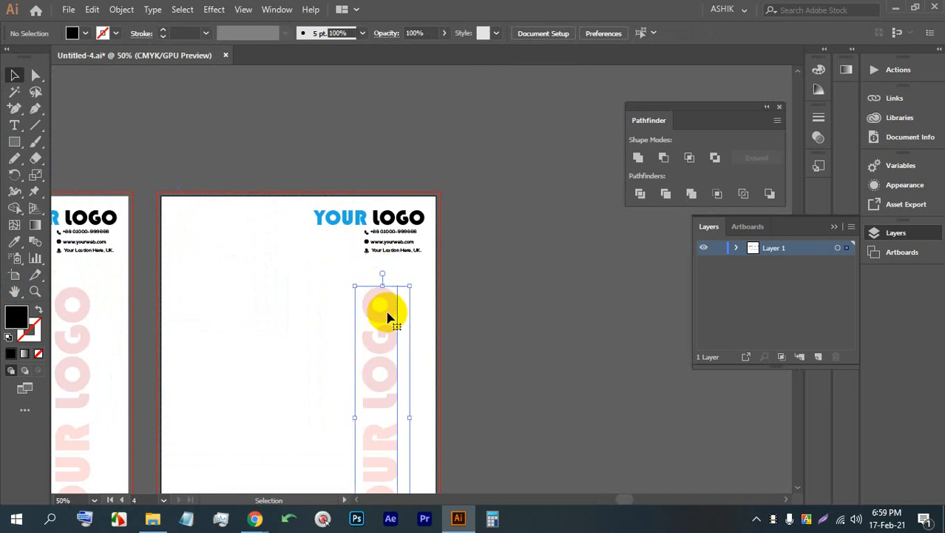
key("ctrl+2")
- Try to move the fourth artboard's logo and ungrouped contact details toward the page centre and align them horizontally by their centres
left_click_drag(347, 214, 272, 218)
left_click(465, 33)
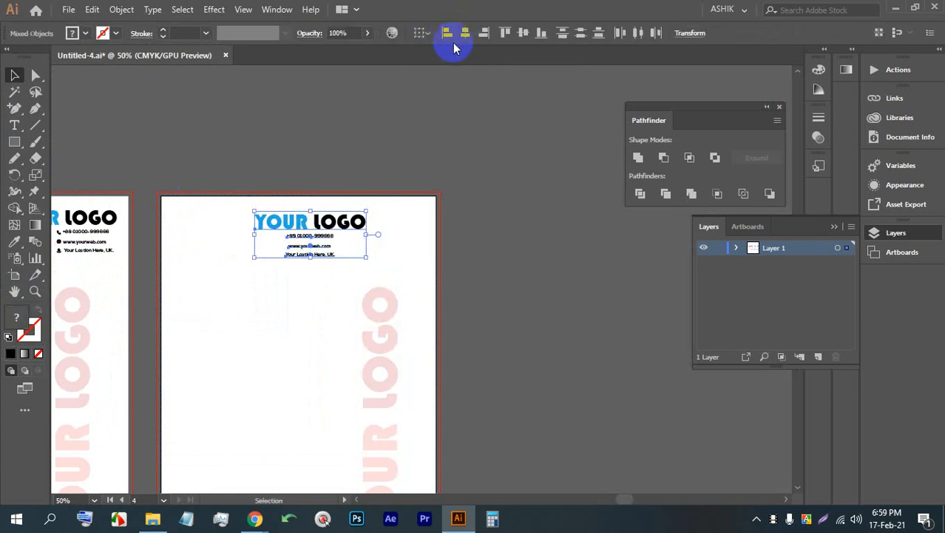
left_click(304, 271)
scroll(309, 254, "up", 2)
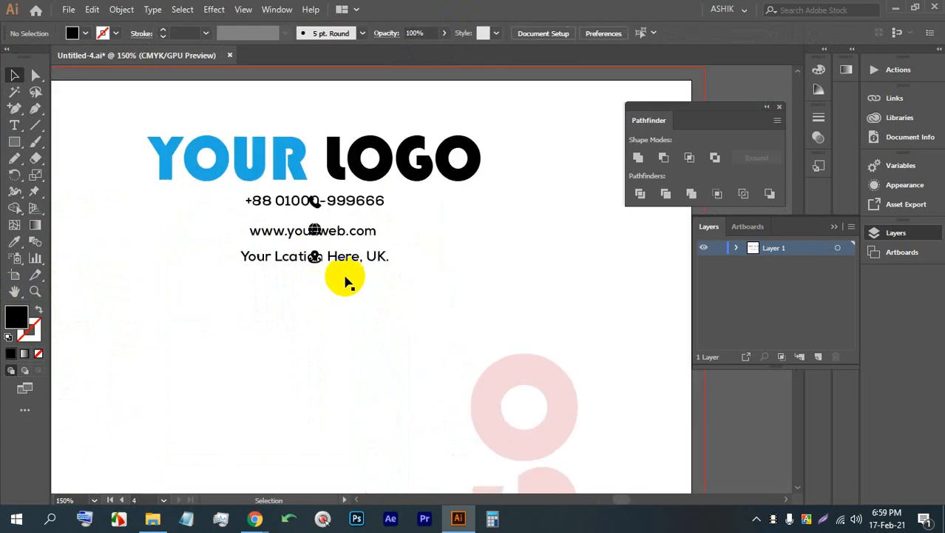
key("ctrl+z")
key("ctrl+z")
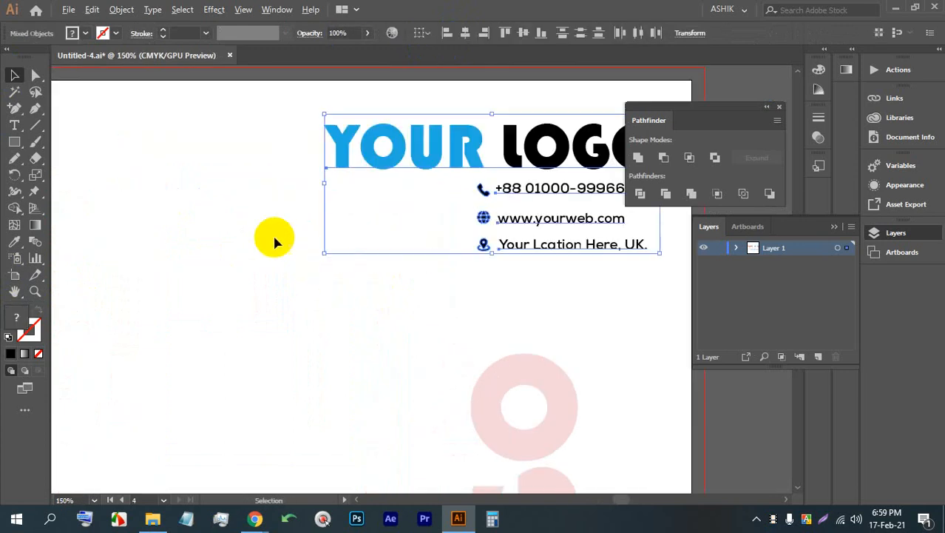
- Group each contact icon with its matching text line on the fourth artboard: location, website and phone
scroll(272, 233, "down", 2)
left_click(409, 255)
scroll(409, 256, "up", 2)
left_click(311, 245)
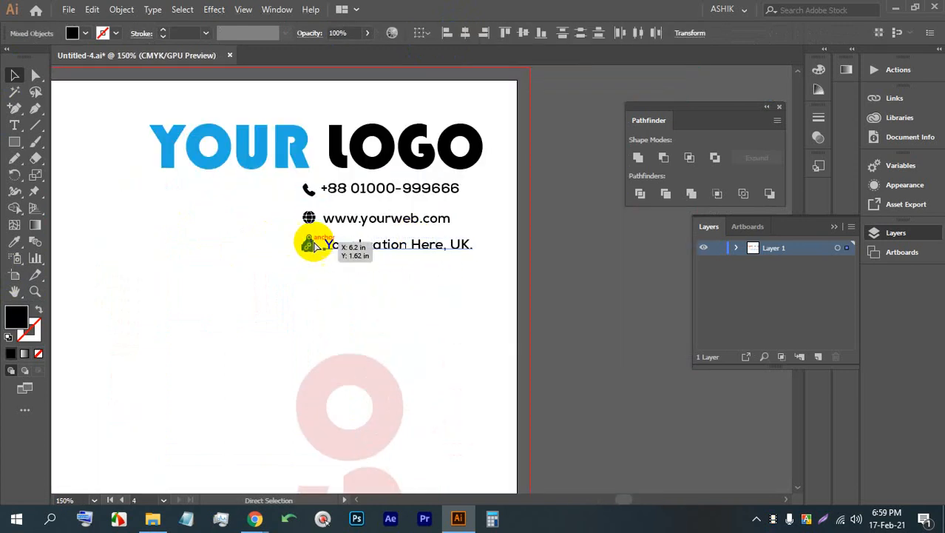
left_click(480, 222)
left_click_drag(271, 214, 330, 226)
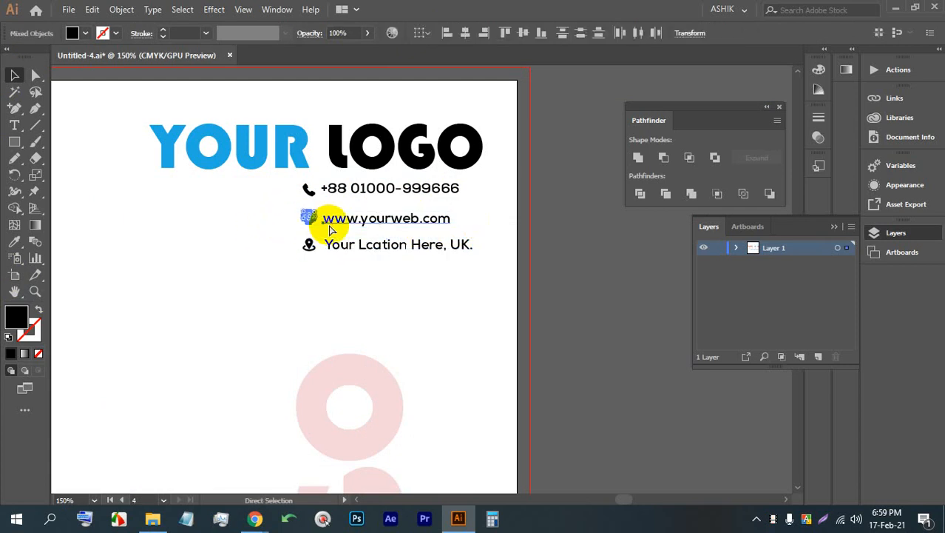
key("ctrl+g")
left_click_drag(259, 188, 336, 187)
key("ctrl+g")
- Centre-align the three contact groups with the logo horizontally, then move them together to the top middle of the fourth page
left_click_drag(376, 275, 301, 189)
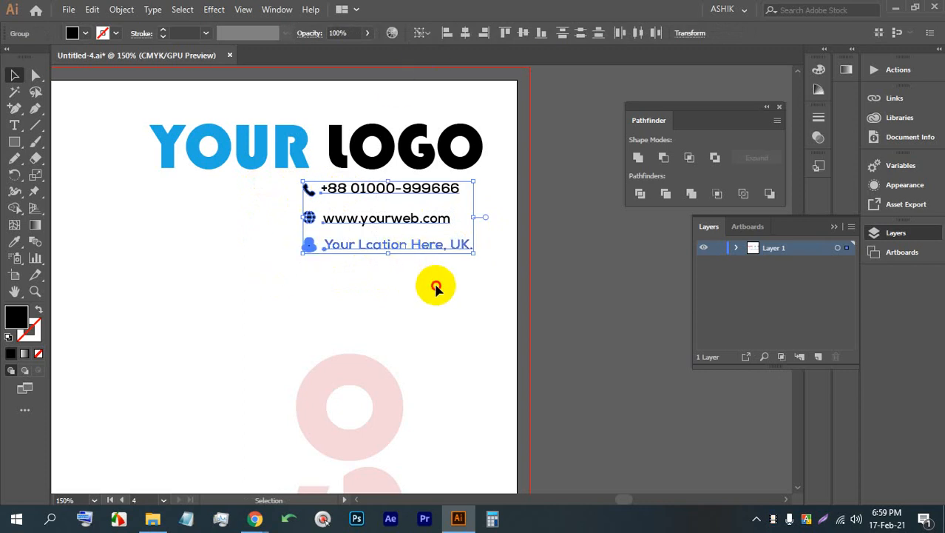
left_click_drag(437, 289, 309, 100)
left_click(469, 35)
scroll(475, 65, "down", 3)
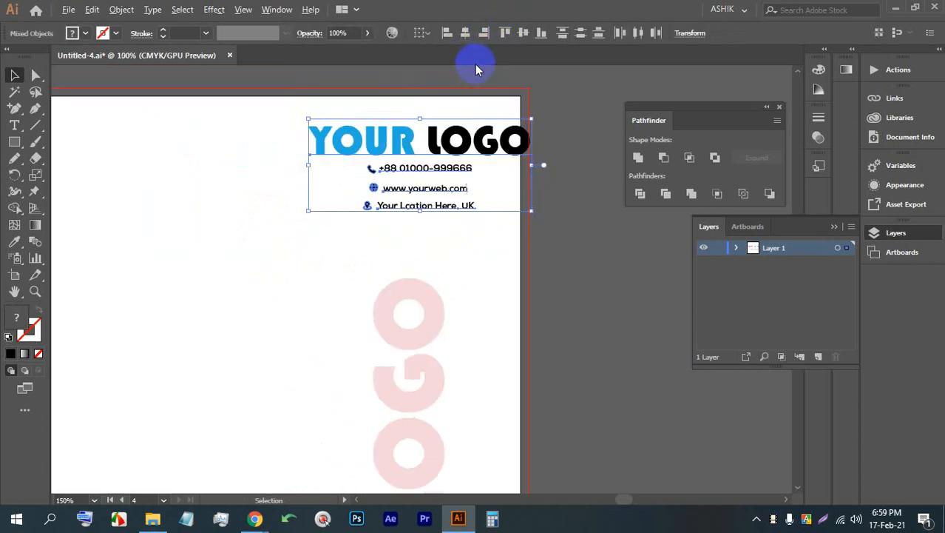
left_click_drag(454, 119, 363, 121)
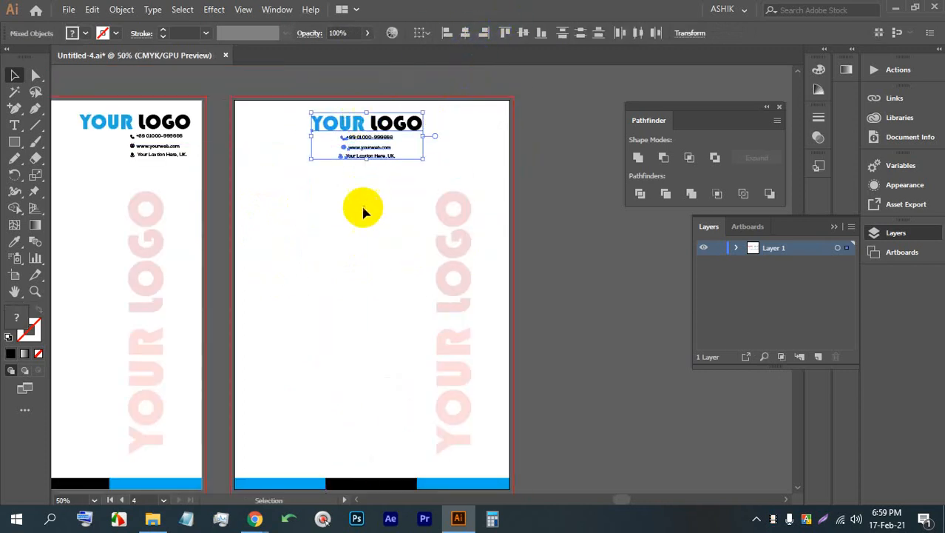
left_click(365, 207)
- Nudge the website line up and distribute the three contact lines evenly by their vertical centres
scroll(366, 207, "up", 2)
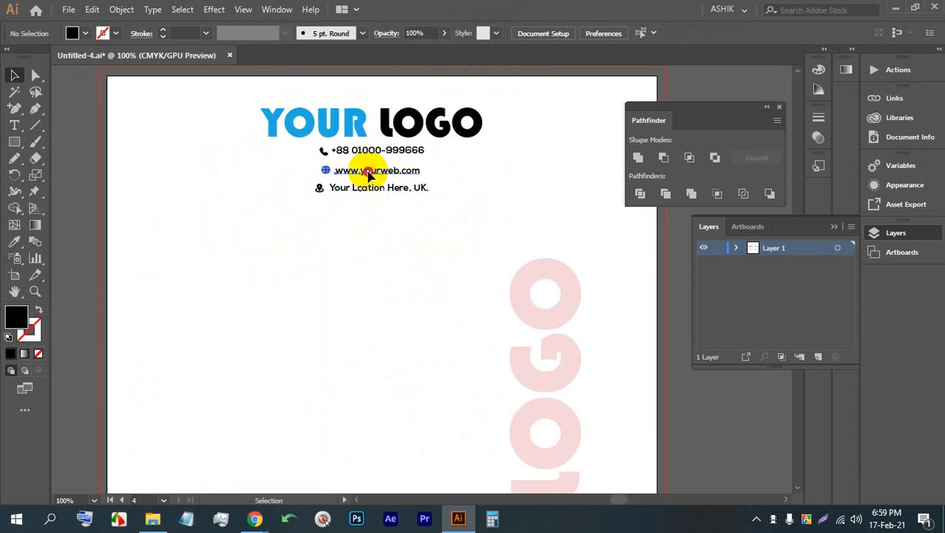
left_click_drag(368, 171, 368, 168)
left_click_drag(396, 216, 329, 136)
left_click_drag(442, 215, 323, 152)
left_click(578, 34)
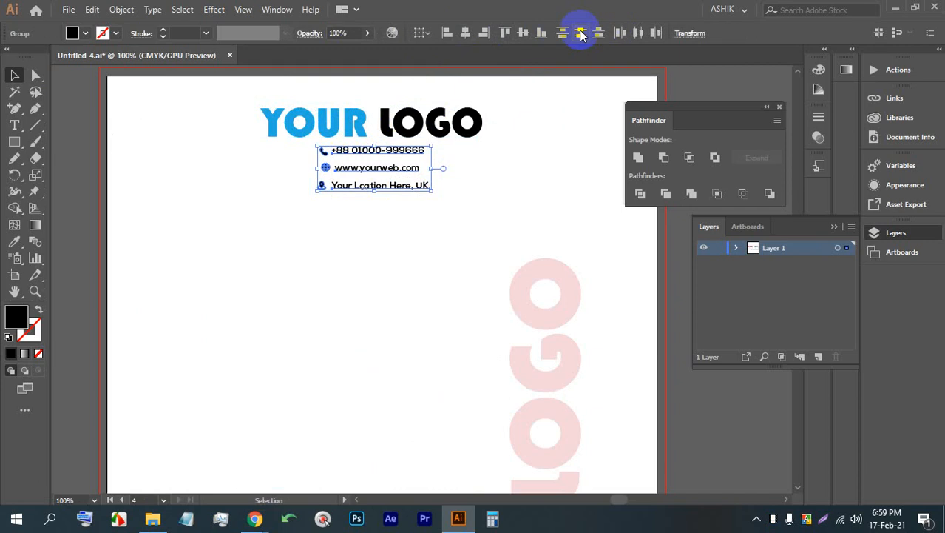
left_click_drag(428, 237, 259, 100)
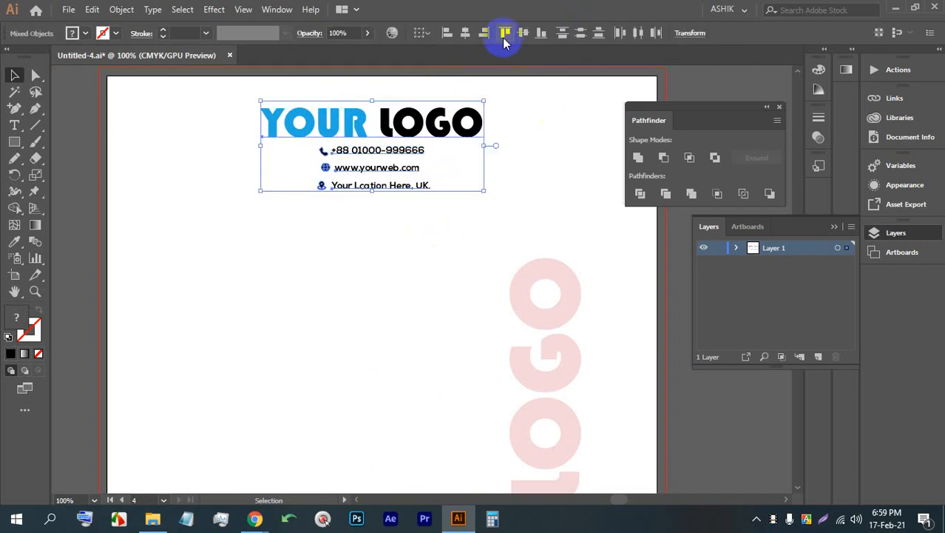
scroll(335, 142, "down", 1)
left_click(481, 172)
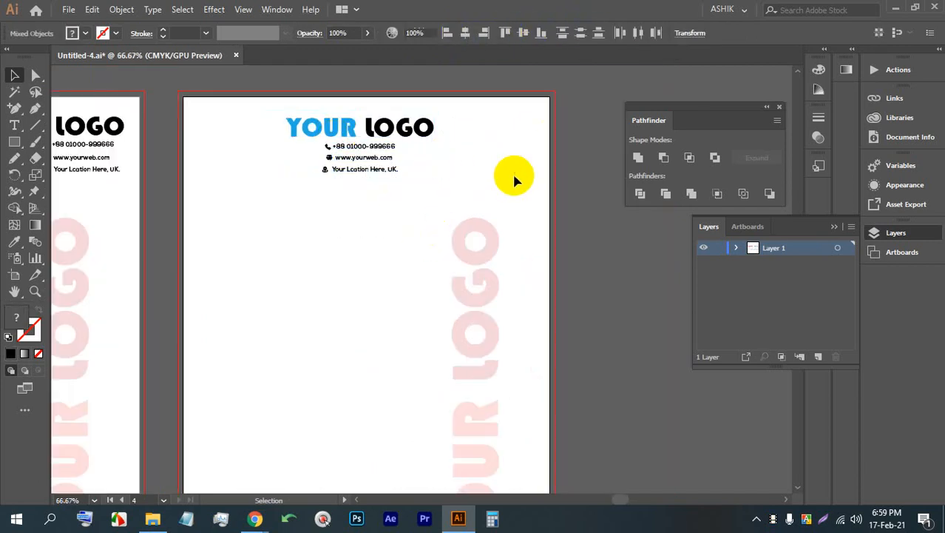
scroll(344, 143, "up", 1)
- Raise the logo, move the location line up, and distribute the contact lines vertically with tighter spacing
scroll(384, 210, "up", 3)
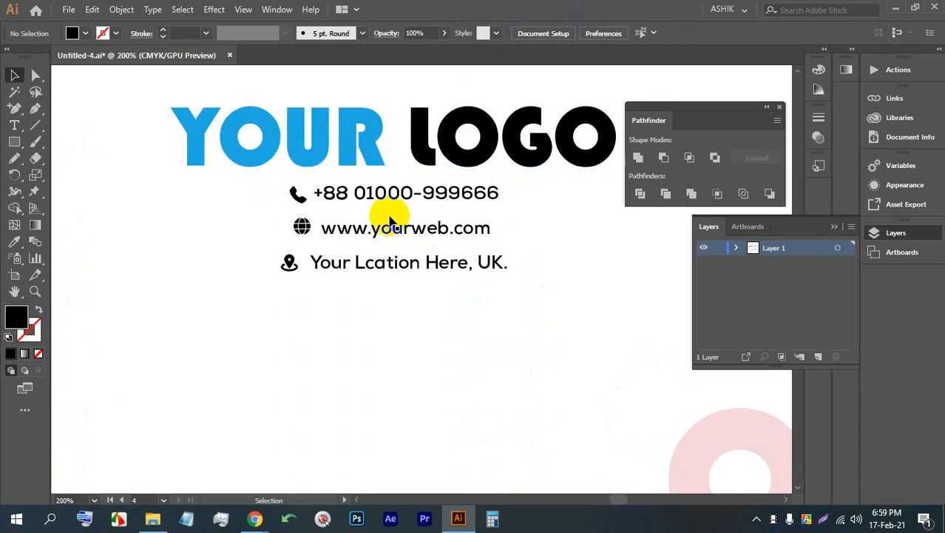
left_click_drag(394, 139, 394, 106)
left_click(430, 331)
left_click_drag(383, 267, 380, 255)
left_click_drag(445, 287, 349, 185)
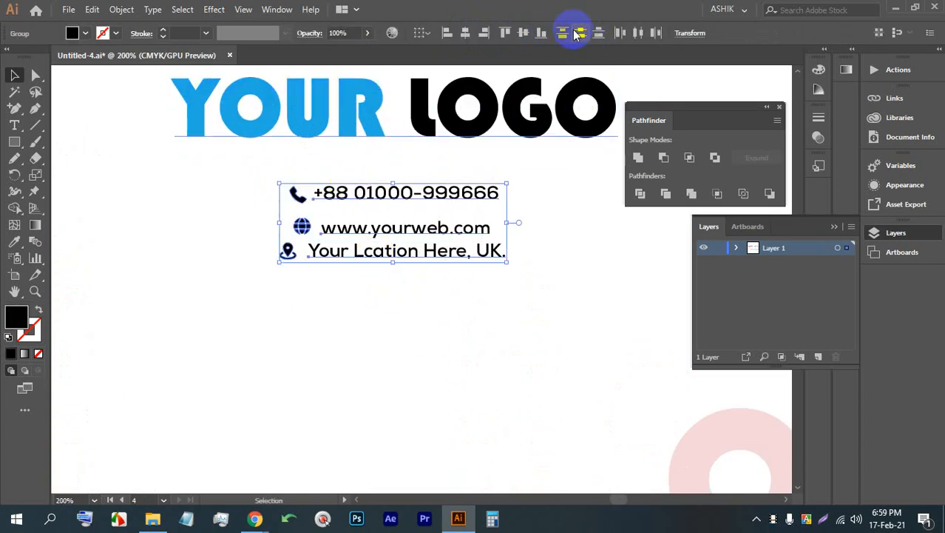
left_click(578, 33)
left_click(476, 292)
- Lower the fourth artboard's logo slightly so it sits closer to the contact details
scroll(340, 234, "down", 3)
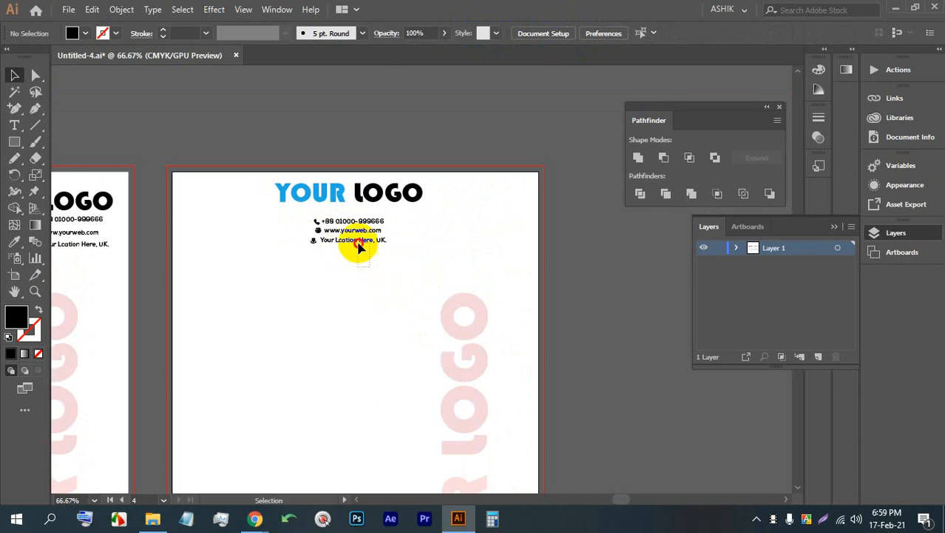
left_click(358, 246)
left_click_drag(386, 190, 386, 199)
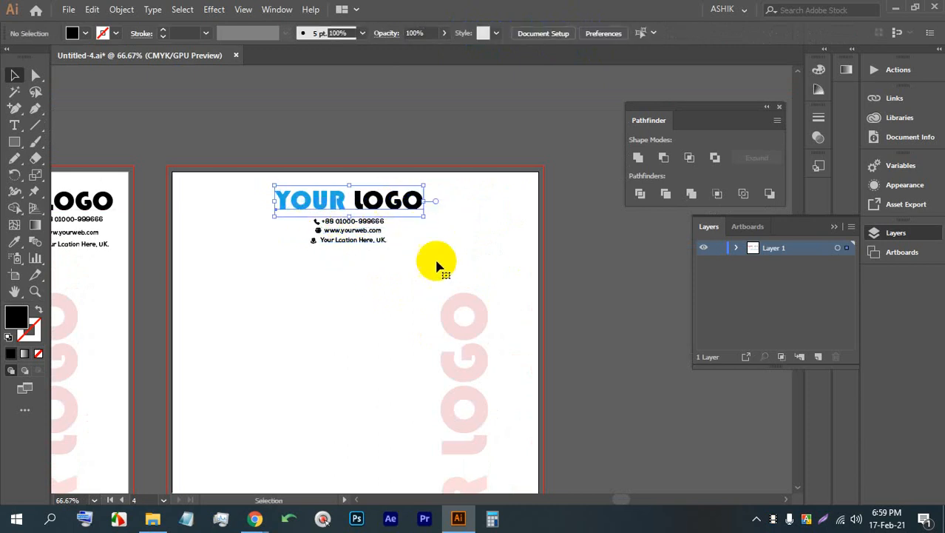
left_click(437, 266)
- Draw a thin black rectangle across the full page width beneath the fourth artboard's contact details
scroll(473, 281, "up", 1)
left_click(14, 142)
left_click_drag(140, 183, 254, 151)
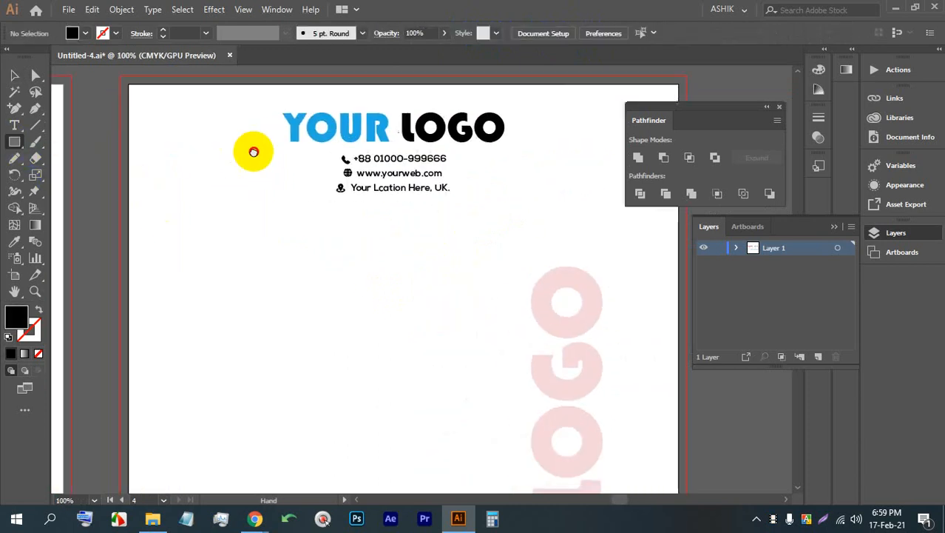
left_click_drag(135, 207, 678, 209)
left_click(779, 107)
scroll(583, 188, "up", 2)
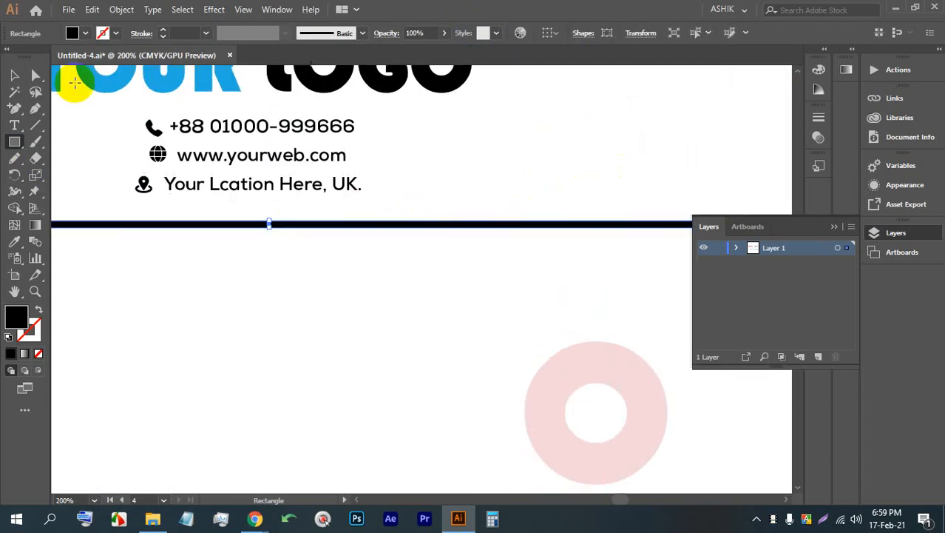
- Move the black divider bar up, closer to the location line
left_click(14, 74)
left_click(284, 239)
scroll(279, 235, "up", 3)
left_click(291, 211)
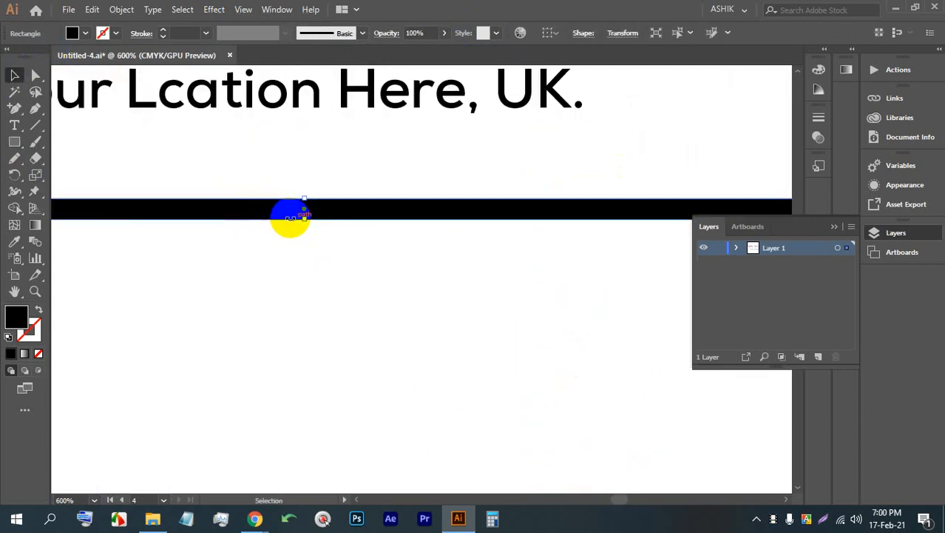
scroll(305, 213, "down", 3)
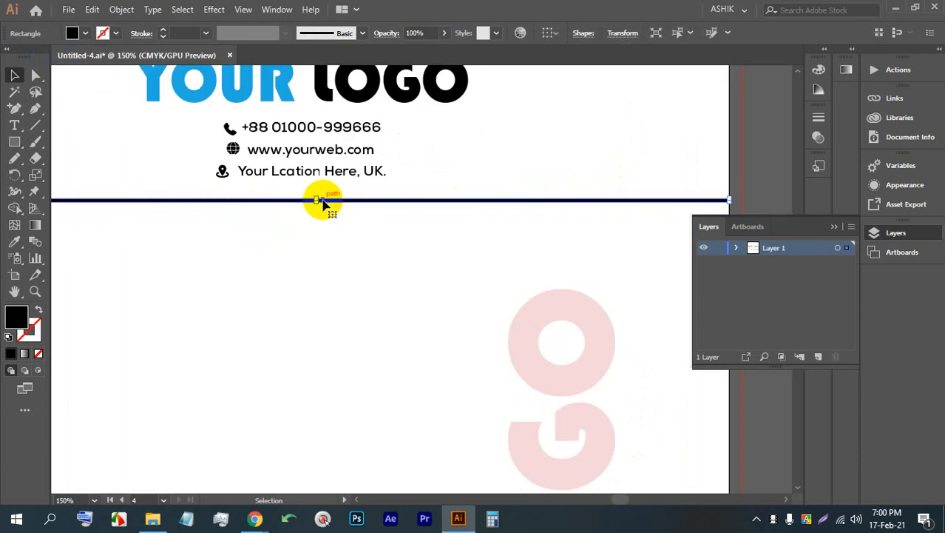
left_click_drag(322, 201, 321, 186)
scroll(341, 188, "down", 4)
scroll(342, 187, "down", 2)
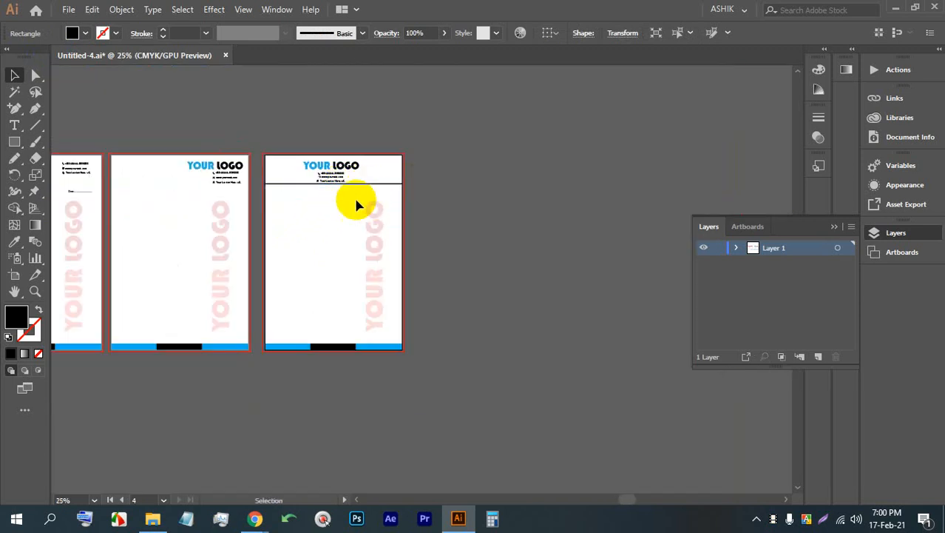
left_click(354, 195)
- Copy the second artboard's date line to the fourth artboard, below the divider near the page's right edge
left_click(84, 196)
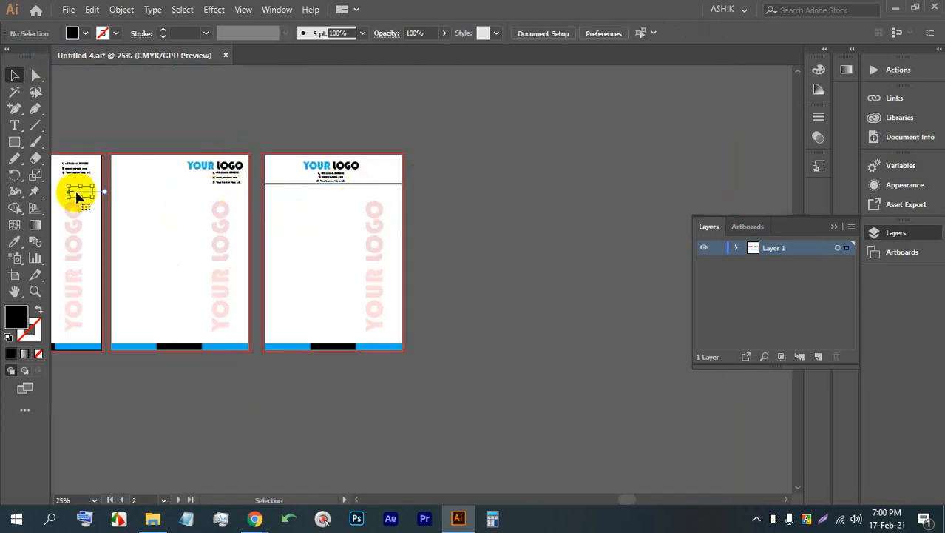
left_click_drag(83, 196, 380, 200)
scroll(373, 191, "up", 4)
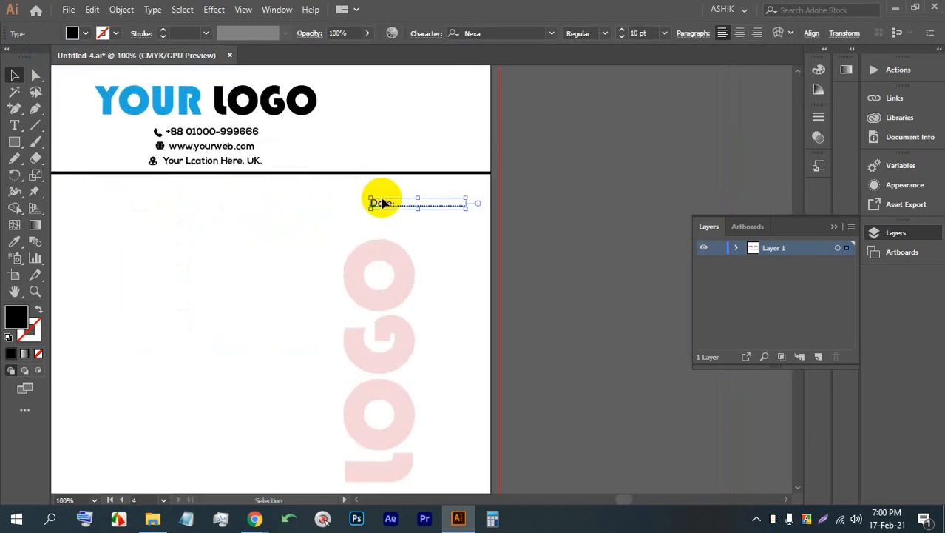
scroll(408, 210, "down", 3)
left_click(429, 264)
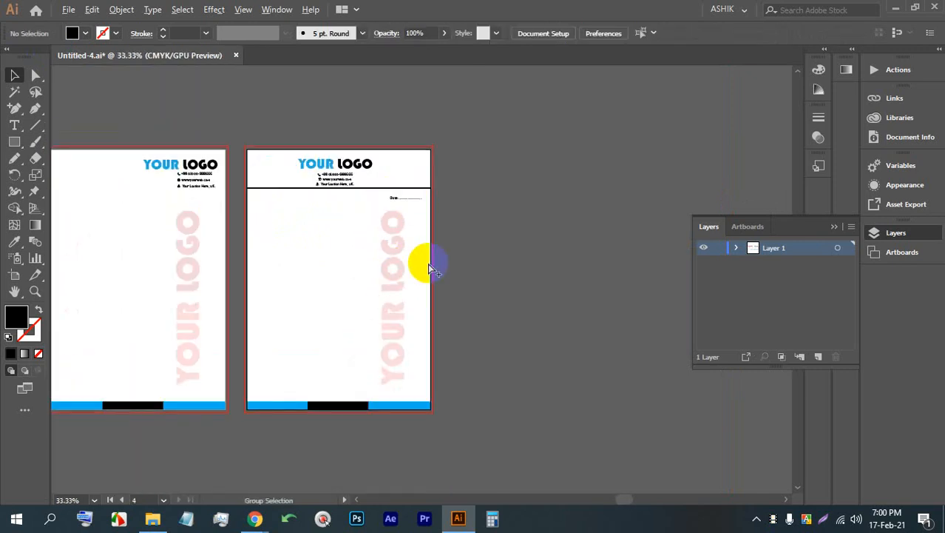
- Rotate the fourth artboard's watermark to a rising diagonal and place it around the middle of the page
left_click(401, 237)
left_click_drag(397, 210, 371, 271)
left_click(491, 269)
scroll(400, 250, "up", 2)
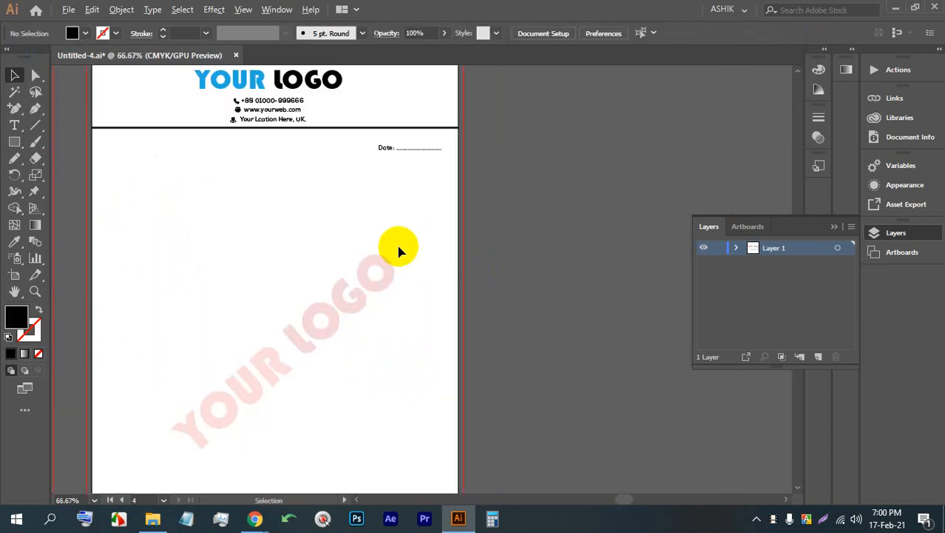
- Save the document and review the four letterhead variations side by side
scroll(382, 227, "down", 2)
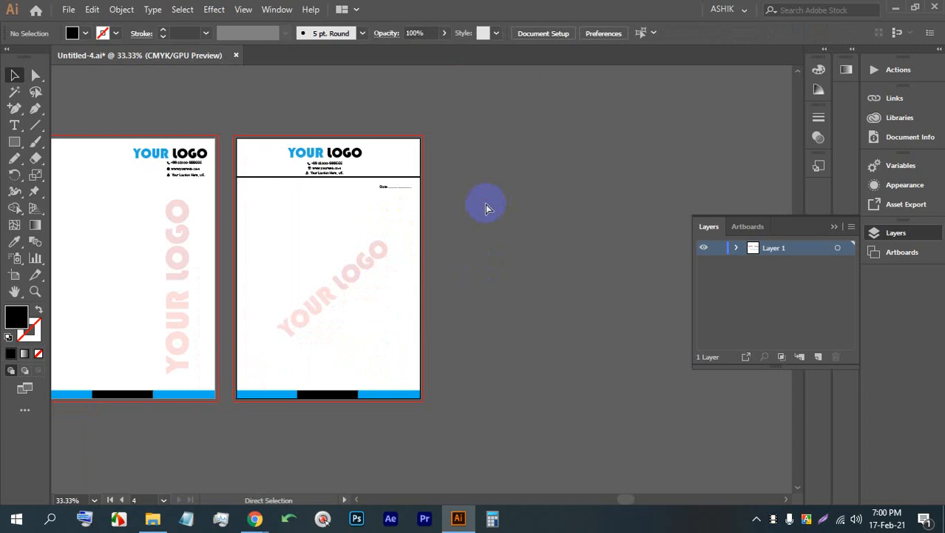
scroll(349, 210, "up", 2)
scroll(347, 187, "down", 2)
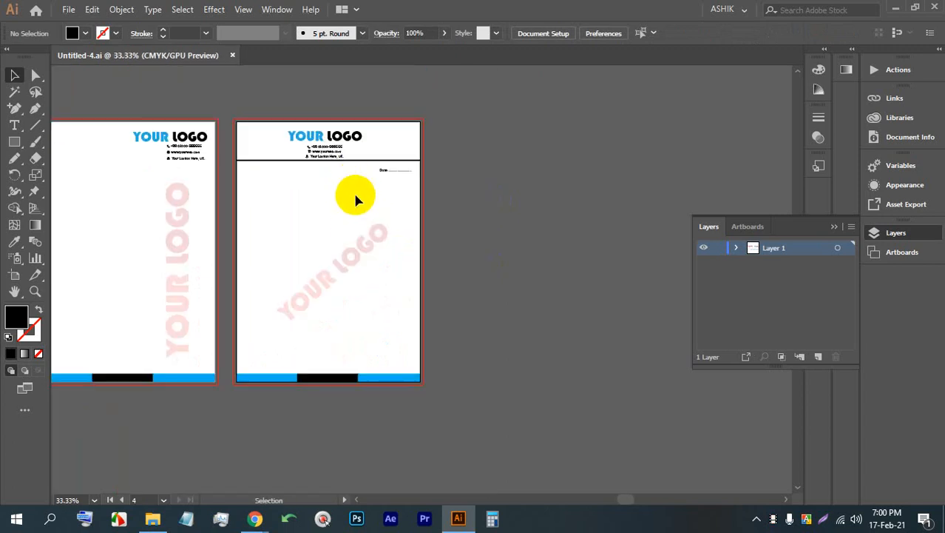
scroll(353, 194, "down", 2)
scroll(136, 198, "up", 1)
scroll(347, 200, "left", 3)
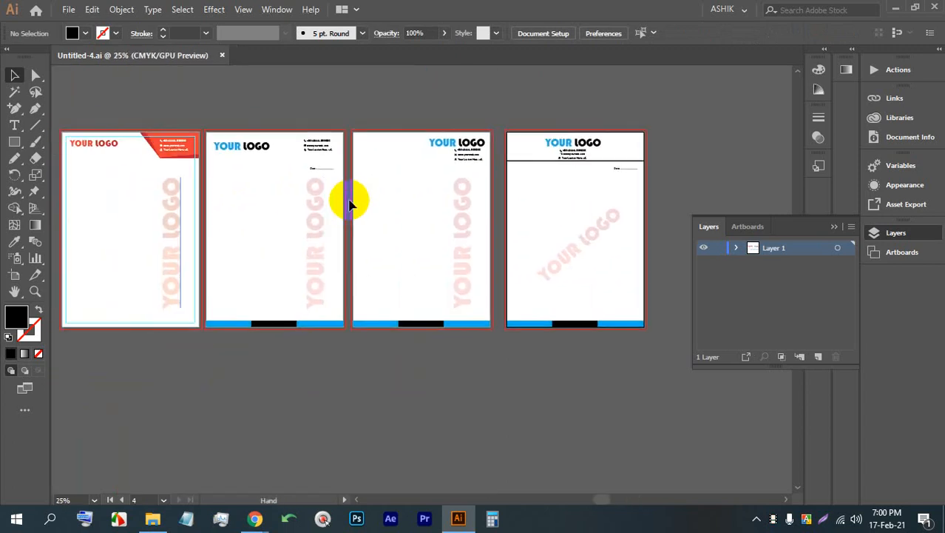
- Switch to Chrome's letterhead image search and preview the "15+ Small Business Letterhead Templates" result for reference
left_click(178, 453)
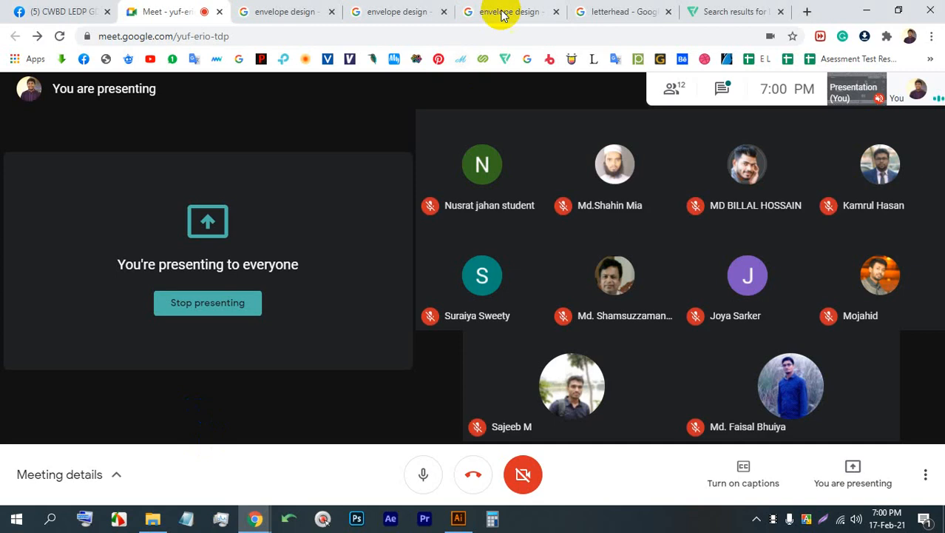
left_click(580, 9)
scroll(422, 200, "down", 1)
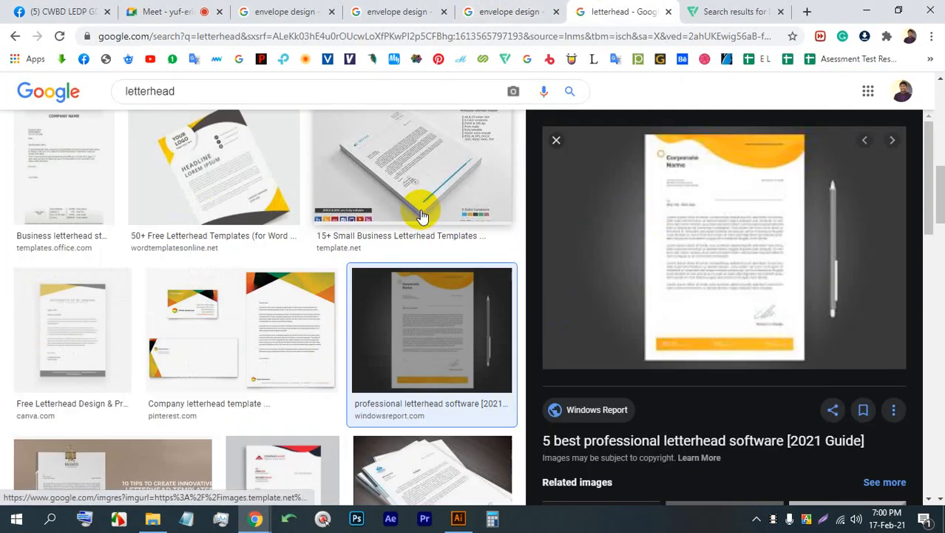
left_click(420, 169)
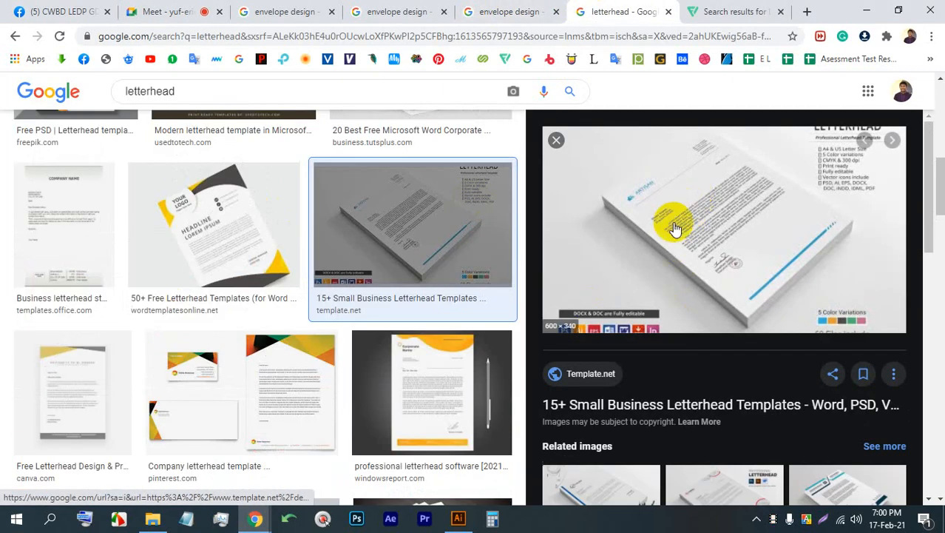
- Preview several letterhead examples in the image results, including the Windows Report, Canva, Venngage and Pinterest designs
scroll(653, 264, "down", 3)
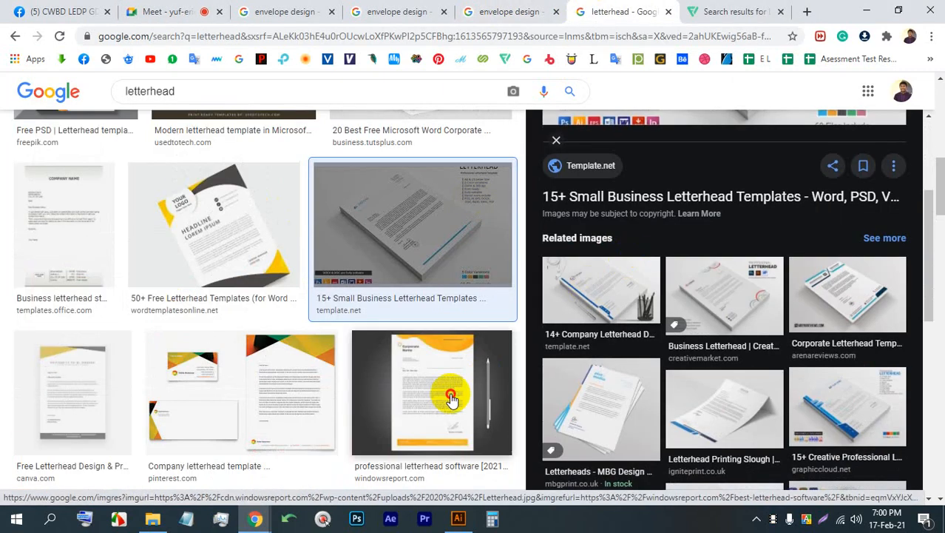
left_click(445, 394)
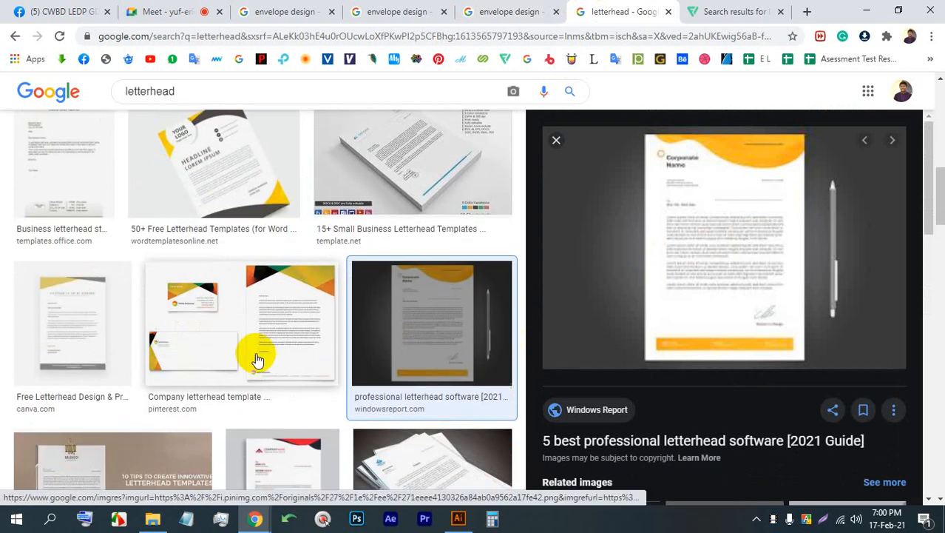
left_click(253, 354)
left_click(90, 299)
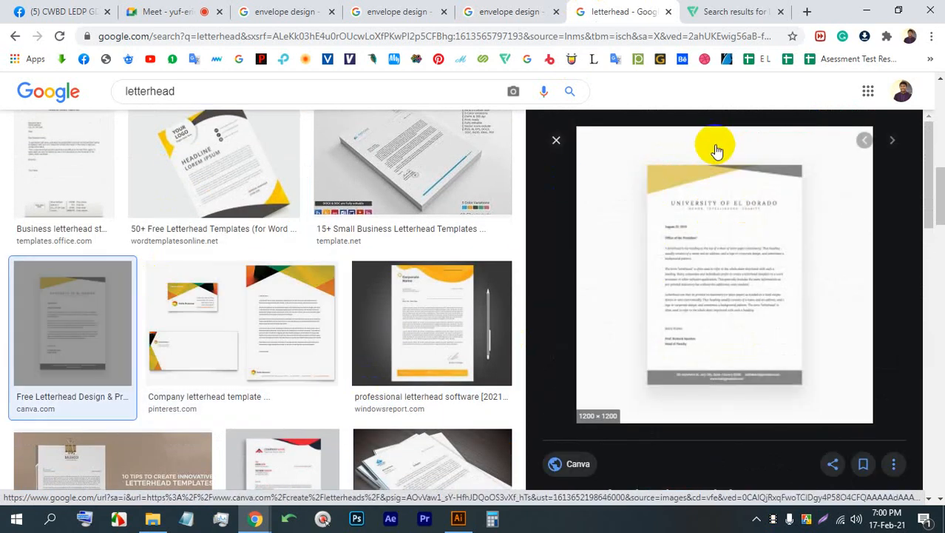
scroll(312, 277, "up", 5)
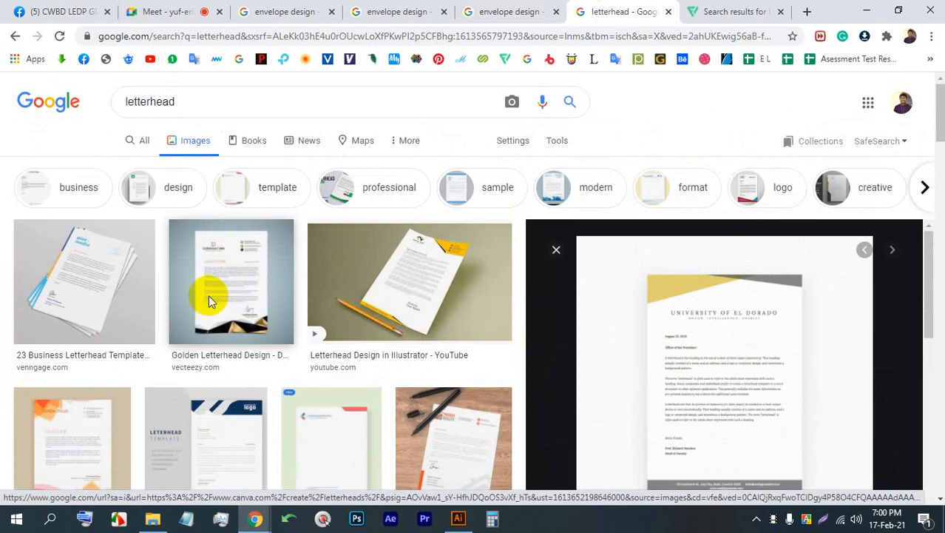
left_click(79, 278)
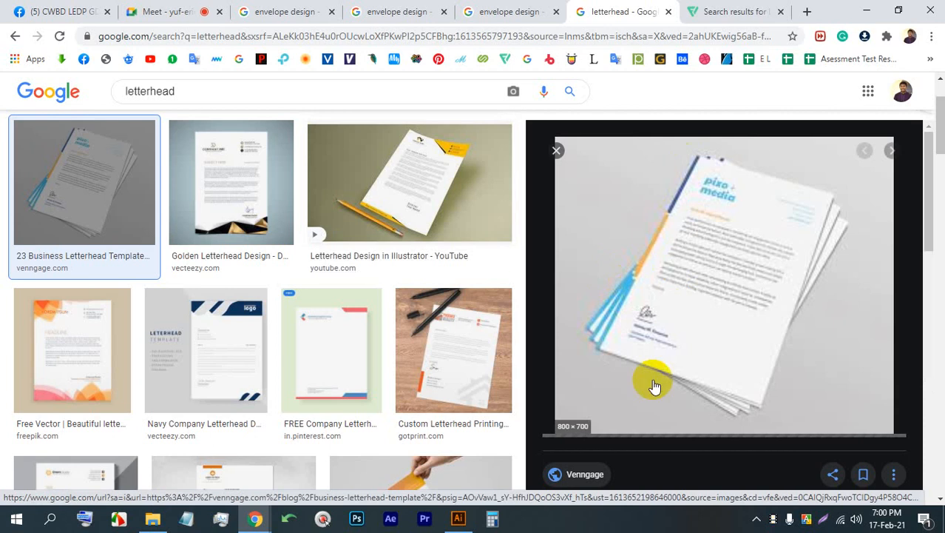
scroll(687, 296, "down", 2)
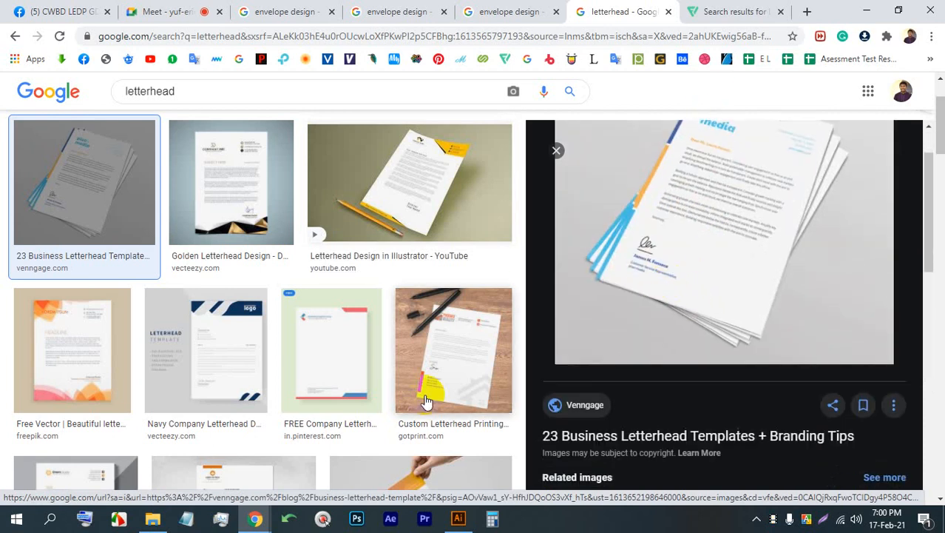
left_click(332, 351)
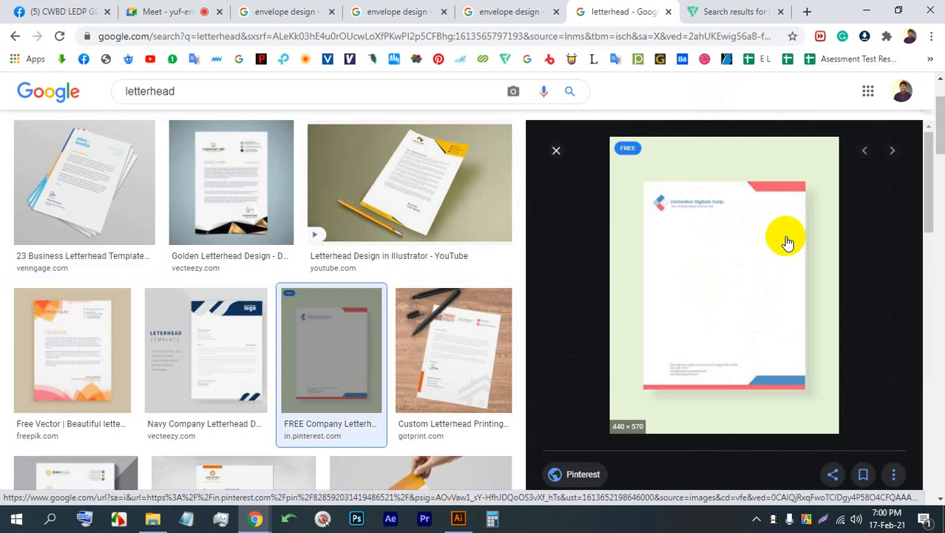
- Check the class video call and look through the open envelope design image searches
left_click(198, 11)
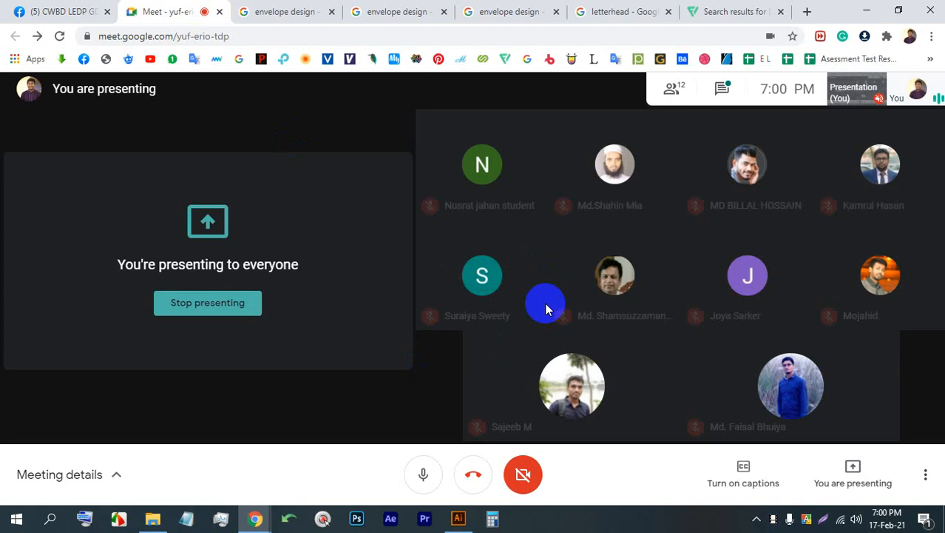
left_click(418, 12)
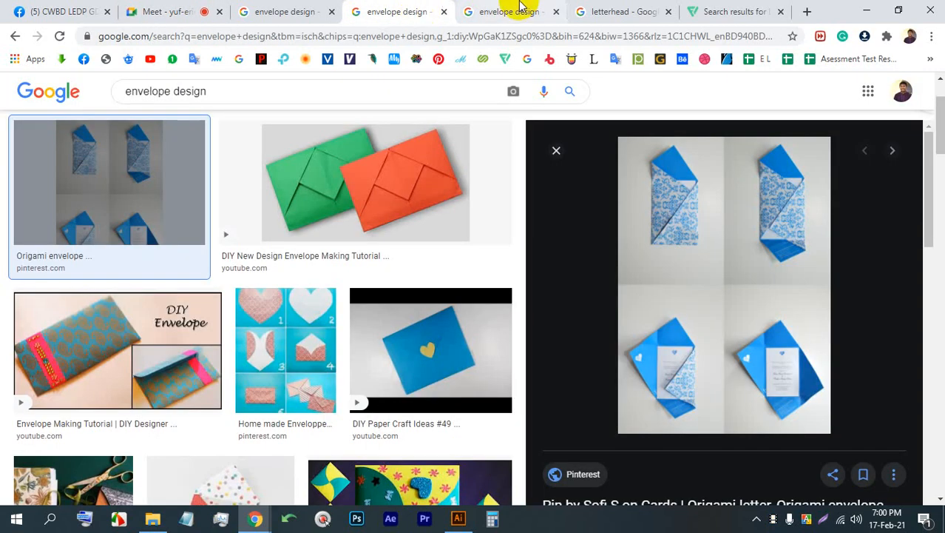
left_click(492, 12)
left_click(647, 7)
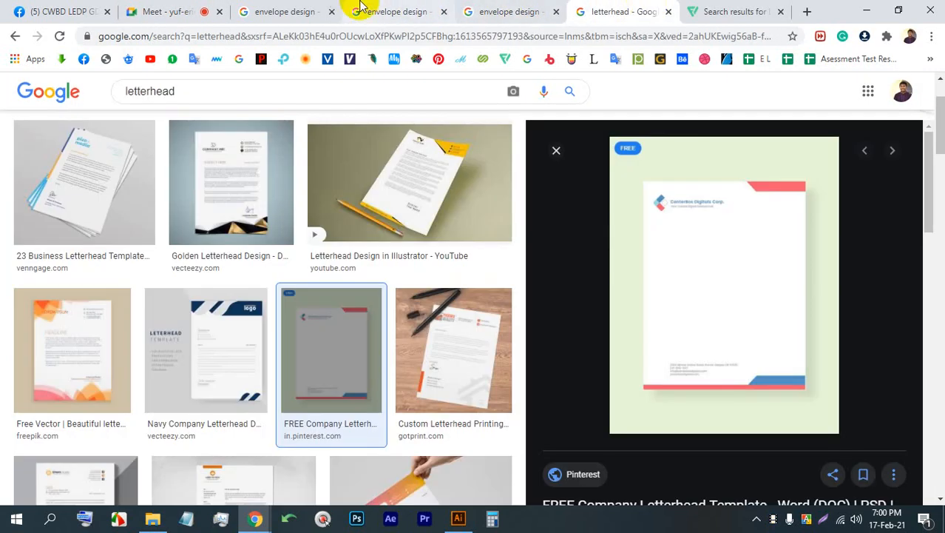
left_click(381, 11)
left_click(311, 9)
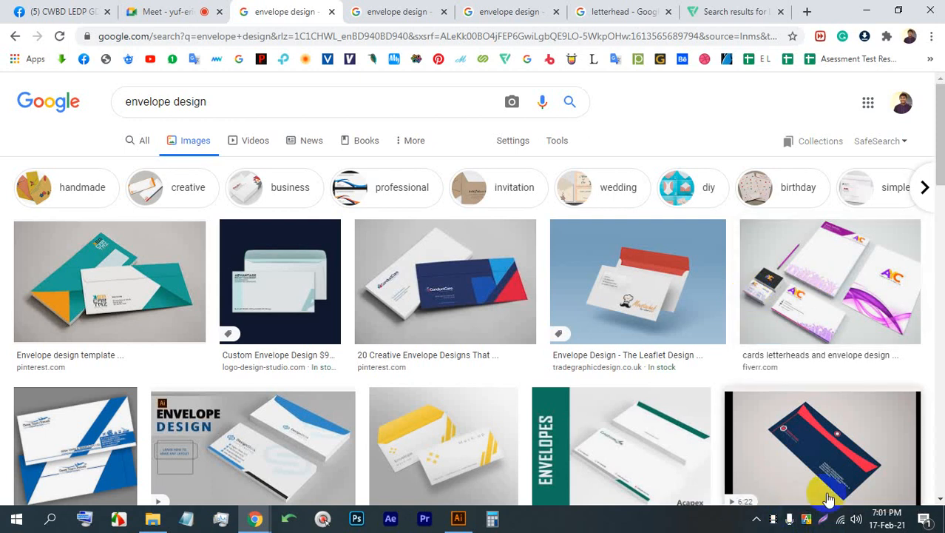
- Return to the Google Meet call and admit the participant waiting to join
left_click(162, 12)
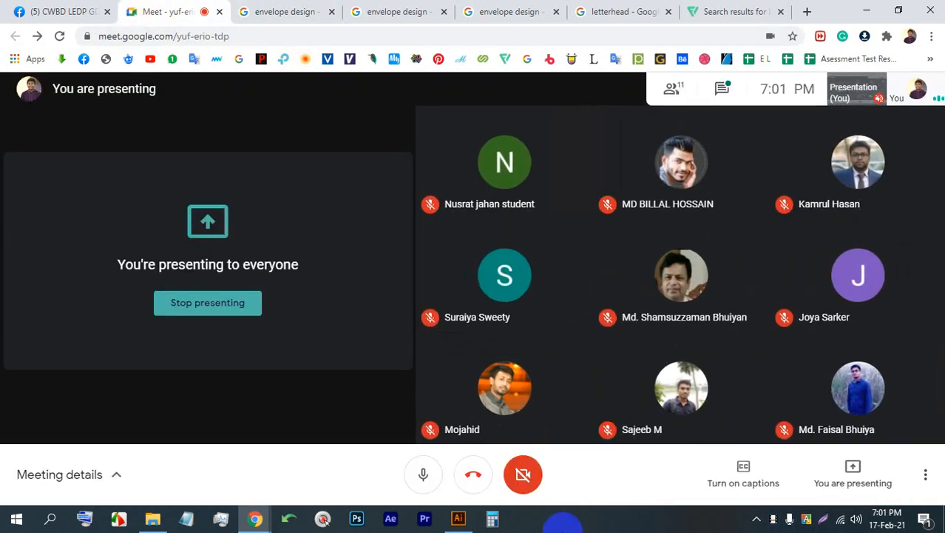
left_click(458, 518)
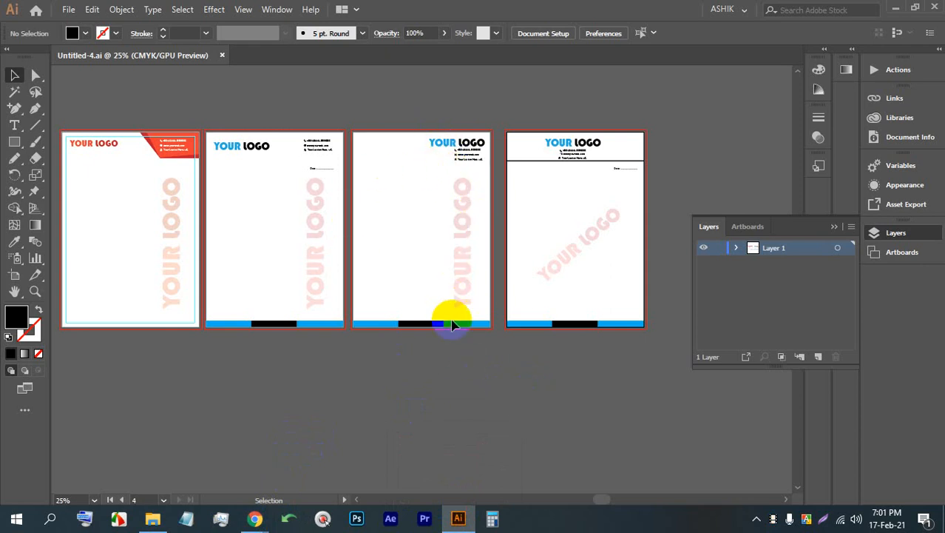
left_click(255, 518)
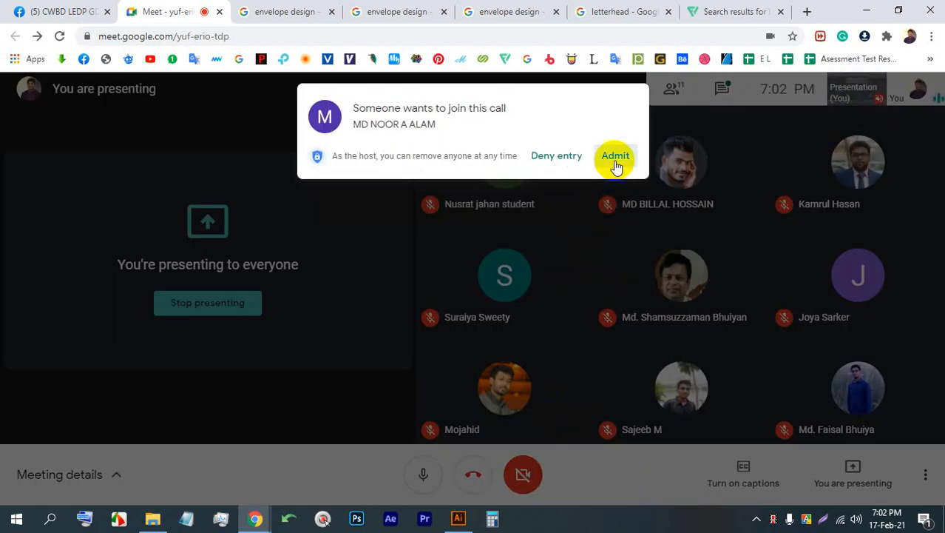
left_click(616, 157)
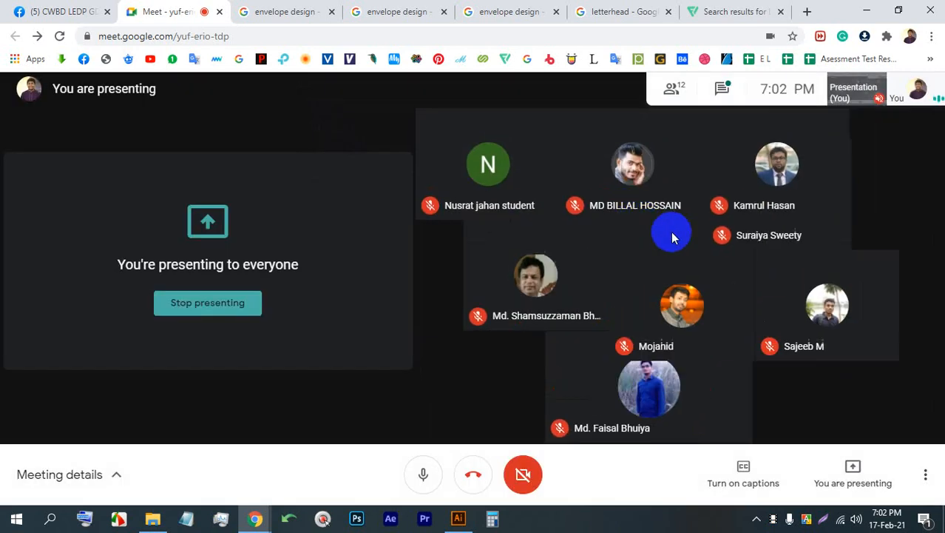
- Recheck the free company letterhead example and the call, and close the four-letterhead document in Illustrator
left_click(624, 11)
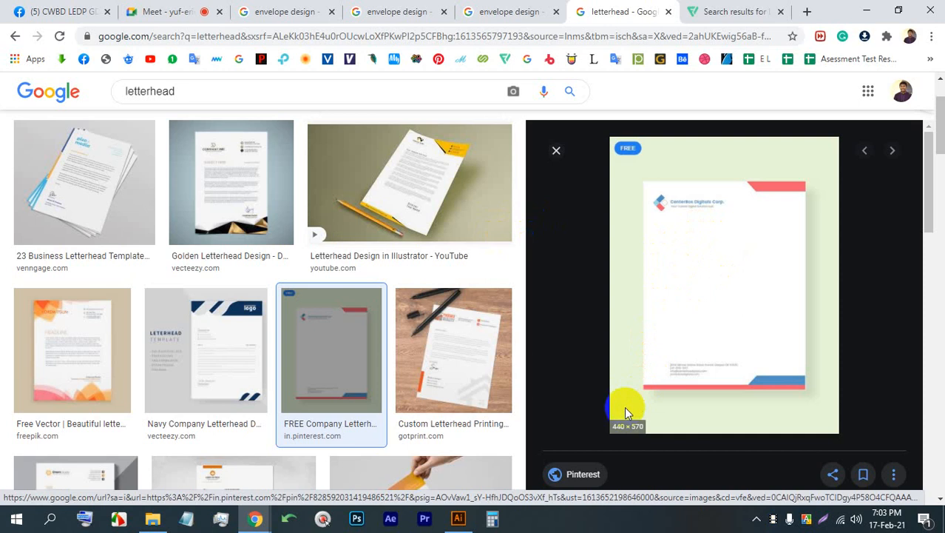
left_click(181, 12)
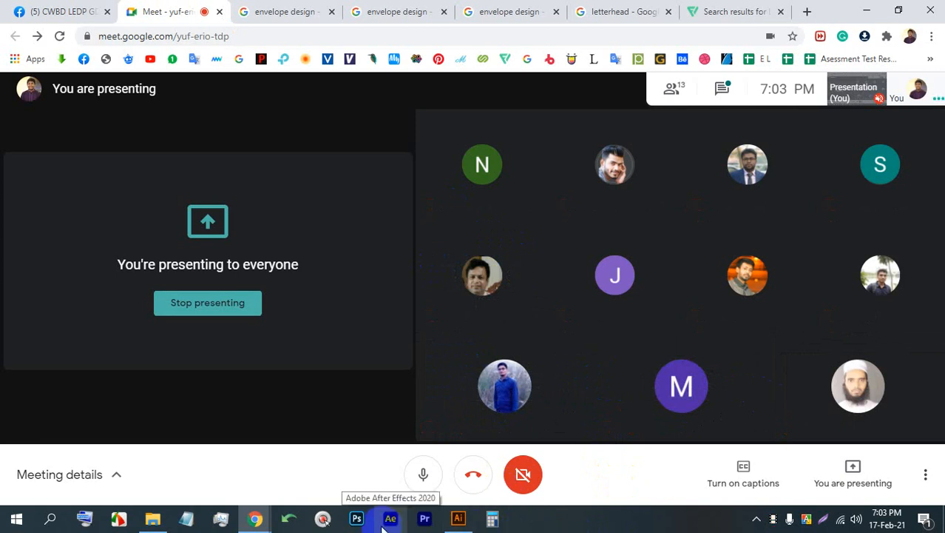
left_click(458, 518)
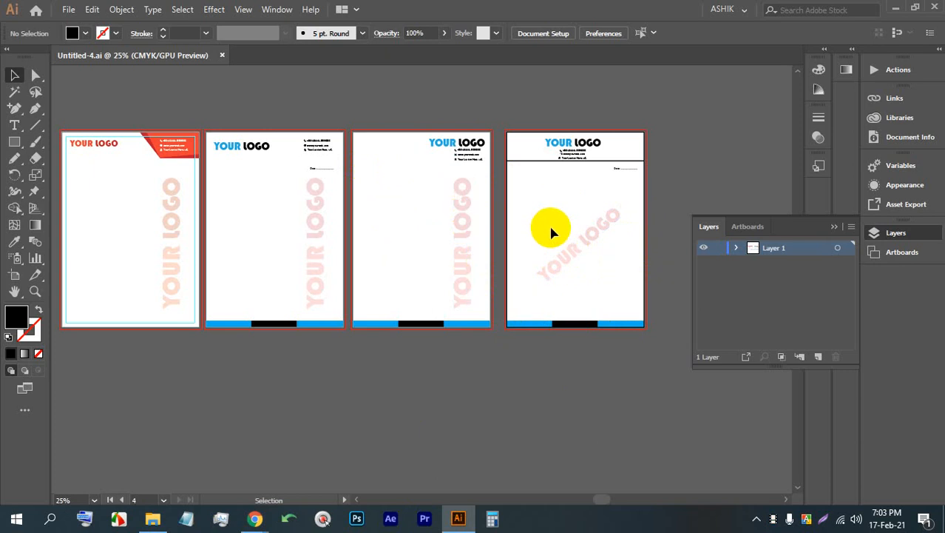
left_click(222, 56)
left_click(68, 9)
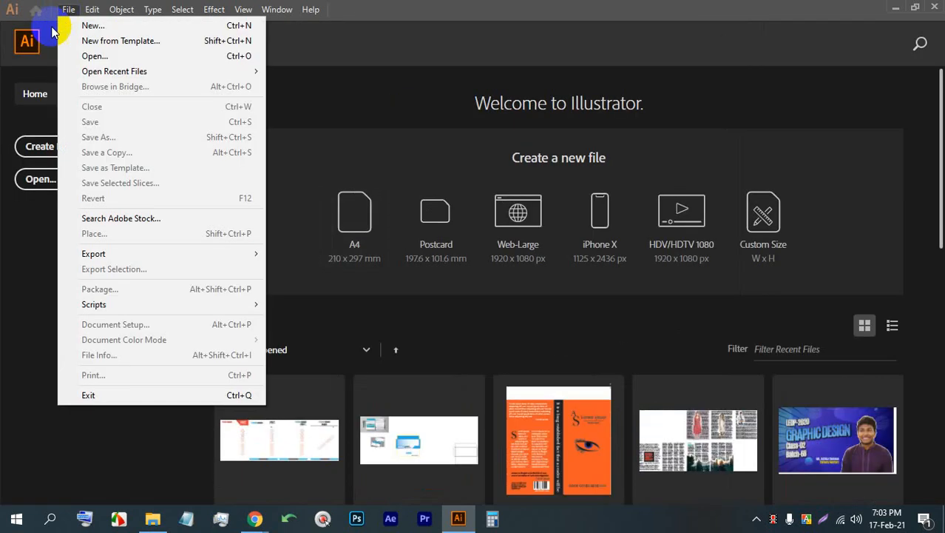
left_click(15, 41)
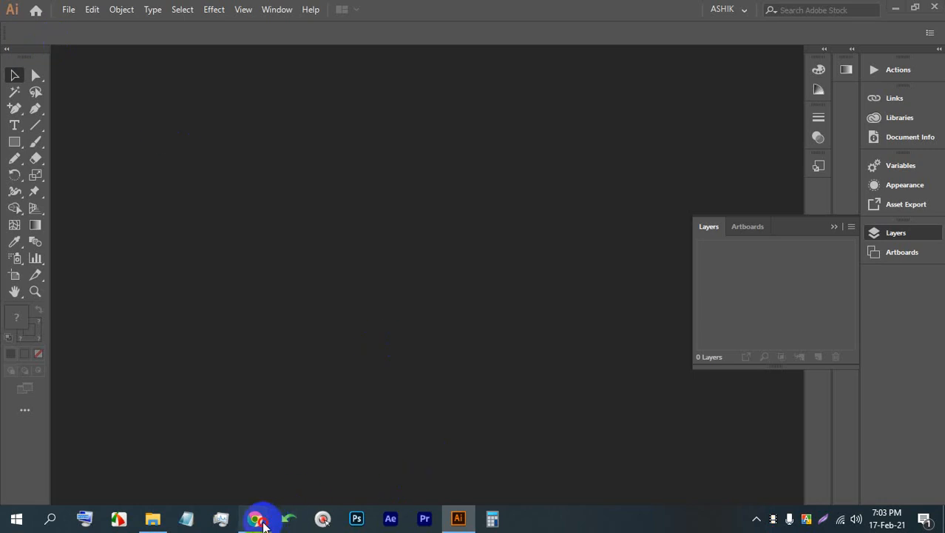
- Switch to Chrome's "envelope design" image search and preview Freepik's yellow and white envelope mockup
left_click(257, 520)
left_click(411, 10)
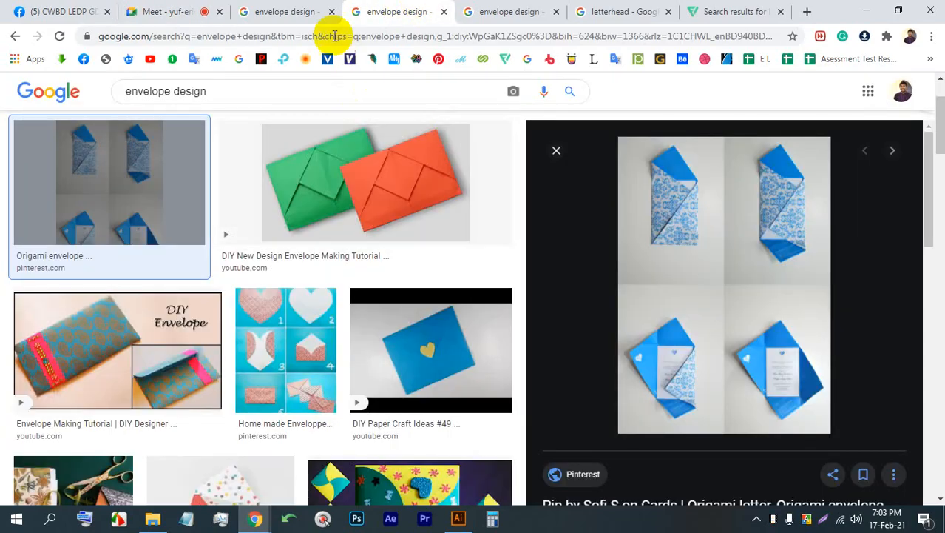
left_click(284, 11)
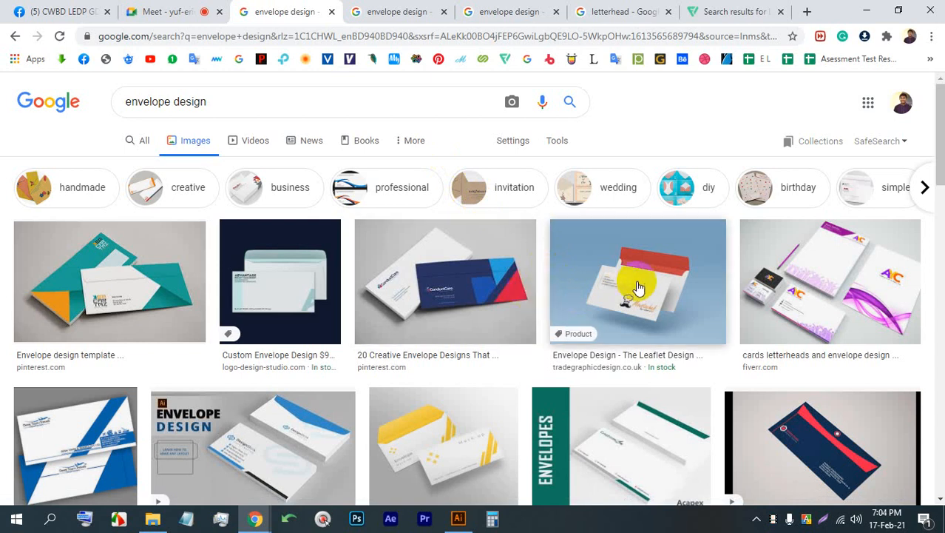
scroll(482, 356, "down", 2)
left_click(458, 288)
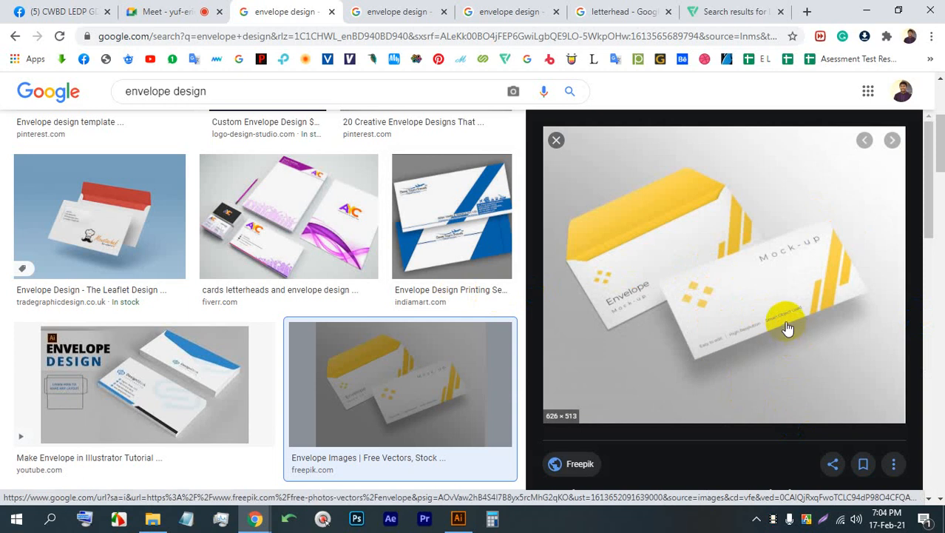
left_click(202, 12)
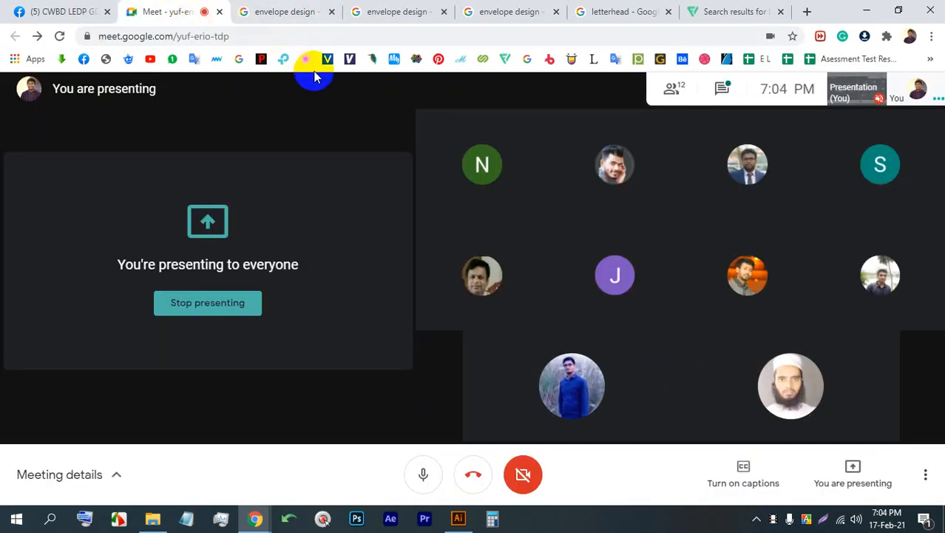
left_click(296, 12)
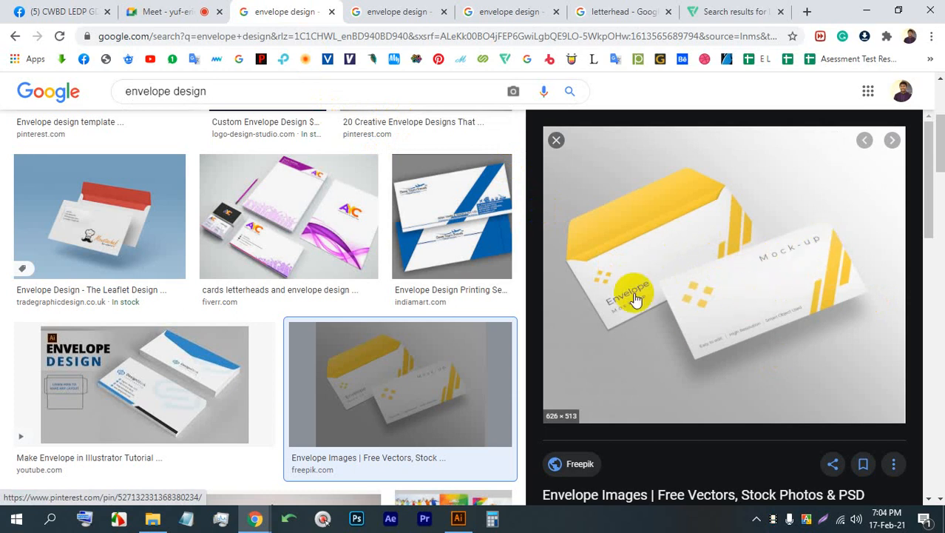
- Capture the envelope mockup preview with the screenshot tool, mark both envelopes with red pen strokes and discard the capture
left_click(823, 519)
left_click_drag(884, 425, 493, 82)
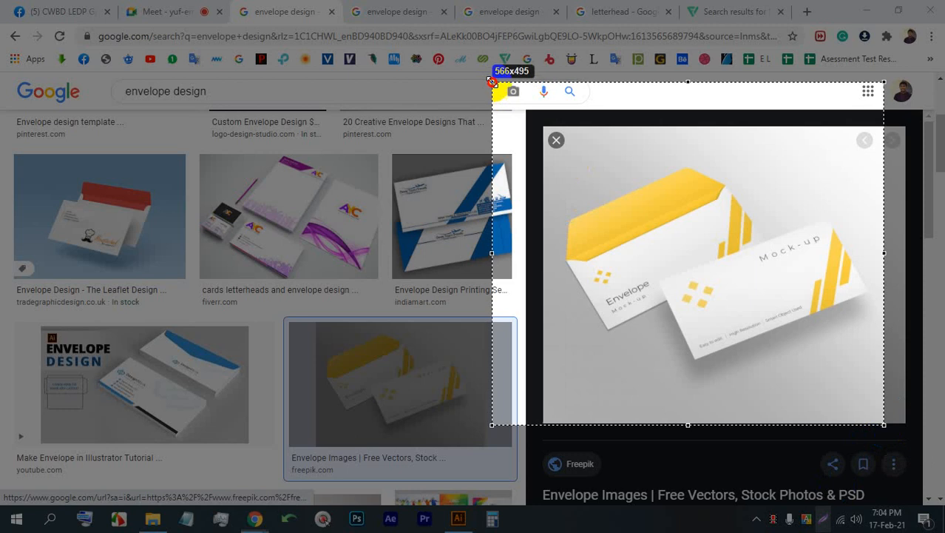
left_click(896, 295)
left_click_drag(775, 278, 757, 287)
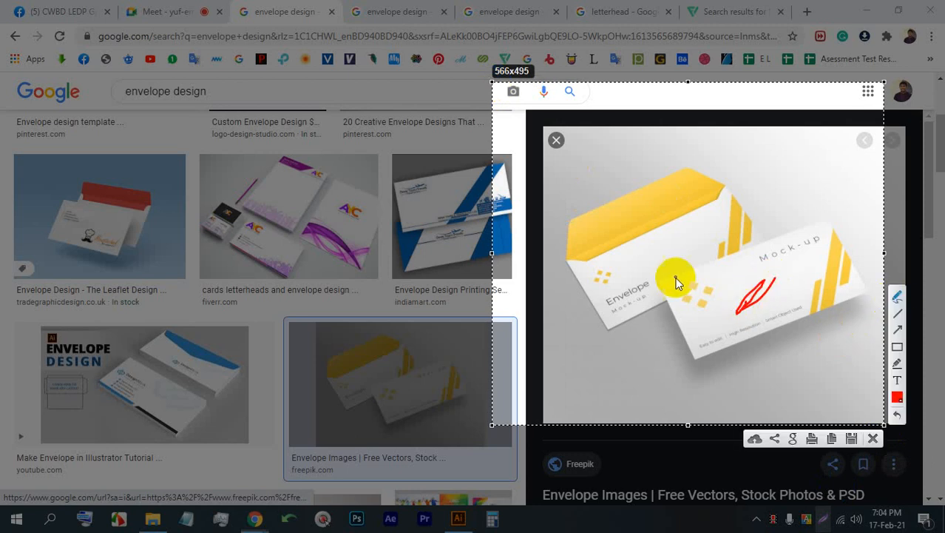
mouse_move(677, 256)
left_mouse_down()
mouse_move(643, 260)
mouse_move(655, 221)
left_mouse_up()
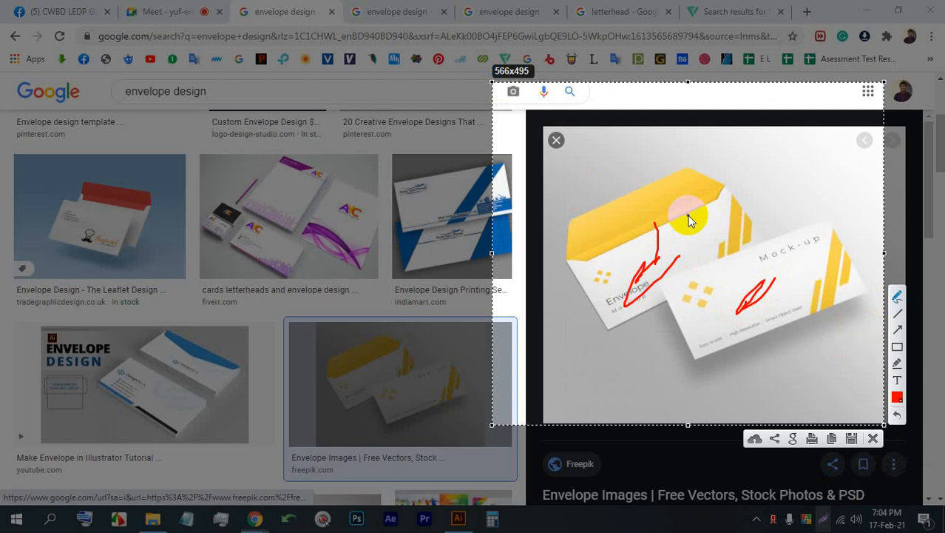
left_click(873, 438)
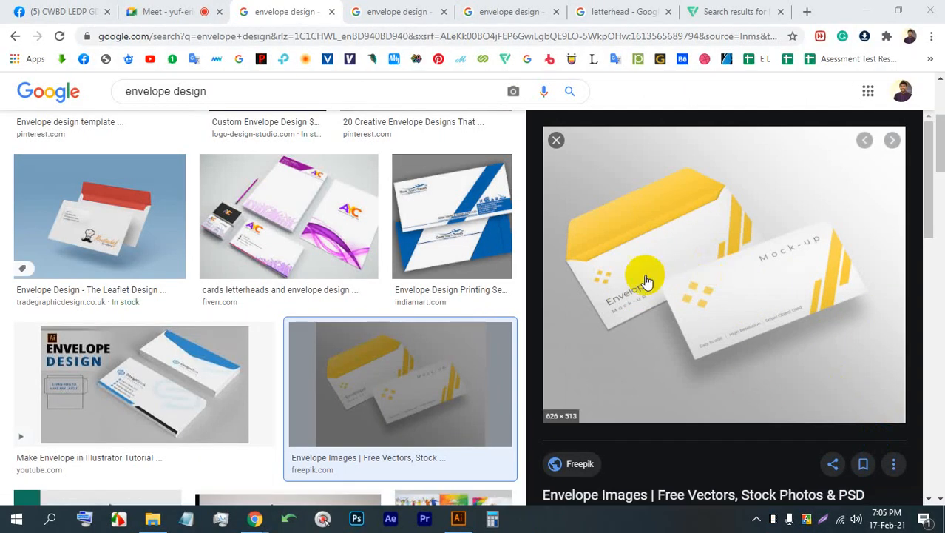
- Browse further down the envelope design image results to examine different business envelope layouts
scroll(344, 292, "down", 10)
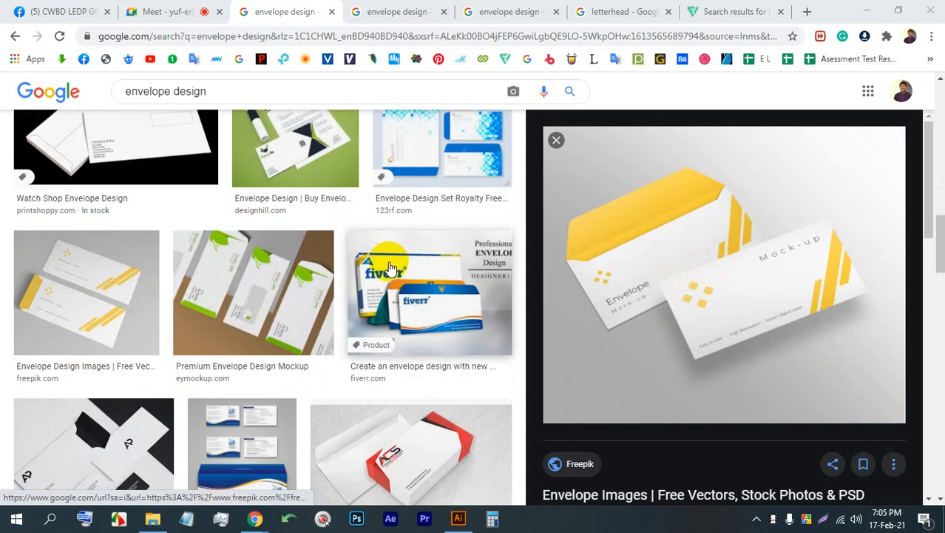
scroll(392, 268, "down", 3)
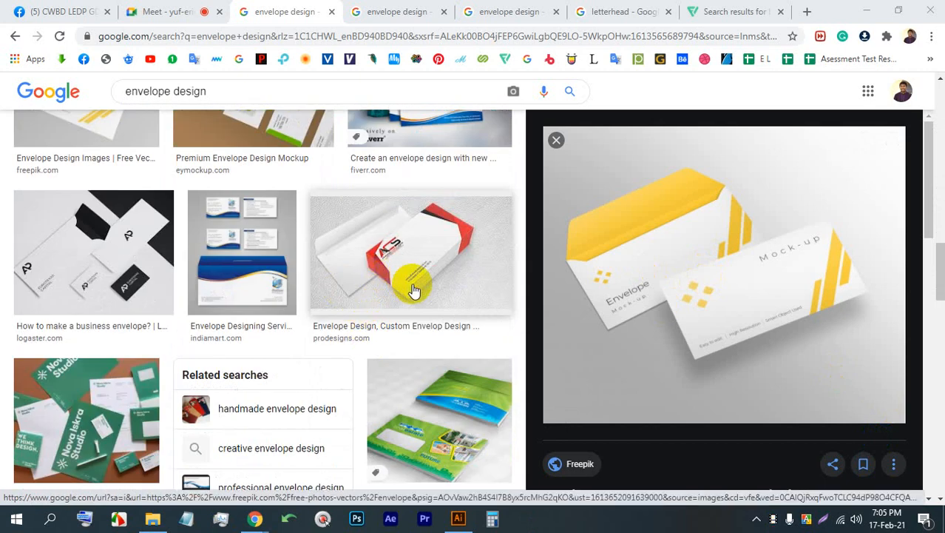
scroll(633, 338, "down", 6)
scroll(327, 287, "down", 2)
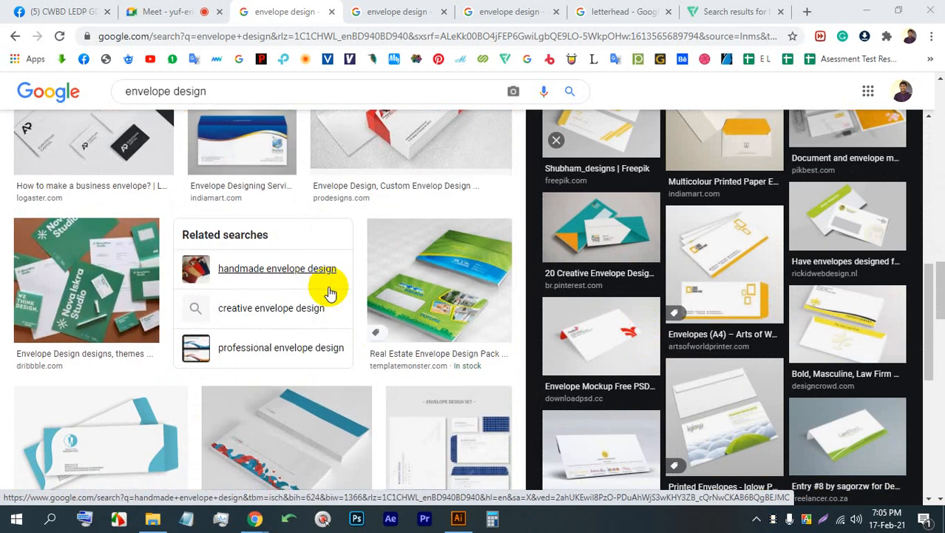
scroll(329, 293, "down", 9)
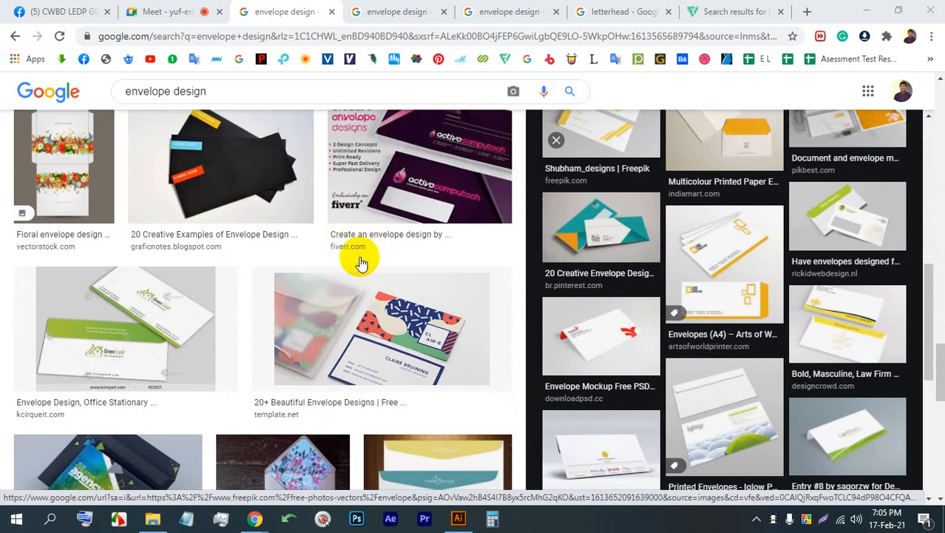
scroll(376, 263, "down", 10)
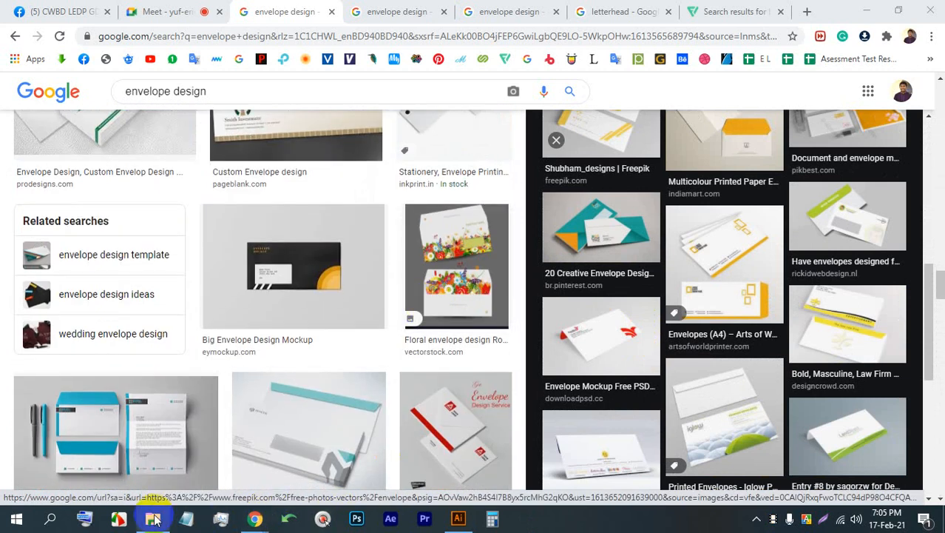
- Switch to File Explorer and open the LEDP folder on the LEDP (E:) drive
left_click(154, 520)
left_click(176, 109)
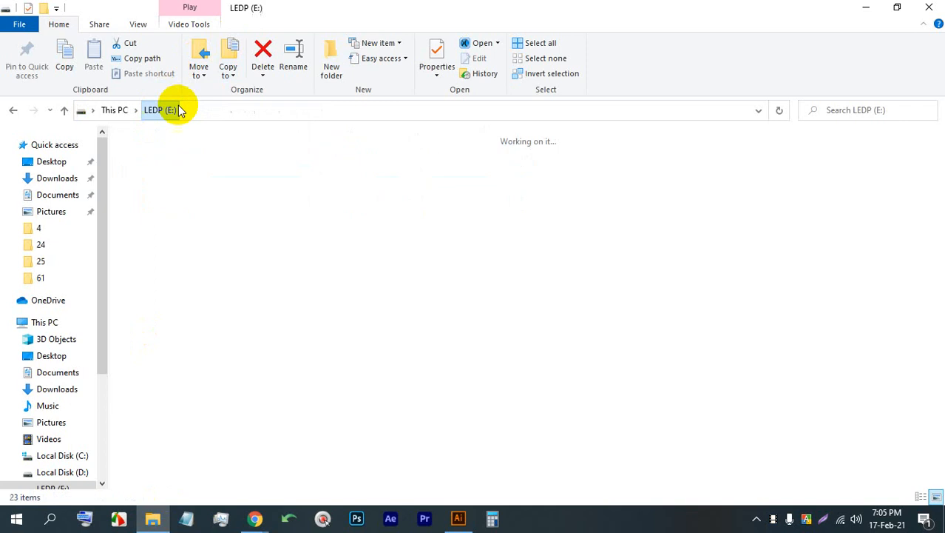
left_click(832, 168)
double_click(805, 144)
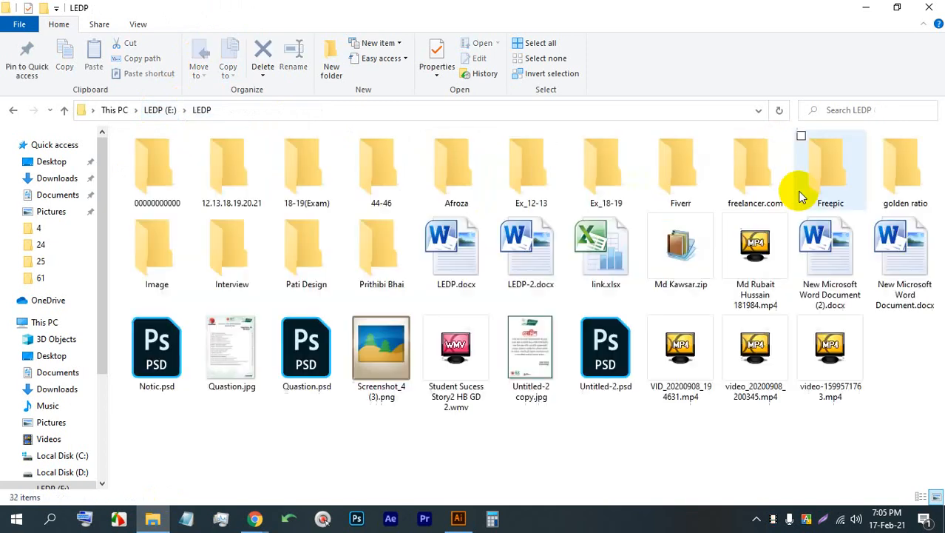
- Open Screenshot_16 (3).png from New folder inside the Image folder to show the envelope templates
left_click(169, 248)
double_click(197, 247)
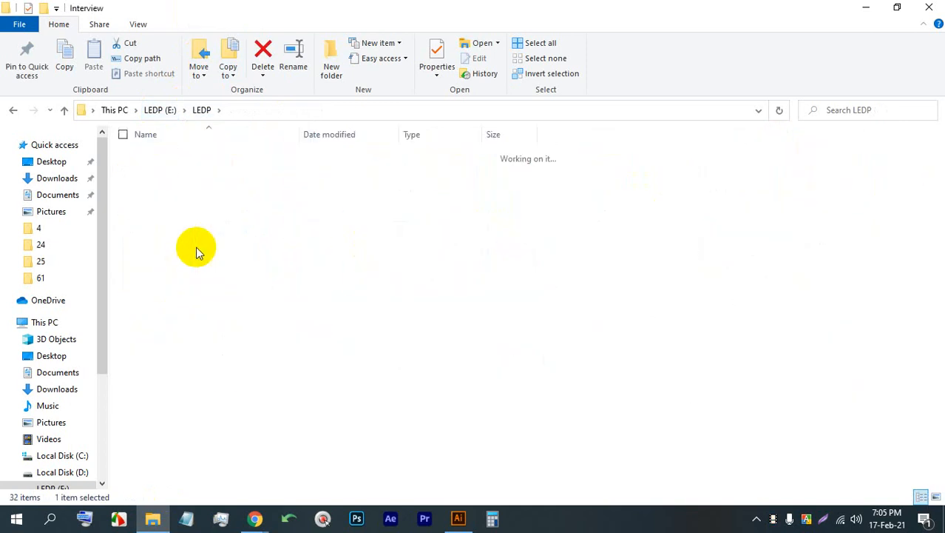
key("BackSpace")
key("Left")
key("Return")
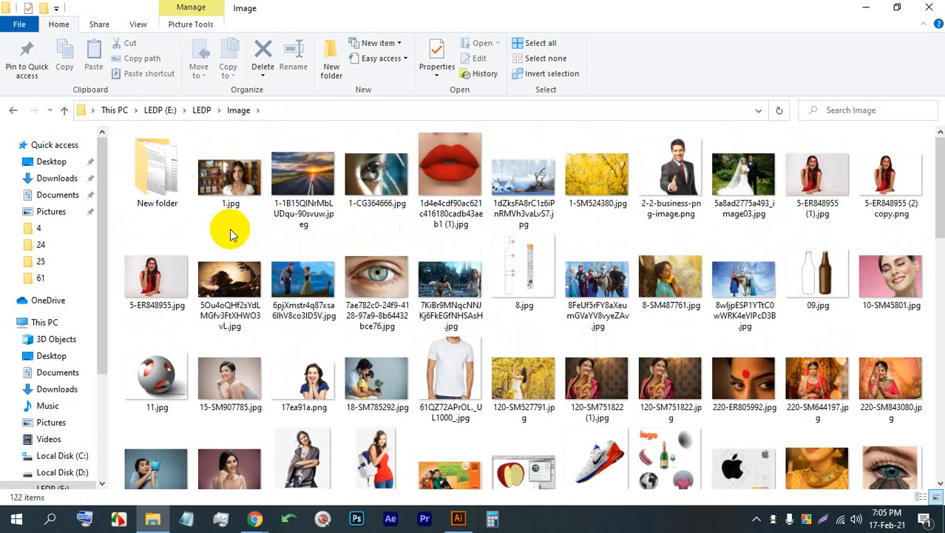
double_click(176, 194)
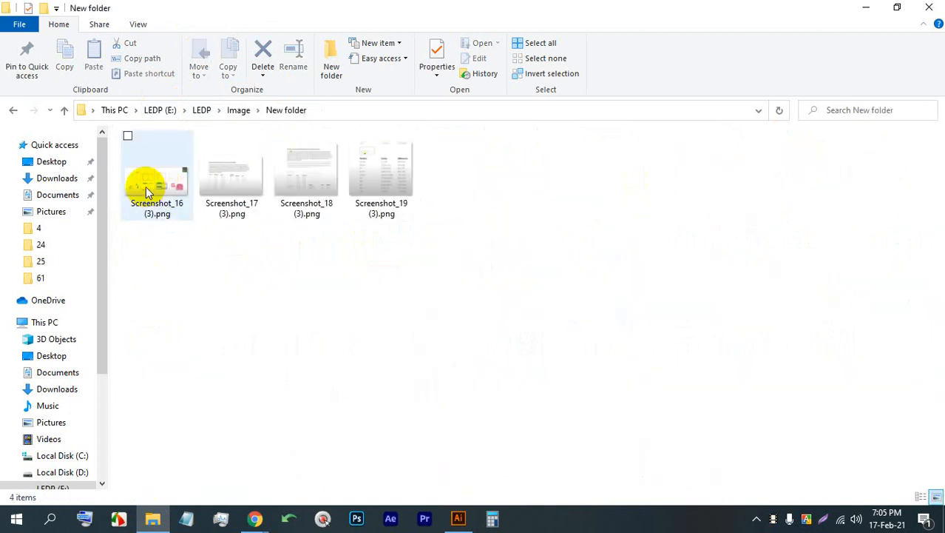
double_click(146, 191)
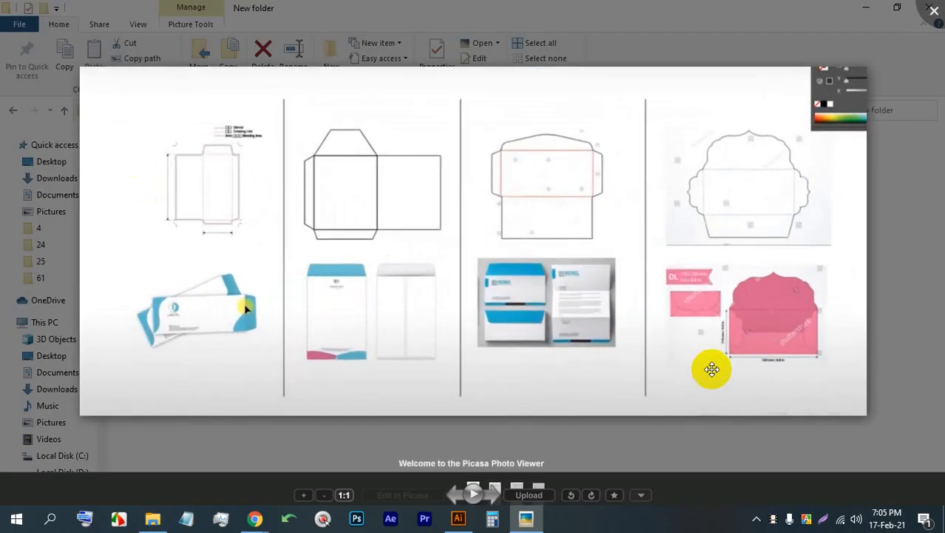
- Capture a 1227x607 area around the envelope templates and circle the first column's die-line and finished envelopes with the red pen
left_click_drag(642, 376, 639, 376)
key("Print")
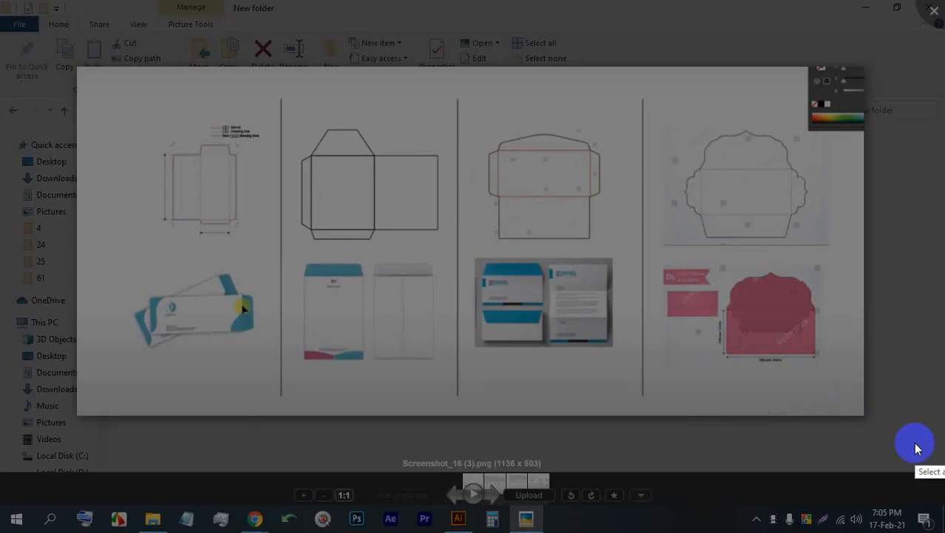
mouse_move(916, 447)
left_mouse_down()
mouse_move(68, 38)
mouse_move(68, 24)
left_mouse_up()
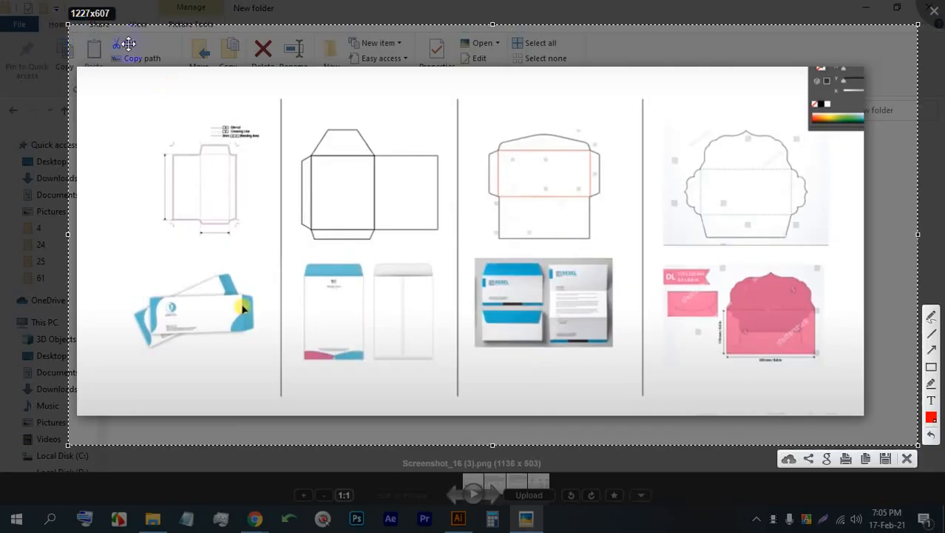
left_click(933, 319)
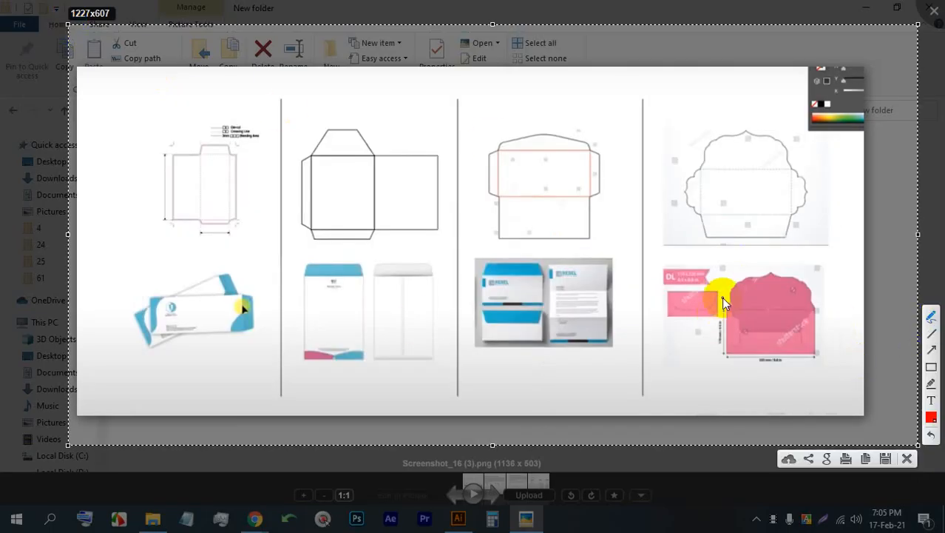
mouse_move(229, 110)
left_mouse_down()
mouse_move(176, 102)
mouse_move(123, 121)
mouse_move(101, 195)
mouse_move(123, 252)
mouse_move(190, 277)
mouse_move(250, 264)
mouse_move(268, 233)
mouse_move(270, 162)
mouse_move(240, 103)
mouse_move(215, 95)
mouse_move(161, 106)
mouse_move(135, 123)
mouse_move(105, 170)
mouse_move(130, 254)
mouse_move(218, 278)
mouse_move(255, 263)
mouse_move(272, 195)
mouse_move(264, 127)
mouse_move(213, 78)
mouse_move(167, 76)
mouse_move(123, 110)
mouse_move(113, 150)
mouse_move(124, 244)
left_mouse_up()
mouse_move(245, 318)
left_mouse_down()
mouse_move(272, 314)
mouse_move(219, 321)
mouse_move(253, 321)
left_mouse_up()
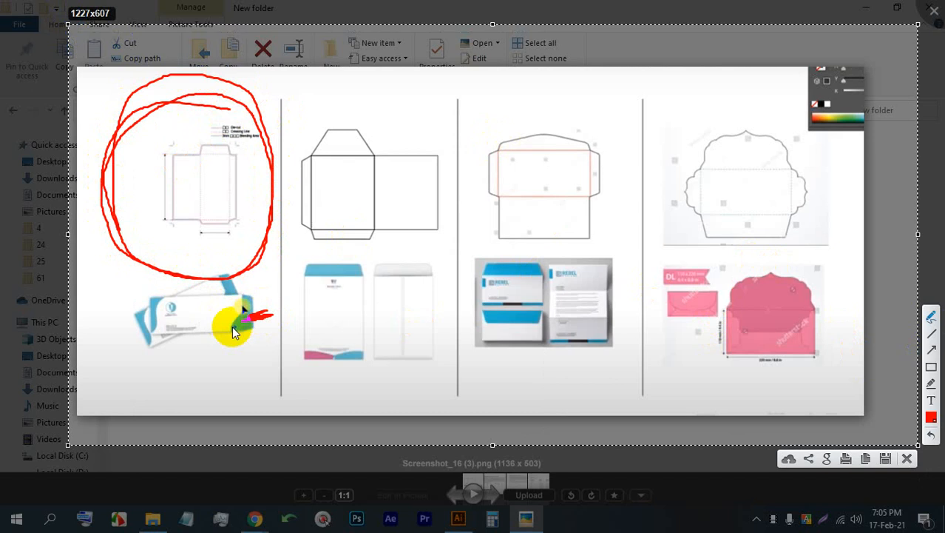
mouse_move(258, 266)
left_mouse_down()
mouse_move(153, 281)
mouse_move(144, 354)
mouse_move(243, 365)
mouse_move(268, 275)
mouse_move(177, 248)
mouse_move(131, 317)
mouse_move(238, 382)
mouse_move(258, 310)
mouse_move(210, 255)
mouse_move(127, 317)
mouse_move(214, 376)
mouse_move(247, 344)
mouse_move(244, 360)
left_mouse_up()
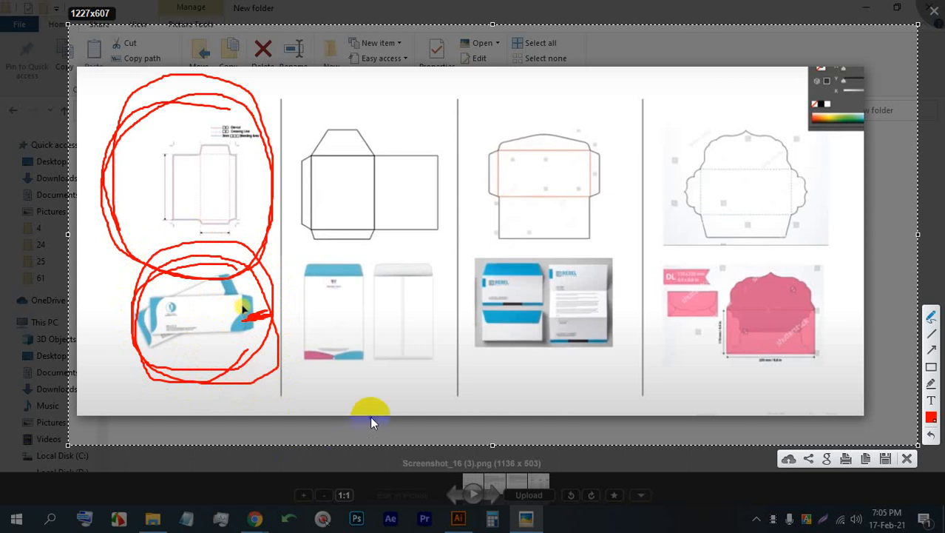
- Mark the second and third envelope examples with red pen strokes below the mockups, at the second mockup's flap and above the third die-line
mouse_move(290, 399)
left_mouse_down()
mouse_move(330, 399)
mouse_move(382, 386)
mouse_move(390, 397)
mouse_move(401, 387)
mouse_move(453, 387)
left_mouse_up()
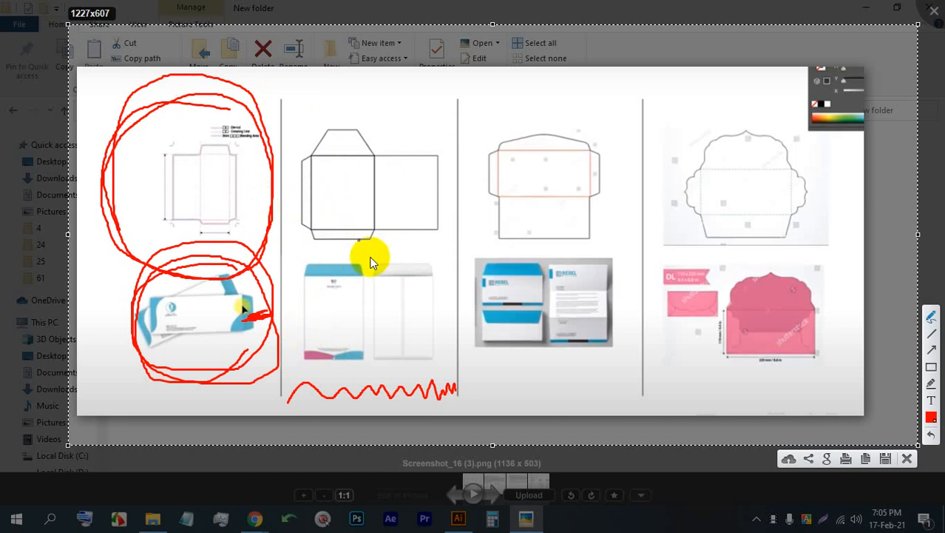
mouse_move(342, 256)
left_mouse_down()
mouse_move(380, 252)
mouse_move(362, 256)
mouse_move(356, 280)
mouse_move(392, 254)
left_mouse_up()
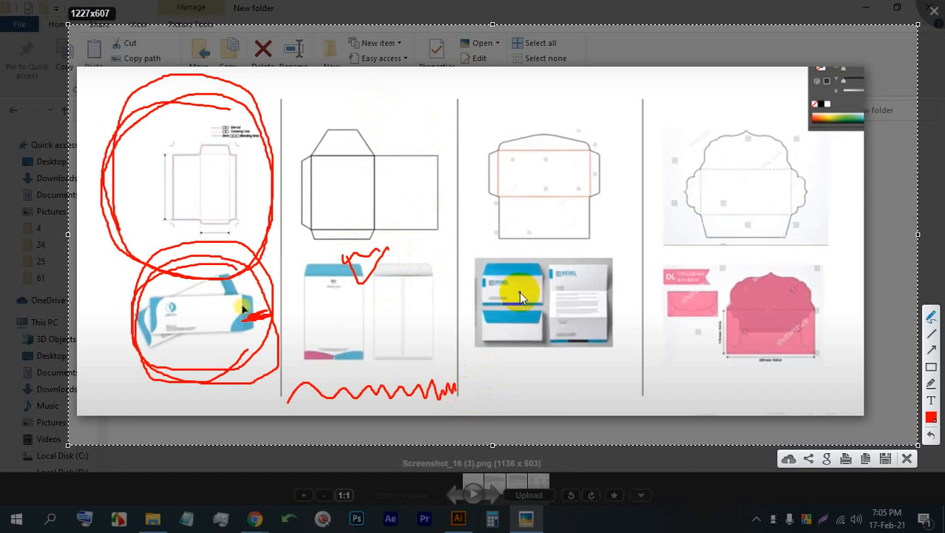
mouse_move(477, 382)
left_mouse_down()
mouse_move(625, 376)
mouse_move(596, 382)
mouse_move(556, 368)
mouse_move(522, 378)
mouse_move(495, 367)
mouse_move(483, 368)
mouse_move(481, 387)
mouse_move(497, 371)
mouse_move(492, 357)
mouse_move(479, 380)
mouse_move(603, 366)
left_mouse_up()
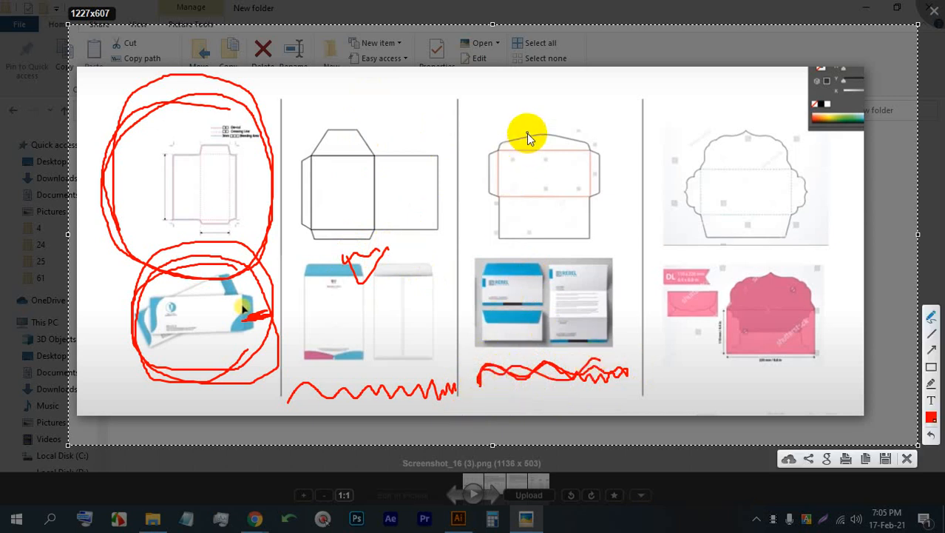
left_click_drag(536, 89, 537, 124)
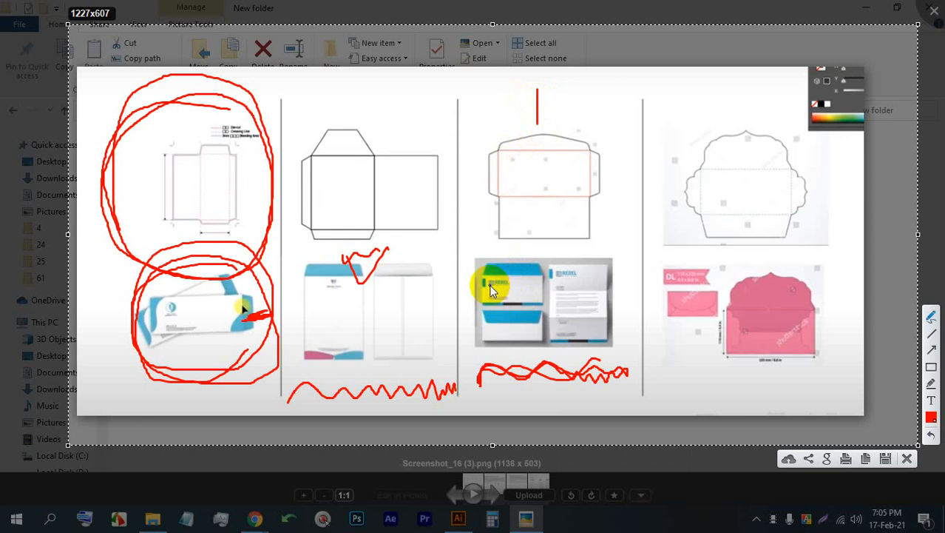
- Draw red pen strokes over the first envelope mockup, a long line beneath the first three designs, and a wavy underline below the fourth
mouse_move(150, 344)
left_mouse_down()
mouse_move(205, 327)
mouse_move(205, 291)
mouse_move(290, 188)
left_mouse_up()
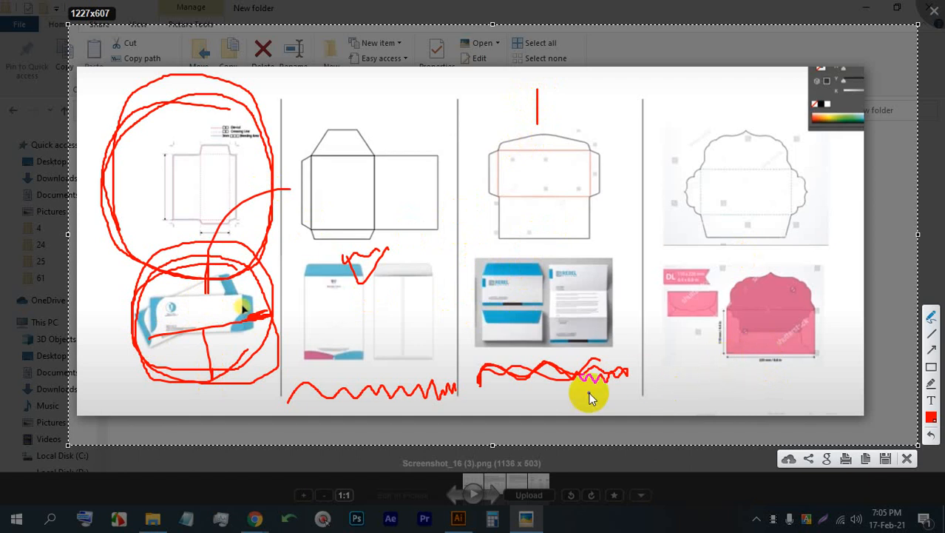
left_click_drag(592, 392, 62, 373)
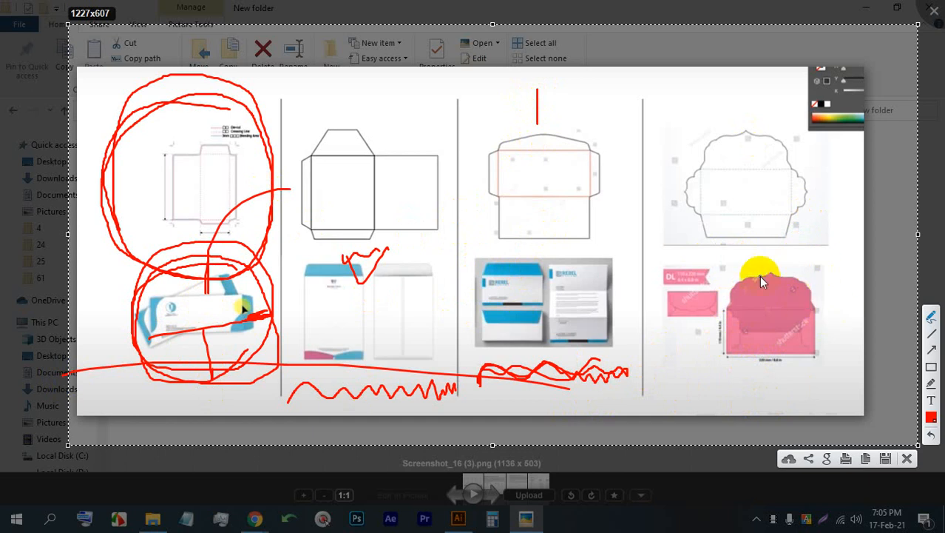
mouse_move(659, 413)
left_mouse_down()
mouse_move(728, 392)
mouse_move(840, 393)
mouse_move(723, 398)
left_mouse_up()
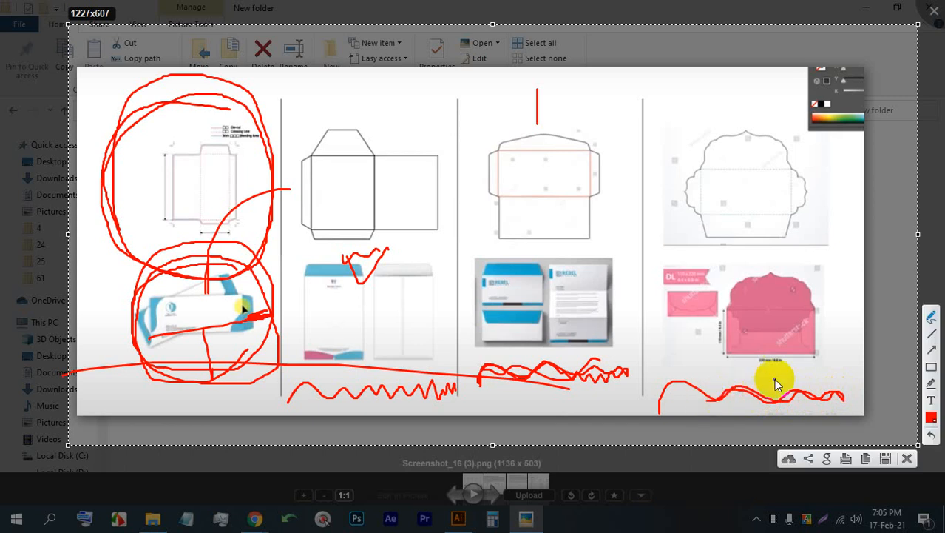
- Draw a circled mark beside the pink envelope, add a short line beneath it, and trace part of its scalloped flap
mouse_move(838, 249)
left_mouse_down()
mouse_move(848, 276)
mouse_move(855, 248)
mouse_move(821, 275)
mouse_move(848, 280)
mouse_move(856, 251)
mouse_move(841, 244)
mouse_move(838, 279)
mouse_move(839, 247)
left_mouse_up()
mouse_move(847, 247)
left_mouse_down()
mouse_move(836, 252)
mouse_move(835, 275)
left_mouse_up()
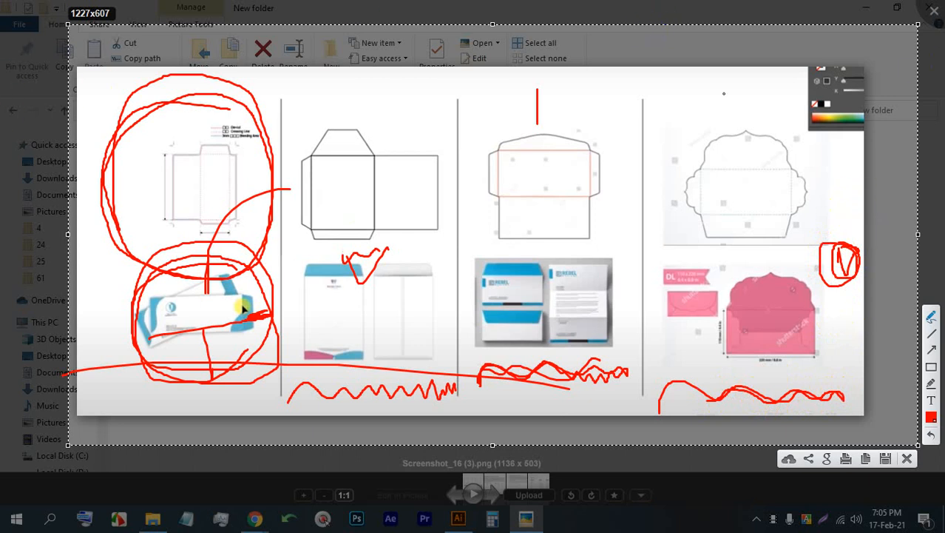
left_click_drag(753, 382, 816, 367)
mouse_move(727, 305)
left_mouse_down()
mouse_move(737, 281)
mouse_move(778, 269)
left_mouse_up()
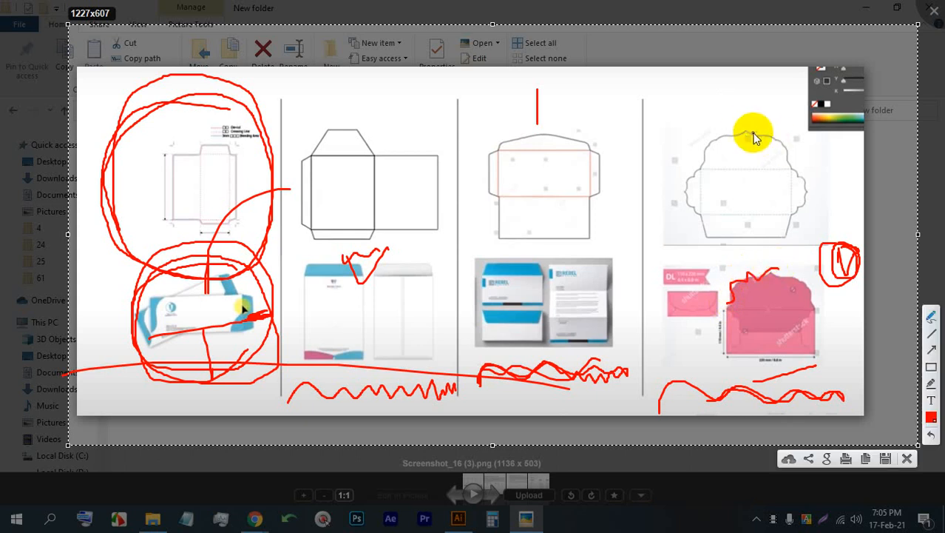
- Sketch red lines over the scalloped envelope dieline, add a long diagonal stroke, and discard the screen annotations
left_click_drag(741, 133, 742, 179)
mouse_move(742, 140)
left_mouse_down()
mouse_move(767, 134)
mouse_move(788, 193)
left_mouse_up()
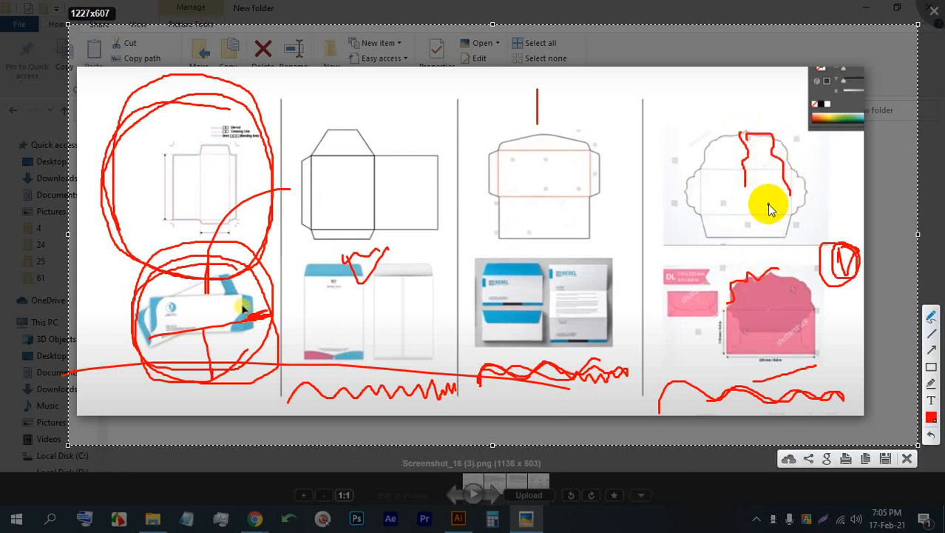
mouse_move(728, 131)
left_mouse_down()
mouse_move(741, 192)
mouse_move(756, 156)
mouse_move(759, 183)
mouse_move(753, 196)
mouse_move(739, 194)
mouse_move(737, 167)
mouse_move(733, 219)
left_mouse_up()
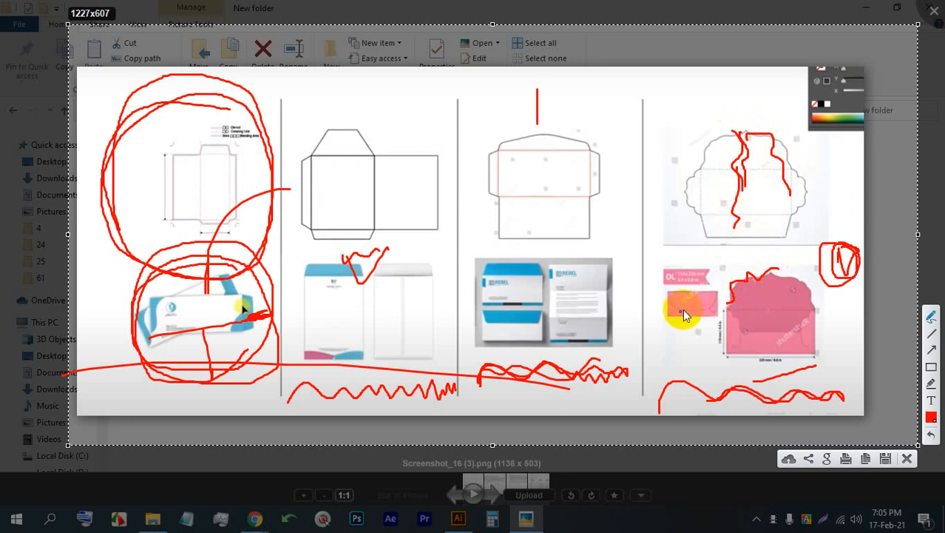
left_click_drag(619, 358, 921, 146)
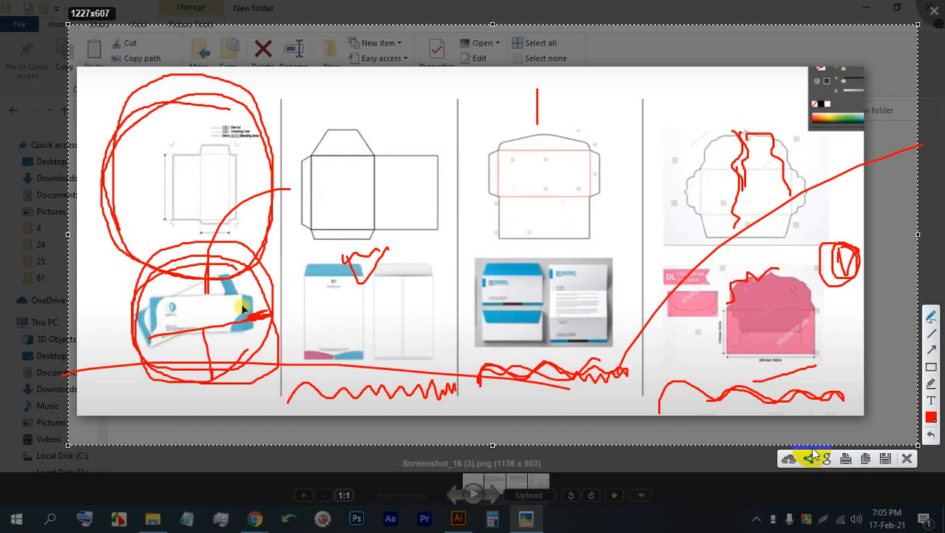
left_click(907, 457)
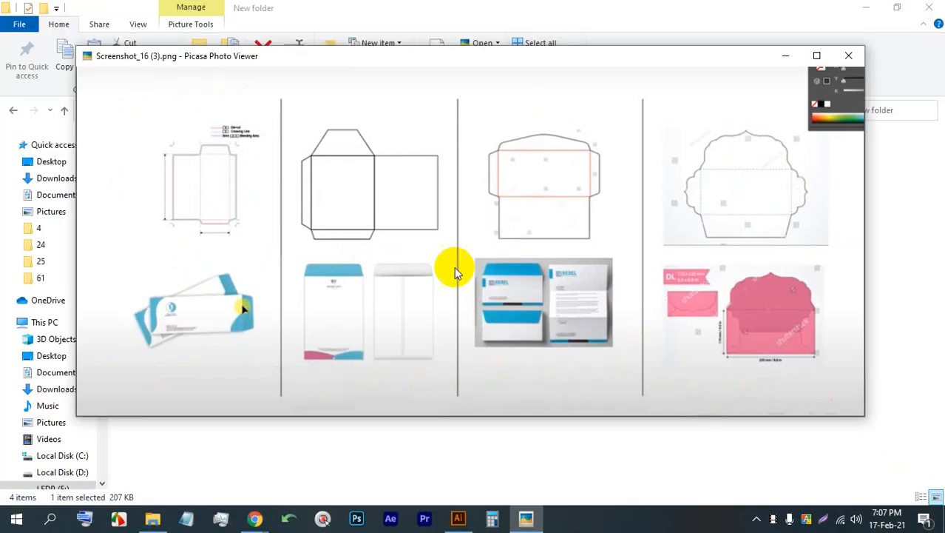
- Browse the envelope size images through Screenshot_19 (3).png and return to the International Envelope Formats & Sizes chart
key("Right")
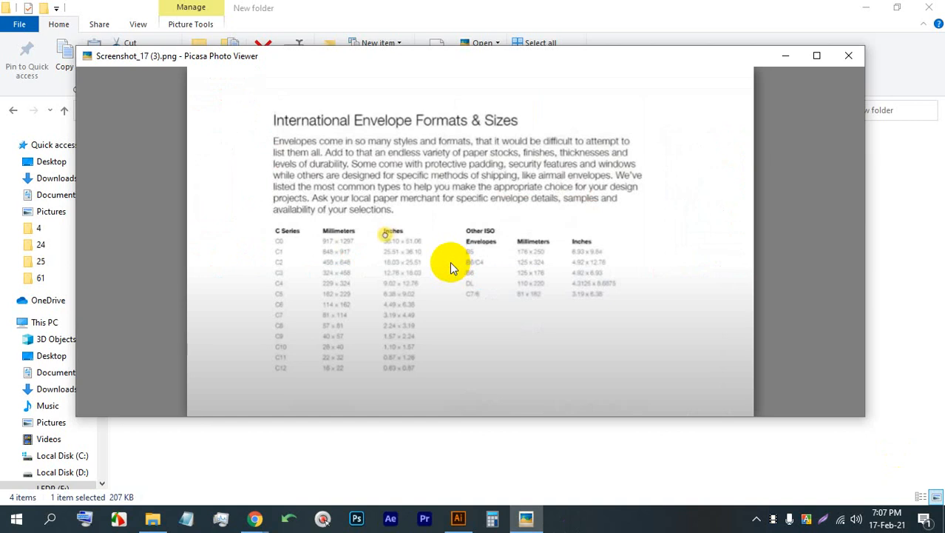
key("Right")
key("Right")
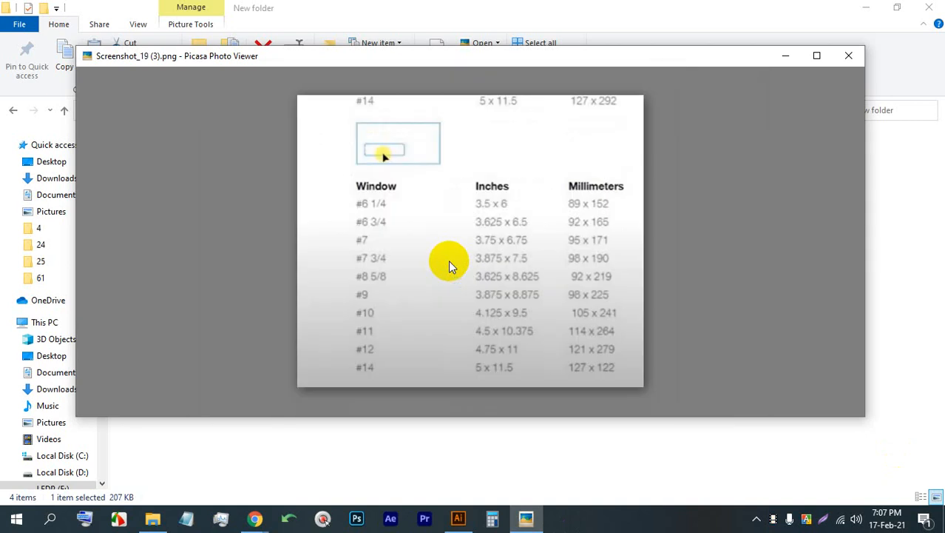
key("Left")
key("Left")
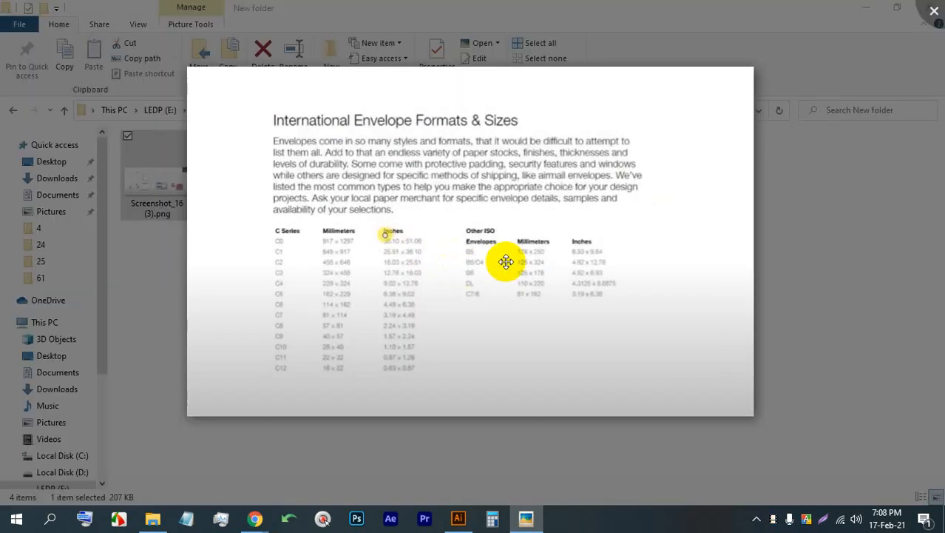
- Examine the C Series and Other ISO envelope sizes in the International Envelope Formats & Sizes chart
scroll(506, 261, "up", 2)
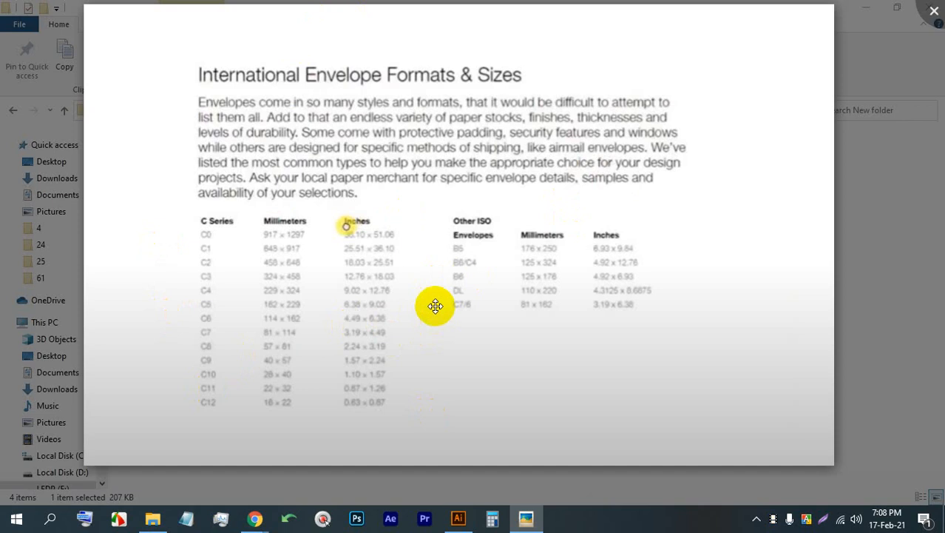
scroll(421, 303, "down", 4)
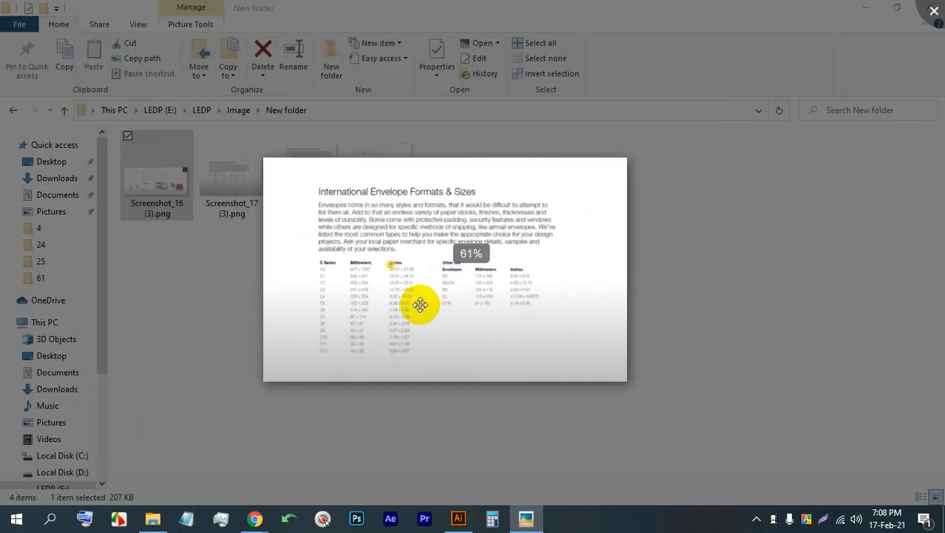
scroll(370, 322, "up", 2)
scroll(359, 331, "up", 1)
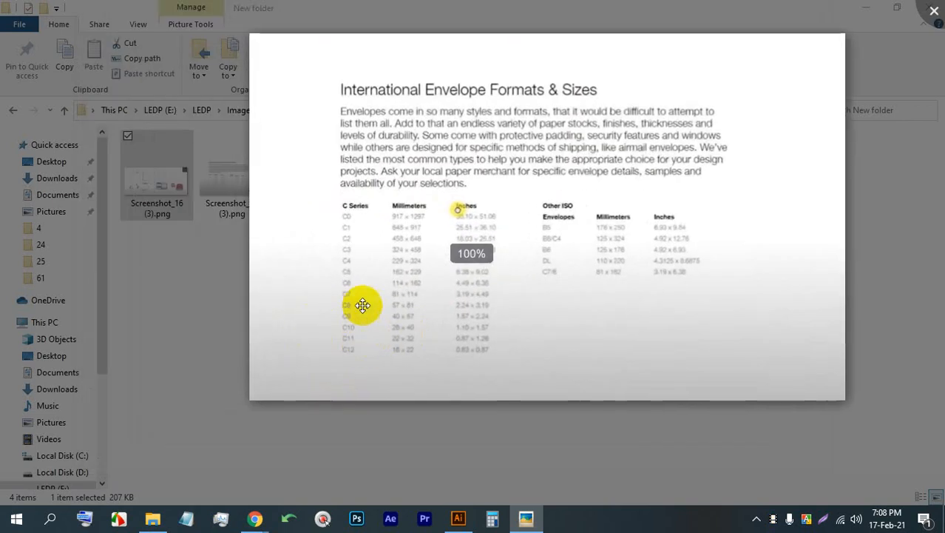
scroll(345, 343, "up", 4)
scroll(348, 329, "up", 3)
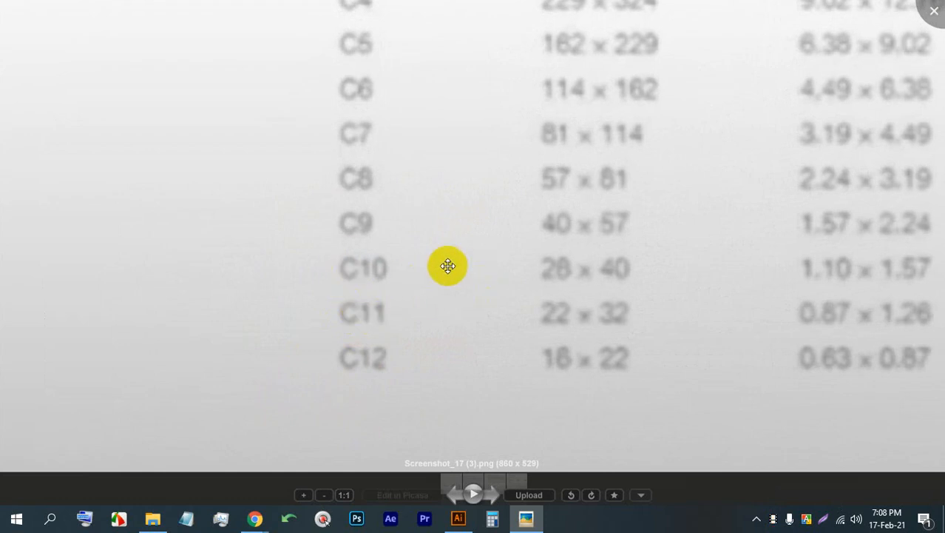
left_click_drag(464, 102, 426, 239)
scroll(291, 262, "down", 3)
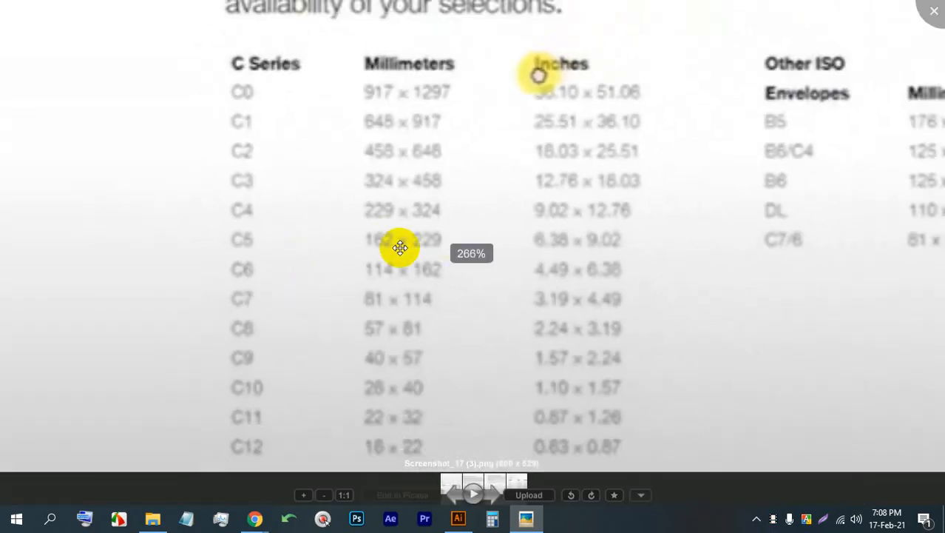
scroll(261, 261, "down", 2)
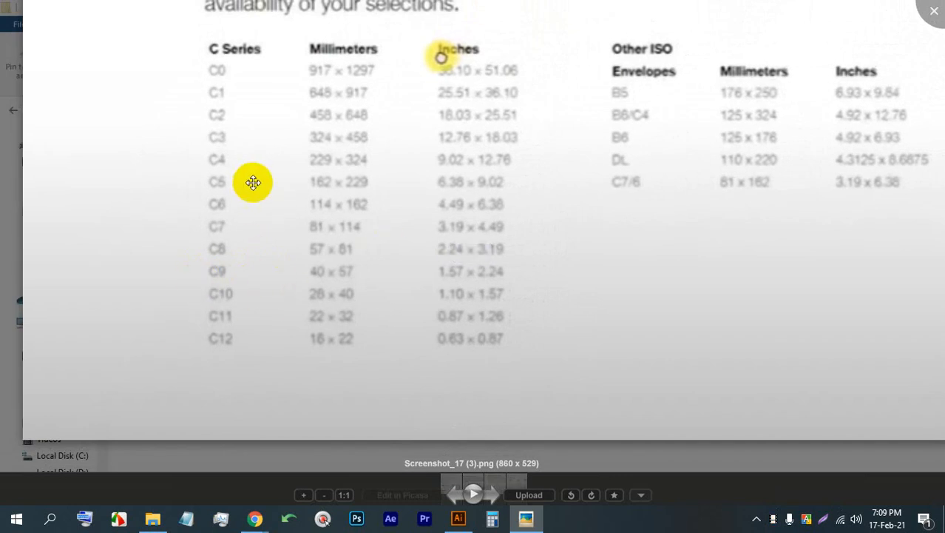
scroll(255, 184, "down", 1)
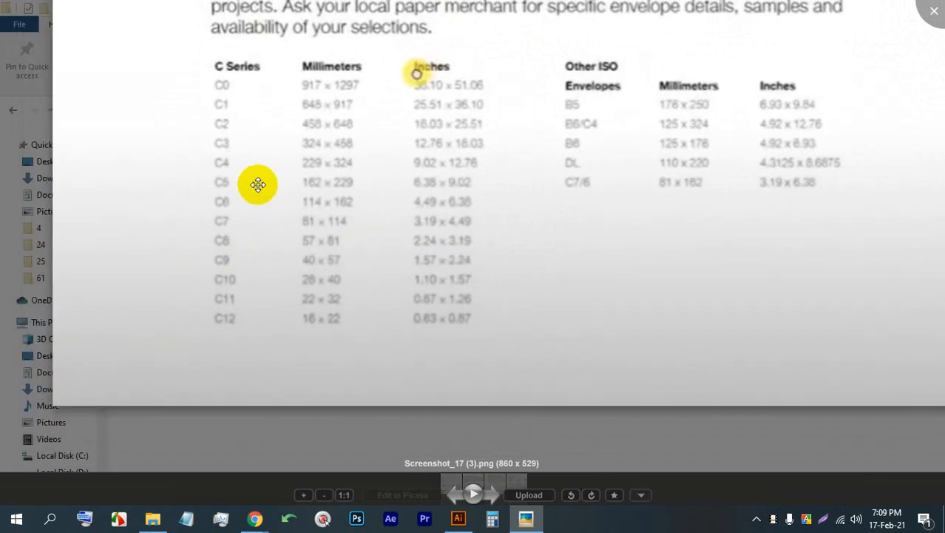
left_click_drag(517, 103, 442, 178)
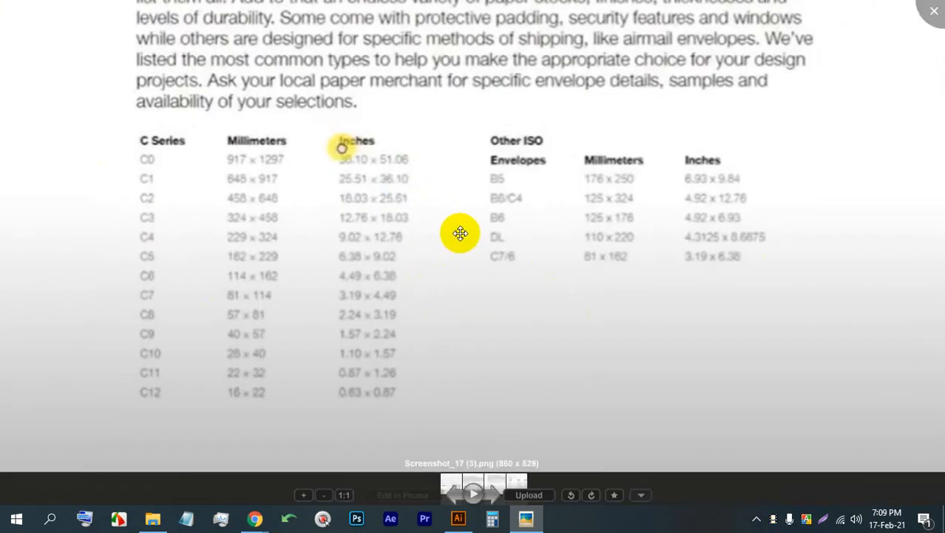
scroll(460, 233, "down", 4)
- Examine the commercial and oversize envelope sizes in the North American Envelope Formats & Sizes chart
key("Right")
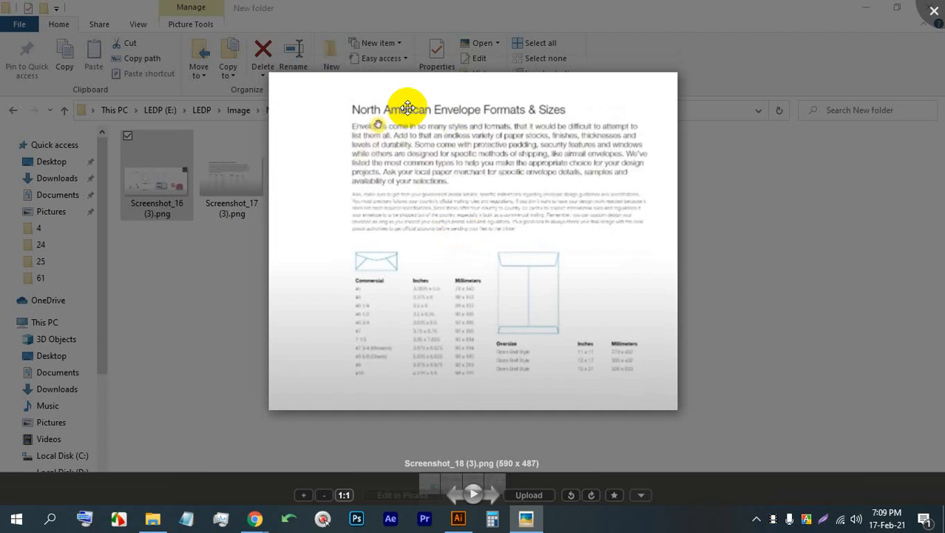
scroll(420, 424, "up", 4)
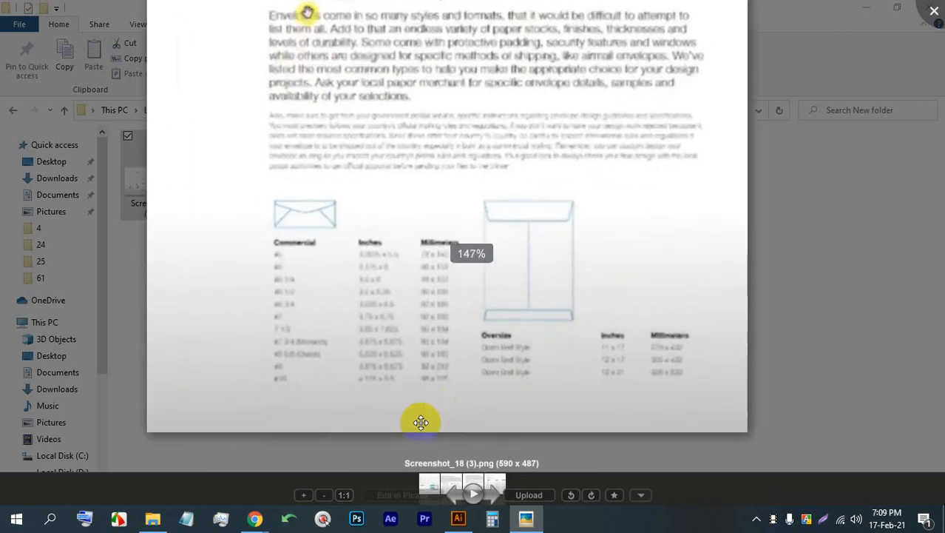
scroll(395, 338, "up", 2)
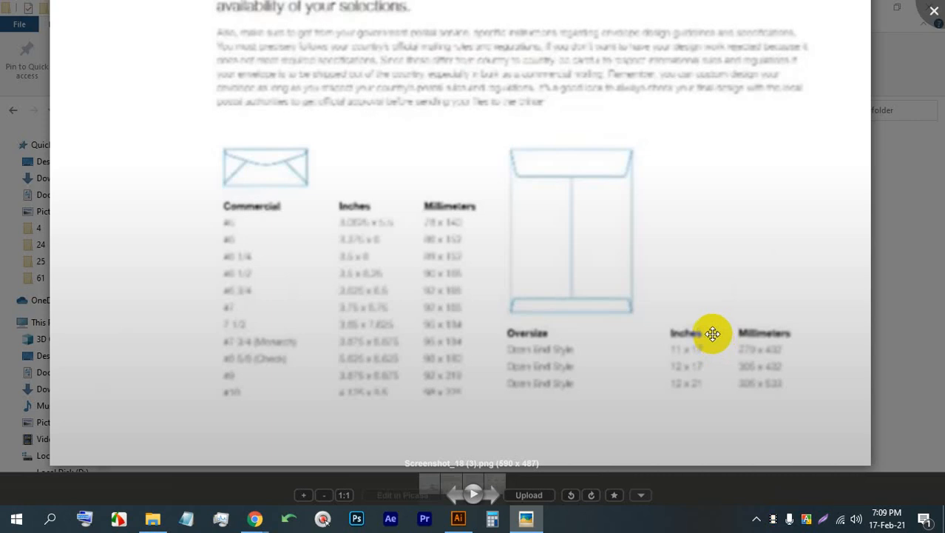
scroll(447, 292, "down", 2)
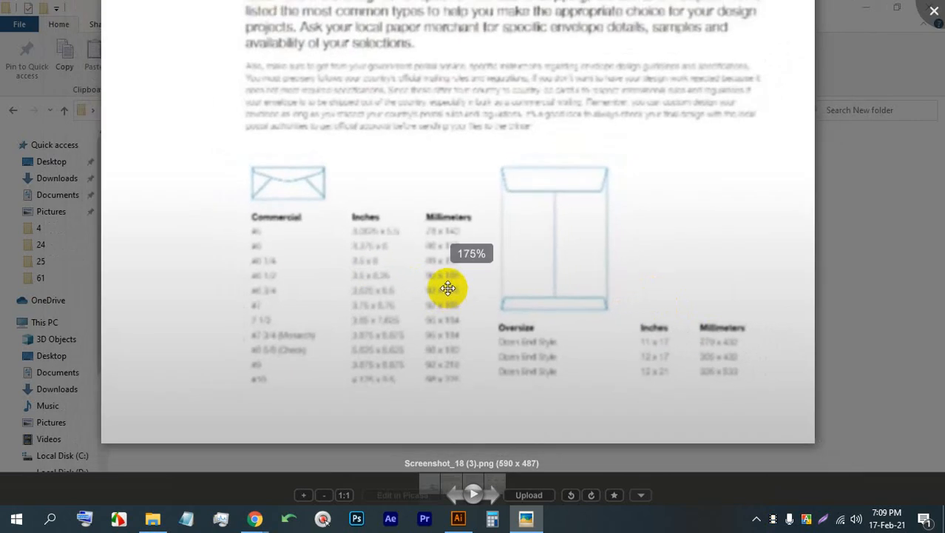
scroll(450, 295, "down", 3)
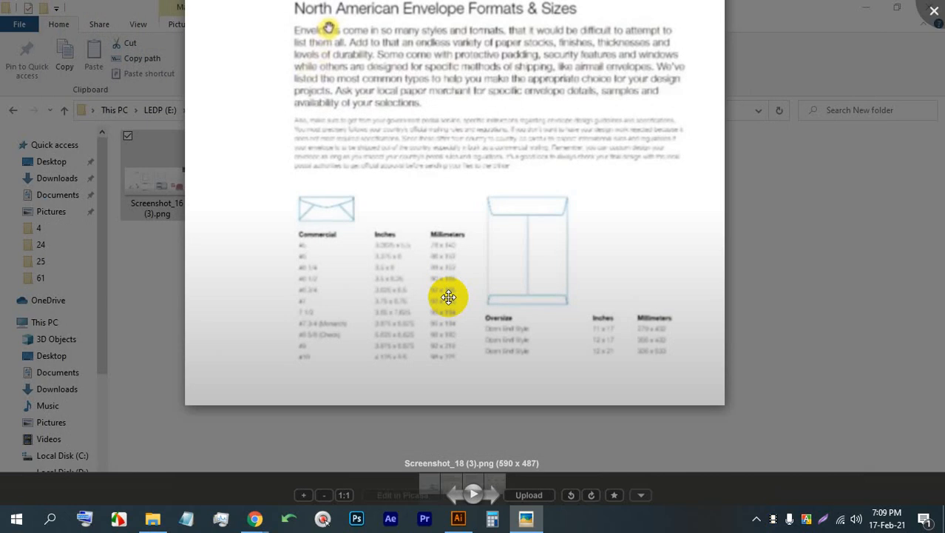
scroll(386, 285, "up", 5)
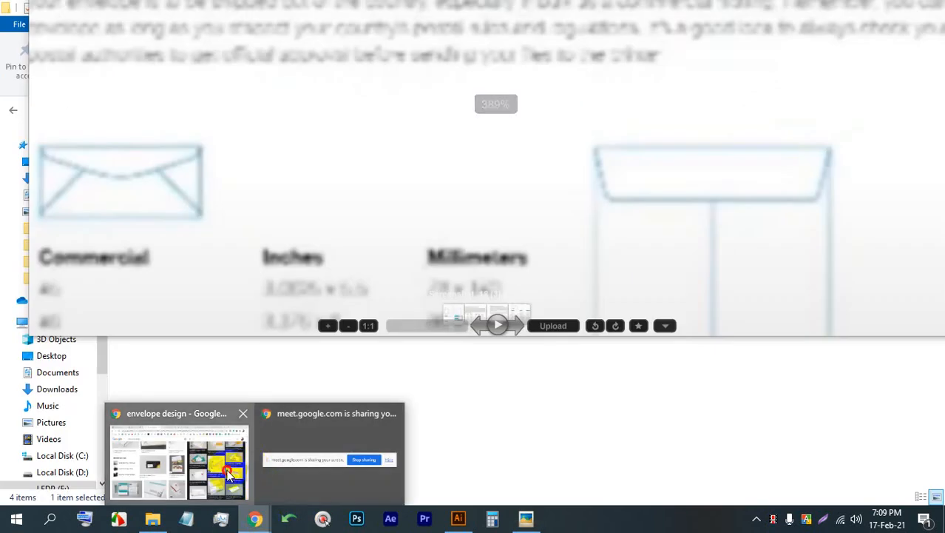
- Switch to Chrome to check the Google Meet call, and return to the envelope chart in Picasa Photo Viewer
left_click(192, 458)
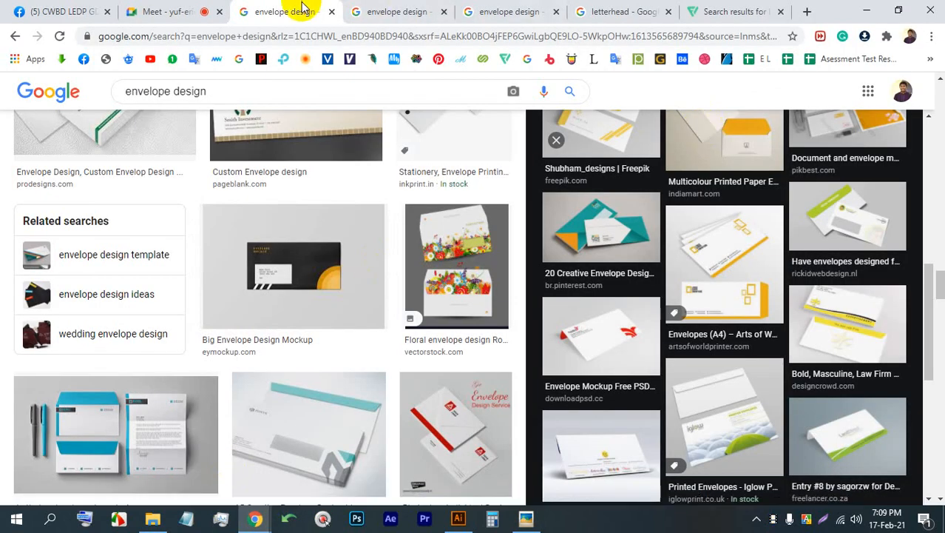
left_click(185, 11)
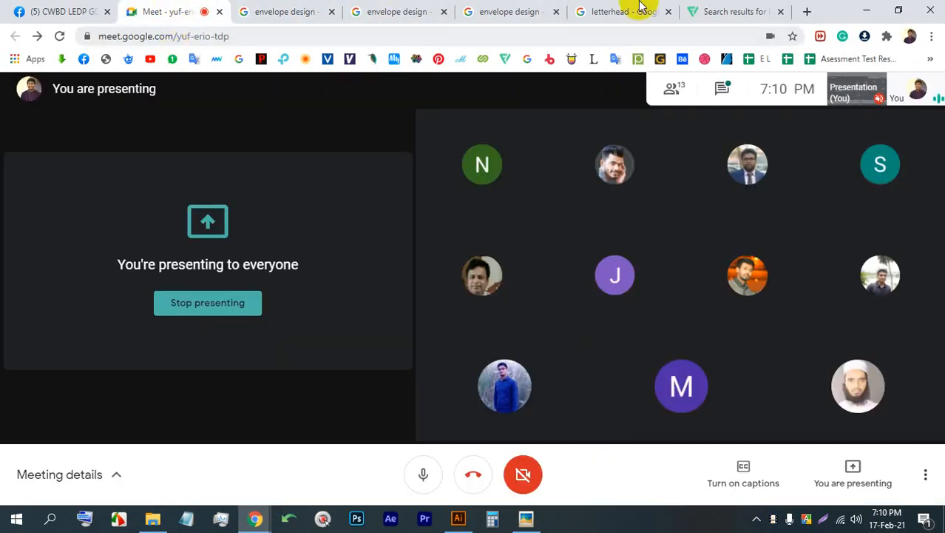
left_click(866, 10)
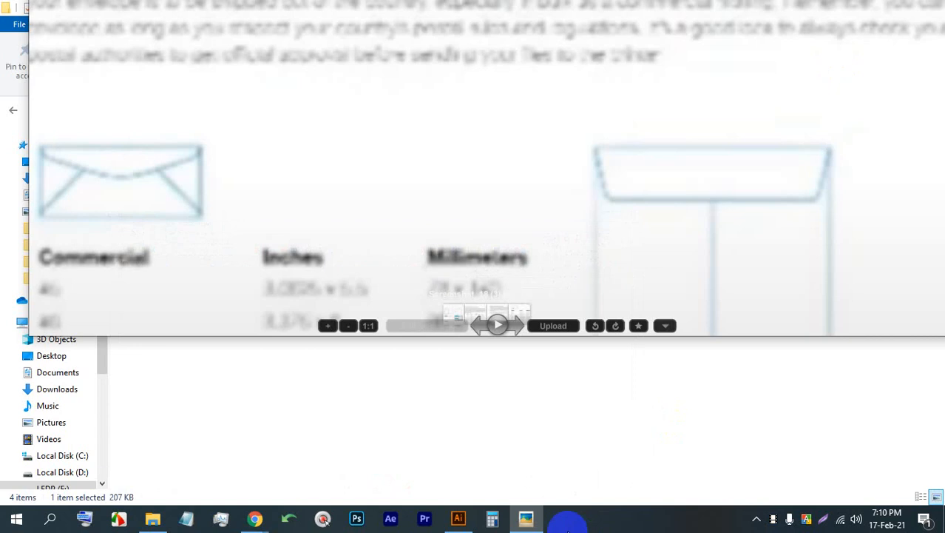
left_click(526, 518)
left_click(525, 517)
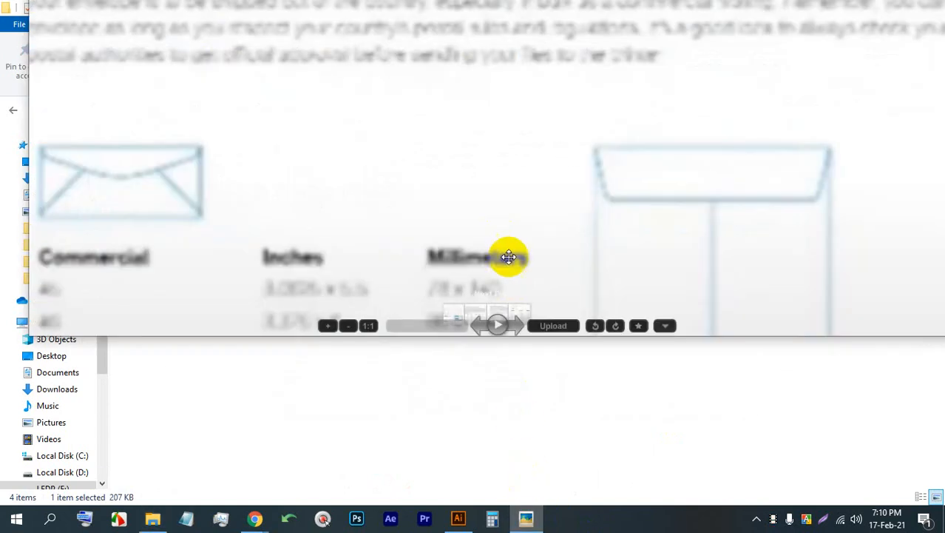
- Compare the International and North American envelope size charts by alternating between their images
scroll(506, 255, "down", 5)
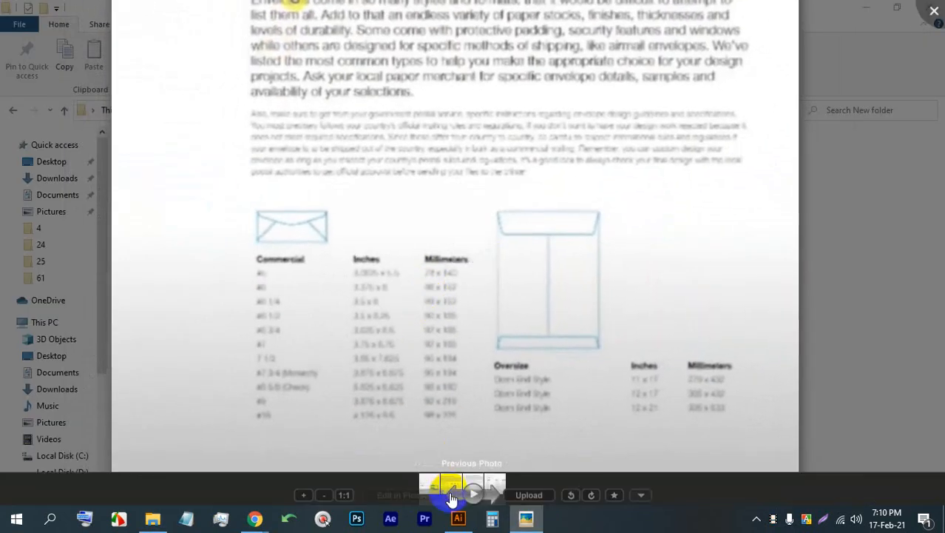
left_click(450, 497)
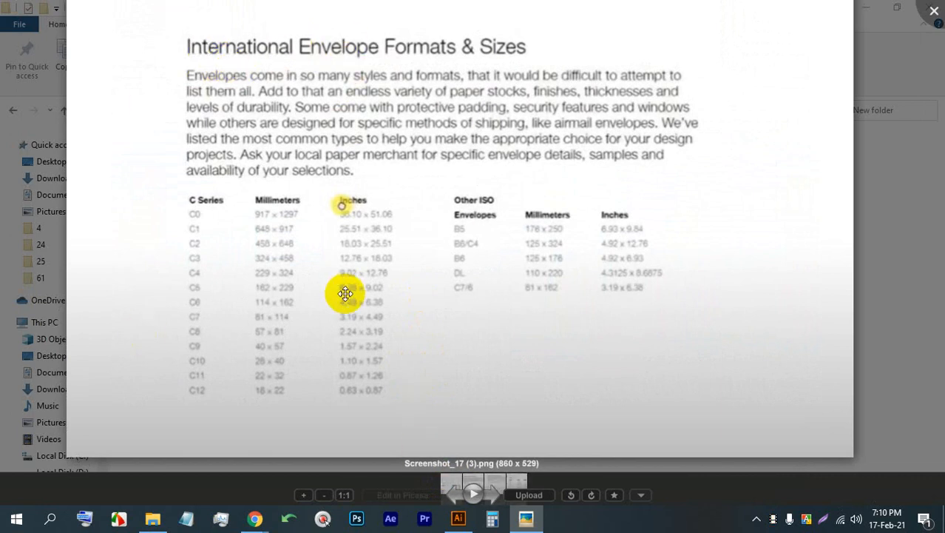
key("Right")
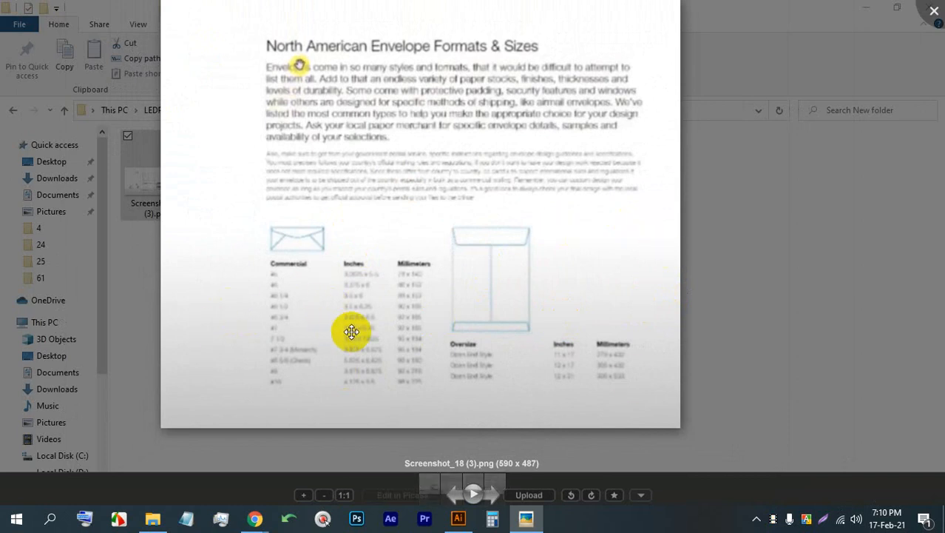
key("Left")
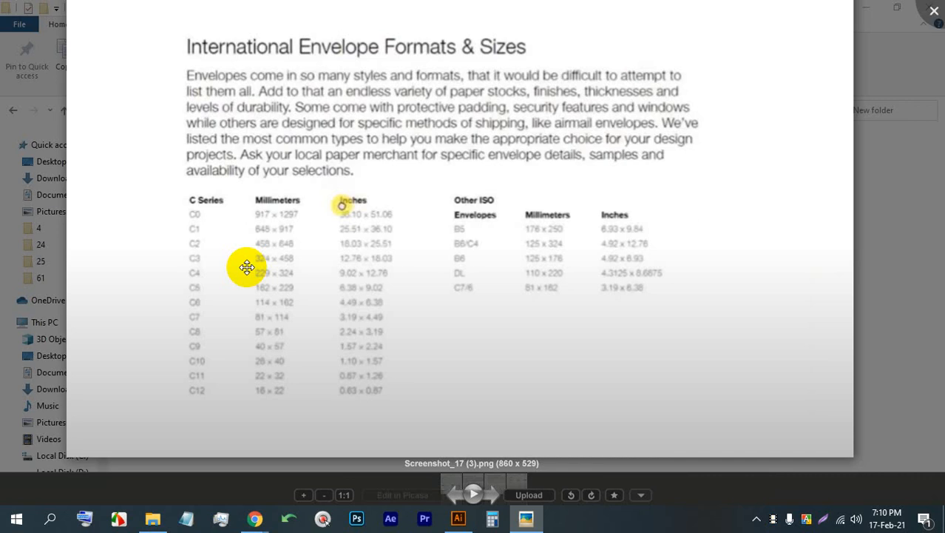
key("Right")
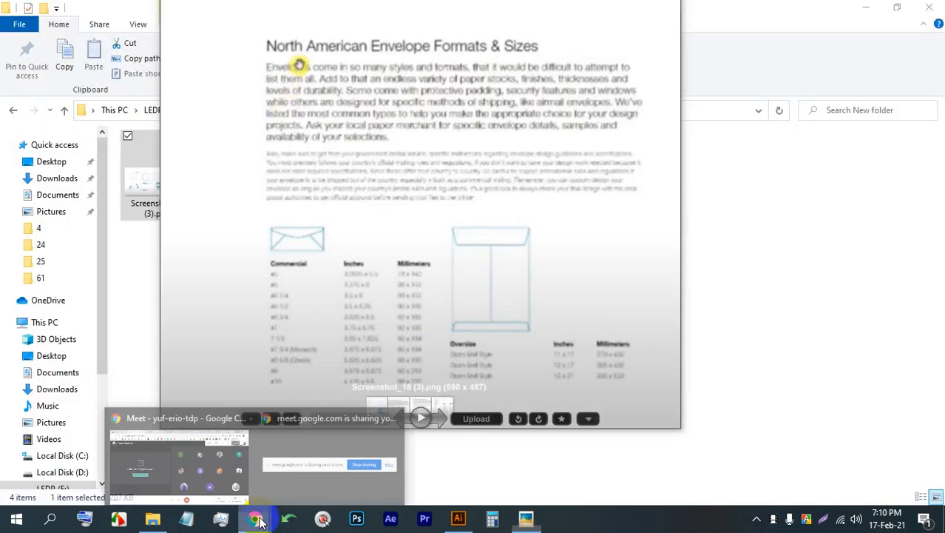
- Switch to Chrome to check the Google Meet call, and return to the North American envelope chart in Picasa Photo Viewer
left_click(211, 448)
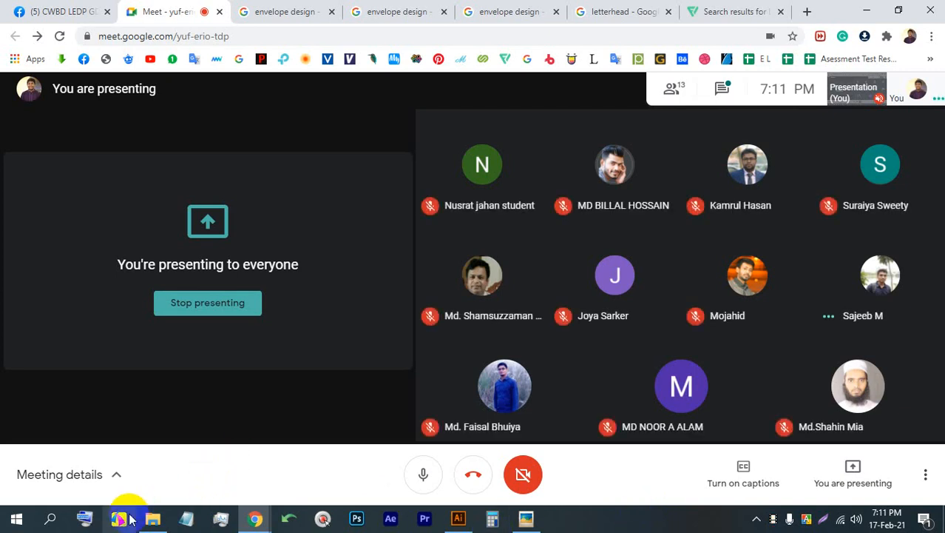
left_click(152, 526)
left_click(524, 512)
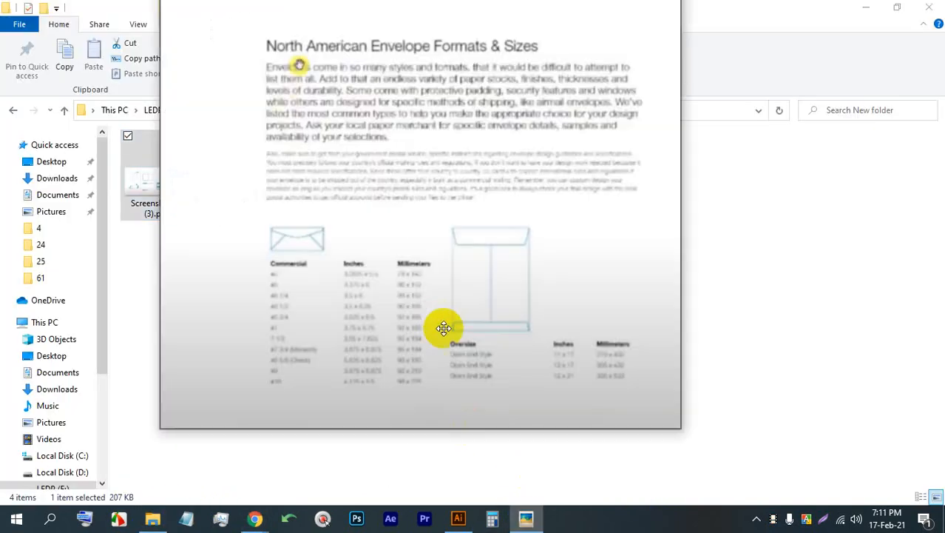
double_click(438, 318)
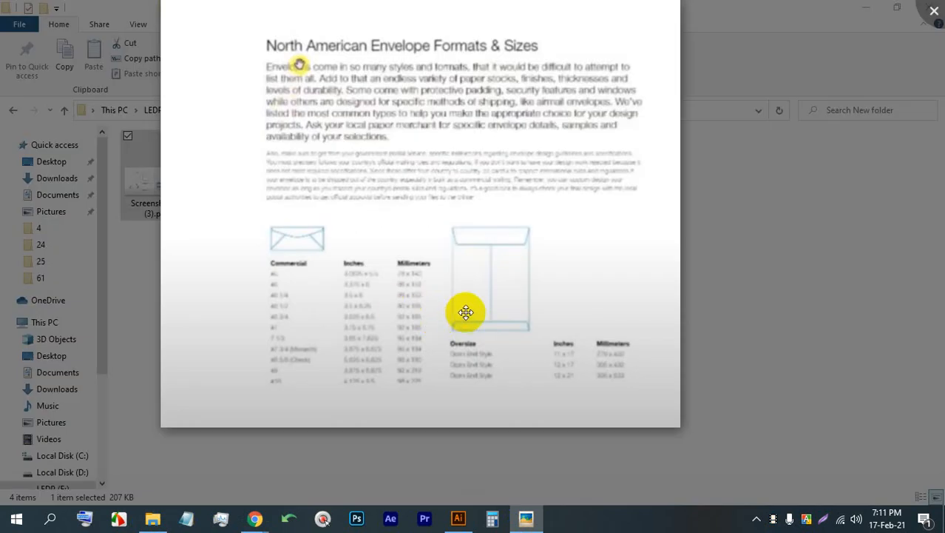
- Go back to the International Envelope Formats & Sizes chart and examine its C Series and Other ISO tables enlarged
left_click_drag(391, 267, 410, 300)
key("Left")
key("Left")
key("Right")
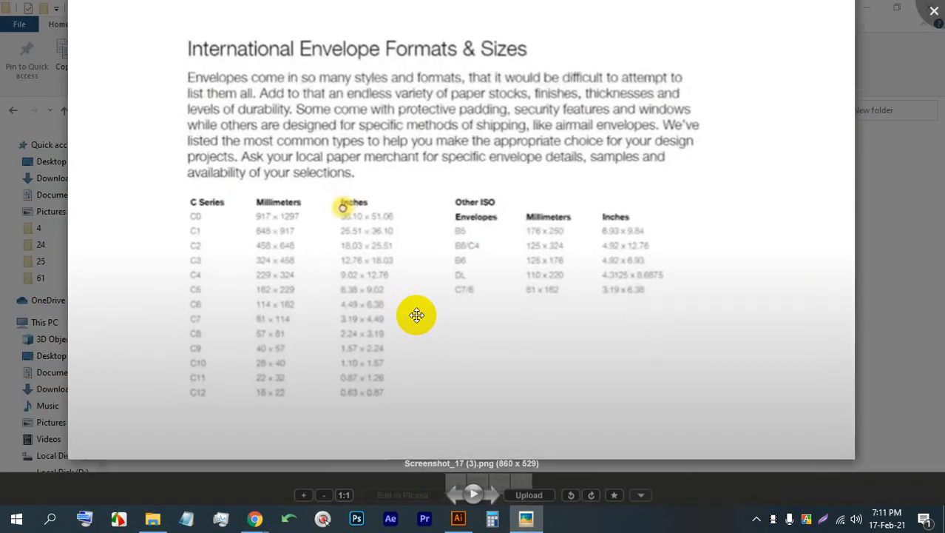
scroll(194, 33, "up", 3)
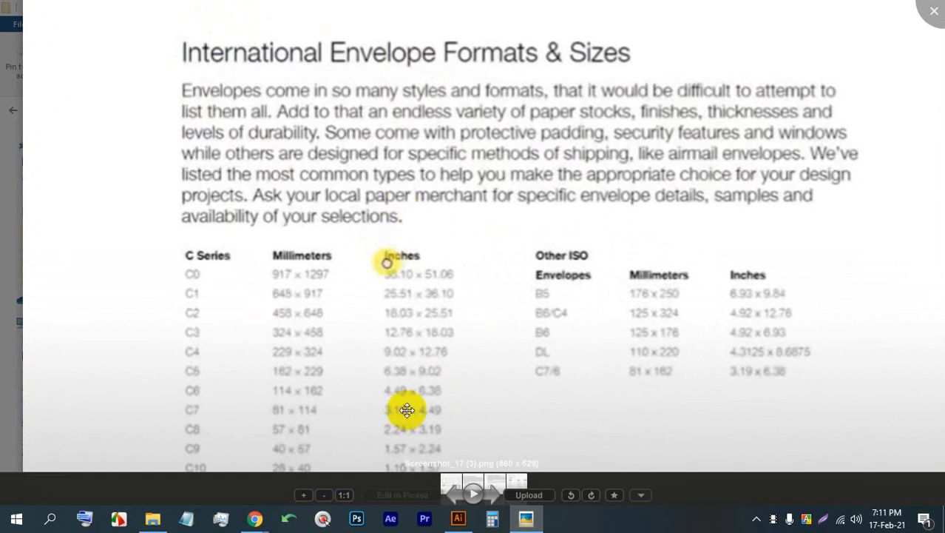
- Advance past the North American chart to the Window envelope sizes, examine the window diagram and size table, and close the viewer
key("Right")
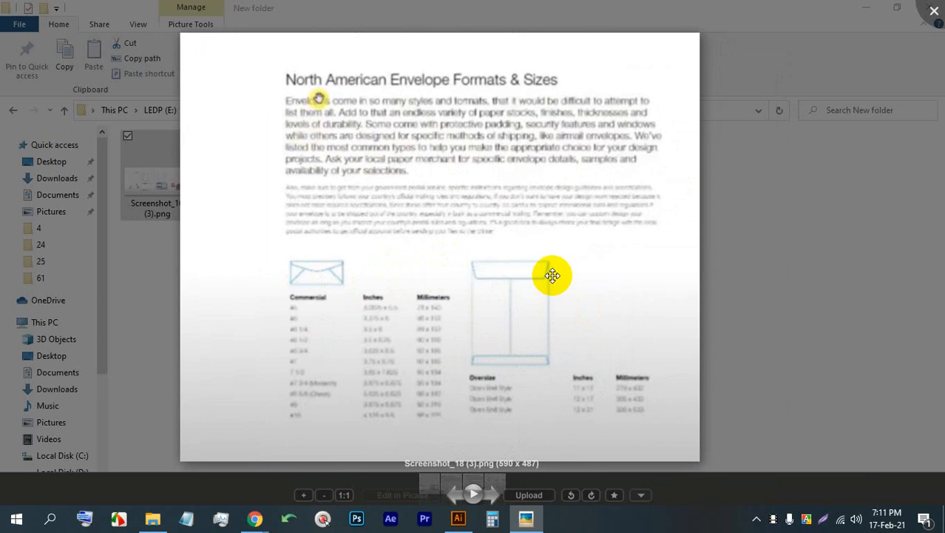
key("Right")
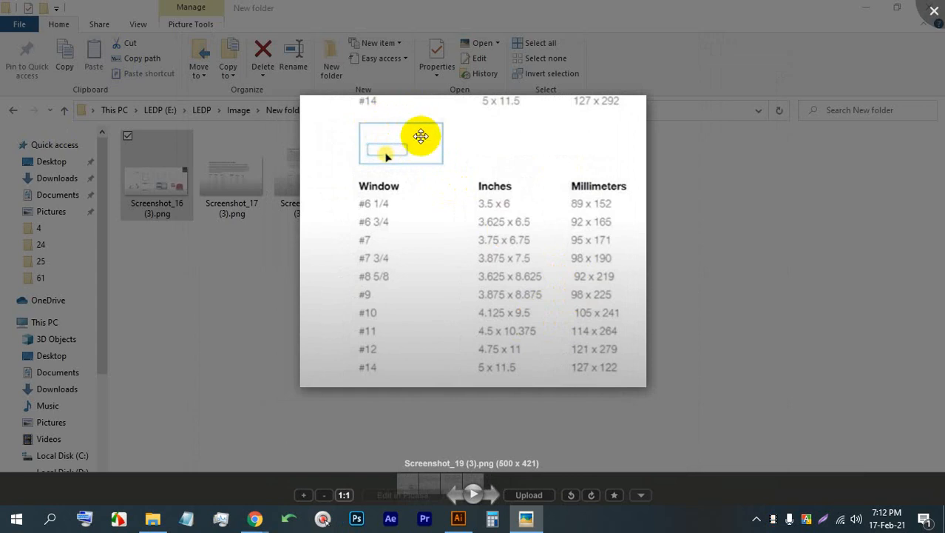
scroll(422, 133, "up", 3)
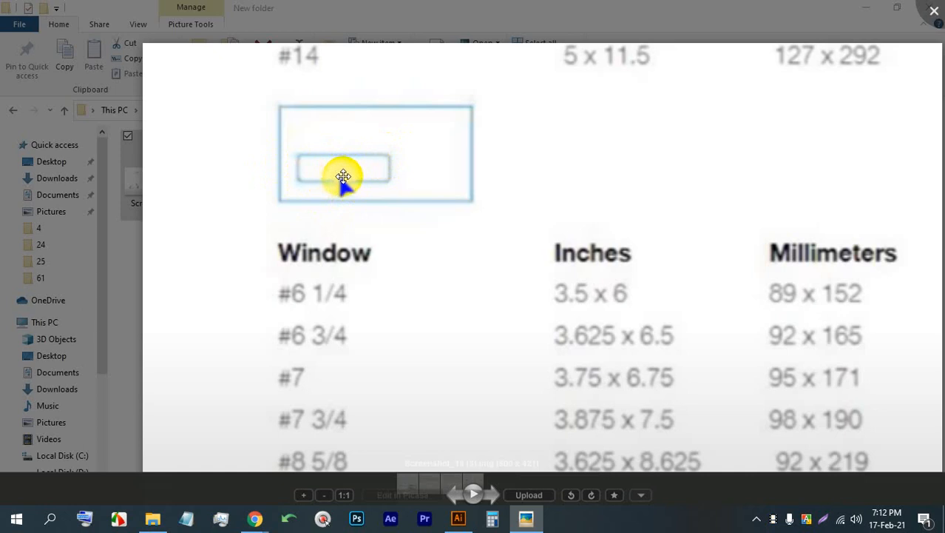
scroll(344, 176, "down", 4)
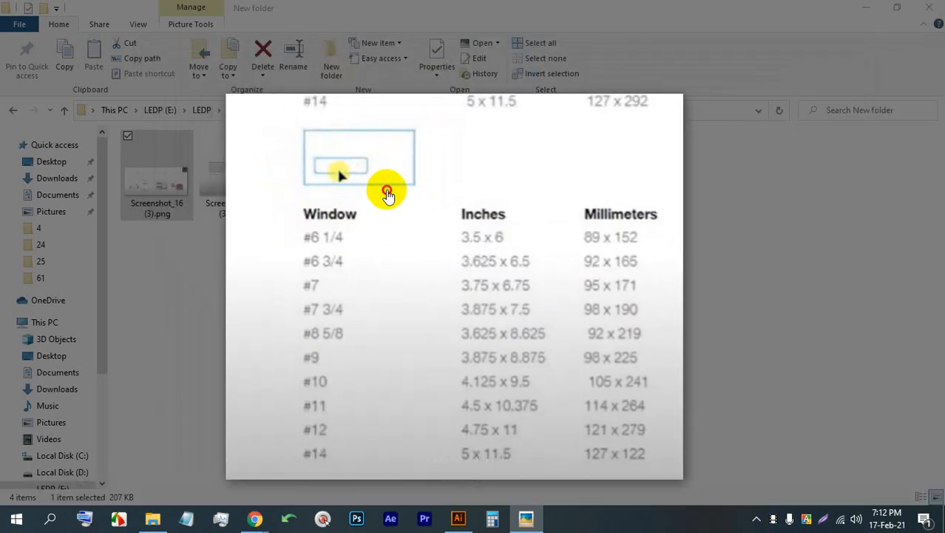
left_click_drag(476, 283, 431, 192)
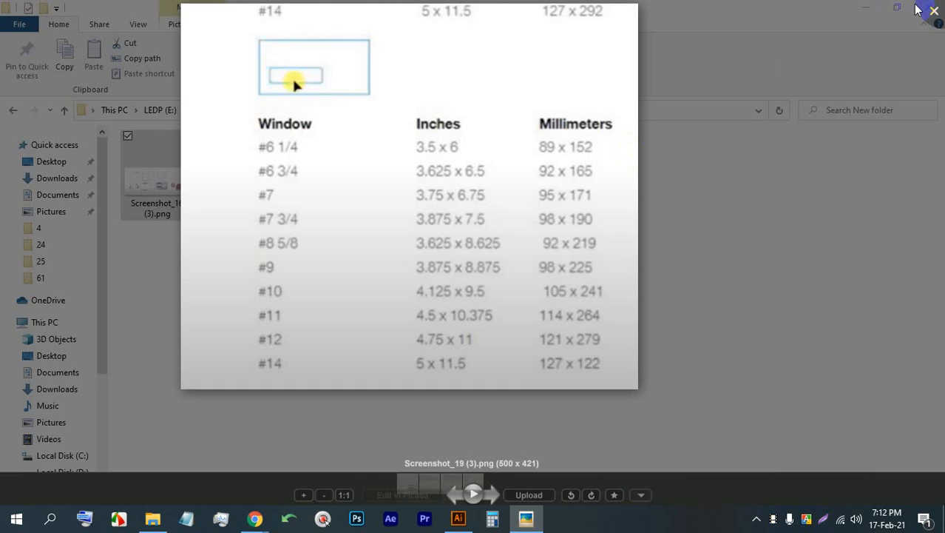
left_click(933, 10)
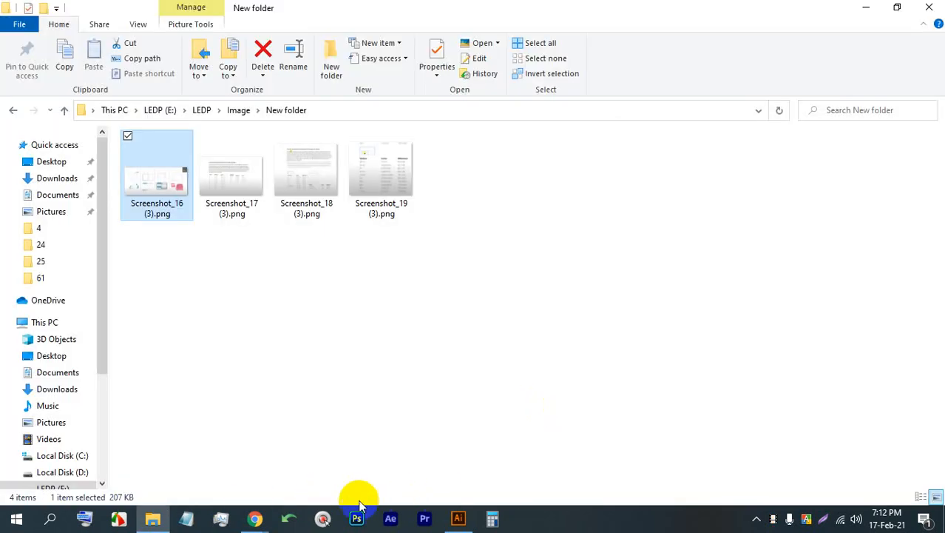
- Switch to the Google Meet call in Chrome, check its chat messages, and return to the call after a brief switch to Illustrator
left_click(255, 521)
left_click(220, 455)
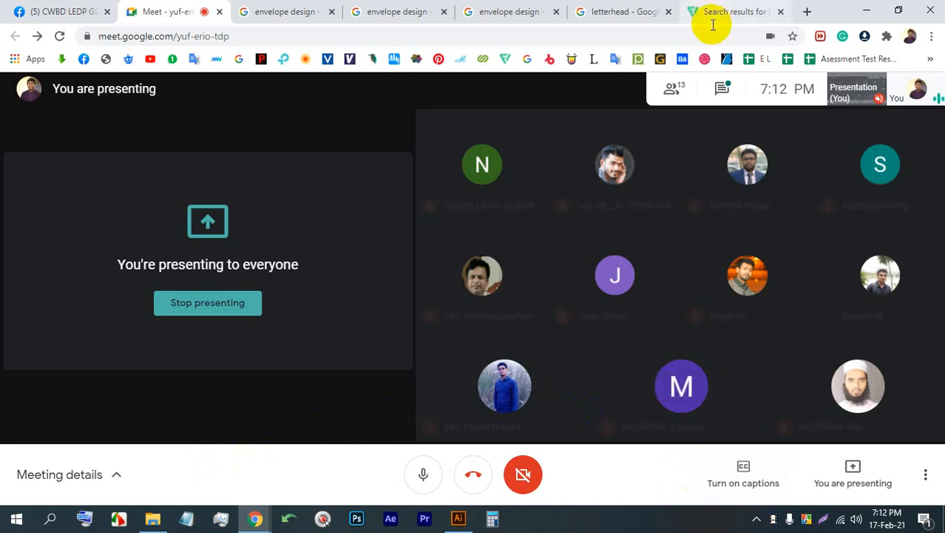
left_click(714, 95)
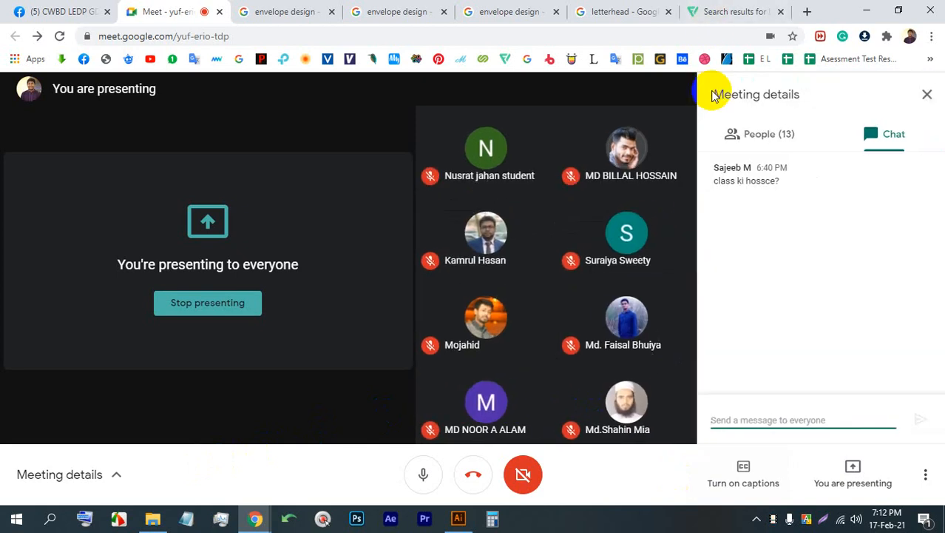
left_click(926, 94)
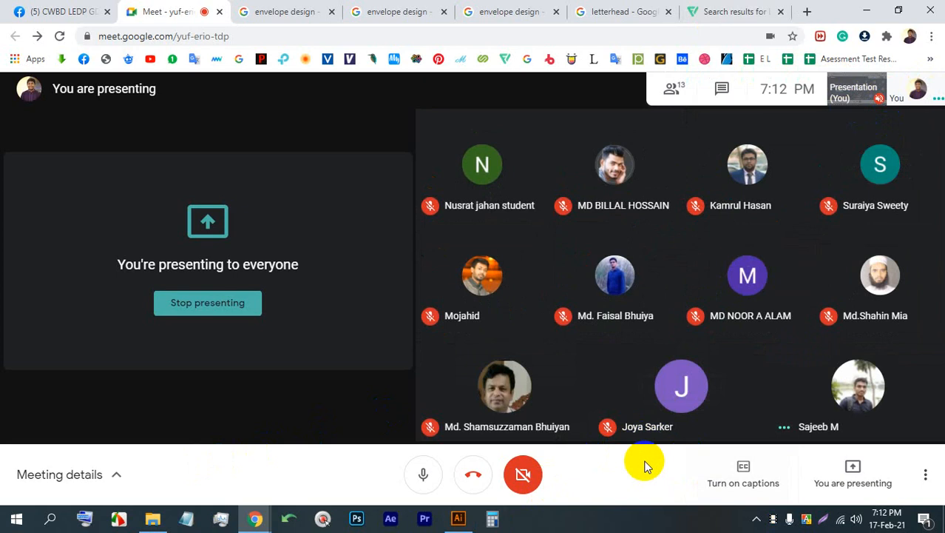
left_click(458, 517)
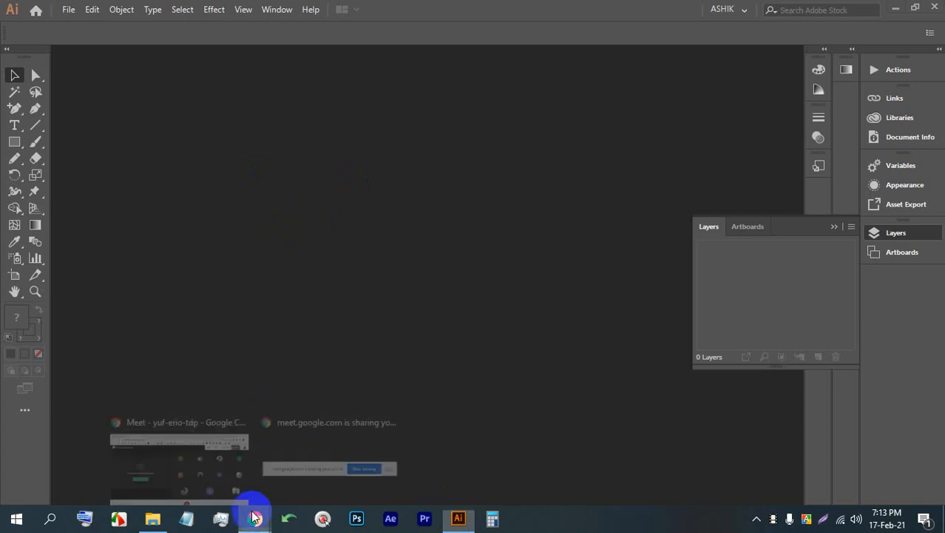
left_click(213, 459)
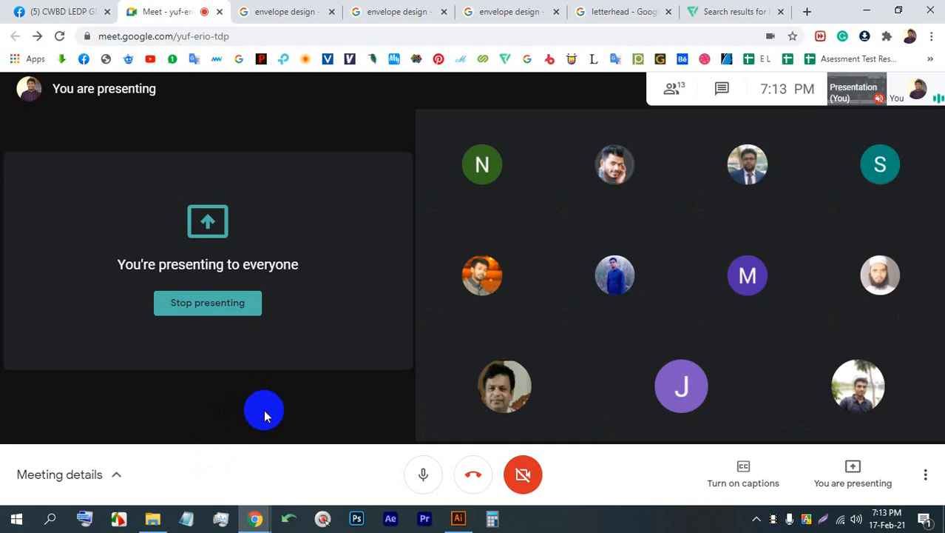
- Open the Freelancer "Letterhead and envelope design" preview from the "envelope design" Google Images results
left_click(311, 10)
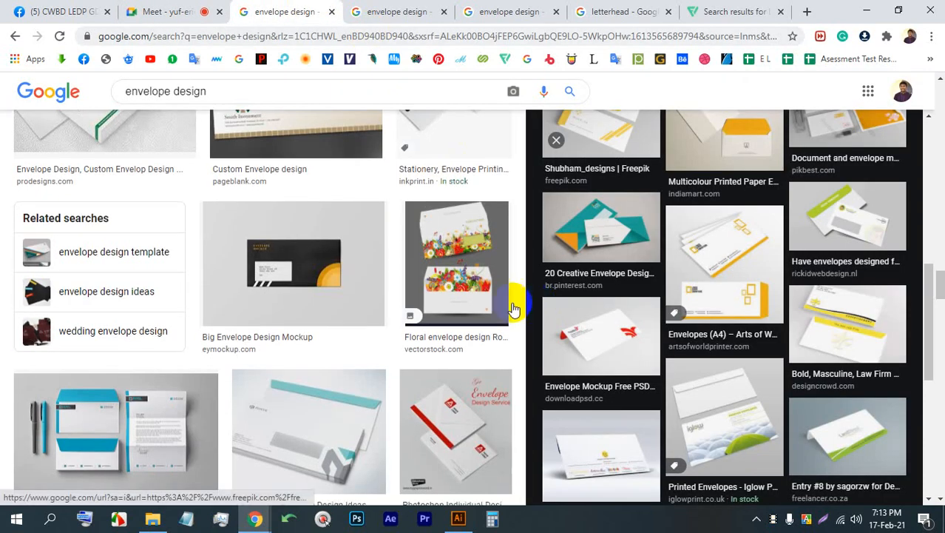
scroll(111, 296, "down", 5)
scroll(87, 228, "up", 2)
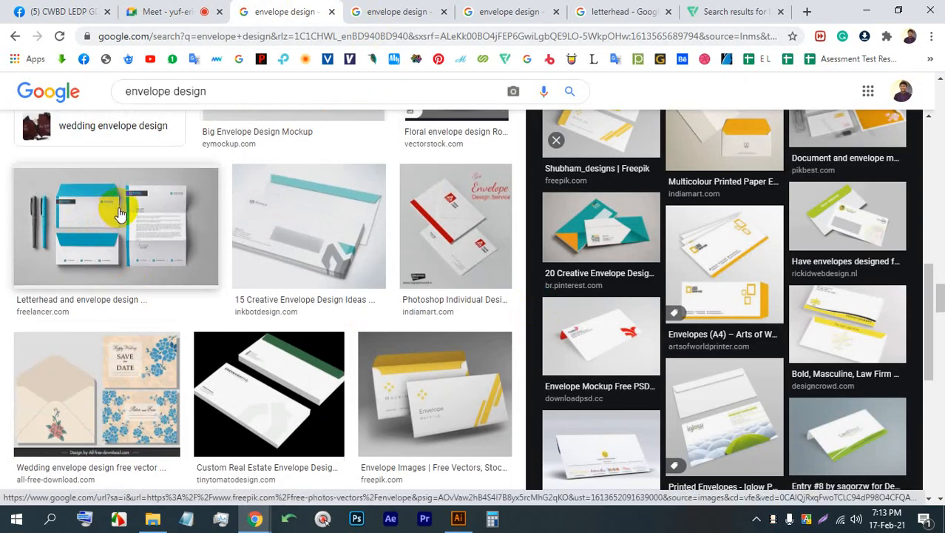
left_click(118, 212)
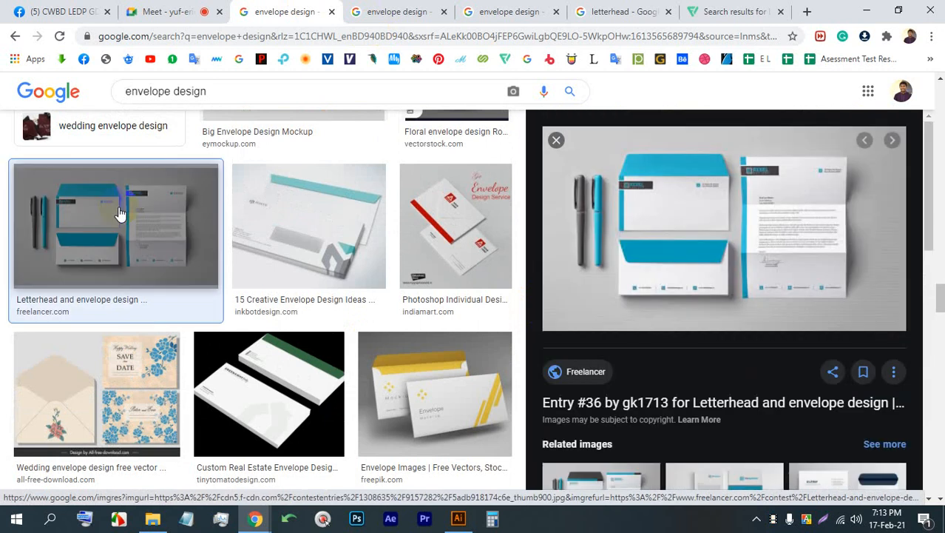
scroll(693, 418, "down", 3)
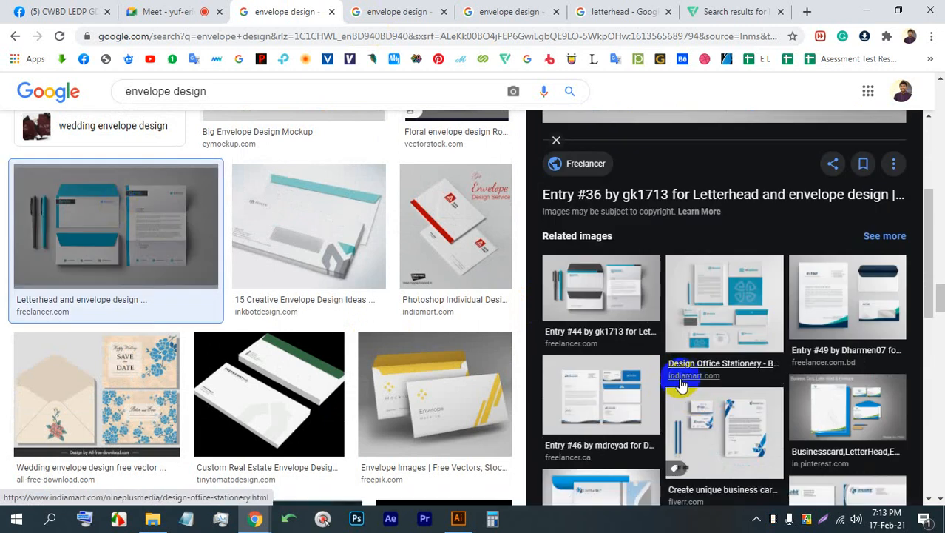
scroll(680, 384, "up", 5)
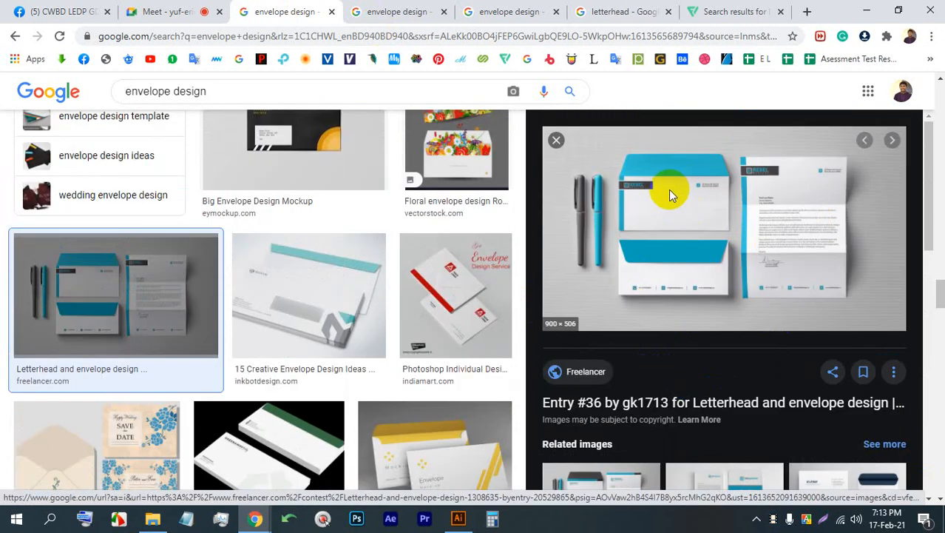
right_click(670, 194)
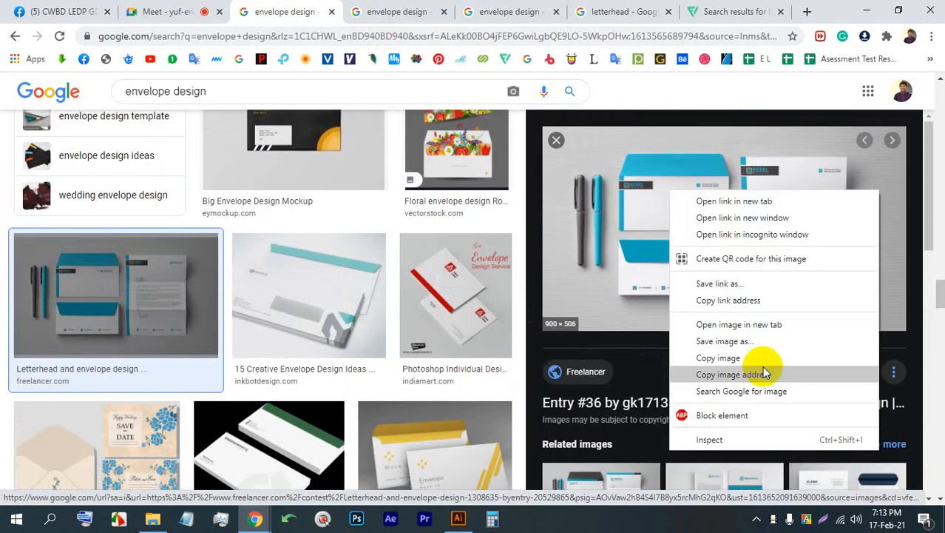
left_click(932, 240)
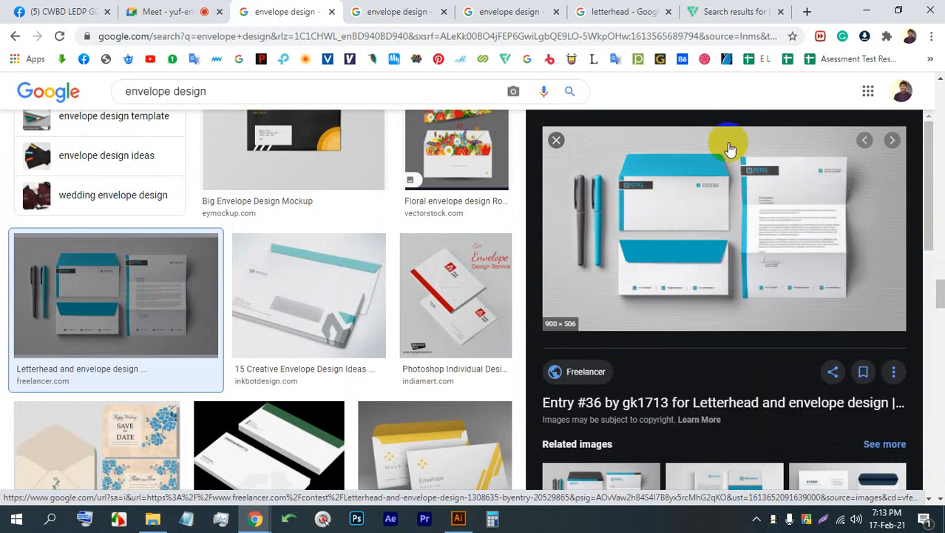
- Capture a 613x471 screen area around the previewed stationery image and mark the envelope's front, back and flap with red pen strokes
left_click(827, 522)
left_click_drag(907, 359, 477, 29)
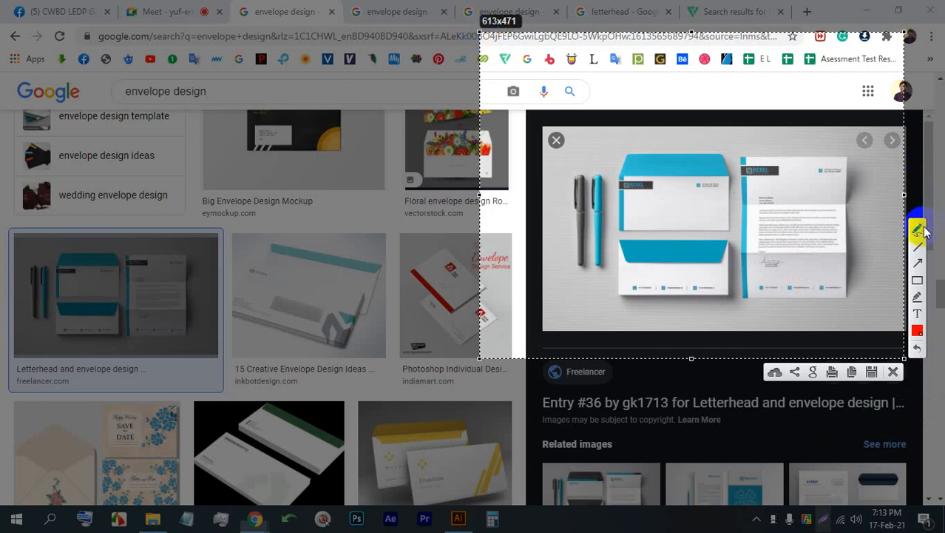
left_click(667, 206)
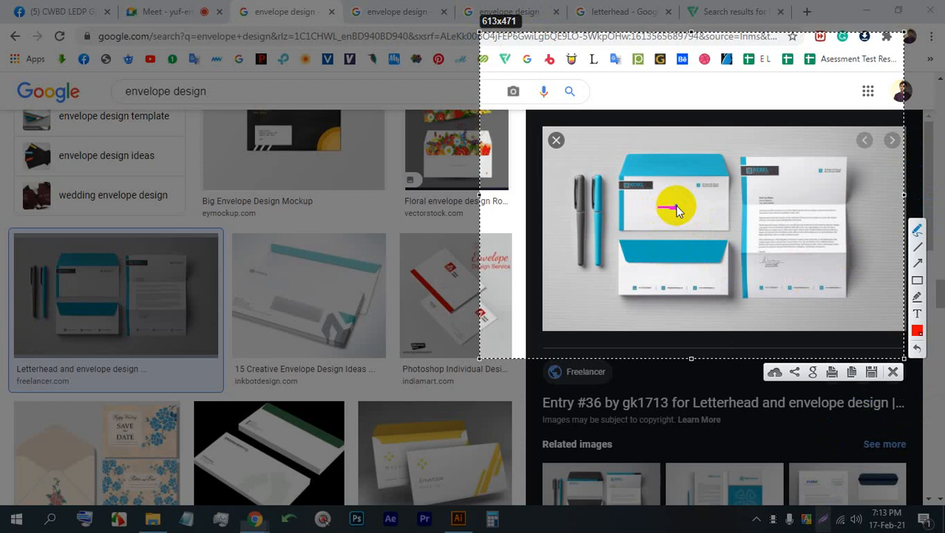
left_click_drag(656, 274, 671, 275)
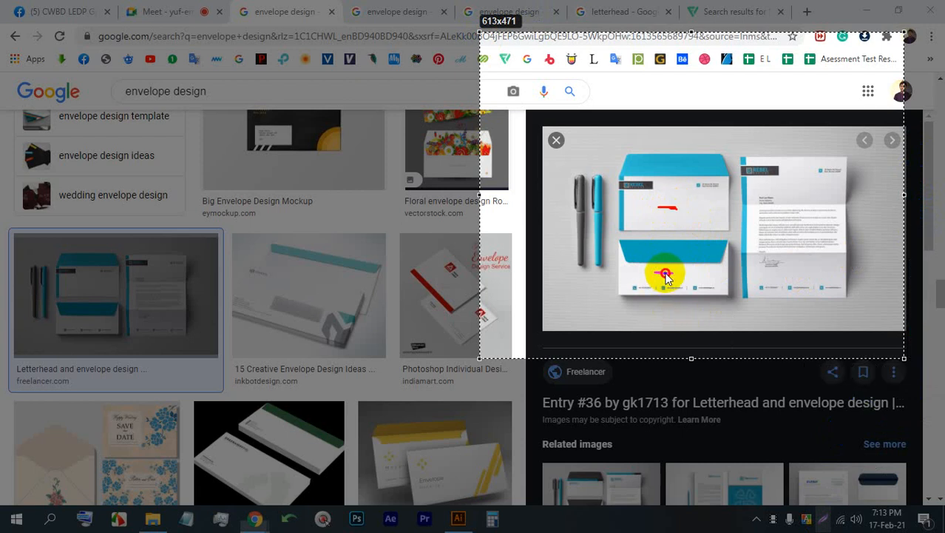
left_click(640, 253)
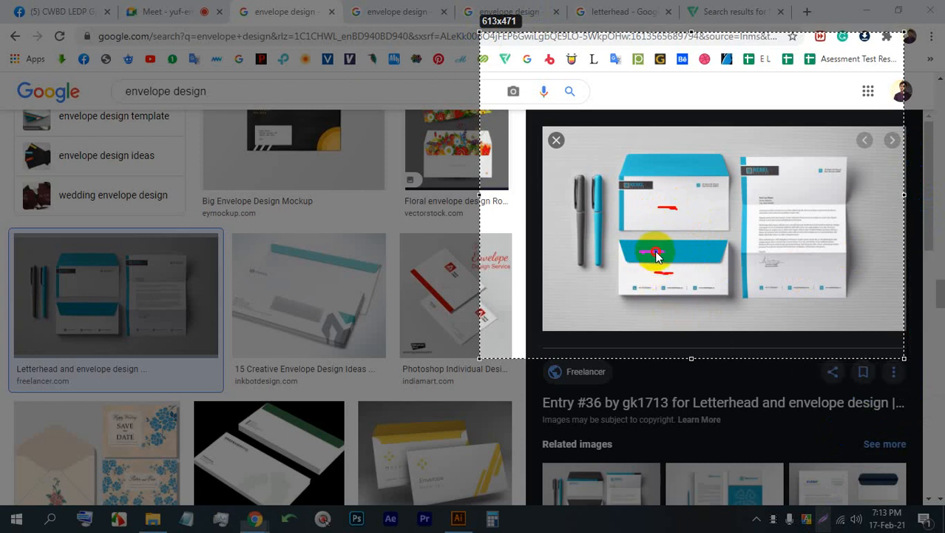
- Outline the lower envelope's flap and side folds in red with the pen, and close the screen capture without saving
mouse_move(656, 252)
left_mouse_down()
mouse_move(618, 245)
mouse_move(635, 264)
mouse_move(729, 247)
left_mouse_up()
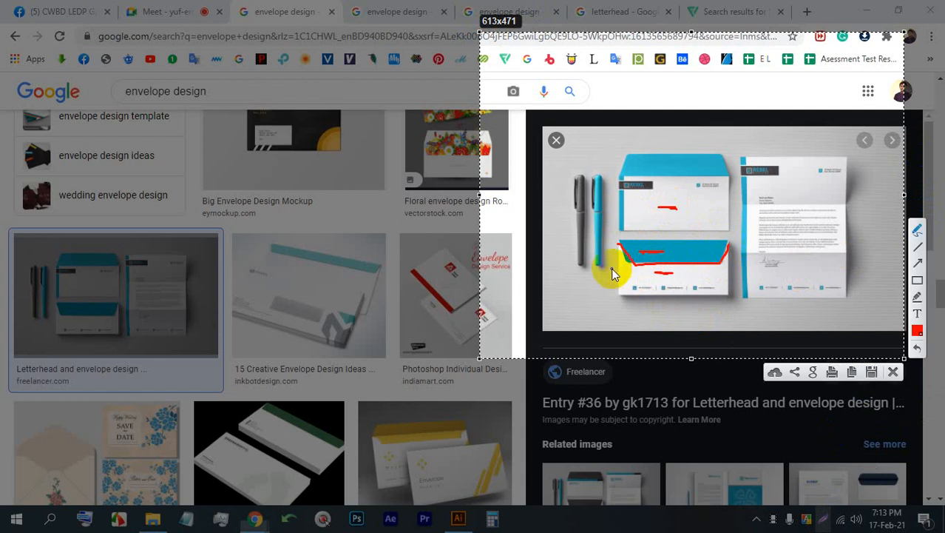
left_click_drag(621, 252, 621, 252)
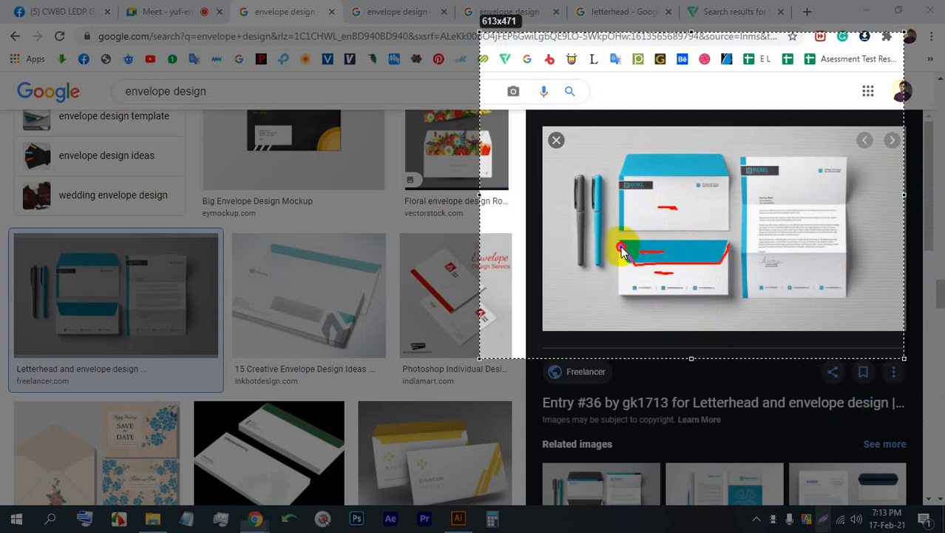
left_click_drag(624, 294, 624, 293)
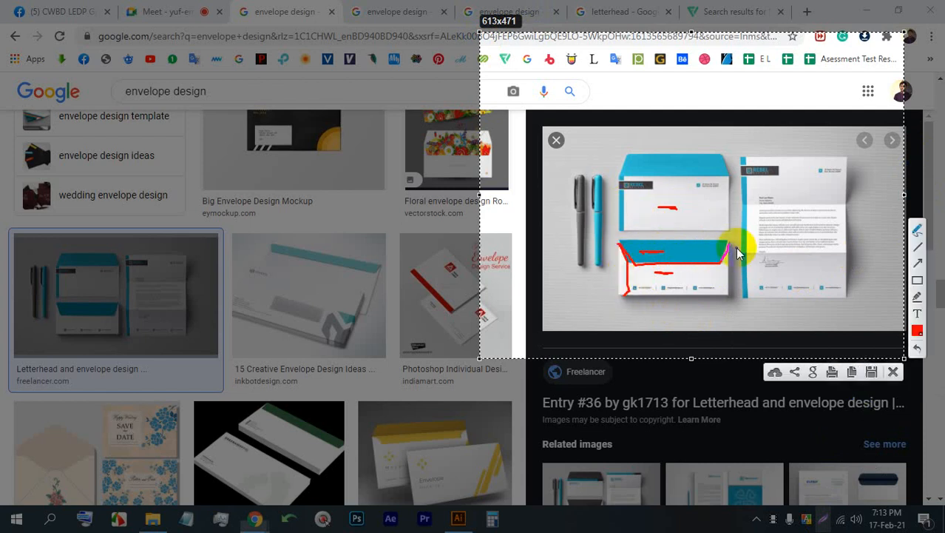
left_click_drag(723, 253, 724, 253)
left_click_drag(723, 290, 723, 291)
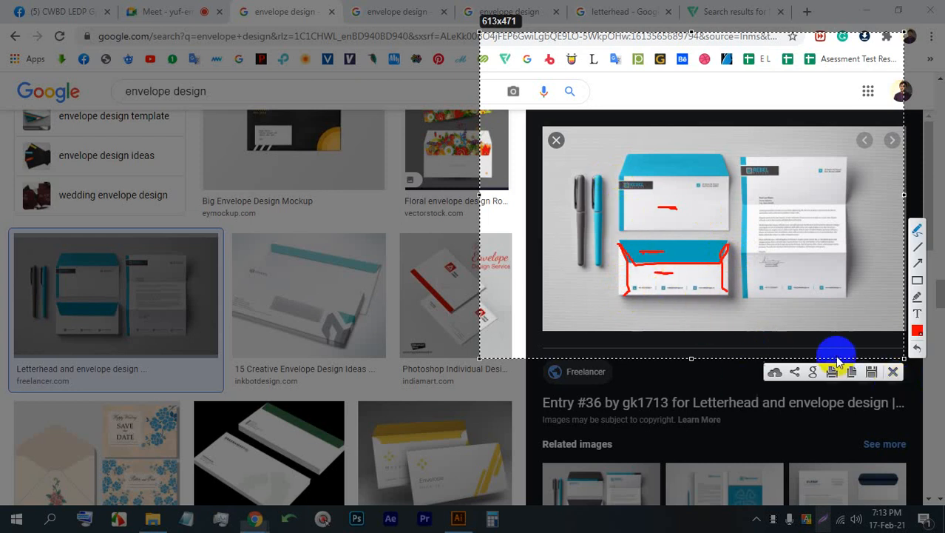
left_click(893, 371)
- Browse the "envelope design" Google Images results and the preview's related images for more envelope examples
scroll(416, 333, "down", 4)
scroll(683, 352, "down", 4)
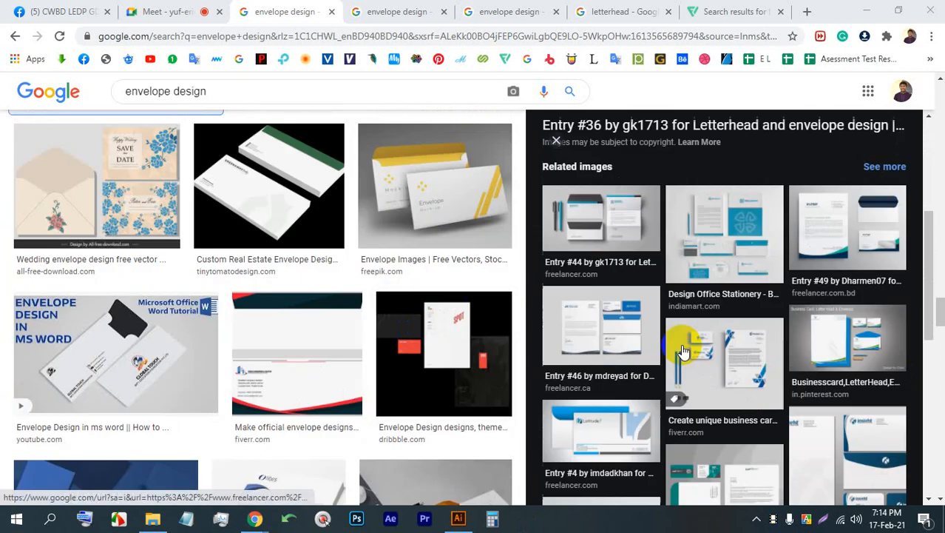
scroll(679, 327, "down", 4)
scroll(351, 278, "down", 5)
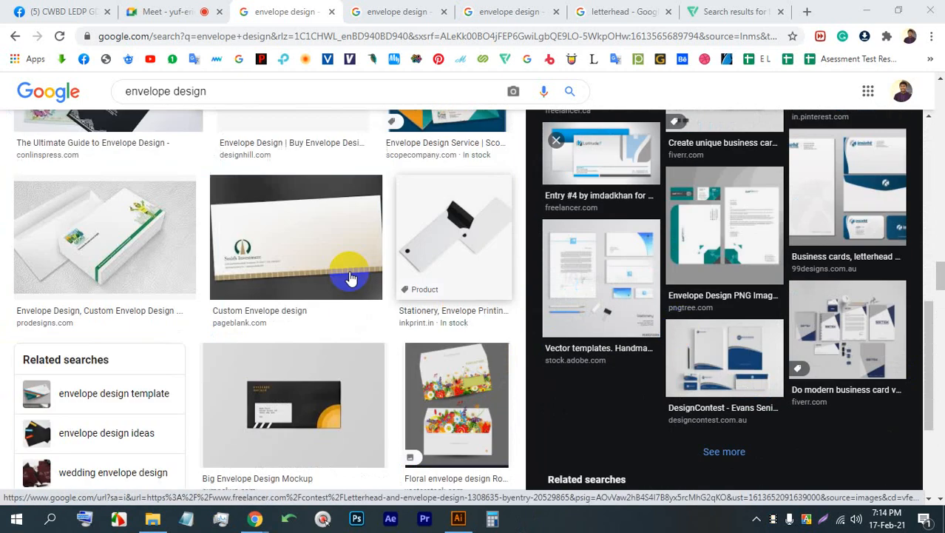
scroll(259, 242, "down", 10)
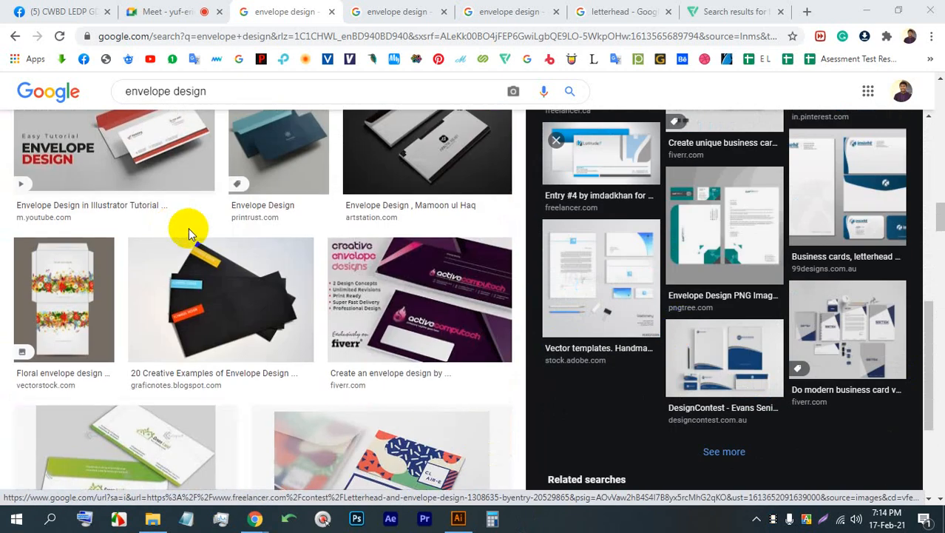
scroll(188, 228, "up", 10)
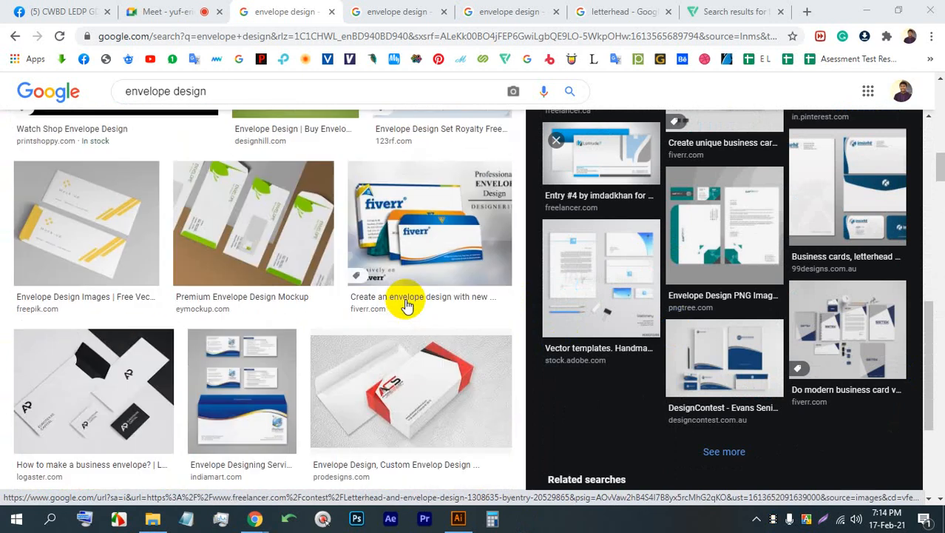
scroll(406, 303, "up", 6)
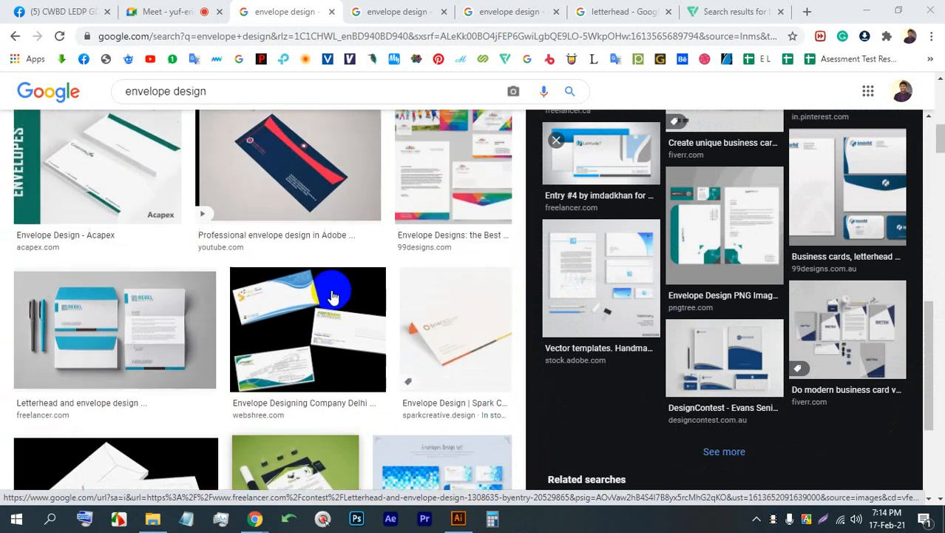
scroll(333, 296, "up", 8)
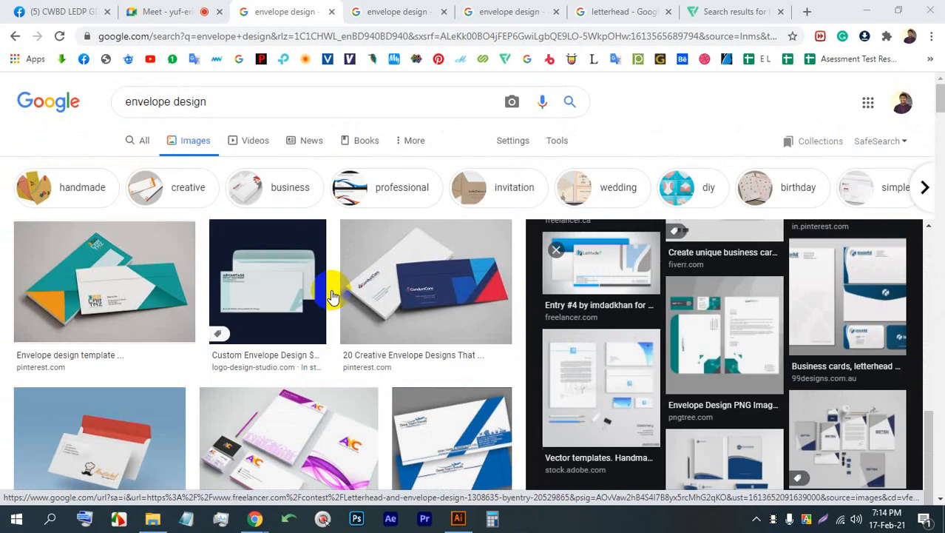
- Switch to File Explorer and open Screenshot_16 (3).png from the New folder inside the Image folder
left_click(153, 518)
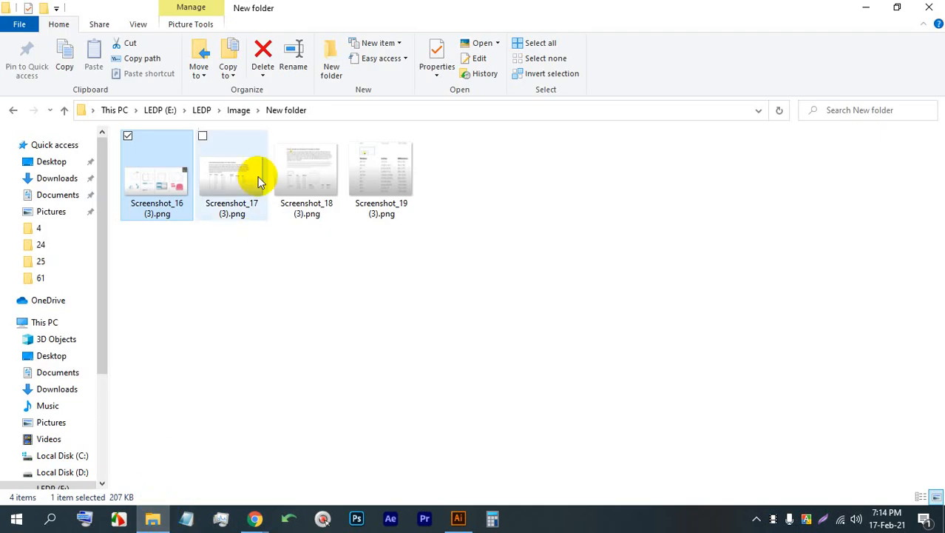
left_click(239, 111)
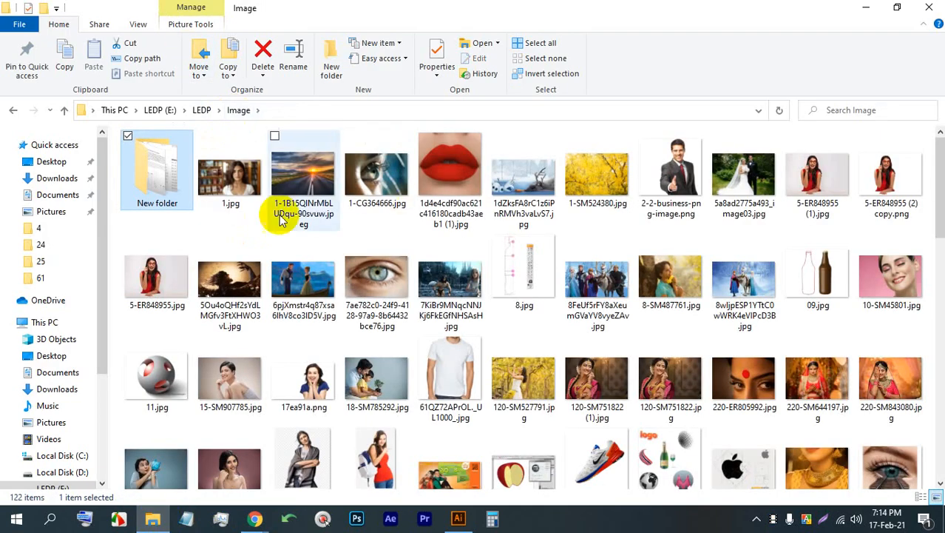
double_click(169, 185)
double_click(164, 187)
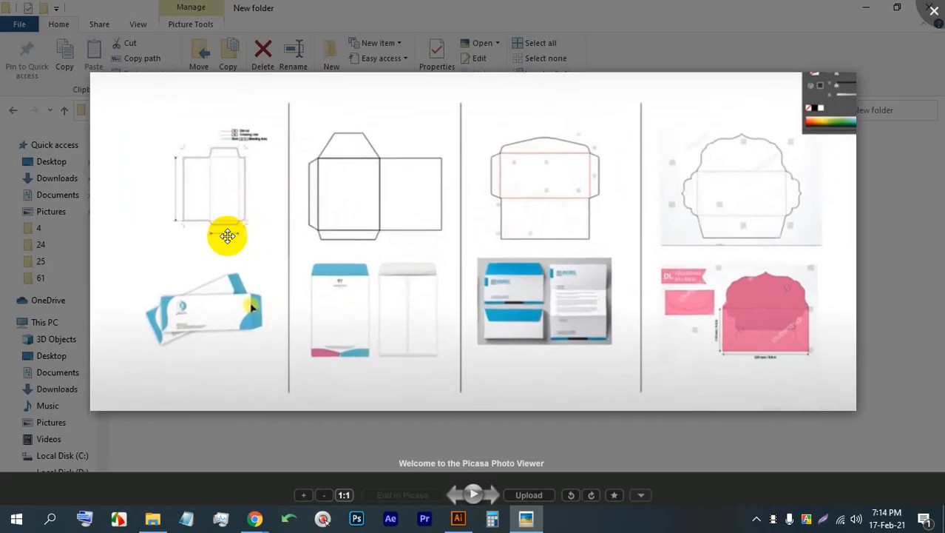
- Examine the envelope templates in the reference chart up close, focusing on the third one with its flap, side folds and red fold lines
scroll(170, 169, "up", 3)
scroll(173, 169, "down", 1)
scroll(542, 185, "up", 3)
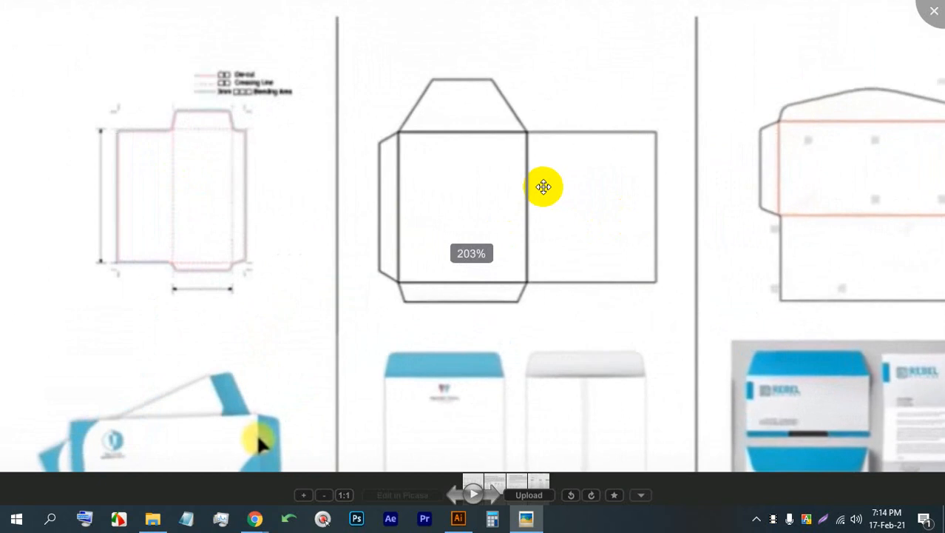
scroll(338, 272, "down", 6)
scroll(721, 200, "up", 5)
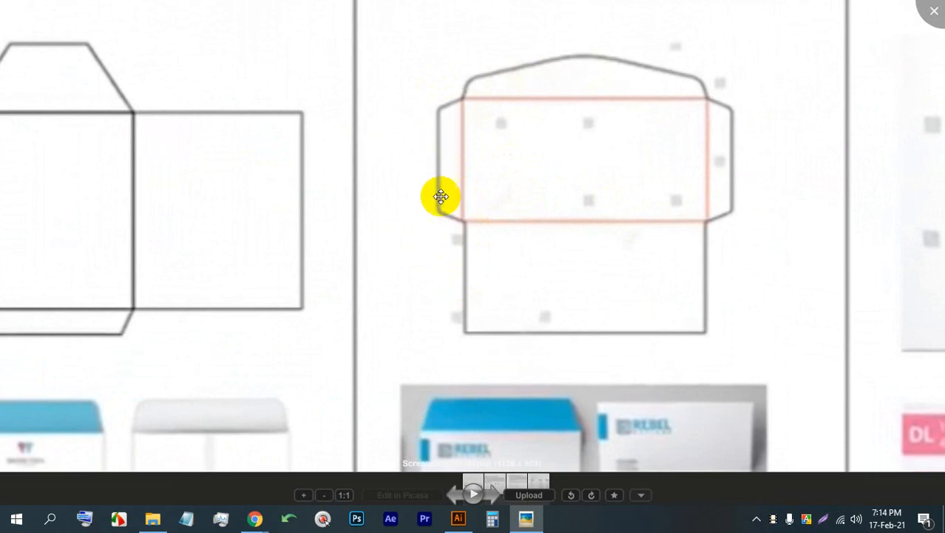
left_click_drag(440, 294, 441, 225)
left_click_drag(454, 168, 459, 222)
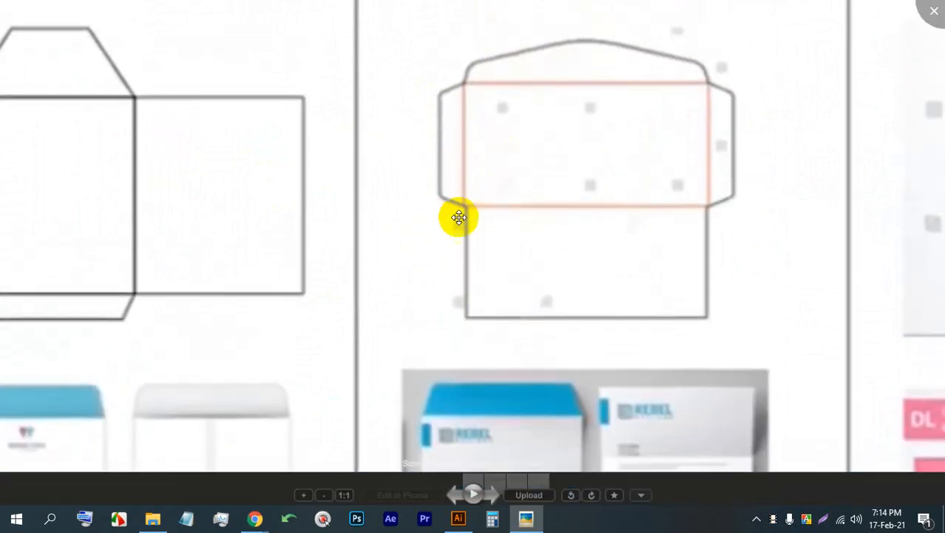
left_click_drag(459, 151, 460, 186)
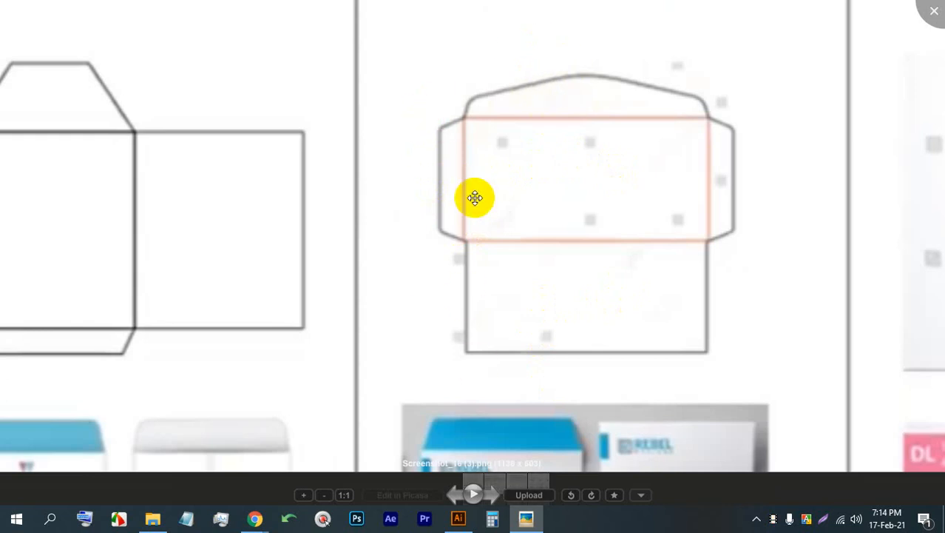
left_click(402, 494)
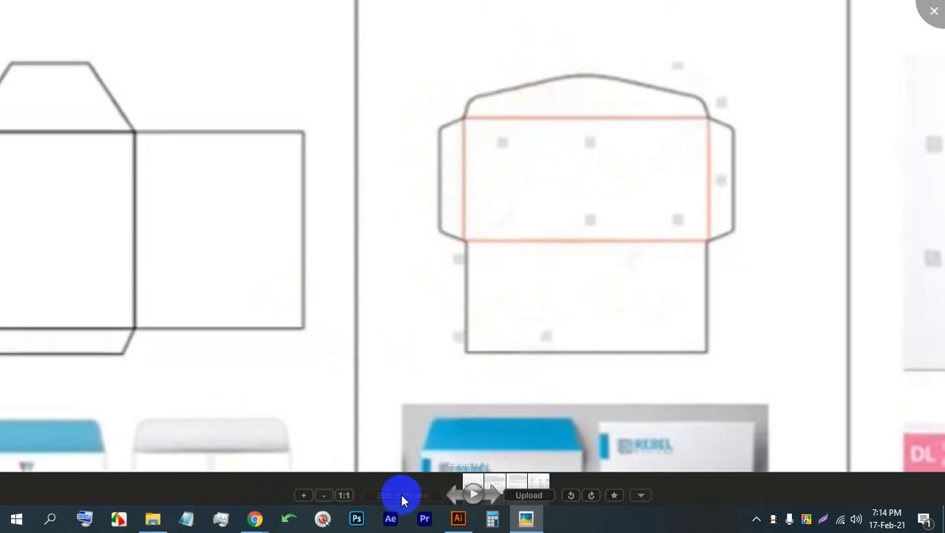
- Find and launch Paint to get a blank canvas for sketching
left_click(16, 518)
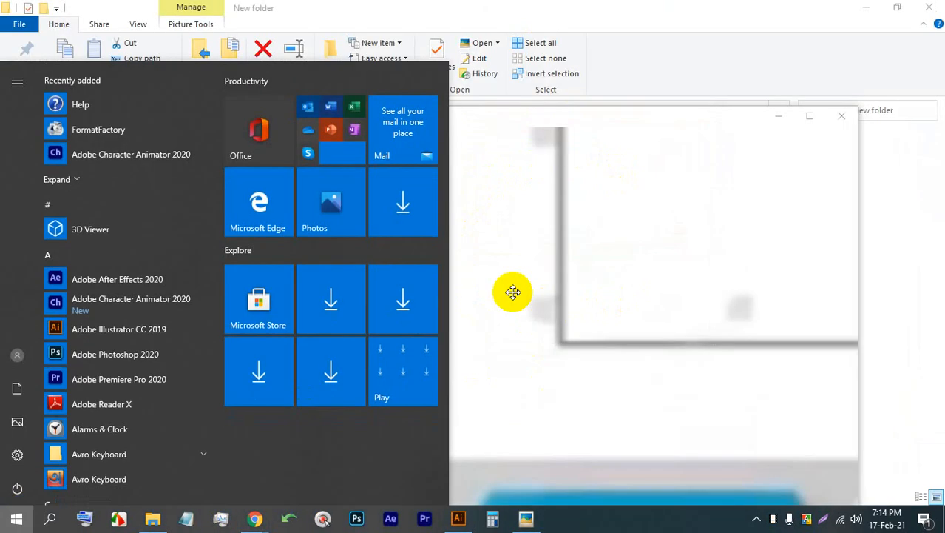
type("paint")
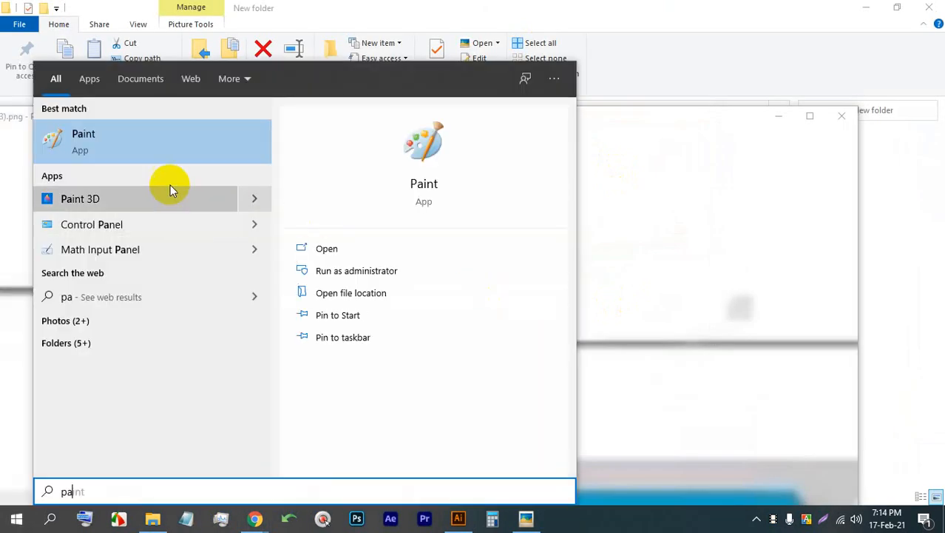
left_click(134, 122)
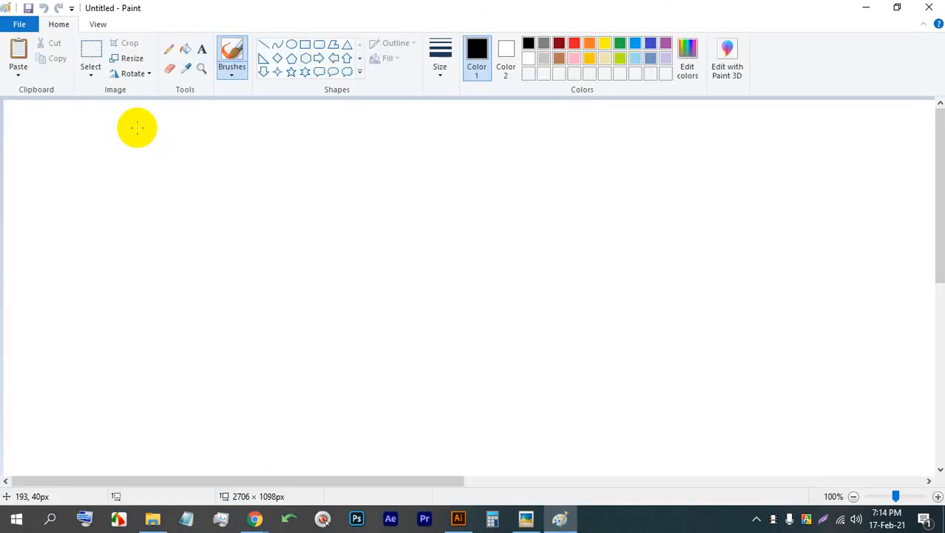
- Draw two stacked rectangles, about 505 x 204 px and 499 x 181 px, and a pencil curve linking their right sides
left_click(305, 46)
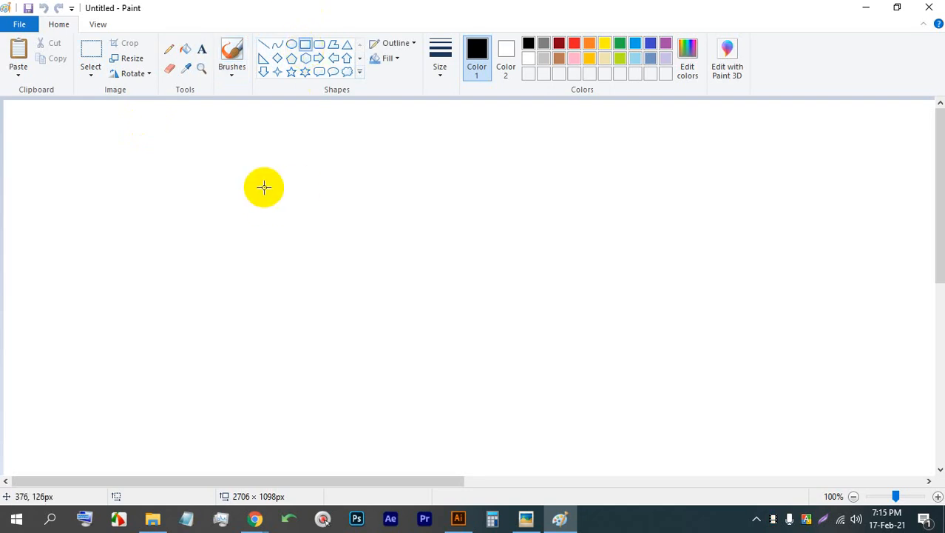
mouse_move(291, 168)
left_mouse_down()
mouse_move(340, 211)
mouse_move(641, 309)
left_mouse_up()
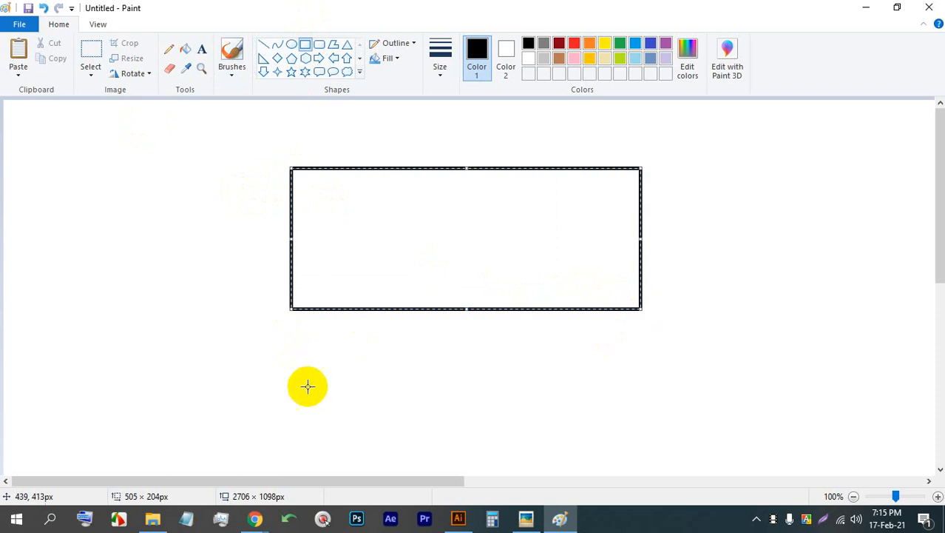
left_click_drag(294, 434, 635, 309)
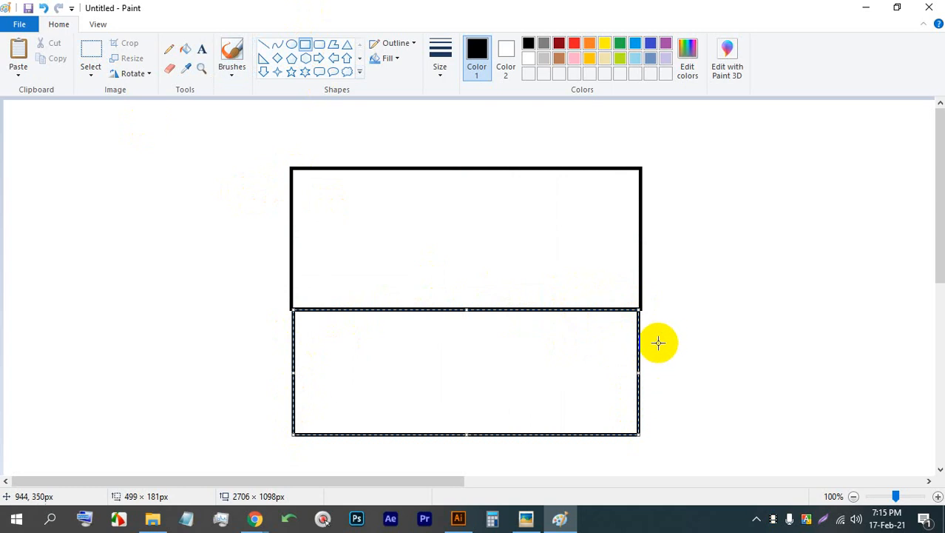
left_click(169, 49)
mouse_move(639, 387)
left_mouse_down()
mouse_move(701, 385)
mouse_move(718, 351)
mouse_move(705, 272)
mouse_move(657, 227)
left_mouse_up()
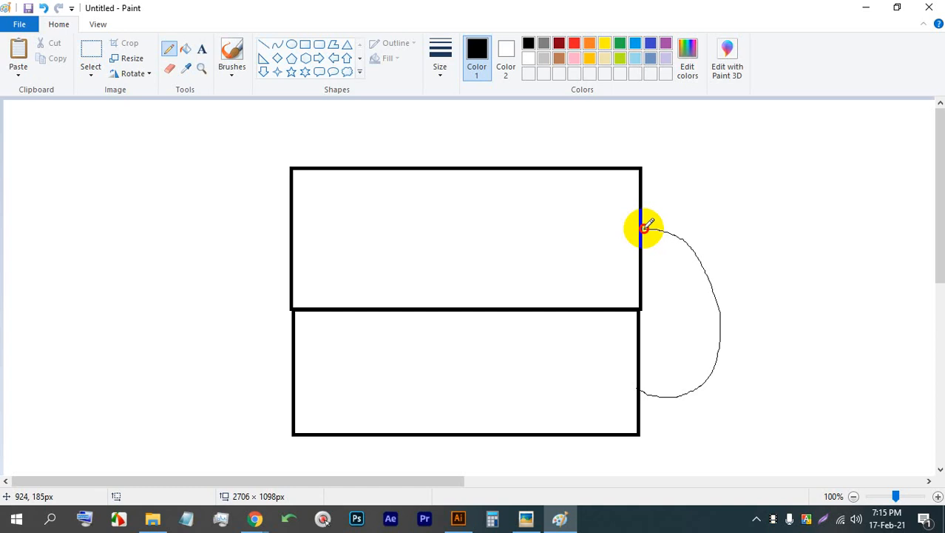
- Add narrow rectangular side flaps to the upper envelope panel, the left about 22 x 205 px, and a top flap about 505 x 62 px
left_click(305, 45)
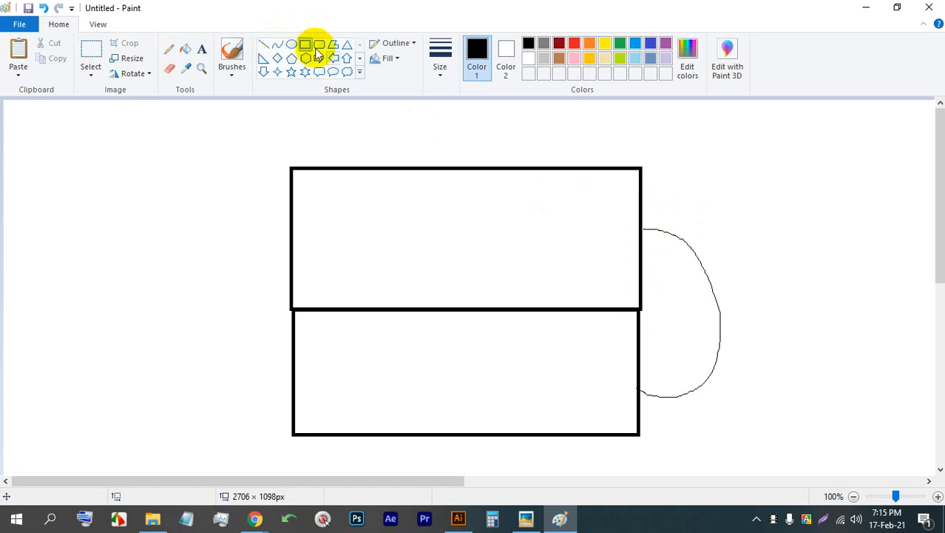
left_click_drag(639, 169, 659, 311)
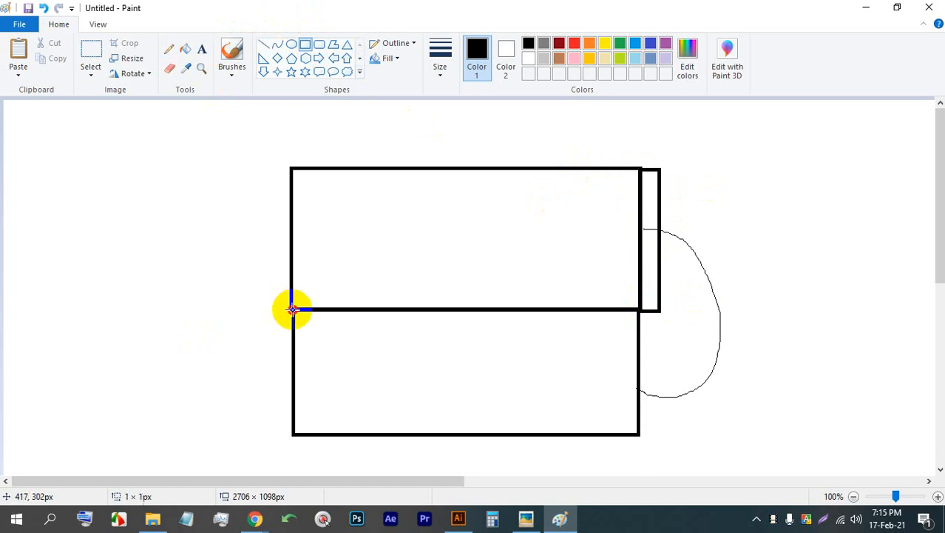
left_click_drag(292, 309, 278, 168)
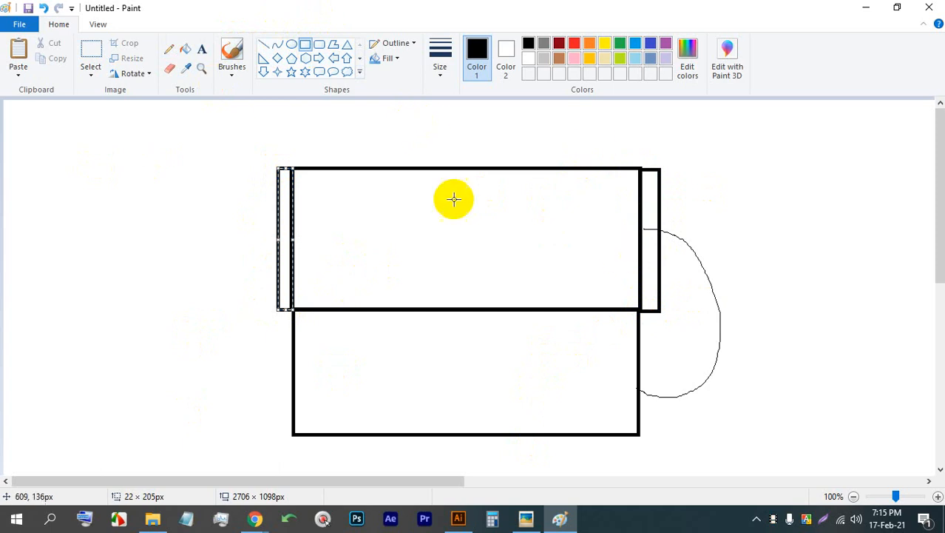
left_click(310, 46)
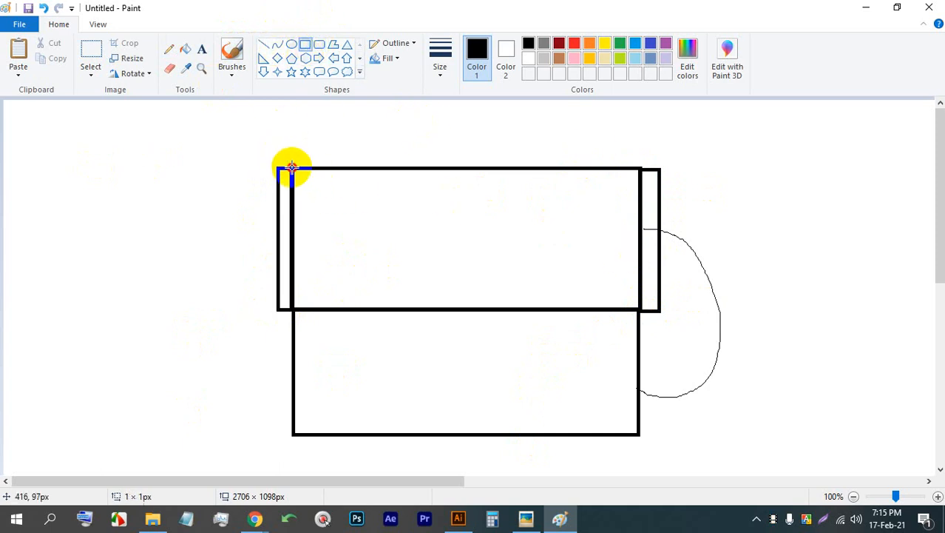
left_click_drag(292, 167, 641, 124)
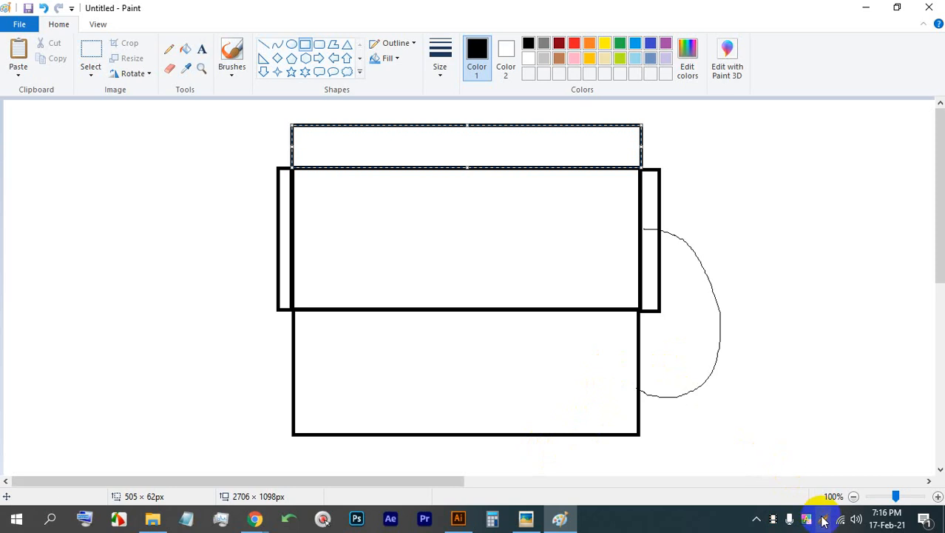
- Switch to the Google Meet call in Chrome and stop presenting the screen
left_click(257, 520)
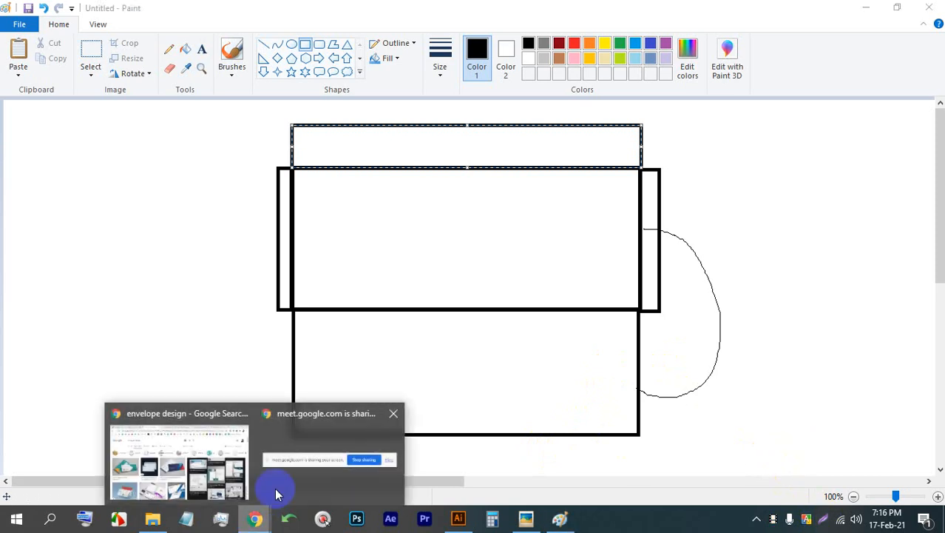
left_click(416, 289)
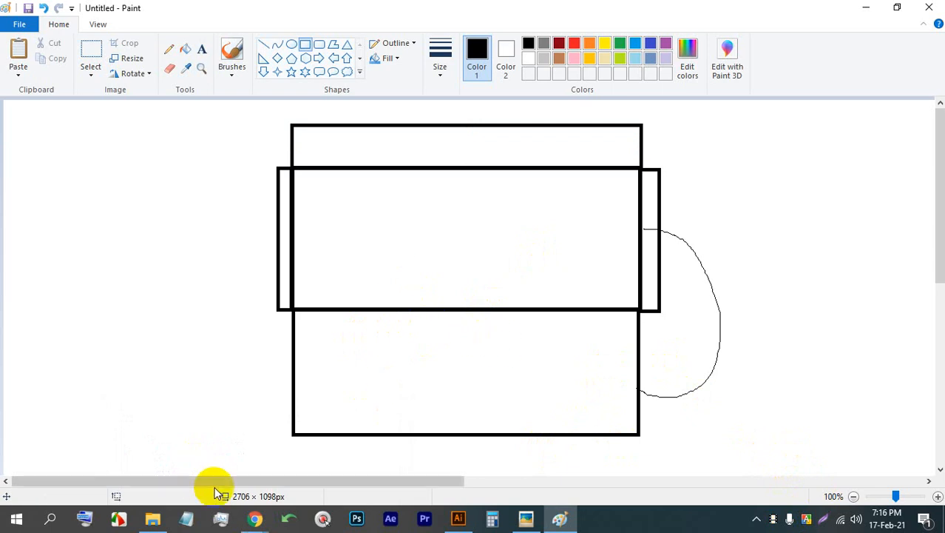
left_click(257, 520)
left_click(196, 444)
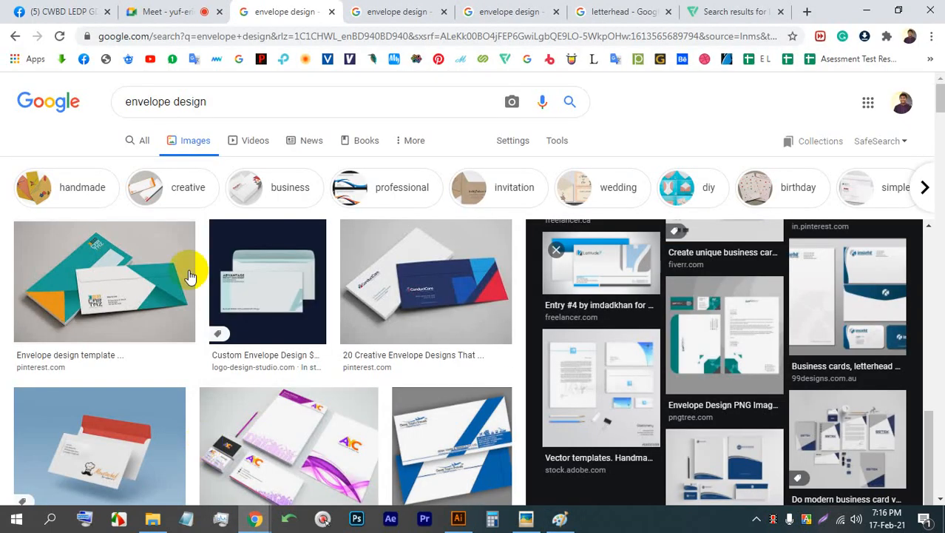
left_click(160, 9)
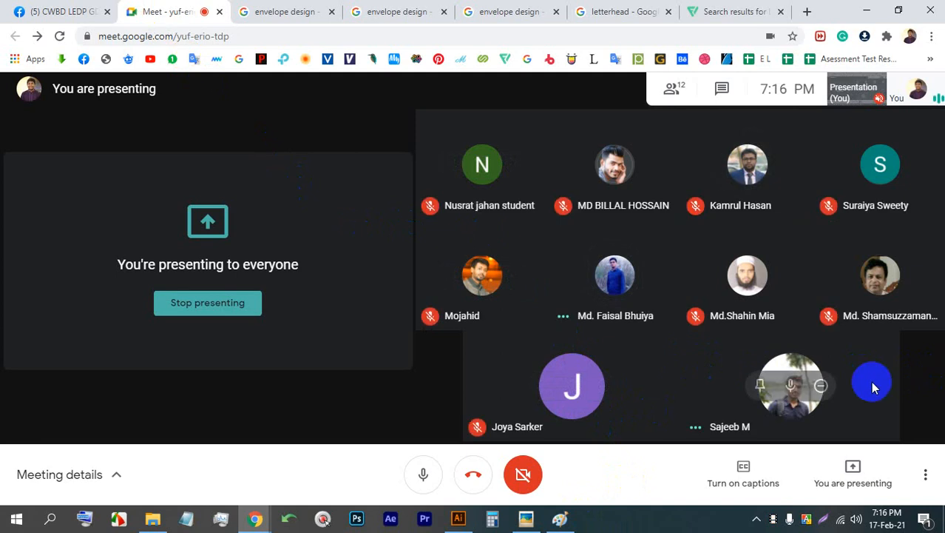
left_click(210, 309)
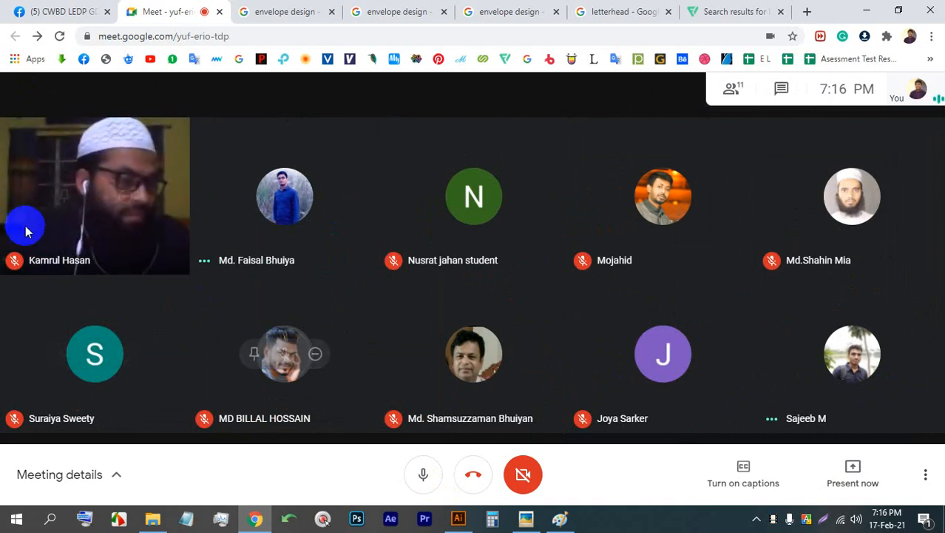
- Pin the video of the participant with the camera on, view the physical envelope in full screen, and exit full screen
left_click(74, 197)
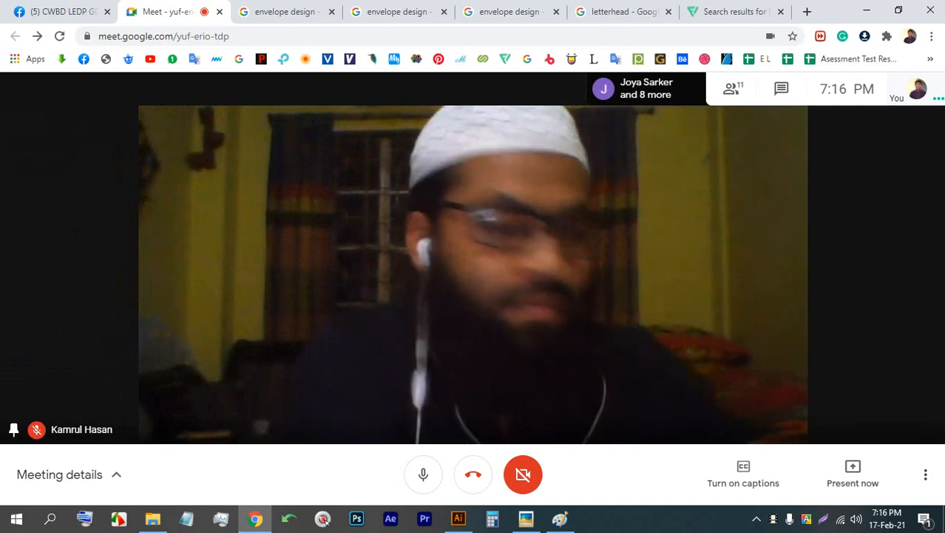
double_click(706, 232)
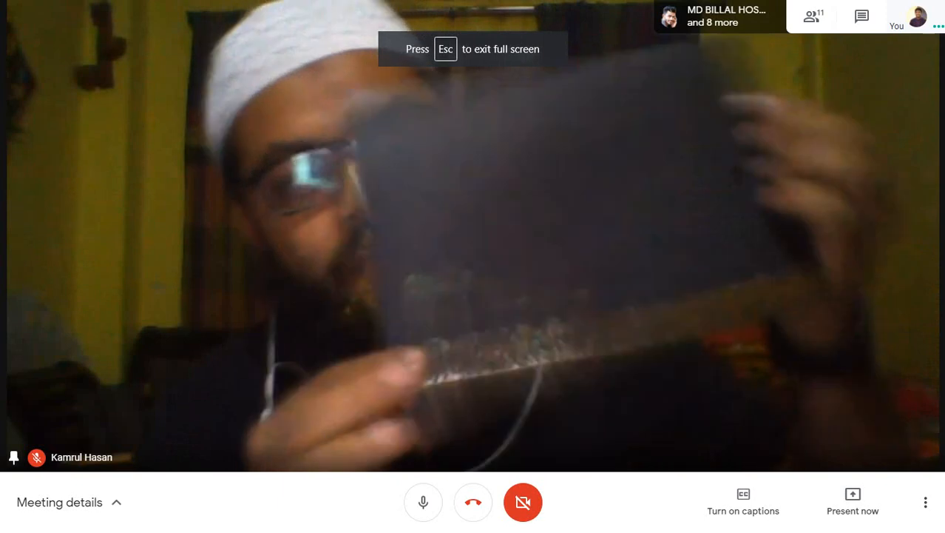
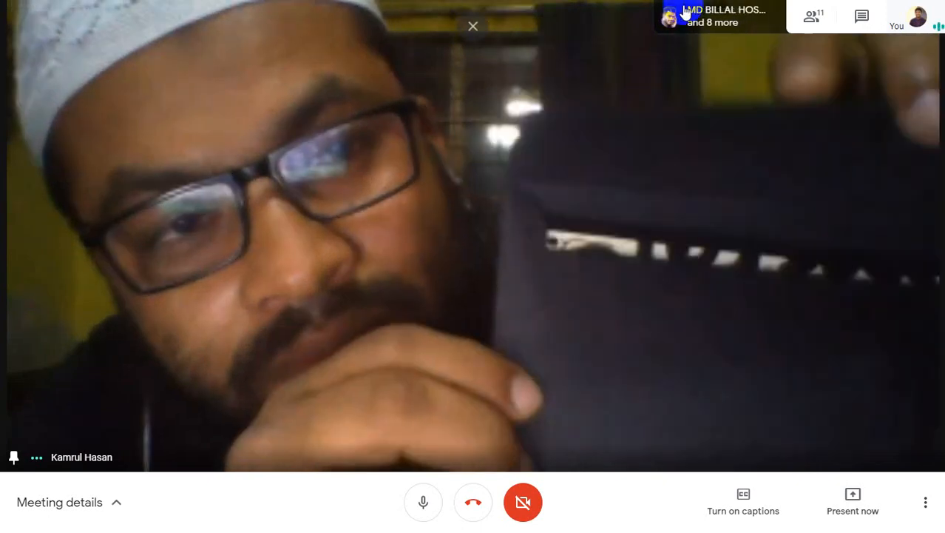
left_click(473, 41)
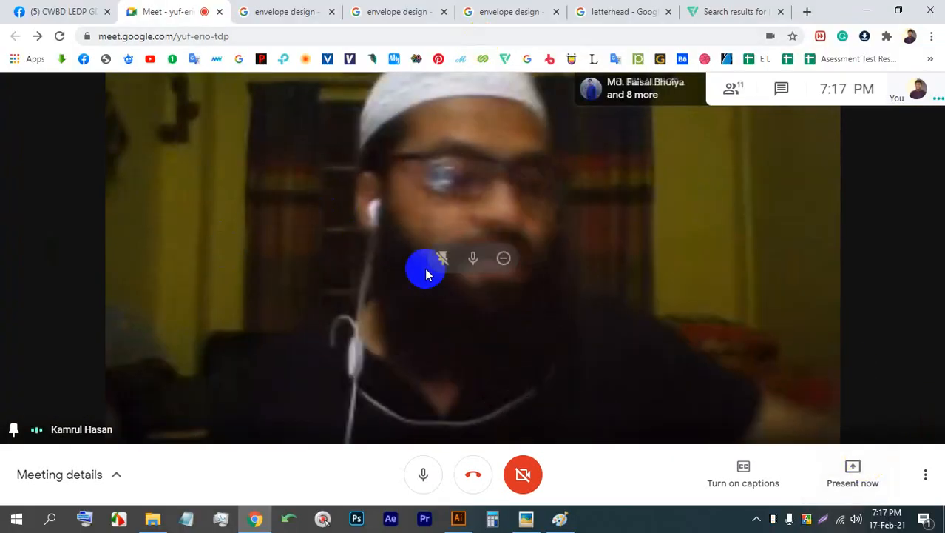
- Unpin the participant's video and present the entire screen to the call again, hiding the sharing notice
left_click(446, 257)
left_click(895, 473)
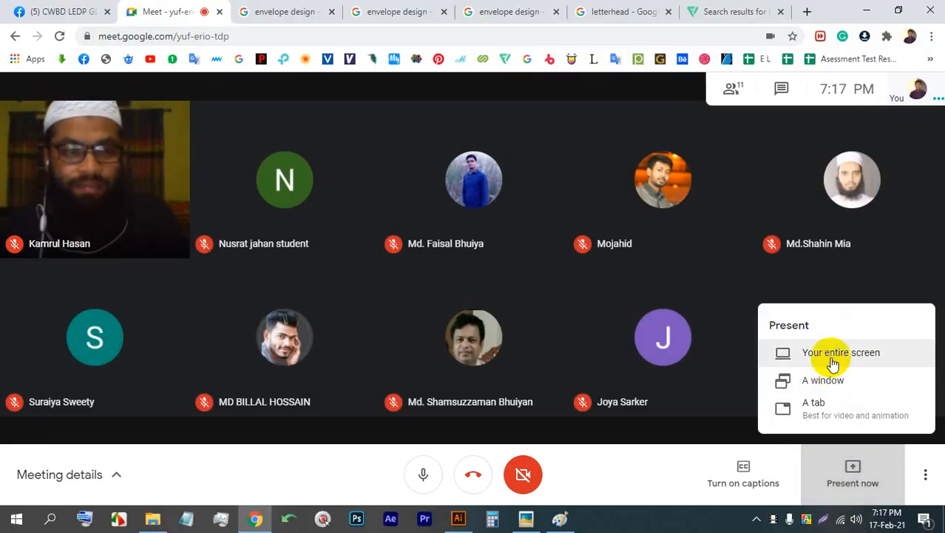
left_click(832, 356)
left_click(606, 323)
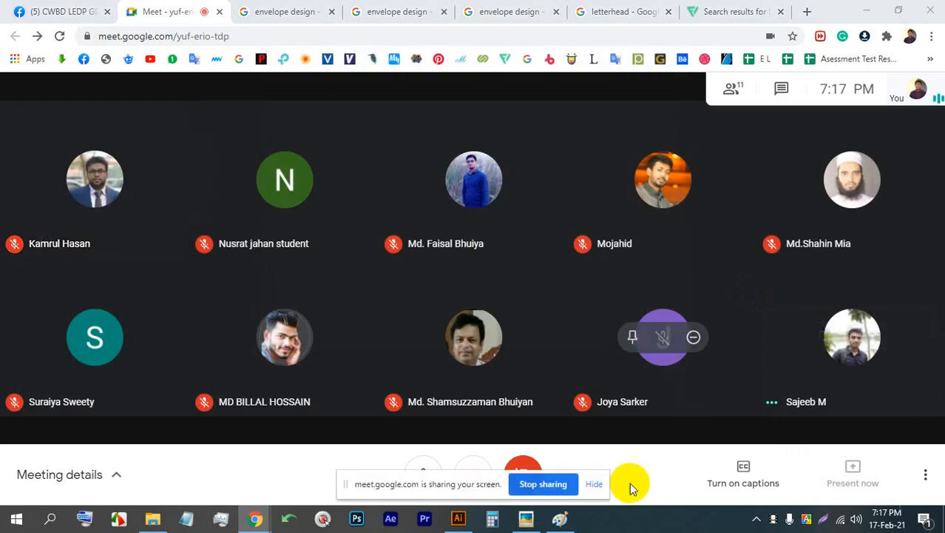
left_click(595, 485)
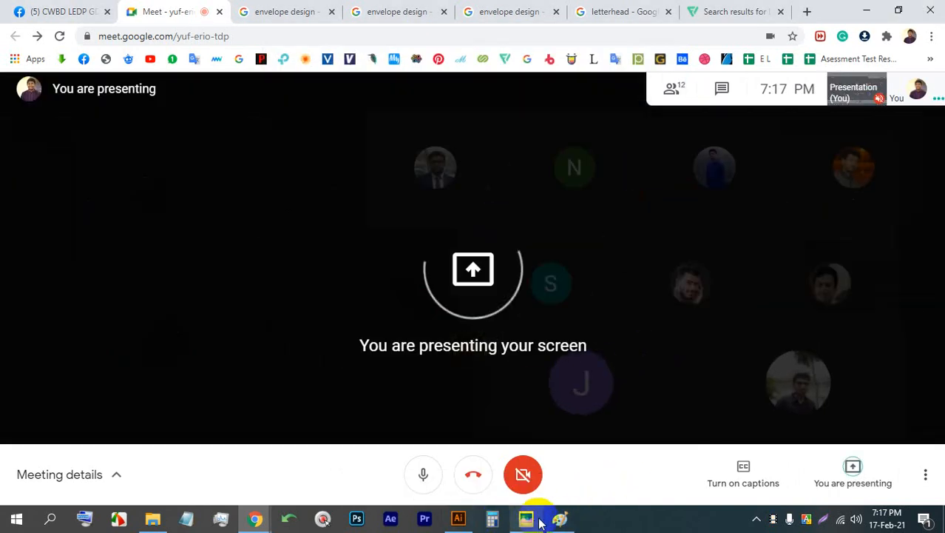
- Review the unfolded envelope sketch in Paint and switch to Illustrator
left_click(560, 520)
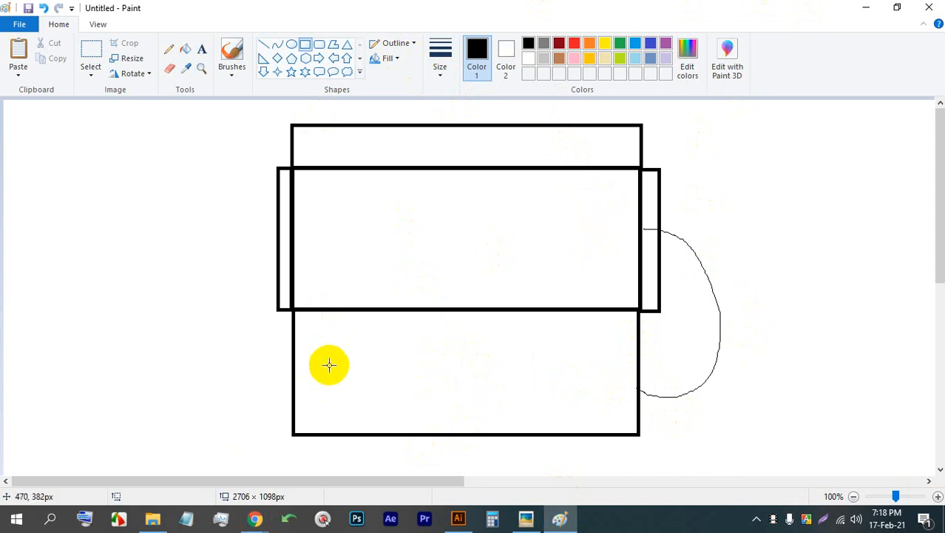
left_click(462, 517)
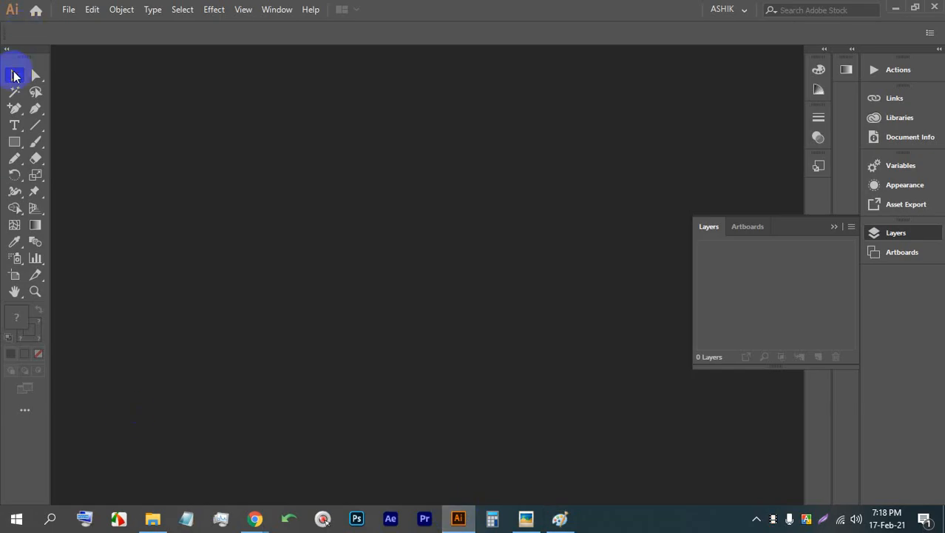
left_click(288, 202)
left_click(277, 9)
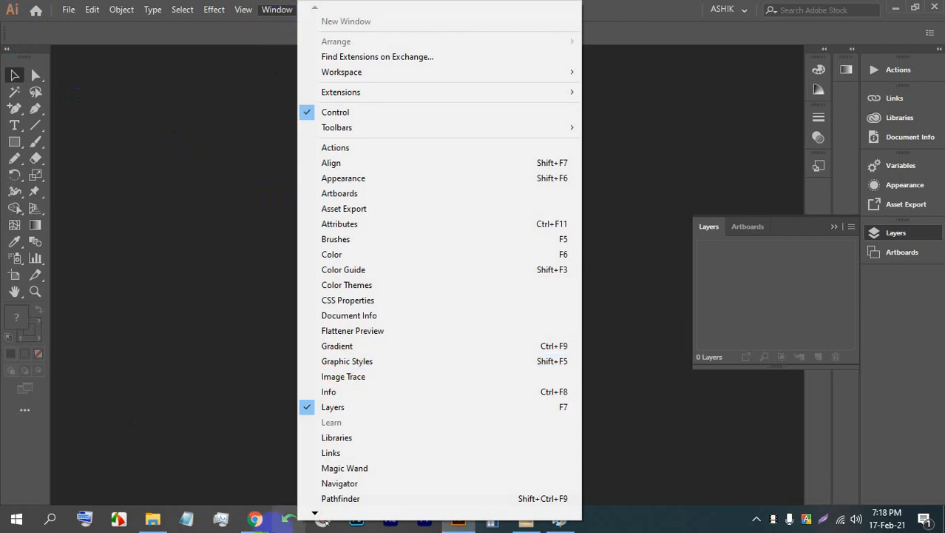
left_click(312, 510)
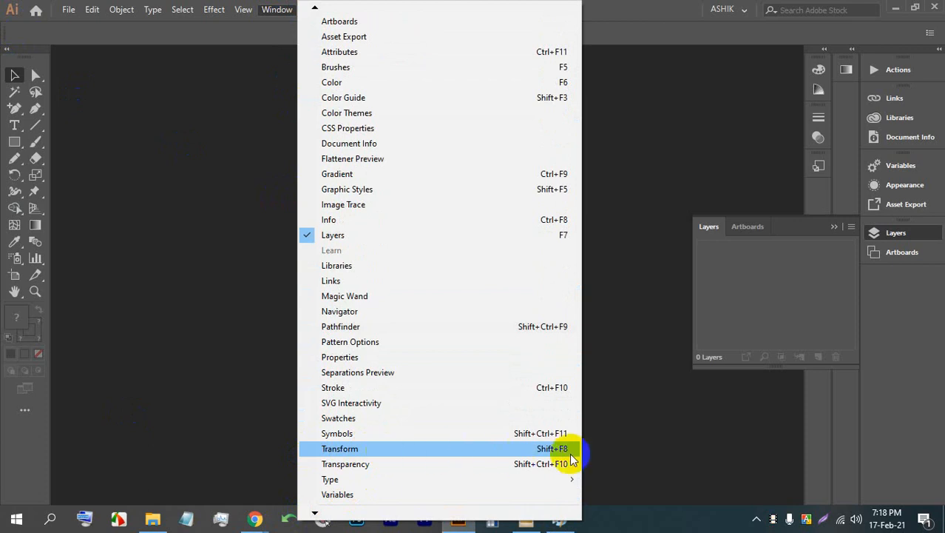
left_click(258, 385)
left_click(123, 12)
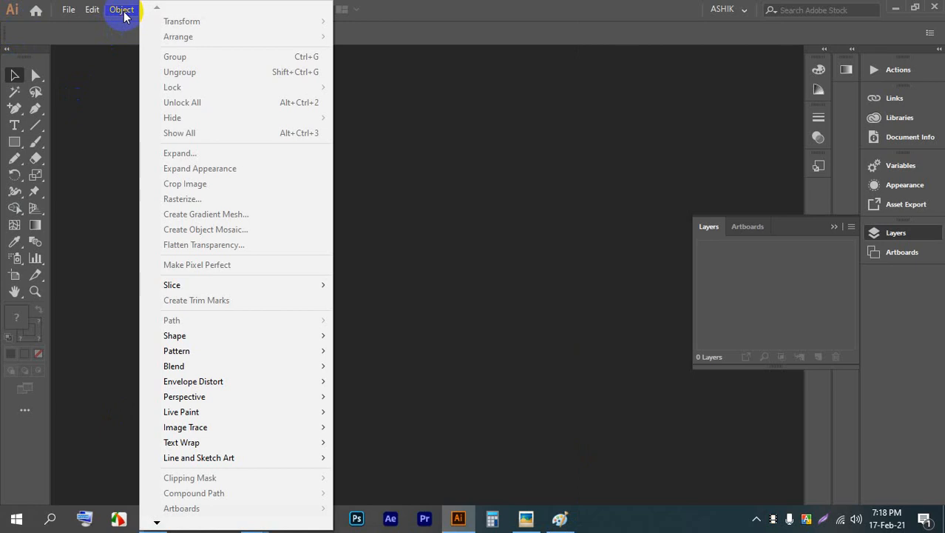
left_click(503, 7)
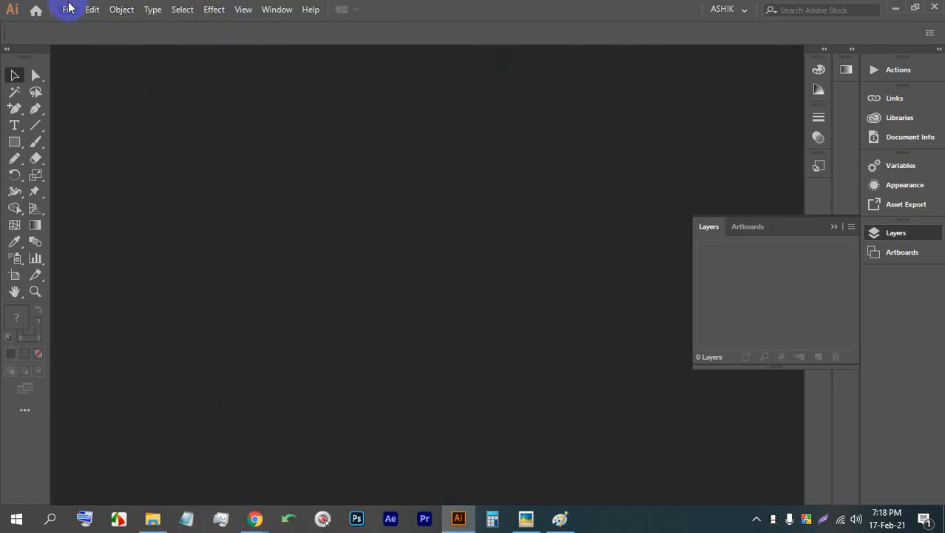
- Open the setup for a new Illustrator document
left_click(68, 9)
left_click(92, 26)
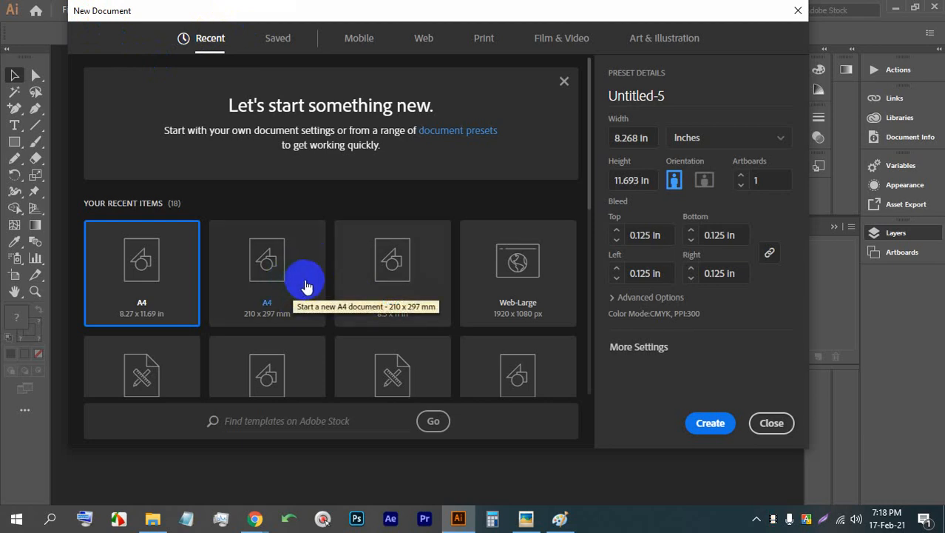
- Return to the Paint sketch and select a screenshot region of about 892 x 527 px around the whole envelope
left_click(560, 518)
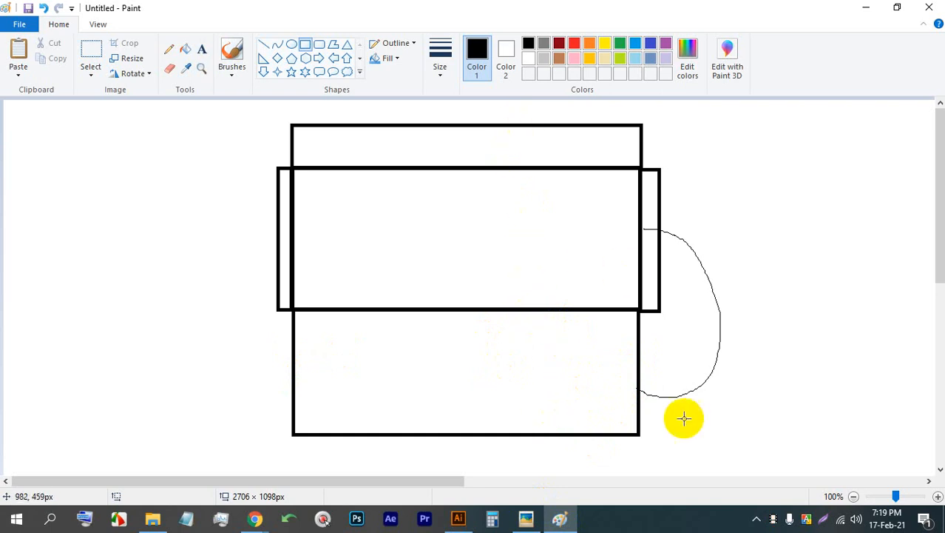
key("Print")
left_click_drag(801, 463, 183, 97)
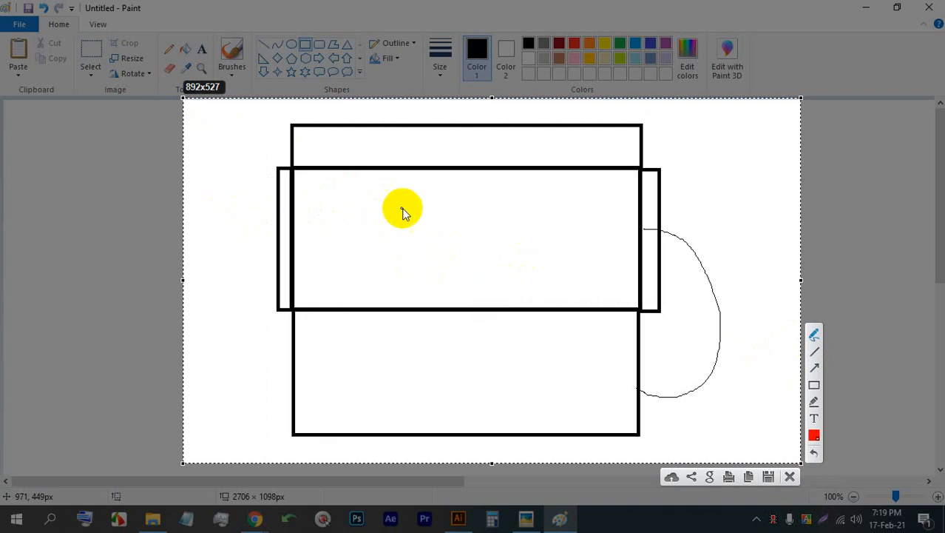
- Annotate the upper envelope panel in red with 9 X 4, adding a 9 width arrow and a 4 height arrow
mouse_move(403, 210)
left_mouse_down()
mouse_move(409, 243)
mouse_move(456, 240)
mouse_move(451, 221)
mouse_move(432, 253)
left_mouse_up()
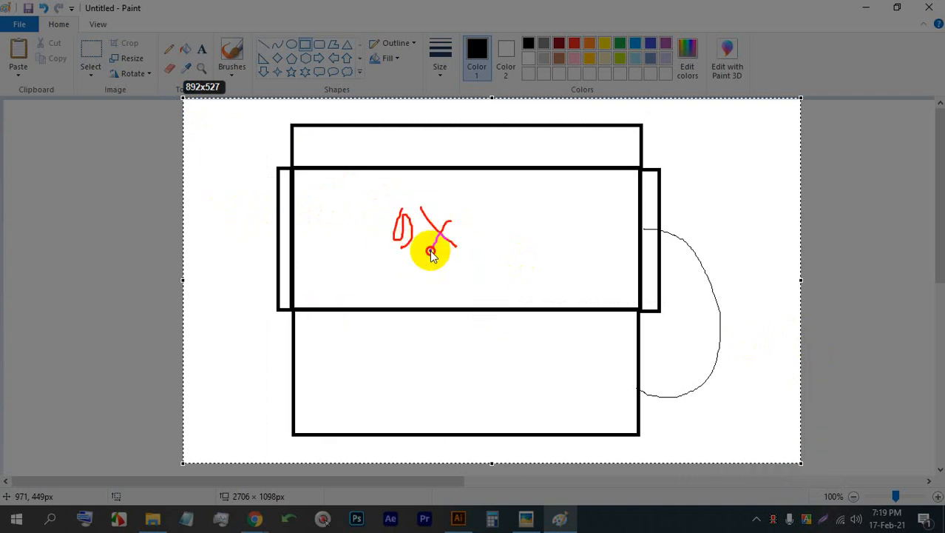
mouse_move(472, 210)
left_mouse_down()
mouse_move(487, 229)
mouse_move(483, 263)
left_mouse_up()
mouse_move(403, 235)
left_mouse_down()
mouse_move(408, 282)
mouse_move(292, 289)
mouse_move(332, 299)
left_mouse_up()
mouse_move(457, 286)
left_mouse_down()
mouse_move(447, 282)
mouse_move(460, 307)
left_mouse_up()
mouse_move(475, 287)
left_mouse_down()
mouse_move(640, 288)
mouse_move(614, 304)
left_mouse_up()
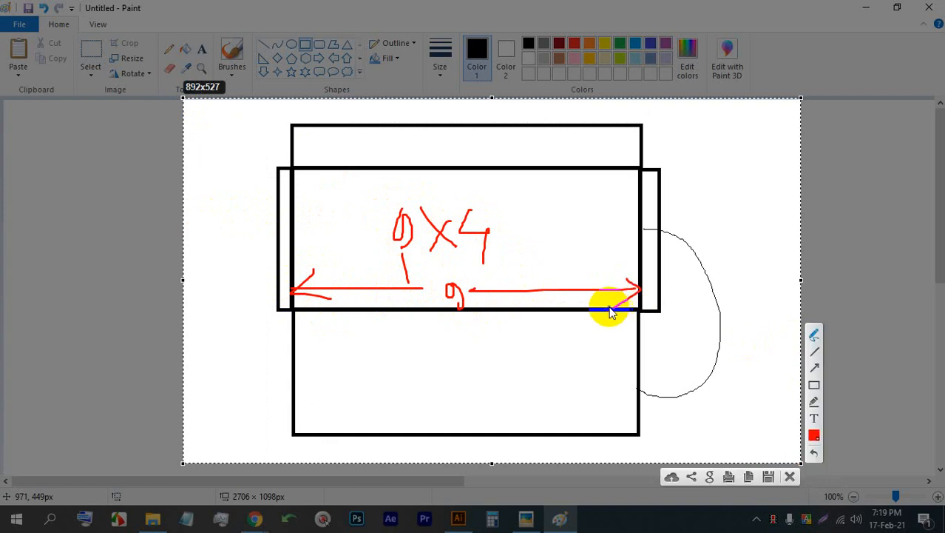
mouse_move(574, 263)
left_mouse_down()
mouse_move(576, 306)
mouse_move(585, 292)
left_mouse_up()
left_click_drag(573, 232, 576, 256)
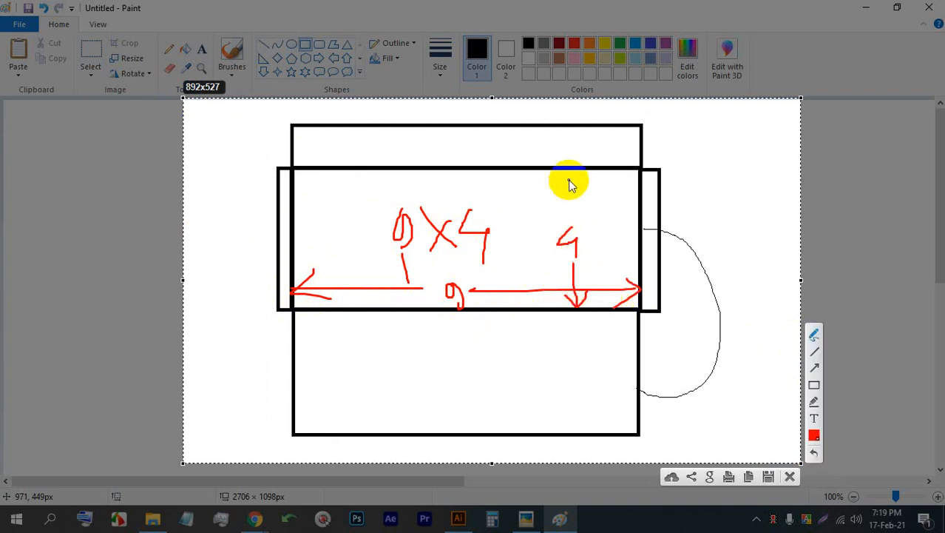
mouse_move(567, 172)
left_mouse_down()
mouse_move(567, 210)
mouse_move(570, 170)
mouse_move(584, 184)
left_mouse_up()
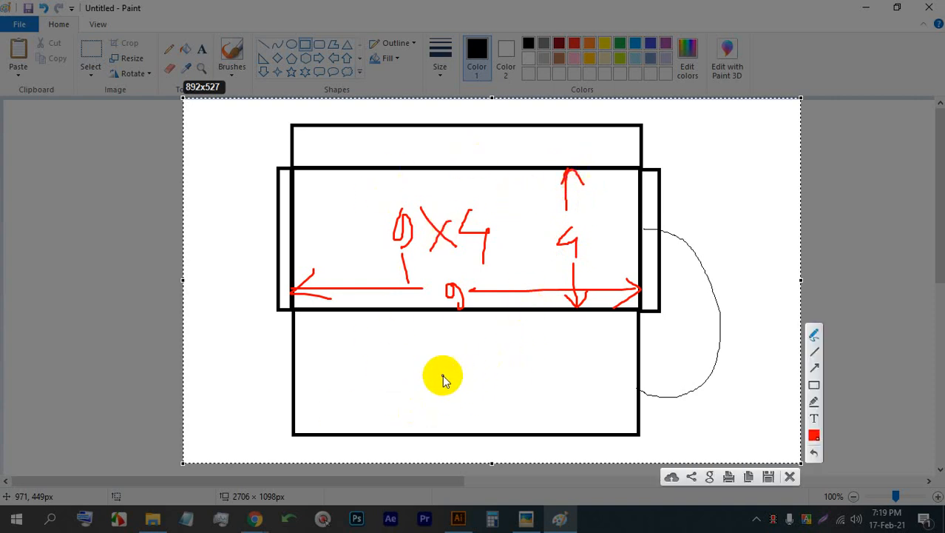
- Mark the lower envelope panel in red with a 9 in width arrow and a 3.5 height arrow
left_click_drag(390, 364, 379, 375)
left_click_drag(398, 394, 395, 395)
mouse_move(406, 380)
left_mouse_down()
mouse_move(408, 391)
mouse_move(429, 390)
left_mouse_up()
left_click(406, 372)
left_click_drag(297, 392, 374, 381)
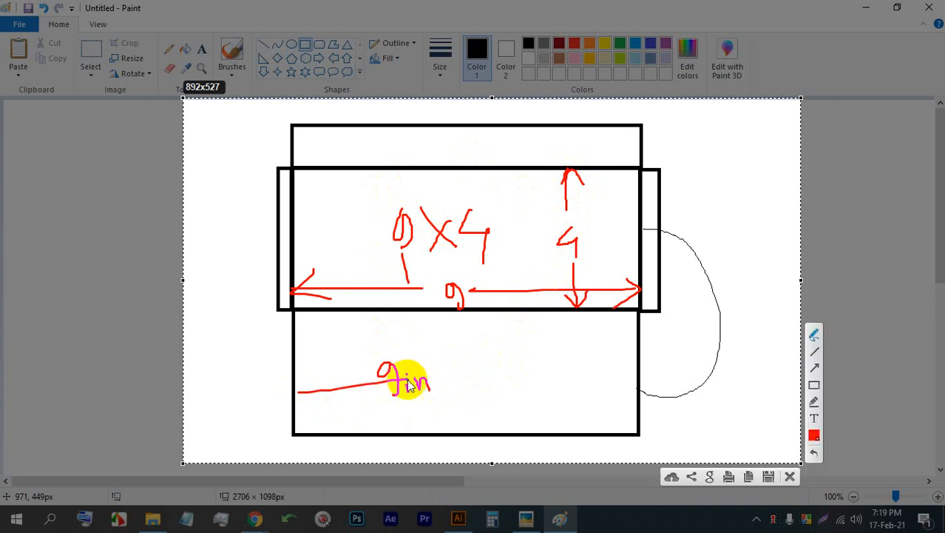
left_click_drag(459, 392, 633, 379)
left_click_drag(634, 379, 613, 400)
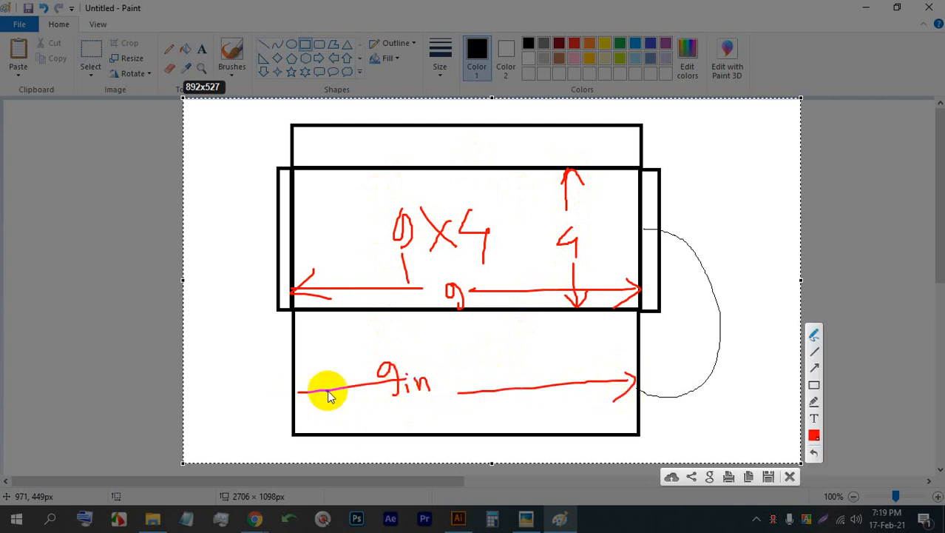
mouse_move(318, 378)
left_mouse_down()
mouse_move(302, 393)
mouse_move(378, 425)
left_mouse_up()
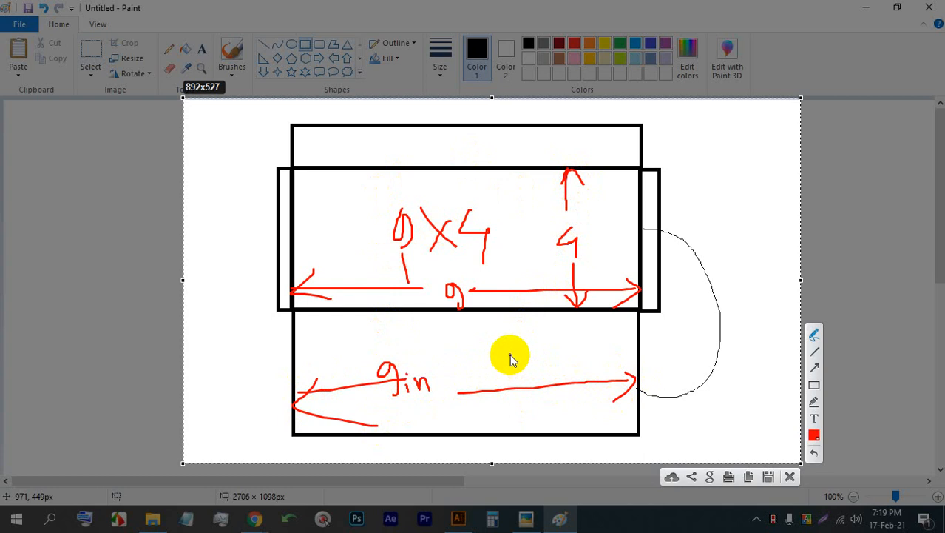
mouse_move(506, 353)
left_mouse_down()
mouse_move(522, 372)
mouse_move(543, 355)
mouse_move(524, 391)
mouse_move(530, 383)
mouse_move(541, 413)
left_mouse_up()
left_click(527, 370)
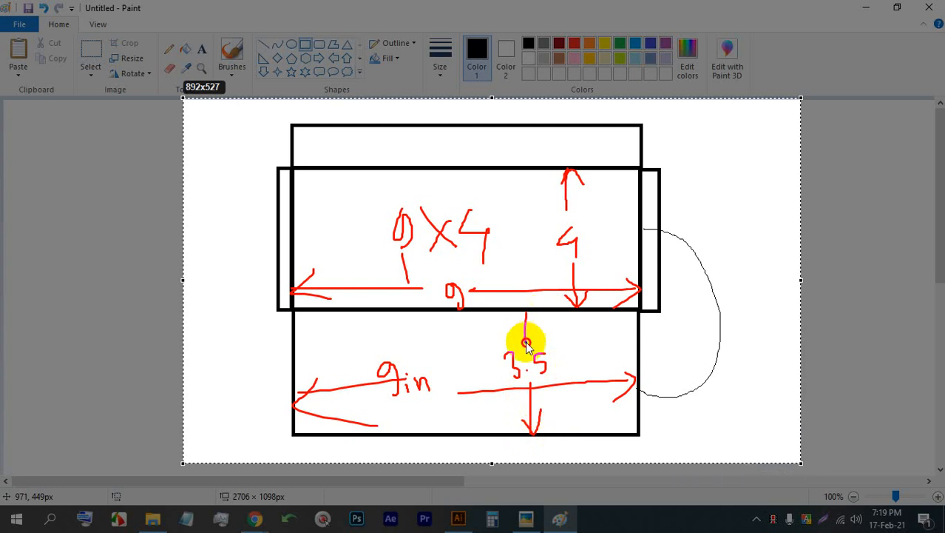
mouse_move(527, 341)
left_mouse_down()
mouse_move(527, 316)
mouse_move(517, 327)
mouse_move(539, 334)
left_mouse_up()
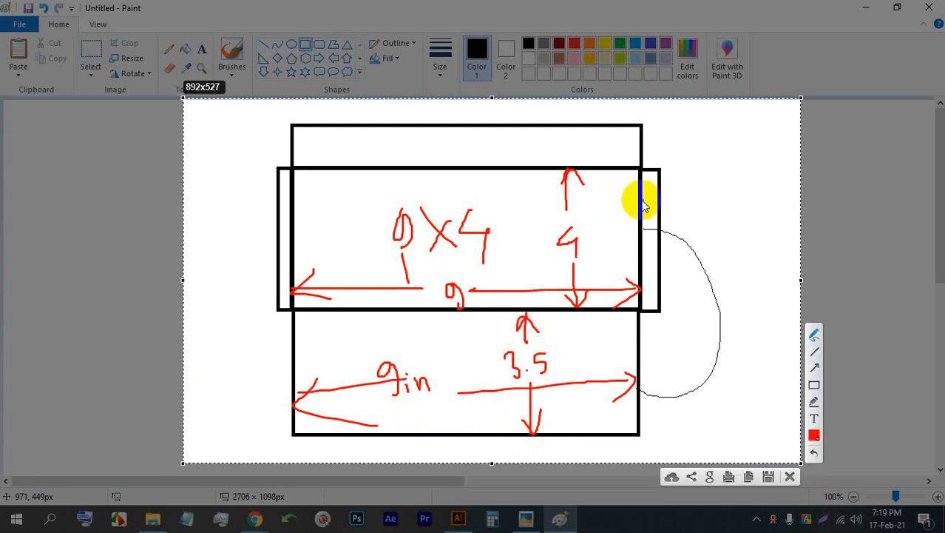
- Label both narrow side flaps .5 in red and circle the label beside the right flap
mouse_move(650, 200)
left_mouse_down()
mouse_move(722, 181)
mouse_move(692, 185)
mouse_move(686, 219)
left_mouse_up()
left_click(685, 200)
left_click_drag(721, 178, 696, 166)
left_click_drag(185, 247, 250, 241)
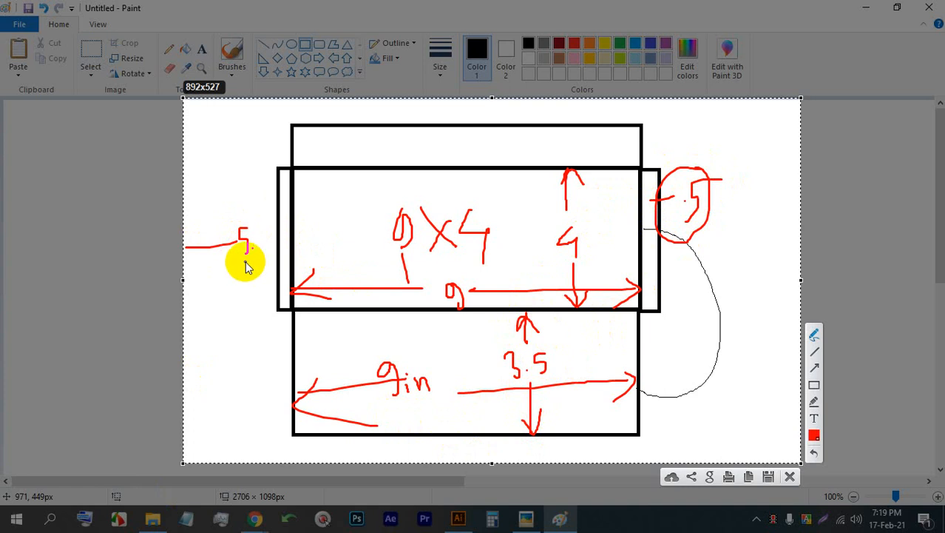
mouse_move(255, 213)
left_mouse_down()
mouse_move(260, 253)
mouse_move(249, 261)
mouse_move(268, 236)
left_mouse_up()
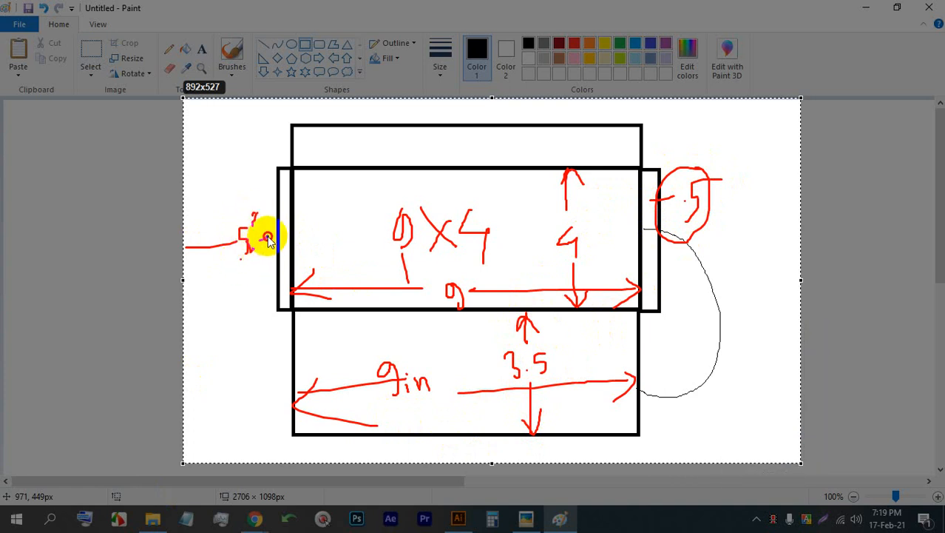
- Label the top flap 1 in with a leader line, and write a circled 1 inside the flap
mouse_move(318, 139)
left_mouse_down()
mouse_move(220, 145)
mouse_move(220, 160)
mouse_move(219, 135)
mouse_move(220, 169)
left_mouse_up()
mouse_move(227, 153)
left_mouse_down()
mouse_move(243, 169)
mouse_move(221, 160)
left_mouse_up()
left_click(224, 136)
left_click_drag(208, 153, 219, 141)
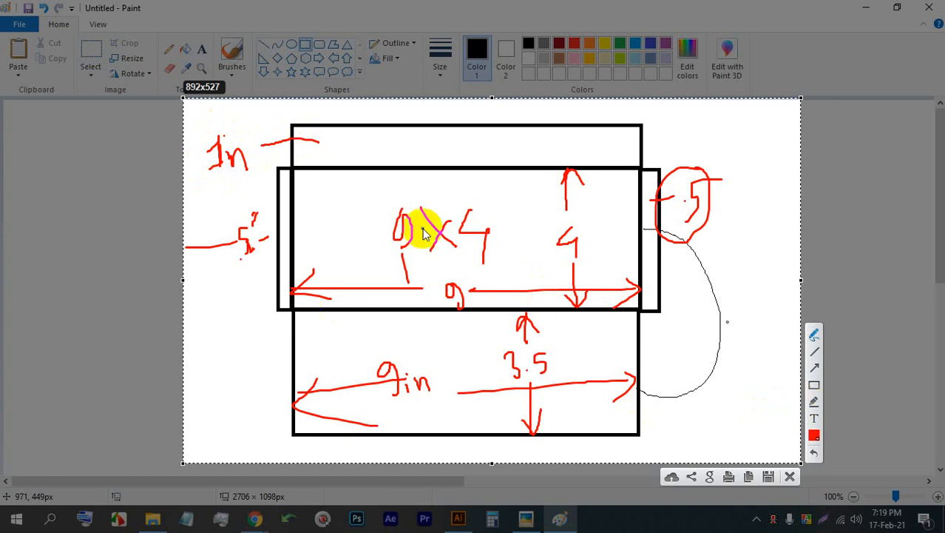
left_click_drag(455, 141, 458, 154)
mouse_move(448, 154)
left_mouse_down()
mouse_move(458, 154)
mouse_move(456, 142)
left_mouse_up()
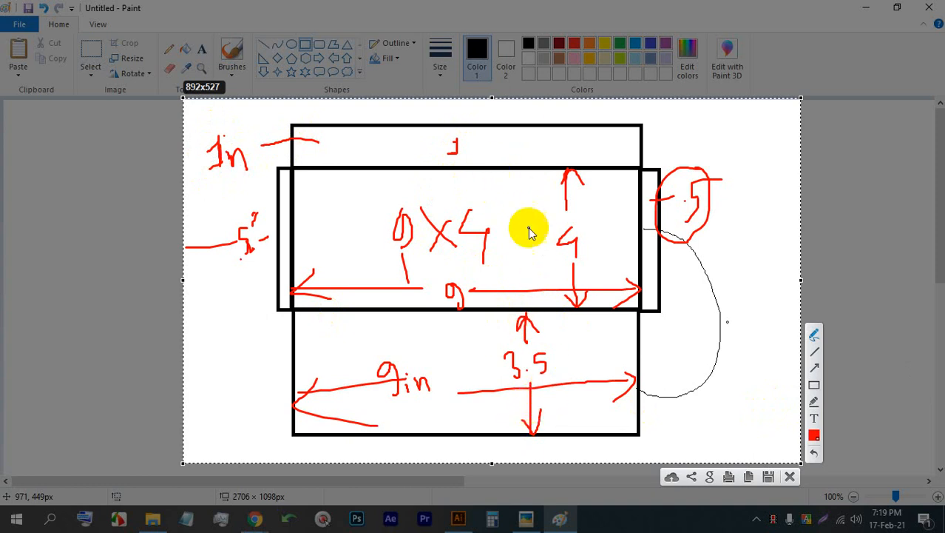
mouse_move(467, 140)
left_mouse_down()
mouse_move(460, 153)
mouse_move(459, 137)
left_mouse_up()
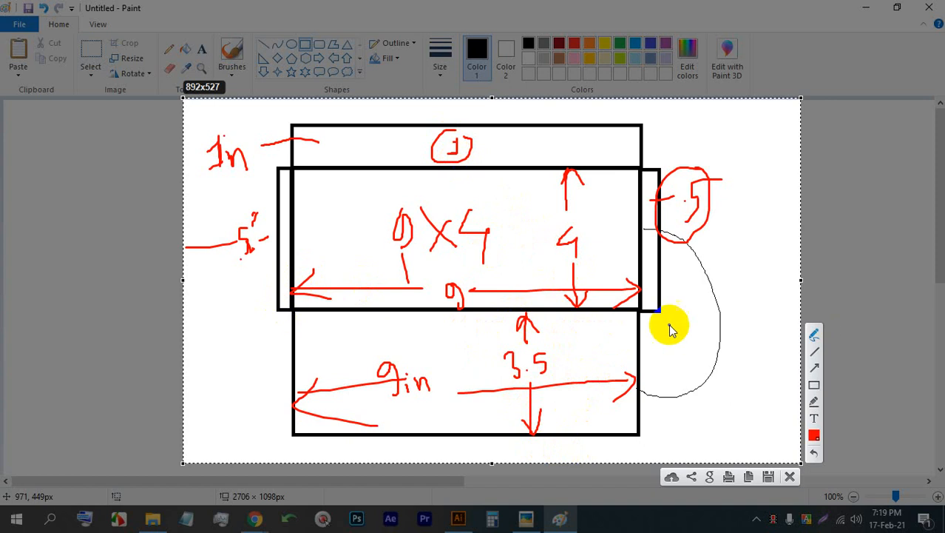
- Discard the annotated screenshot and show the advanced options of the new document in Illustrator
left_click(790, 478)
left_click(459, 517)
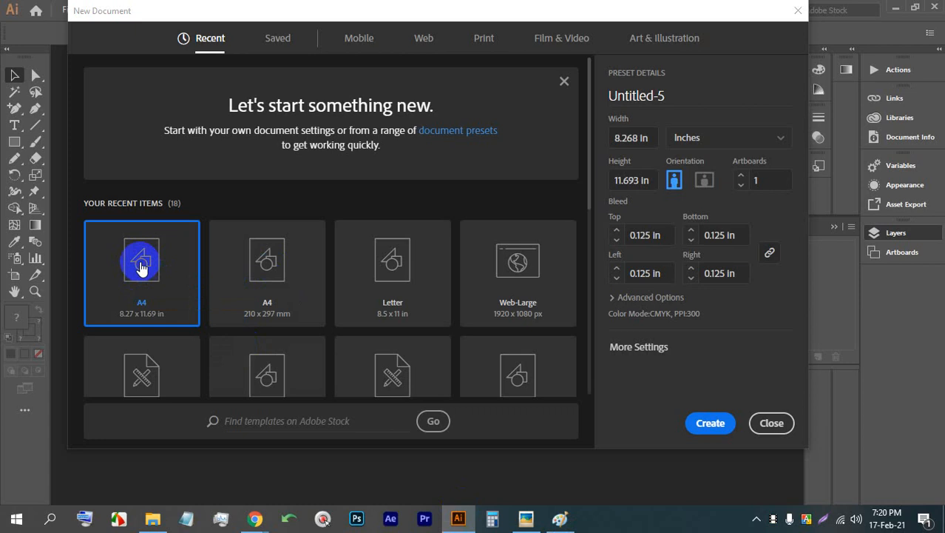
left_click(655, 298)
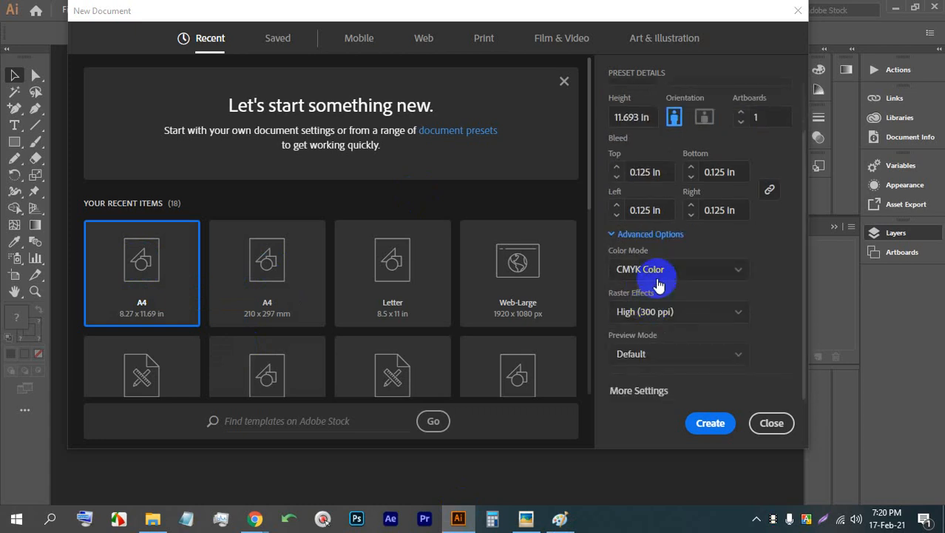
- Raise the linked bleed on all four sides to 1 in
left_click(617, 206)
left_click(617, 206)
left_click(617, 206)
left_click(617, 206)
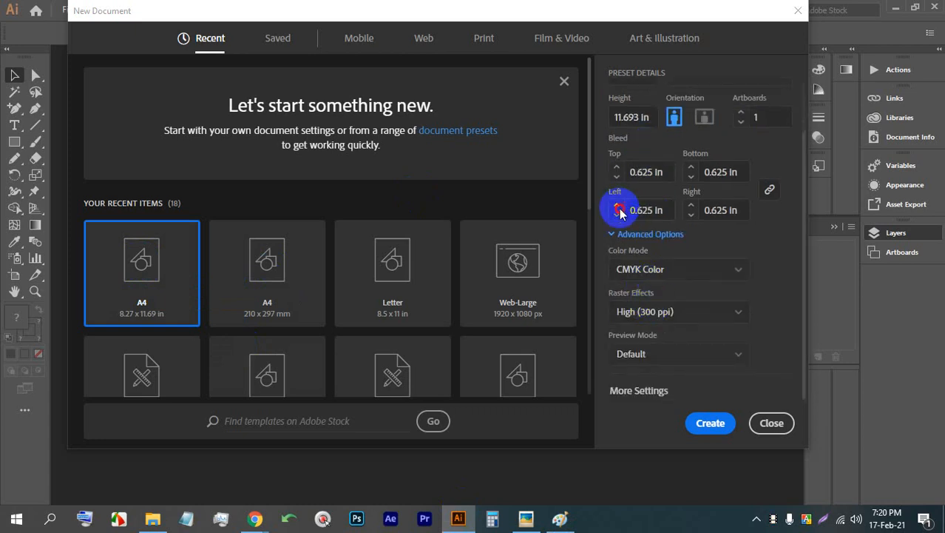
left_click(617, 206)
left_click(617, 206)
left_click(617, 207)
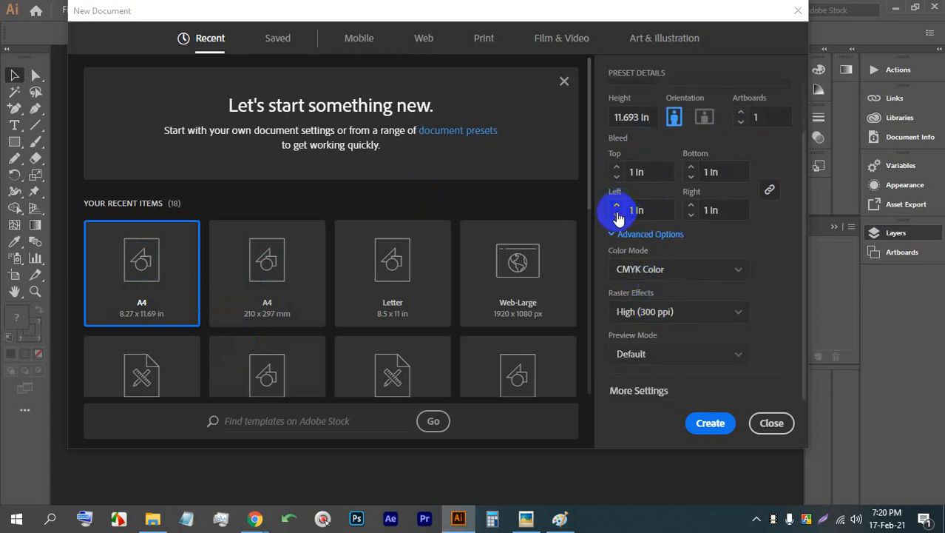
- Set the linked bleed on all four sides to 0 in
left_click(616, 215)
left_click(617, 215)
left_click(616, 216)
left_click(616, 216)
left_click(616, 215)
left_click(616, 215)
left_click(616, 216)
left_click(616, 216)
- Create the portrait A4 document, 8.268 x 11.693 in, with CMYK color and 300 ppi raster effects
left_click(658, 267)
left_click(670, 313)
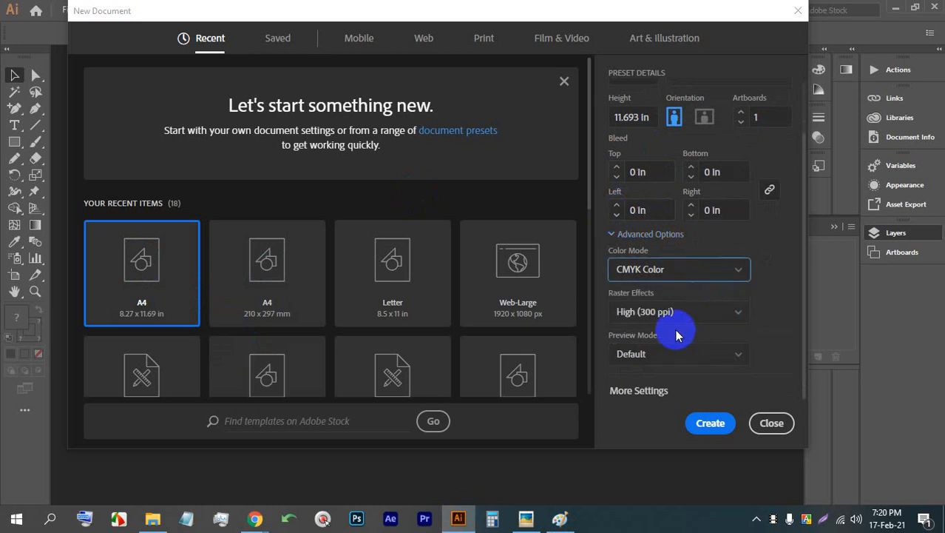
scroll(675, 329, "up", 1)
scroll(675, 326, "down", 1)
left_click(710, 425)
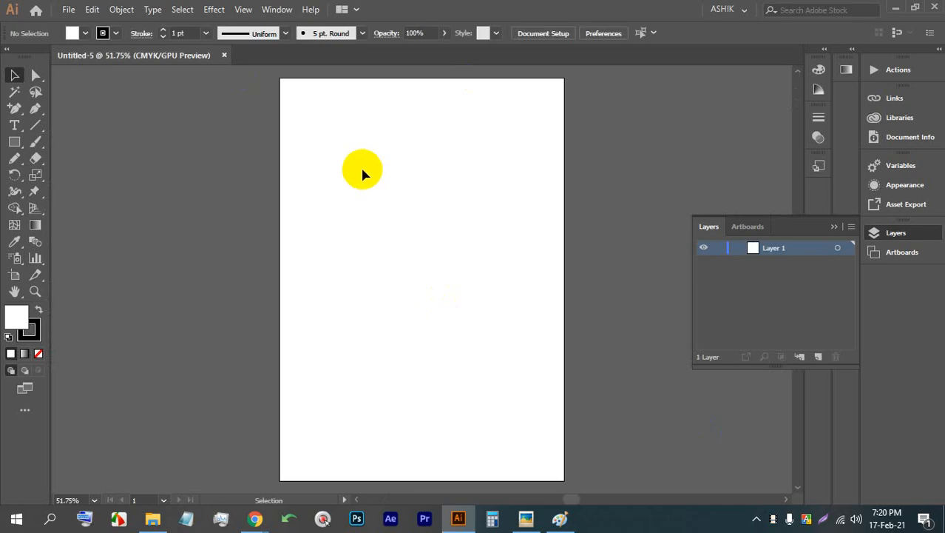
- Create another A4 document in landscape orientation with 0 in bleed, and close the portrait document
key("ctrl+n")
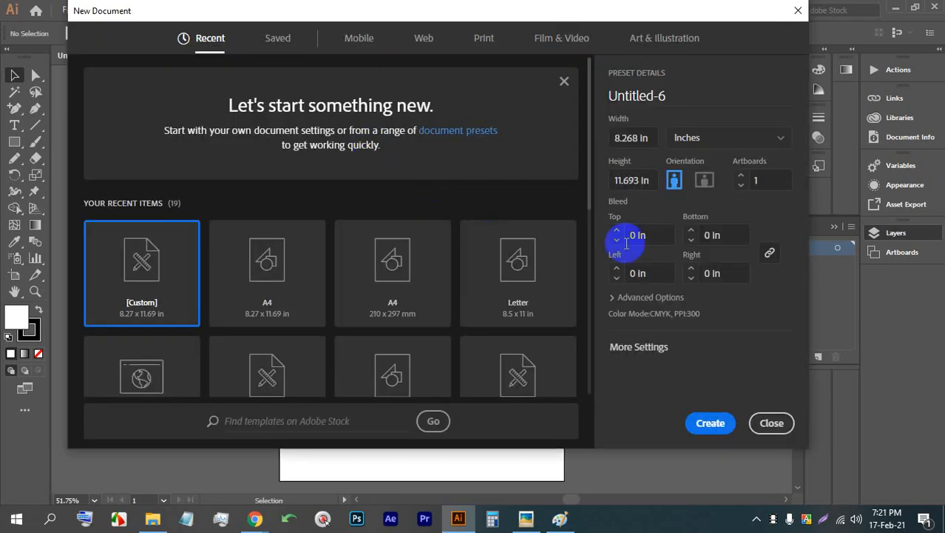
left_click(705, 180)
left_click(711, 432)
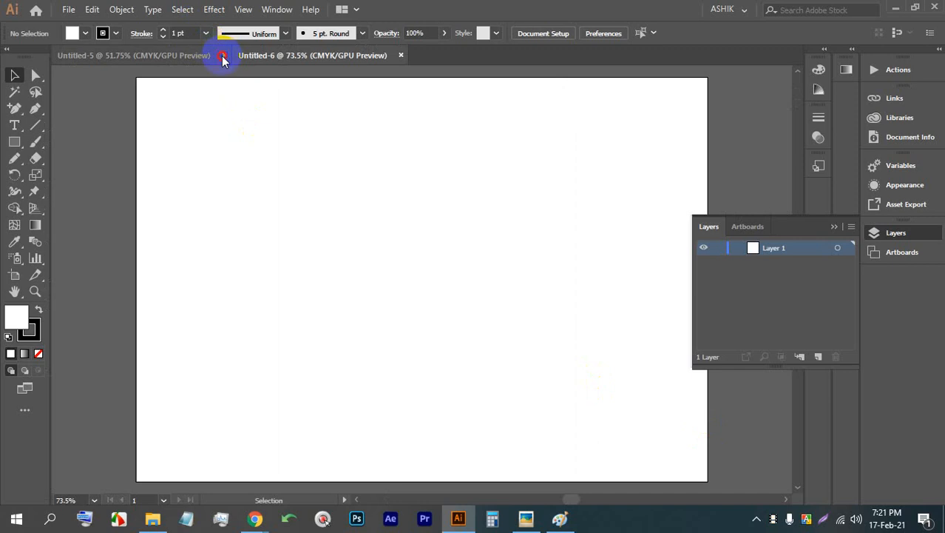
left_click(221, 56)
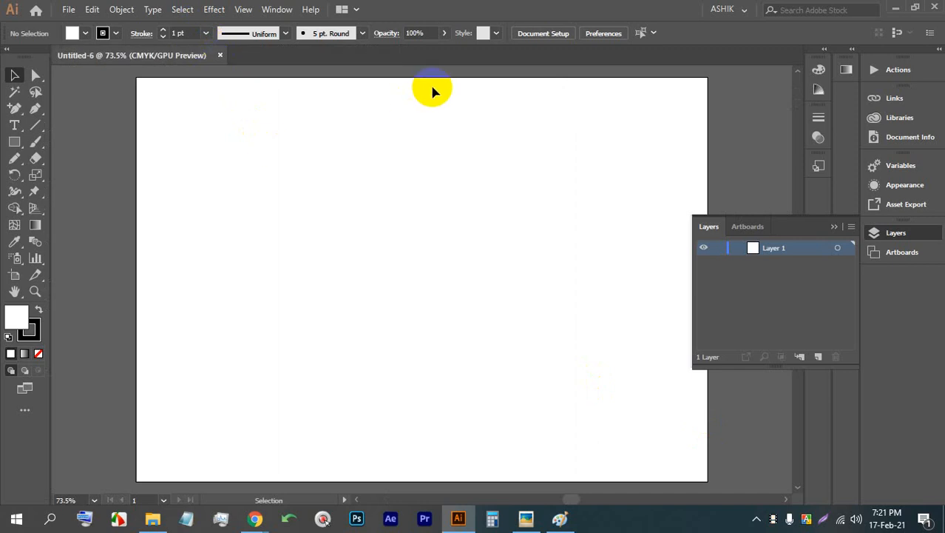
- Draw a 9 x 4 in rectangle on the empty canvas to the right of the artboard, with the Layers panel collapsed
scroll(433, 90, "down", 3)
left_click_drag(506, 109, 228, 136)
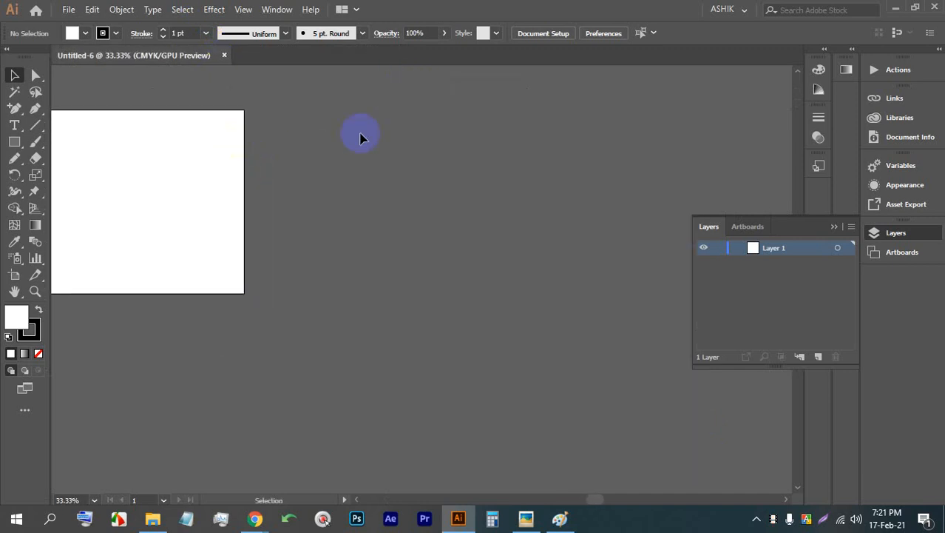
scroll(459, 133, "up", 1)
left_click(834, 227)
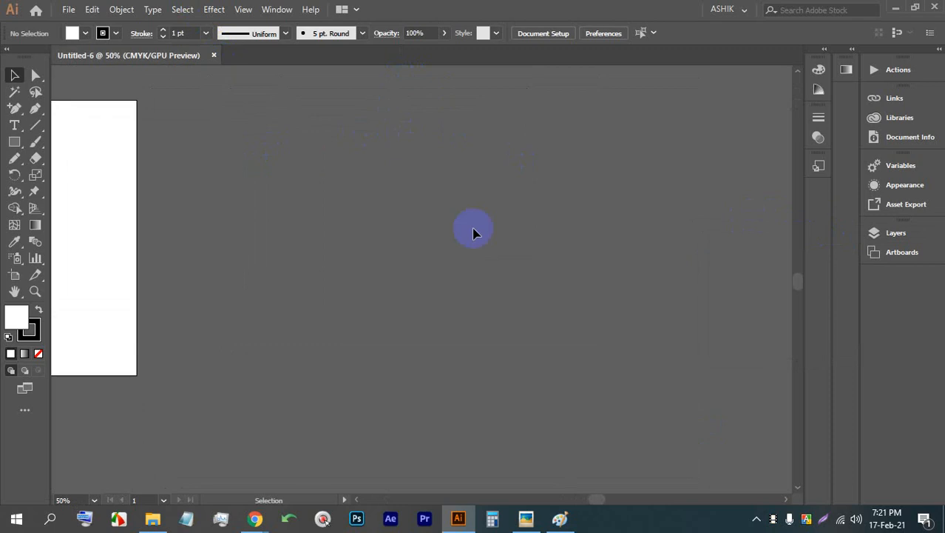
left_click_drag(14, 141, 63, 141)
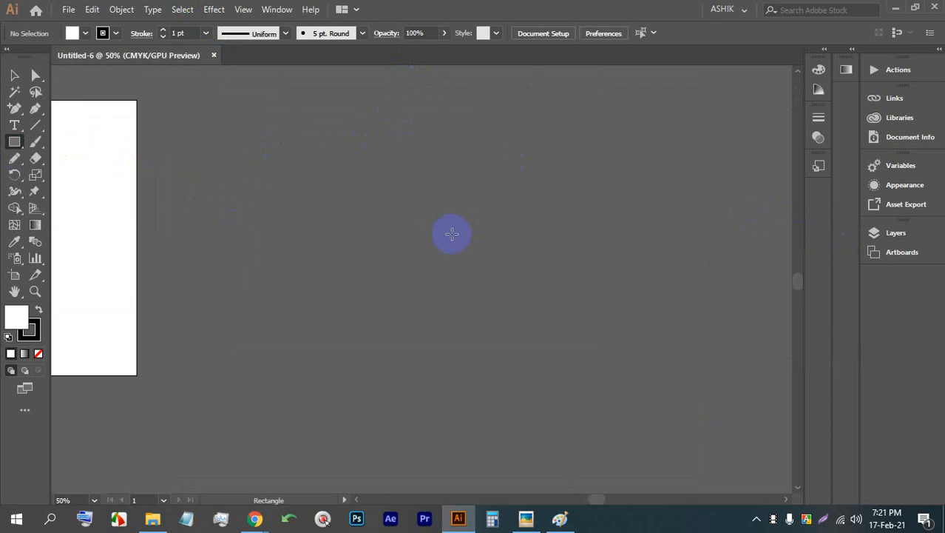
left_click(308, 194)
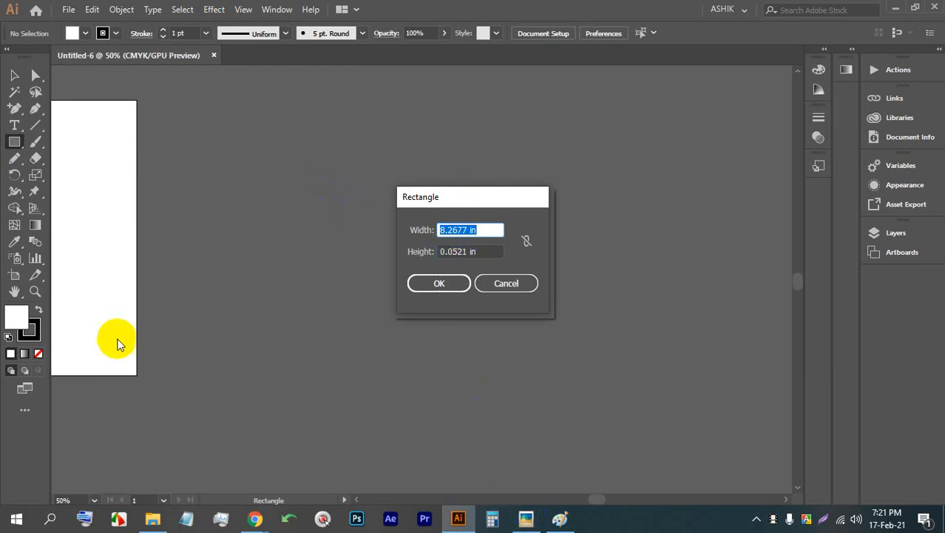
type("9")
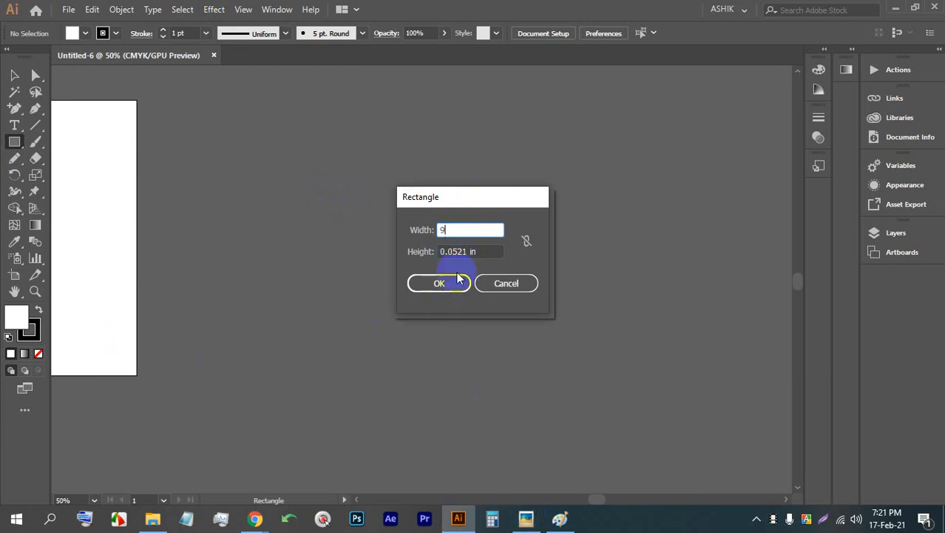
left_click(477, 251)
left_click(413, 255)
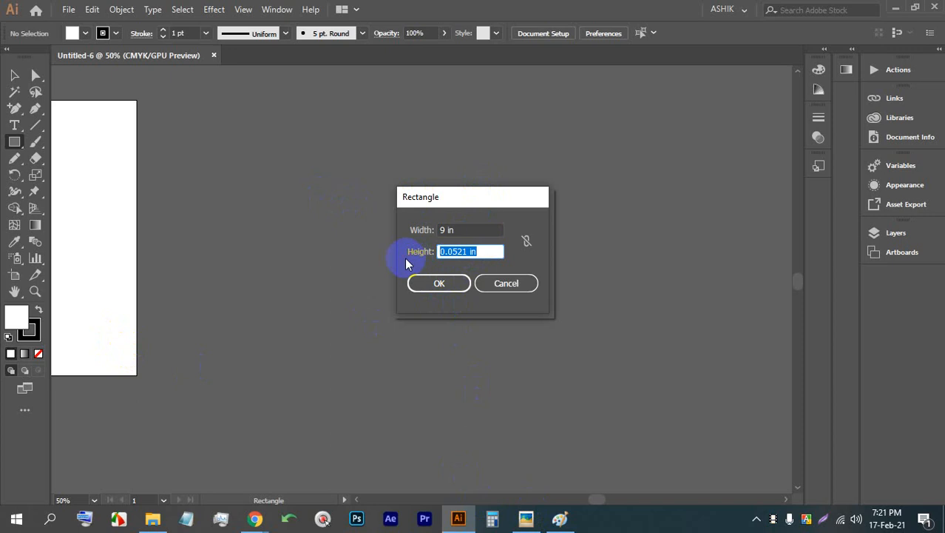
type("4")
left_click(451, 288)
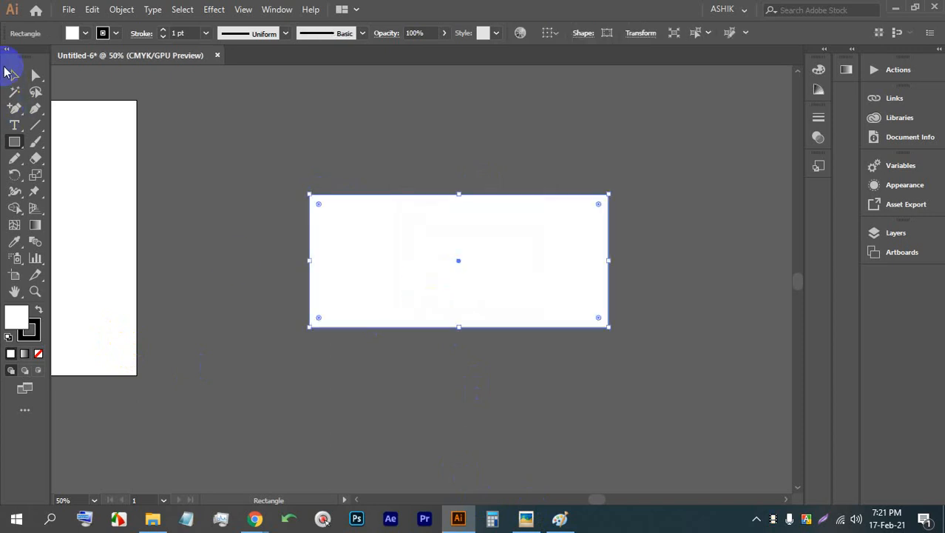
- Move the rectangle slightly up and to the left, and set its fill to None, keeping the black stroke
left_click(14, 74)
mouse_move(457, 221)
left_mouse_down()
mouse_move(430, 218)
mouse_move(448, 205)
left_mouse_up()
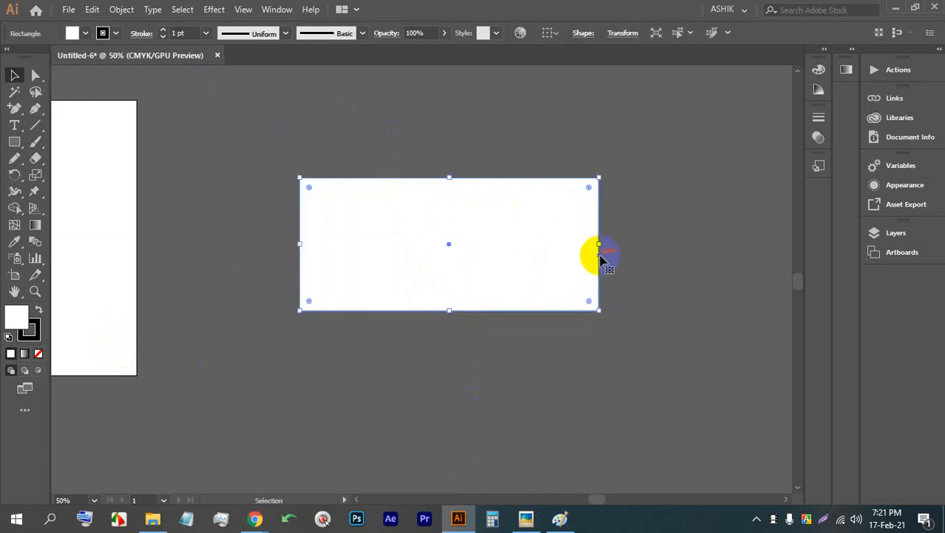
left_click(85, 33)
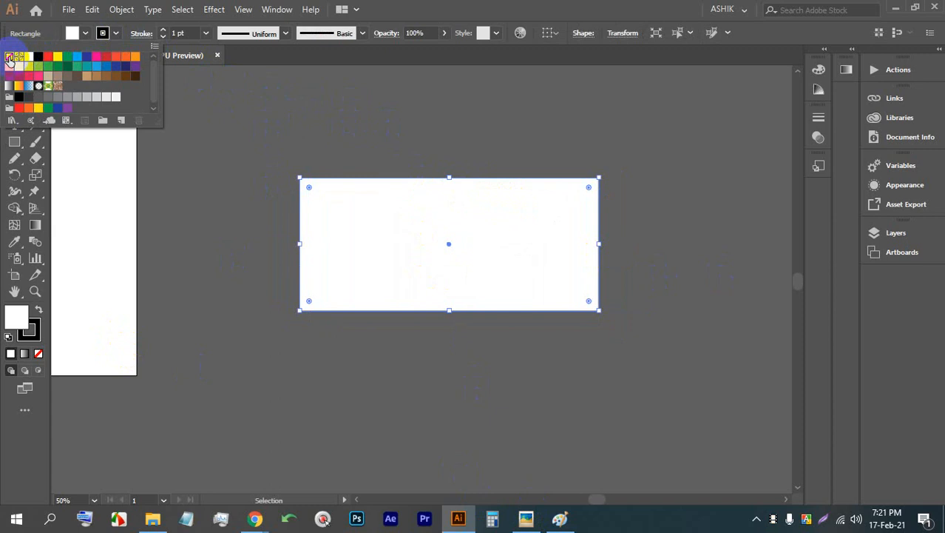
left_click(11, 58)
left_click(325, 127)
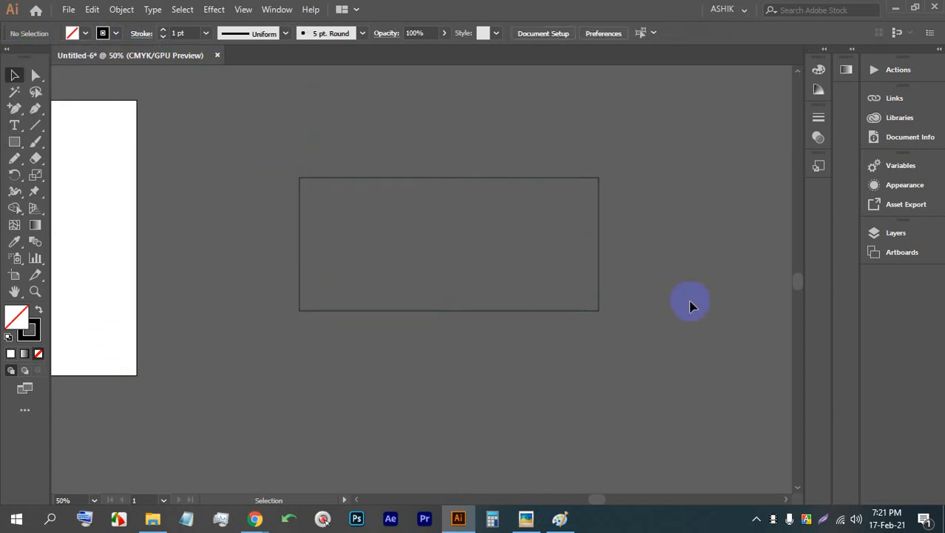
- Save the document as an Adobe Illustrator file named Envelope in the current folder
key("ctrl+s")
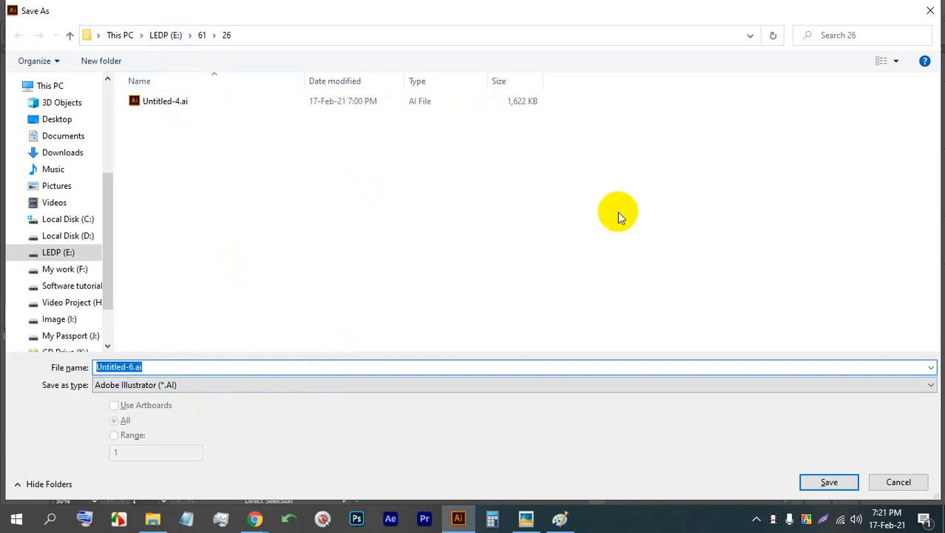
type("Env")
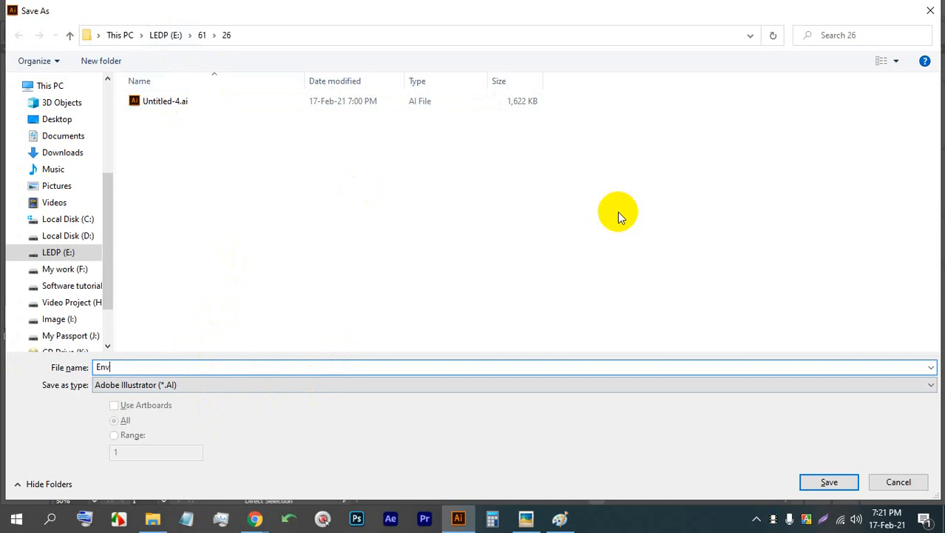
type("elope")
key("Return")
- Duplicate the rectangle straight down so the copy's upper edge meets the original's lower edge
scroll(617, 237, "up", 2)
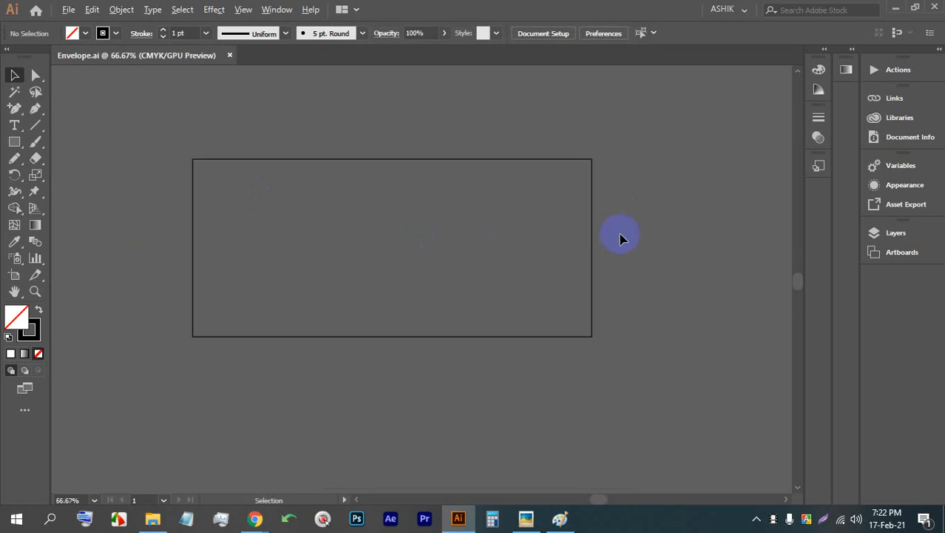
scroll(610, 237, "down", 1)
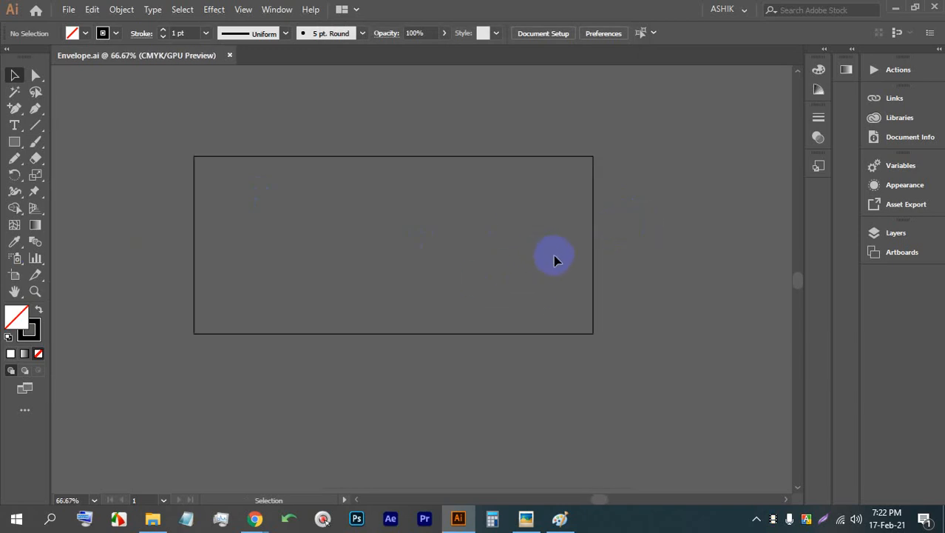
left_click(593, 259)
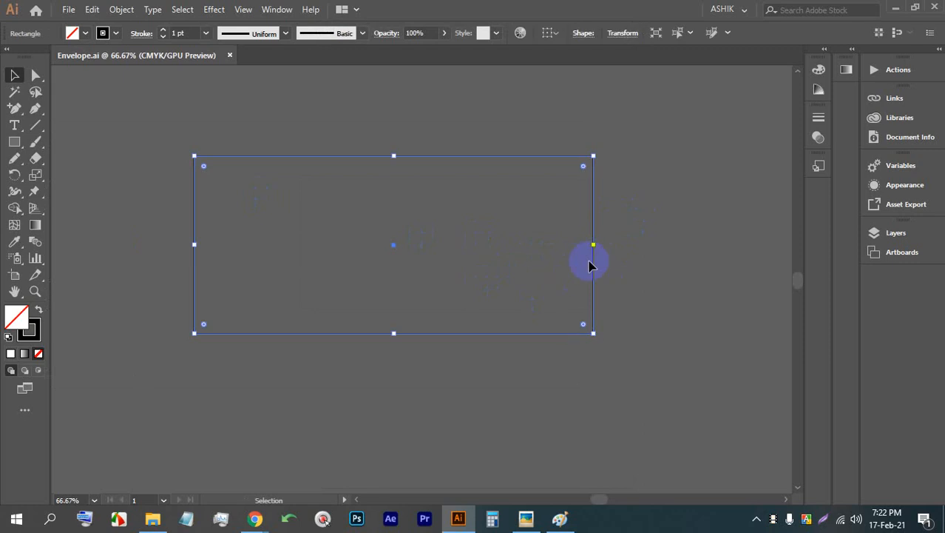
left_click_drag(596, 213, 593, 388)
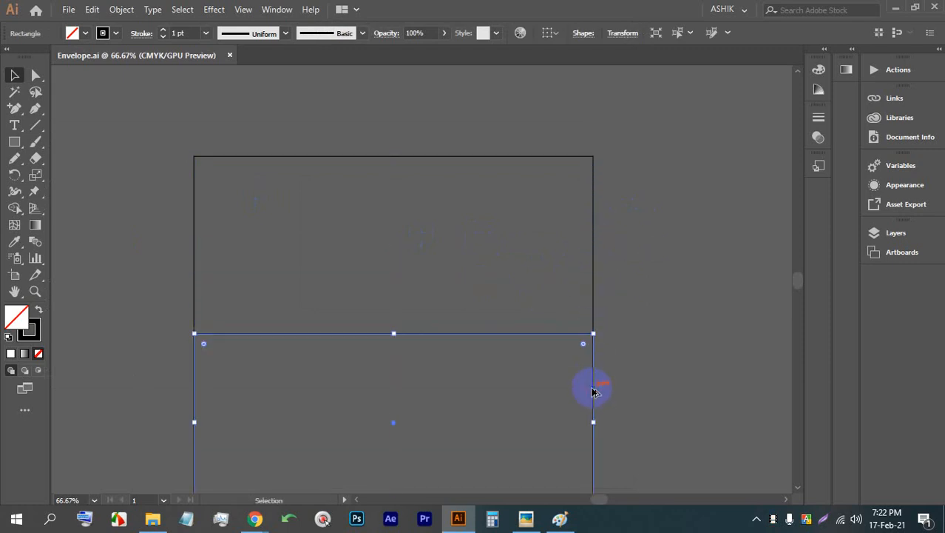
left_click(644, 348)
scroll(523, 326, "down", 3)
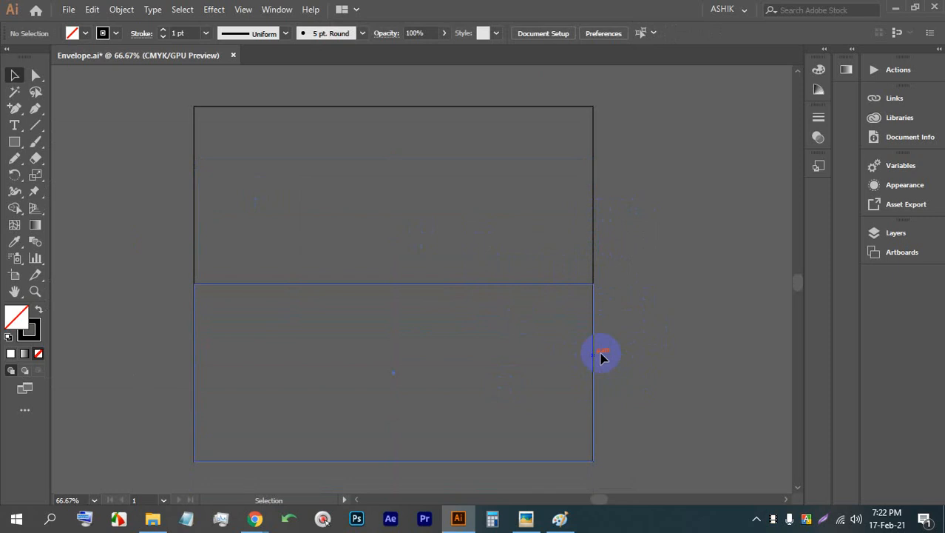
left_click_drag(455, 330, 452, 329)
left_click(642, 322)
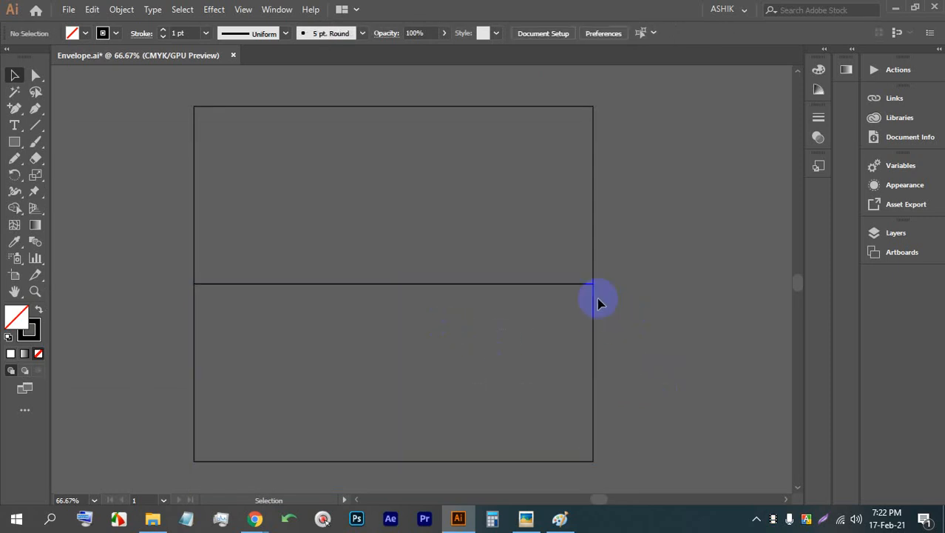
- Examine the joint between the two rectangles at high magnification in Outline view, and return to Preview
scroll(594, 284, "up", 10)
scroll(590, 300, "up", 2)
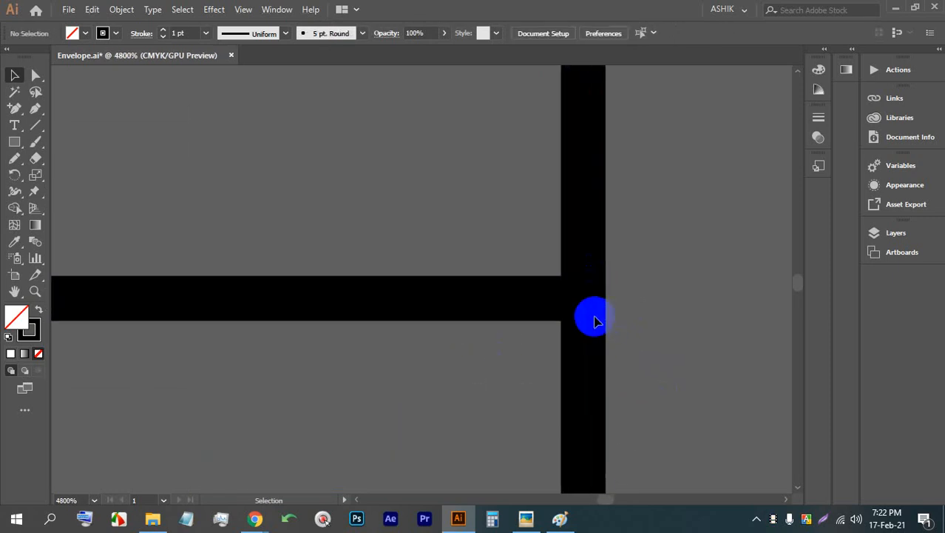
key("ctrl+y")
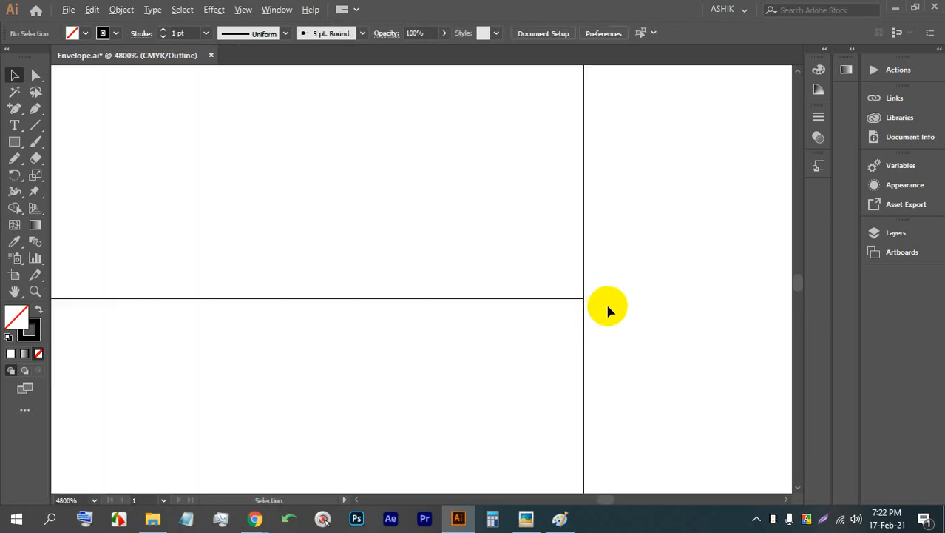
scroll(605, 307, "up", 2)
scroll(547, 318, "down", 15)
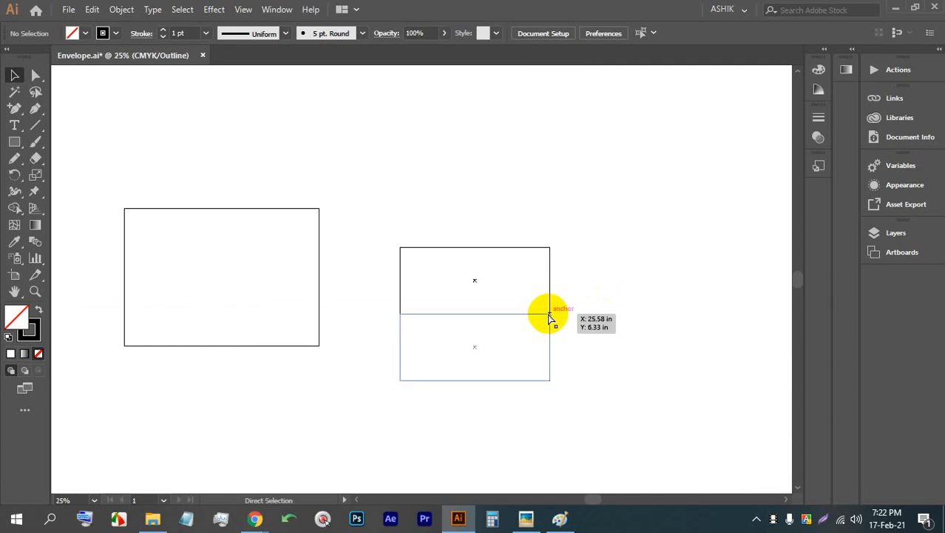
key("ctrl+y")
scroll(528, 325, "up", 2)
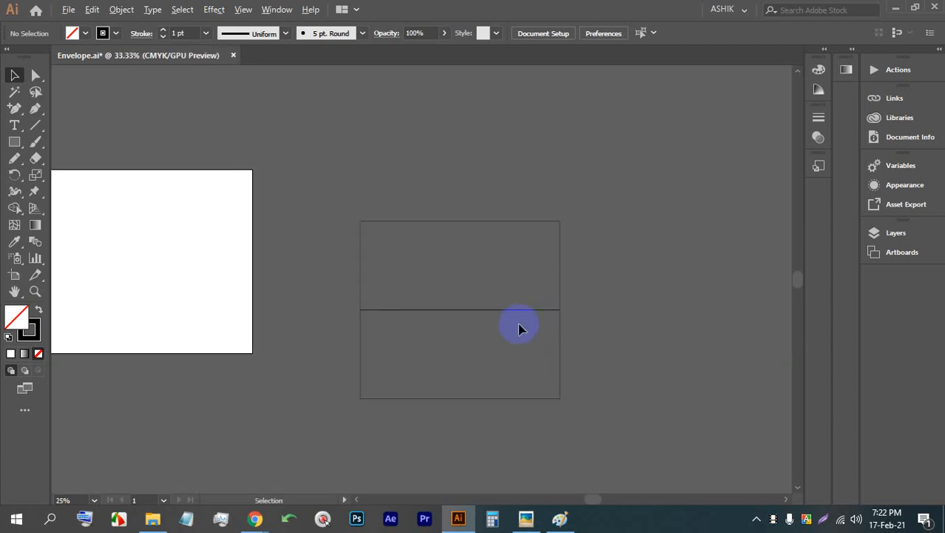
scroll(519, 327, "up", 1)
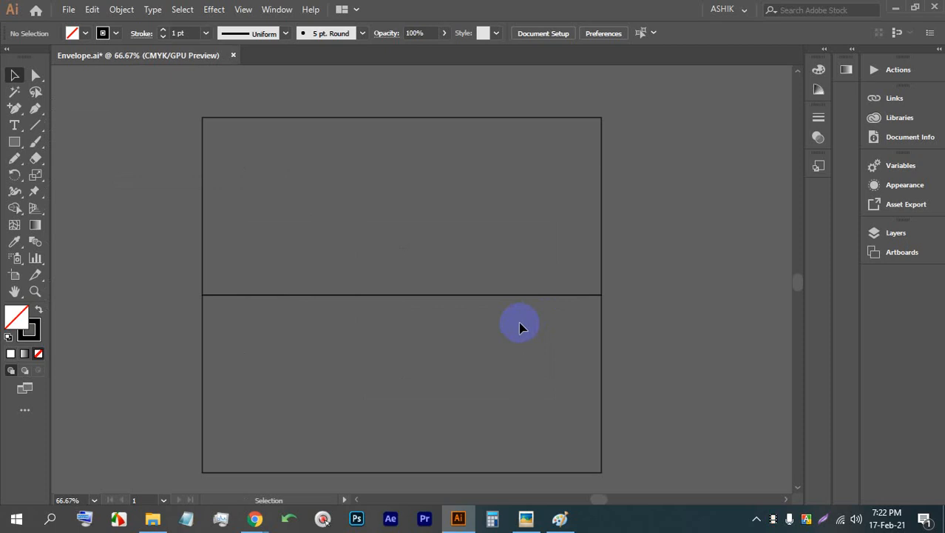
- Delete the lower copy of the rectangle
left_click(544, 342)
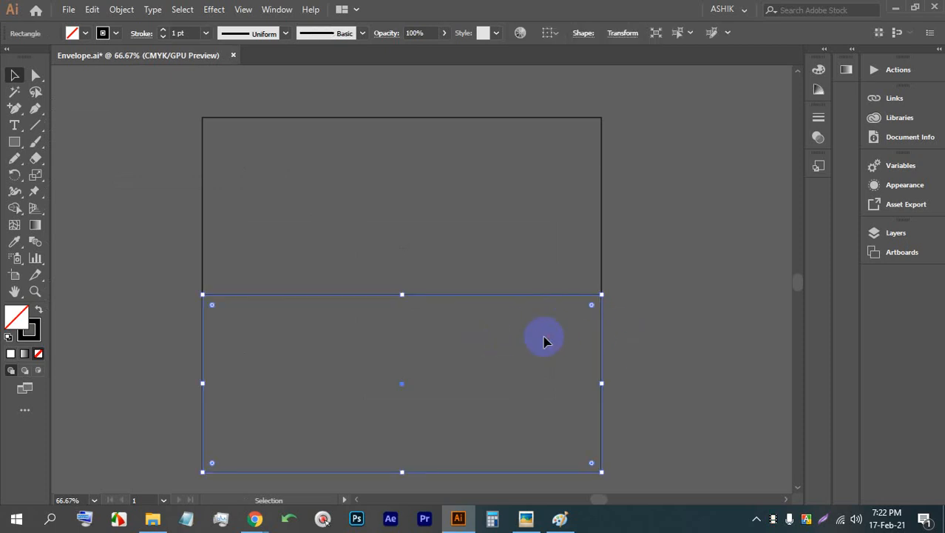
key("Delete")
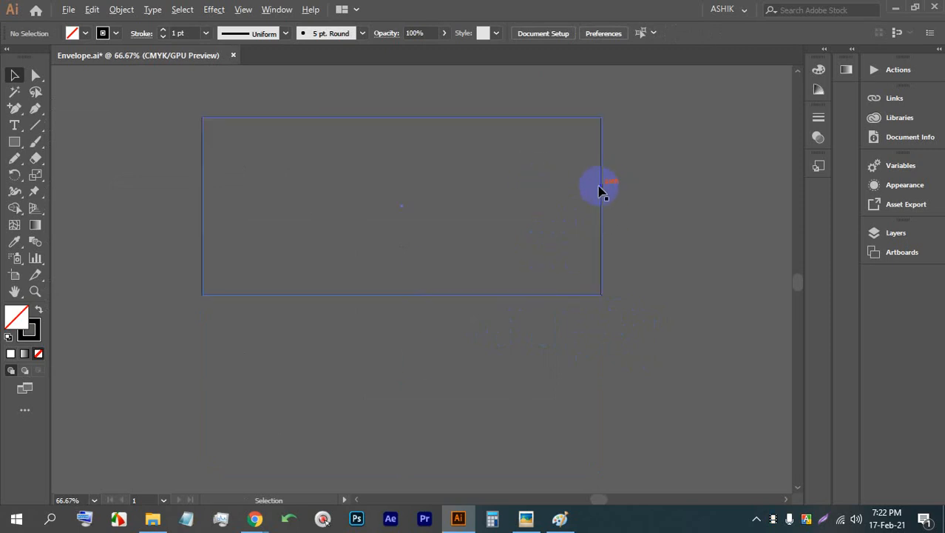
- Try duplicating the rectangle directly below the original again, check the shared corner, and remove the new copy
left_click_drag(603, 190, 601, 362)
scroll(174, 262, "up", 5)
scroll(318, 355, "down", 5)
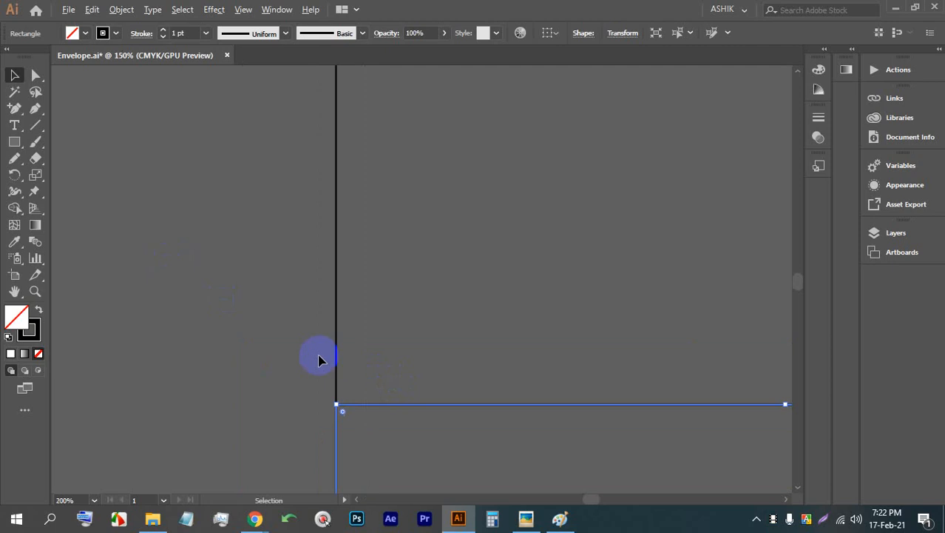
scroll(312, 348, "down", 1)
key("Delete")
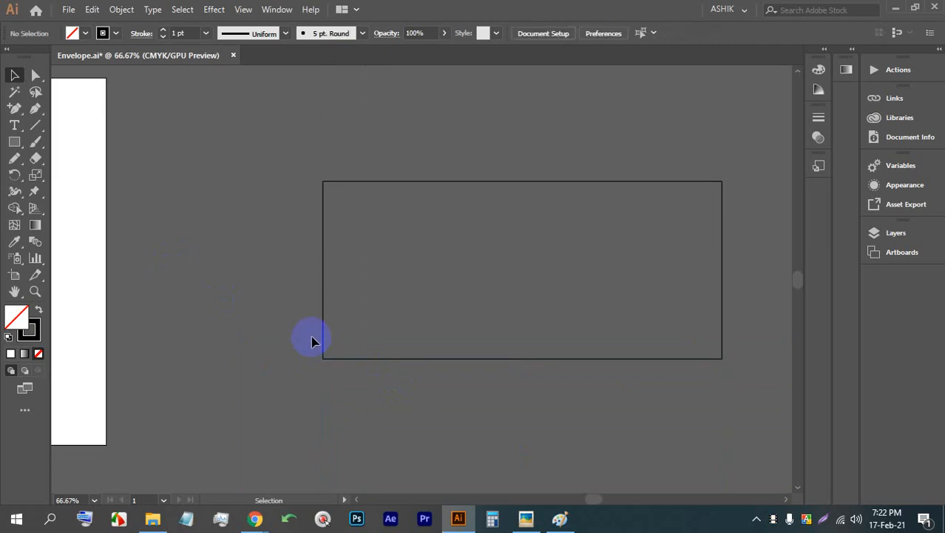
key("space")
left_click_drag(548, 353, 420, 333)
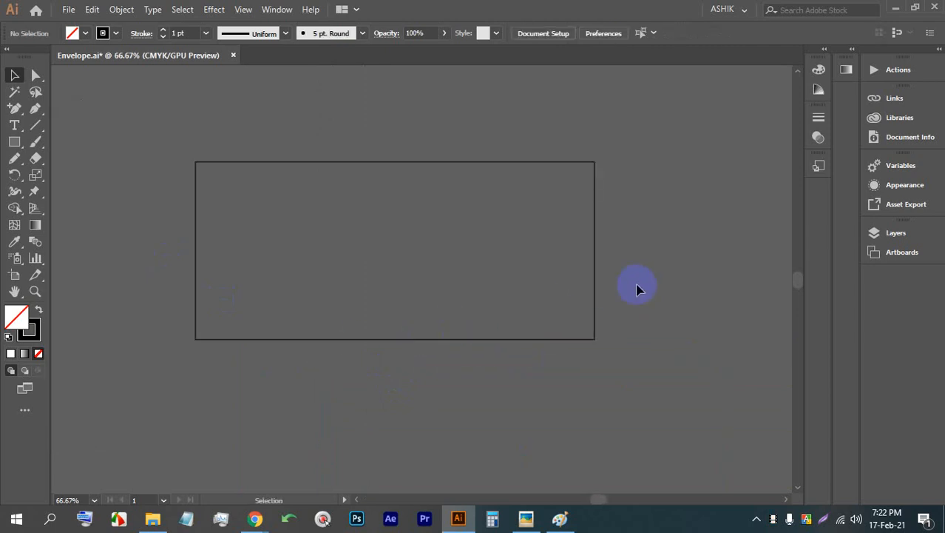
- Create a copy of the rectangle shifted horizontally to X 22.125 in using Transform
left_click(595, 240)
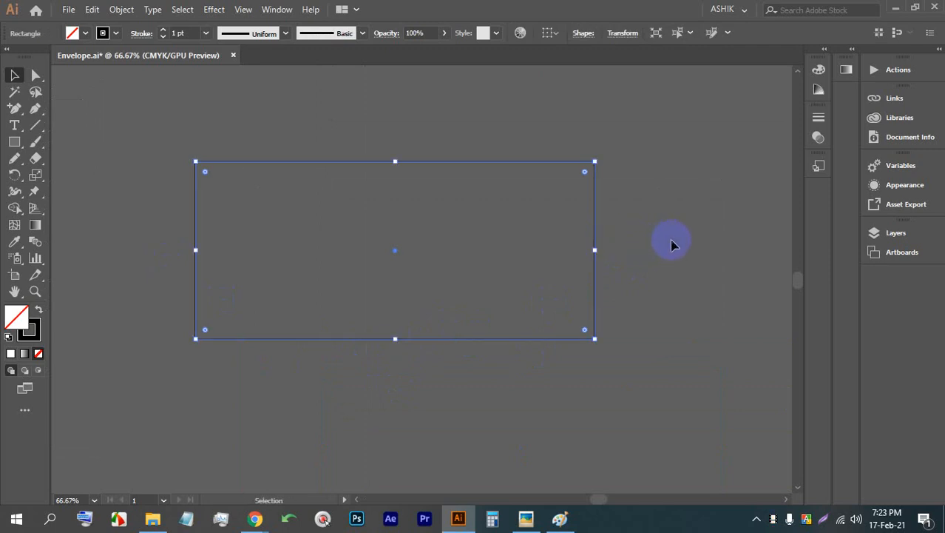
left_click(663, 264)
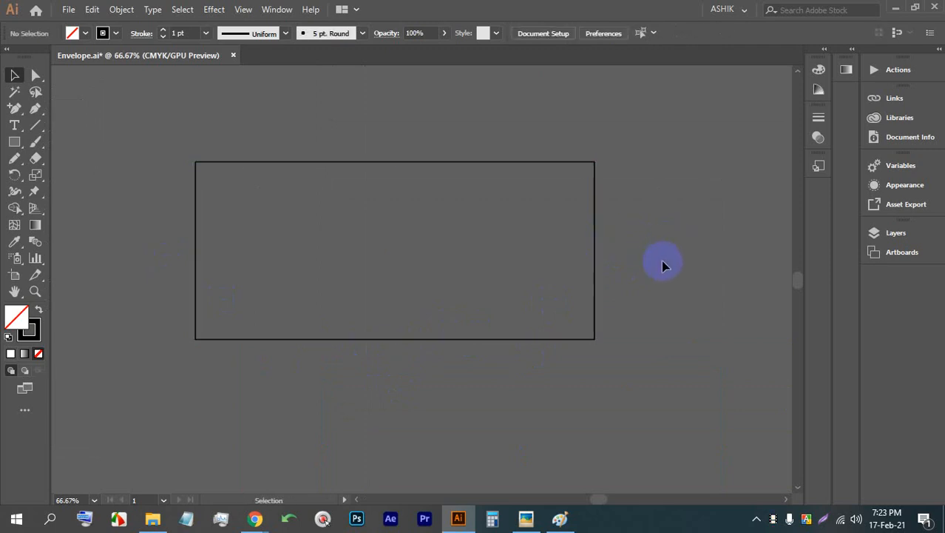
left_click(596, 216)
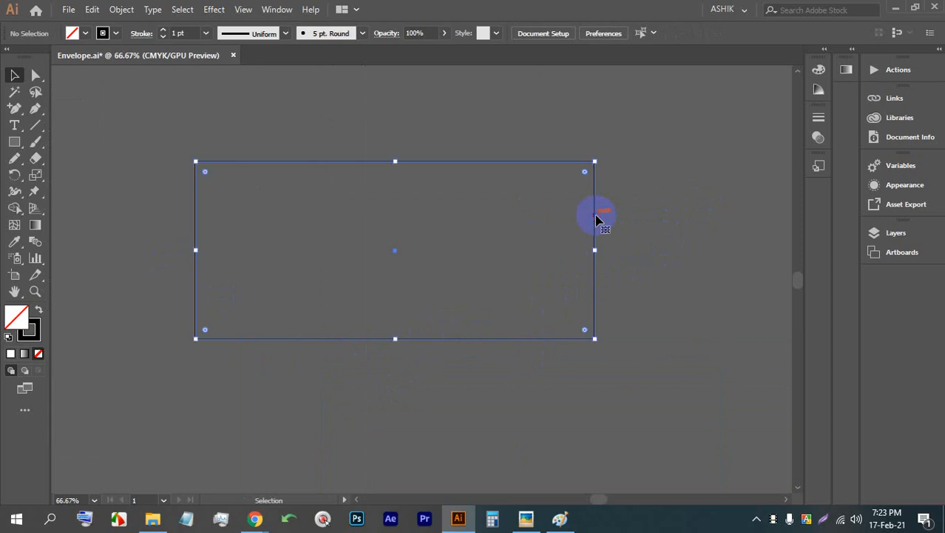
left_click(275, 9)
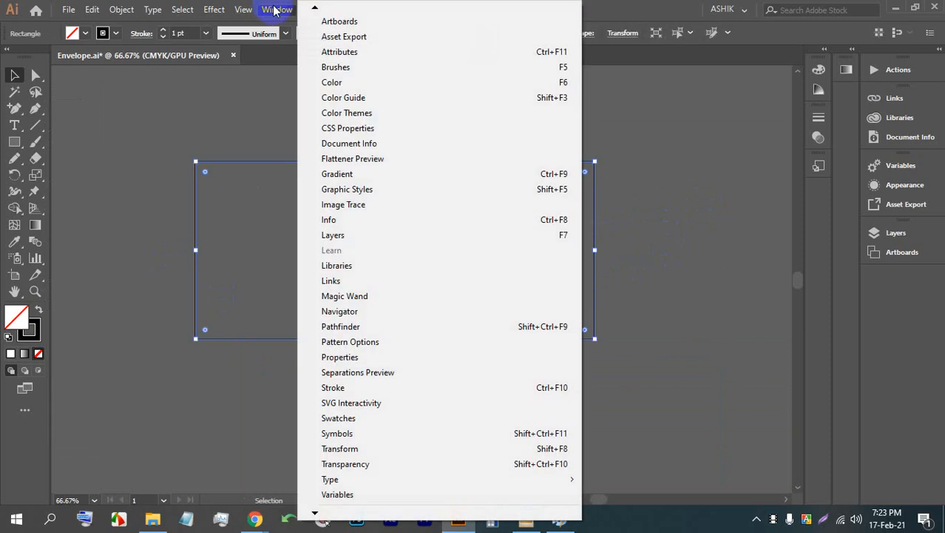
left_click(385, 448)
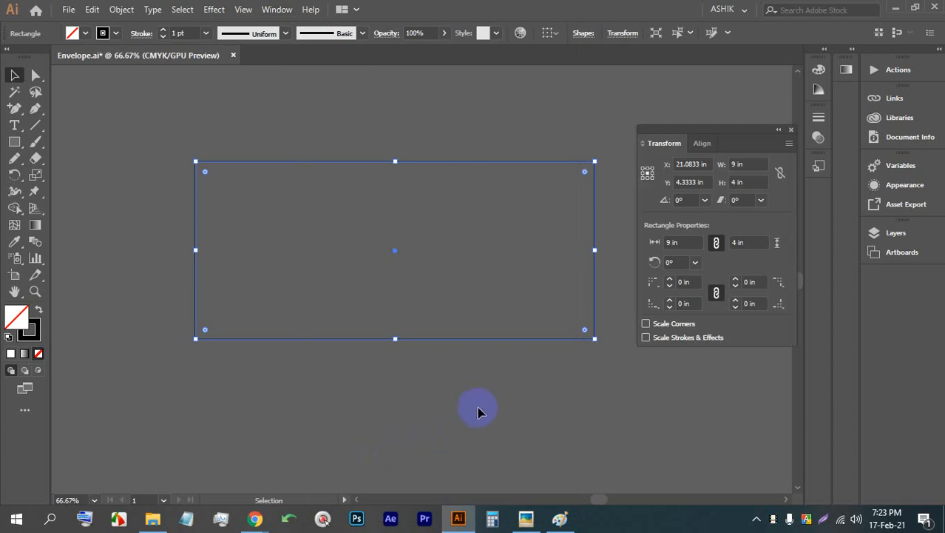
left_click(682, 163)
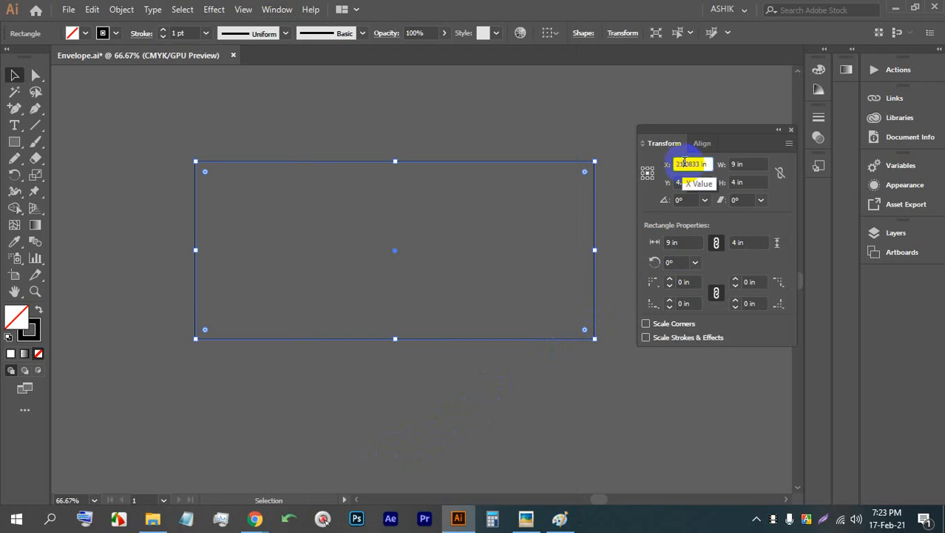
type("24")
key("alt+Return")
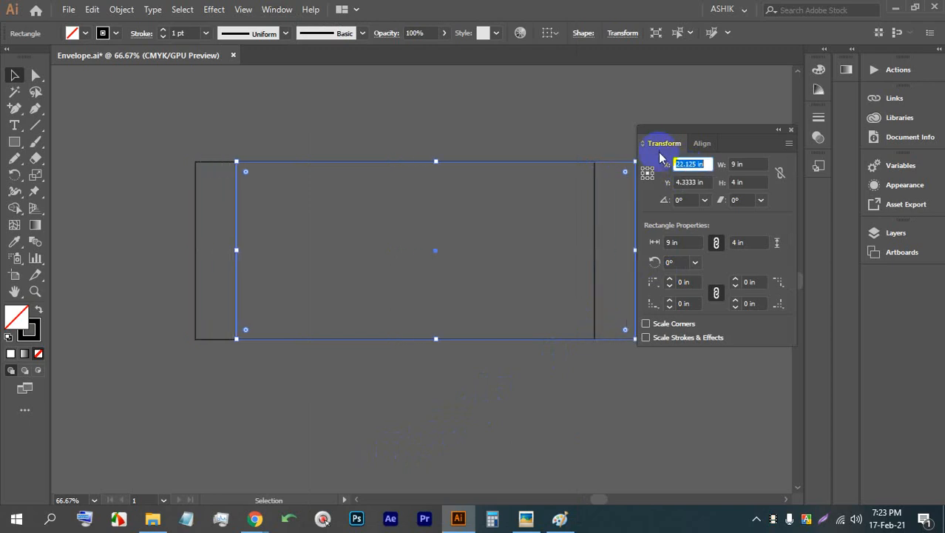
- Shift the rectangle copy horizontally to X 29.75 in using Transform, and put the Transform settings away
key("Up")
key("Up")
key("Up")
key("Up")
key("Up")
key("Up")
key("Up")
key("Up")
key("Up")
key("Up")
key("Up")
key("Up")
key("Up")
key("Up")
key("Up")
key("Up")
key("Up")
key("Up")
key("Up")
key("Up")
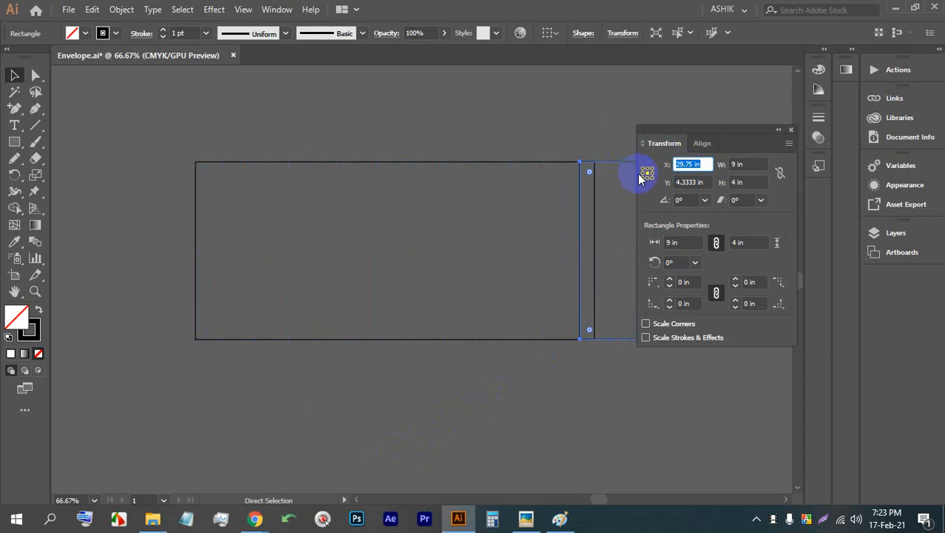
key("Left")
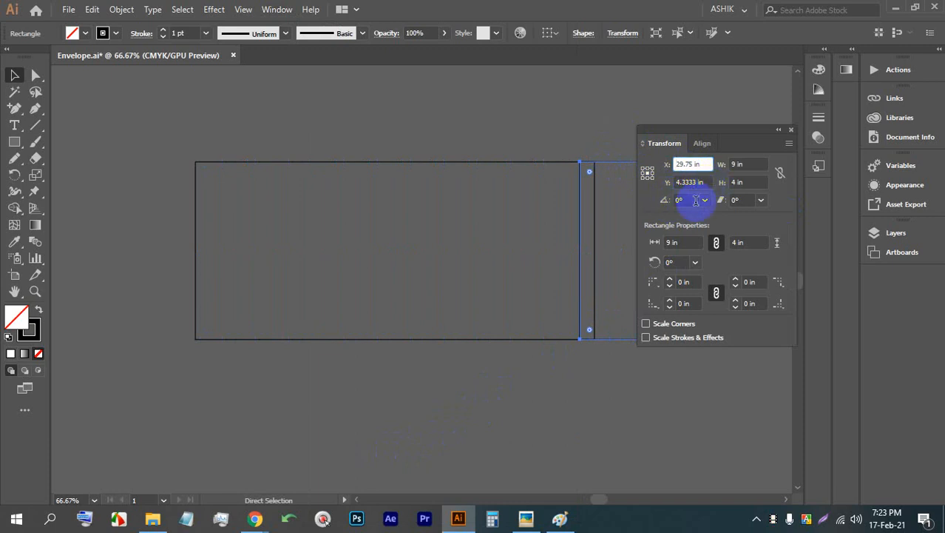
left_click(778, 130)
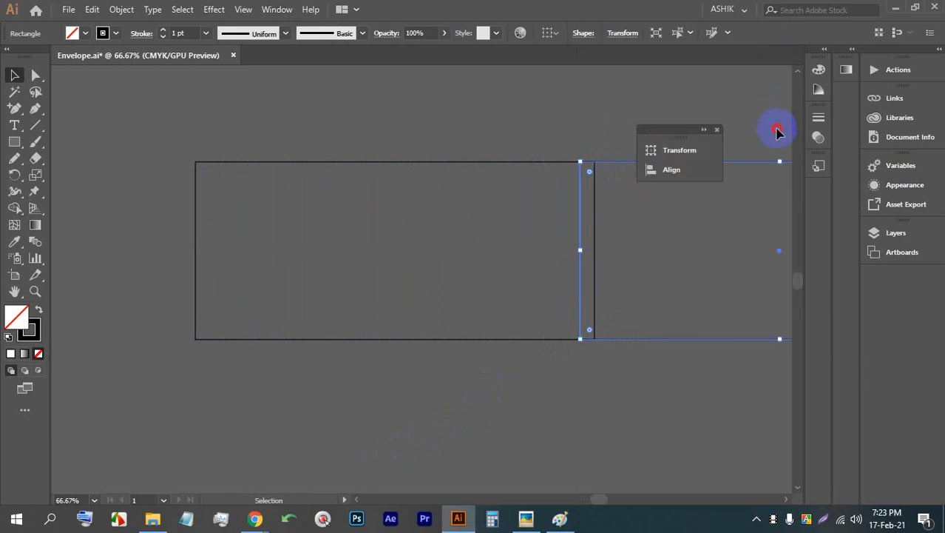
left_click(716, 130)
- Nudge the rectangle copy back to the left in large increments until it overlaps part of the original
key("shift+Left")
key("shift+Left")
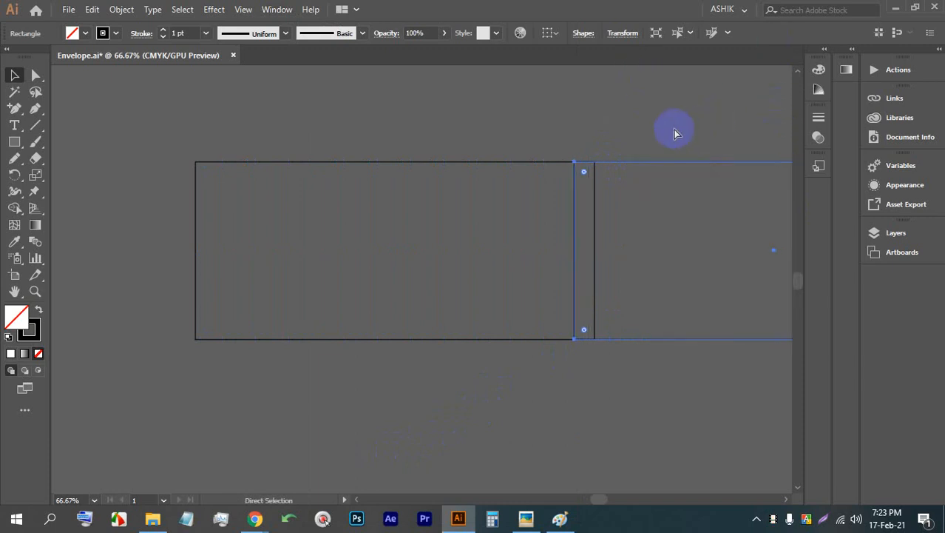
key("shift+Left")
key("shift+Left")
key("shift+Left")
key("shift+Left")
key("shift+Left")
key("shift+Left")
key("shift+Left")
key("shift+Left")
key("shift+Left")
key("shift+Left")
key("shift+Left")
key("shift+Left")
key("shift+Left")
key("shift+Left")
key("v")
- Delete the shifted rectangle copy, keeping only the original
left_click(672, 190)
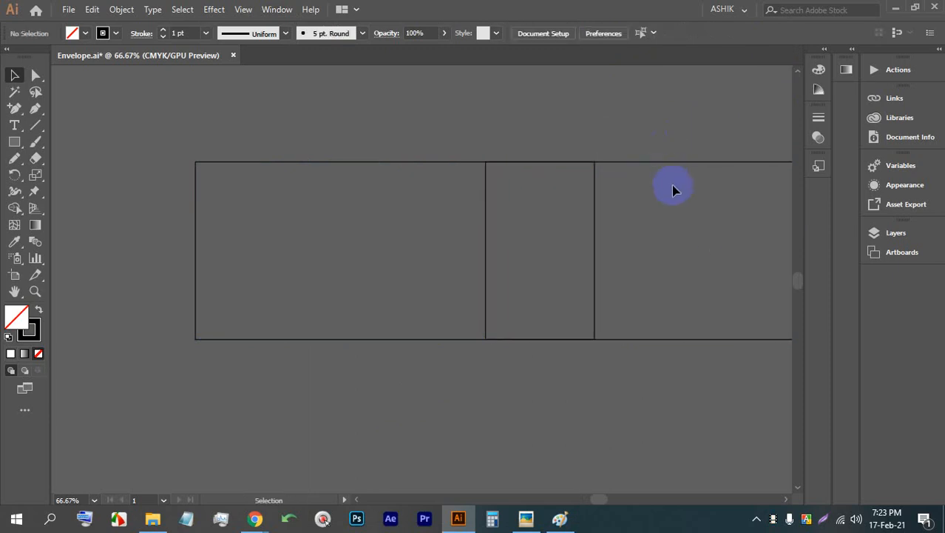
left_click(678, 157)
key("Delete")
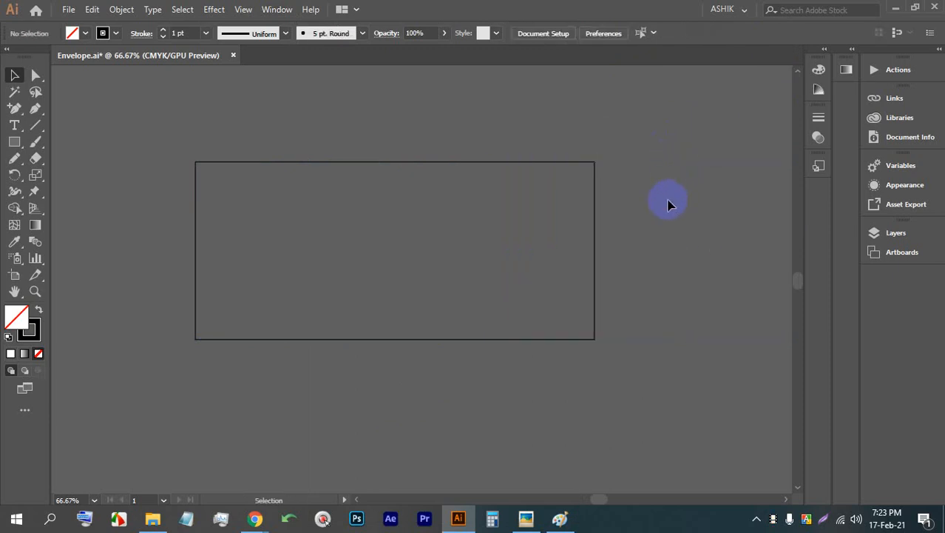
- Duplicate the rectangle directly below the original so that the two share one horizontal edge
scroll(530, 148, "right", 3)
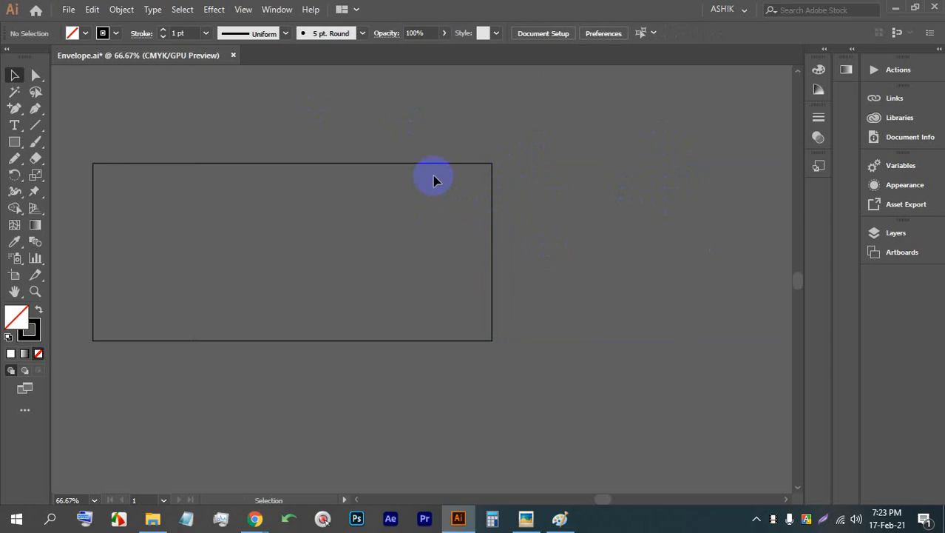
left_click_drag(392, 301, 466, 267)
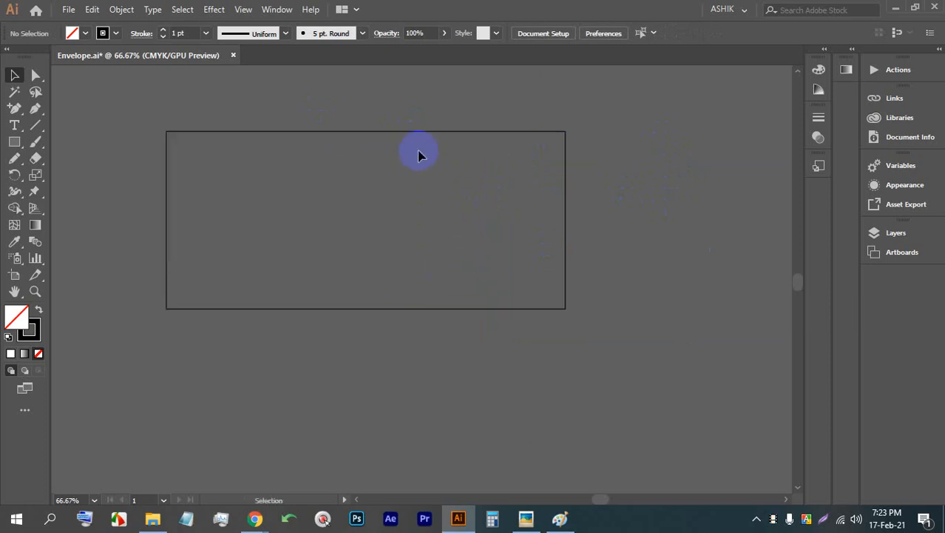
left_click(412, 132)
left_click_drag(391, 133, 393, 314)
scroll(397, 266, "down", 3)
left_click(593, 426)
left_click_drag(643, 411, 374, 307)
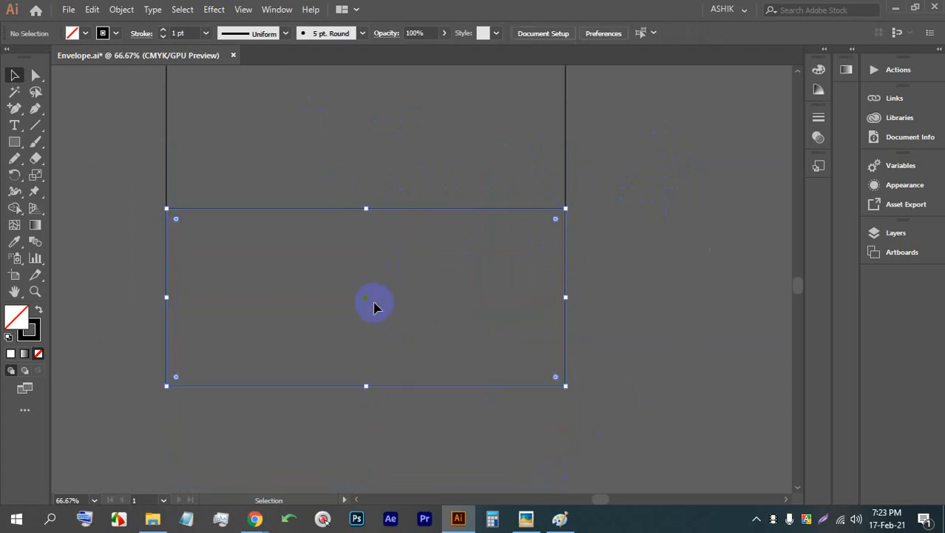
scroll(374, 307, "up", 2)
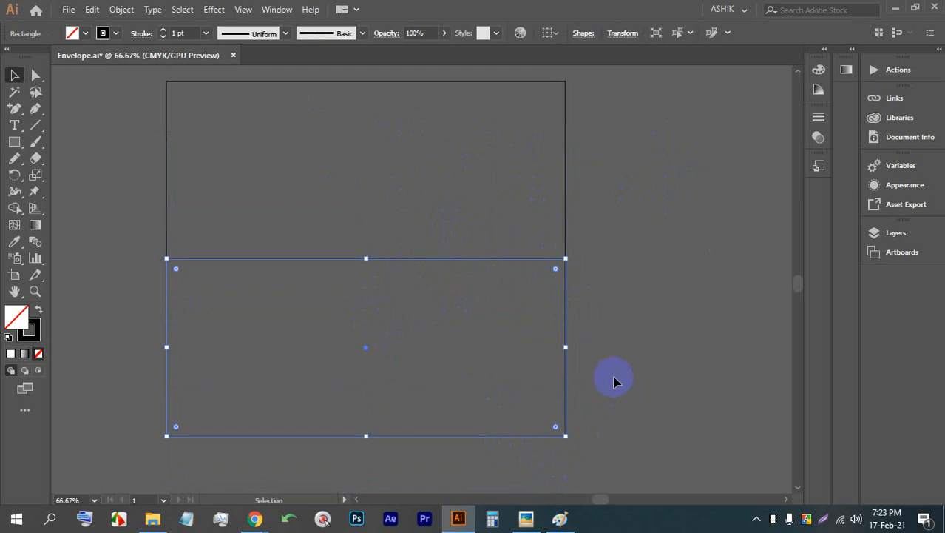
left_click(14, 141)
left_click(383, 144)
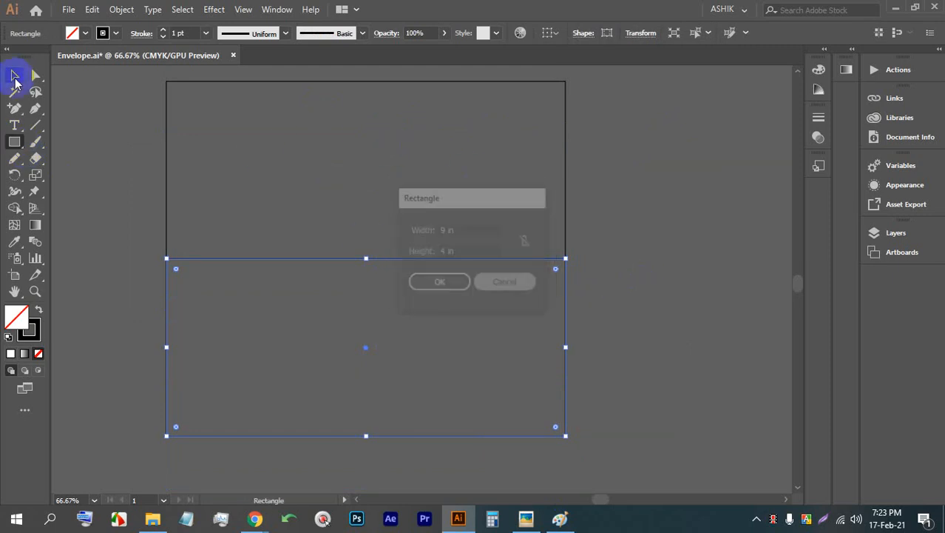
left_click(15, 77)
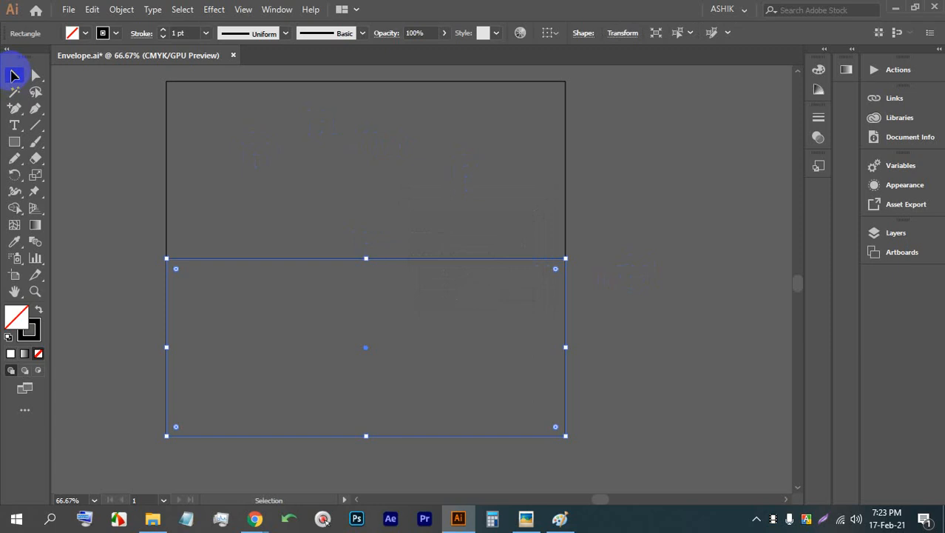
left_click(534, 181)
left_click(488, 333)
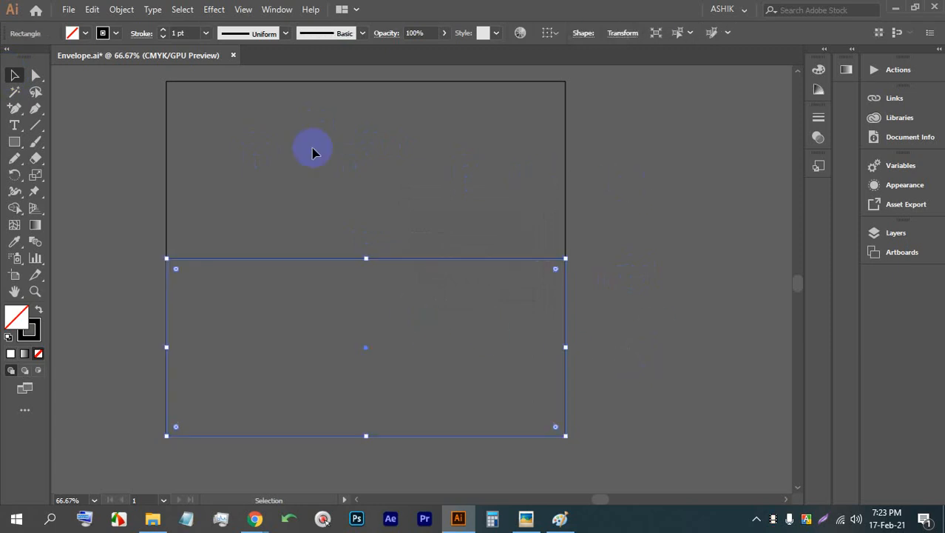
- Try setting the lower rectangle's height to 3.5 in from its center reference point in Transform, and undo the change
left_click(276, 10)
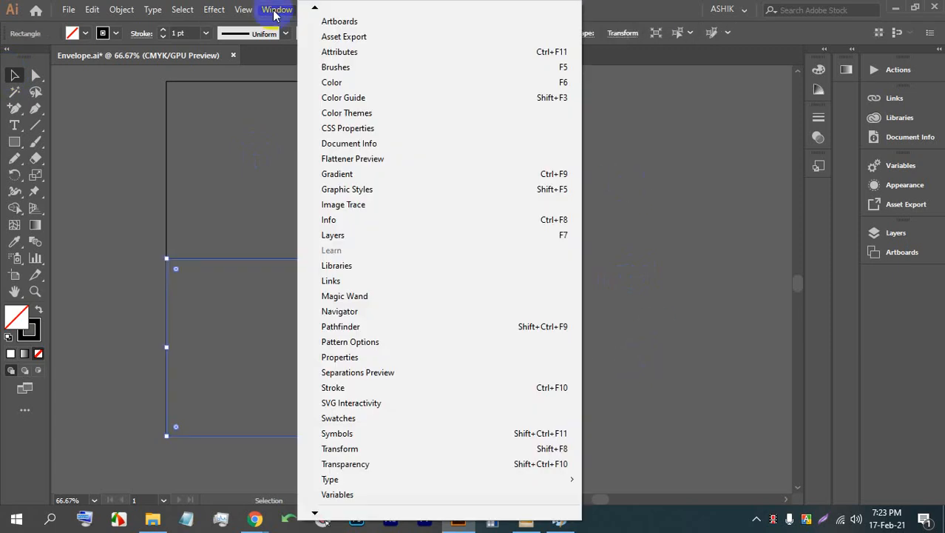
left_click(369, 446)
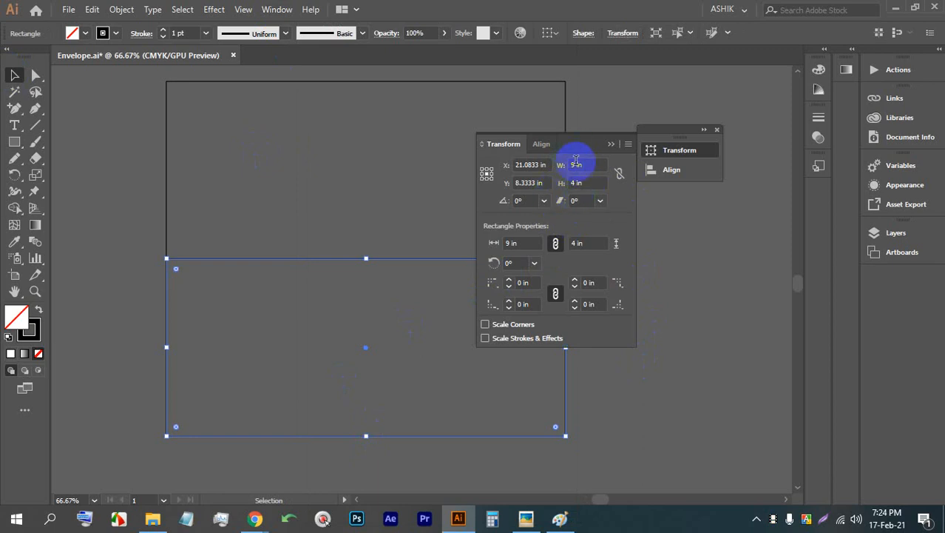
left_click(574, 182)
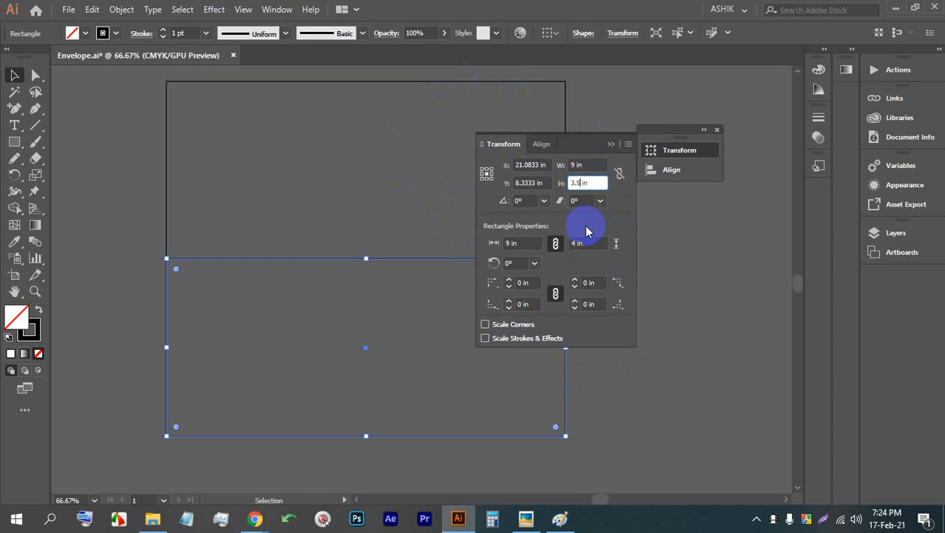
key("Return")
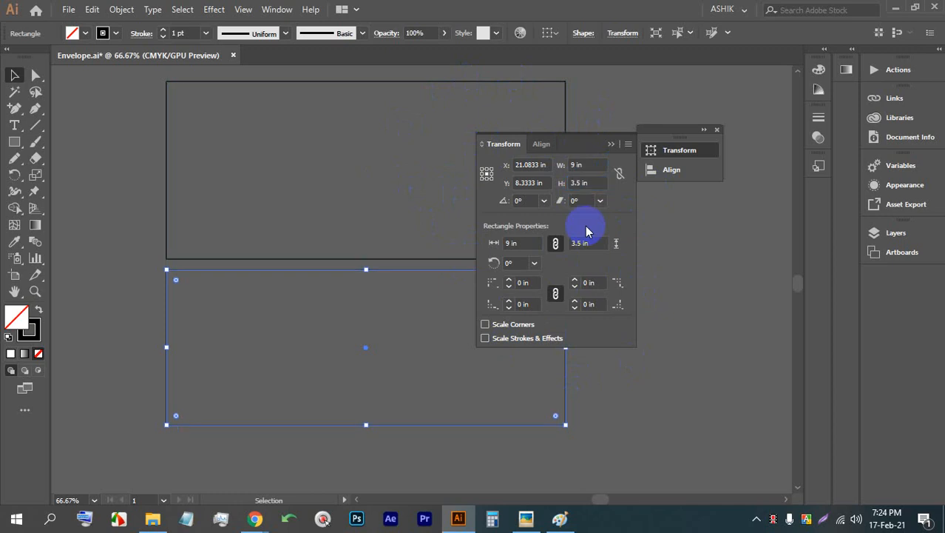
left_click(608, 142)
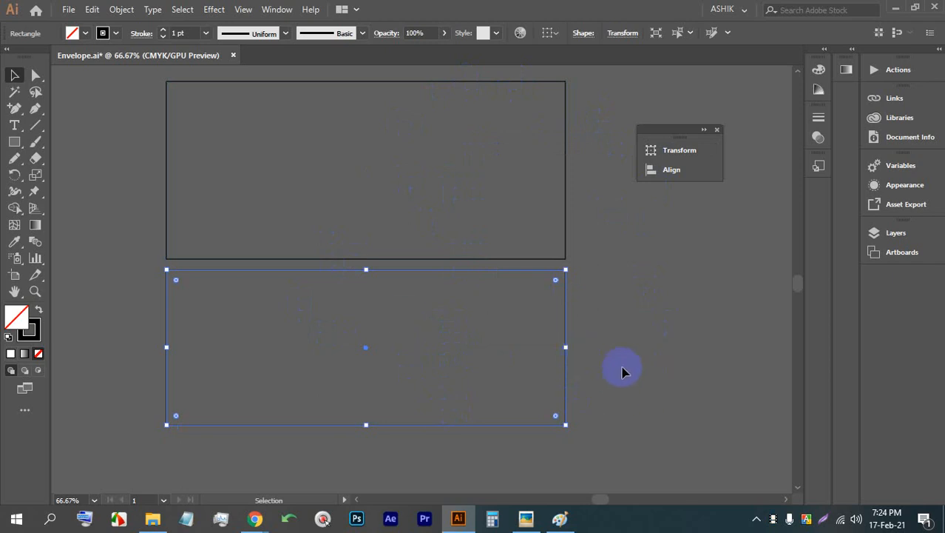
key("a")
key("ctrl+z")
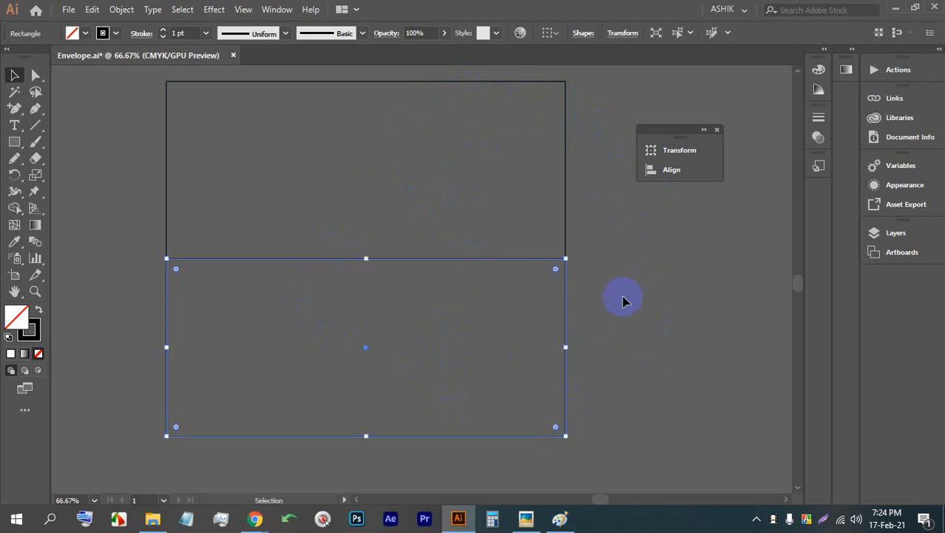
- Set the lower rectangle's height to 3.5 in using the top-center reference point in Transform
left_click(643, 281)
left_click_drag(671, 375, 453, 351)
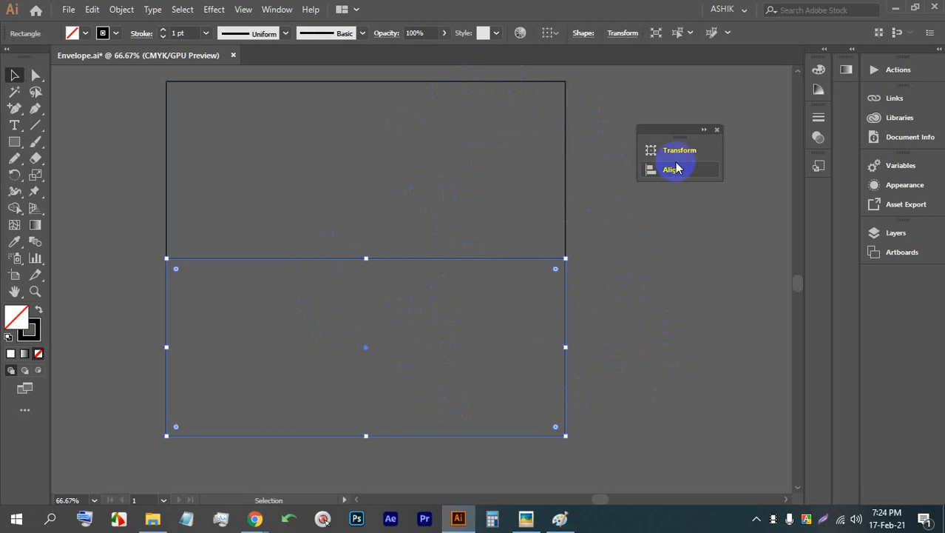
left_click(670, 154)
left_click_drag(579, 145, 704, 98)
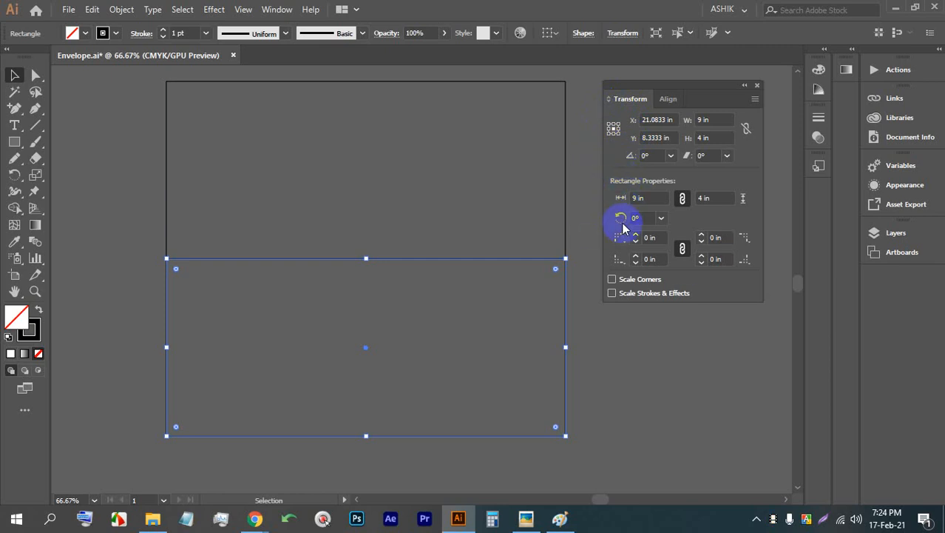
left_click(611, 366)
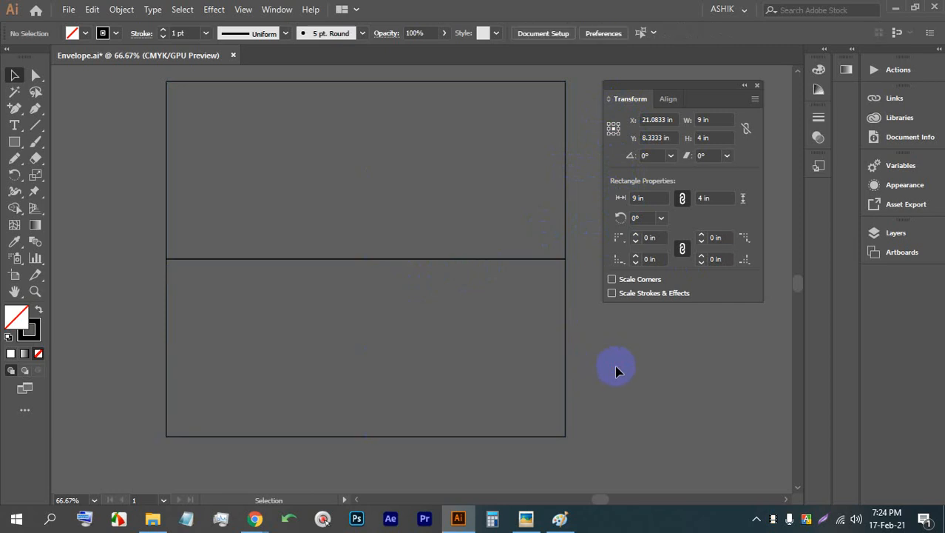
left_click(482, 340)
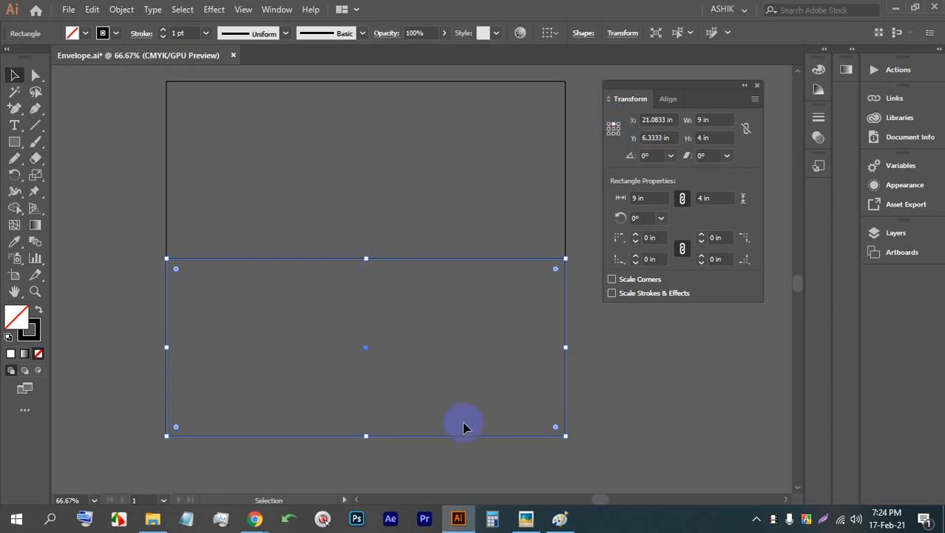
double_click(704, 138)
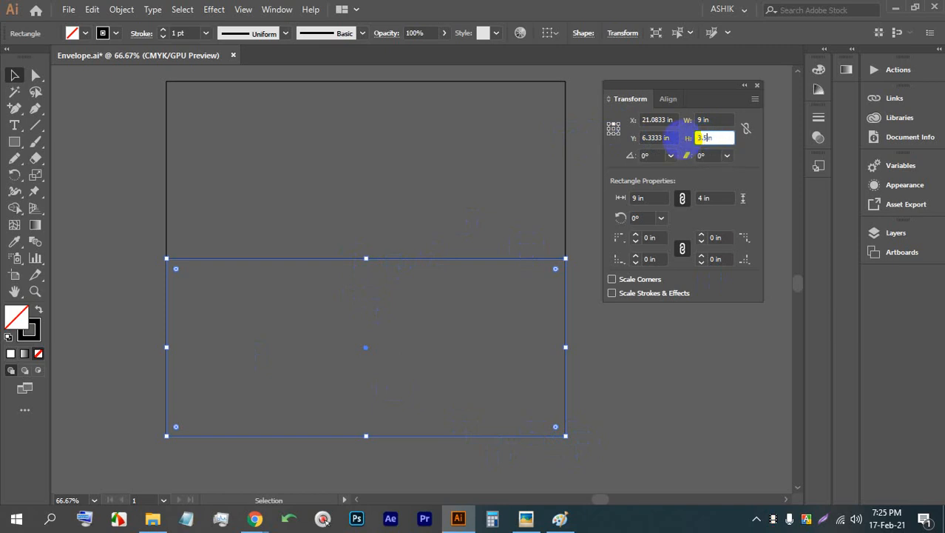
key("Return")
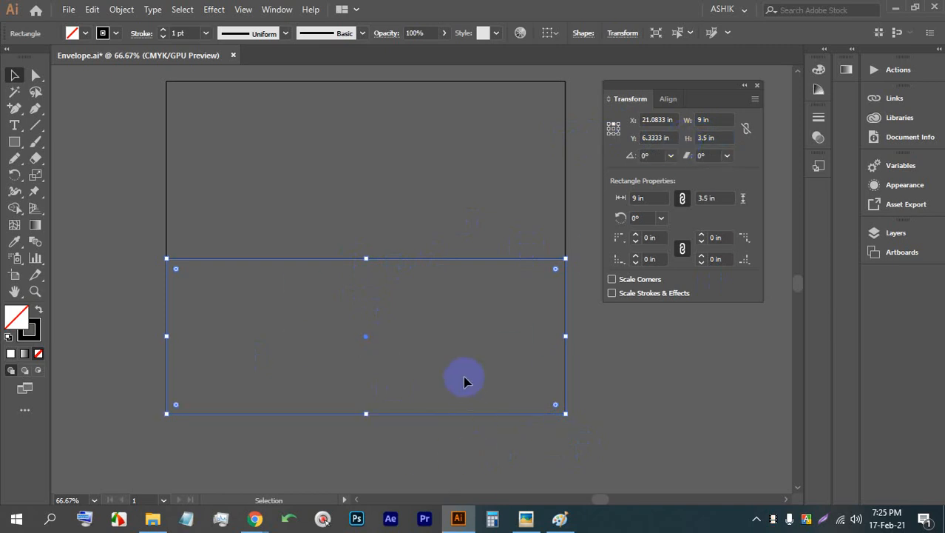
left_click(590, 376)
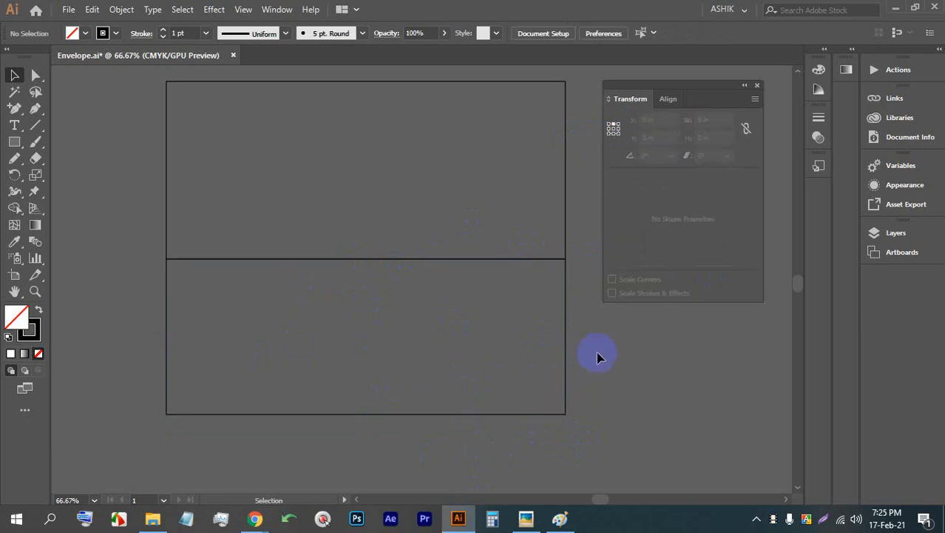
- Duplicate the upper rectangle horizontally so that the copy meets the original's right edge at X 30.0833 in
left_click_drag(598, 357, 416, 387)
scroll(367, 233, "down", 2)
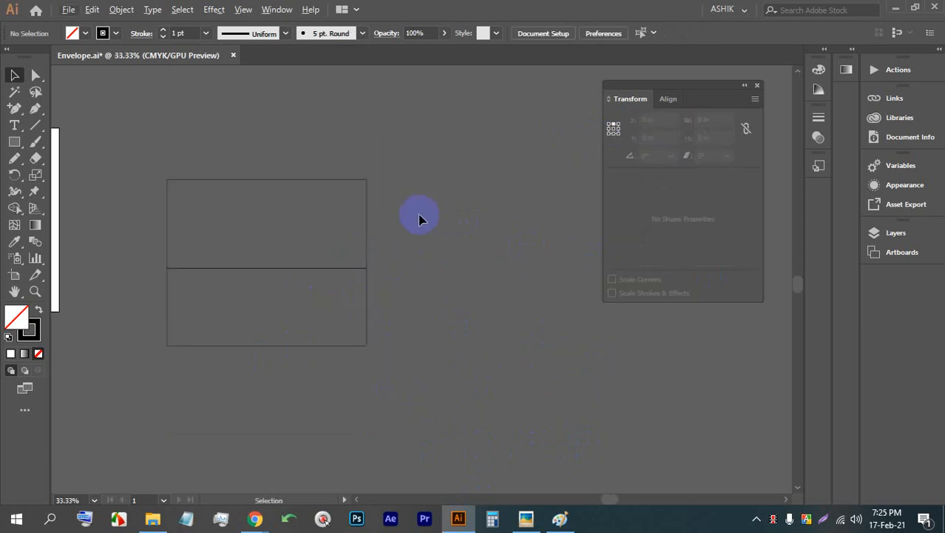
left_click(368, 207)
left_click_drag(368, 204, 566, 201)
scroll(487, 202, "up", 2)
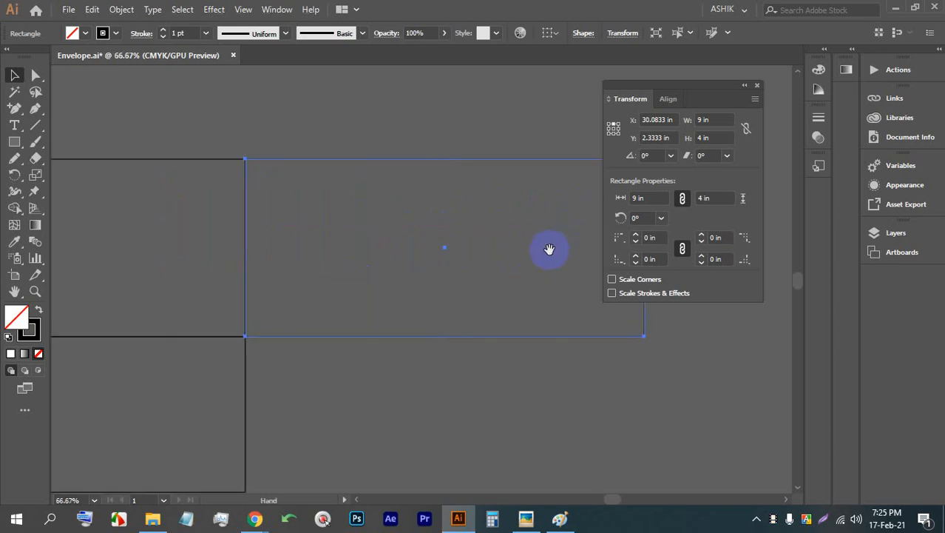
left_click_drag(549, 250, 486, 254)
left_click(445, 396)
- Switch to the Google Meet call in Chrome to check the participants, and return to Illustrator
mouse_move(255, 517)
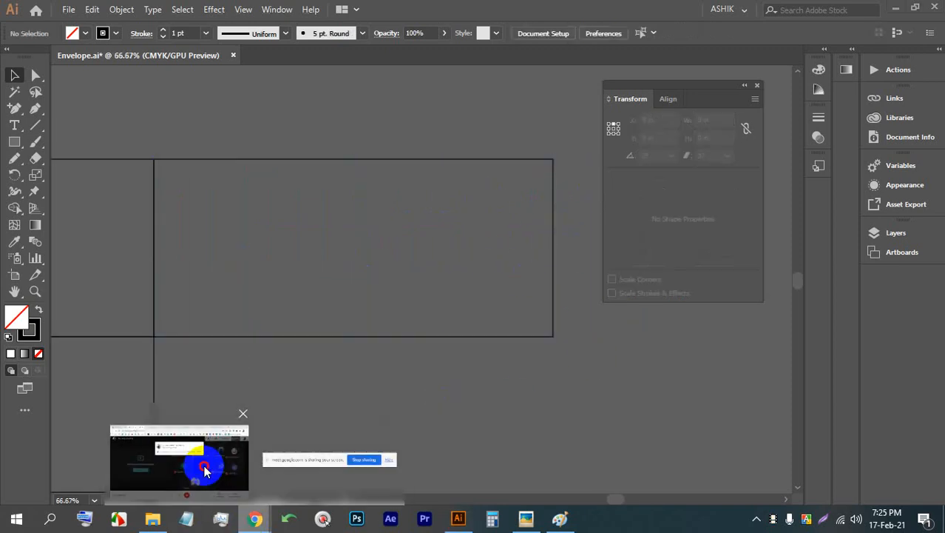
left_click(206, 471)
left_click(613, 158)
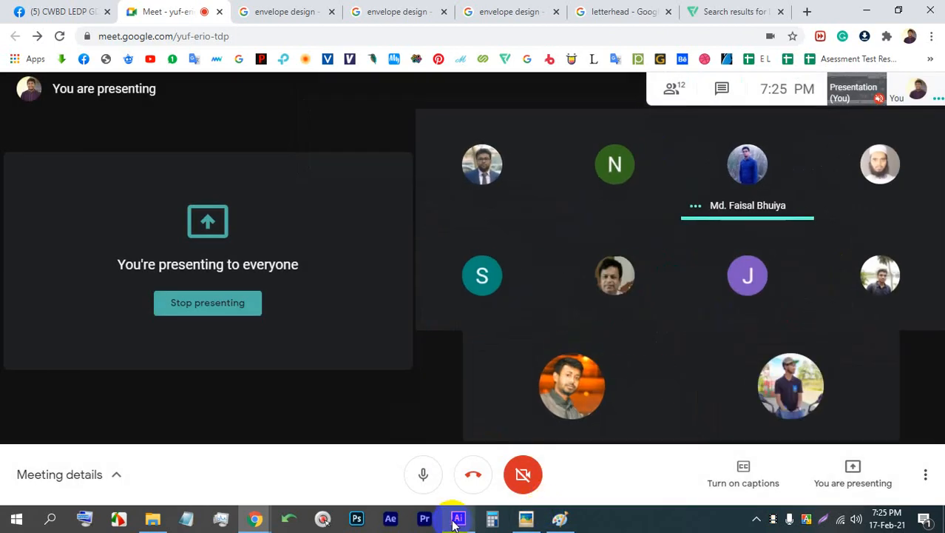
left_click(456, 520)
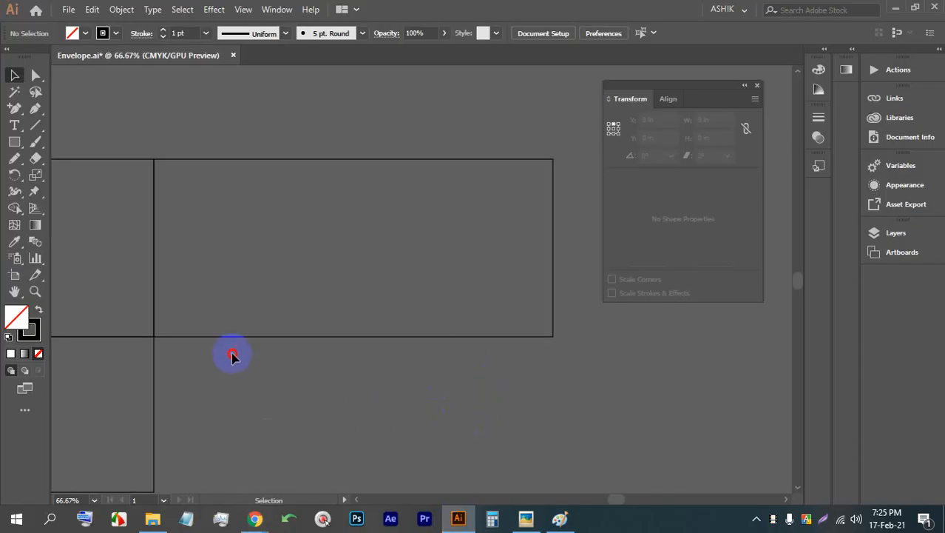
- Try setting the right-hand rectangle's width to 0.5 in with the top-center reference point, and undo the change
left_click(230, 332)
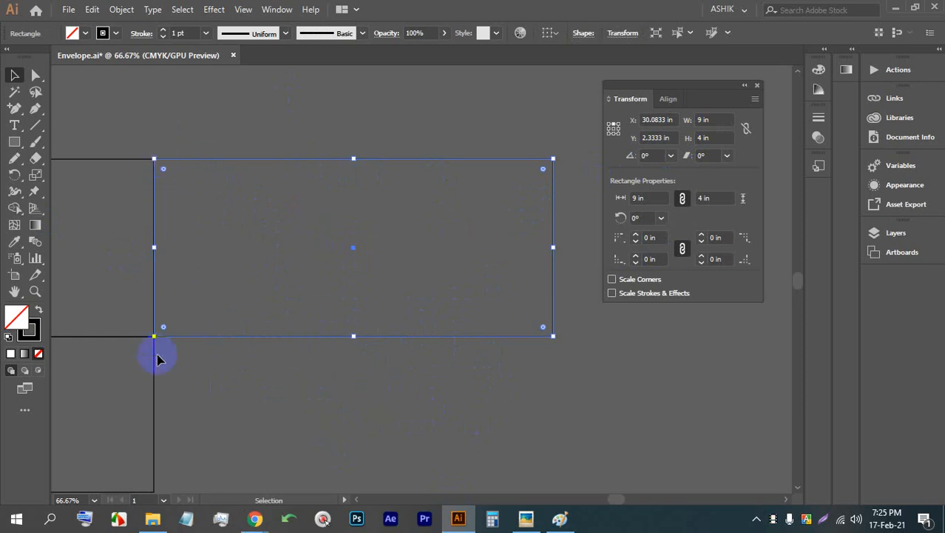
left_click(698, 120)
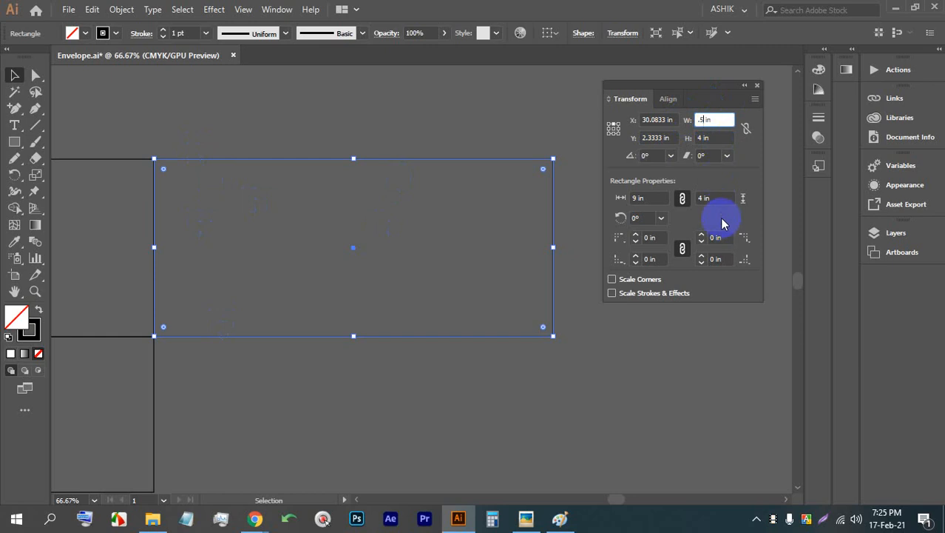
key("Return")
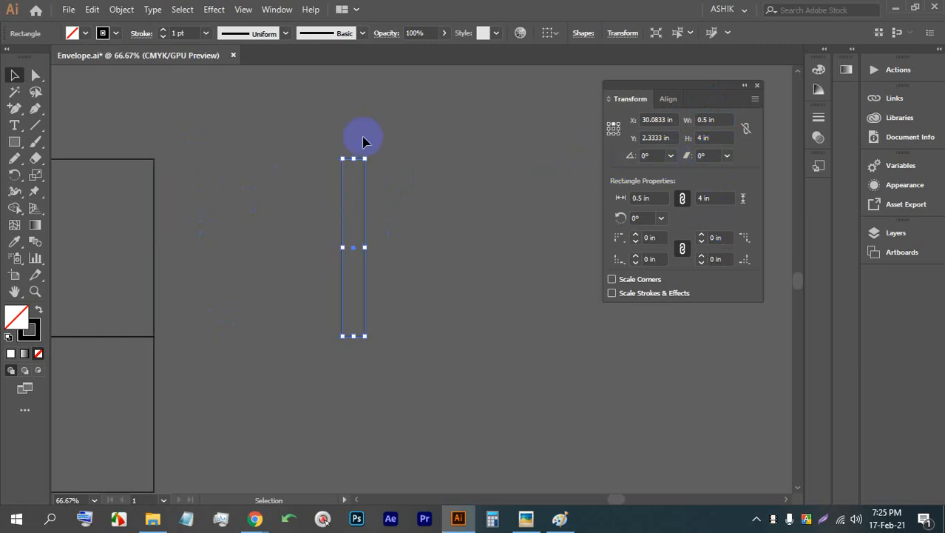
key("ctrl+z")
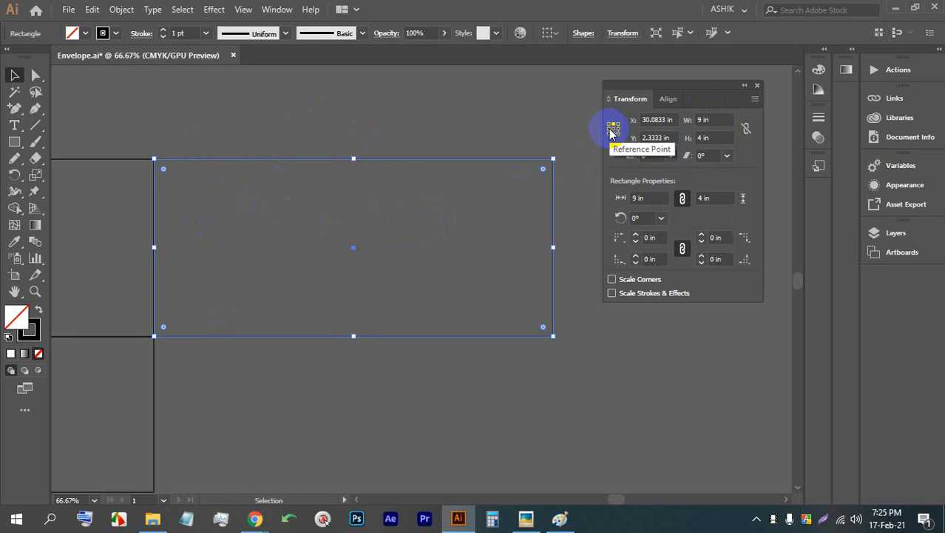
- Set the right-hand rectangle's width to 0.5 in using the middle-left reference point in Transform
left_click(704, 138)
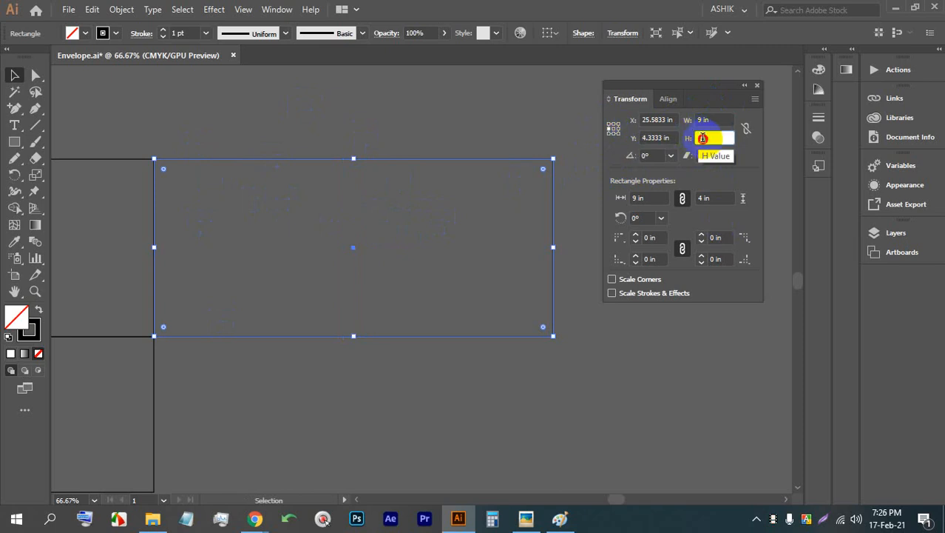
left_click(701, 119)
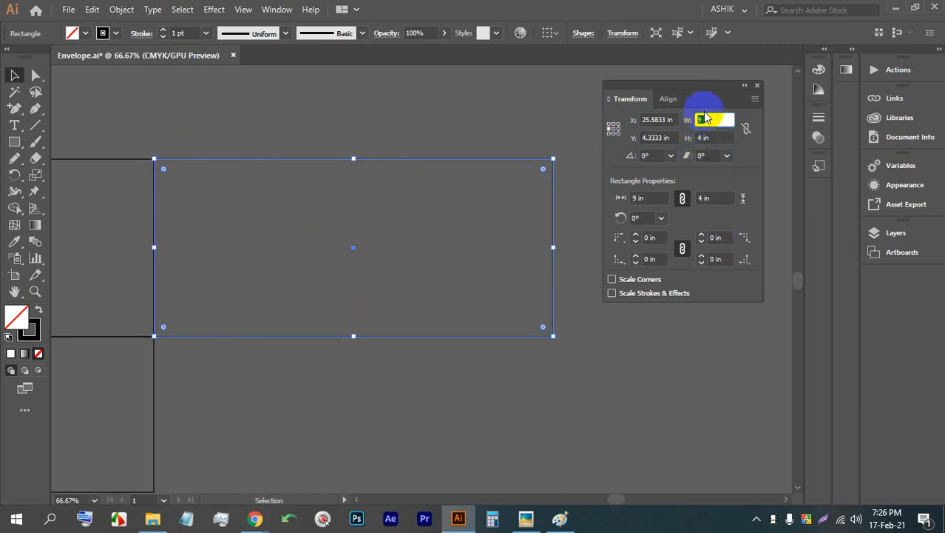
type(".5")
key("Return")
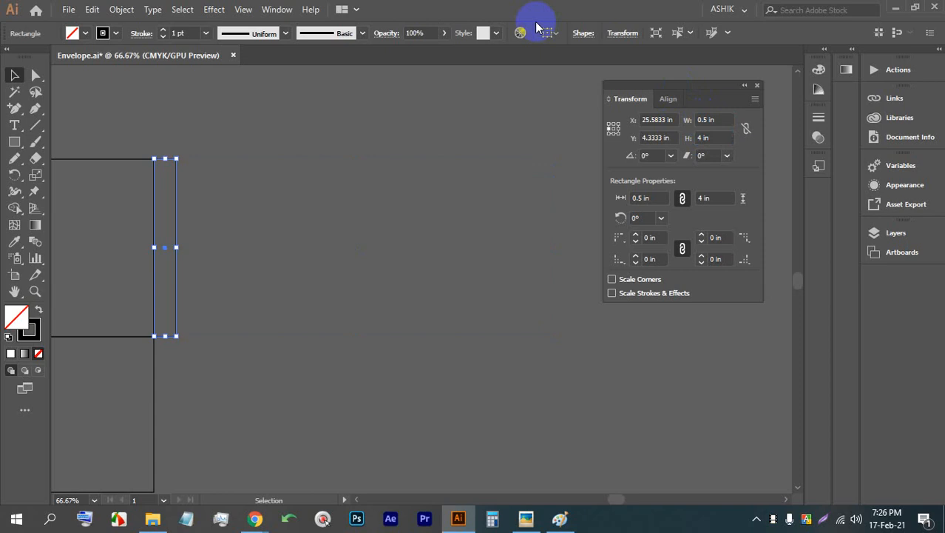
left_click(225, 215)
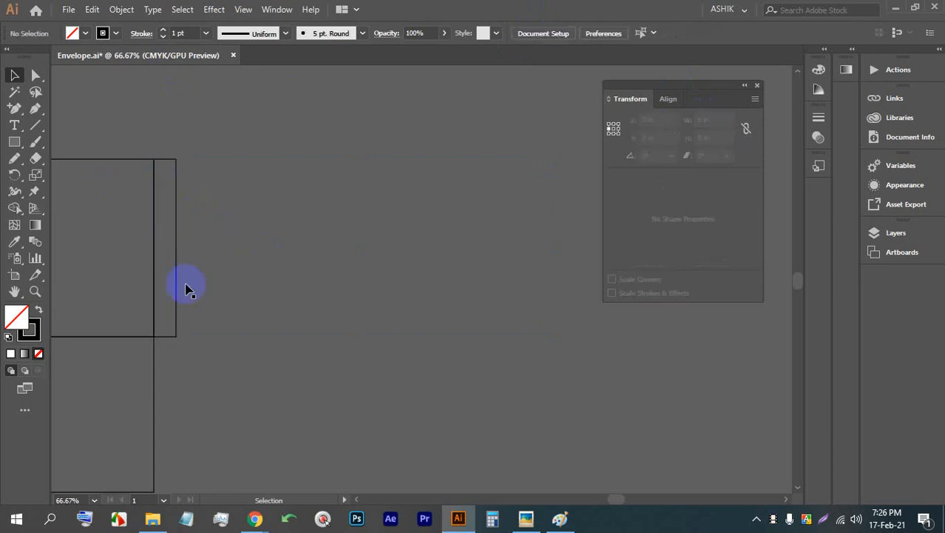
- Duplicate the 9 x 4 in front rectangle horizontally to the left so that the copy meets the original's left edge
left_click_drag(178, 275, 548, 273)
scroll(484, 247, "down", 2)
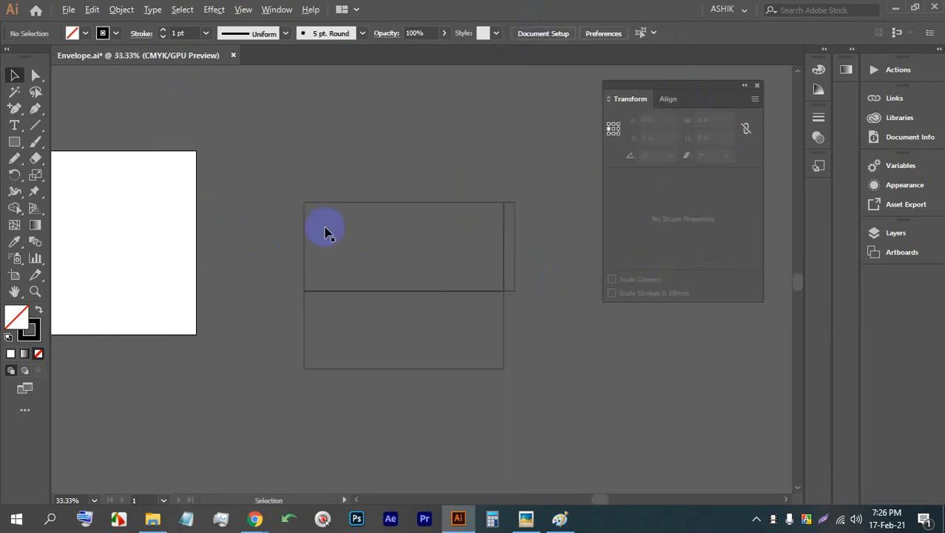
scroll(325, 234, "up", 1)
left_click(308, 227)
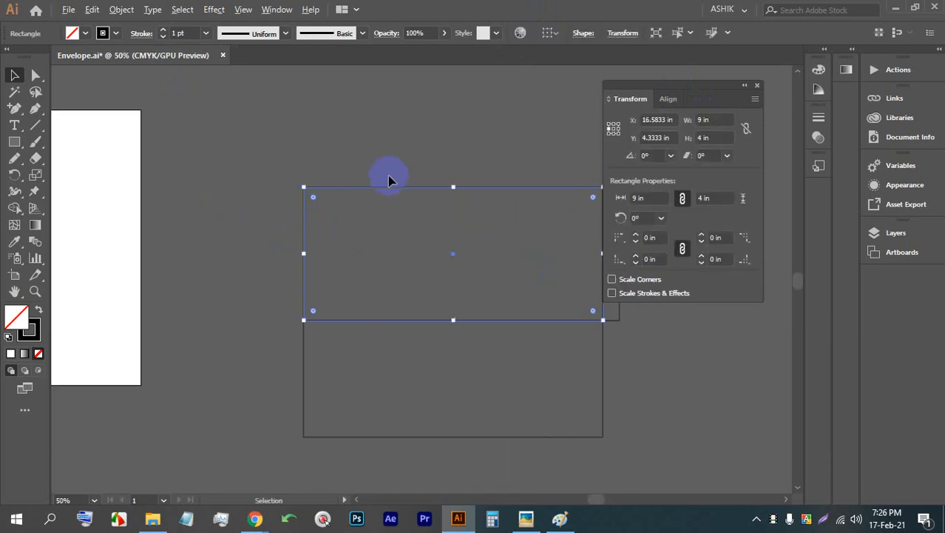
left_click_drag(393, 187, 93, 190)
scroll(286, 193, "up", 4)
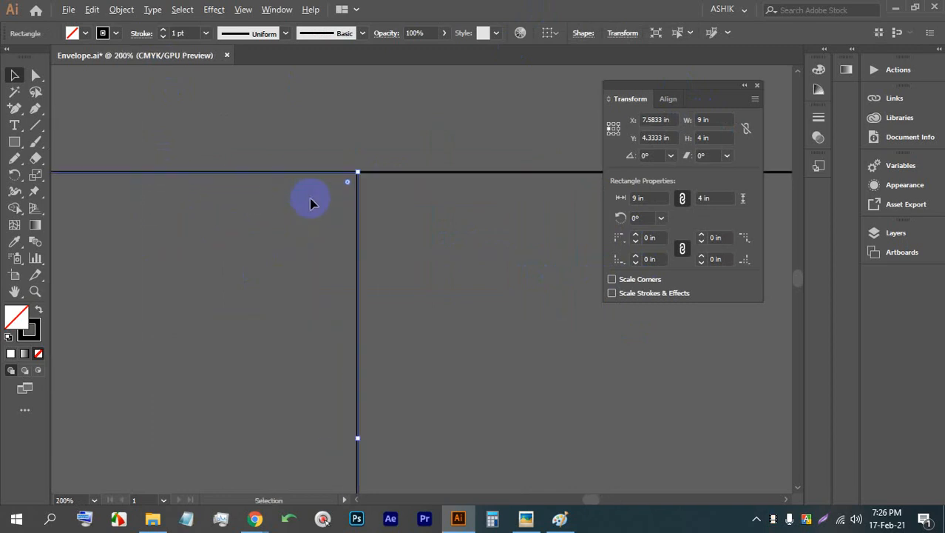
scroll(353, 198, "down", 5)
scroll(270, 155, "up", 1)
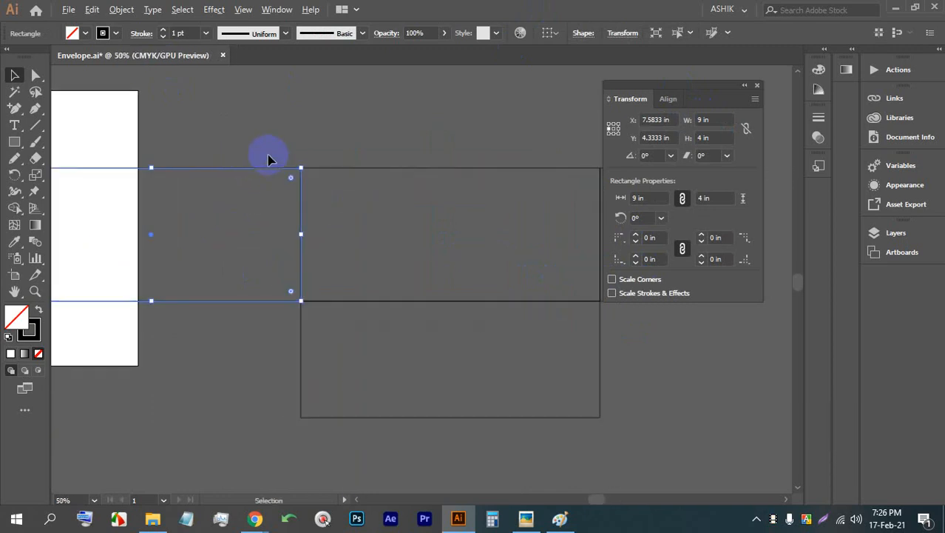
- Set the left-hand copy's width to 0.5 in using the middle-right reference point in Transform, and deselect it
left_click(617, 131)
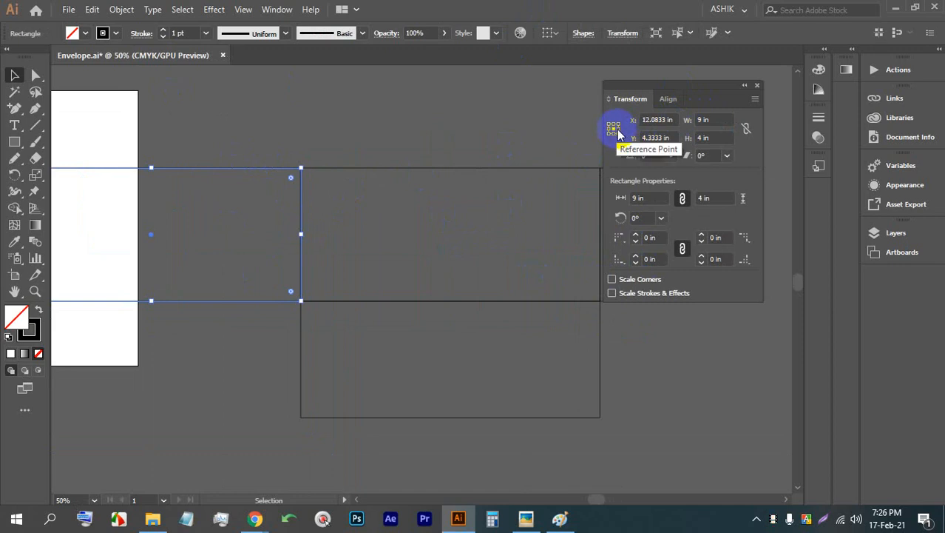
left_click(702, 120)
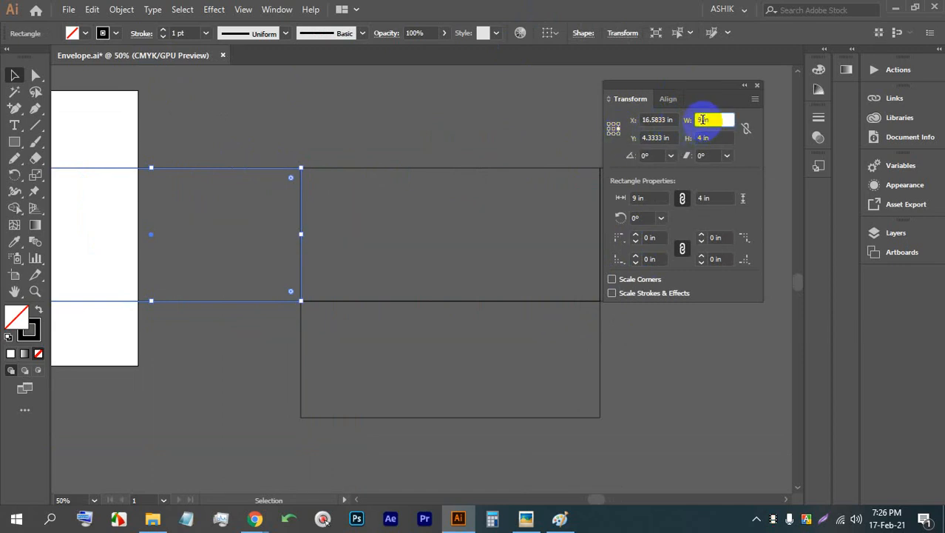
left_click_drag(698, 120, 691, 121)
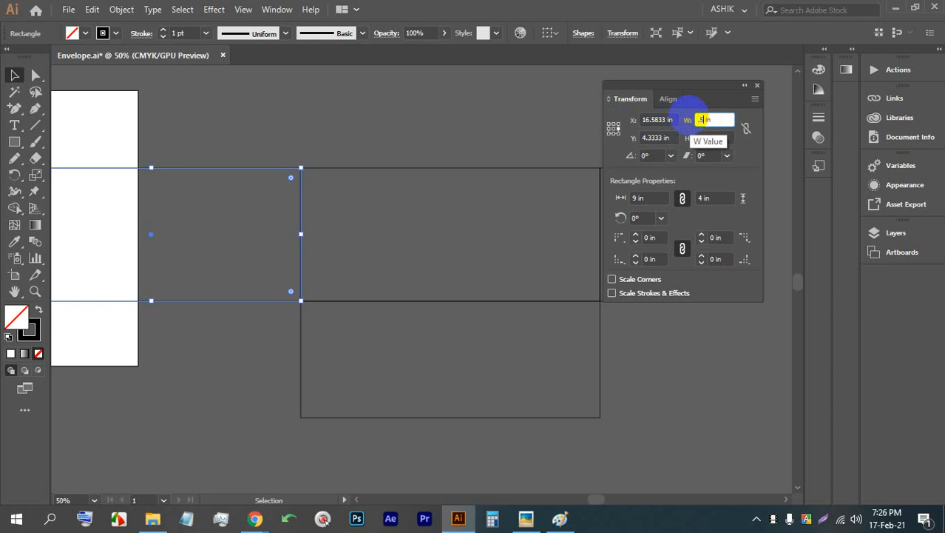
key("Return")
scroll(390, 221, "down", 1)
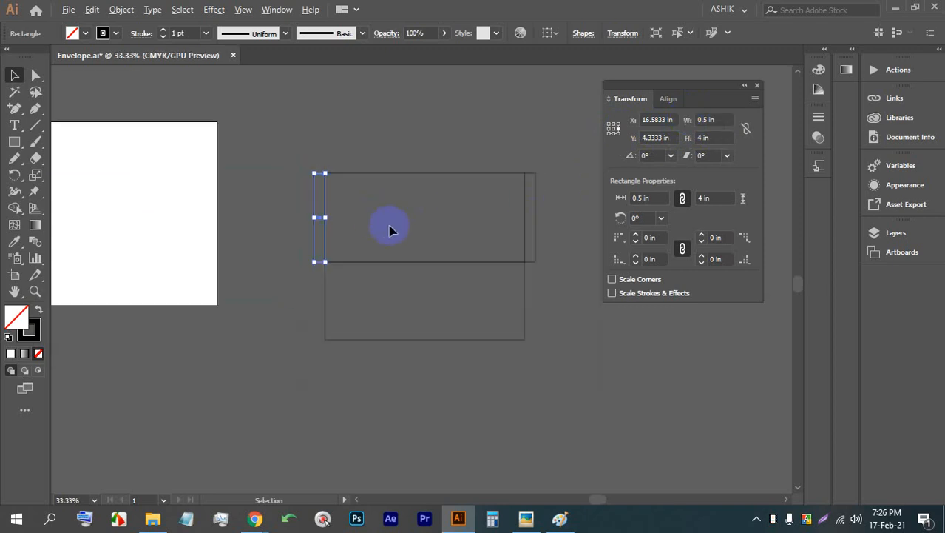
left_click(551, 207)
- Duplicate the 9 x 4 in front rectangle straight upward so that the copy sits on the original's top edge
scroll(535, 196, "up", 1)
scroll(513, 204, "right", 1)
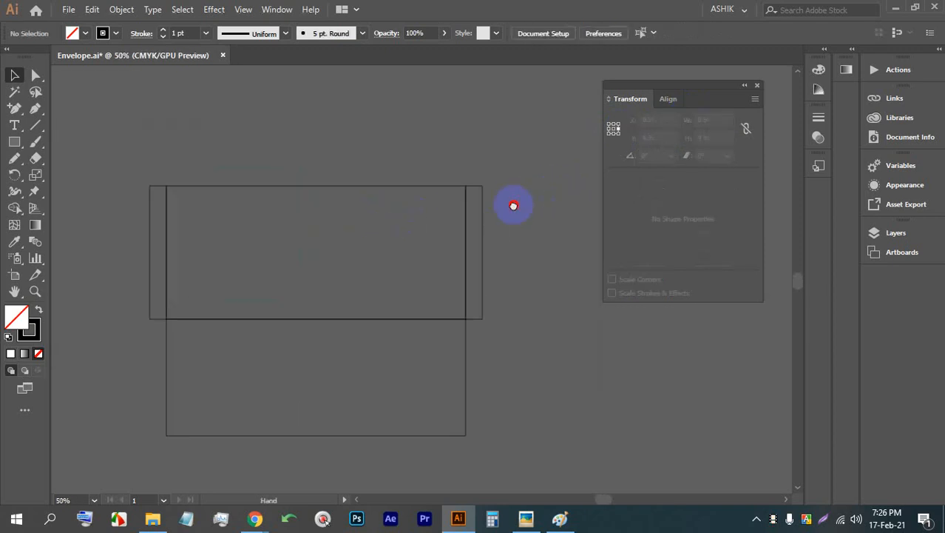
left_click(398, 190)
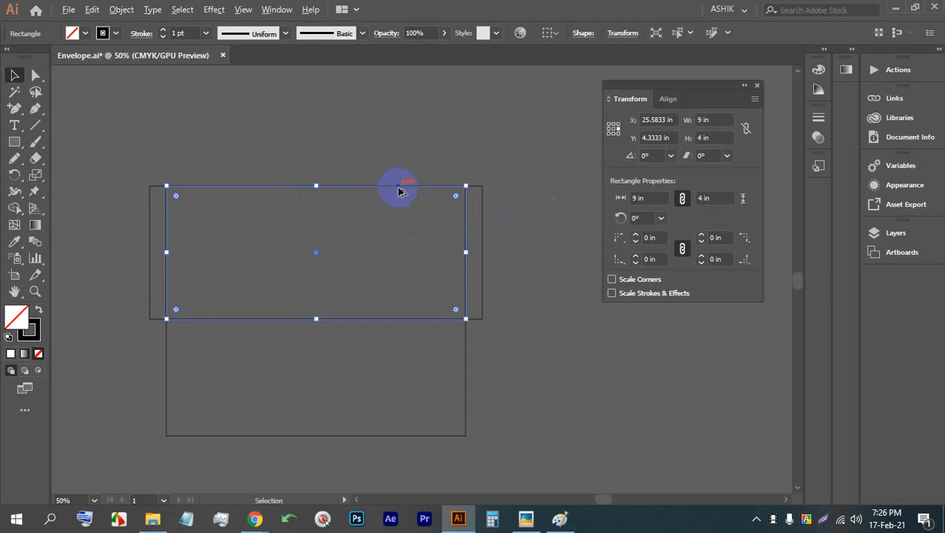
left_click_drag(398, 190, 359, 176)
scroll(439, 297, "up", 6)
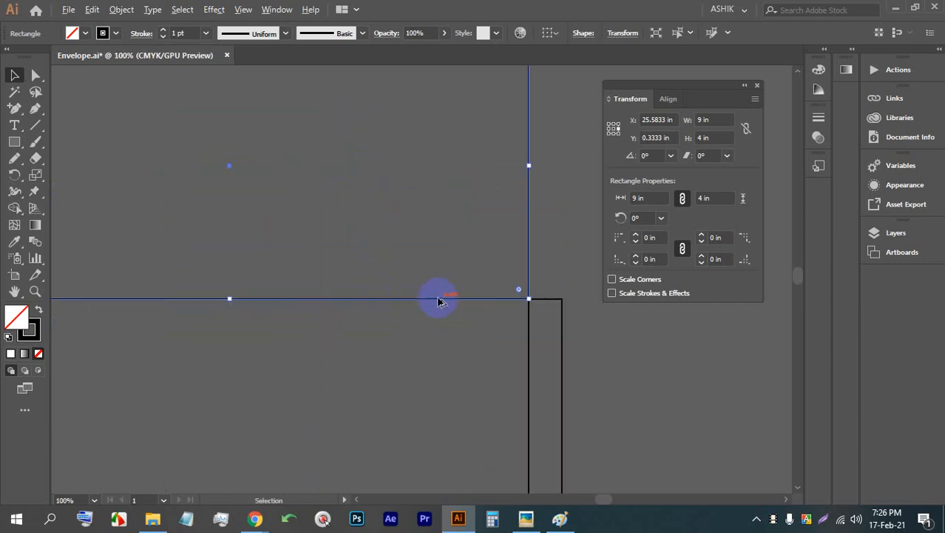
scroll(540, 332, "down", 5)
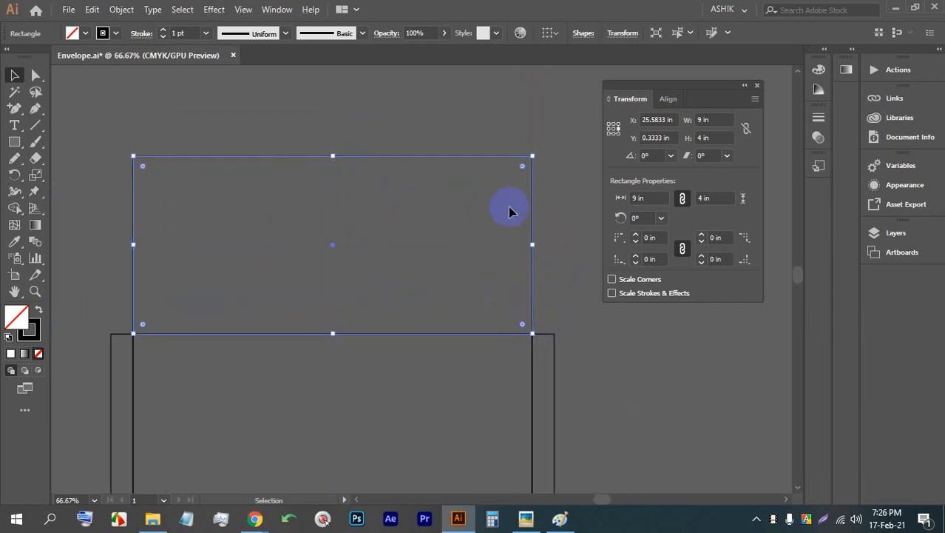
- Set the top copy's height to 1 in using the bottom-center reference point in Transform, and deselect it
left_click(559, 190)
left_click(475, 156)
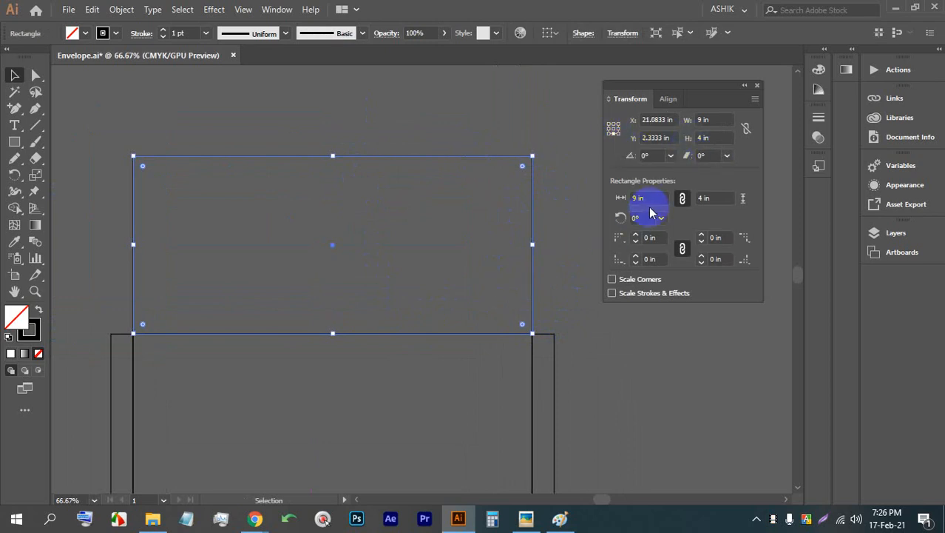
left_click(702, 137)
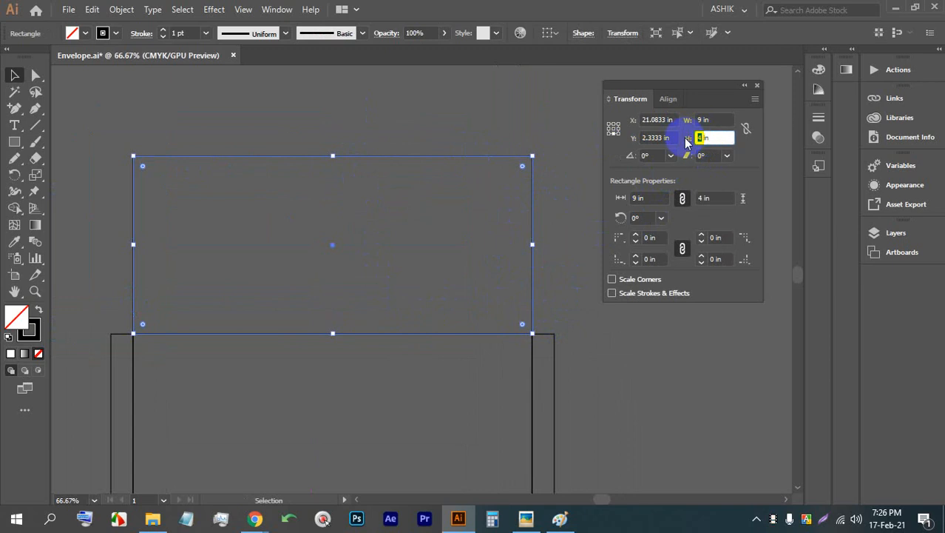
type("1")
key("Return")
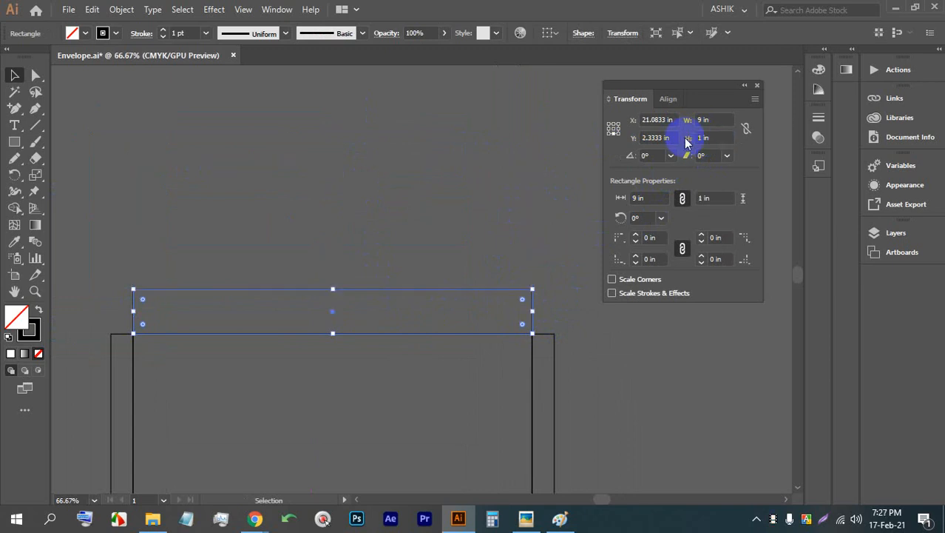
scroll(323, 289, "down", 3)
left_click(576, 436)
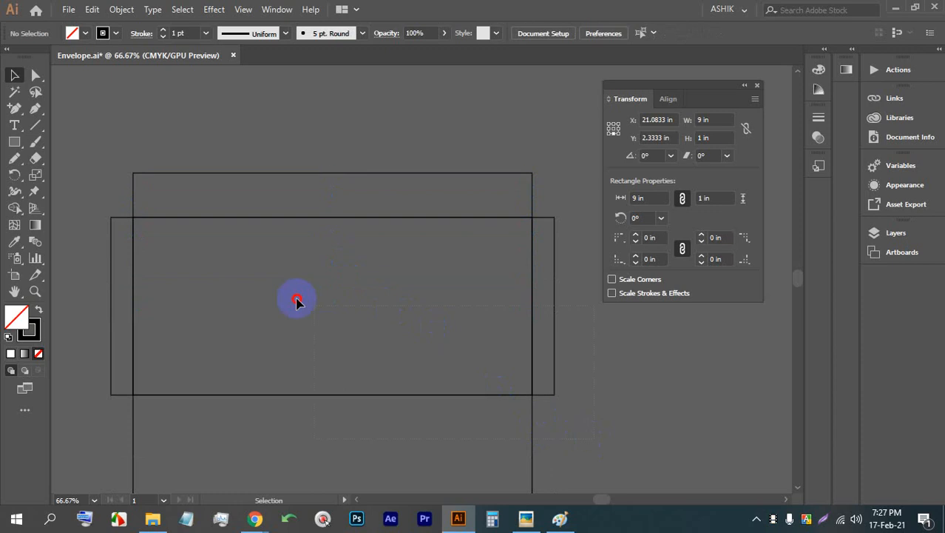
- Save the envelope document with the five rectangles in place
left_click_drag(298, 300, 94, 179)
left_click(596, 364)
scroll(567, 360, "down", 1)
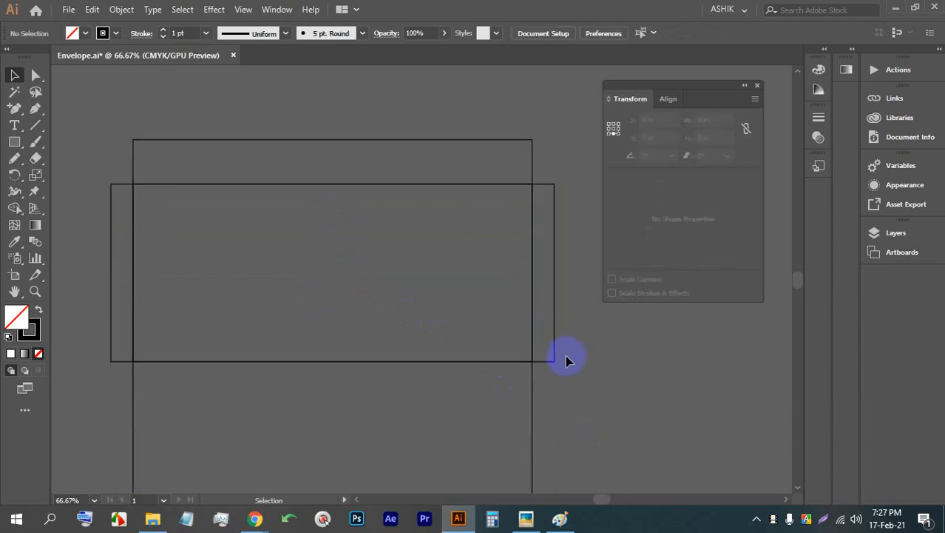
left_click_drag(567, 360, 506, 315)
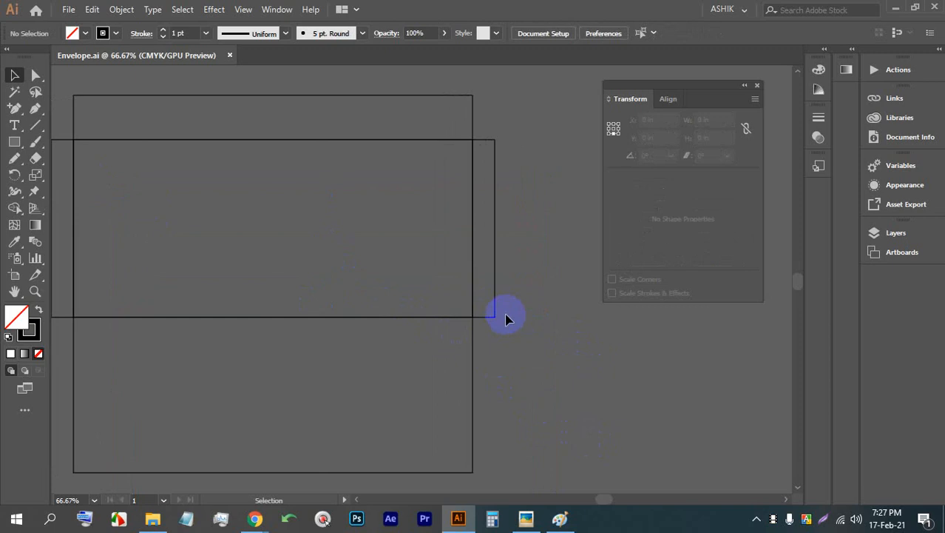
scroll(506, 307, "down", 1)
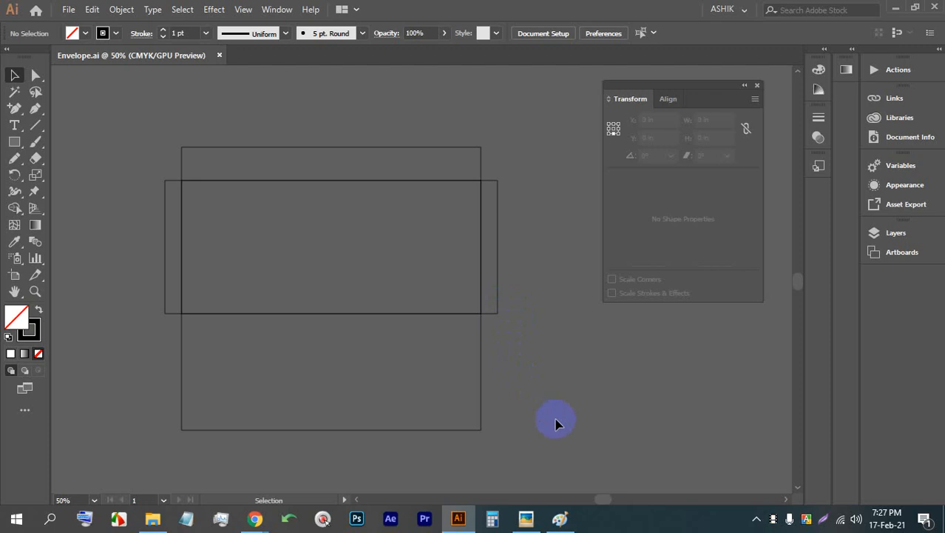
- Select all the envelope panels to examine the complete layout, and clear the selection
key("space")
left_click_drag(688, 343, 614, 344)
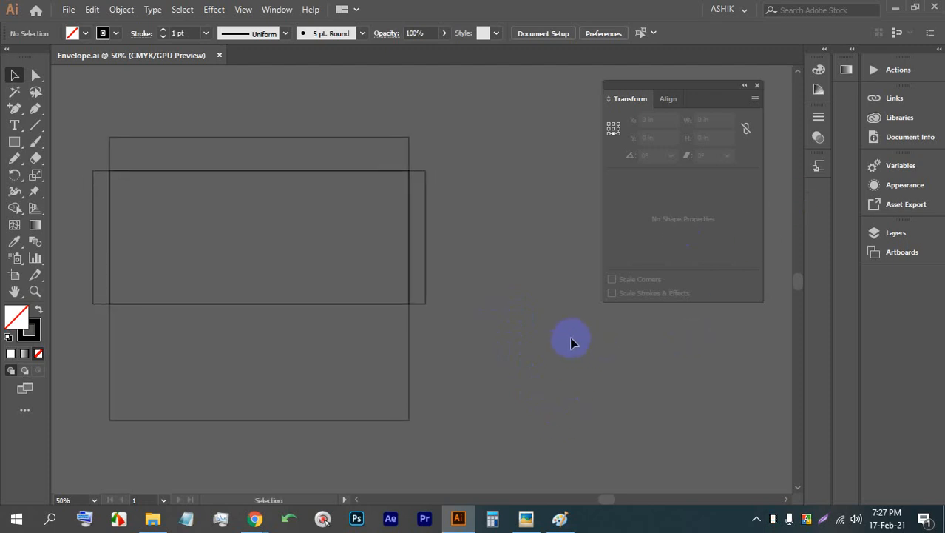
left_click_drag(372, 329, 295, 142)
key("space")
left_click_drag(468, 227, 335, 231)
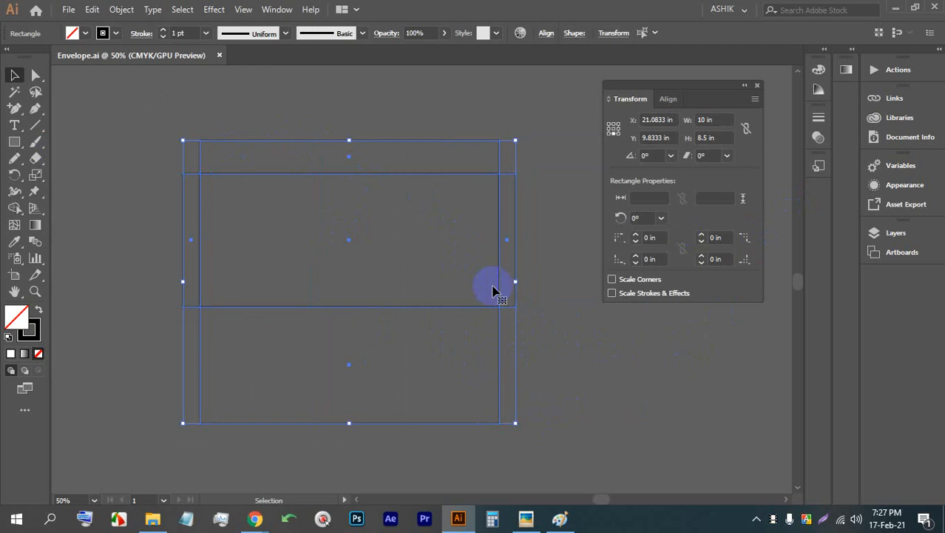
left_click(561, 338)
scroll(556, 273, "up", 1)
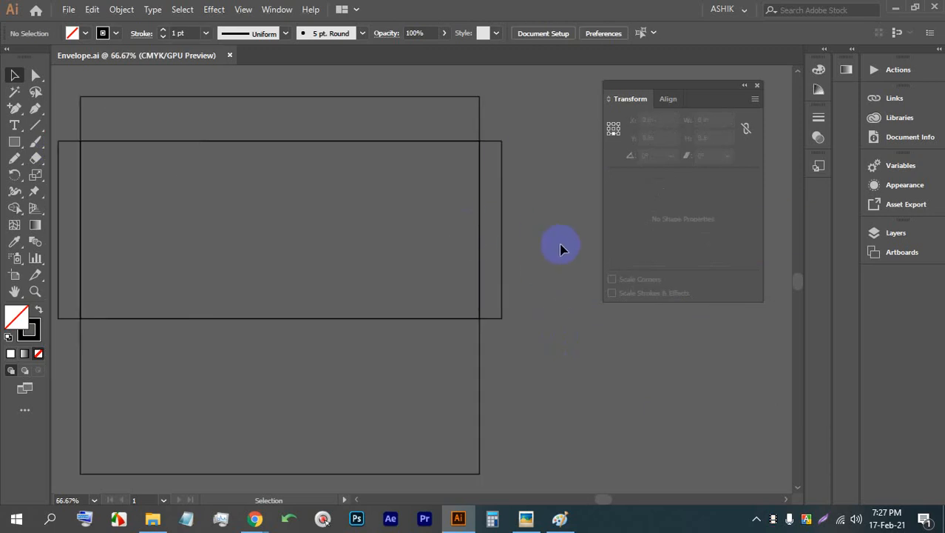
- Switch to the Google Meet call in Chrome to check on the class, and return to Illustrator
mouse_move(253, 513)
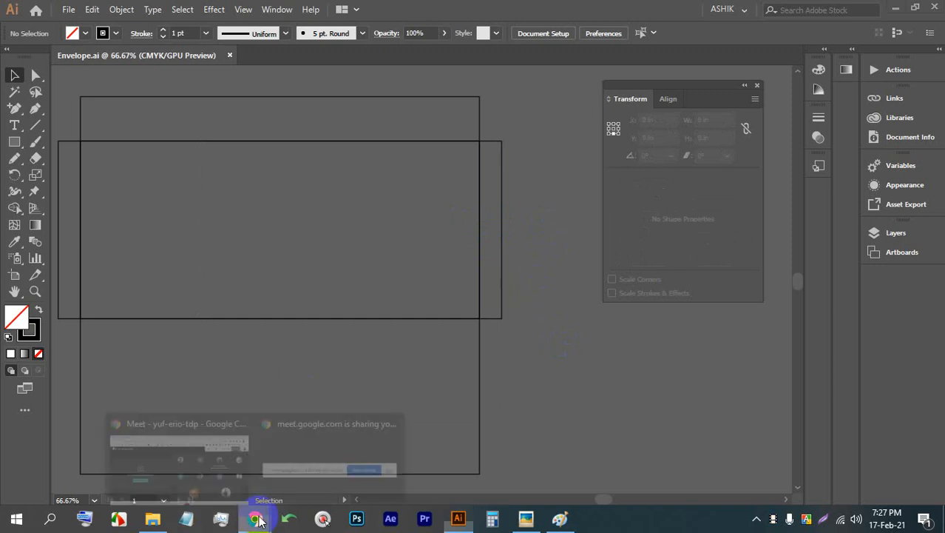
left_click(205, 437)
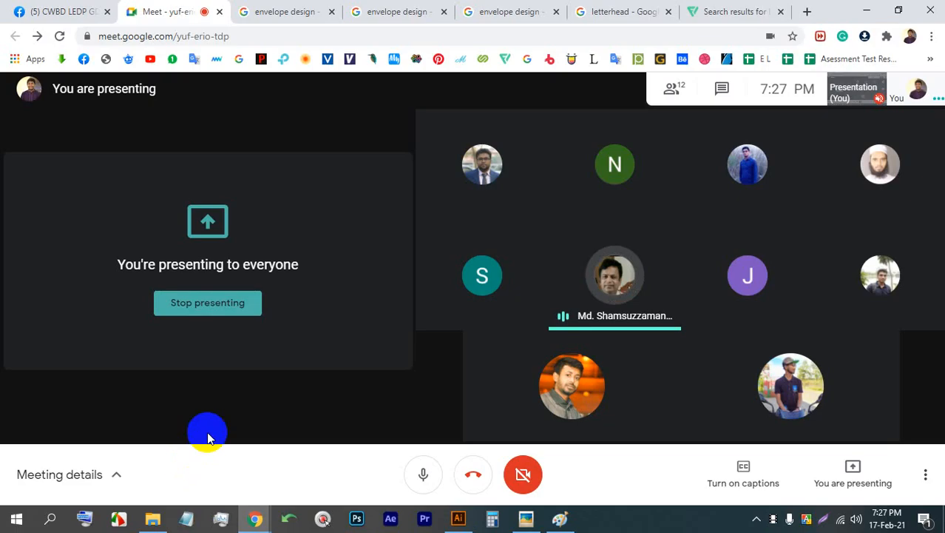
left_click(458, 519)
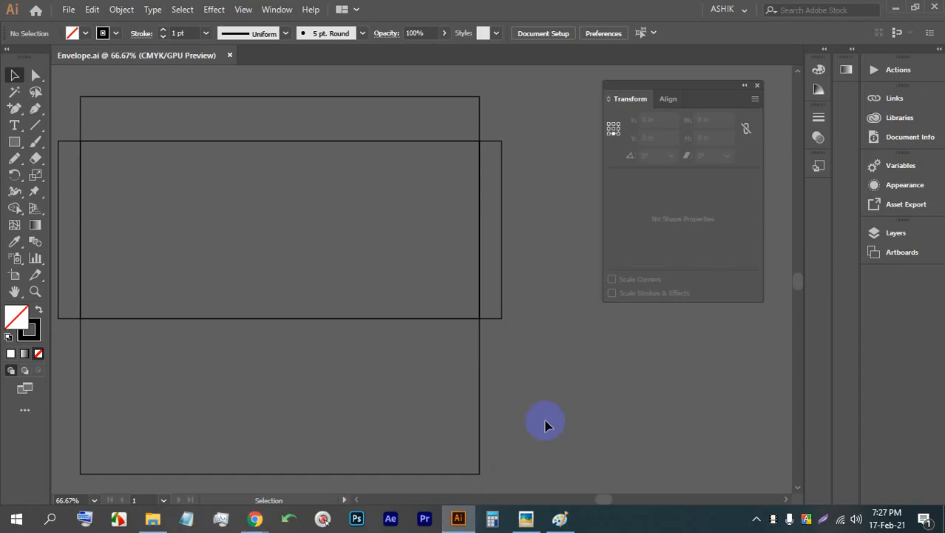
scroll(485, 352, "down", 1)
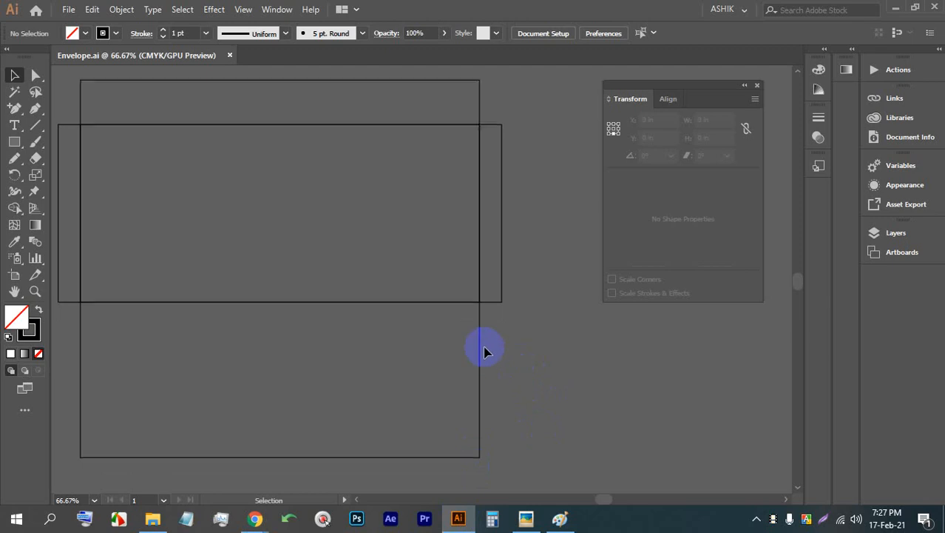
scroll(485, 352, "up", 1)
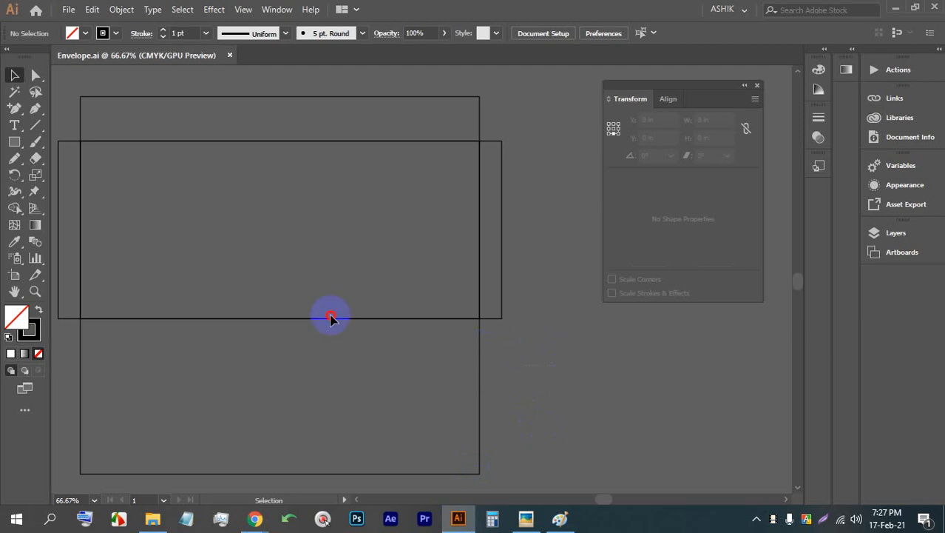
left_click(78, 111)
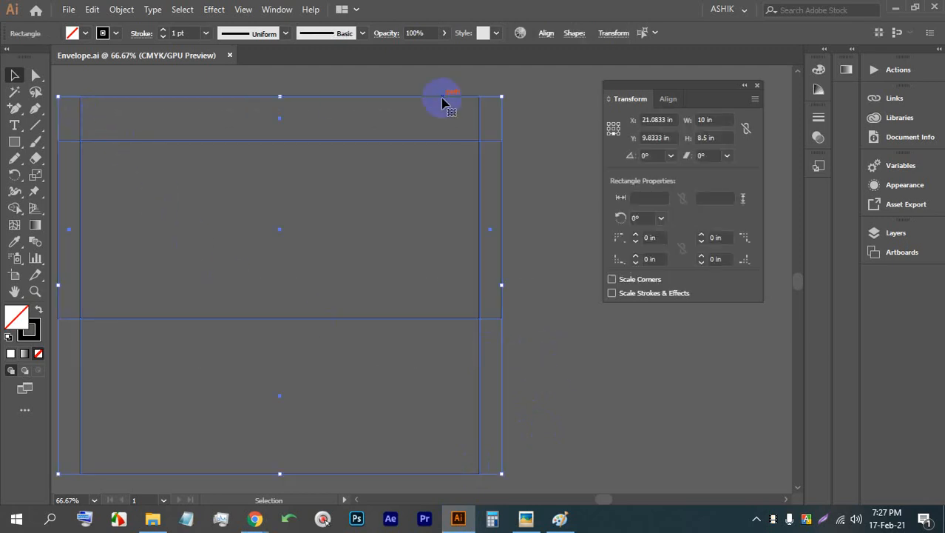
left_click(534, 111)
left_click_drag(365, 167, 407, 184)
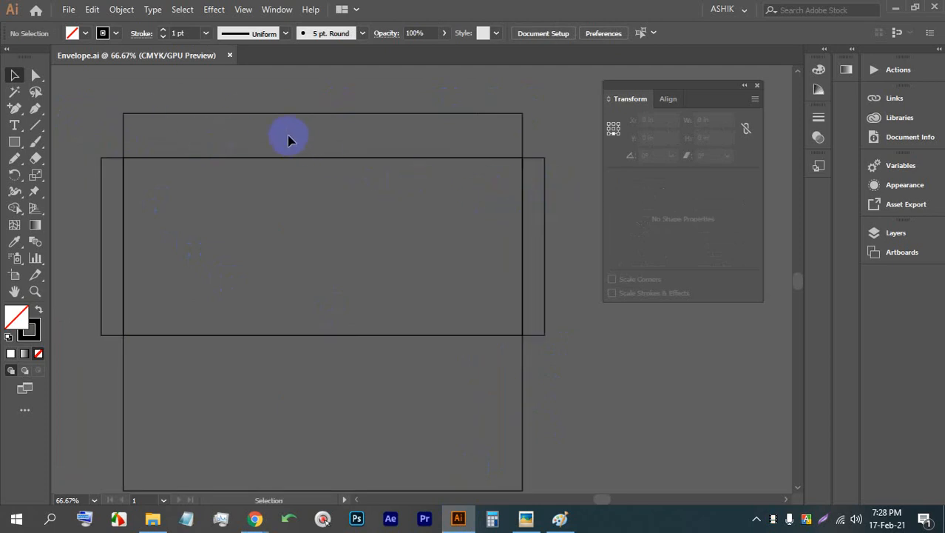
- Select all five envelope panels and fill them with the light blue swatch
scroll(147, 109, "up", 3)
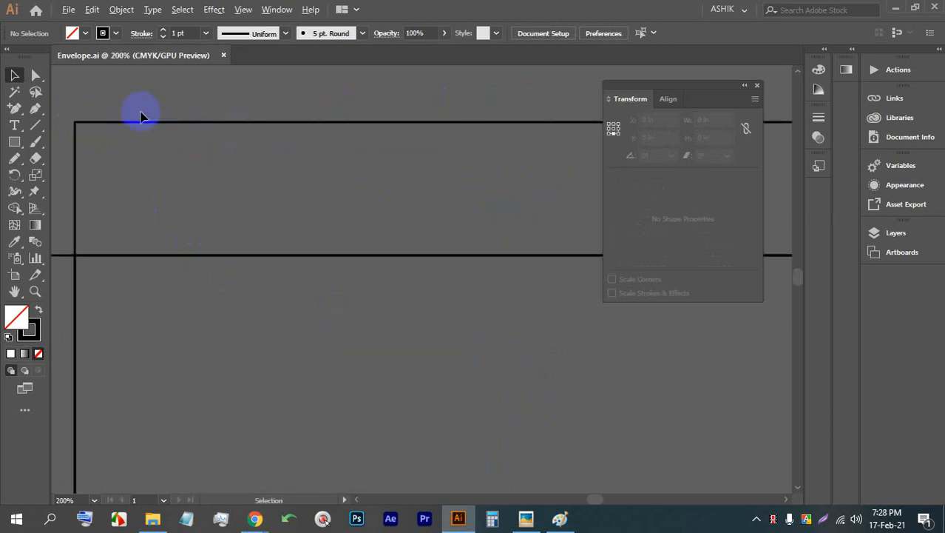
left_click(101, 125)
scroll(80, 135, "down", 2)
scroll(310, 251, "down", 1)
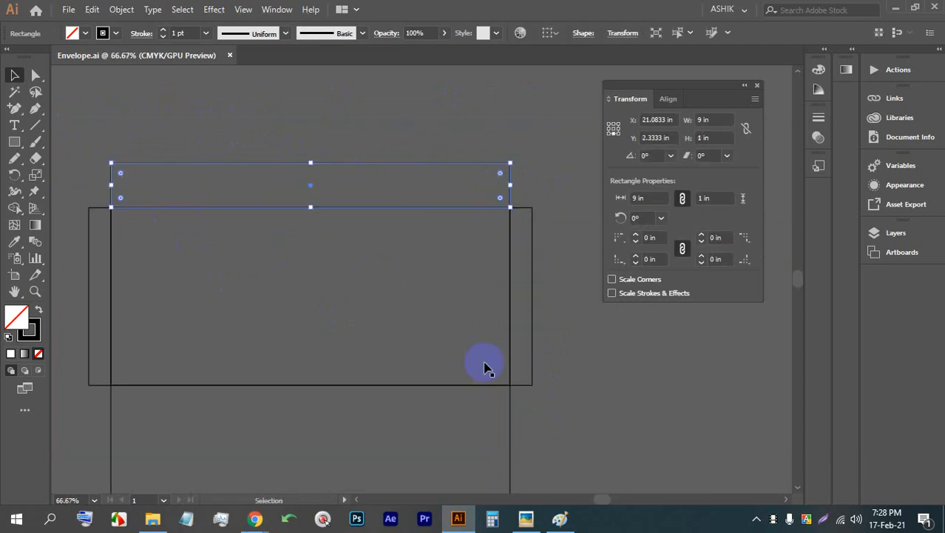
left_click_drag(565, 432, 188, 182)
key("space")
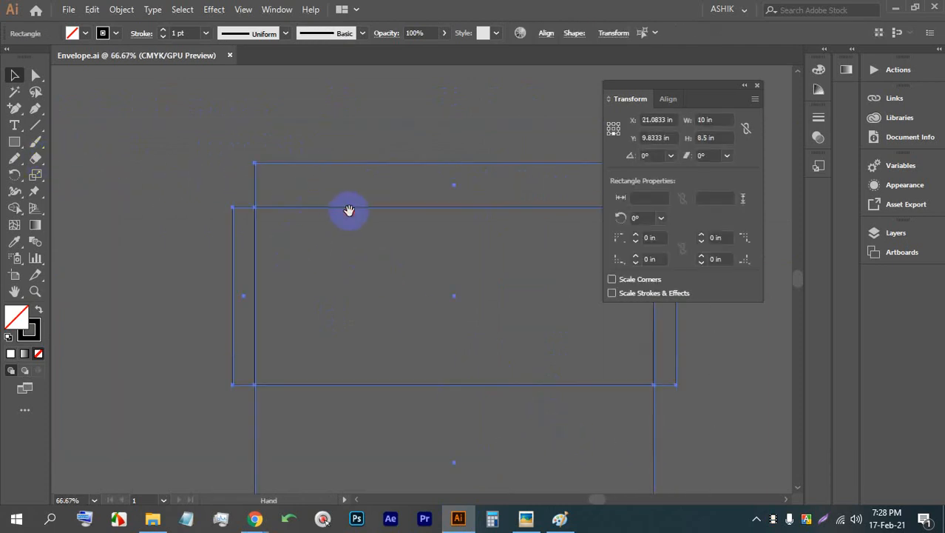
left_click_drag(349, 211, 223, 177)
left_click(85, 33)
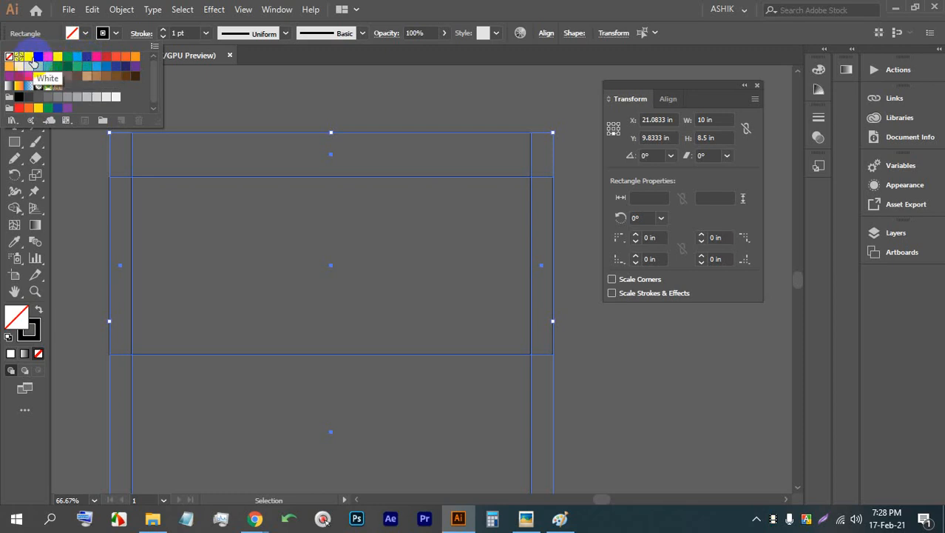
left_click(76, 59)
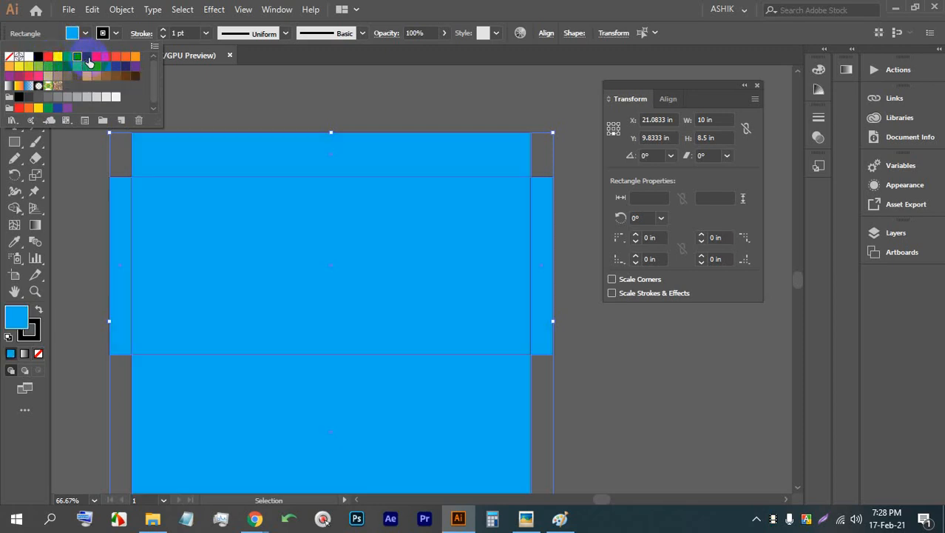
- Set the stroke of all the envelope panels to None and clear the selection
left_click(102, 32)
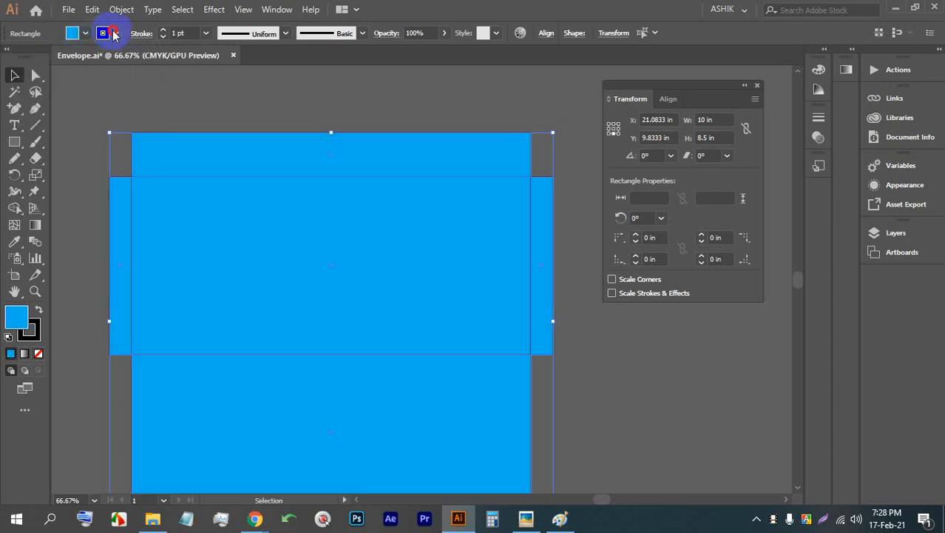
left_click(102, 32)
left_click(9, 56)
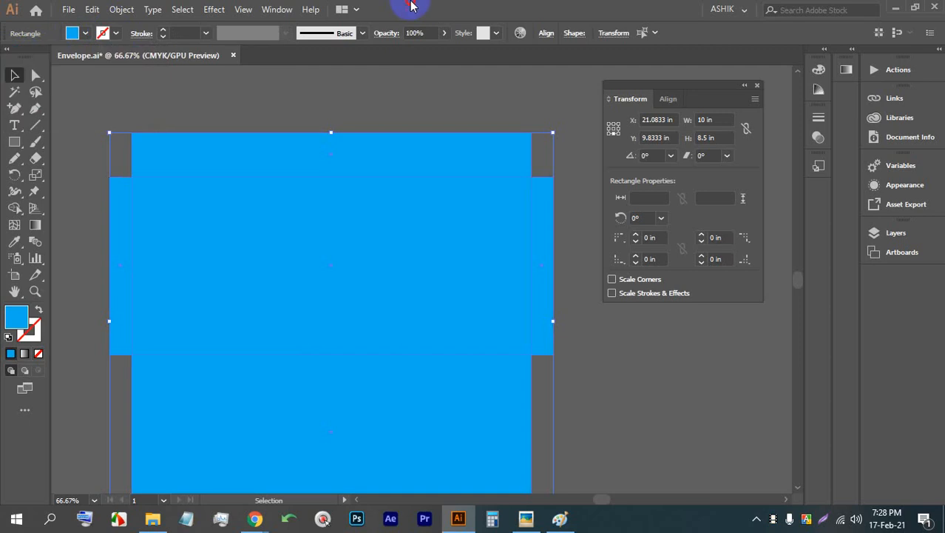
left_click(618, 361)
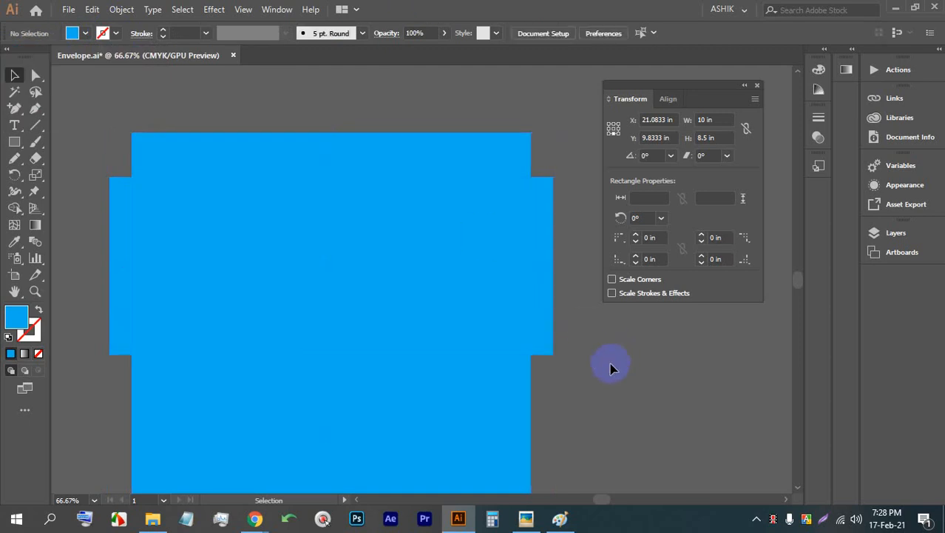
- Select the upper-left anchor point of the top flap with the Direct Selection tool
left_click(186, 163)
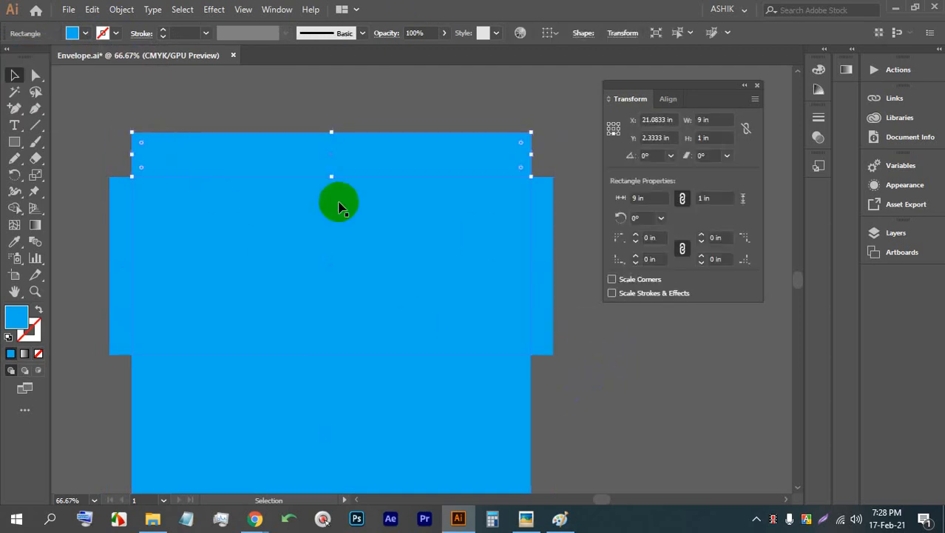
left_click(579, 401)
left_click(145, 147)
scroll(143, 131, "up", 3)
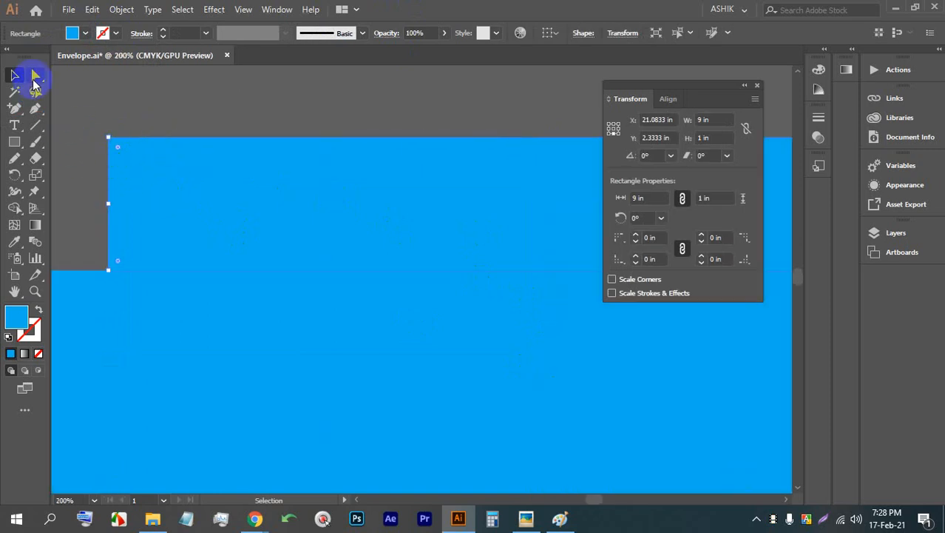
left_click(35, 78)
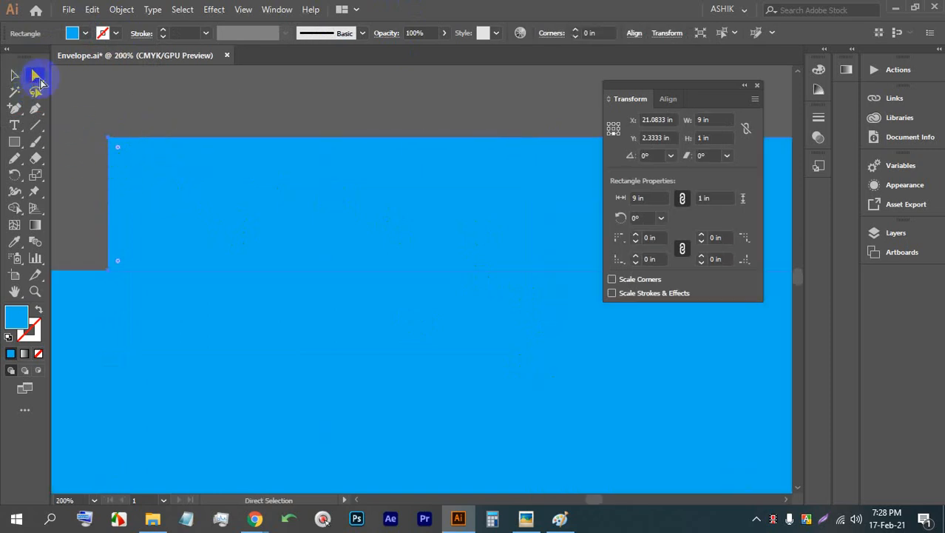
left_click(109, 138)
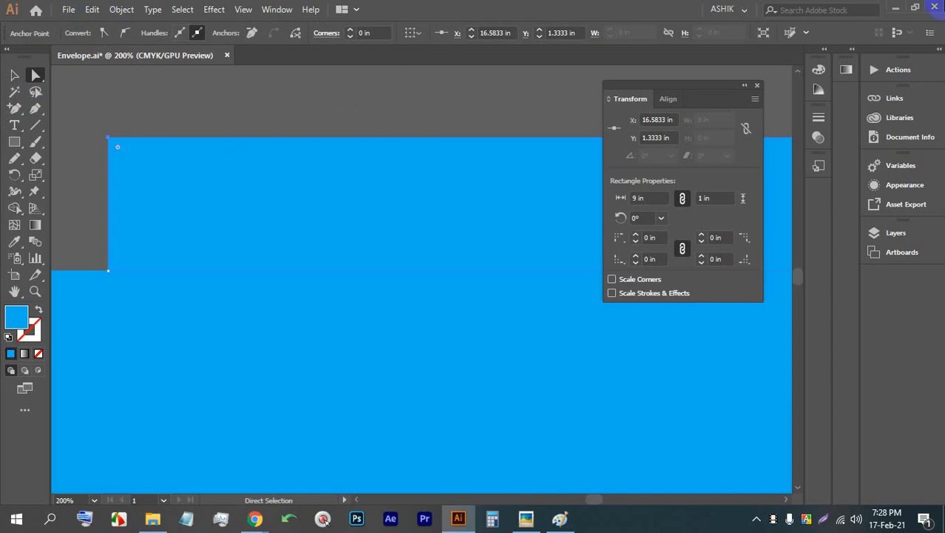
- Launch SwordSoft Mousetrack for the keystroke display, close its settings window and return to Illustrator
left_click(322, 518)
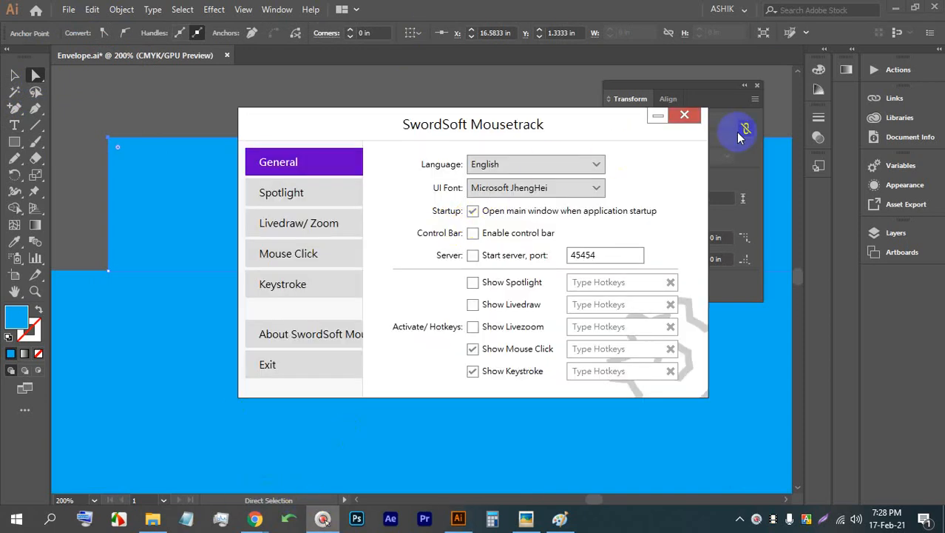
left_click(684, 115)
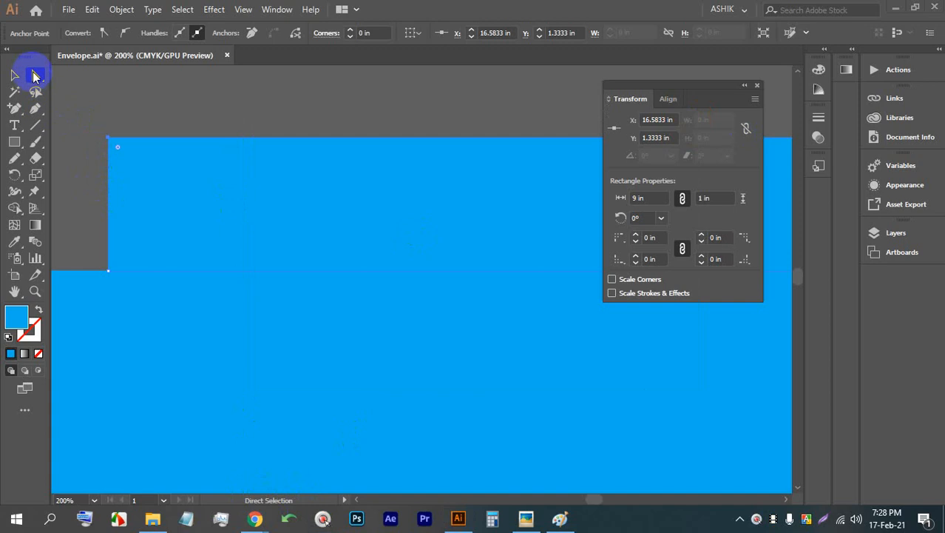
- Nudge the top flap's upper-left anchor point inward to X 16.7222 in, slanting the flap's left edge
left_click(109, 137)
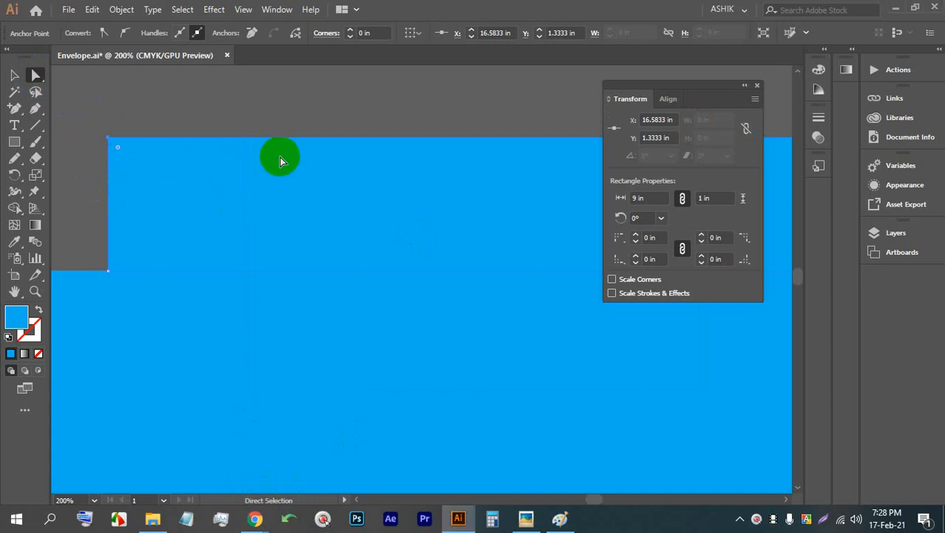
key("Right")
key("Right")
key("Right")
key("Right")
key("Right")
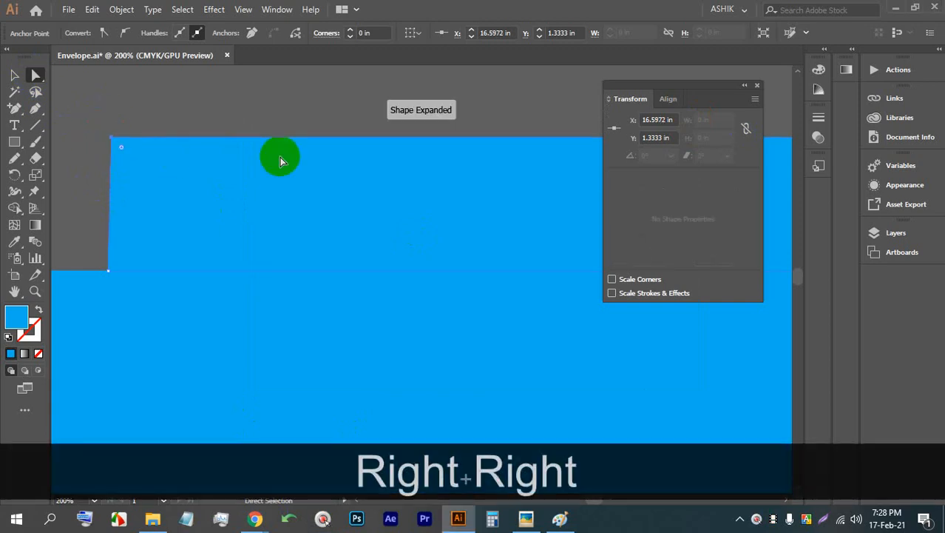
key("Right")
key("Right")
key("Right")
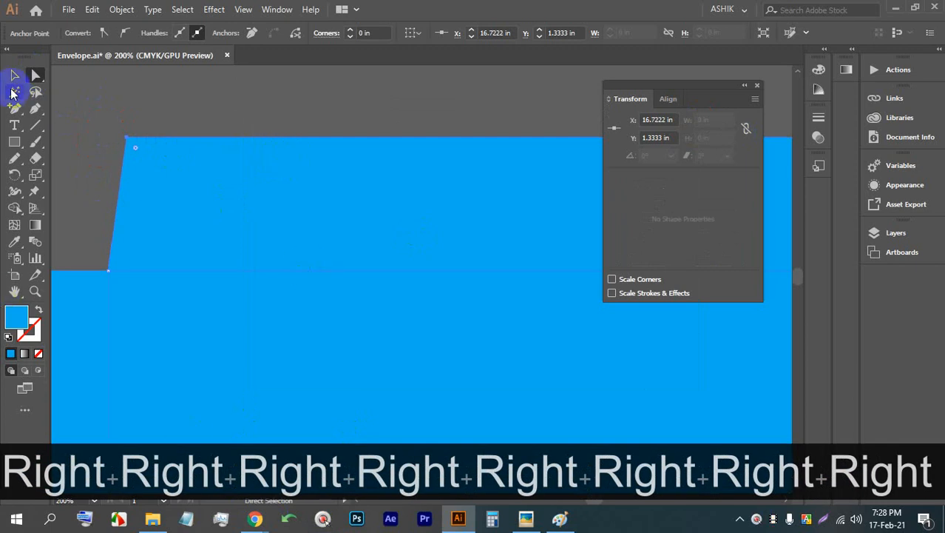
- Nudge the top flap's upper-right anchor point inward to X 25.4444 in, slanting the flap's right edge
scroll(67, 171, "down", 4)
scroll(549, 214, "up", 1)
scroll(474, 190, "up", 3)
left_click_drag(214, 144, 590, 252)
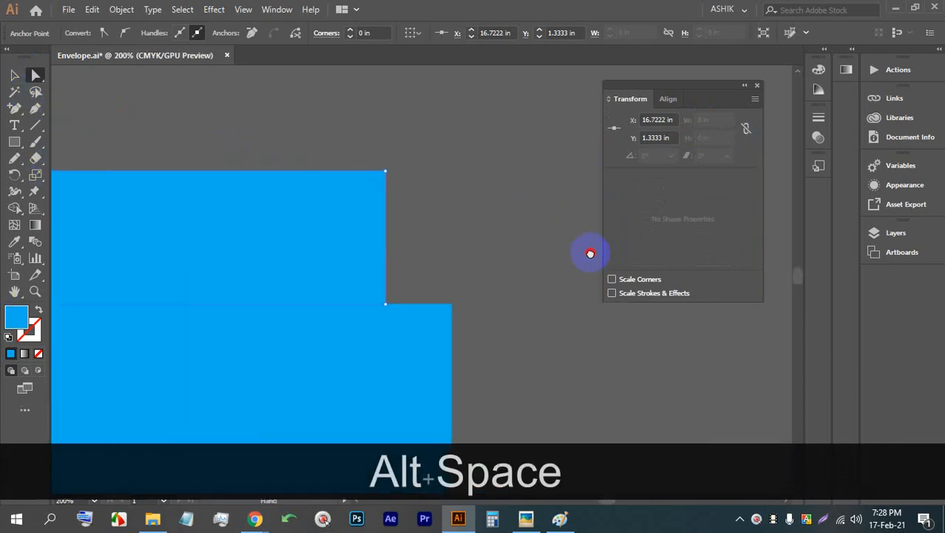
scroll(377, 179, "up", 1)
left_click_drag(385, 172, 392, 173)
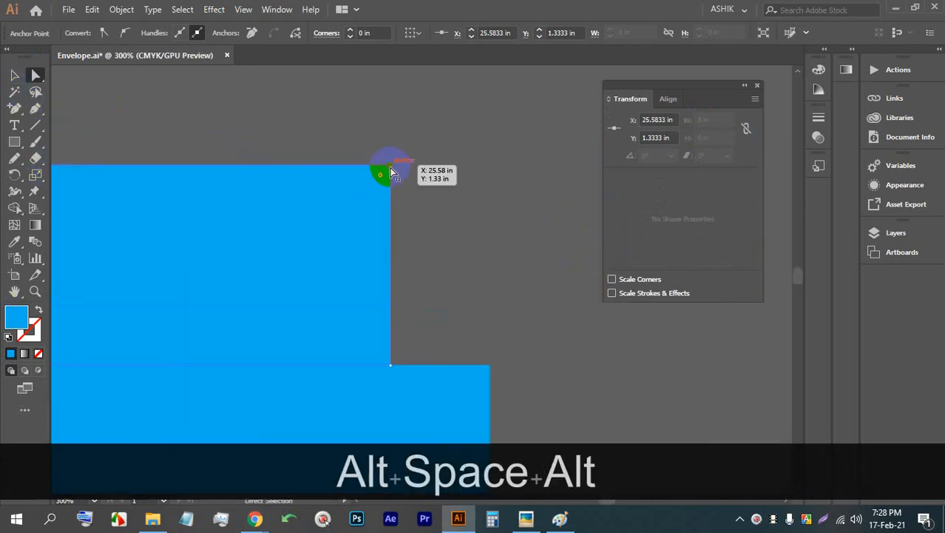
key("Left")
key("Left")
key("Left")
key("Left")
key("Left")
key("Left")
key("Left")
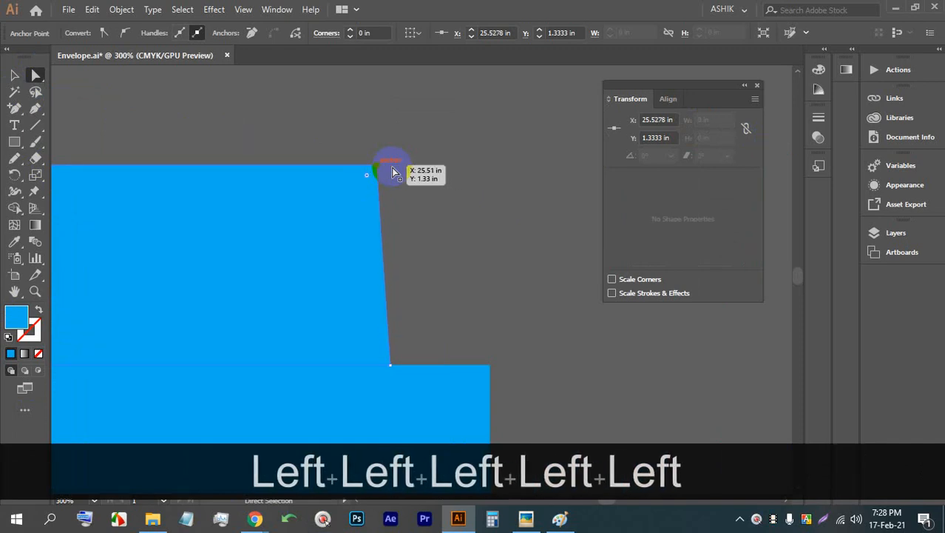
key("Left")
key("Left")
key("Left")
key("Left")
scroll(414, 200, "down", 6)
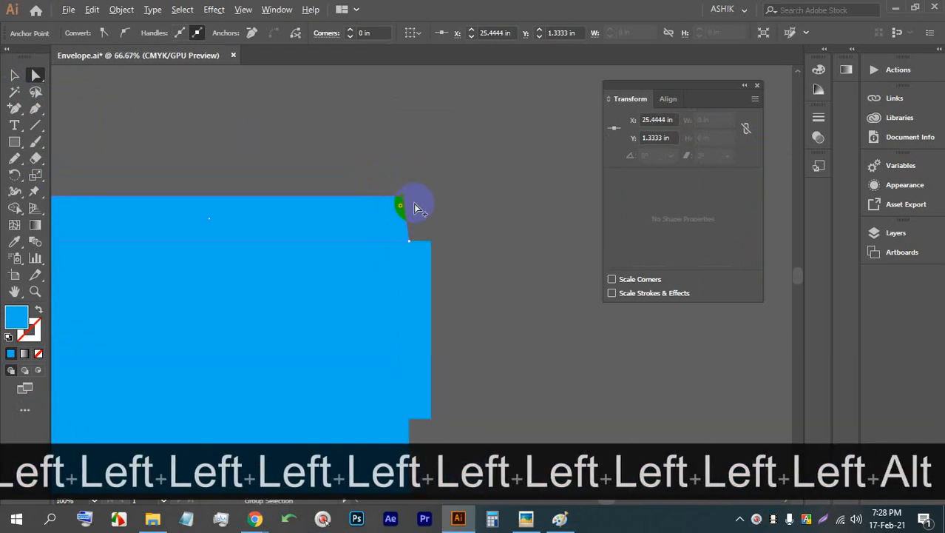
scroll(411, 193, "up", 2)
- Fill the 9 x 4 in front panel with a darker blue swatch
left_click(14, 75)
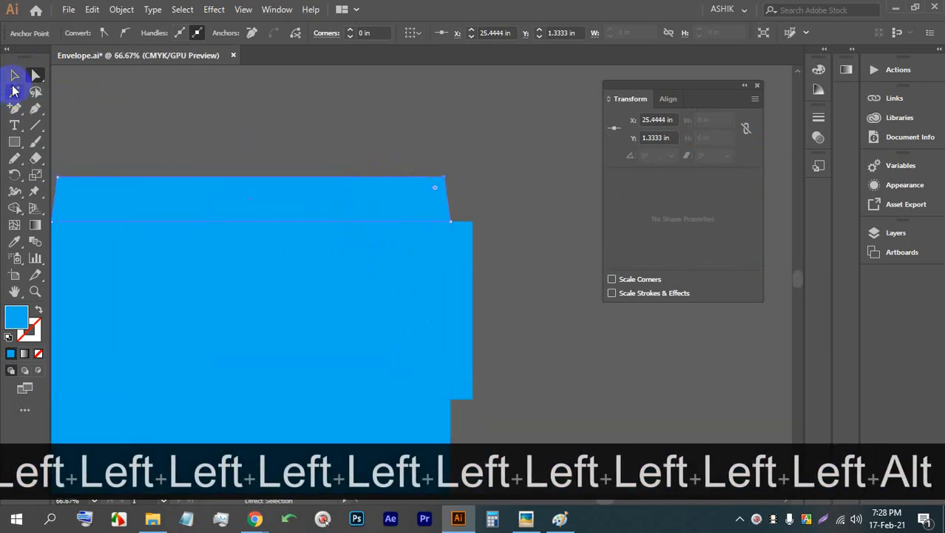
left_click(205, 253)
left_click(83, 32)
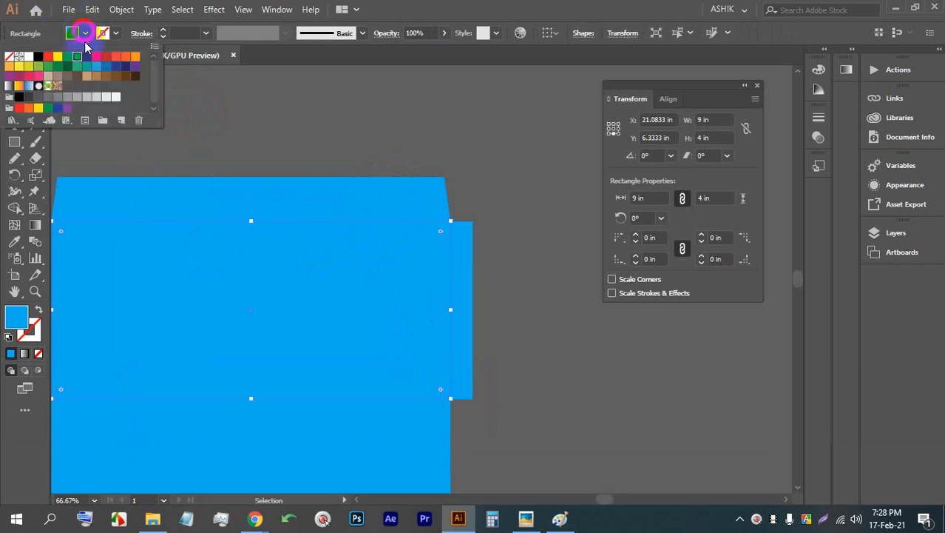
left_click(106, 65)
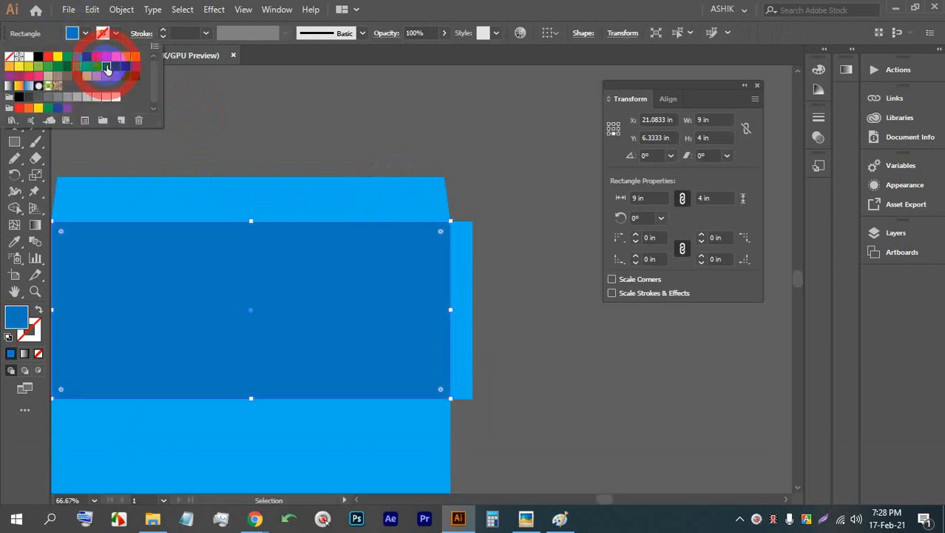
left_click(502, 278)
- Move the right side flap's upper-right anchor point down to Y 2.4167 in to slope its upper edge
scroll(480, 242, "down", 2)
scroll(479, 243, "up", 4)
left_click(448, 236)
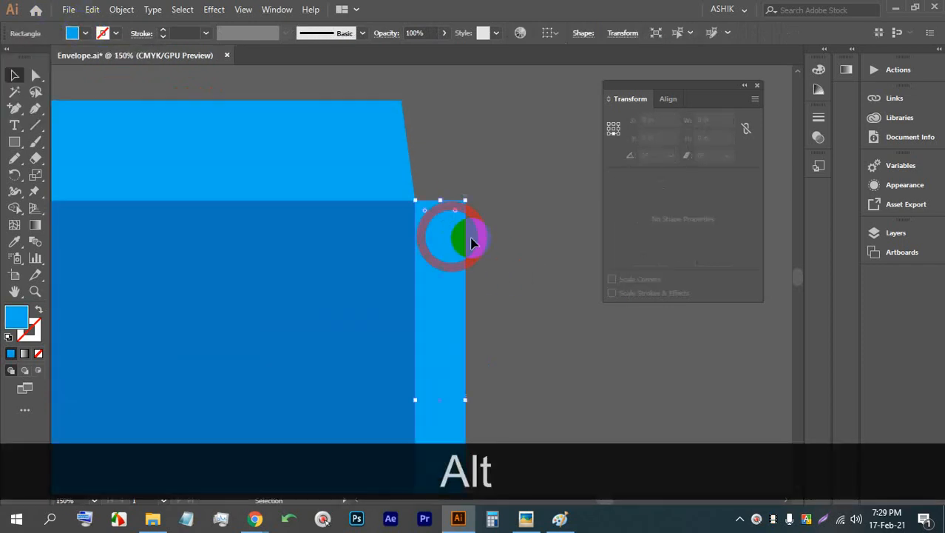
key("space")
left_click_drag(522, 298, 467, 244)
left_click(36, 75)
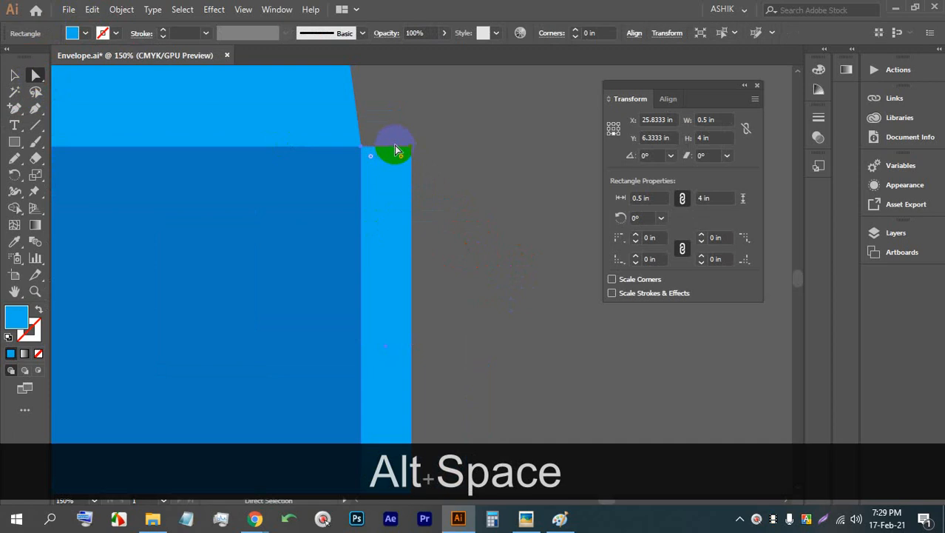
scroll(395, 148, "down", 3)
scroll(344, 202, "up", 4)
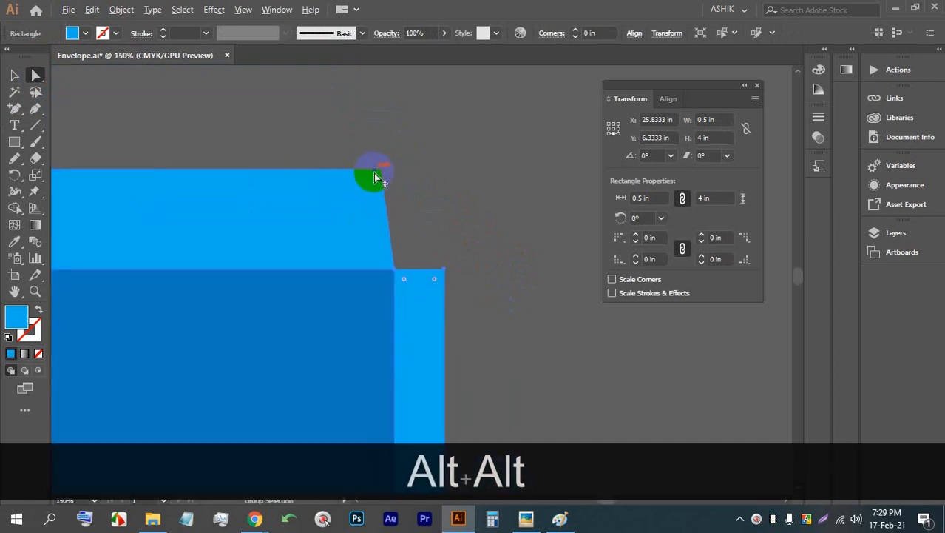
scroll(444, 274, "up", 2)
scroll(474, 262, "down", 2)
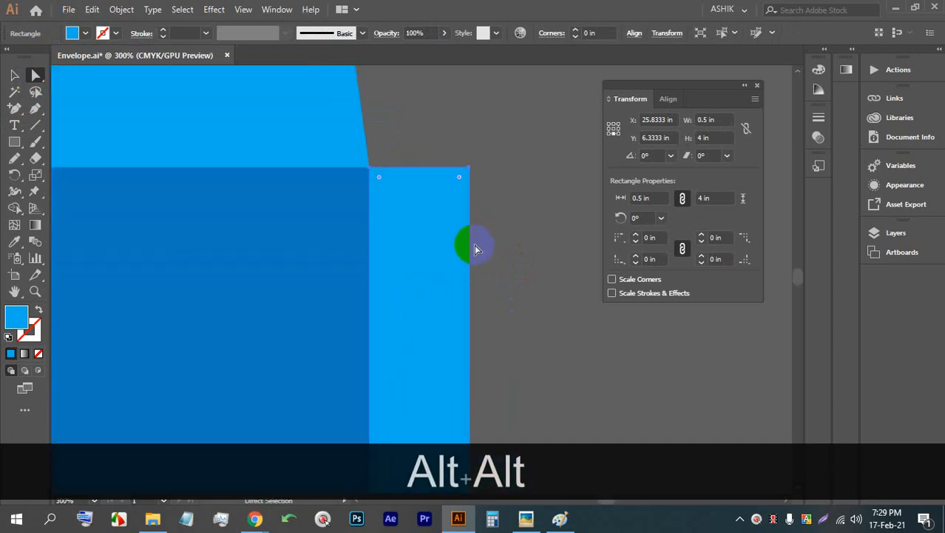
left_click(471, 173)
key("Down")
key("Down")
key("Down")
key("Down")
key("Down")
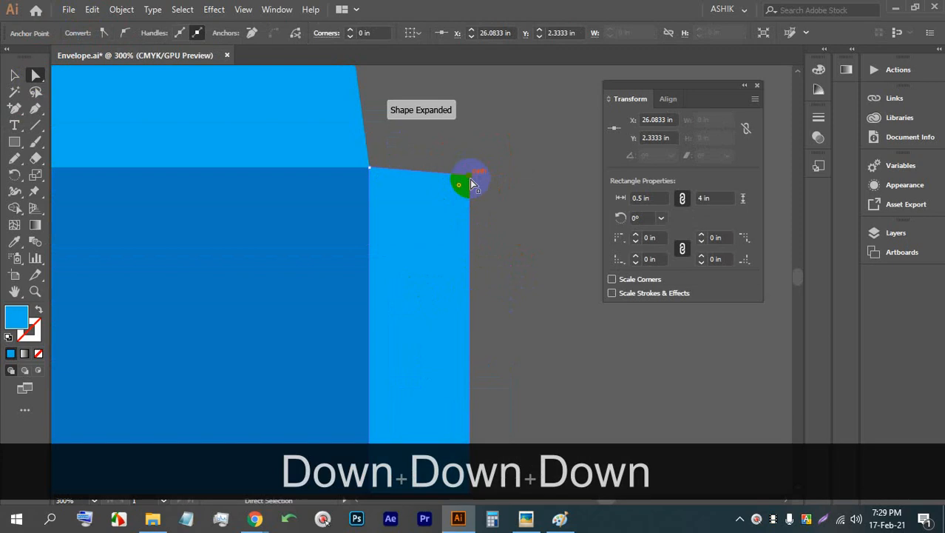
key("Down")
scroll(455, 148, "down", 3)
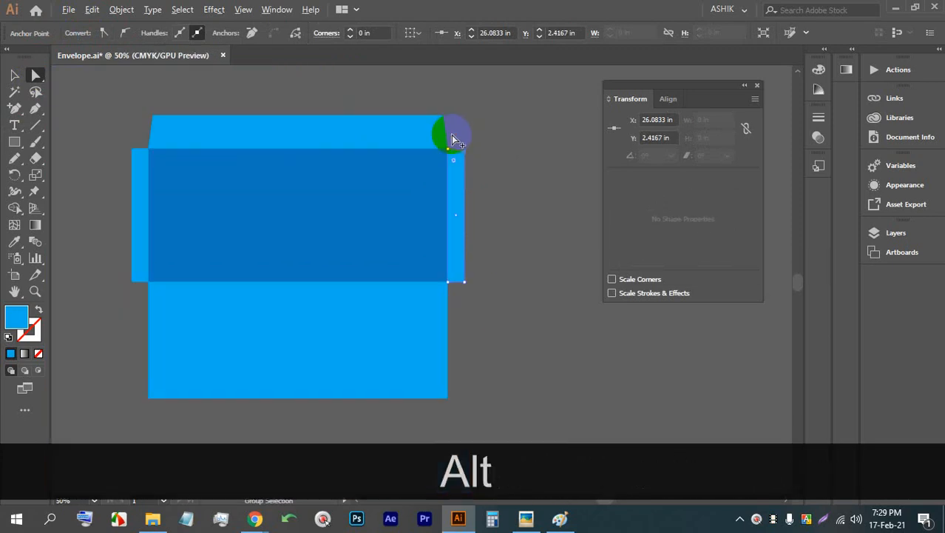
- Move the right side flap's lower-right anchor point up to Y 6.25 in to slope its lower edge
scroll(484, 281, "up", 3)
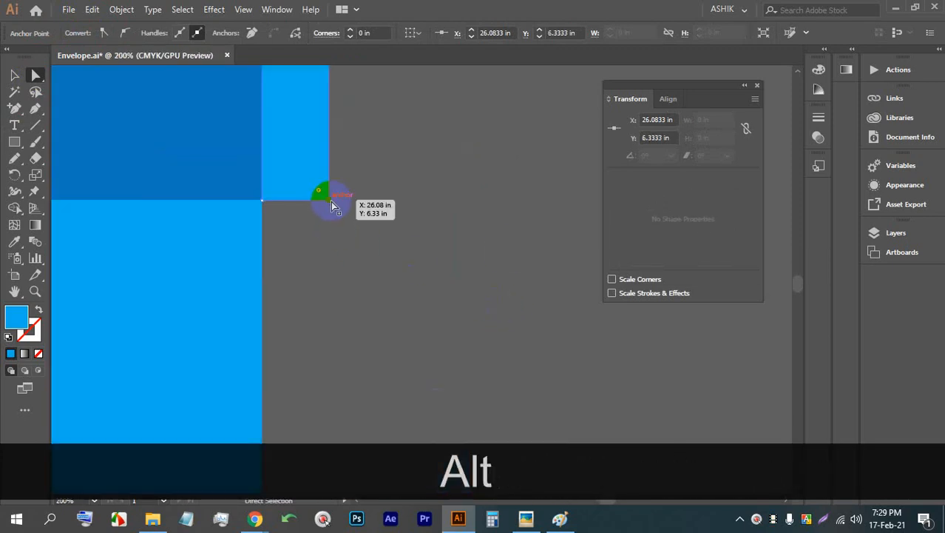
key("Up")
key("Up")
key("Up")
key("Up")
key("Up")
key("Up")
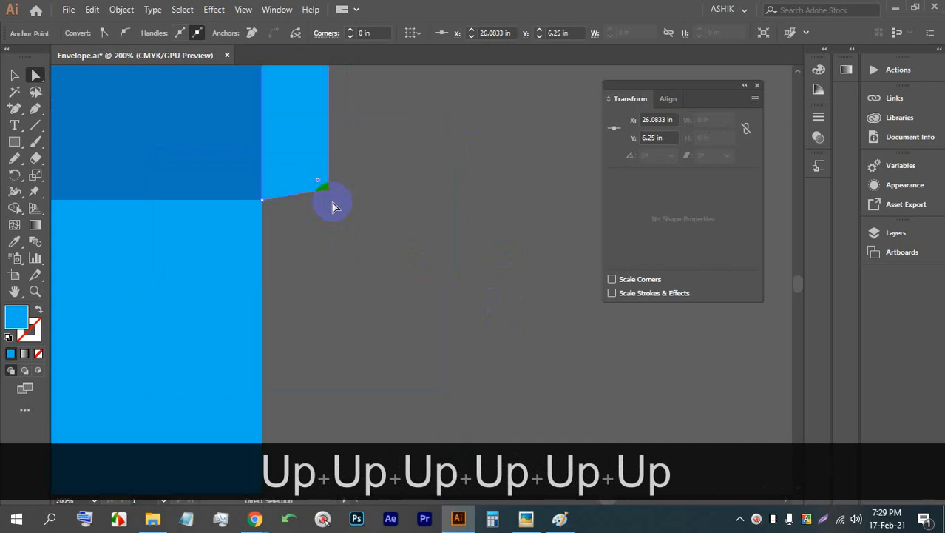
- Move the left side flap's upper-left anchor point down six nudge increments to slope its upper edge
scroll(253, 170, "down", 5)
scroll(56, 140, "up", 2)
left_click_drag(150, 201, 304, 216)
scroll(213, 94, "up", 5)
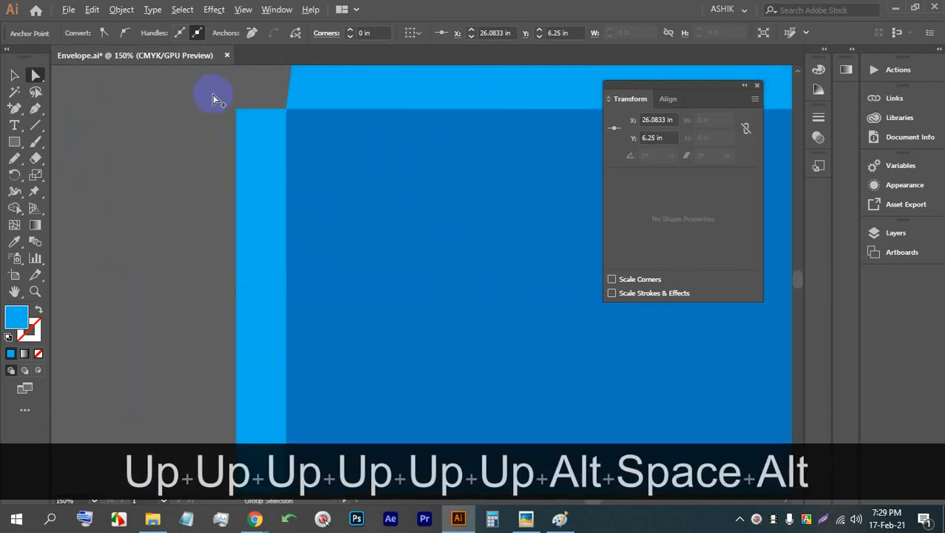
left_click(260, 126)
left_click(261, 125)
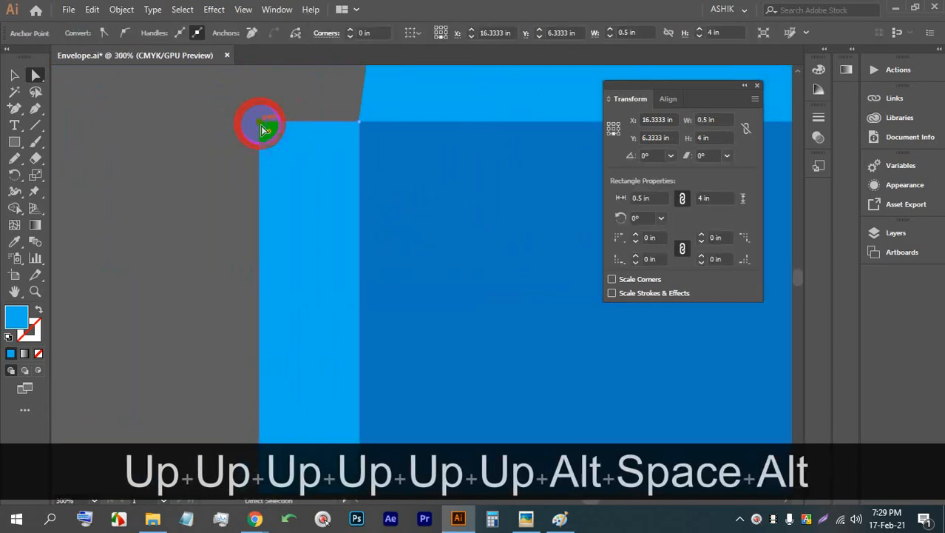
key("Down")
key("Down")
key("Down")
key("Down")
key("Down")
key("Down")
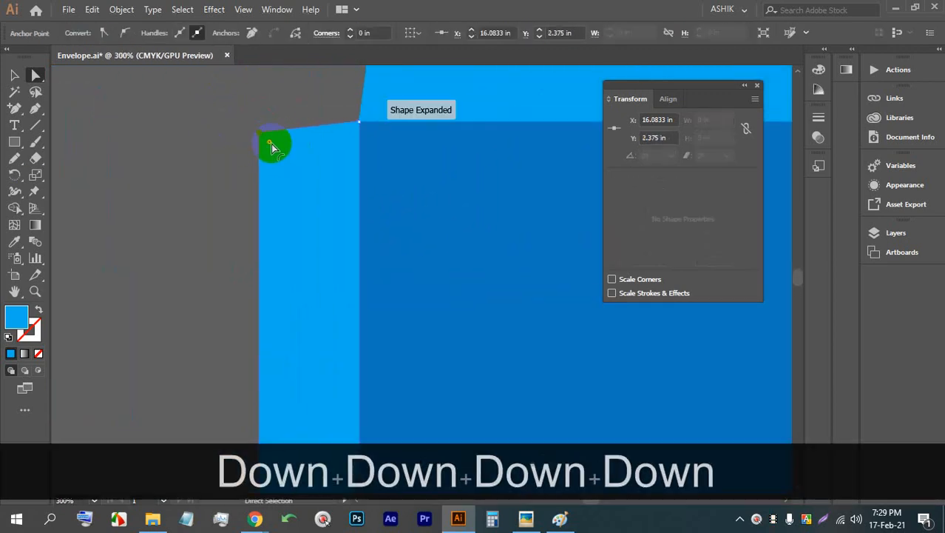
- Move the left side flap's lower-left anchor point up to Y 6.25 in to slope its lower edge
scroll(294, 204, "down", 2)
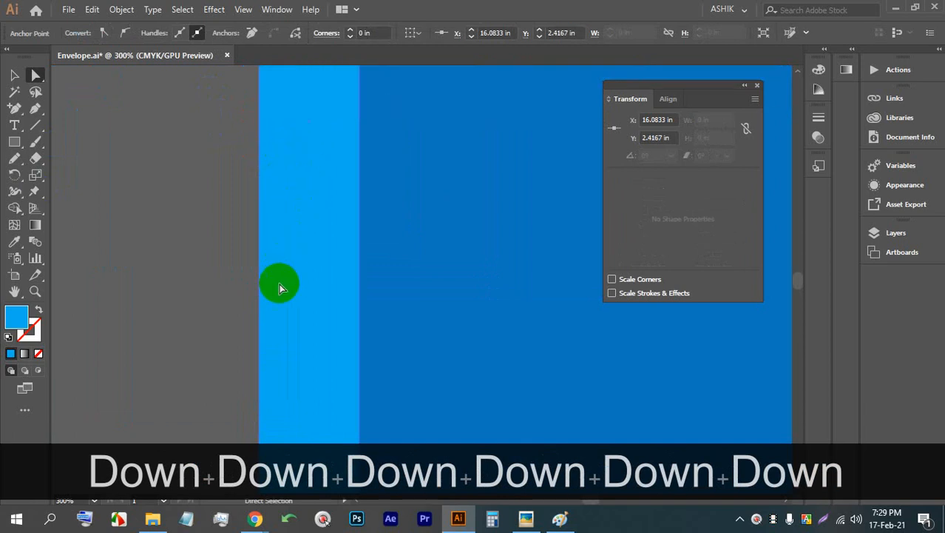
scroll(277, 281, "up", 3)
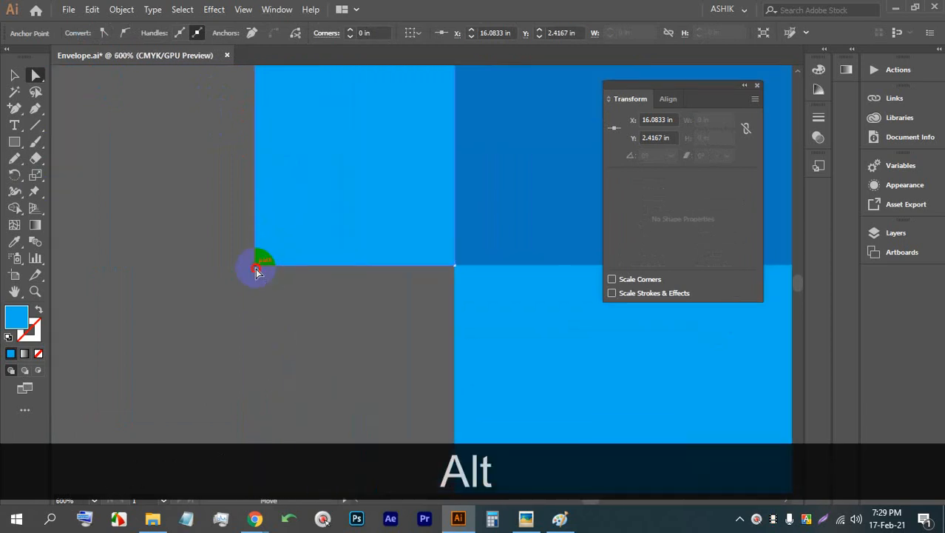
left_click(256, 267)
key("Up")
key("Up")
key("Up")
key("Up")
key("Up")
key("Up")
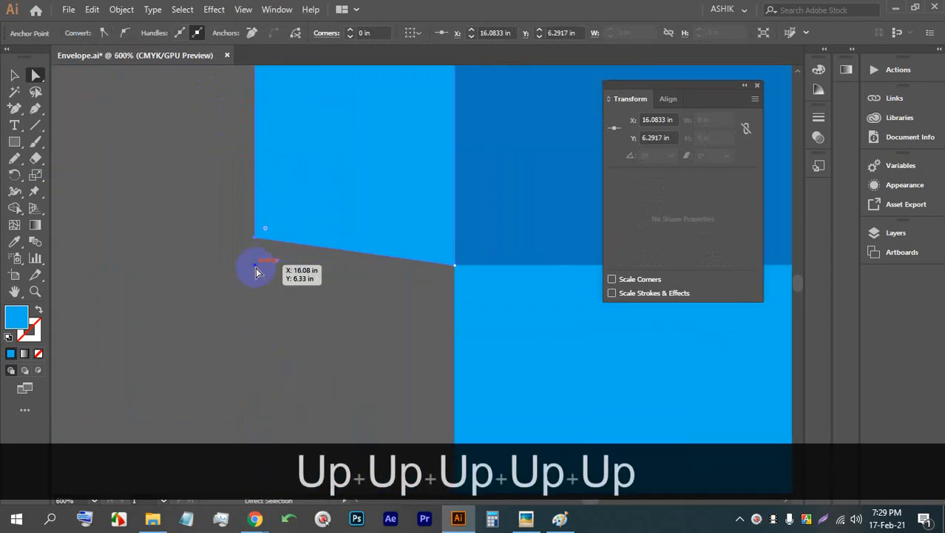
scroll(238, 307, "down", 10)
scroll(326, 304, "up", 1)
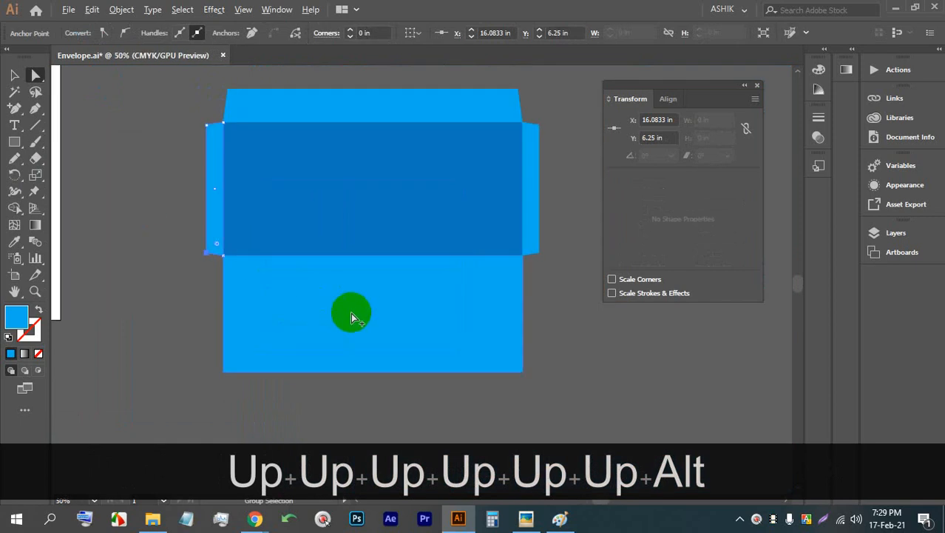
key("alt")
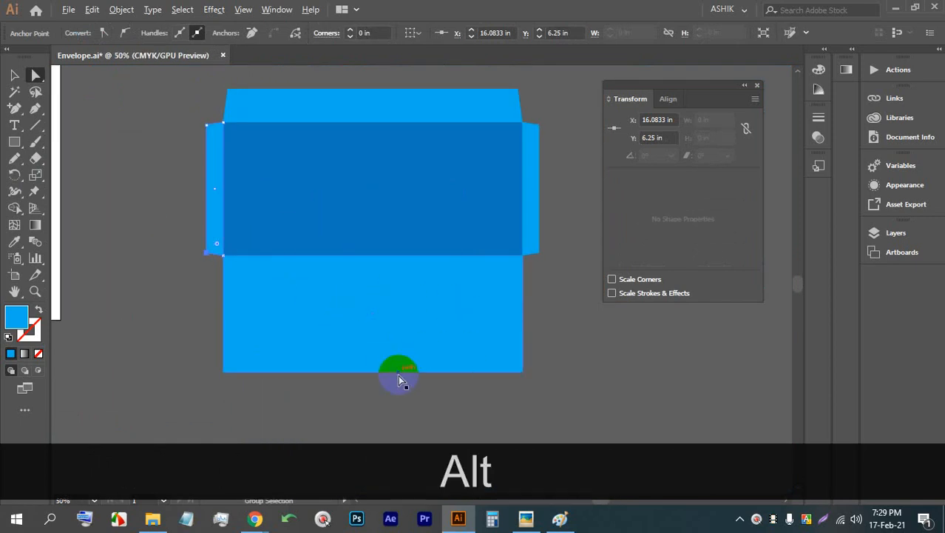
left_click(144, 248)
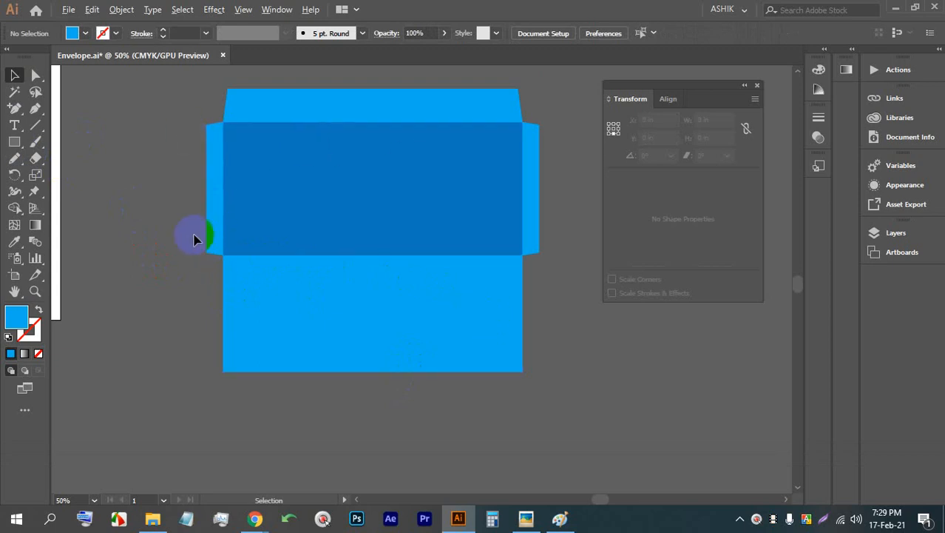
- Nudge the left side flap's lower-left anchor point further up to about Y 5.85 in to steepen its lower edge
scroll(194, 238, "up", 4)
left_click(249, 312)
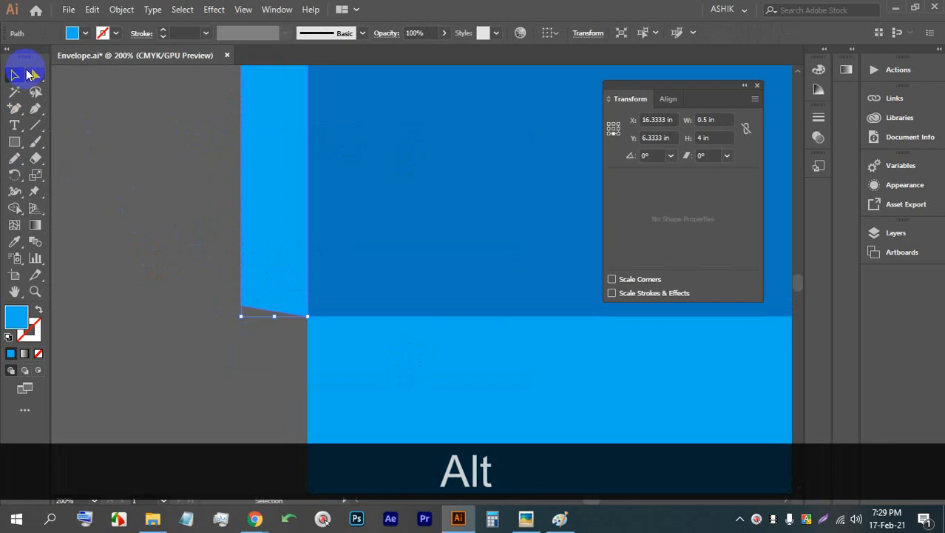
left_click(34, 75)
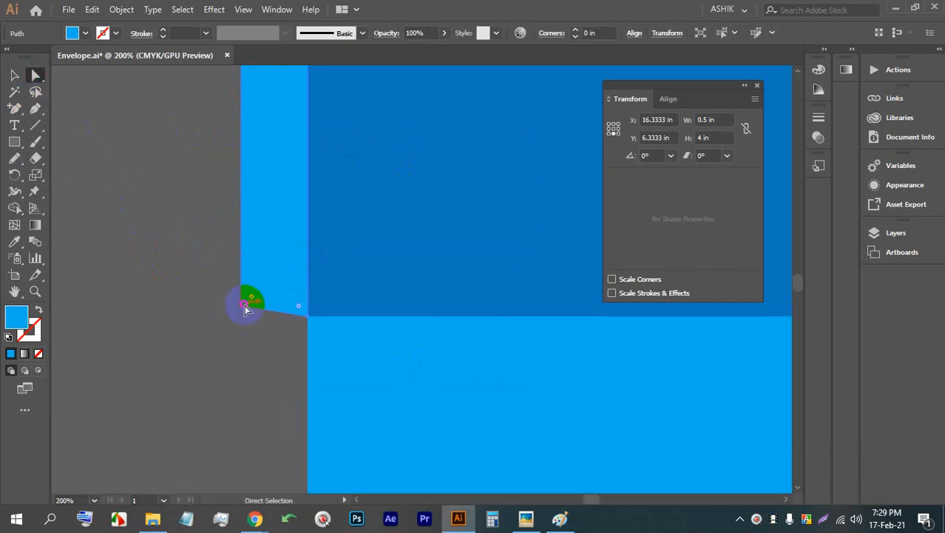
left_click(242, 305)
key("Up")
key("Up")
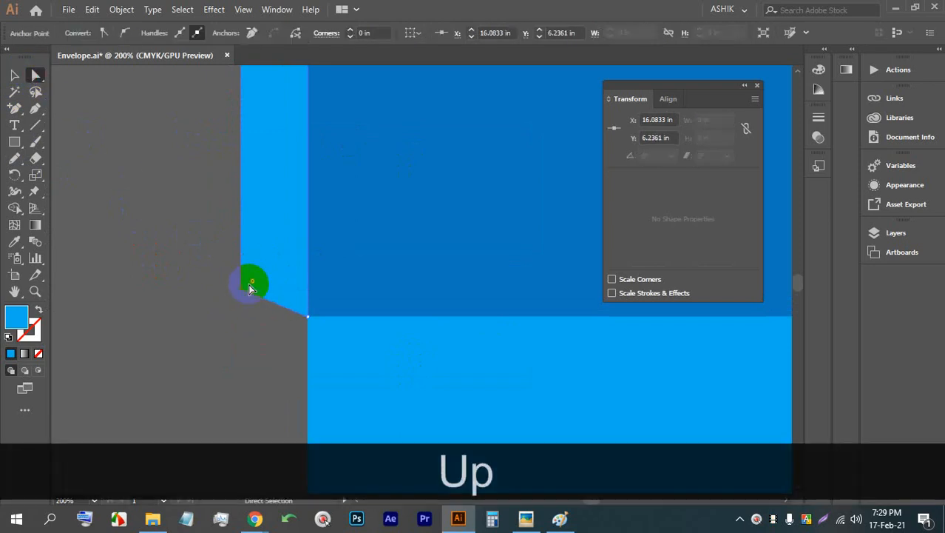
key("Up")
key("Down")
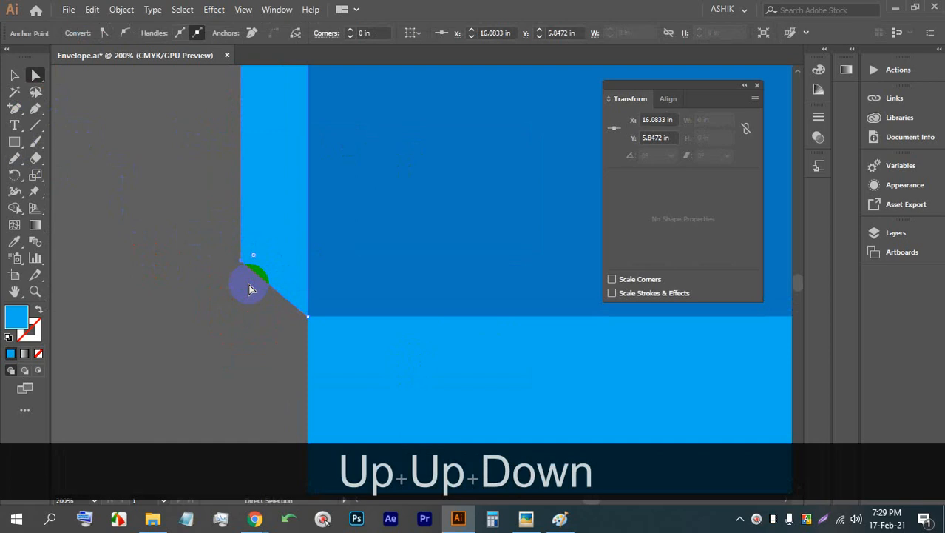
- Undo the last few nudges of the left side flap's lower-left anchor point
scroll(207, 292, "down", 7, "alt")
key("ctrl+z")
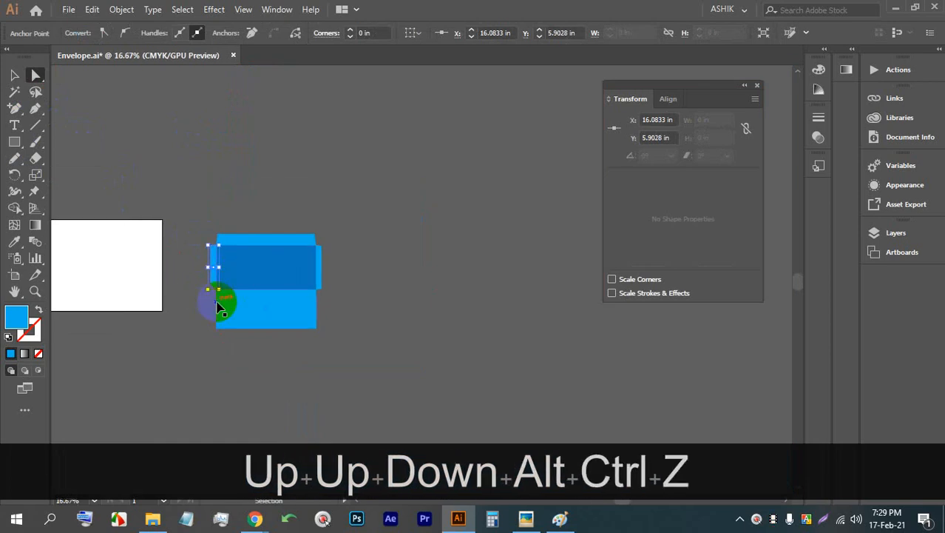
scroll(207, 296, "up", 4, "alt")
scroll(208, 299, "up", 2, "alt")
key("ctrl+z")
key("ctrl+z")
key("ctrl+z")
key("ctrl+z")
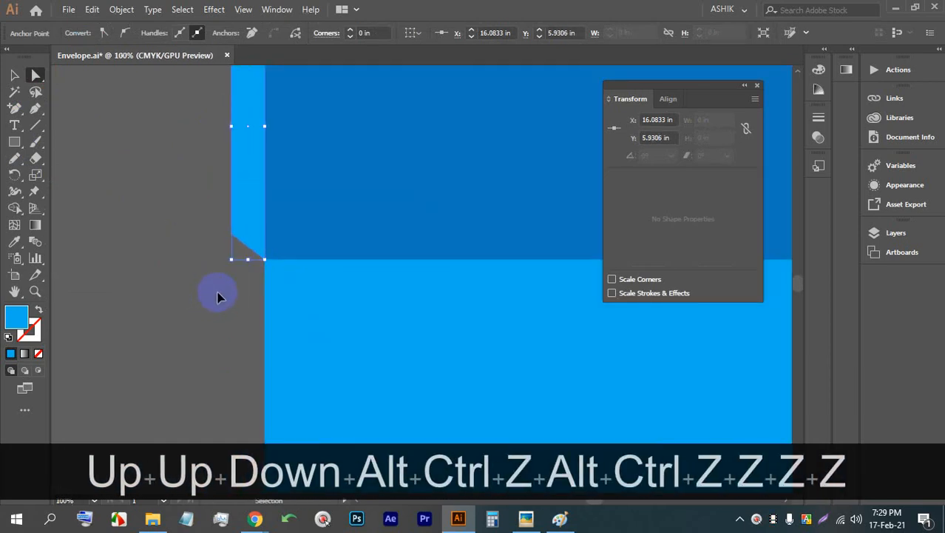
scroll(220, 287, "down", 6, "alt")
scroll(244, 244, "up", 3, "alt")
- Round the top flap's upper-left corner to a radius of about 0.16 in
key("space")
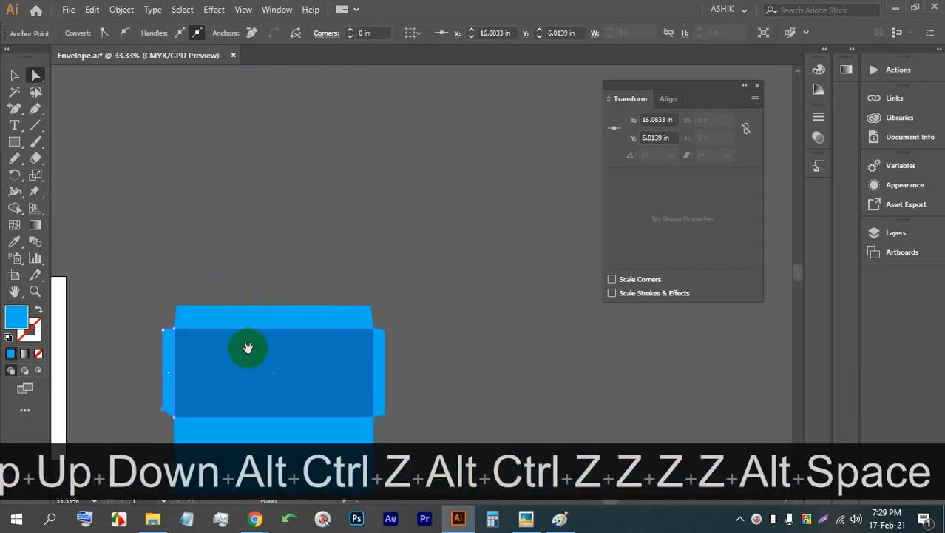
left_click_drag(248, 347, 238, 276)
scroll(208, 270, "up", 3, "alt")
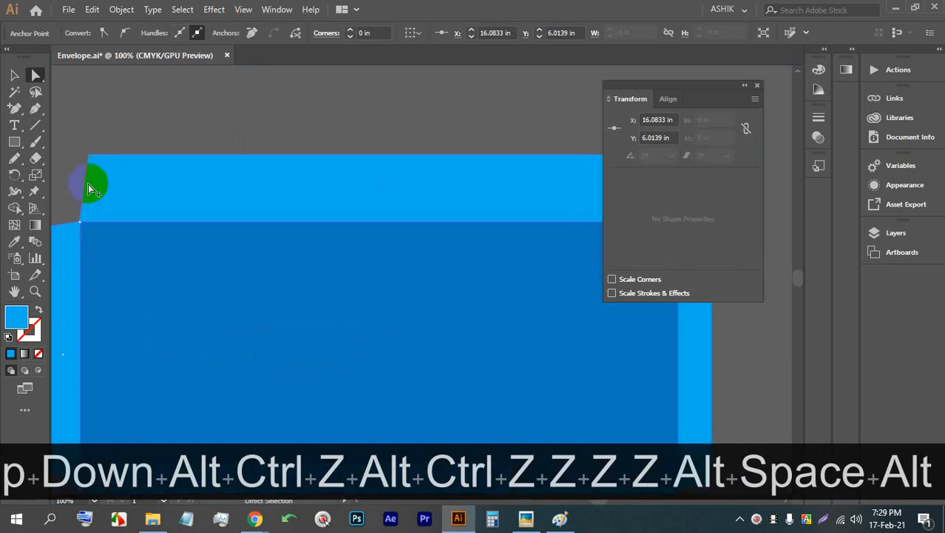
scroll(77, 178, "up", 4, "alt")
left_click(180, 134)
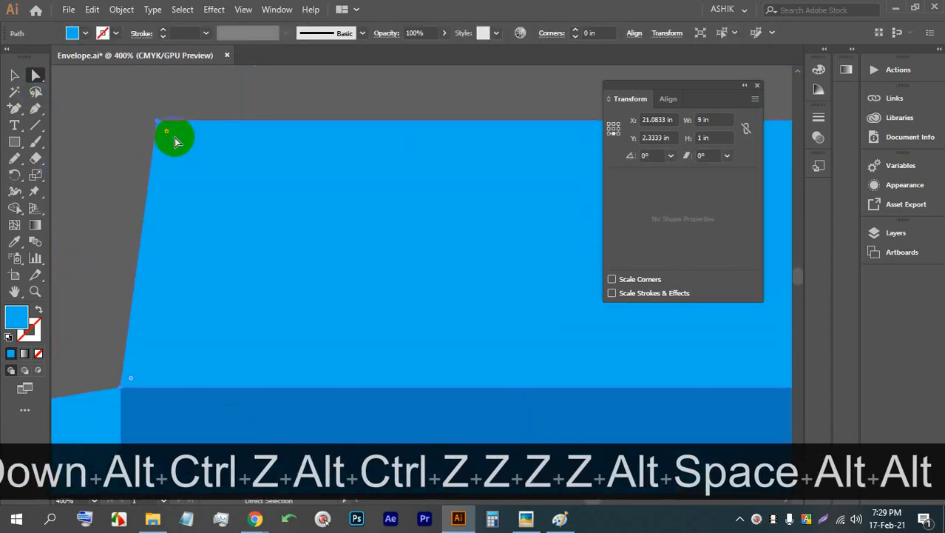
left_click_drag(168, 133, 196, 158)
scroll(165, 152, "down", 4, "alt")
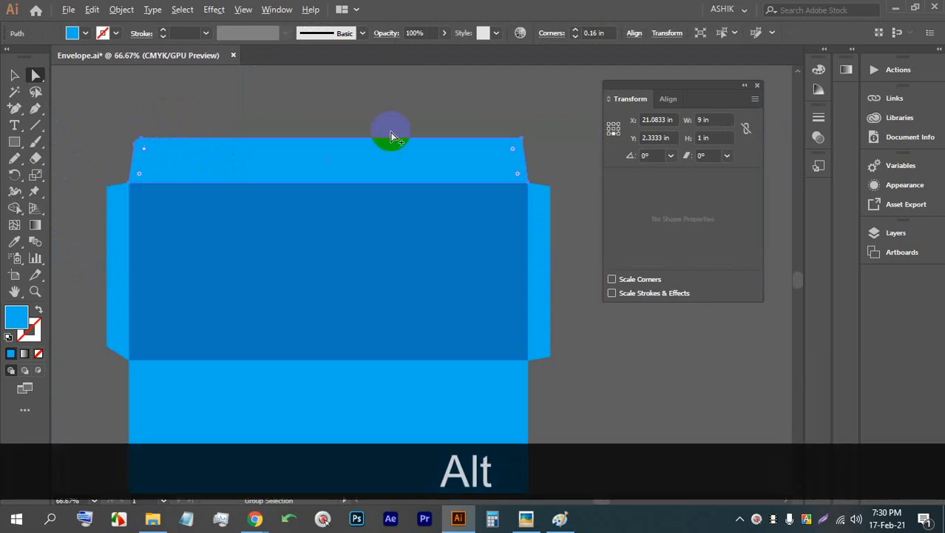
- Round the top flap's upper-right corner in the same way as its upper-left corner
scroll(522, 139, "up", 3, "alt")
left_click_drag(560, 196, 530, 215)
left_click(485, 193)
scroll(463, 153, "down", 4, "alt")
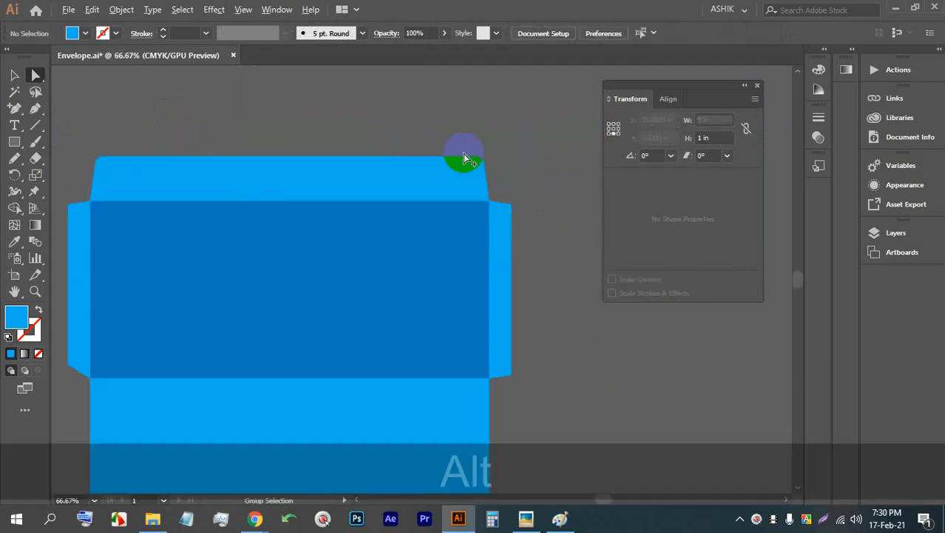
scroll(385, 141, "up", 2, "alt")
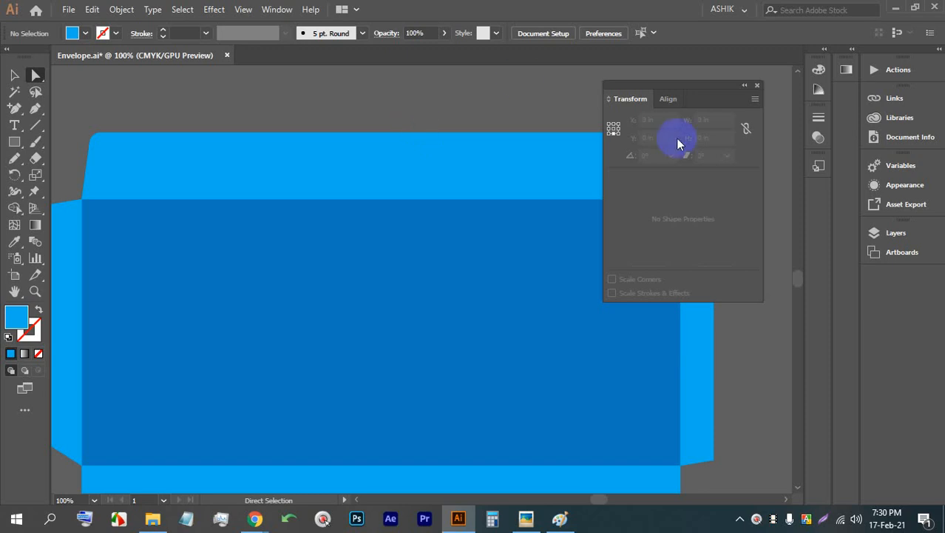
- Close the Transform settings and display the document's layers beside the whole envelope
left_click(756, 85)
left_click(897, 231)
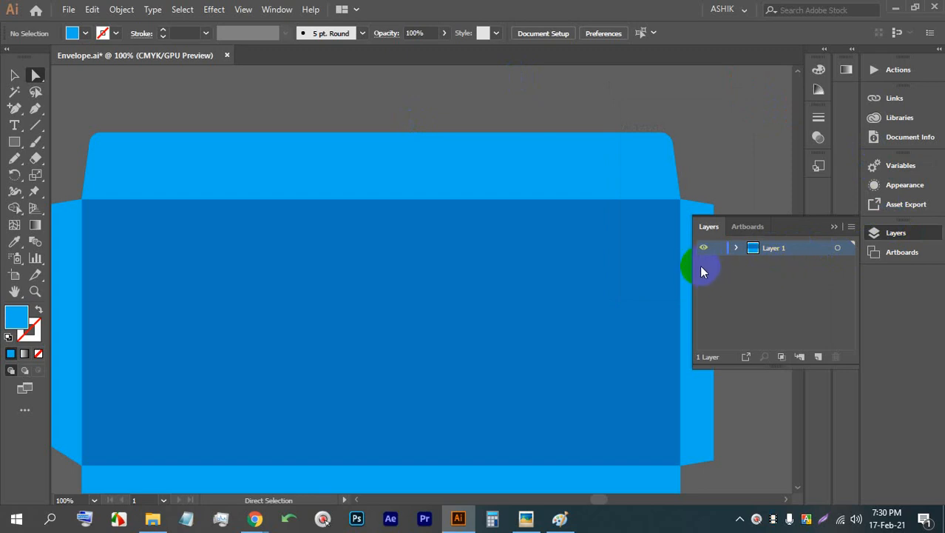
scroll(537, 183, "down", 3, "alt")
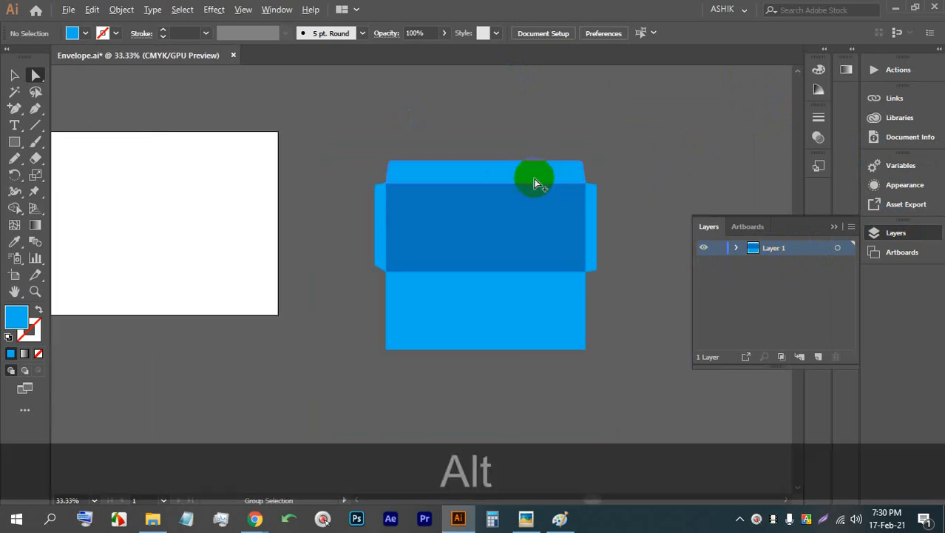
left_click_drag(624, 235, 540, 220)
scroll(466, 197, "up", 2, "alt")
left_click_drag(515, 253, 487, 246)
scroll(501, 253, "down", 1, "alt")
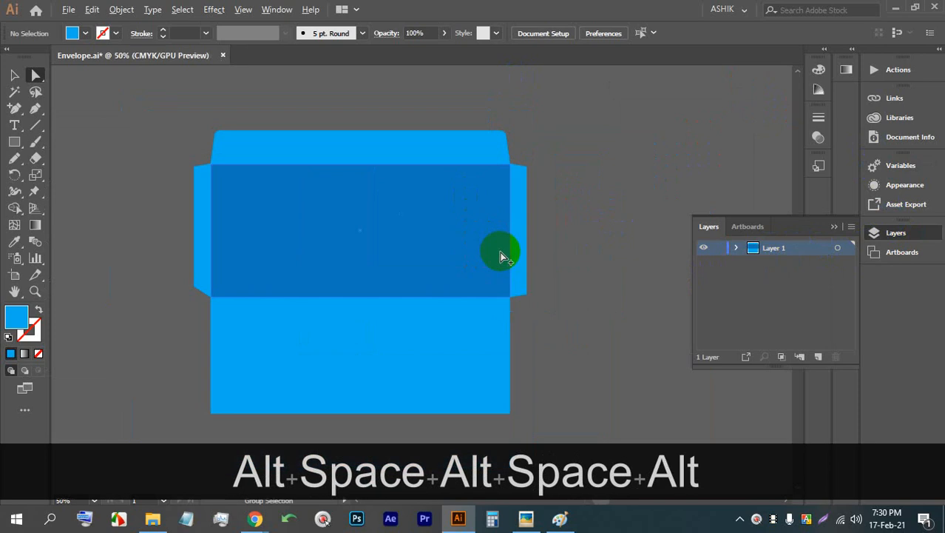
- Select all the envelope panels and flaps, copy them, and clear the selection
left_click(14, 75)
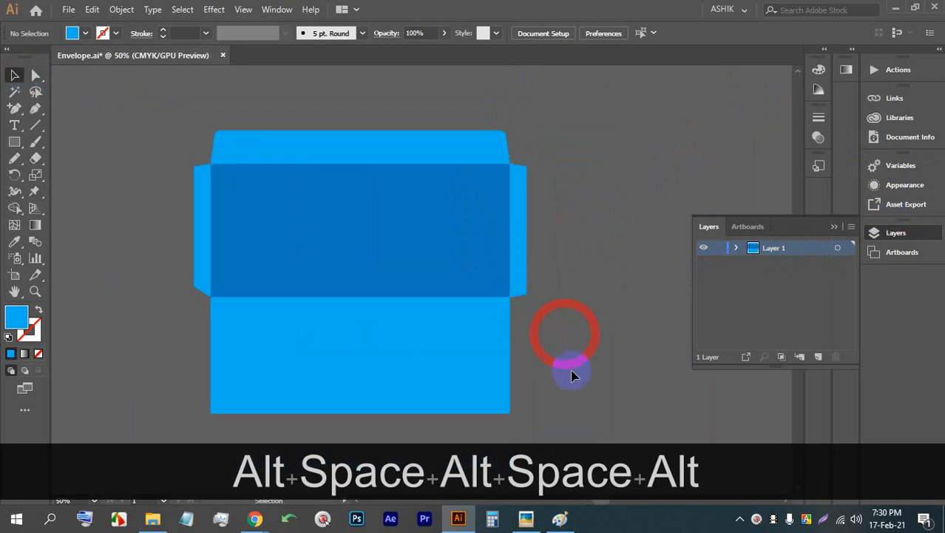
left_click(255, 201)
left_click(253, 139, "ctrl")
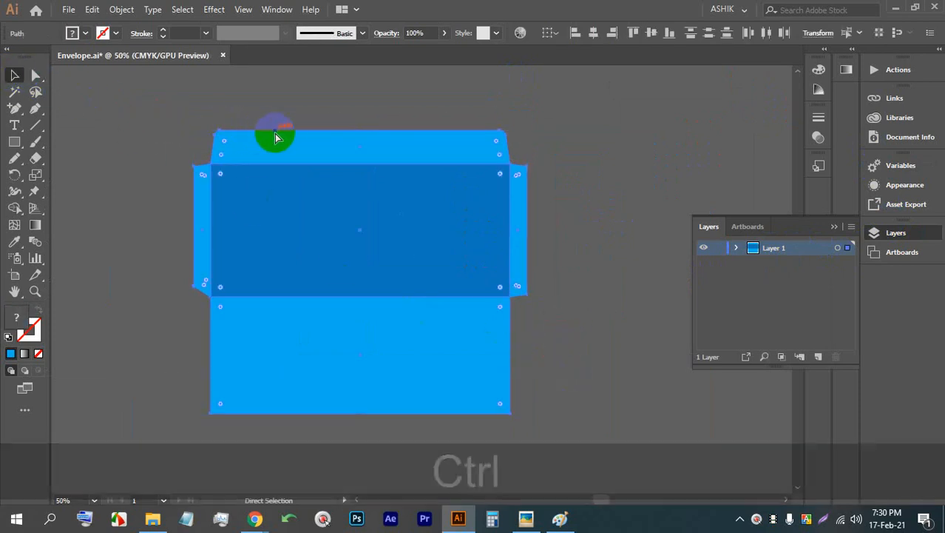
key("ctrl+c")
key("ctrl+c")
key("ctrl+c")
key("ctrl+c")
key("ctrl+c")
key("ctrl+c")
key("ctrl+c")
left_click(400, 197, "ctrl")
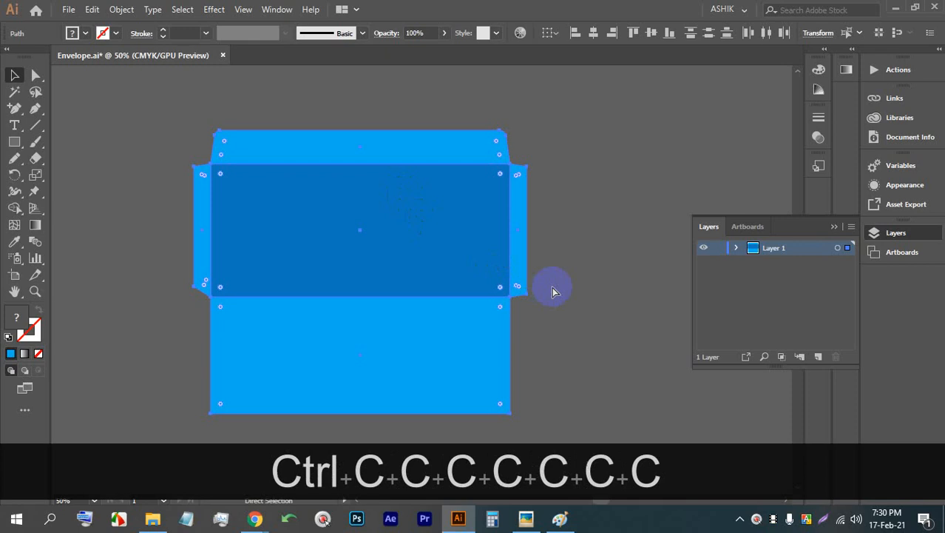
key("ctrl+c")
key("ctrl+c")
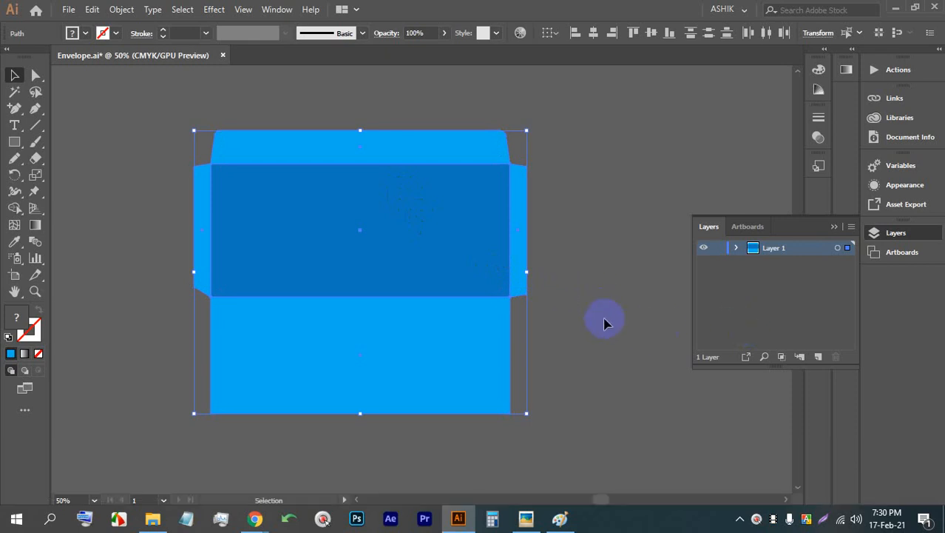
left_click(597, 338)
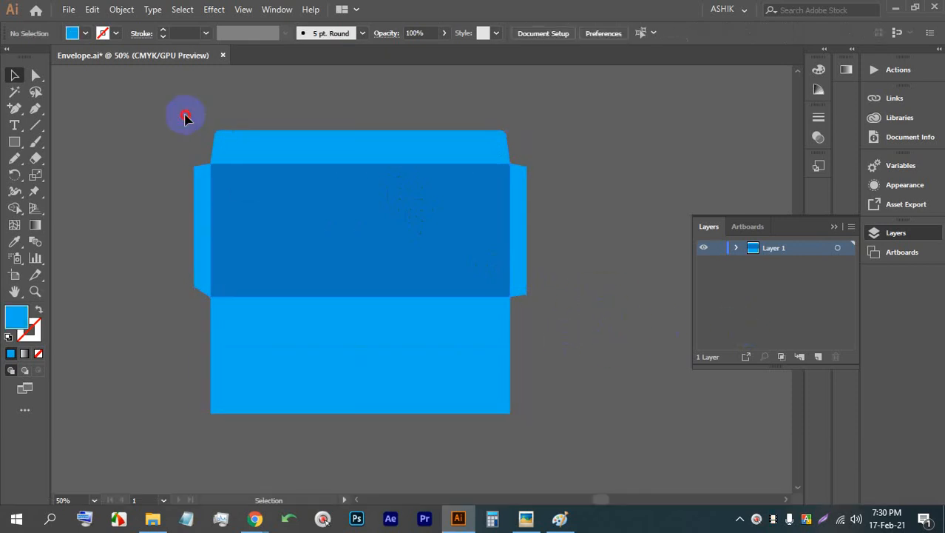
left_click(224, 131)
scroll(511, 226, "down", 3)
scroll(367, 207, "up", 2)
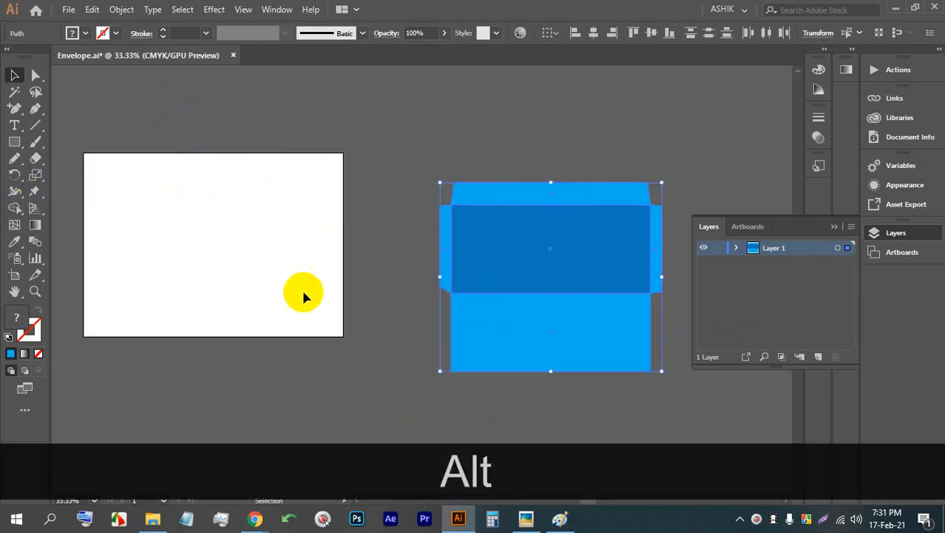
left_click_drag(602, 291, 455, 262)
scroll(446, 221, "up", 2)
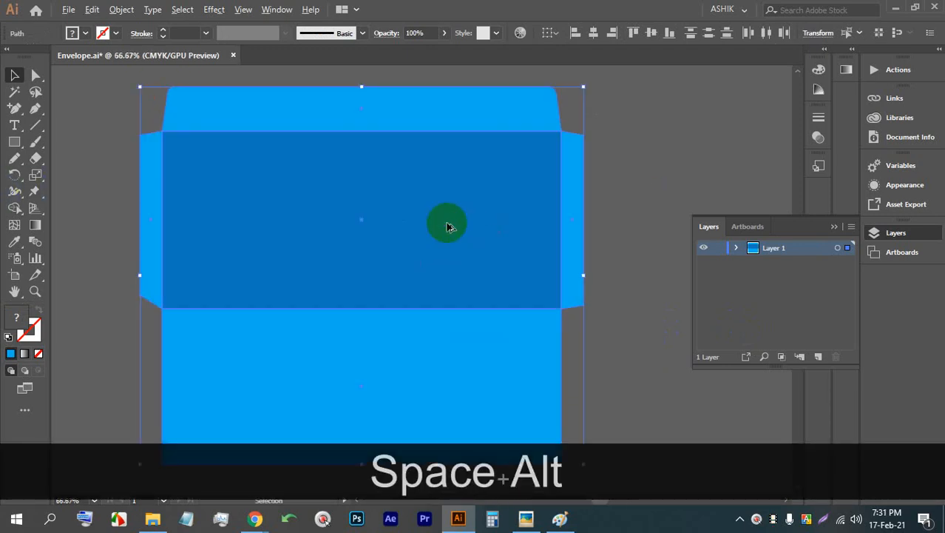
left_click(623, 363)
scroll(586, 359, "down", 1)
- Copy all the envelope panels and flaps and add a new layer above Layer 1
left_click(255, 160)
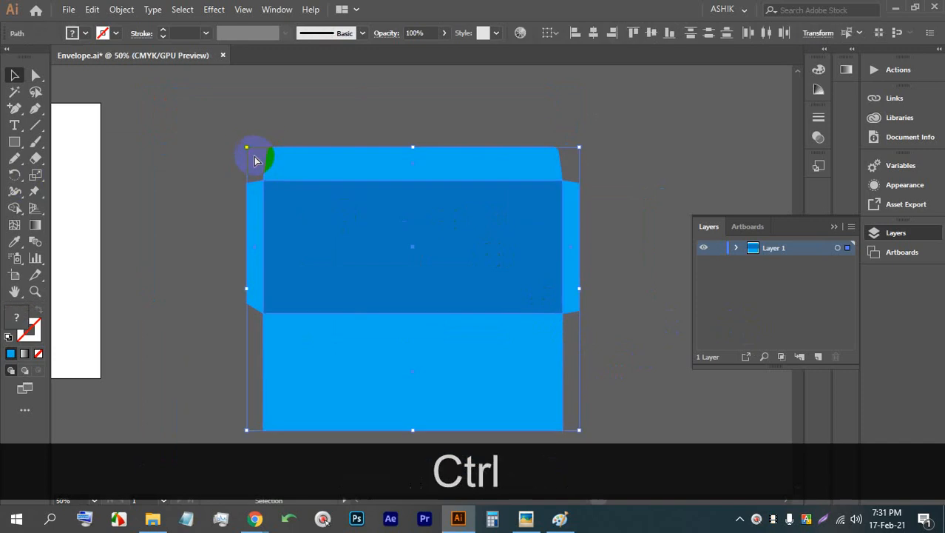
left_click(358, 171, "ctrl")
key("ctrl+c")
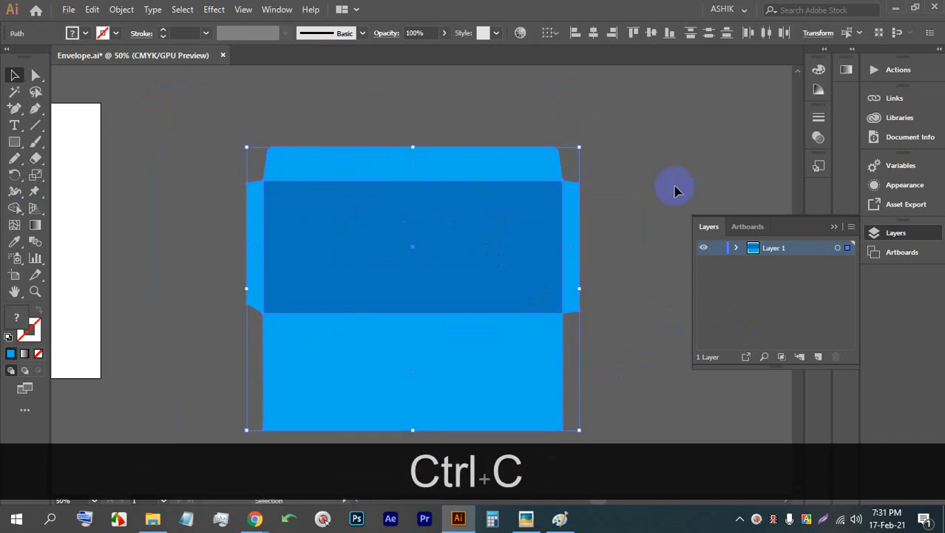
left_click(819, 357)
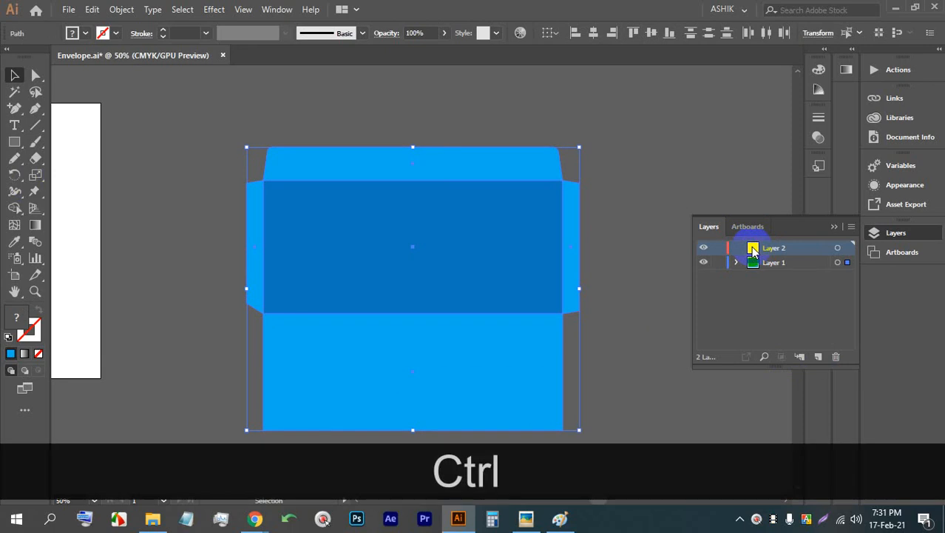
- Try to paste the copied envelope in front onto Layer 2, checking the result by toggling Layer 1's visibility
key("ctrl+f")
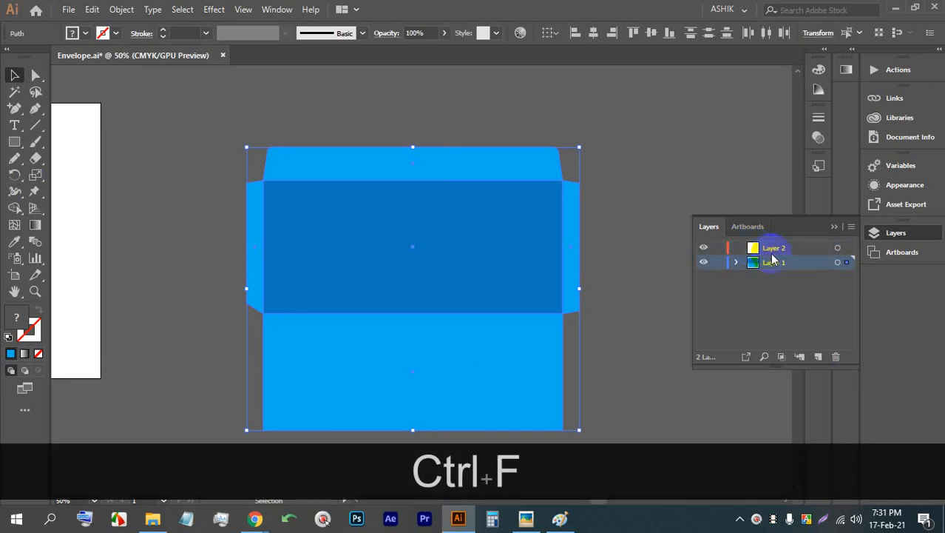
key("ctrl+z")
left_click(776, 252)
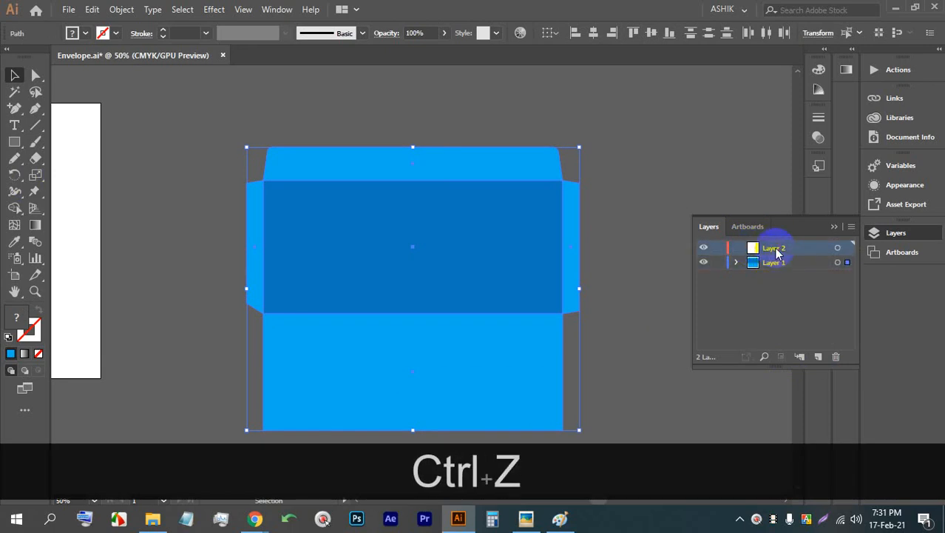
key("ctrl+f")
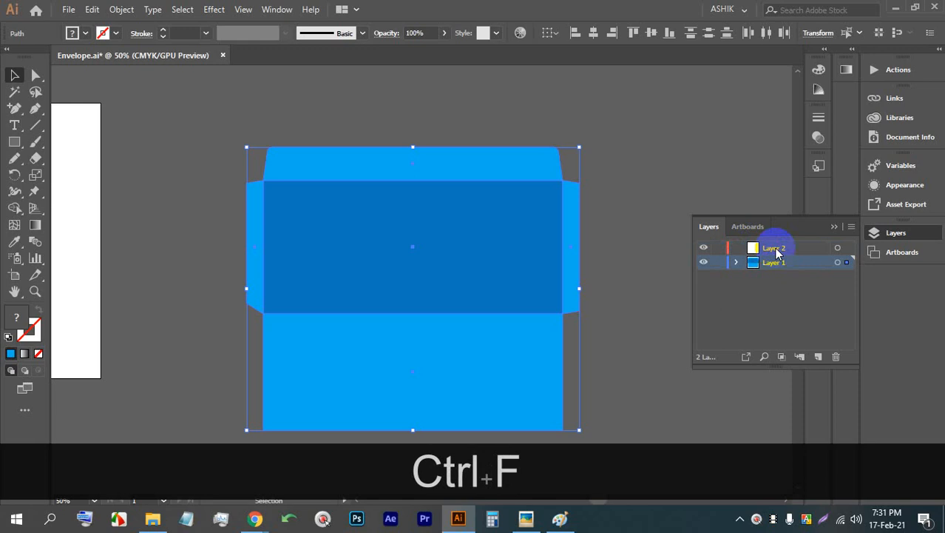
left_click(706, 262)
left_click(706, 261)
key("ctrl+z")
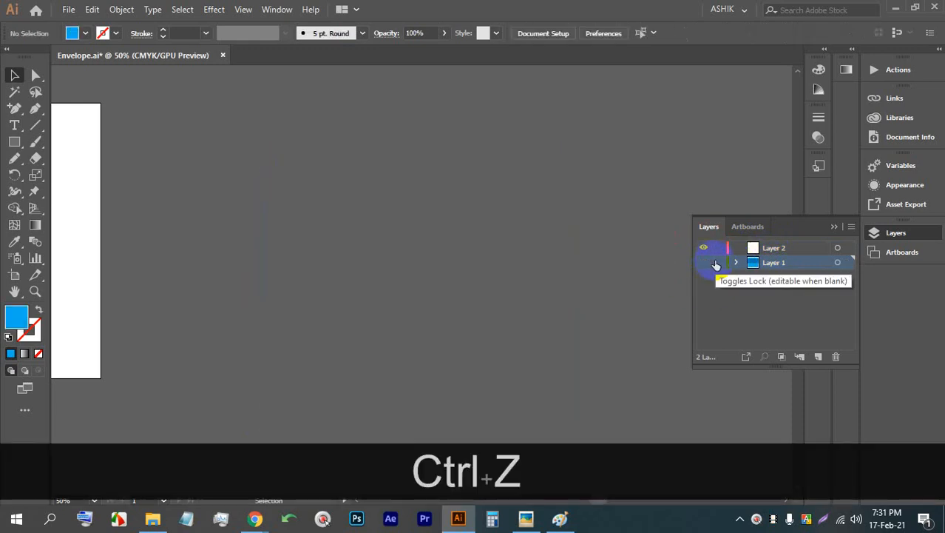
- Undo the misplaced paste, hide Layer 1, and paste the copied envelope in front onto Layer 2, checking the copy through layer visibility
key("ctrl+z")
key("ctrl+z")
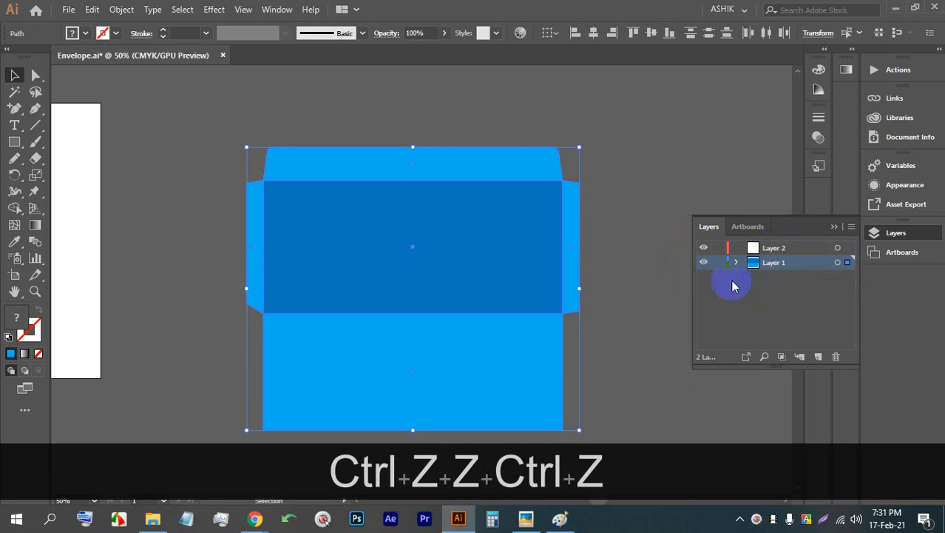
left_click(704, 262)
left_click(765, 249)
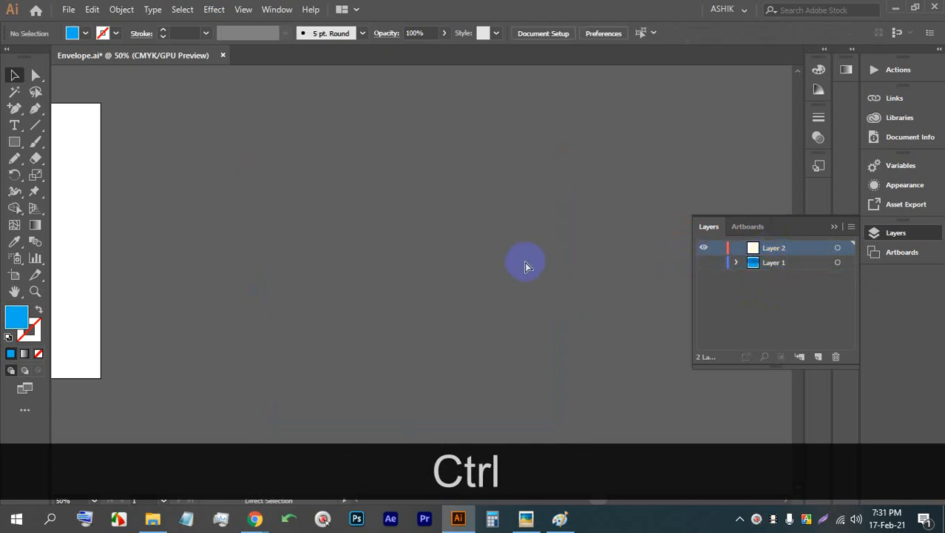
key("ctrl+f")
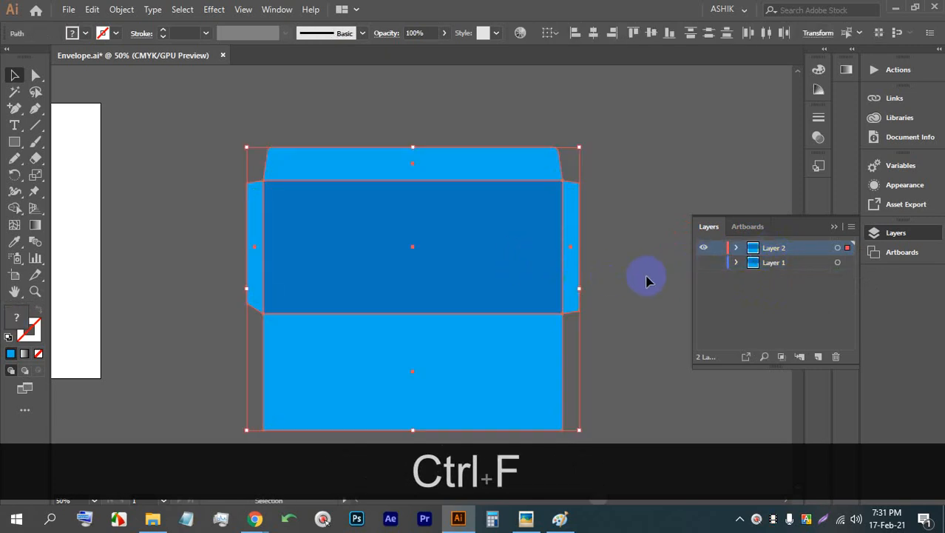
left_click(703, 247)
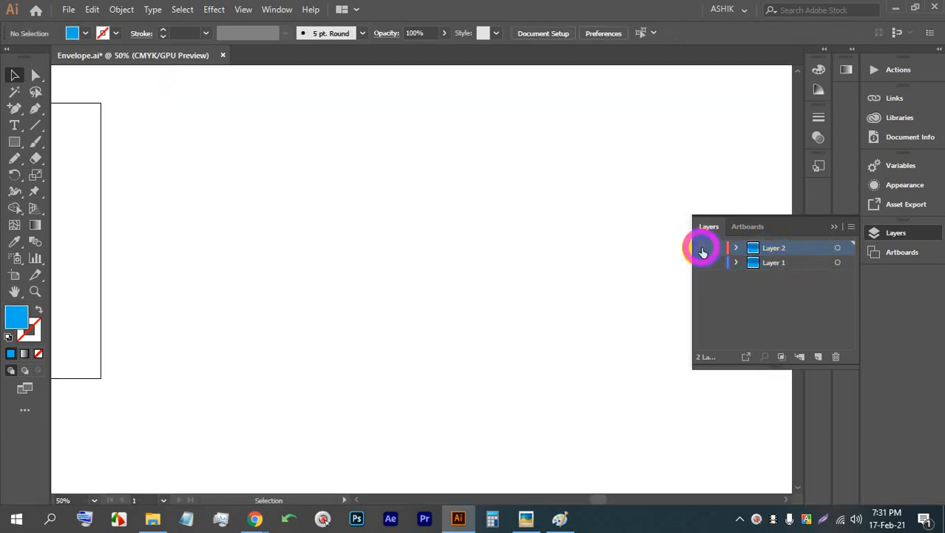
left_click(707, 263)
left_click(707, 264)
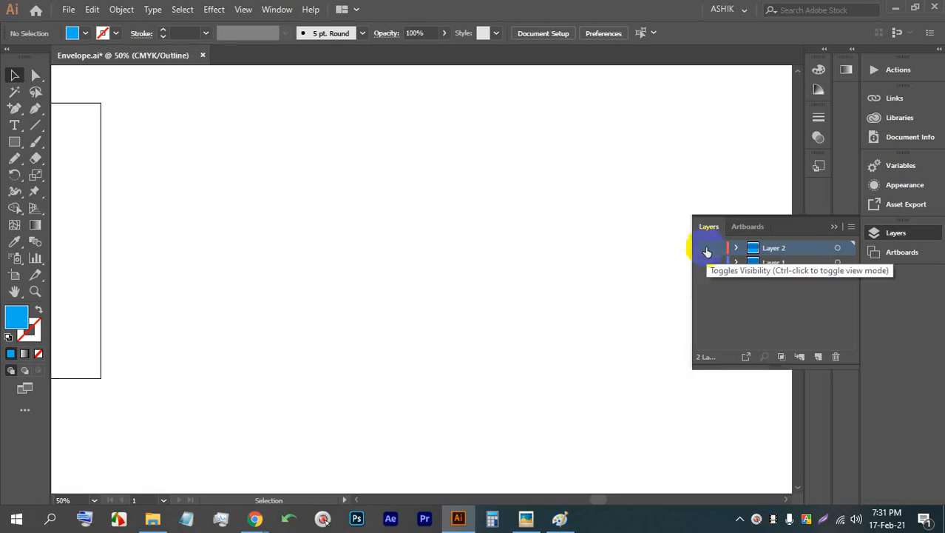
left_click(703, 248)
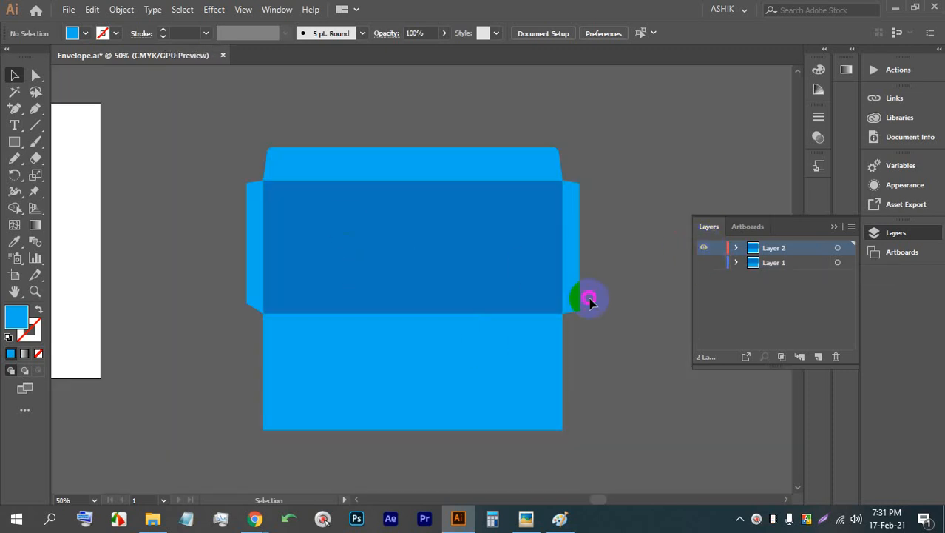
- Rename Layer 2 as layout
double_click(774, 250)
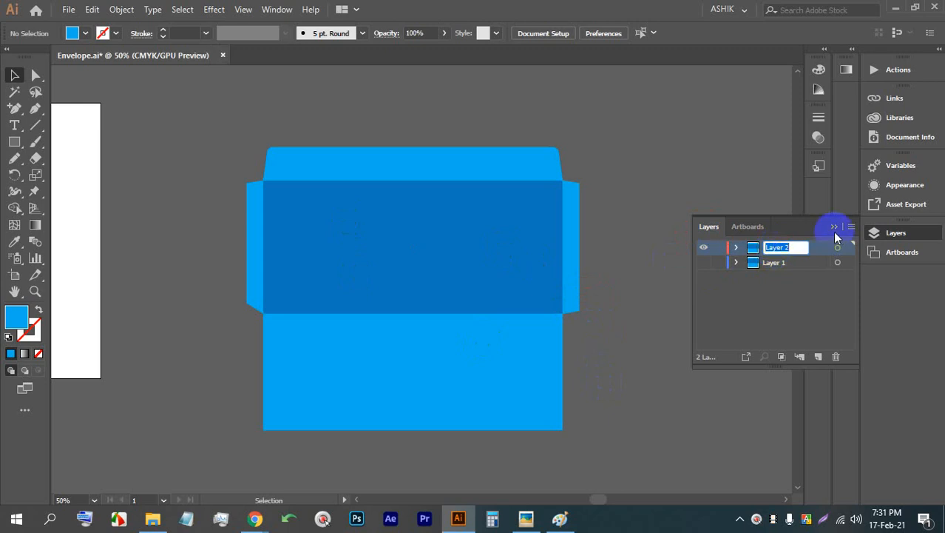
type("lay")
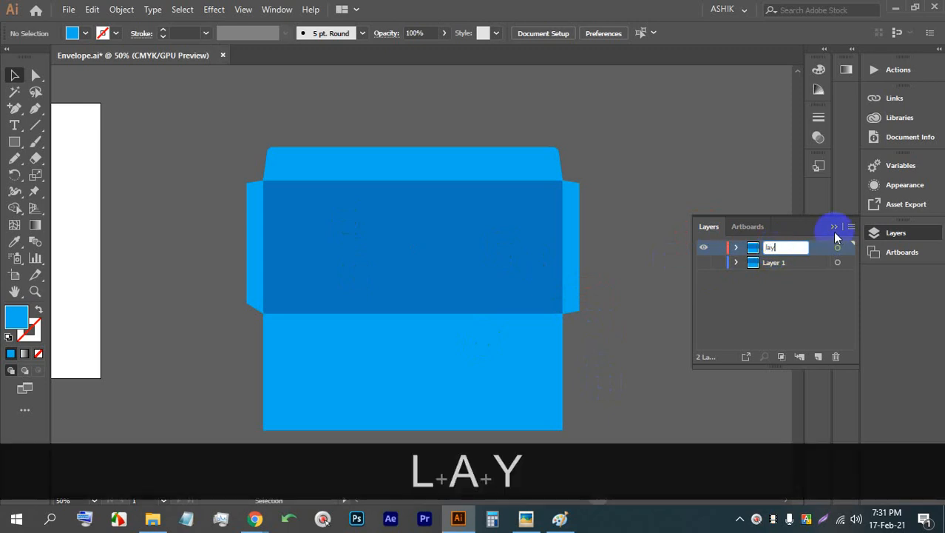
type("out")
key("Return")
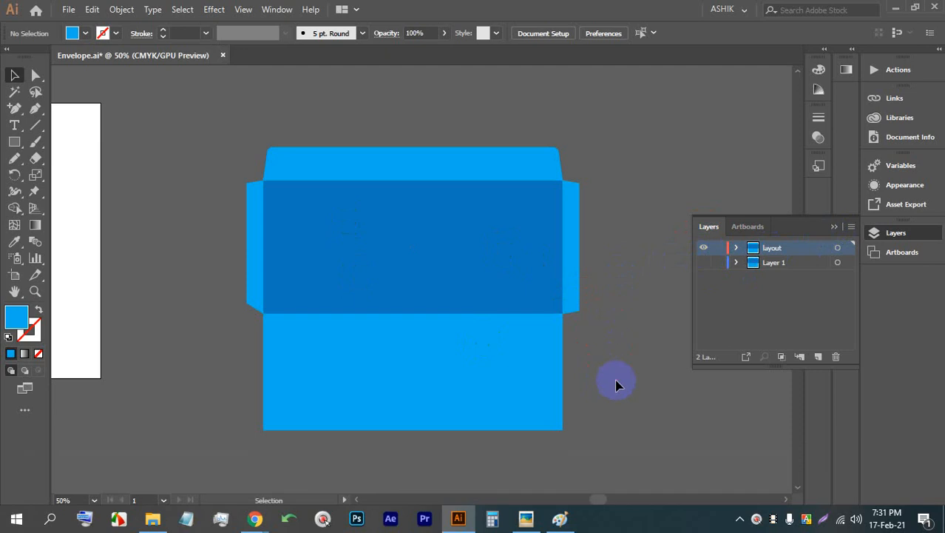
- Select all the envelope panels and flaps on the layout layer and give them a red 0.25 pt stroke
left_click_drag(224, 190, 221, 156)
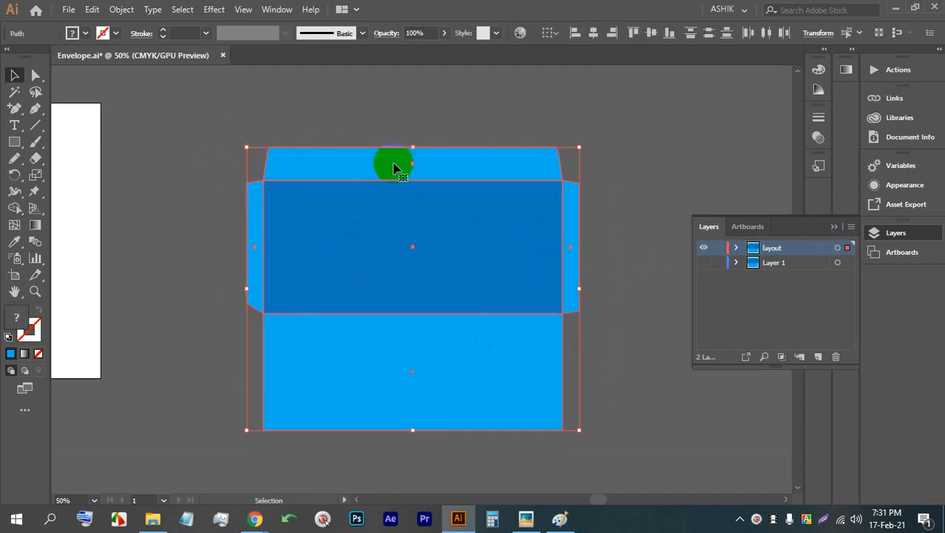
left_click(162, 30)
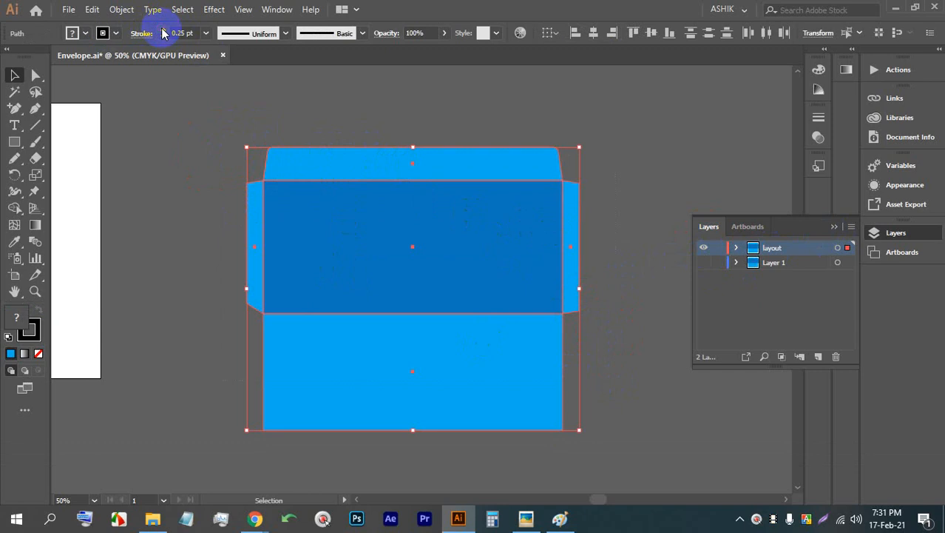
left_click(103, 33)
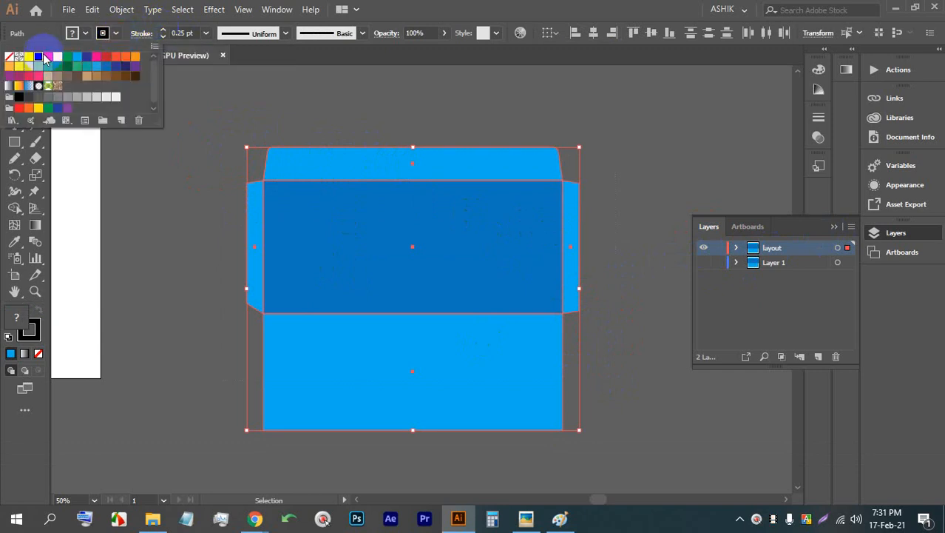
left_click(47, 56)
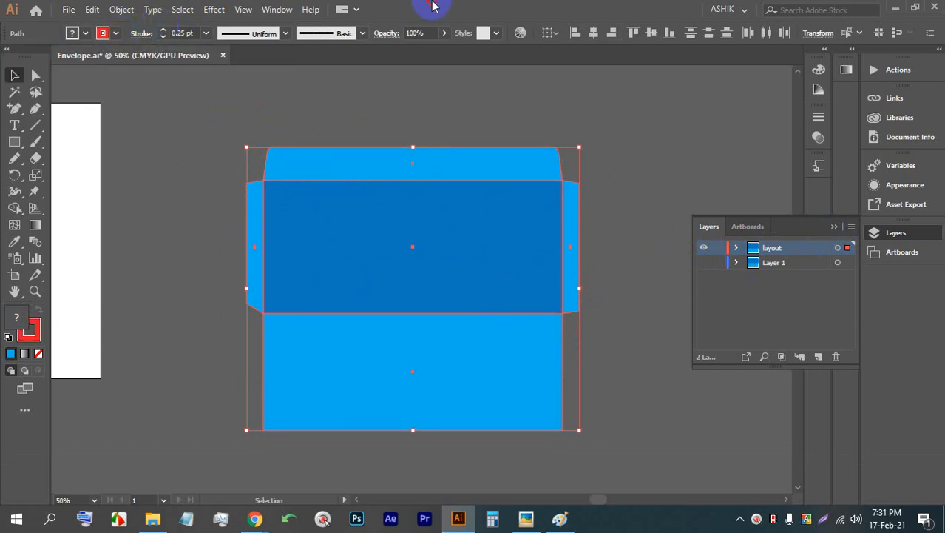
left_click(310, 138)
left_click(510, 355)
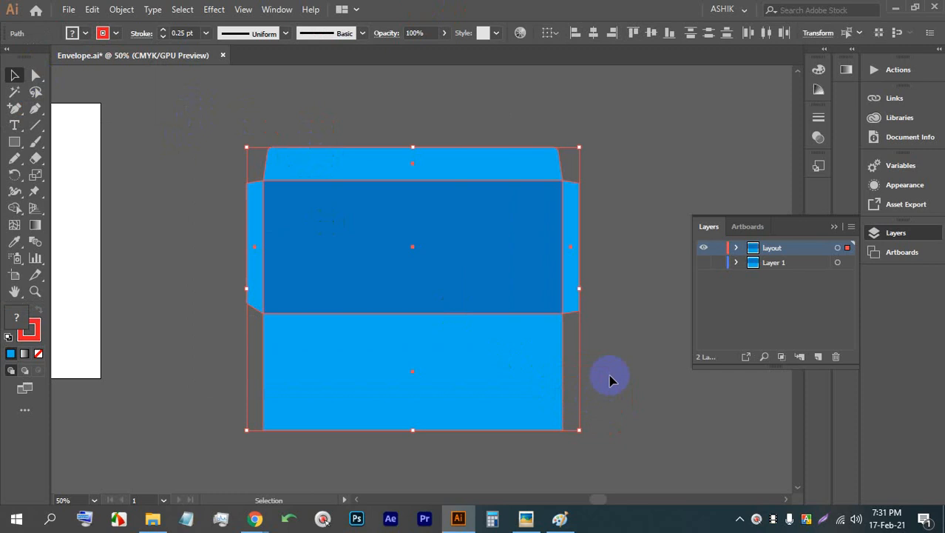
- Merge the envelope's front, back and flaps on the layout layer into one shape with the Shape Builder tool
scroll(605, 347, "up", 1)
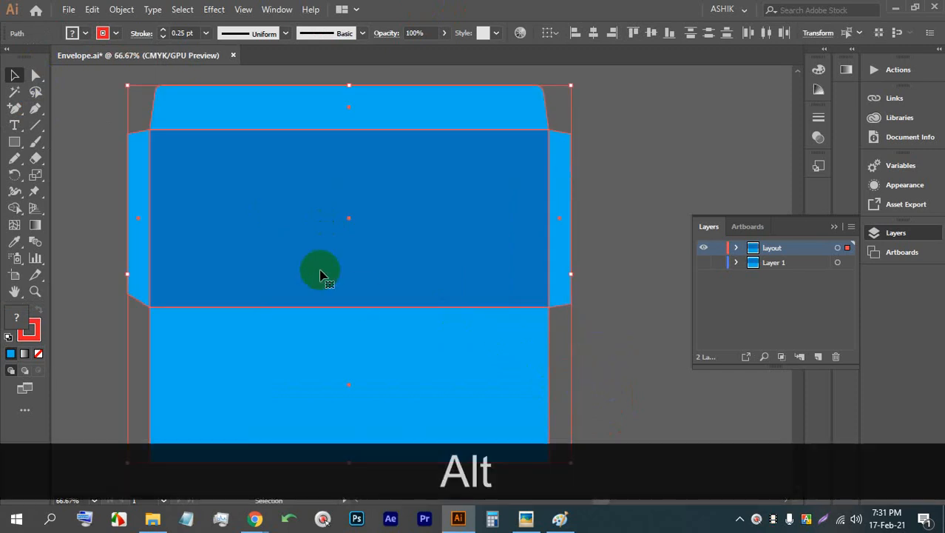
left_click(15, 208)
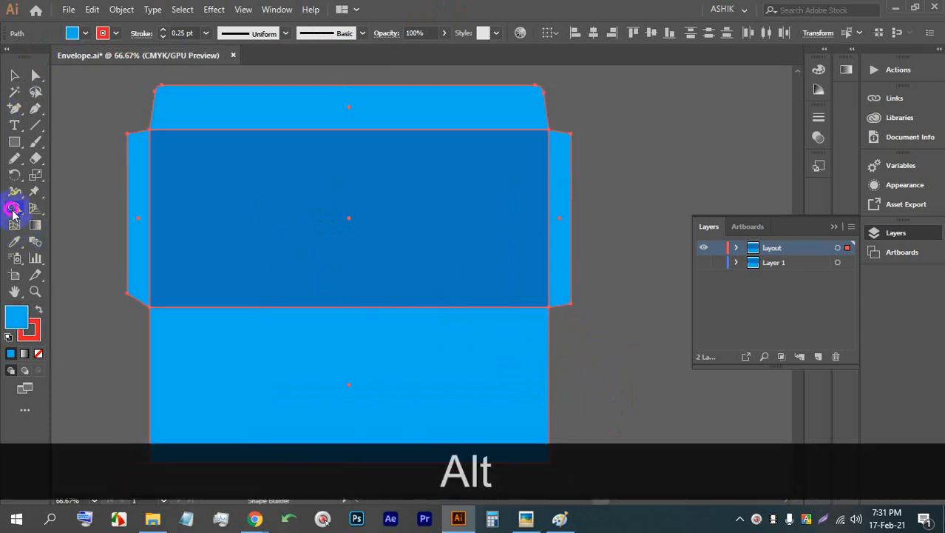
mouse_move(178, 109)
left_mouse_down()
mouse_move(170, 161)
mouse_move(146, 202)
mouse_move(271, 352)
mouse_move(556, 225)
left_mouse_up()
left_click(14, 75)
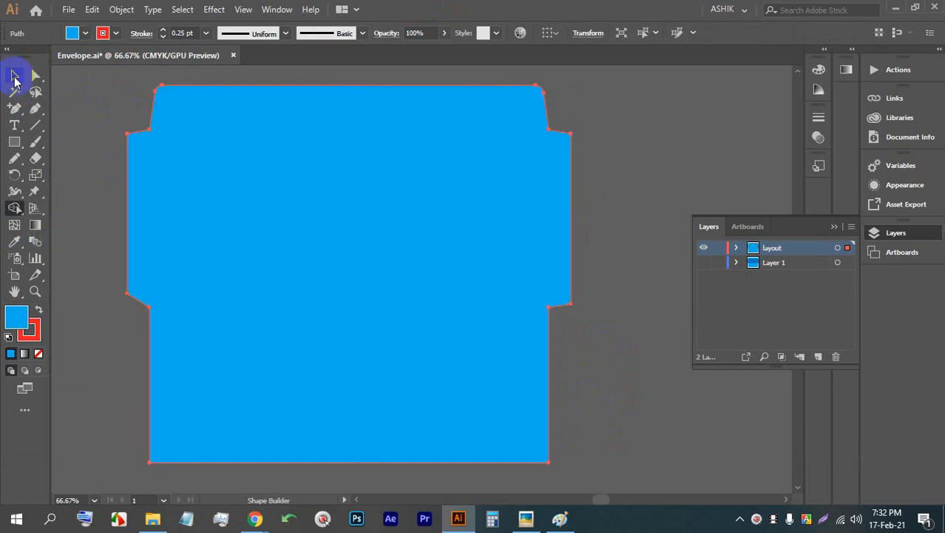
left_click(631, 198)
- Remove the fill from the merged envelope shape and set its red stroke to 1 pt
left_click(483, 174)
key("alt")
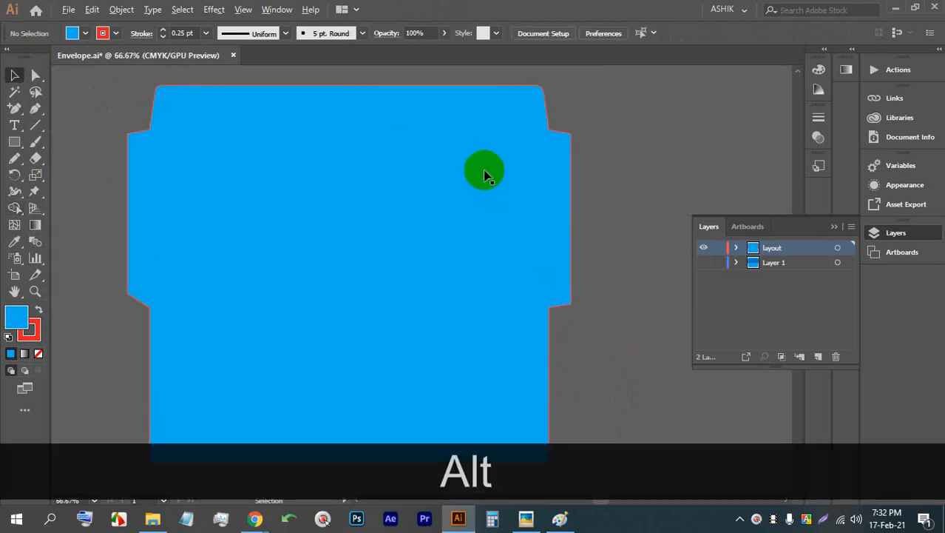
left_click(85, 33)
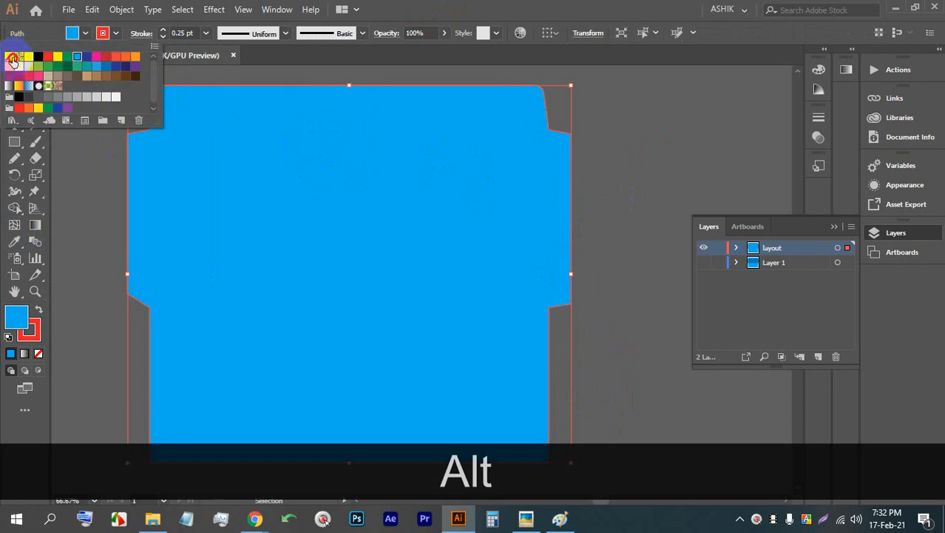
left_click(15, 60)
scroll(589, 213, "down", 1)
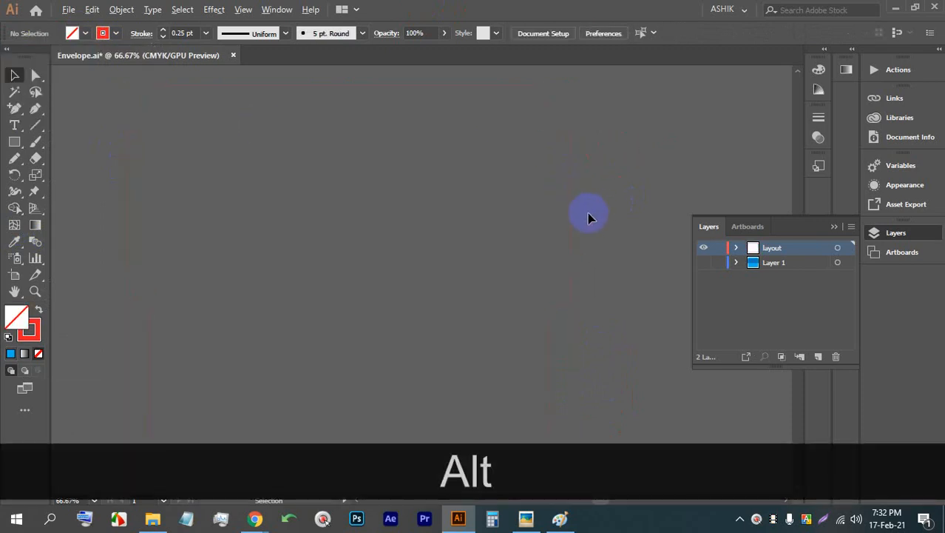
left_click(164, 31)
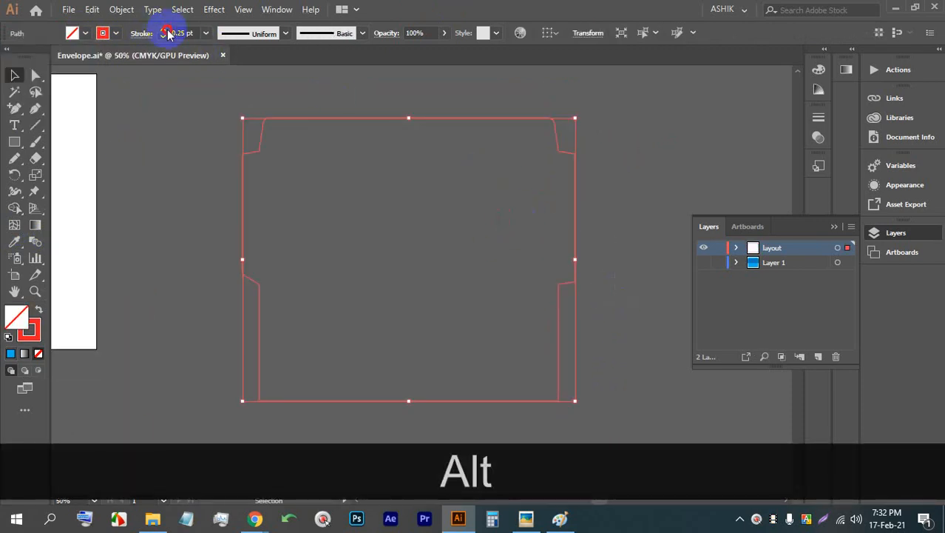
left_click(163, 30)
left_click(163, 31)
left_click(211, 126)
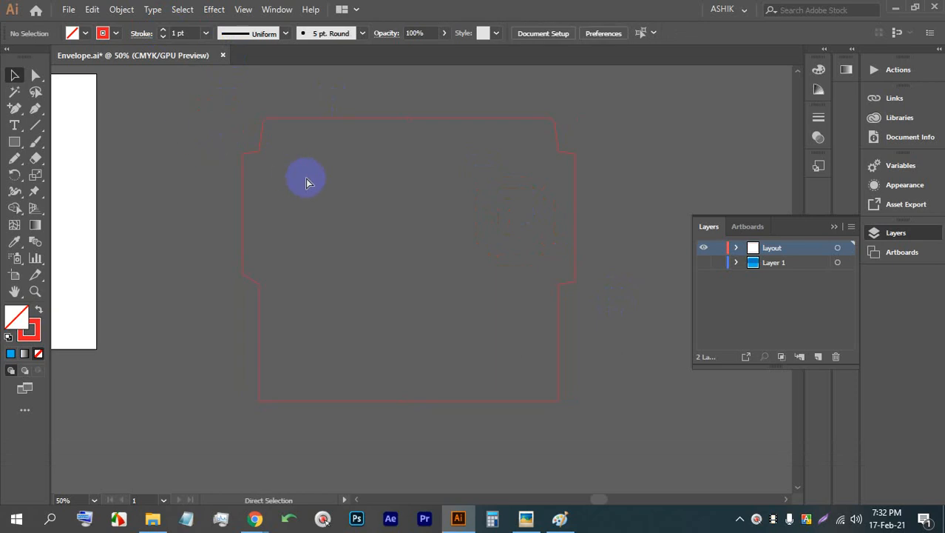
- Save the document with the finished red envelope outline
key("ctrl+s")
key("ctrl+s")
key("ctrl+s")
- Show Layer 1 again and inspect up close how the red outline follows the envelope's edges at a side flap corner
scroll(569, 164, "up", 1)
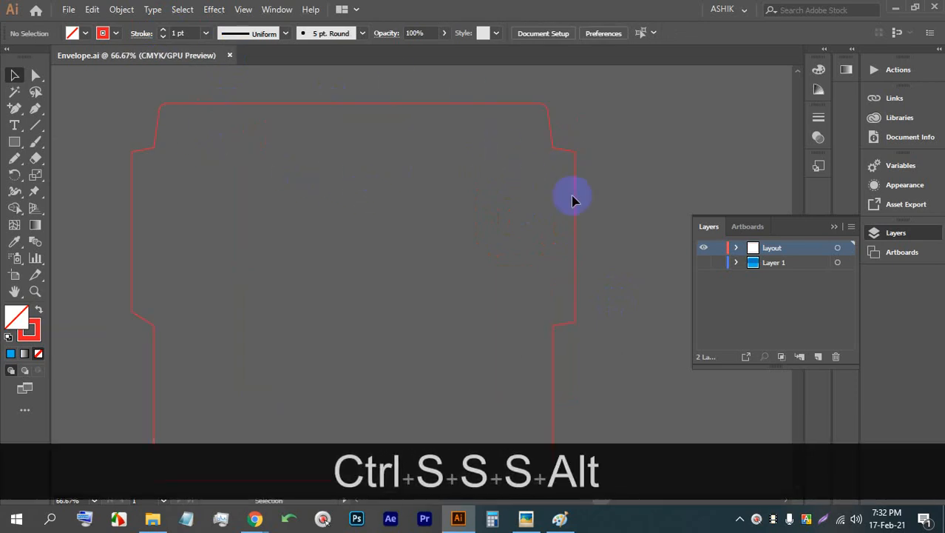
left_click(705, 263)
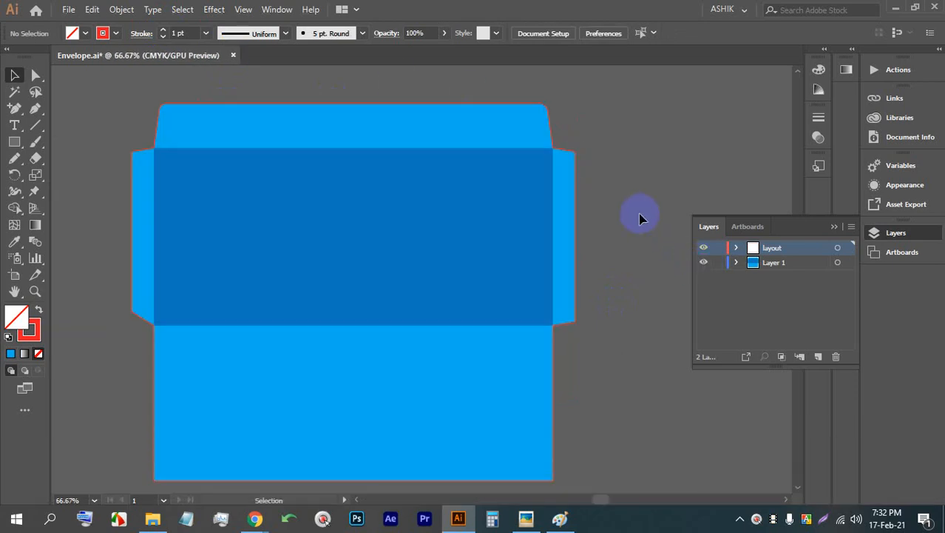
left_click(617, 176)
scroll(144, 135, "up", 4)
scroll(141, 194, "up", 2)
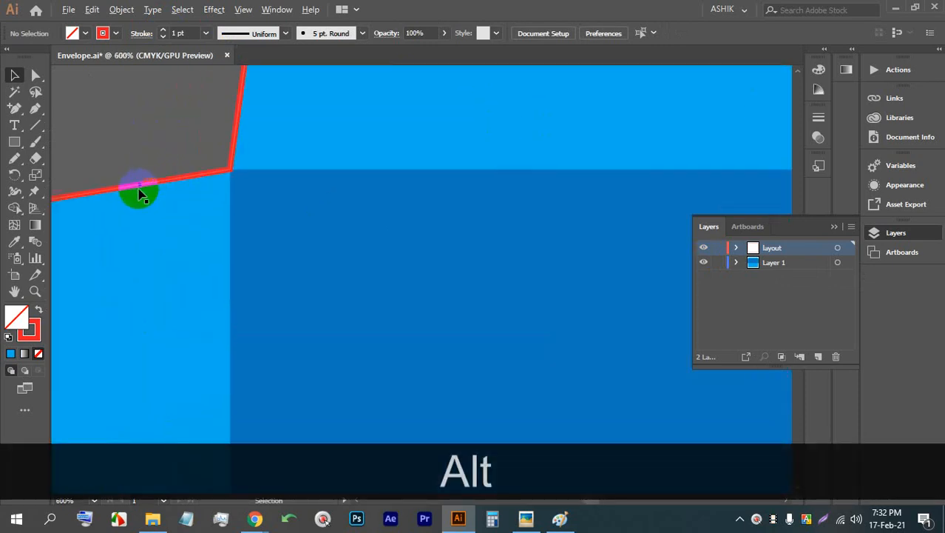
scroll(141, 193, "down", 3)
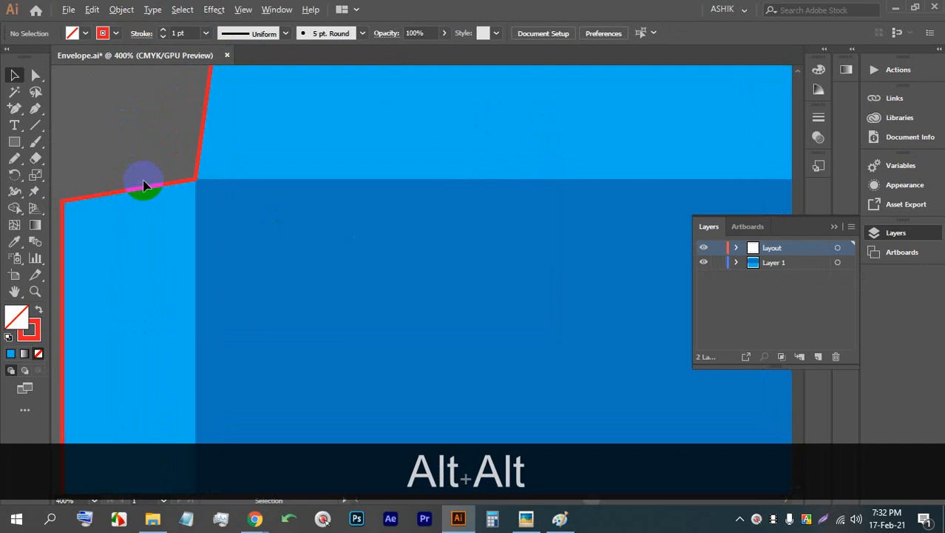
scroll(143, 186, "down", 4)
scroll(145, 194, "down", 1)
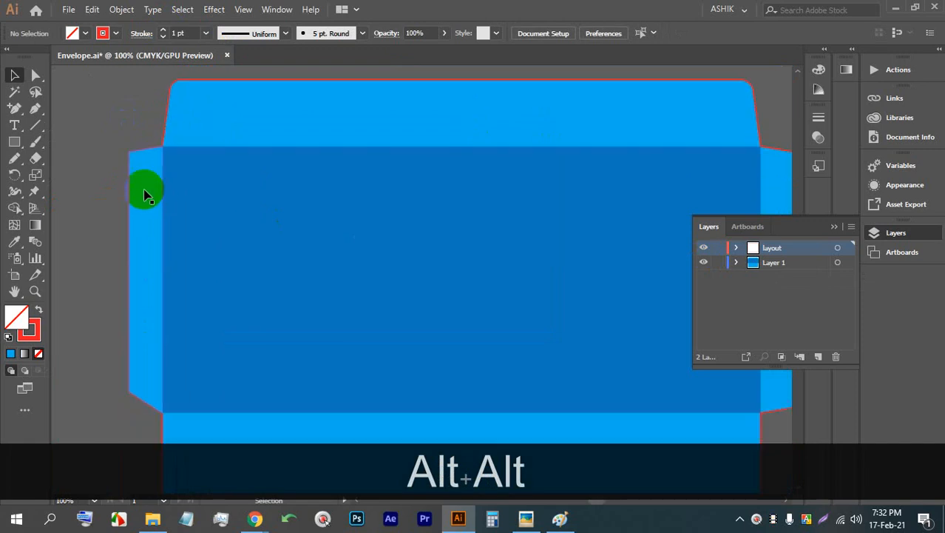
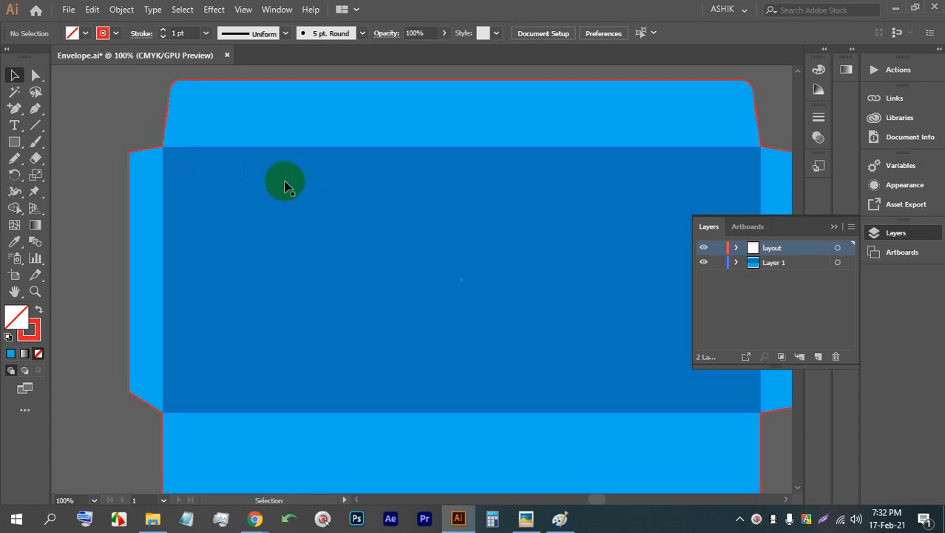
- Save the document with both layers visible and bring the whole envelope into view
key("ctrl+s")
key("ctrl+s")
key("ctrl+s")
key("ctrl+s")
scroll(205, 169, "down", 2)
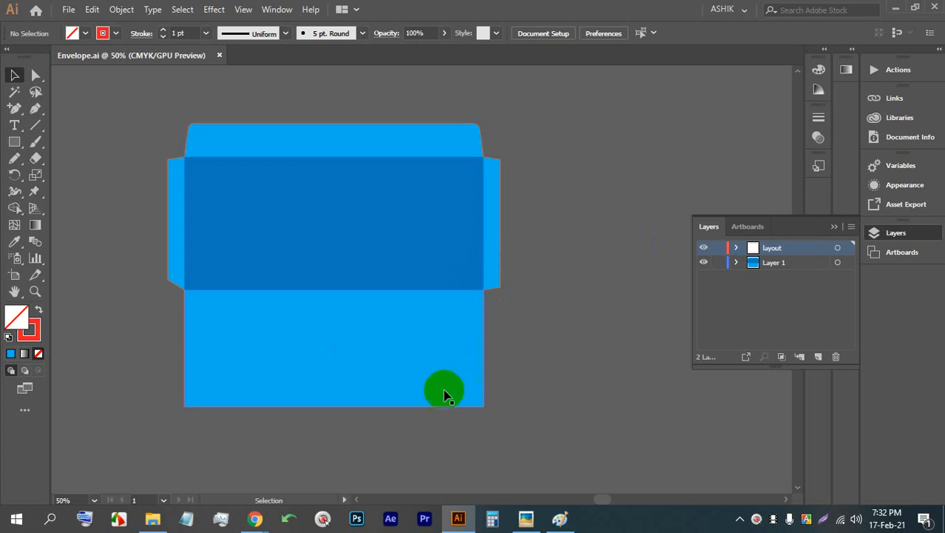
- Switch to the Google Meet call in Chrome, stop the current presentation, and present the entire screen again
mouse_move(259, 522)
left_click(181, 468)
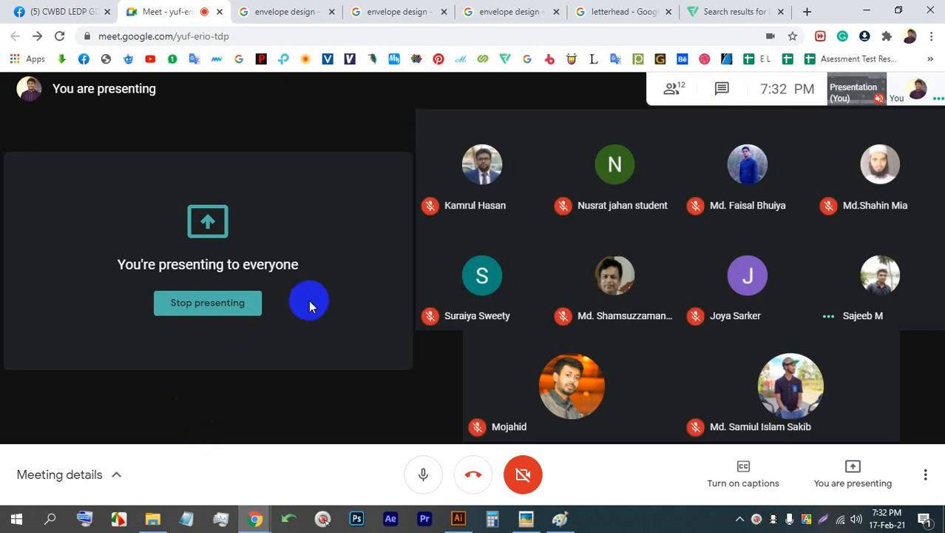
left_click(218, 309)
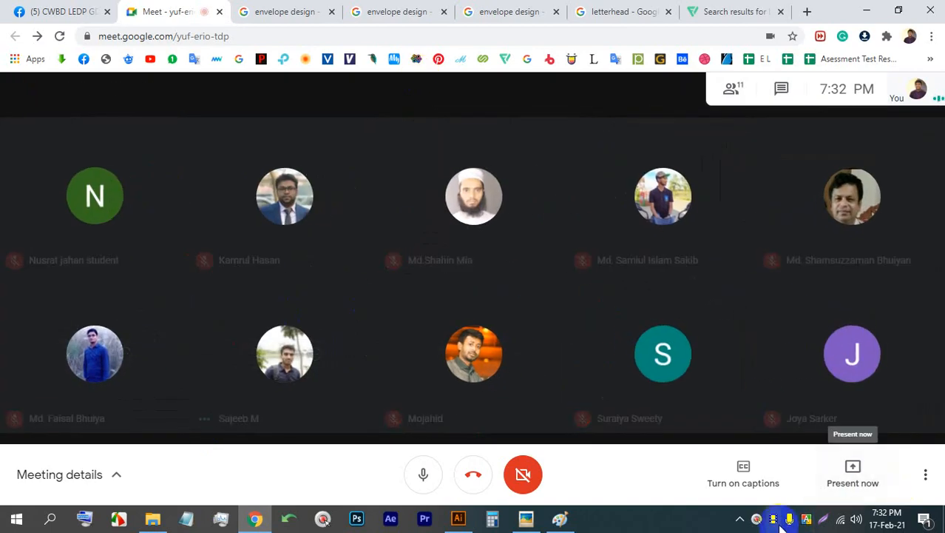
left_click(849, 470)
left_click(808, 349)
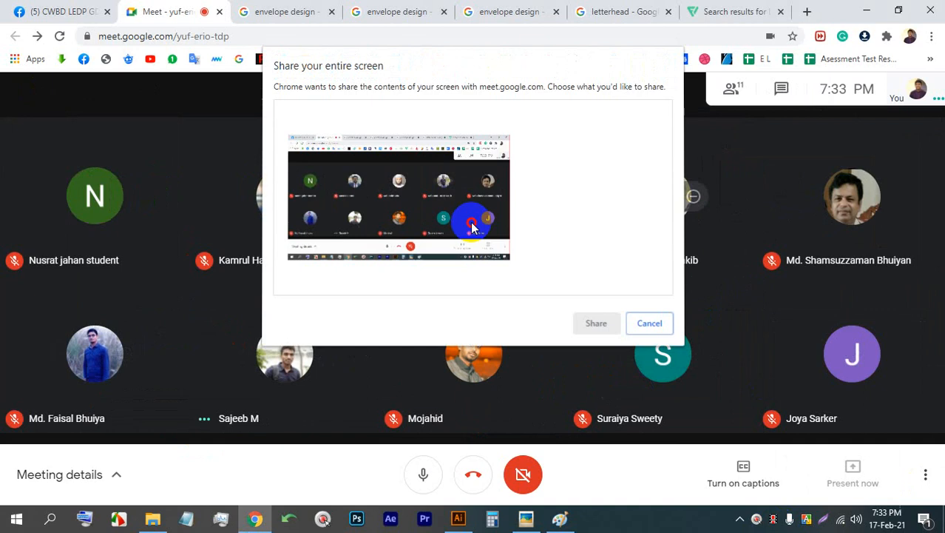
left_click(597, 323)
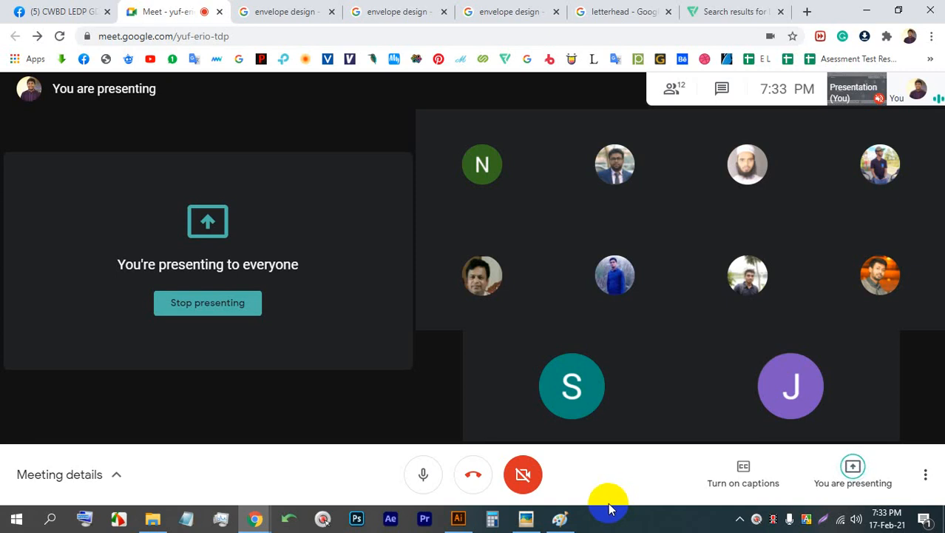
- Switch back to Illustrator and select the dark blue front panel of the envelope on Layer 1
left_click(458, 515)
key("alt")
scroll(281, 273, "up", 1)
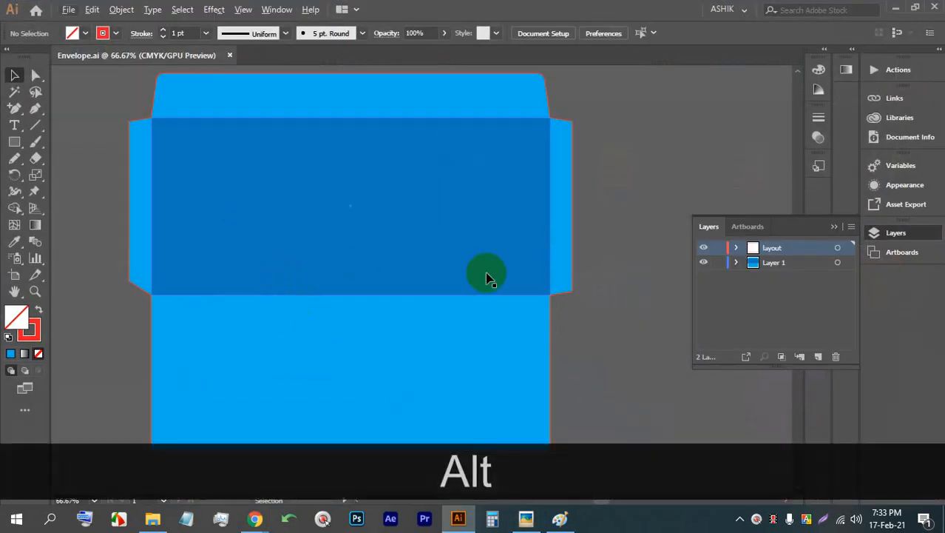
left_click(409, 250)
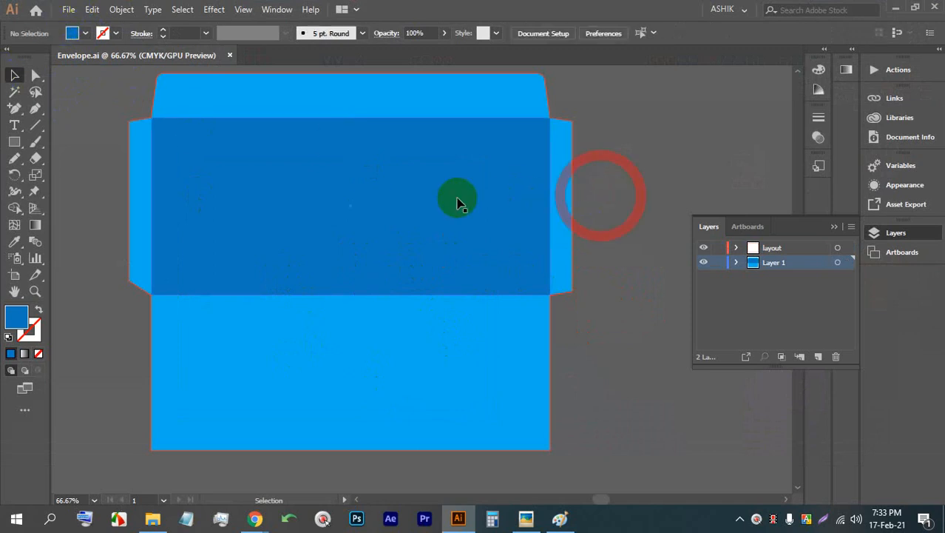
- Apply a linear gradient to the front panel and set its end stop to RGB light blue #15b3ff at 96.37% location
left_click(24, 354)
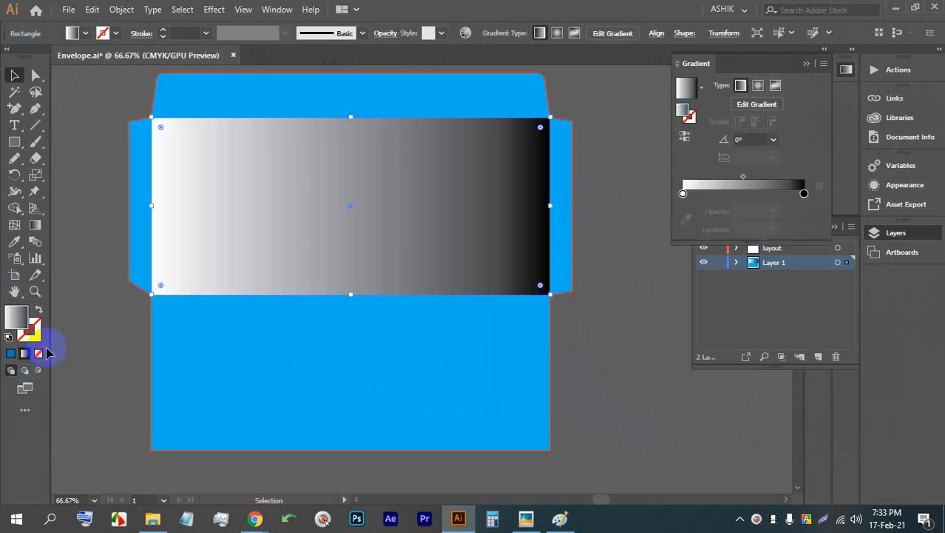
double_click(800, 194)
mouse_move(800, 194)
left_mouse_down()
mouse_move(803, 218)
mouse_move(799, 205)
left_mouse_up()
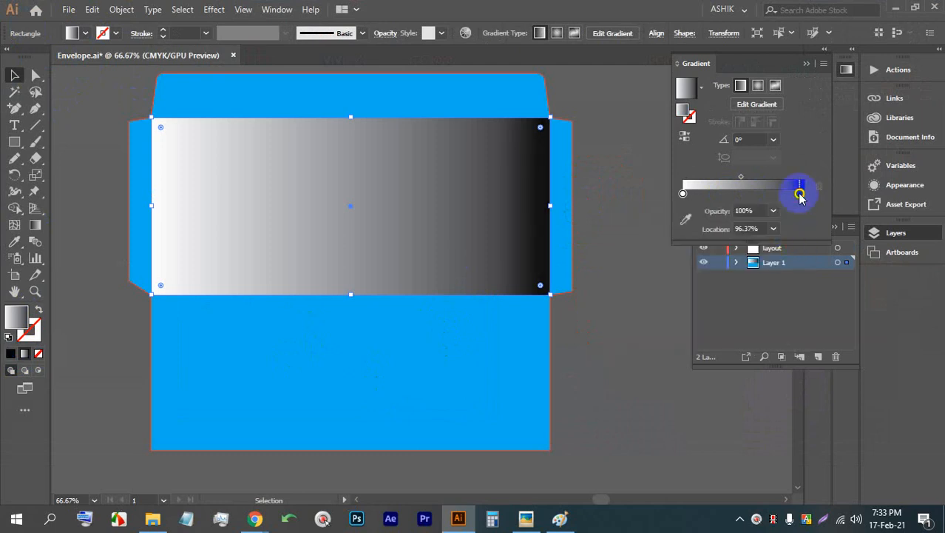
double_click(800, 194)
left_click(800, 207)
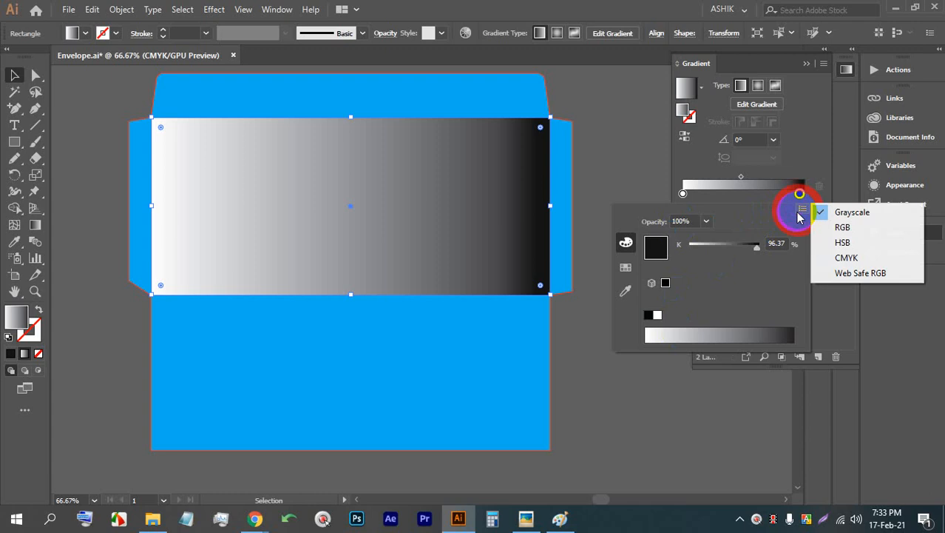
left_click(842, 225)
left_click(738, 331)
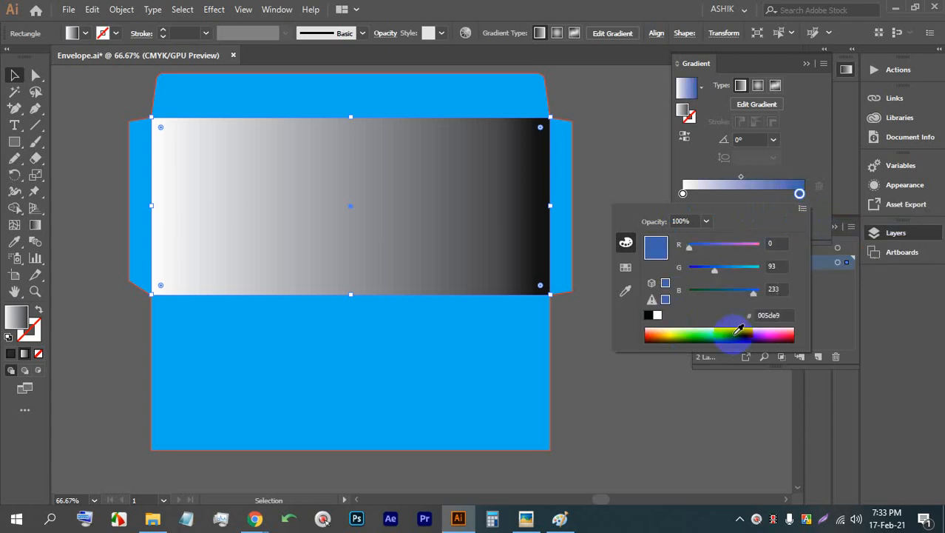
left_click(732, 329)
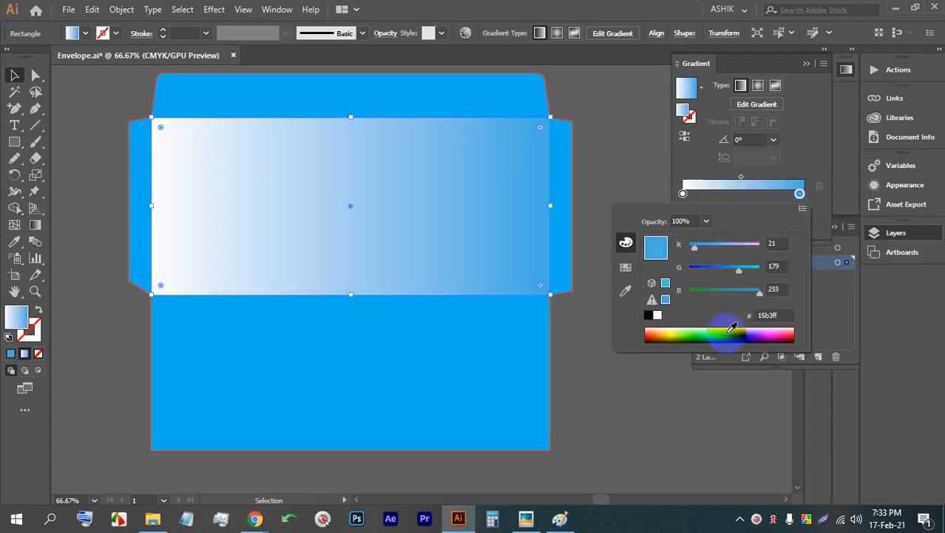
left_click(7, 74)
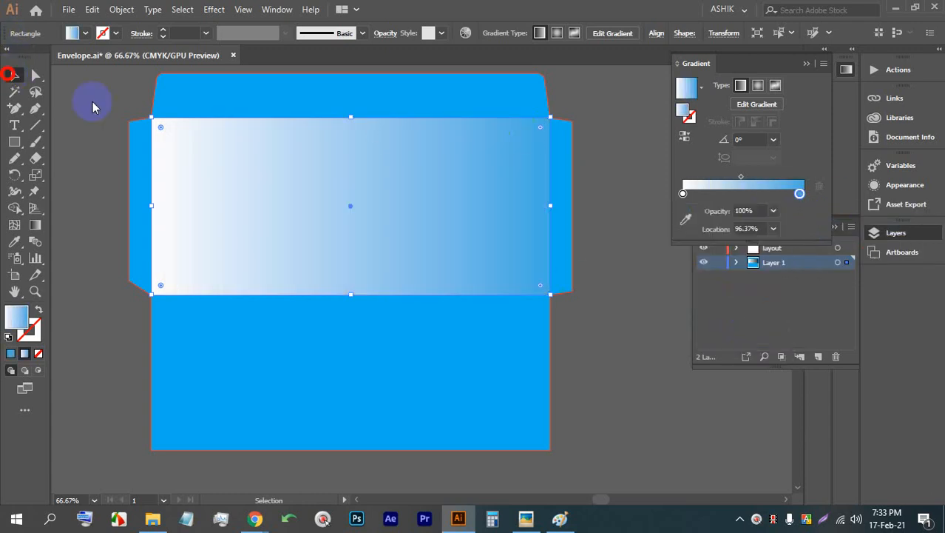
left_click(623, 154)
- Redirect the front panel's gradient diagonally with the Gradient tool, at an angle of about -154.9°
left_click(342, 200)
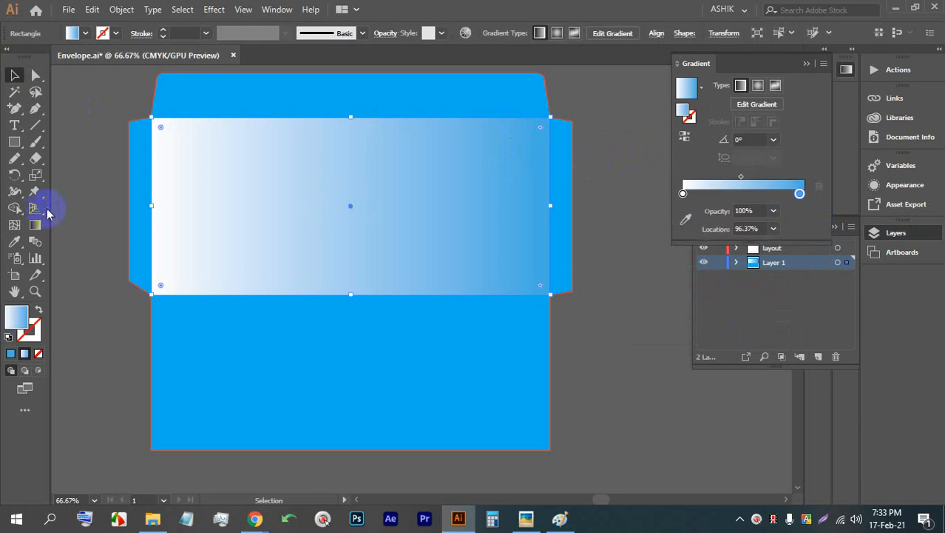
left_click(36, 225)
mouse_move(480, 138)
left_mouse_down()
mouse_move(102, 286)
mouse_move(109, 279)
mouse_move(67, 332)
left_mouse_up()
left_click(17, 76)
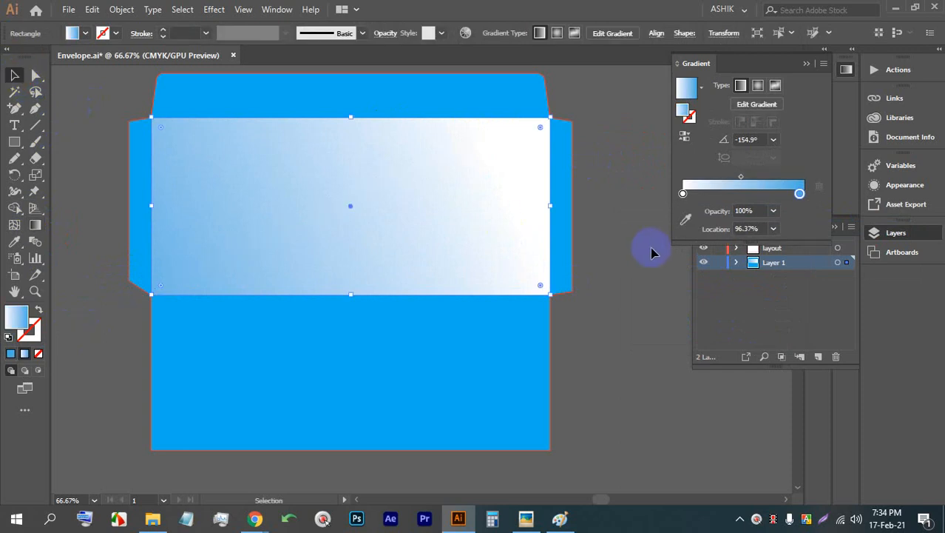
left_click(627, 239)
- Fill the large blue panel below the front panel with white
left_click(496, 393)
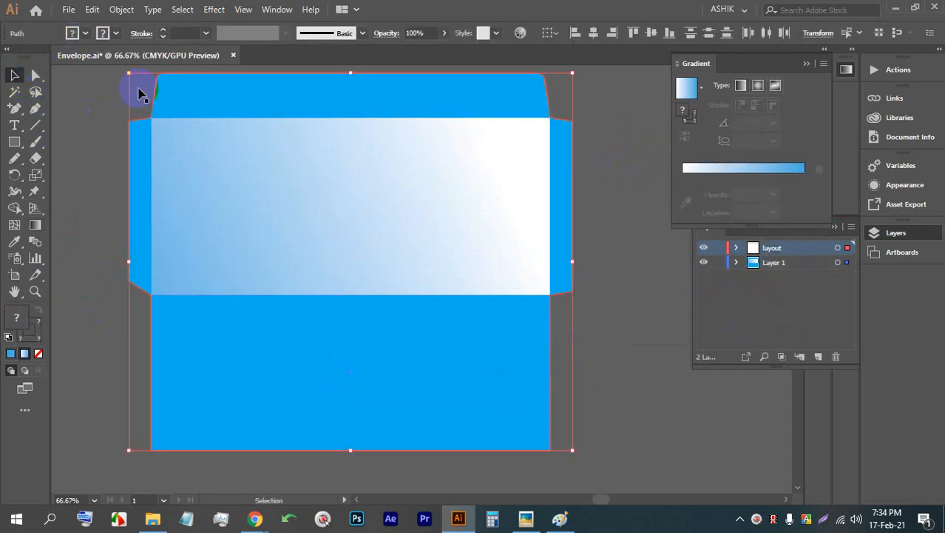
left_click(611, 366)
left_click(460, 391)
left_click(85, 32)
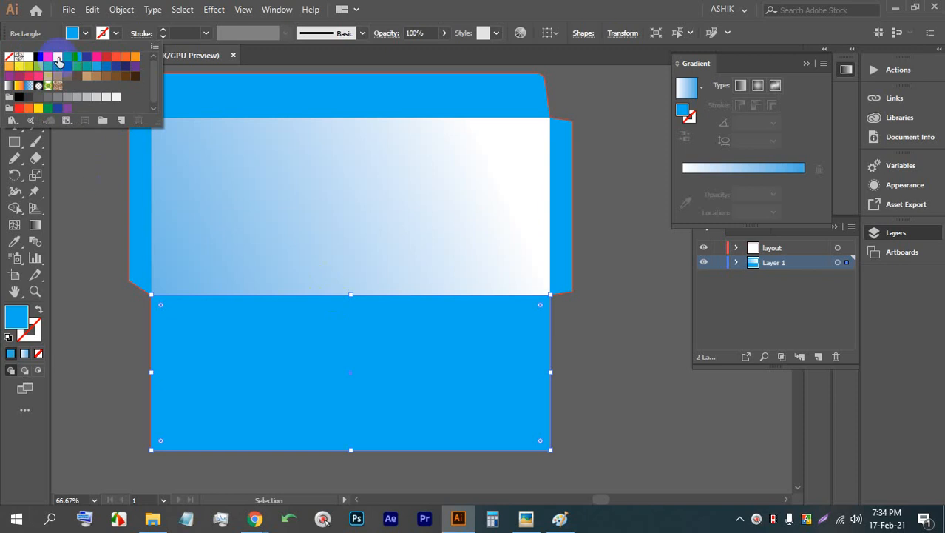
left_click(26, 56)
left_click(603, 352)
left_click(603, 352)
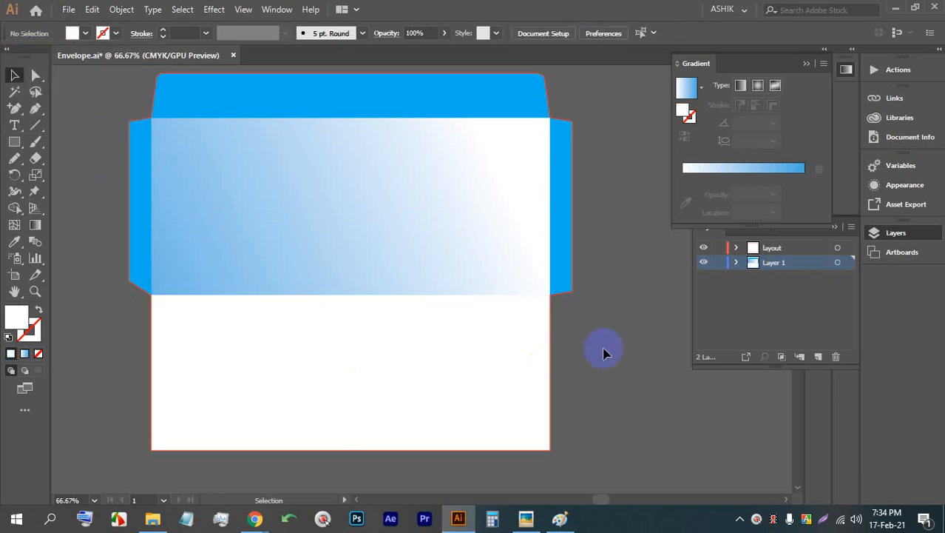
- Set the fill of the panel below the front panel to pale blue #d3e3f2 and save the document
left_click(491, 373)
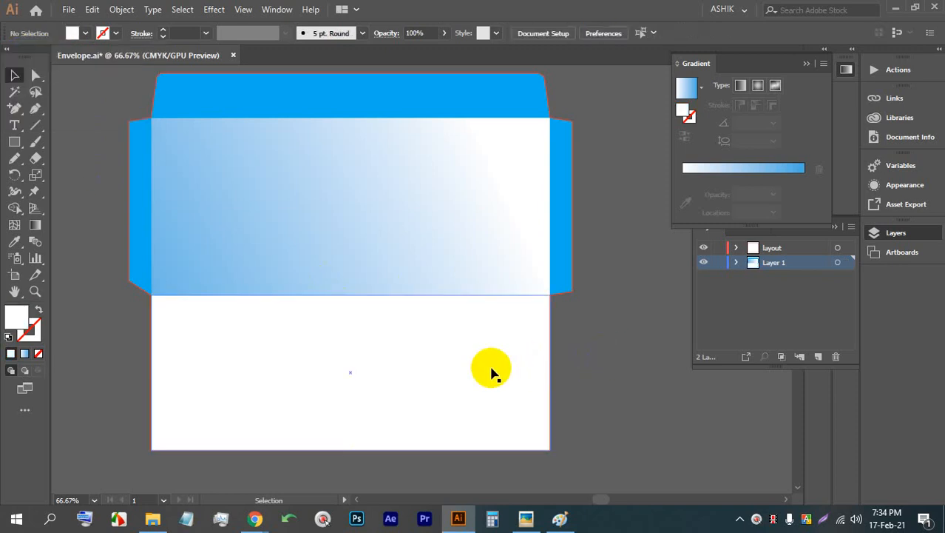
left_click(491, 370)
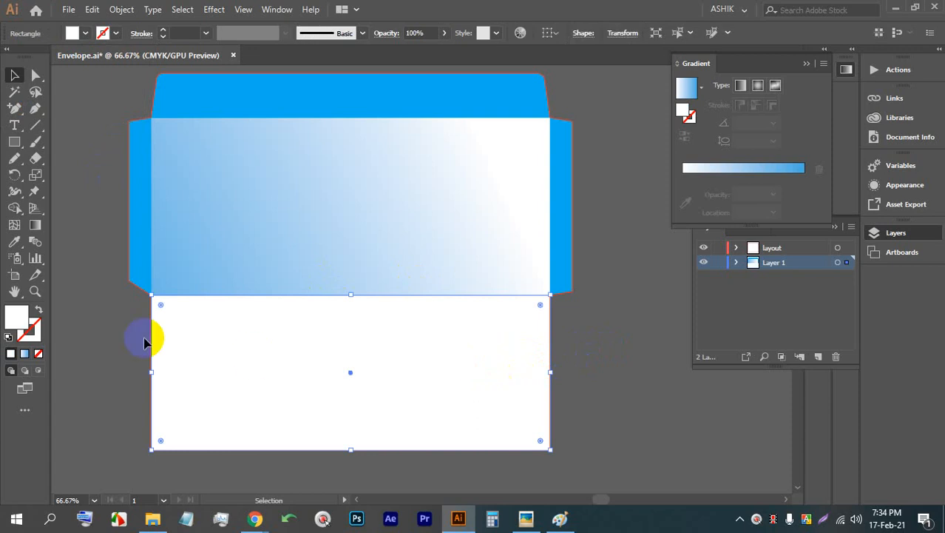
double_click(10, 320)
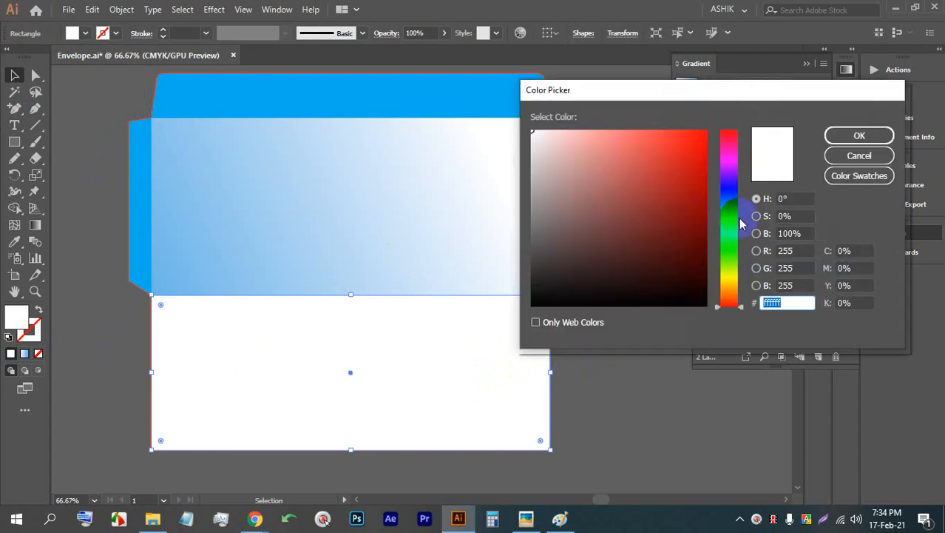
left_click(729, 204)
left_click(553, 140)
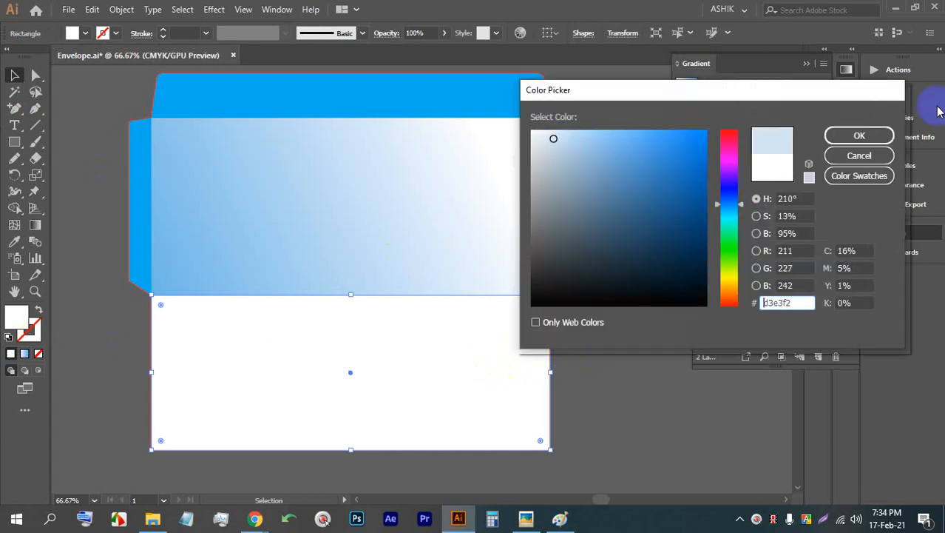
left_click(860, 136)
left_click(581, 374)
key("ctrl+alt+s")
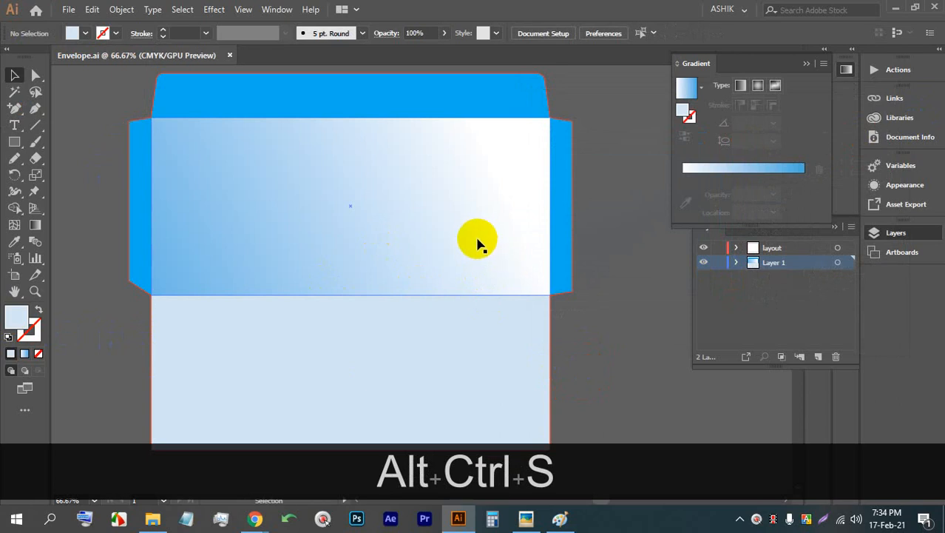
- Offset the gradient front panel's path by -0.3 in with preview on, and delete the resulting inset rectangle
scroll(460, 181, "up", 1)
left_click_drag(593, 305, 546, 307)
scroll(559, 290, "down", 1)
left_click(429, 213)
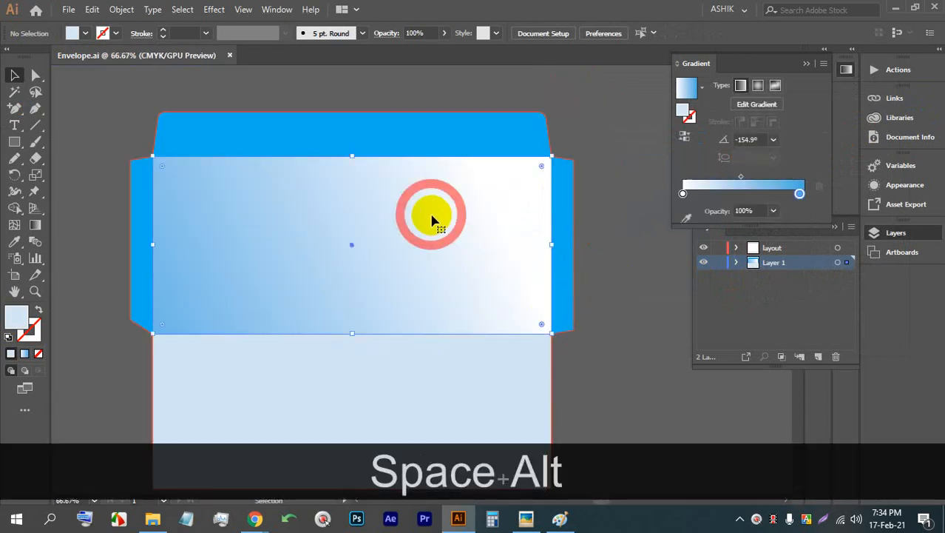
left_click(93, 8)
mouse_move(121, 9)
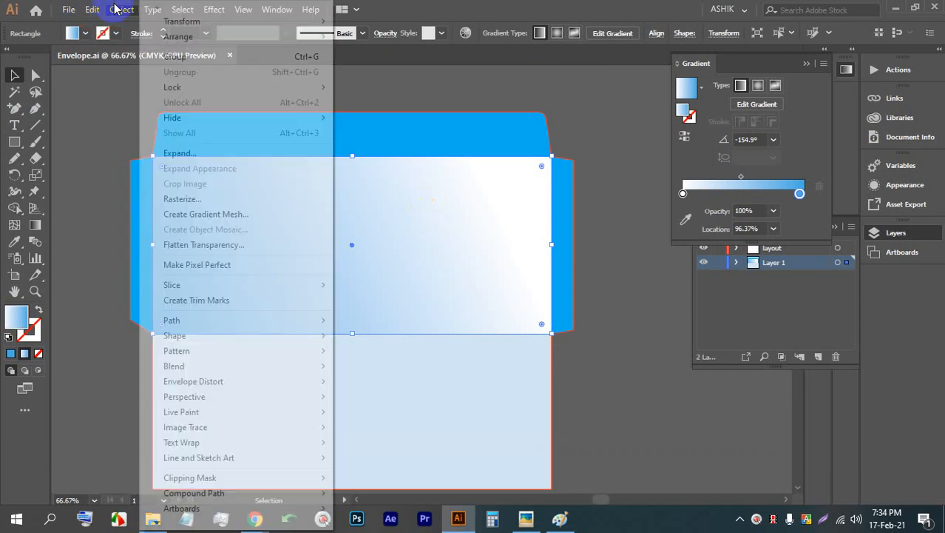
left_click(196, 316)
left_click(399, 371)
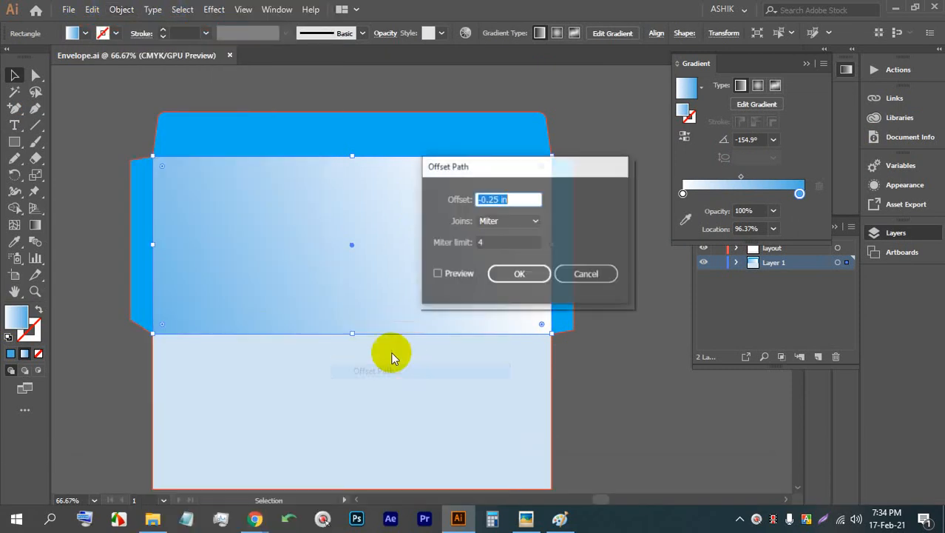
left_click(437, 273)
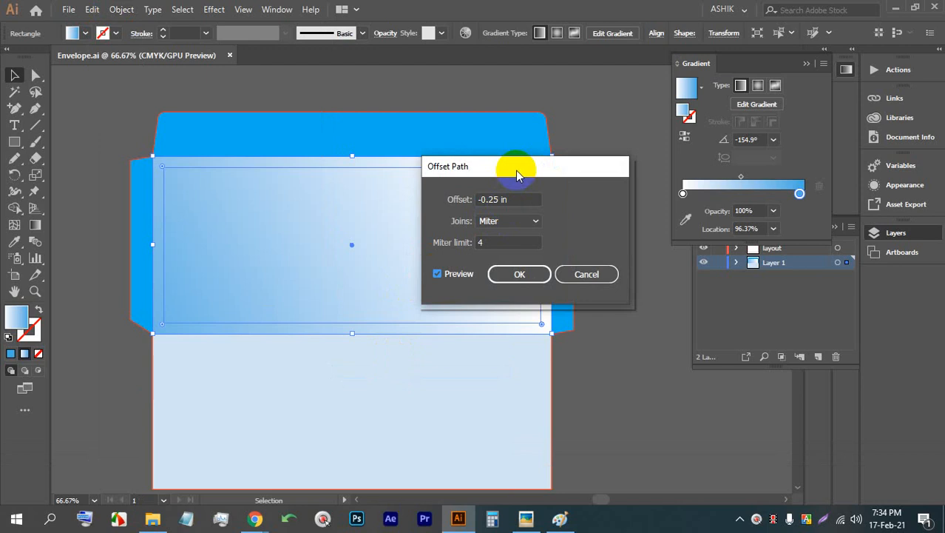
left_click(509, 199)
key("Up")
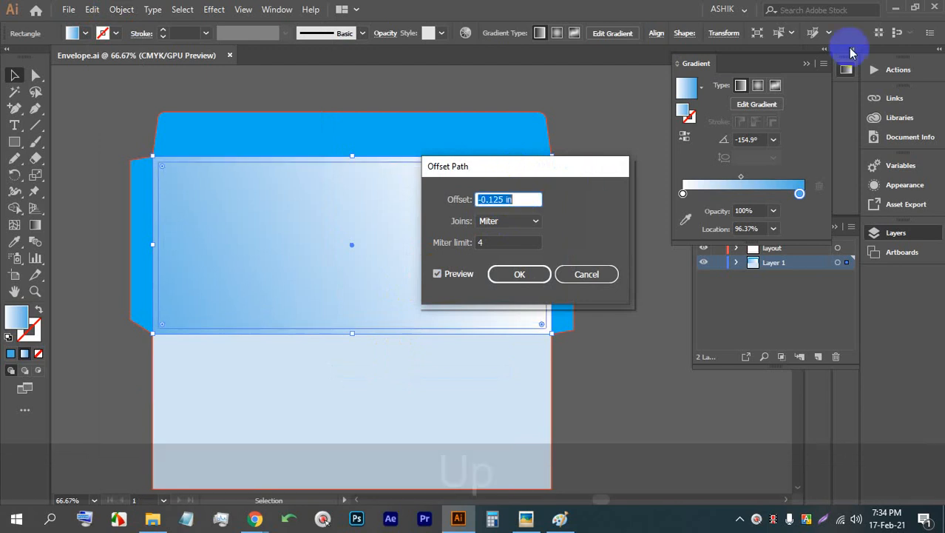
key("Left")
key("Left")
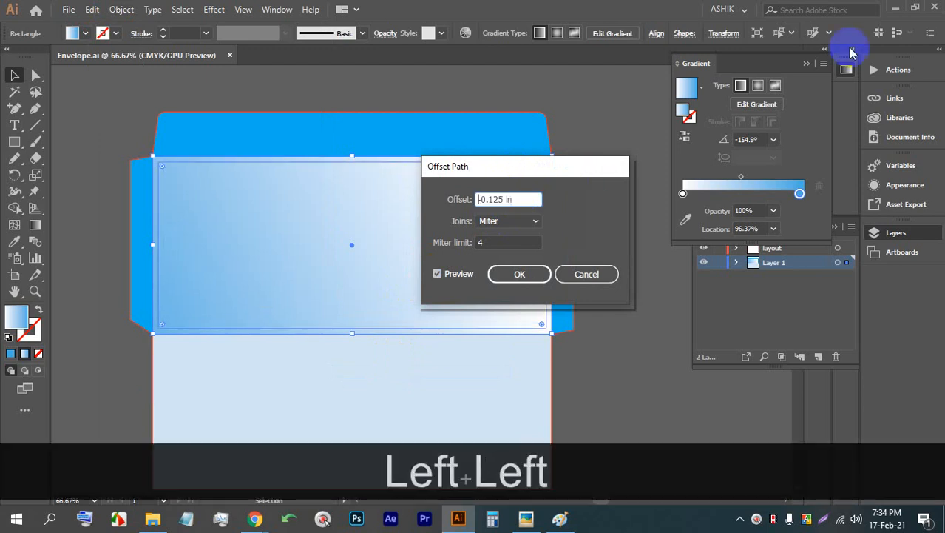
key("Right")
key("Right")
key("Right")
key("Right")
key("Right")
key("Right")
key("BackSpace")
key("BackSpace")
key("BackSpace")
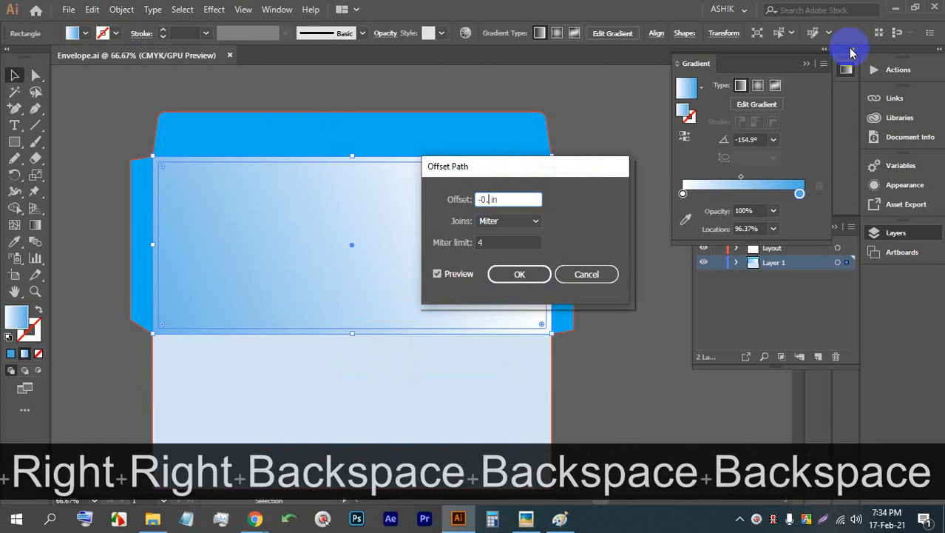
type("3")
key("Return")
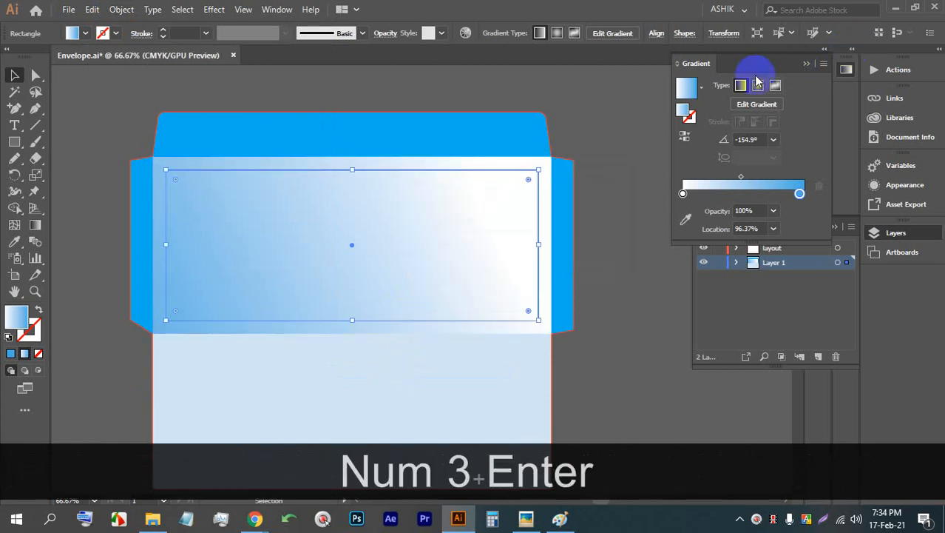
key("ctrl")
key("BackSpace")
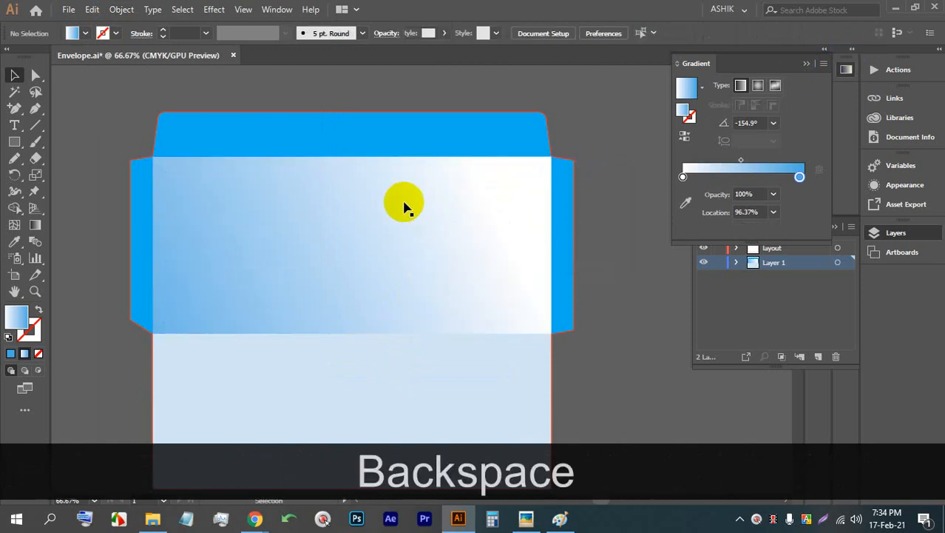
- Create an inset copy of the gradient front panel with Offset Path at -0.3 in, mitered joins and preview on
left_click(361, 191)
left_click(121, 9)
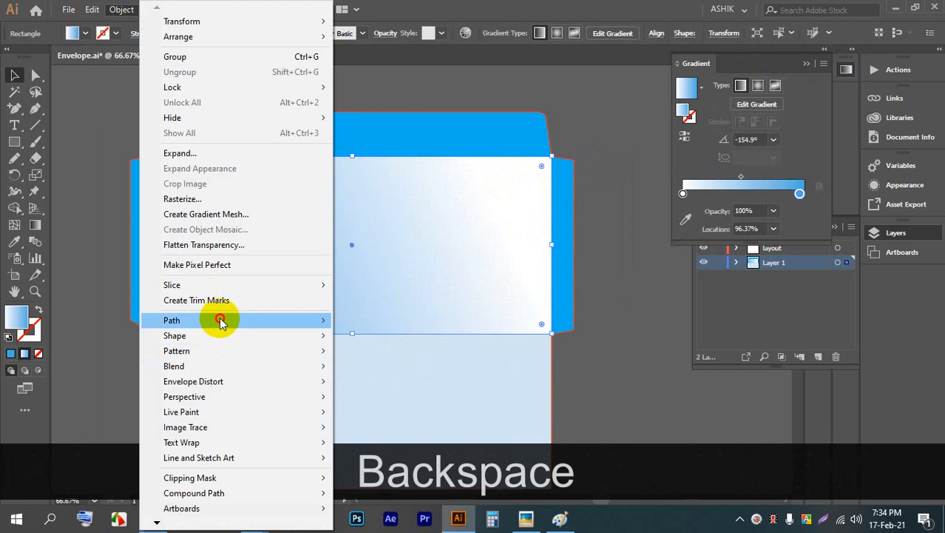
mouse_move(219, 320)
left_click(390, 364)
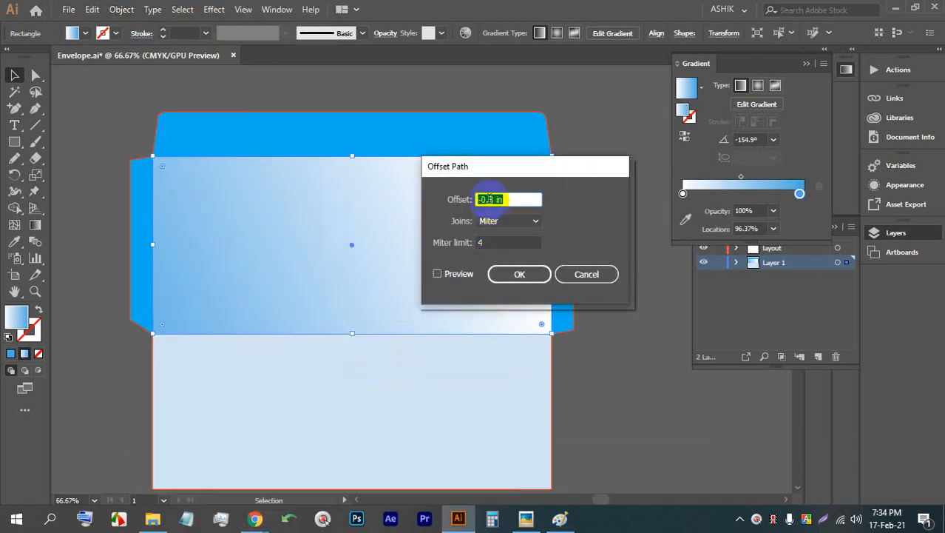
left_click(458, 274)
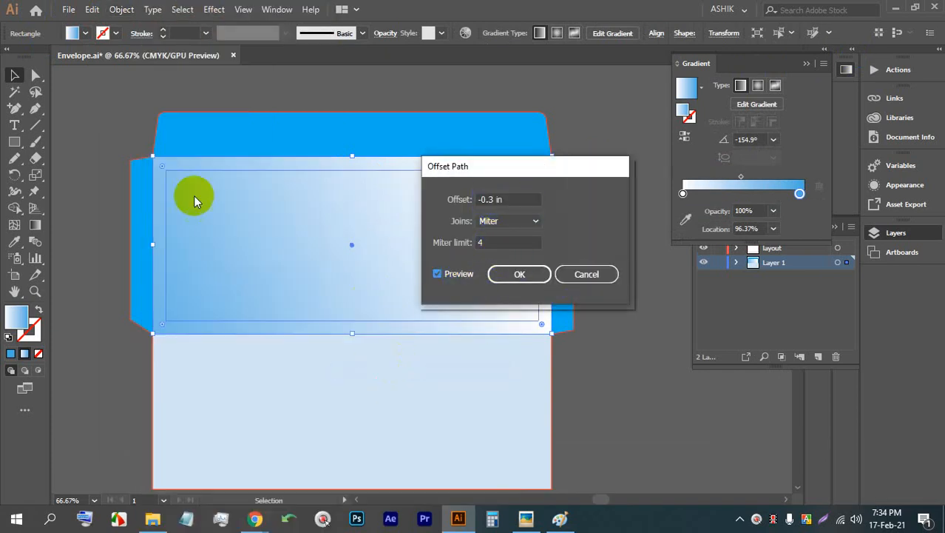
left_click(518, 275)
left_click(593, 271)
- Convert the inset rectangle on the front panel into guides and save the document
right_click(453, 238)
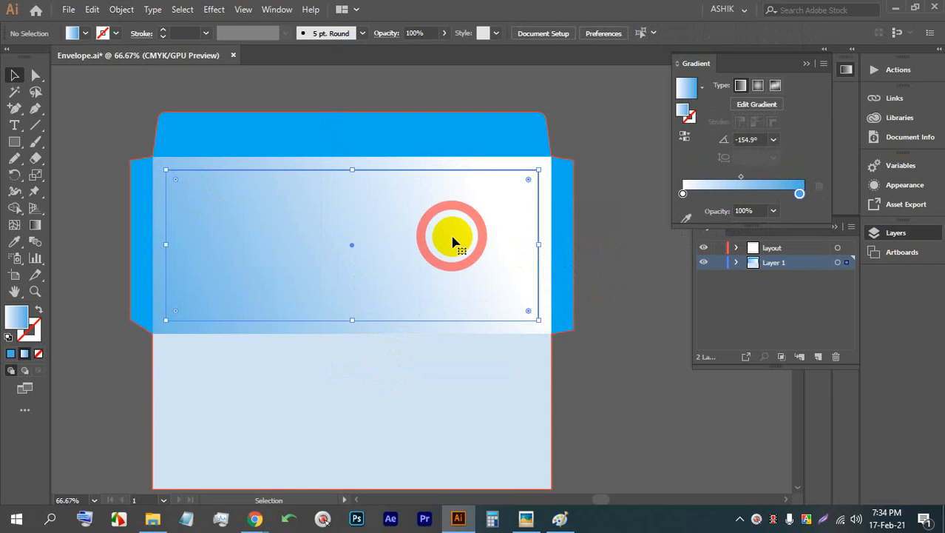
left_click(488, 399)
left_click(592, 332)
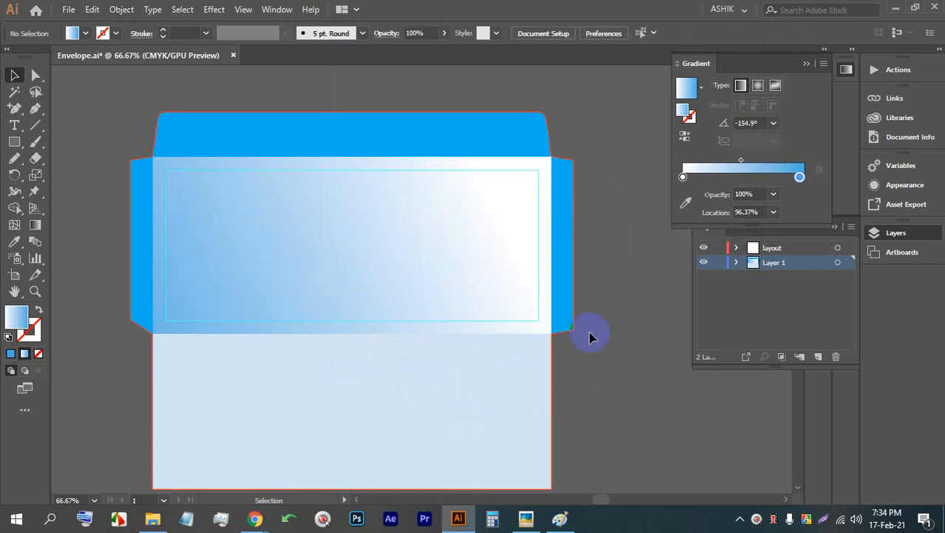
key("ctrl+s")
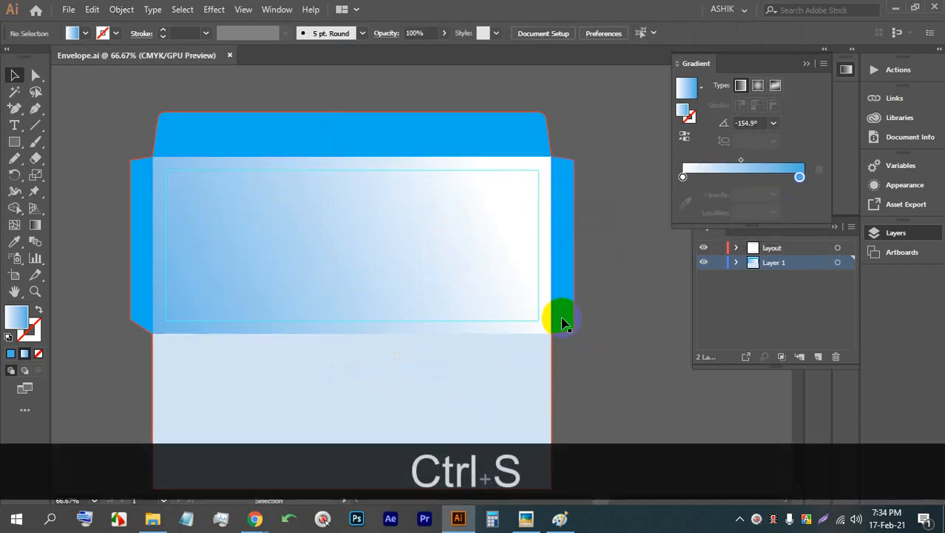
- Draw a full-width rectangle along the bottom edge of the gradient front panel and fill it with solid bright blue
scroll(444, 320, "down", 1)
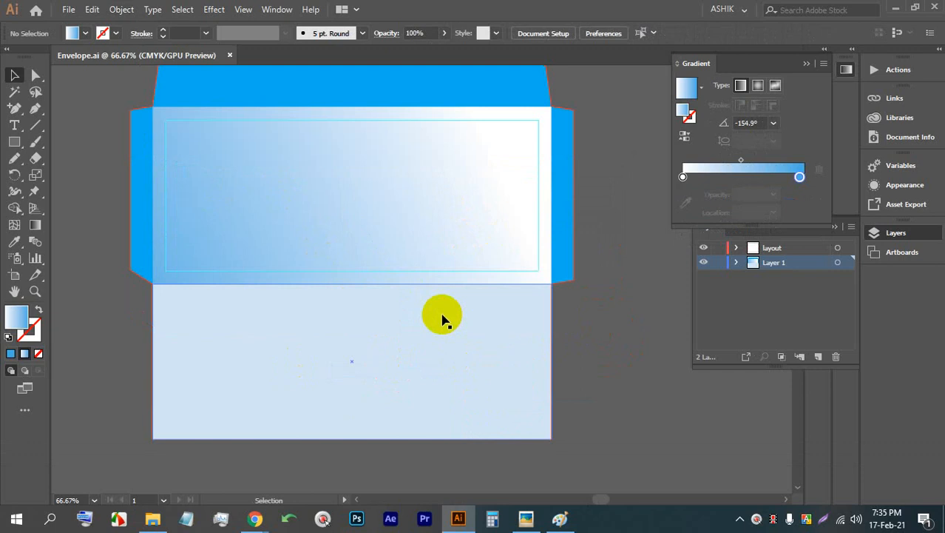
scroll(401, 285, "up", 1, "alt")
scroll(411, 292, "down", 1, "alt")
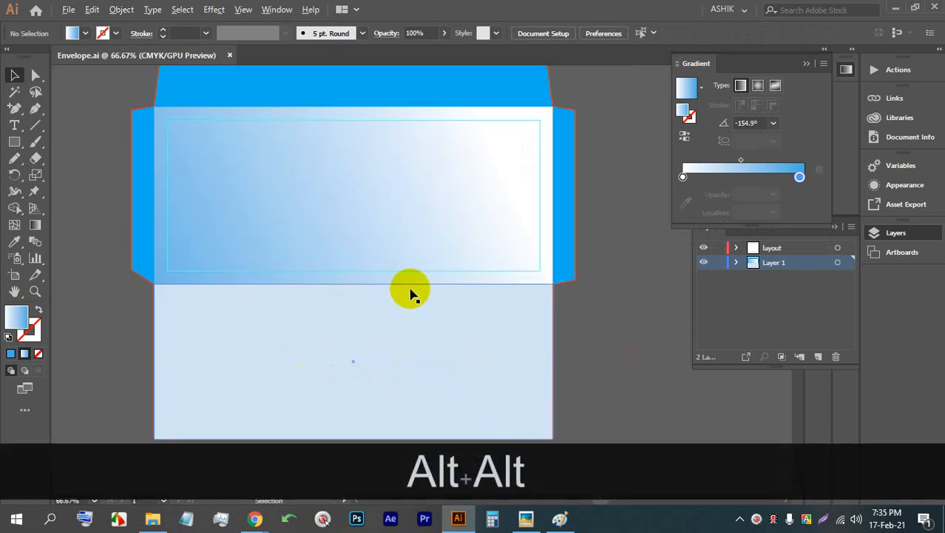
left_click_drag(19, 142, 83, 141)
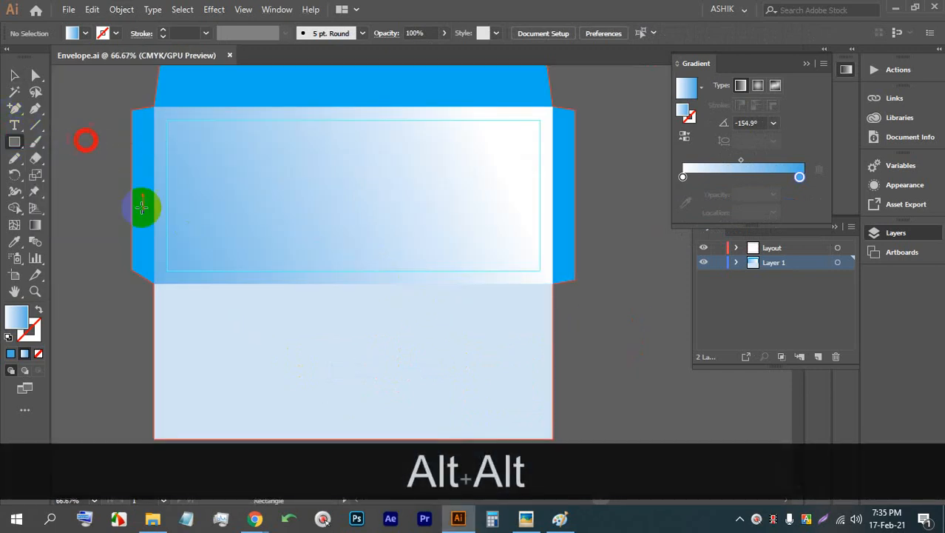
left_click_drag(155, 237, 551, 282)
left_click(85, 32)
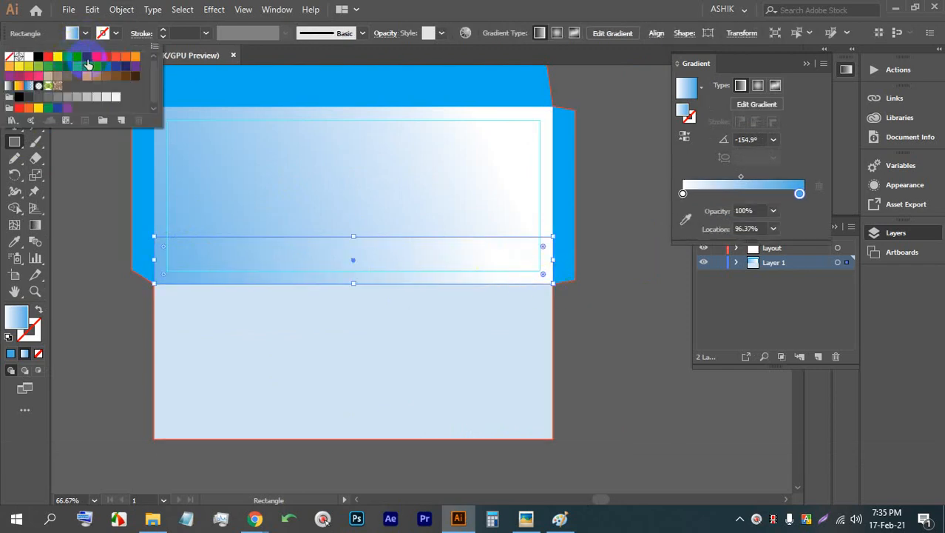
left_click(79, 57)
left_click(13, 75)
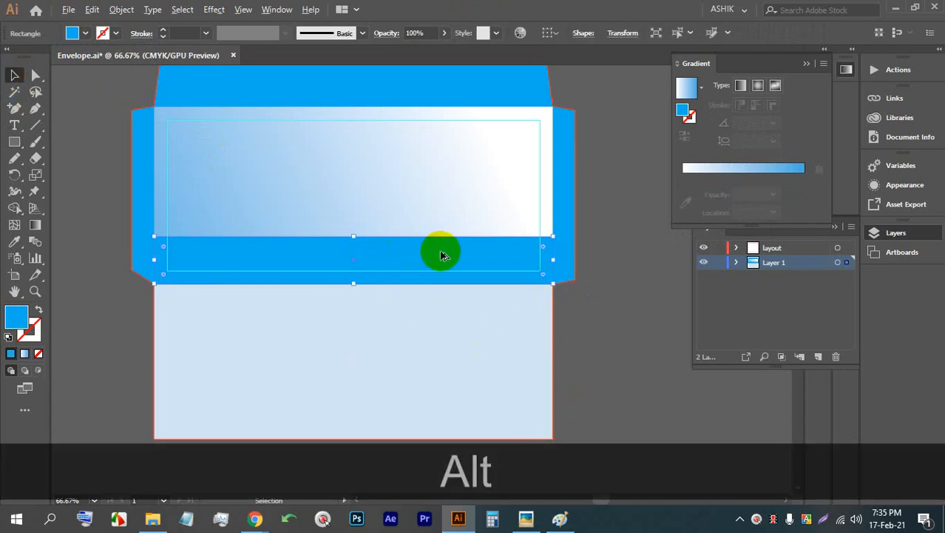
- Duplicate the blue bottom strip and rotate the copy into a diagonal band crossing the middle of the strip
left_click_drag(437, 252, 446, 227)
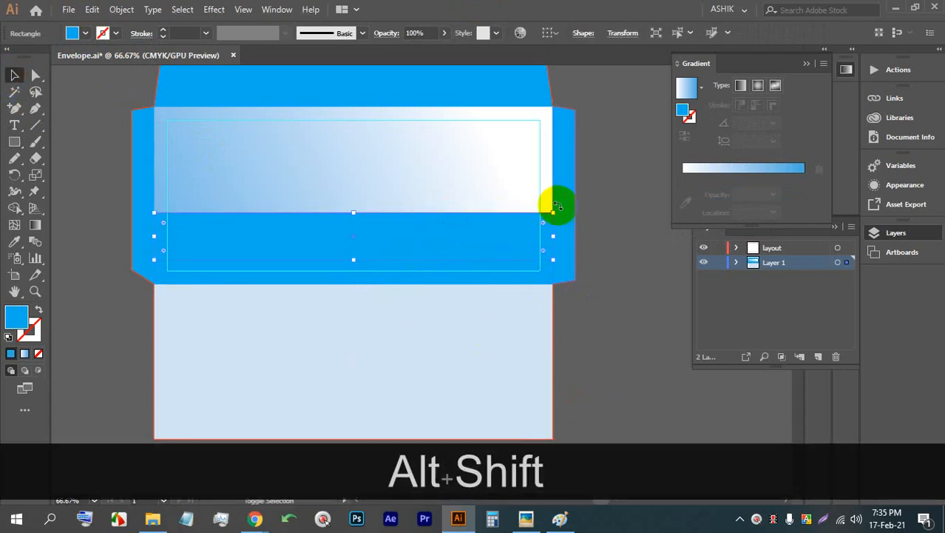
left_click_drag(559, 207, 484, 141)
left_click_drag(369, 254, 429, 275)
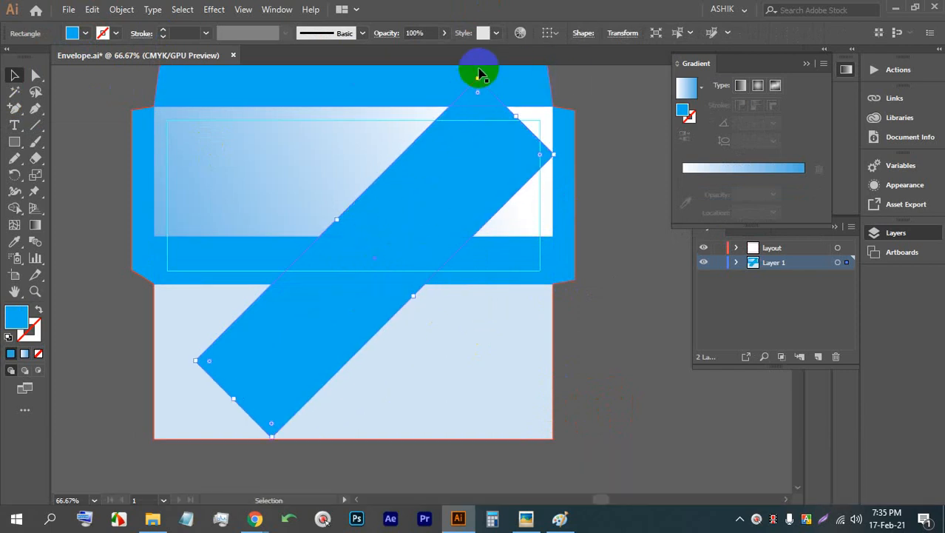
- Rotate the diagonal band to a steeper angle and widen it evenly about its centre
left_click_drag(479, 75, 388, 255)
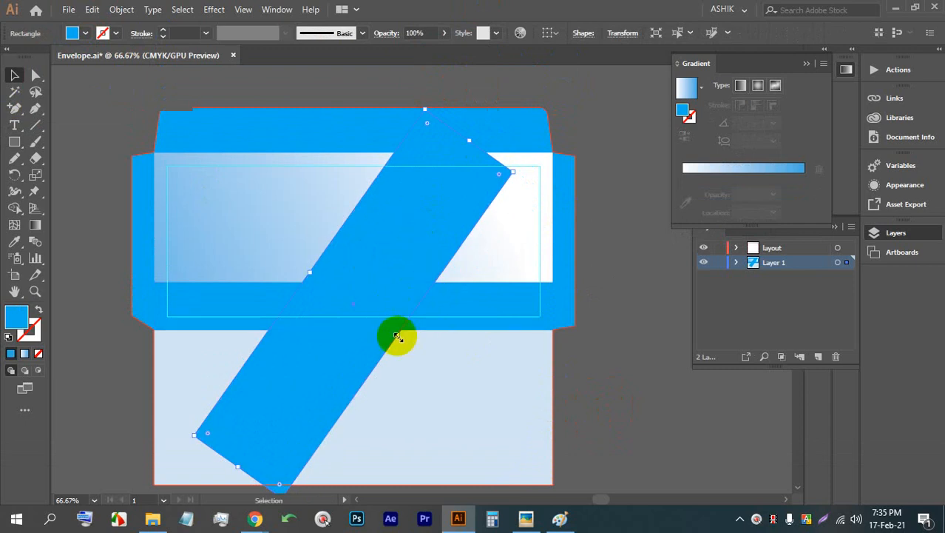
mouse_move(397, 336)
left_mouse_down()
mouse_move(428, 344)
mouse_move(397, 302)
mouse_move(411, 345)
left_mouse_up()
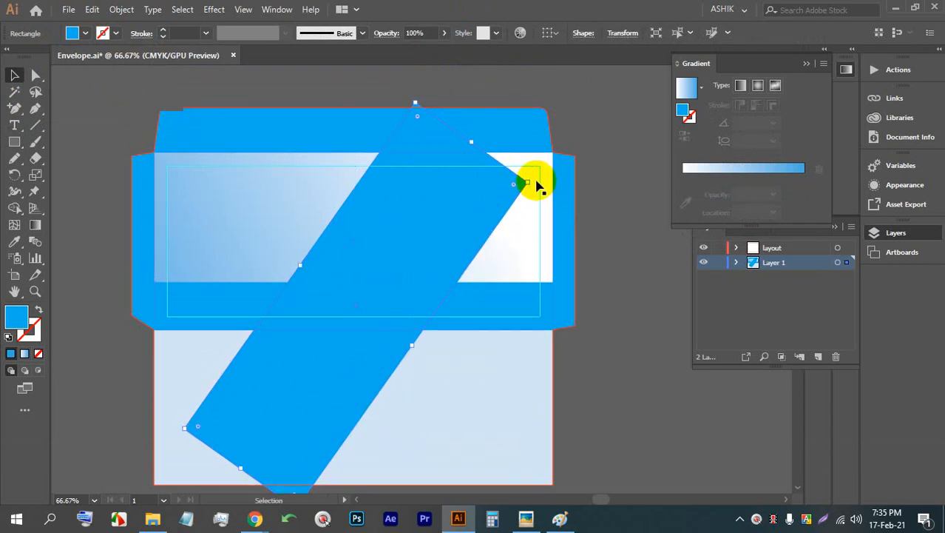
left_click_drag(532, 181, 536, 163)
scroll(392, 227, "down", 2)
left_click(516, 284)
- Use the Shape Builder to remove the diagonal band and its overlap from the blue bottom strip, leaving two slanted end pieces
scroll(404, 257, "up", 3)
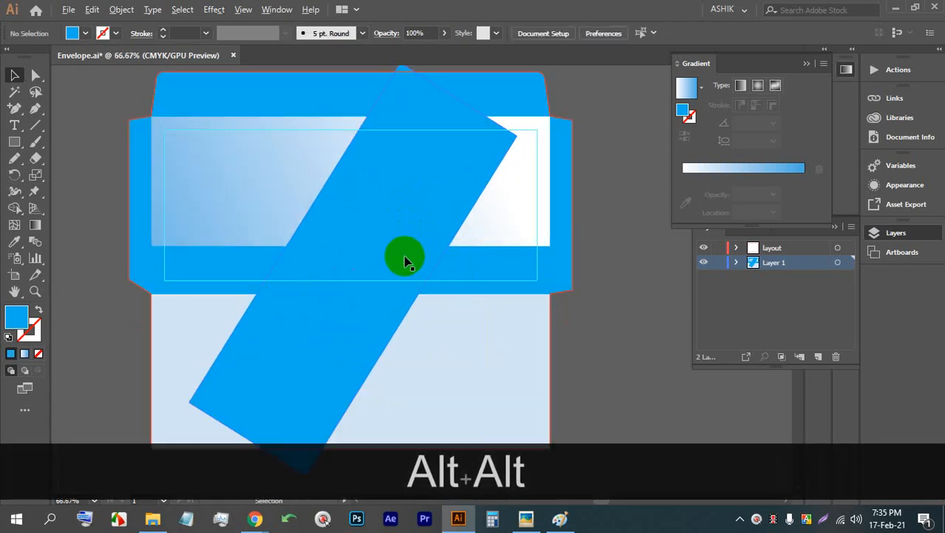
scroll(372, 219, "down", 2)
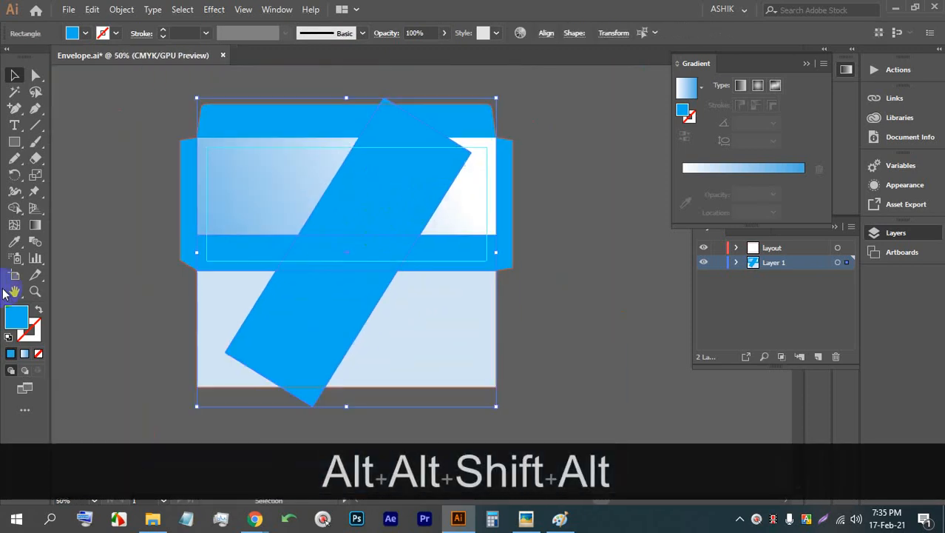
left_click(14, 209)
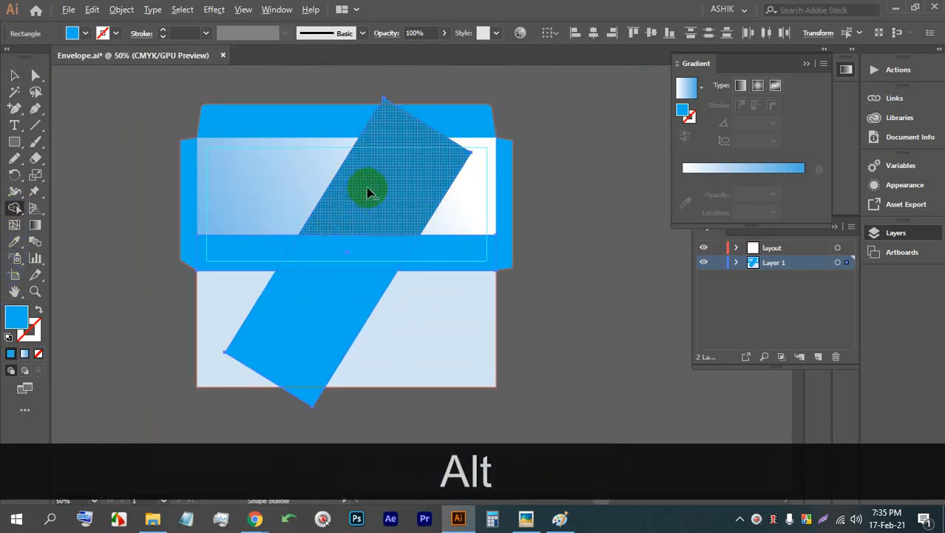
mouse_move(369, 190)
left_mouse_down()
mouse_move(340, 262)
mouse_move(299, 329)
left_mouse_up()
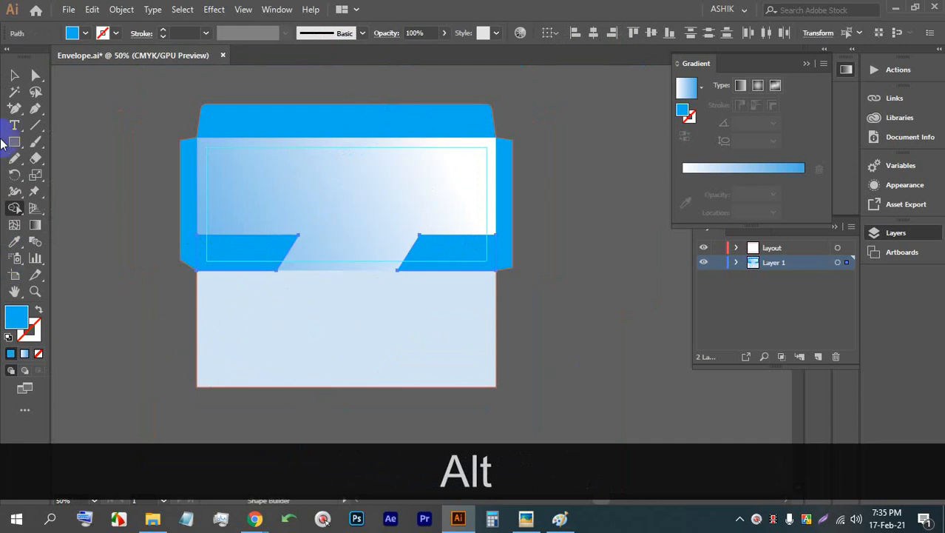
left_click(12, 75)
left_click(610, 359)
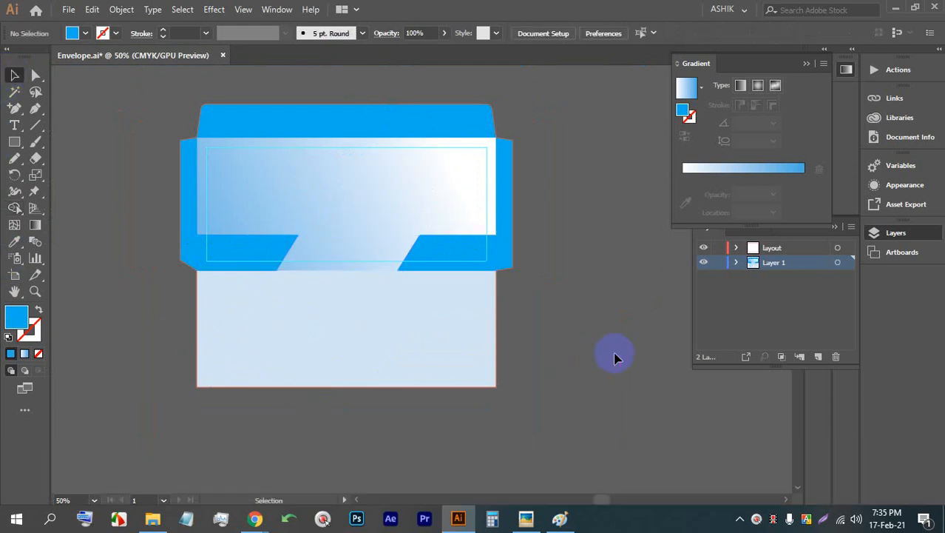
scroll(339, 205, "up", 2)
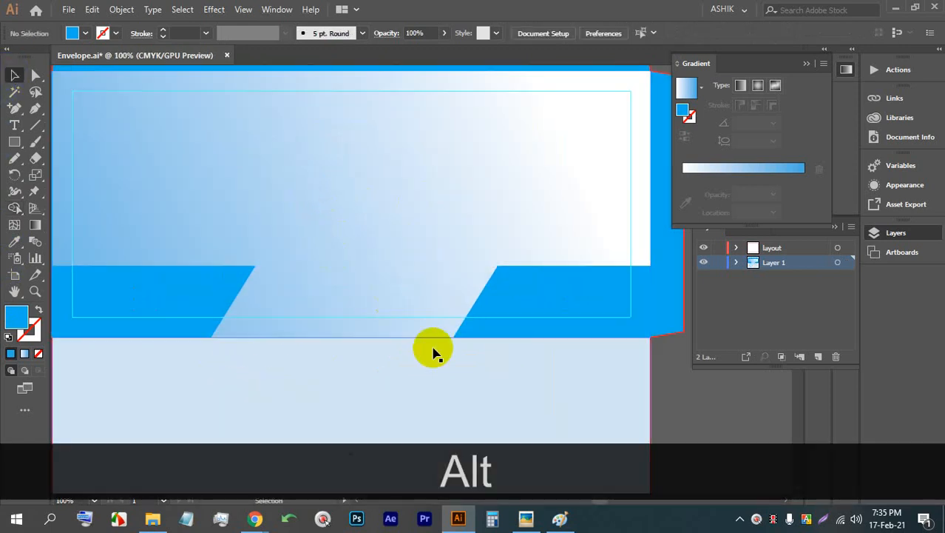
- Switch to the browser's Flaticon page and copy a screen capture of the black locator pin icon
scroll(323, 271, "up", 1)
scroll(302, 290, "down", 2)
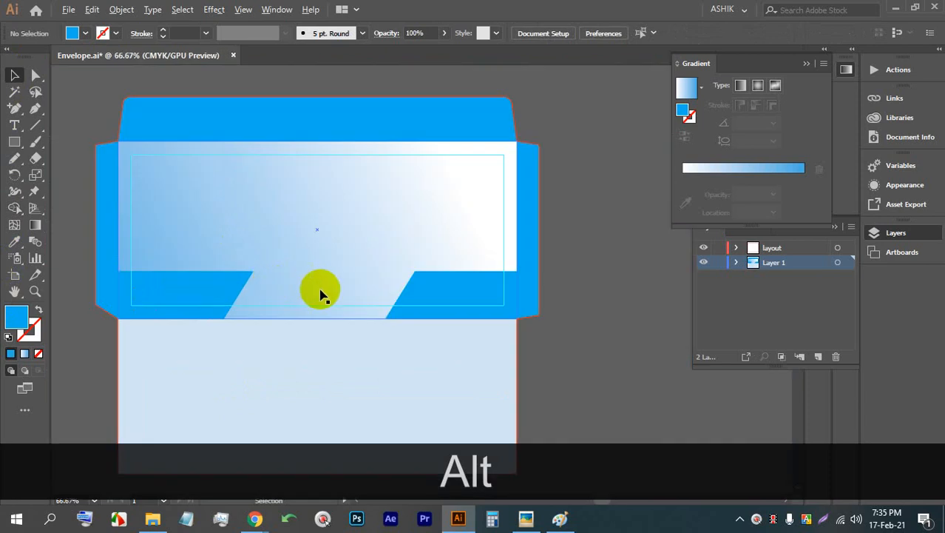
scroll(324, 291, "up", 1)
left_click(492, 518)
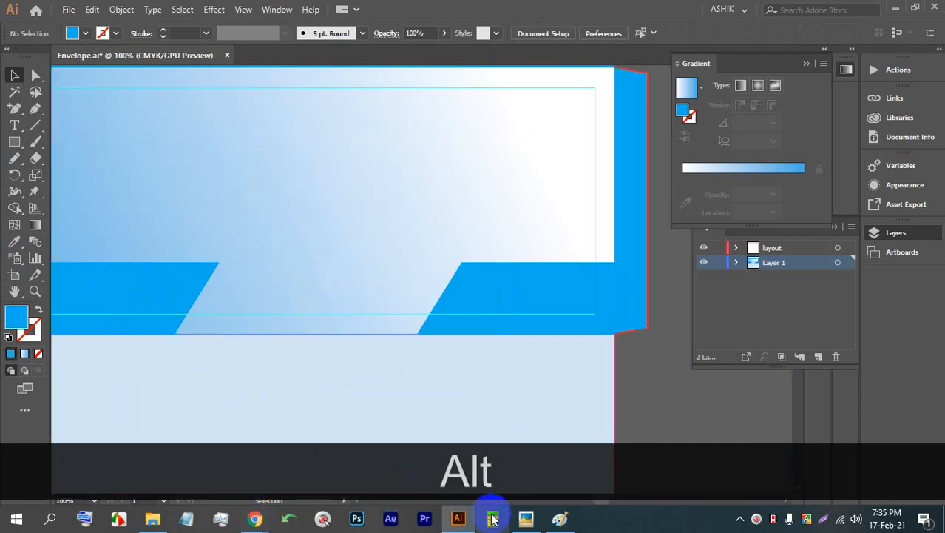
mouse_move(255, 519)
left_click(222, 451)
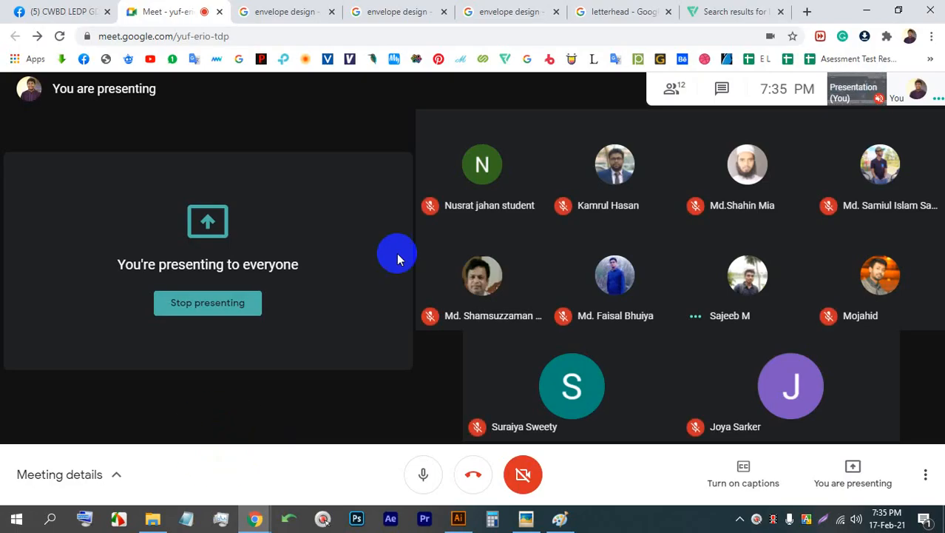
left_click(710, 9)
left_click(277, 229)
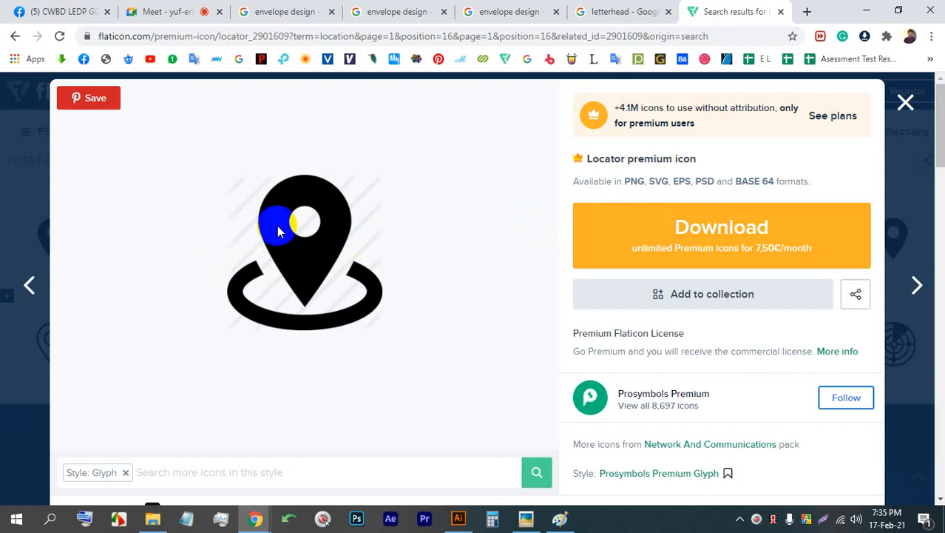
key("Print")
left_click_drag(411, 338, 204, 153)
left_click(357, 352)
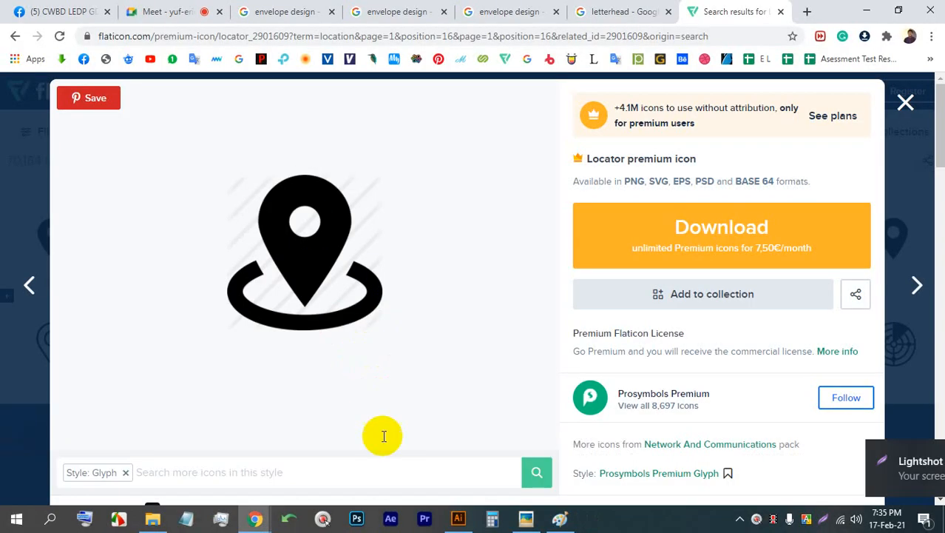
- Paste the captured locator icon into the Illustrator envelope document, then apply Image Trace and expand the result
left_click(459, 518)
key("ctrl+v")
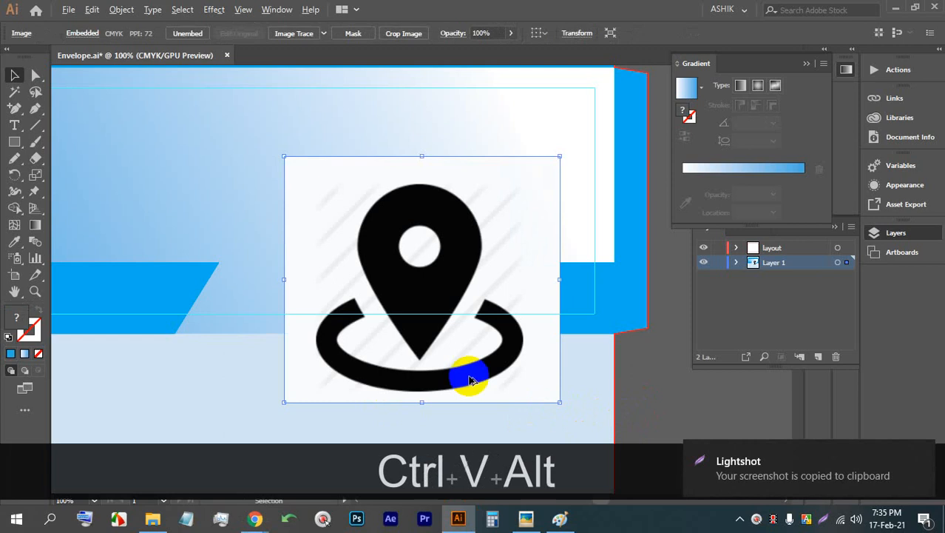
scroll(460, 376, "down", 2, "alt")
left_click(308, 37)
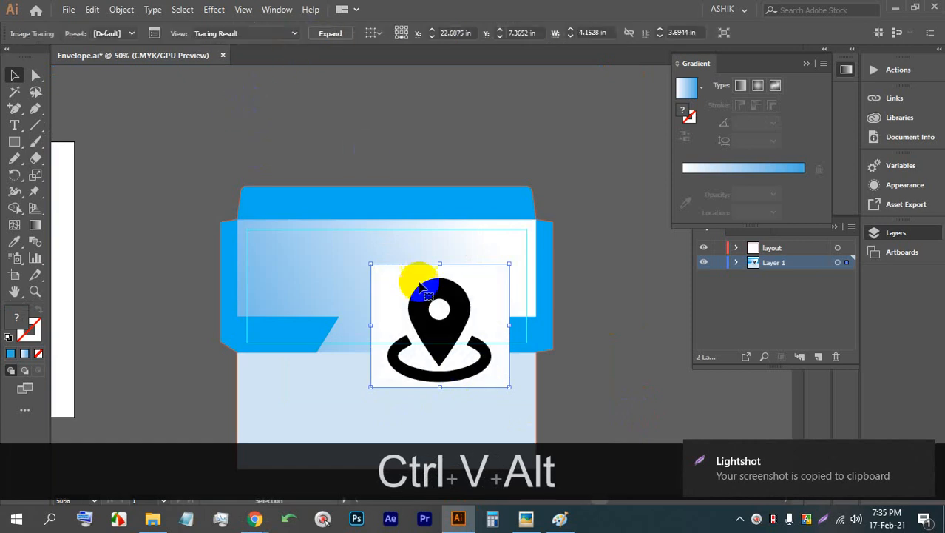
left_click(327, 32)
- Ungroup the expanded tracing and delete its white background and the white circle inside the pin
right_click(477, 300)
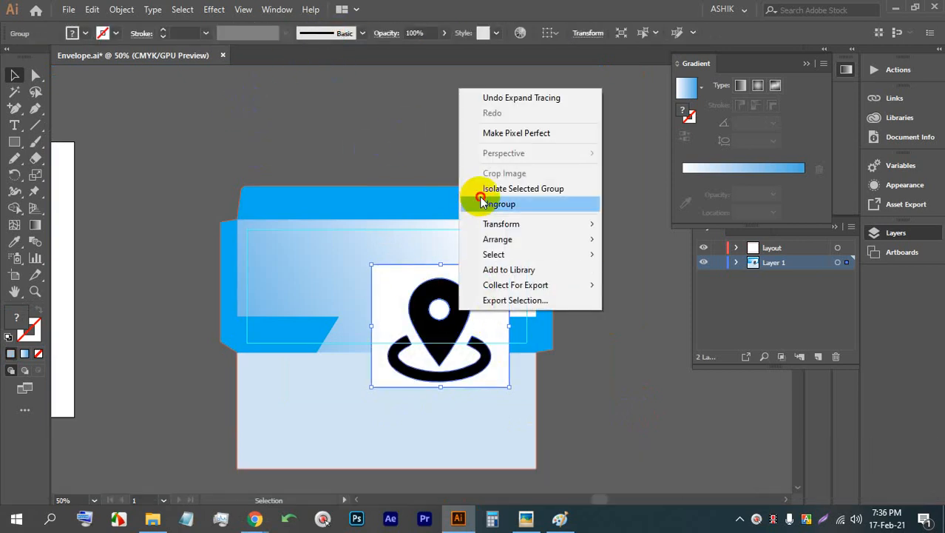
left_click(499, 204)
left_click(595, 412)
left_click(473, 293)
key("BackSpace")
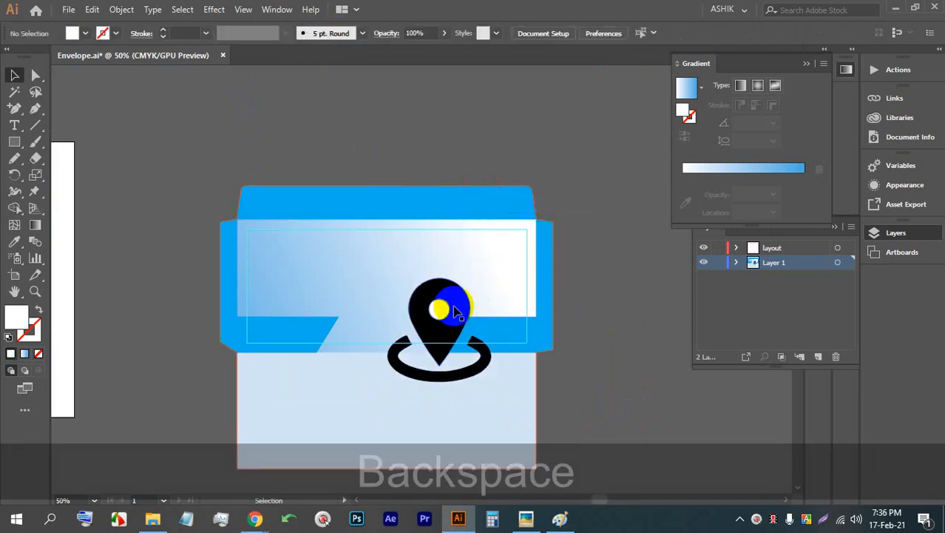
left_click(435, 308)
key("BackSpace")
- Select the remaining black pin and ring shapes and group them
left_click(548, 356)
left_click(449, 310, "shift")
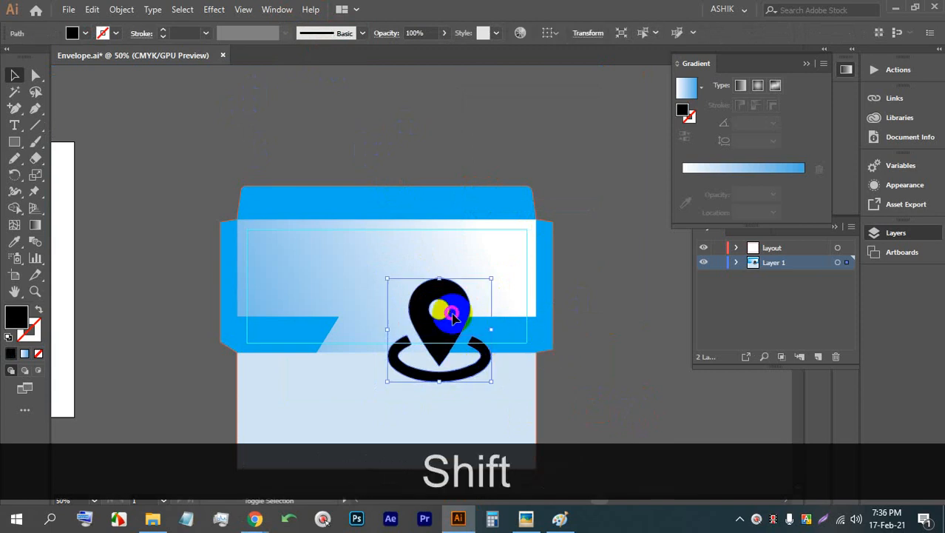
key("ctrl+shift+g")
left_click_drag(454, 321, 313, 338)
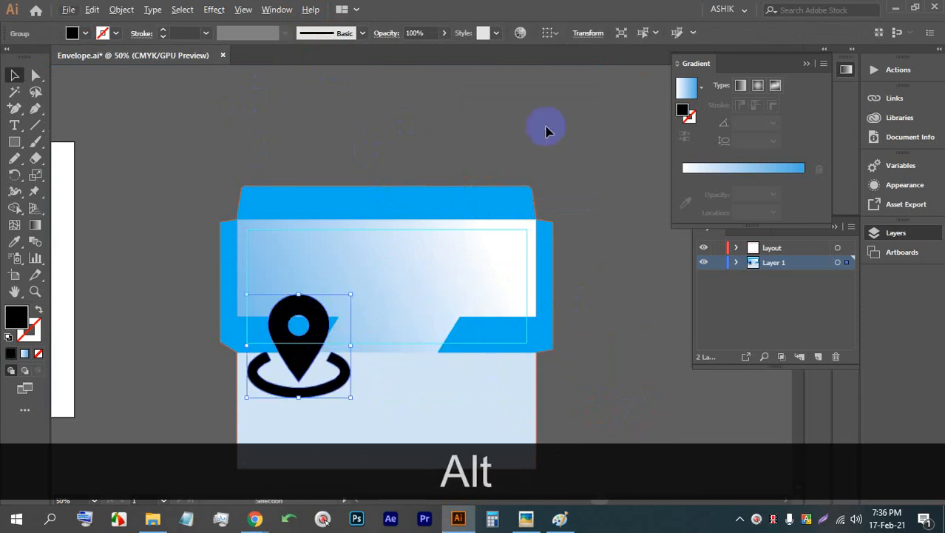
left_click(589, 35)
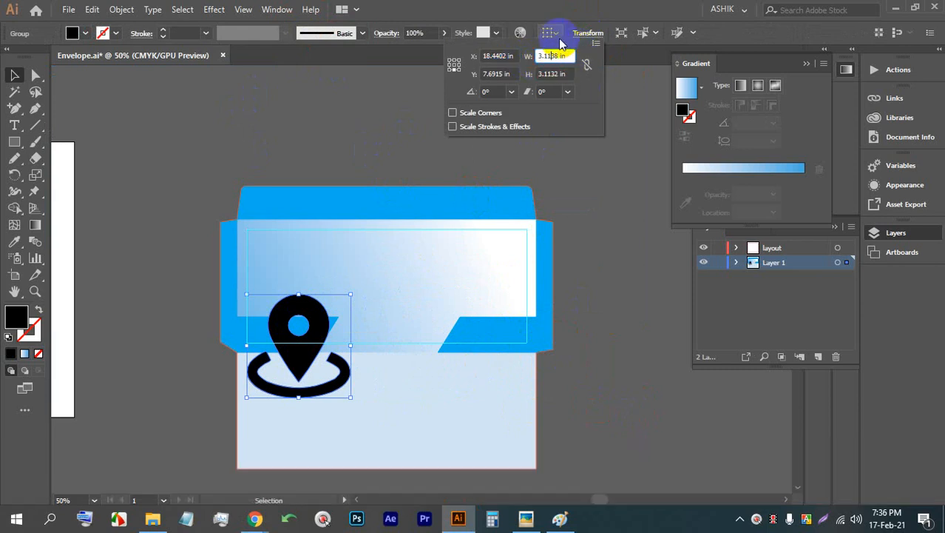
key("Down")
key("Down")
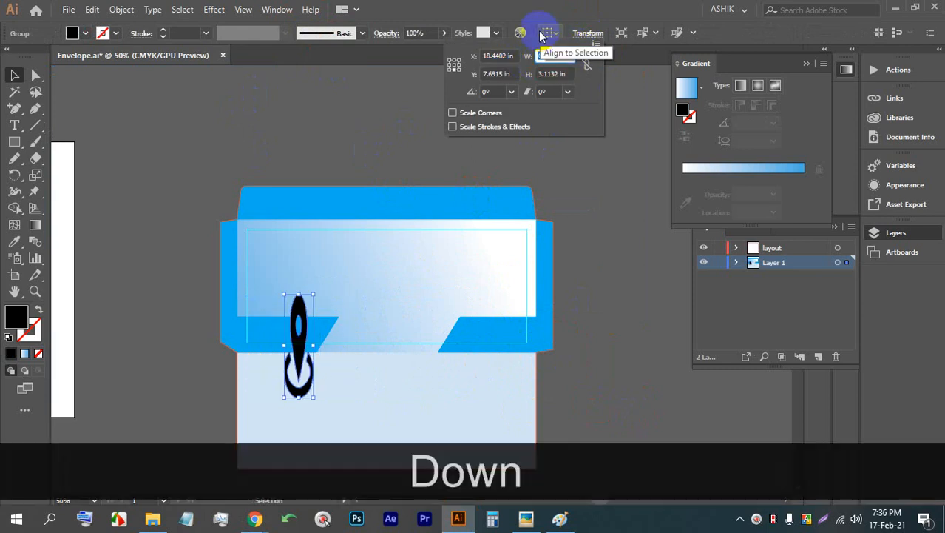
key("ctrl+z")
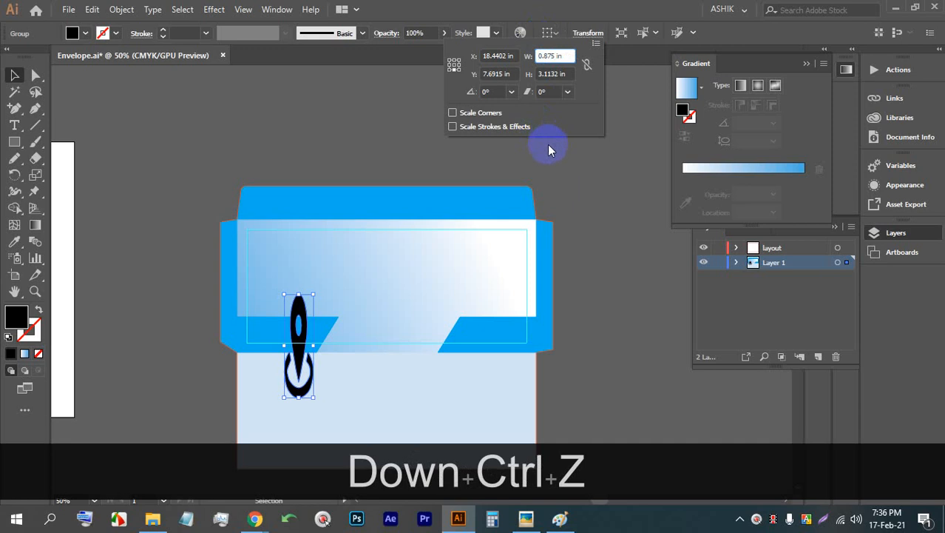
key("ctrl+z")
left_click(636, 198)
key("ctrl+z")
key("ctrl+z")
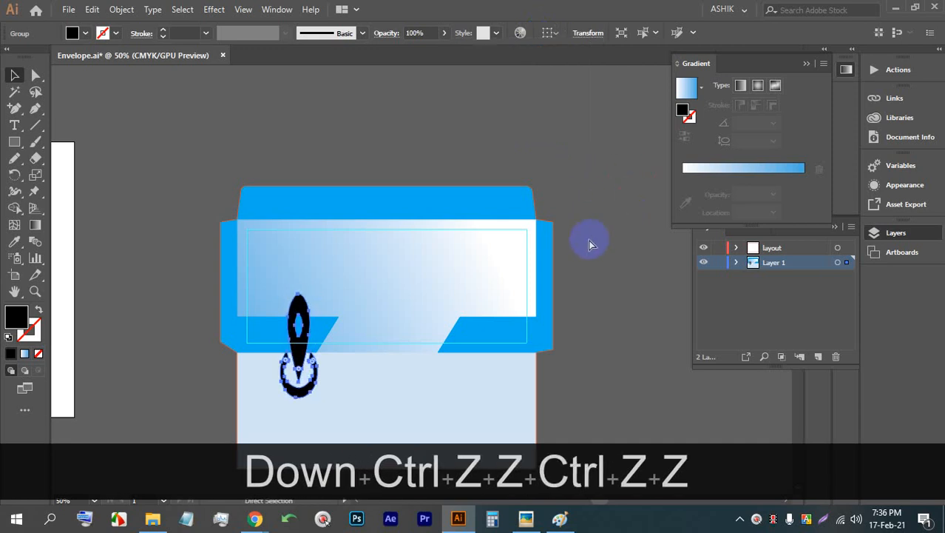
key("ctrl+z")
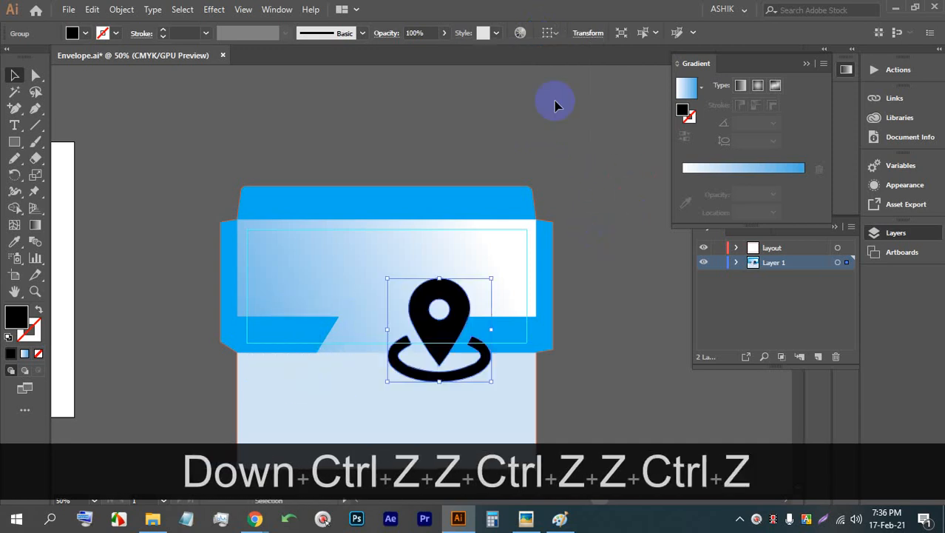
- Constrain the location icon's width and height proportions and scale it to 0.625 in wide
left_click(589, 35)
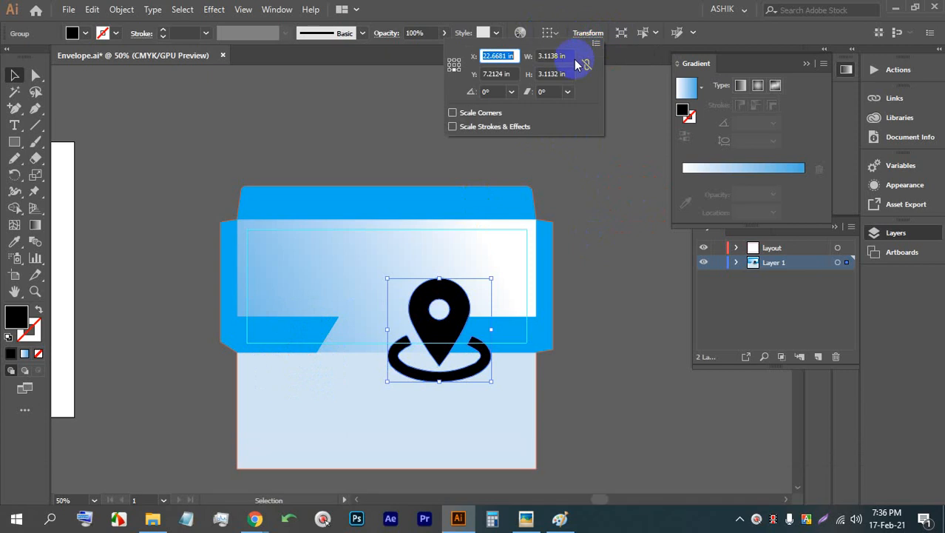
left_click(587, 65)
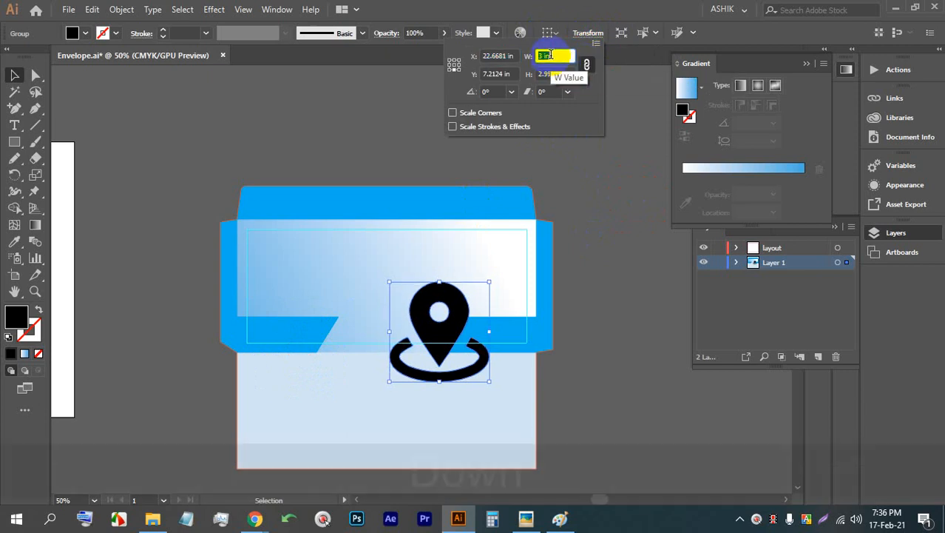
key("Down")
key("Down")
key("Down")
key("Down")
key("Down")
key("Down")
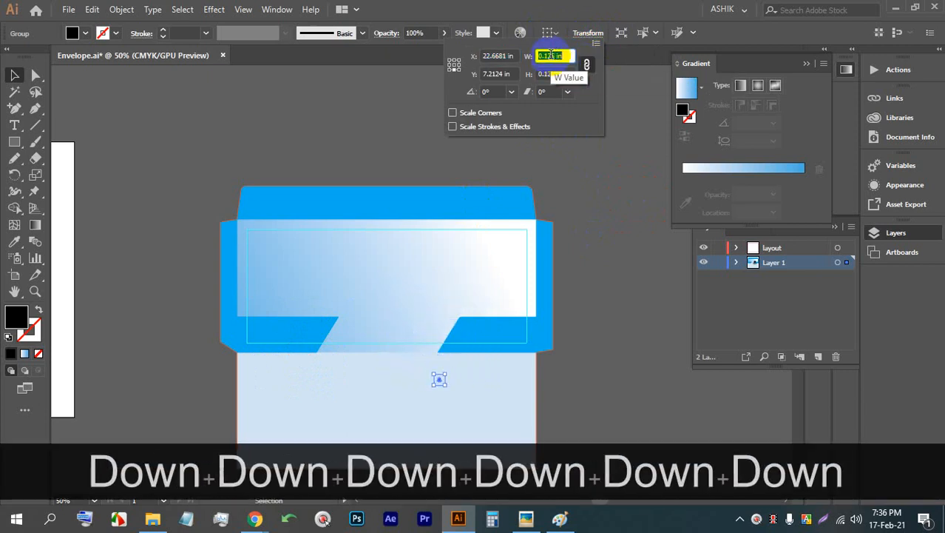
key("Up")
key("Up")
key("Up")
key("Up")
left_click(595, 357)
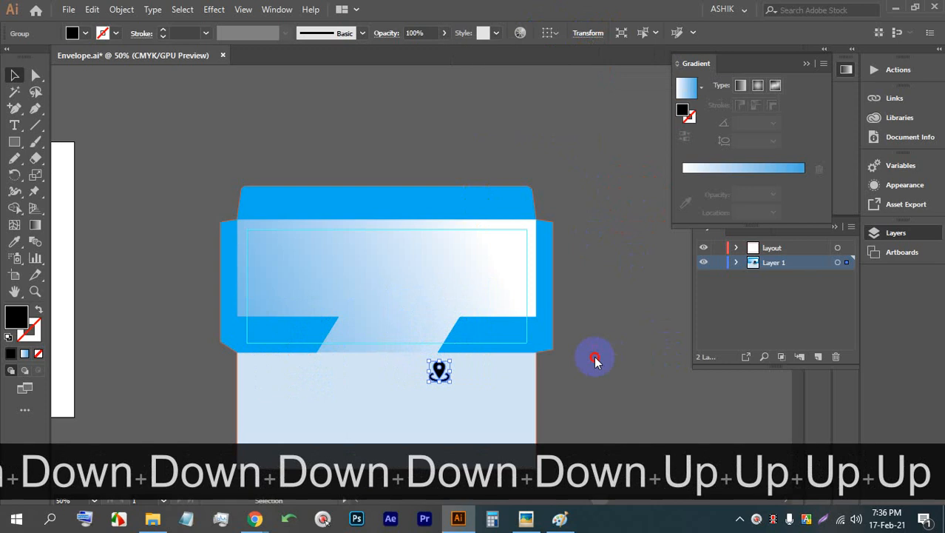
- Move the location icon into the light gap between the two blue shapes on the envelope's lower front
scroll(437, 400, "up", 3)
left_click_drag(464, 298, 404, 273)
left_click_drag(263, 184, 238, 154)
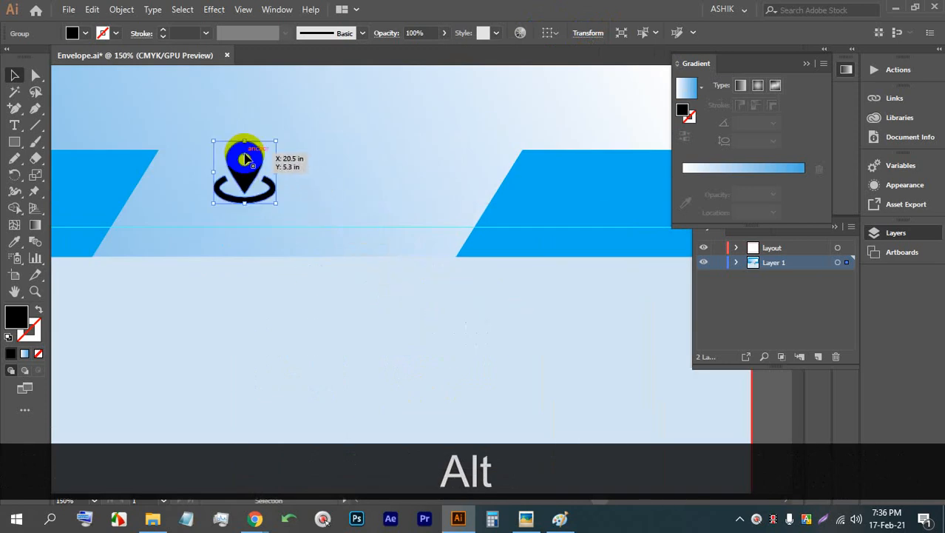
- Scale the location icon proportionally to 0.375 in wide and move it nearer the left blue shape, just above the guide
scroll(233, 148, "up", 2)
left_click(586, 33)
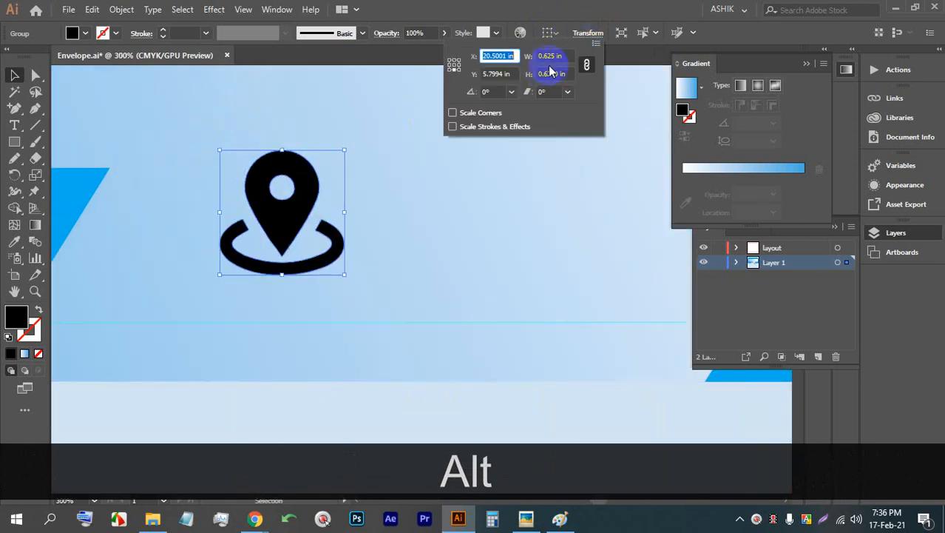
left_click(549, 56)
key("Down")
key("Down")
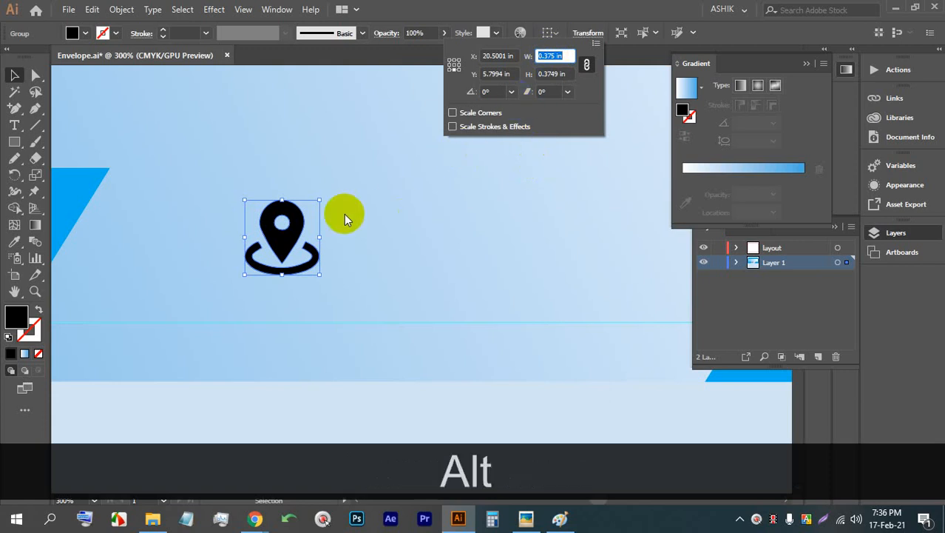
scroll(353, 268, "down", 2)
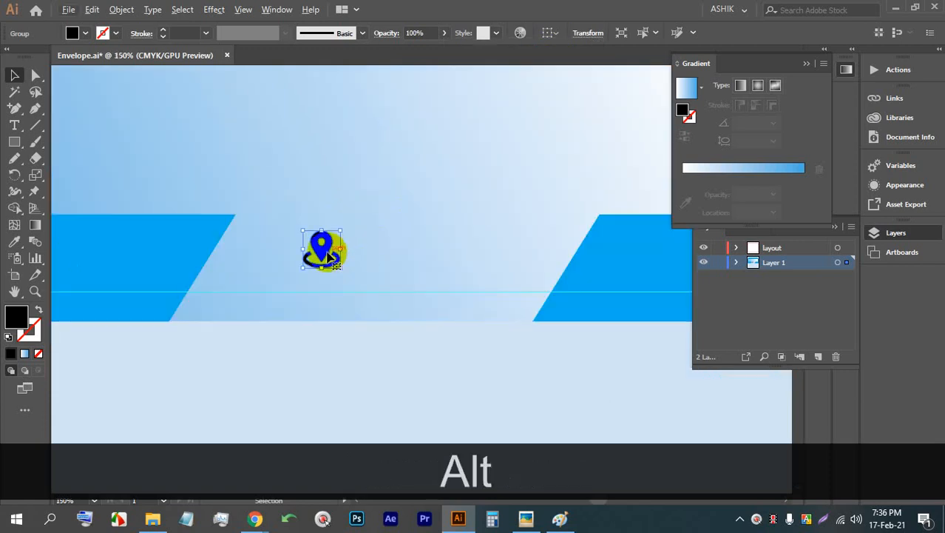
left_click_drag(302, 247, 283, 274)
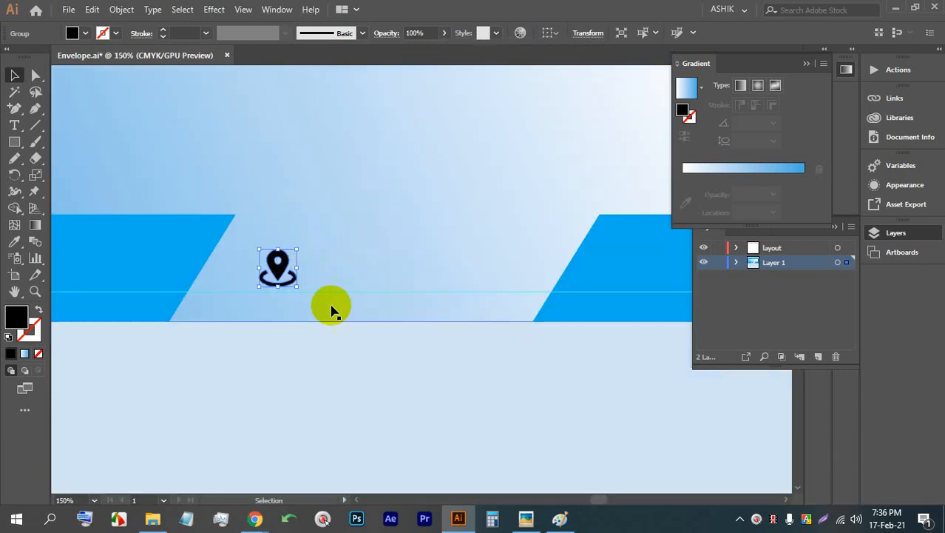
- Switch to the browser, return to Flaticon's "web" icon results and open the first solid black globe icon
mouse_move(252, 516)
left_click(227, 411)
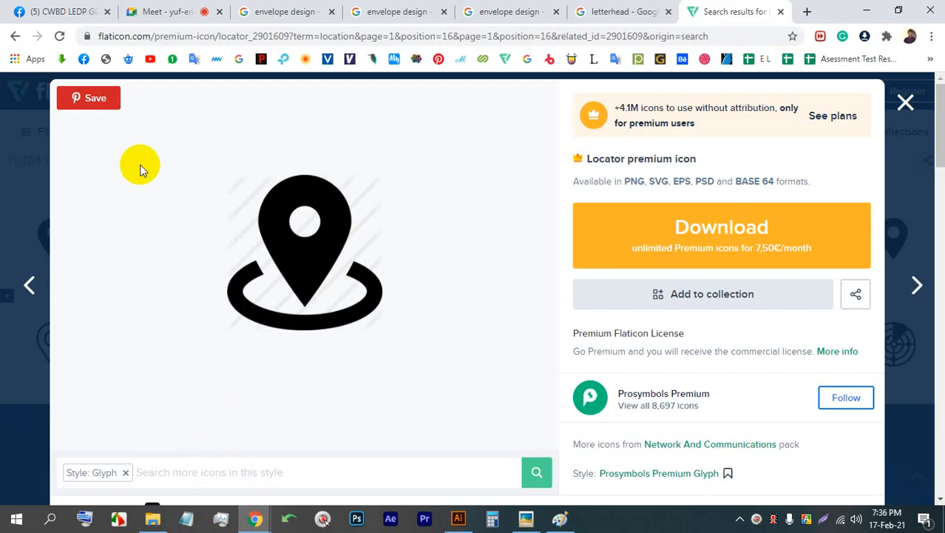
left_click(14, 36)
left_click(13, 36)
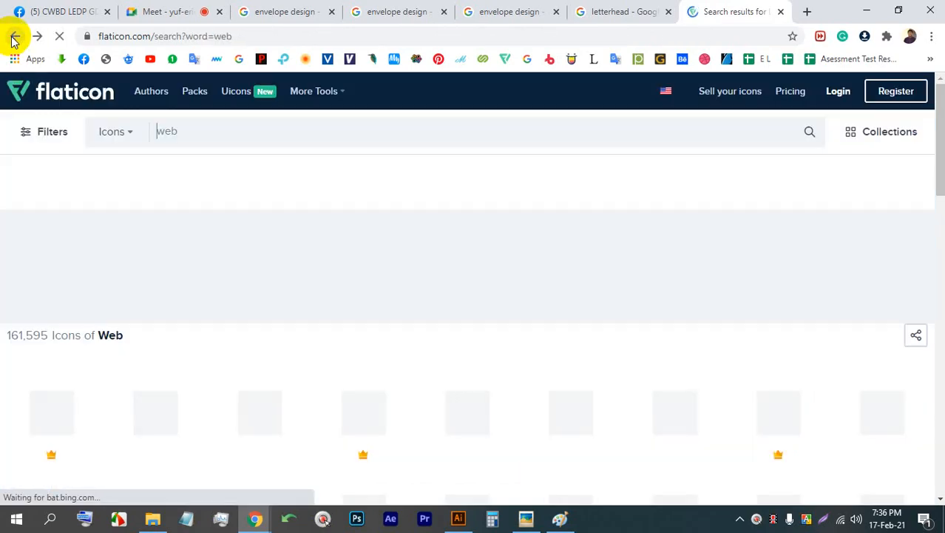
left_click(13, 36)
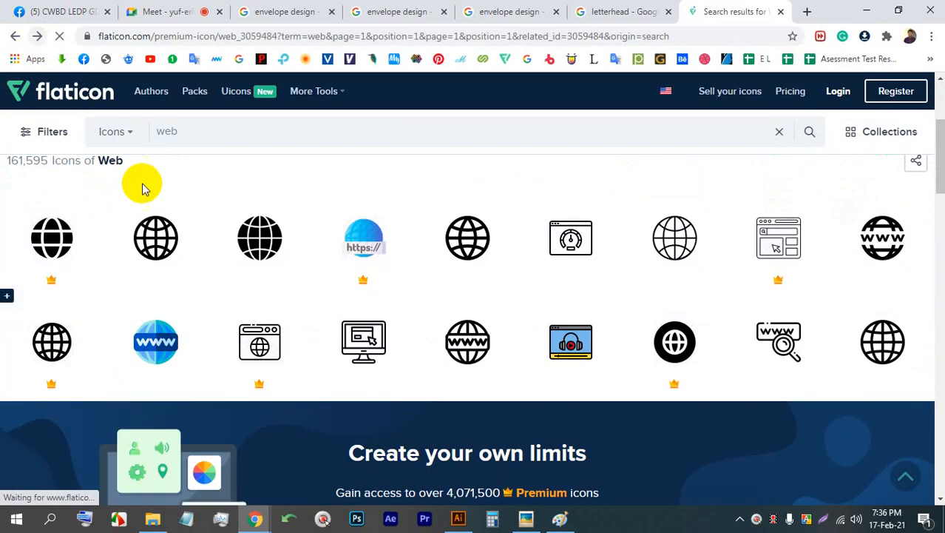
left_click(76, 238)
left_click(36, 225)
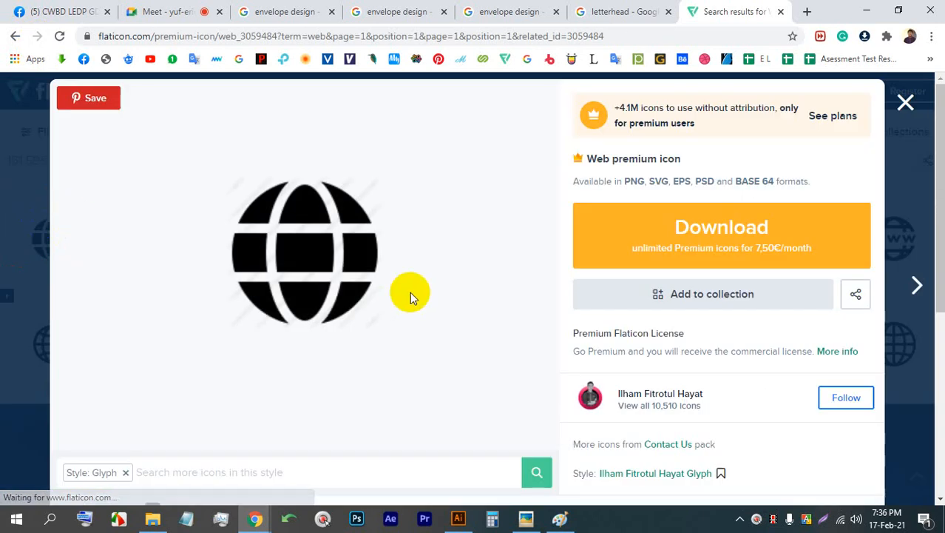
- Copy a screen capture of the black globe icon to the clipboard
key("Print")
left_click_drag(423, 354, 178, 152)
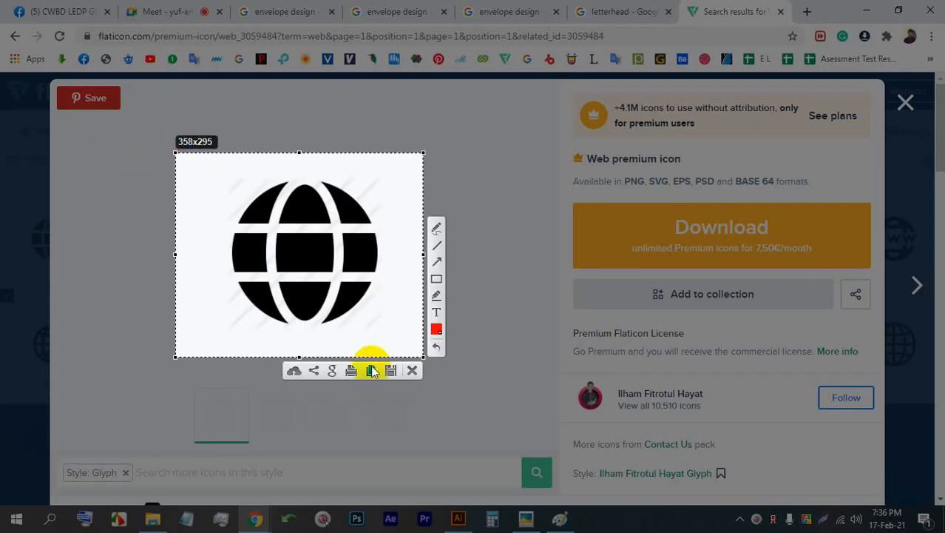
left_click(369, 363)
- Paste the captured globe icon into the Illustrator envelope document and apply Image Trace to it
left_click(458, 518)
scroll(432, 346, "down", 2)
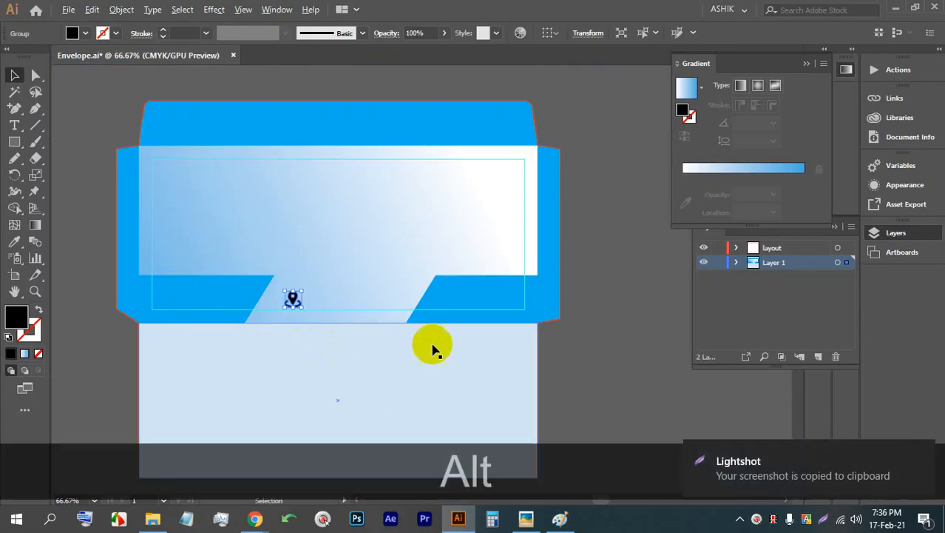
key("ctrl+alt+v")
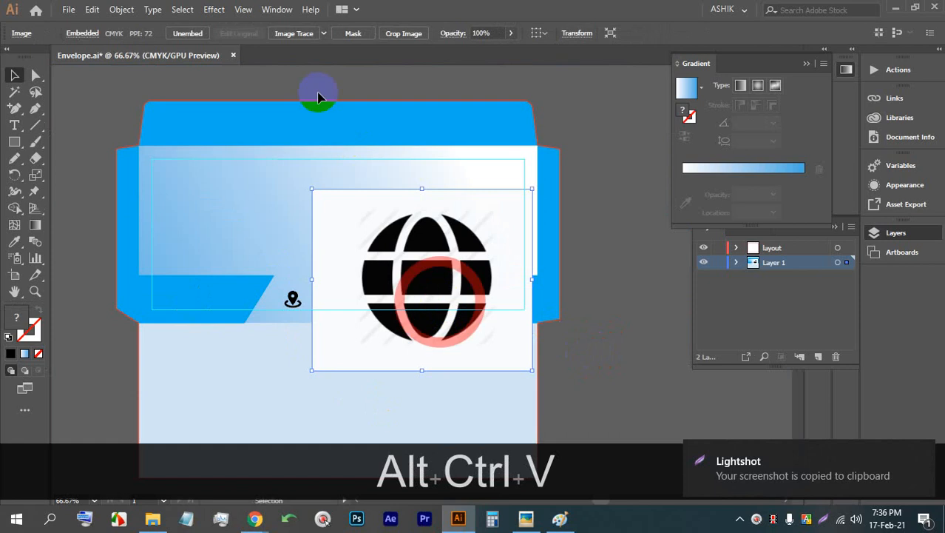
left_click(286, 34)
right_click(407, 236)
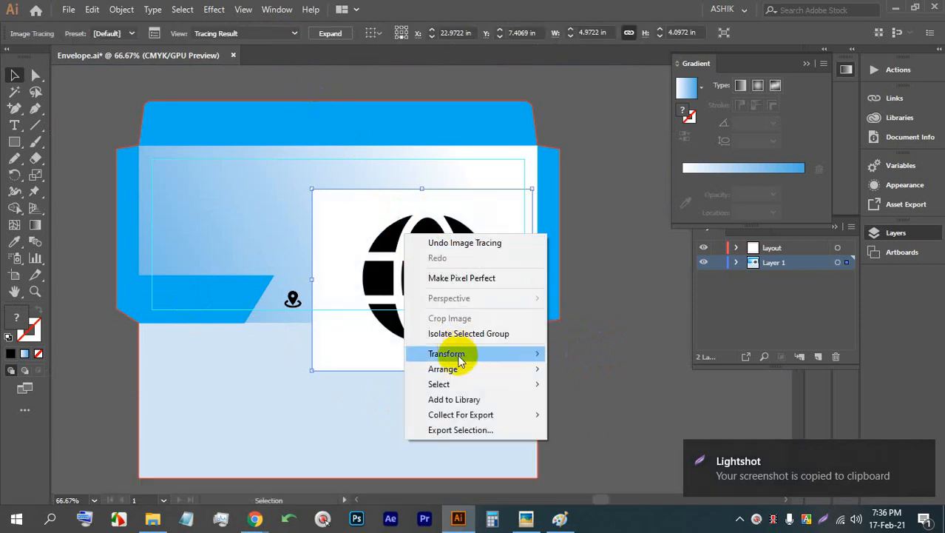
left_click(626, 264)
- Move the traced globe to the empty area beside the envelope and expand it into paths
scroll(363, 271, "down", 2)
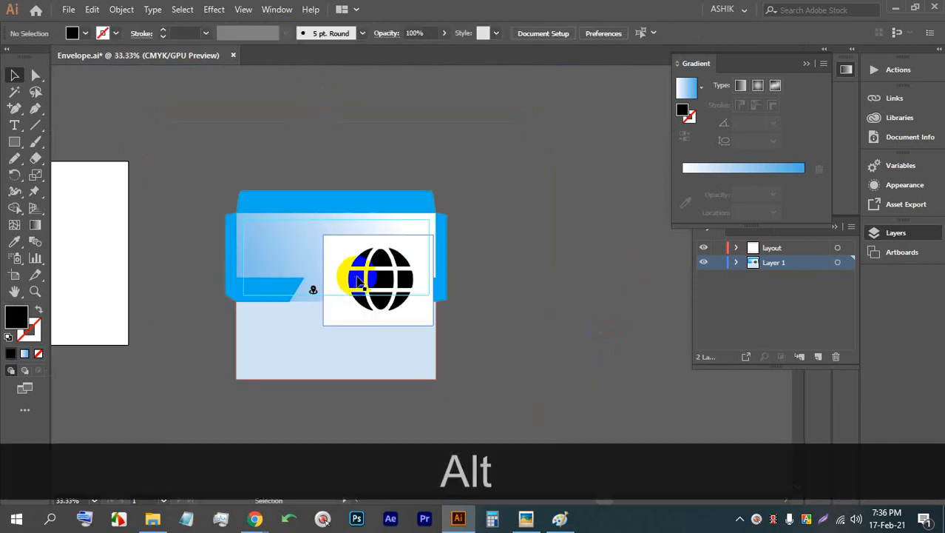
left_click_drag(363, 271, 517, 286)
scroll(521, 268, "up", 1)
left_click(335, 35)
- Ungroup the traced globe, delete its white background and group the remaining black shapes
right_click(560, 294)
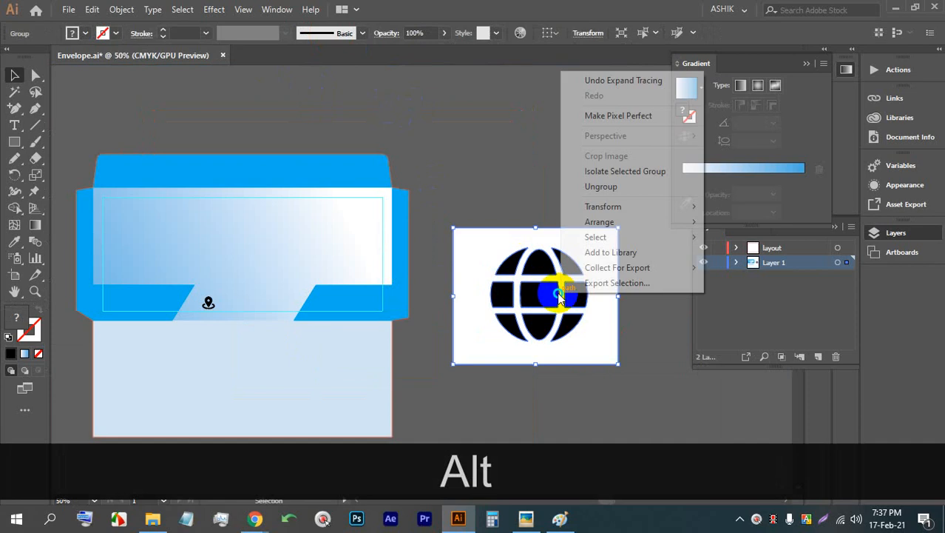
left_click(602, 187)
left_click(665, 293)
left_click(597, 331)
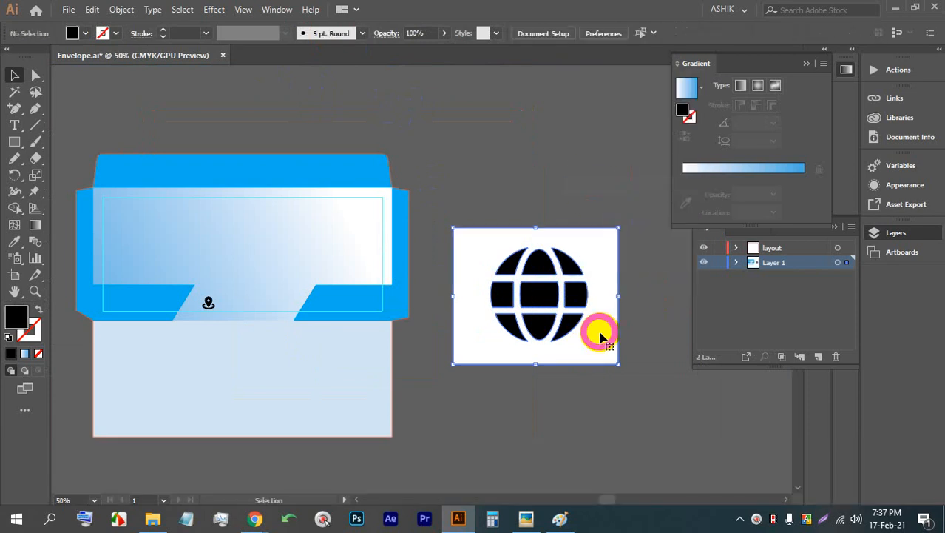
key("BackSpace")
left_click_drag(599, 334, 458, 220)
key("ctrl")
key("ctrl+g")
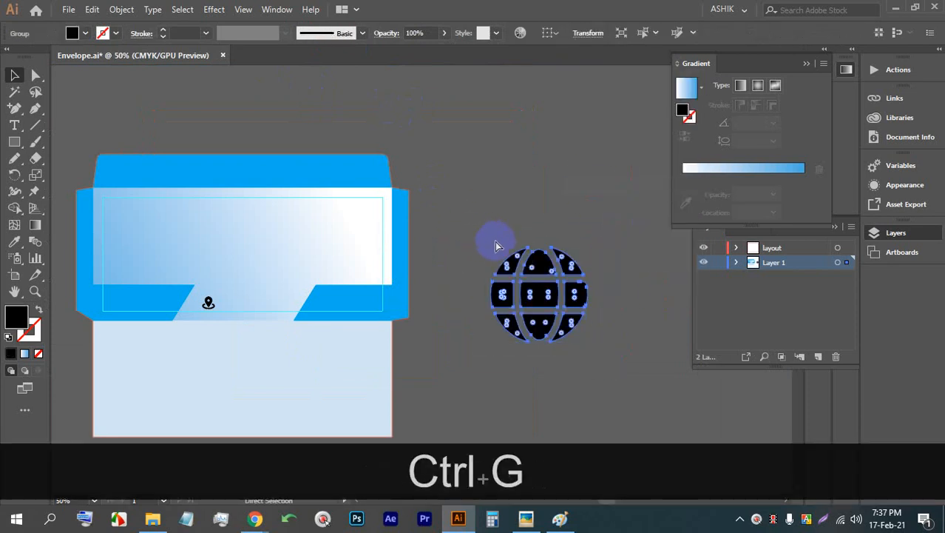
- Scale the globe down proportionally to about the location icon's size and place it directly above that icon on the envelope
left_click_drag(503, 292, 238, 258)
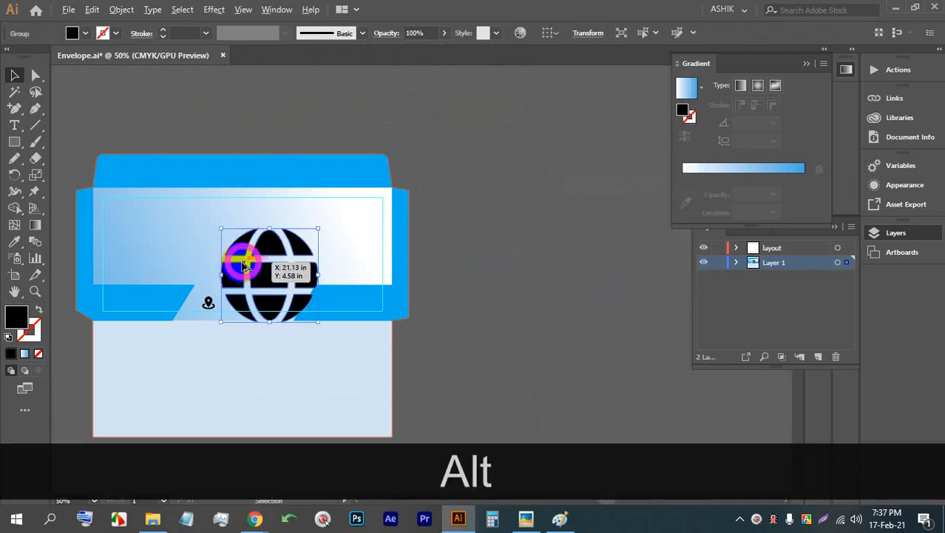
scroll(233, 248, "up", 2)
left_click(596, 37)
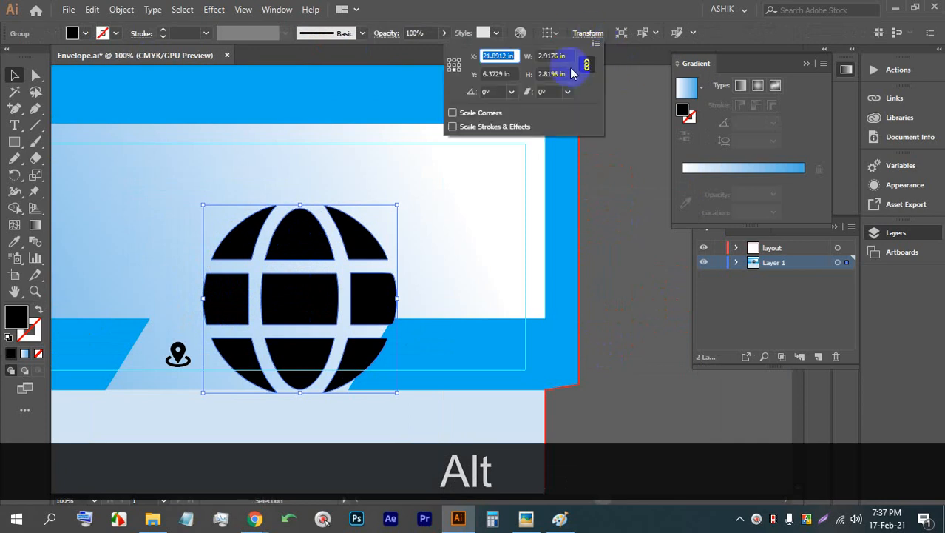
key("Down")
key("Down")
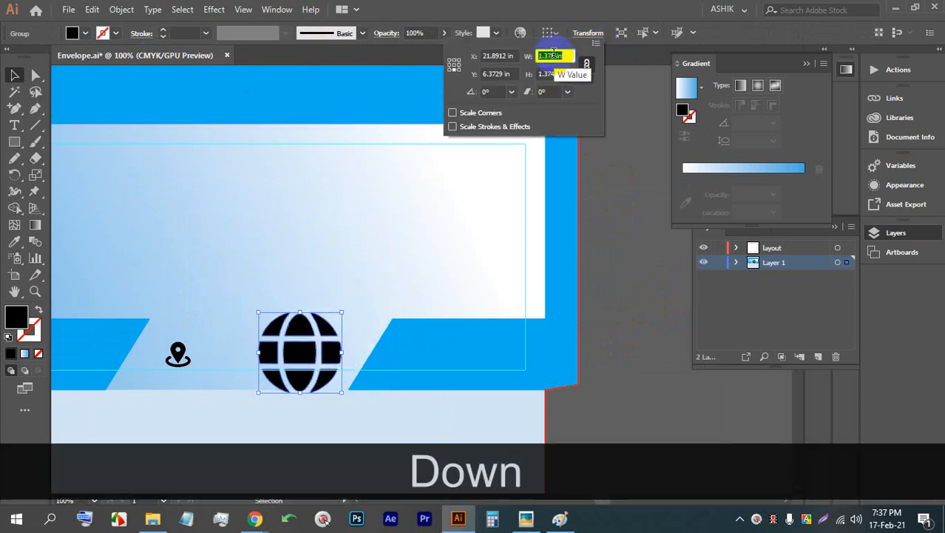
key("Down")
key("Down")
key("Down")
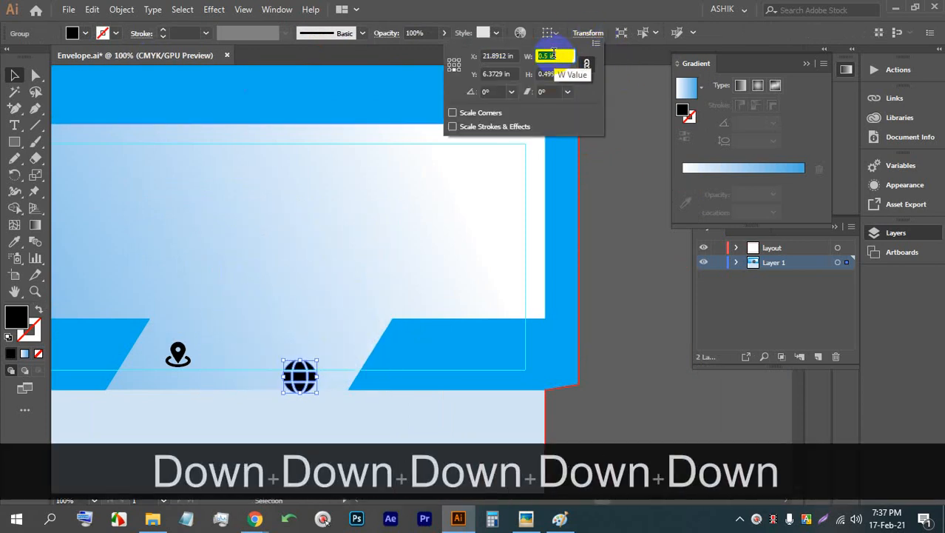
key("Down")
left_click(621, 347)
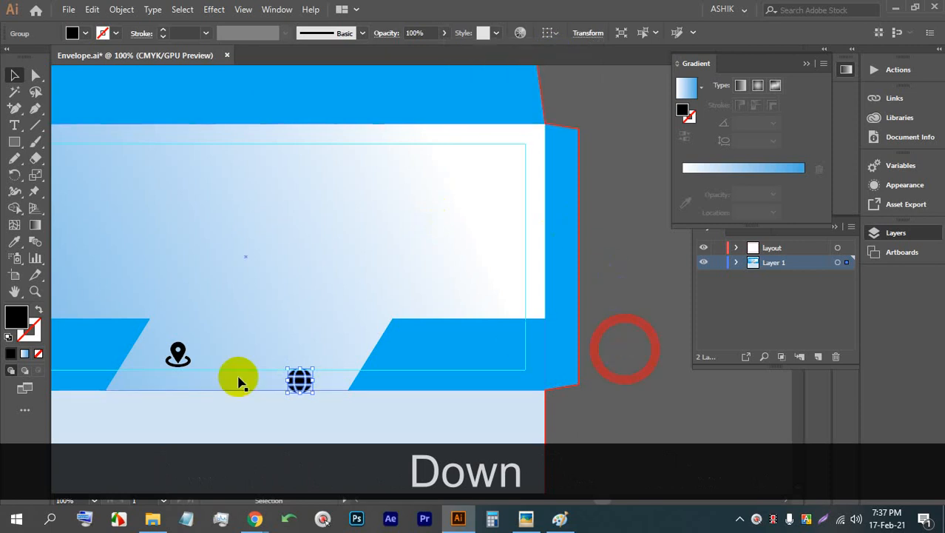
left_click_drag(299, 380, 172, 324)
scroll(167, 339, "up", 1)
- Select the envelope's background shapes and layout outlines without the two icons, and lock them
left_click(237, 356)
scroll(245, 360, "down", 2)
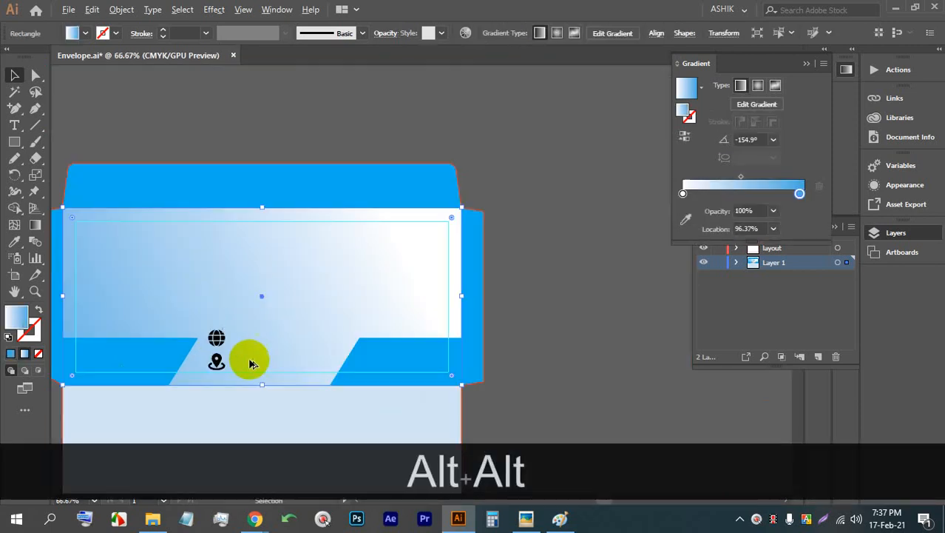
left_click_drag(527, 427, 239, 378)
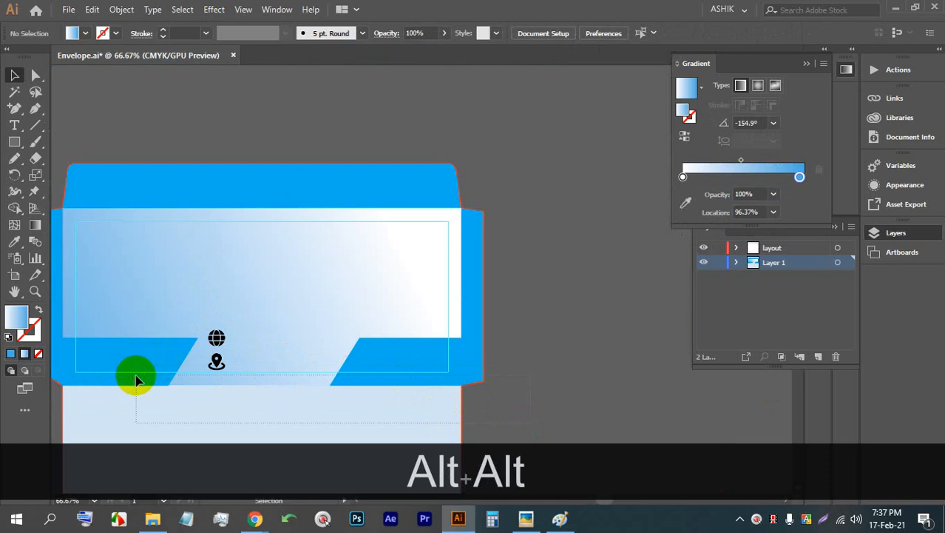
left_click_drag(136, 379, 136, 380)
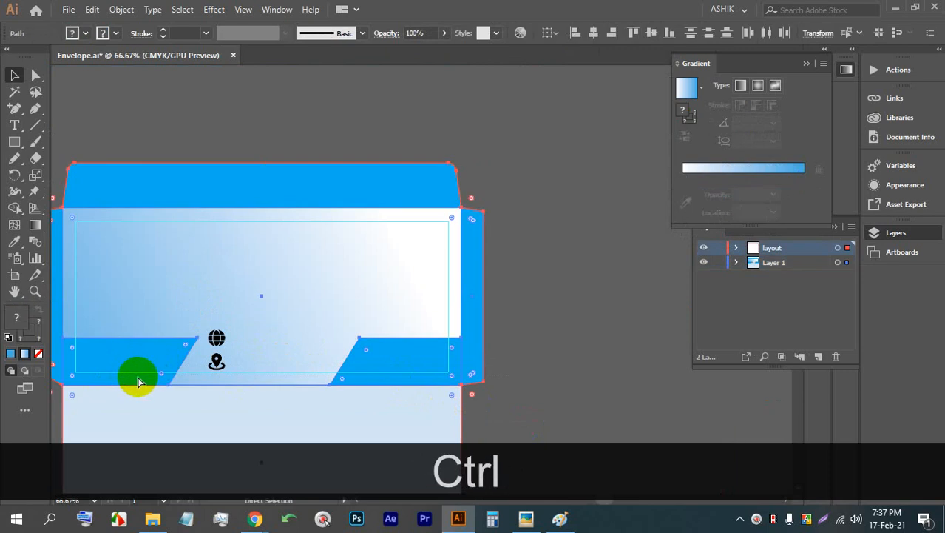
key("ctrl+2")
scroll(230, 365, "up", 2)
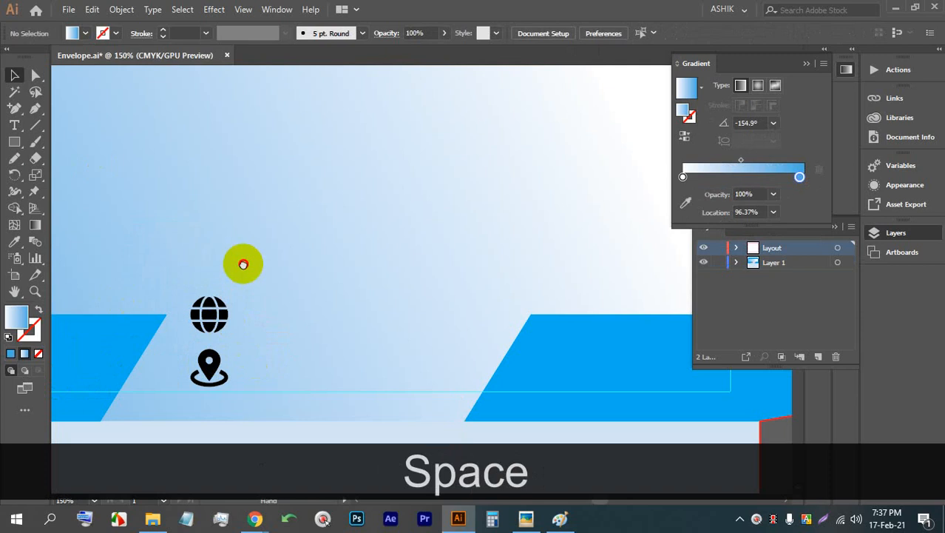
left_click_drag(243, 264, 220, 233)
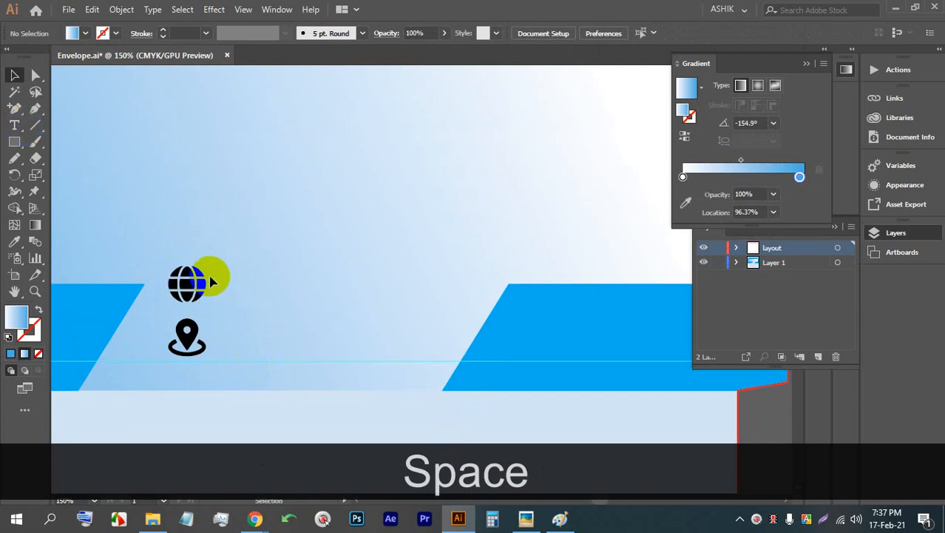
scroll(211, 281, "down", 3)
scroll(218, 295, "up", 1)
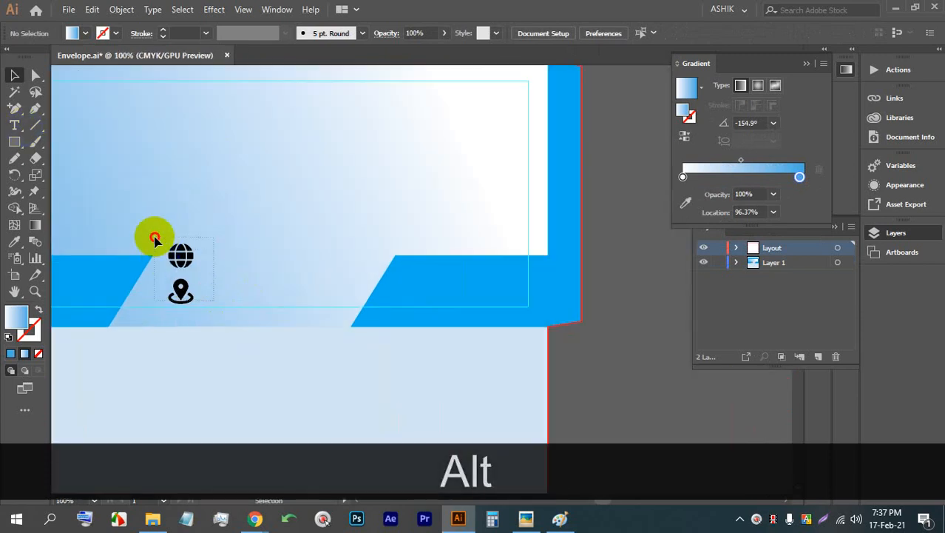
left_click_drag(154, 239, 167, 241)
- Switch to the browser, return to Flaticon's "phone" icon results and open the solid black handset icon with two sound waves
mouse_move(257, 521)
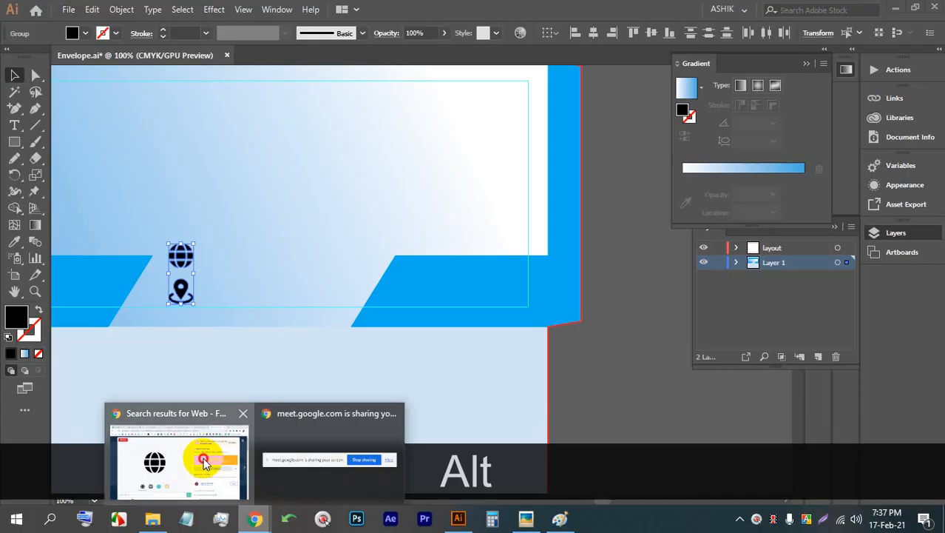
left_click(200, 456)
left_click(14, 36)
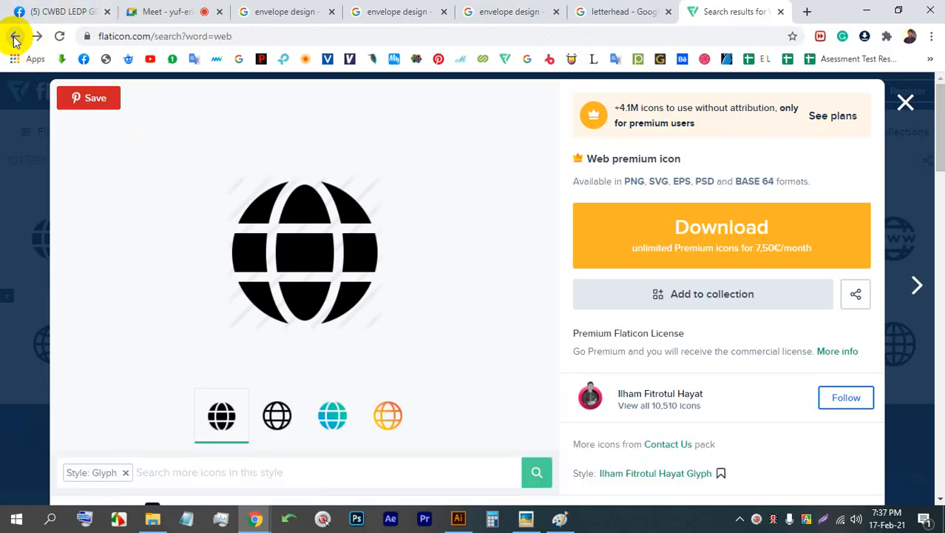
left_click(15, 36)
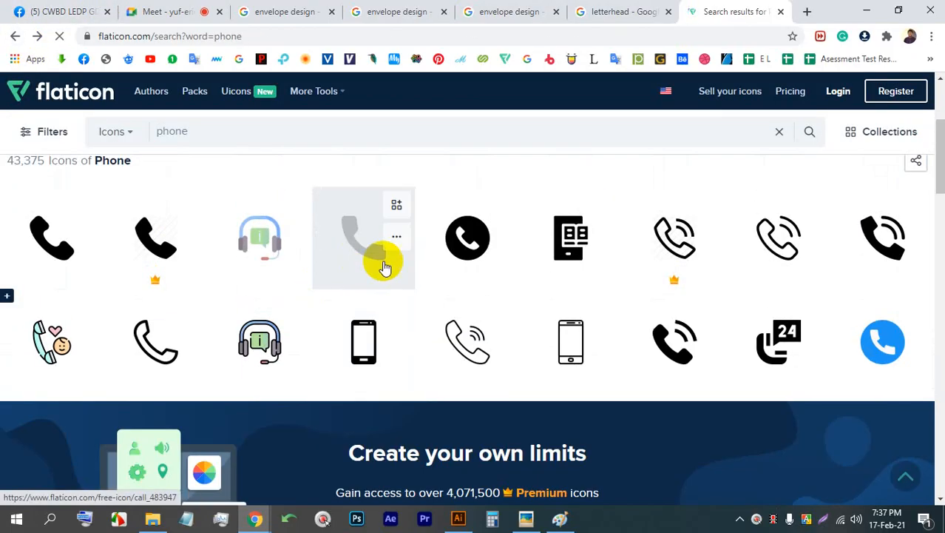
left_click(914, 244)
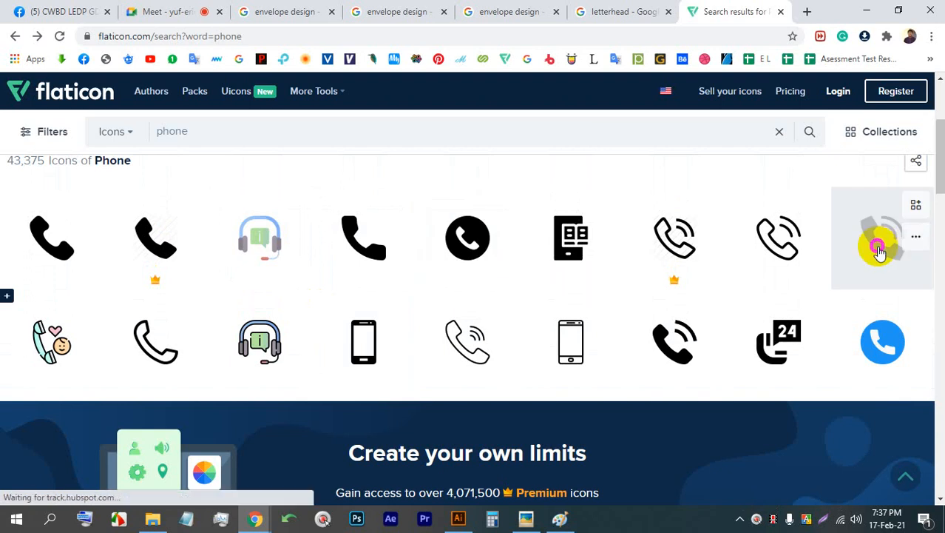
- Copy a screen capture of the black phone call icon to the clipboard
key("Print")
left_click_drag(436, 362, 191, 129)
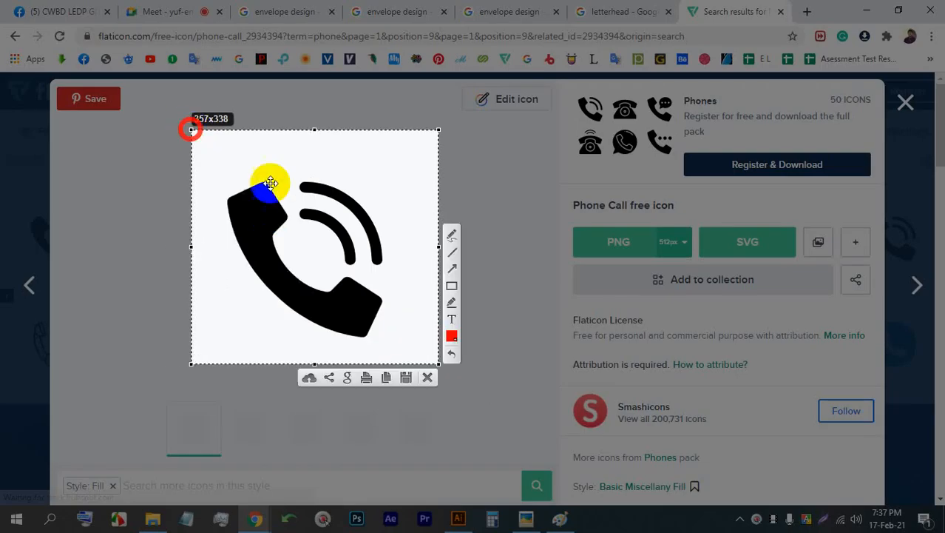
left_click(382, 378)
- Switch to Illustrator, paste the captured phone icon beside the envelope and convert it into paths with Image Trace and Expand
key("alt+Tab")
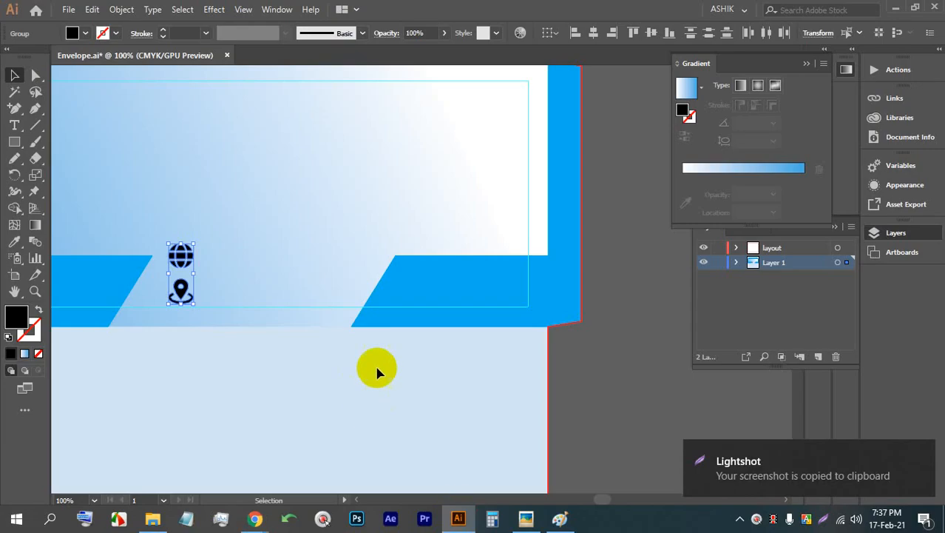
left_click(630, 383)
key("ctrl+v")
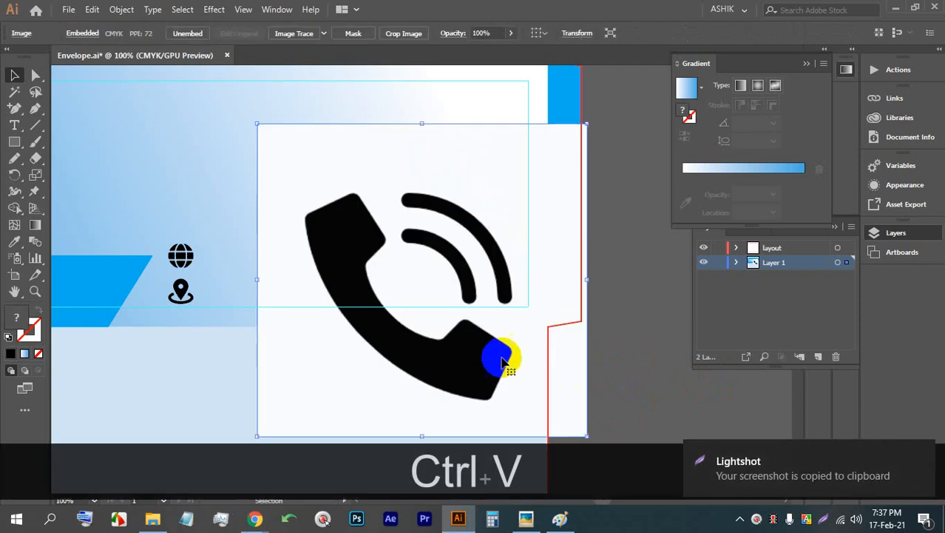
scroll(461, 332, "down", 3)
left_click_drag(461, 331, 571, 305)
scroll(614, 298, "up", 3)
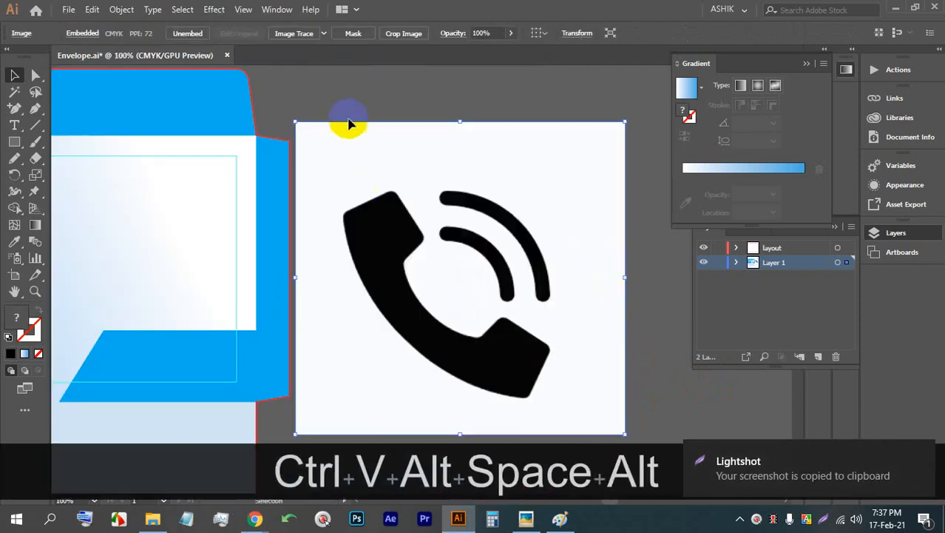
left_click(288, 35)
left_click(327, 32)
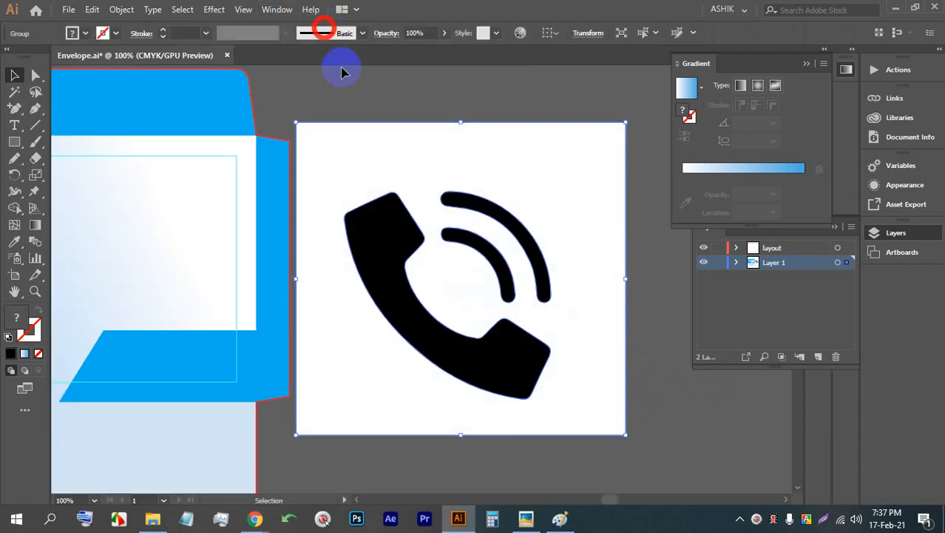
- Ungroup the traced phone, delete its white background and group the handset with its two sound waves
right_click(439, 209)
left_click(510, 325)
left_click(667, 284)
left_click(600, 255)
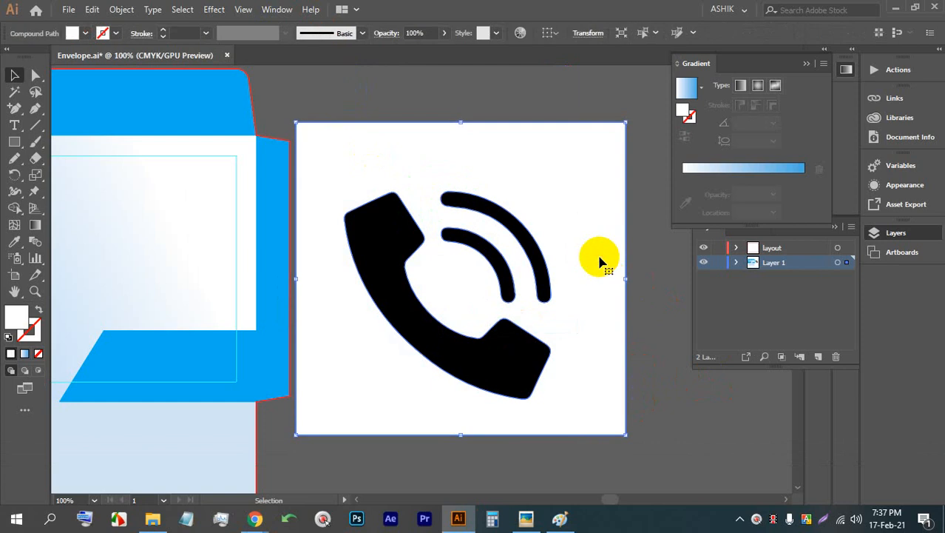
key("BackSpace")
left_click(396, 220)
left_click(398, 227, "ctrl")
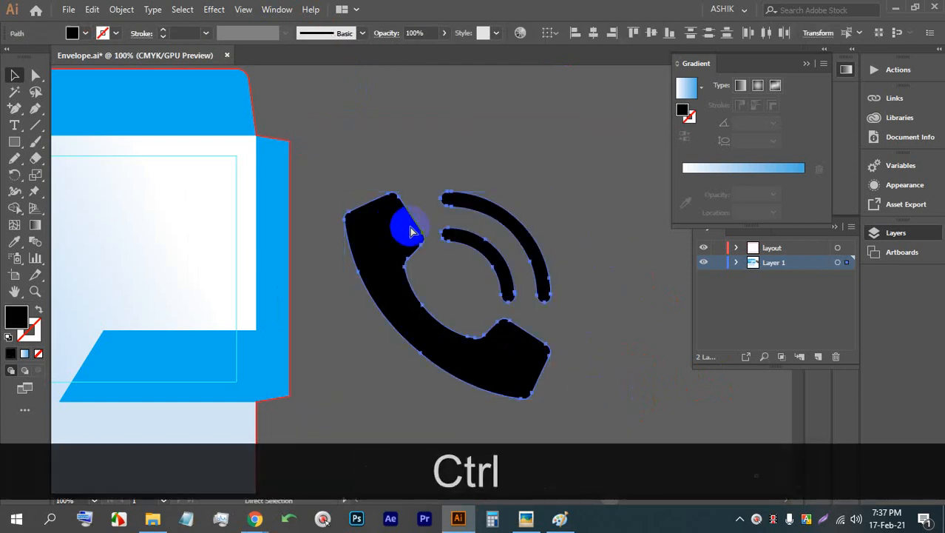
left_click(454, 234, "ctrl")
key("ctrl+g")
- Link the phone icon's width and height and reduce its width to scale it down to about the globe's size
left_click(580, 36)
left_click(585, 66)
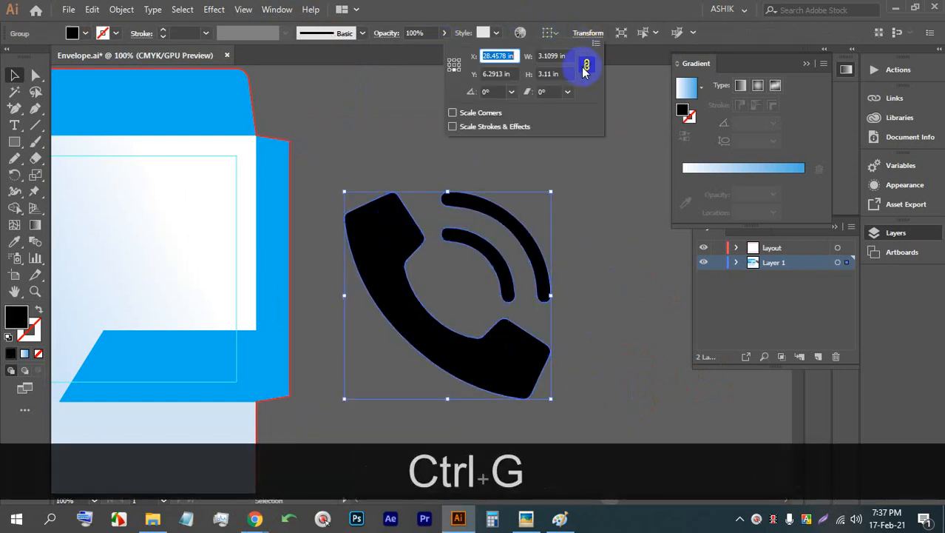
left_click(560, 57)
key("Down")
key("Down")
key("Down")
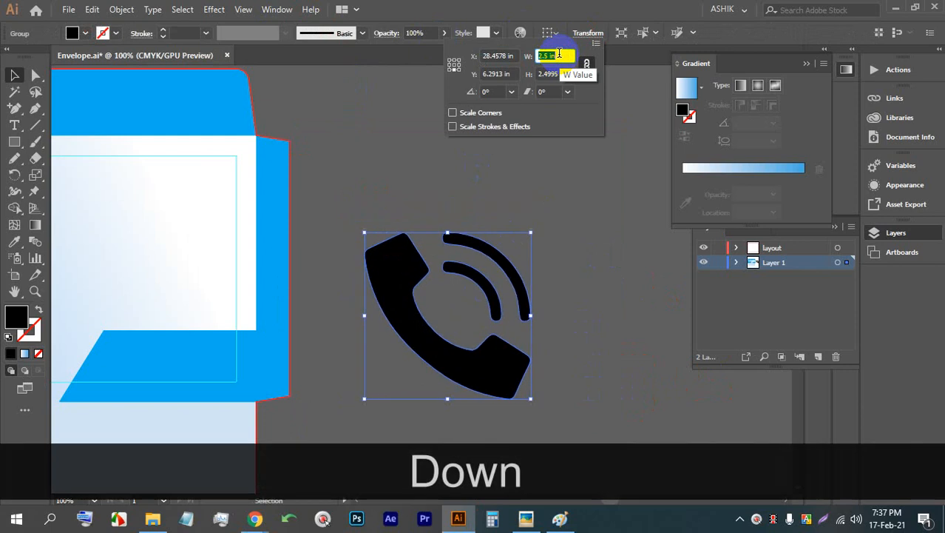
key("Down")
key("Down")
key("Down")
key("Down")
key("Down")
key("Down")
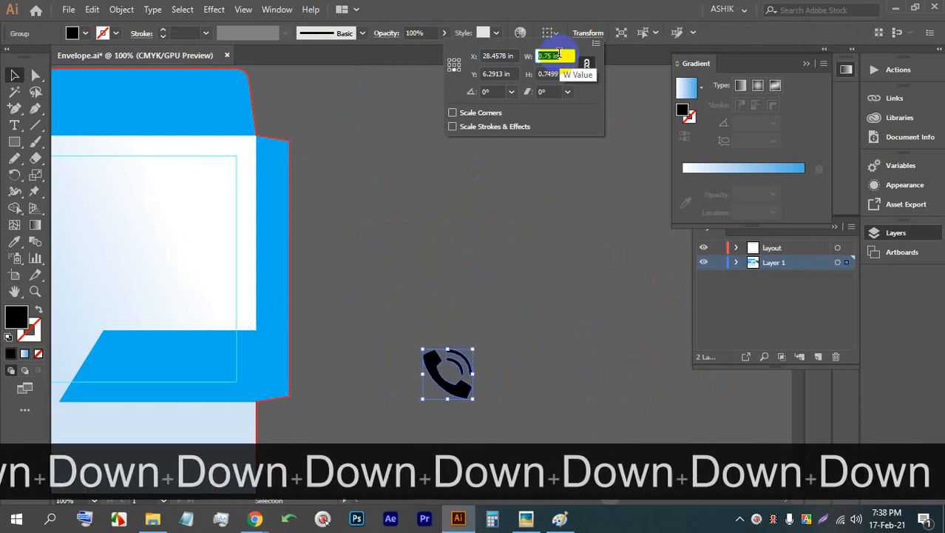
left_click(528, 293)
- Move the phone icon onto the envelope front, just above the globe icon
scroll(518, 325, "down", 3)
left_click_drag(482, 345, 310, 316)
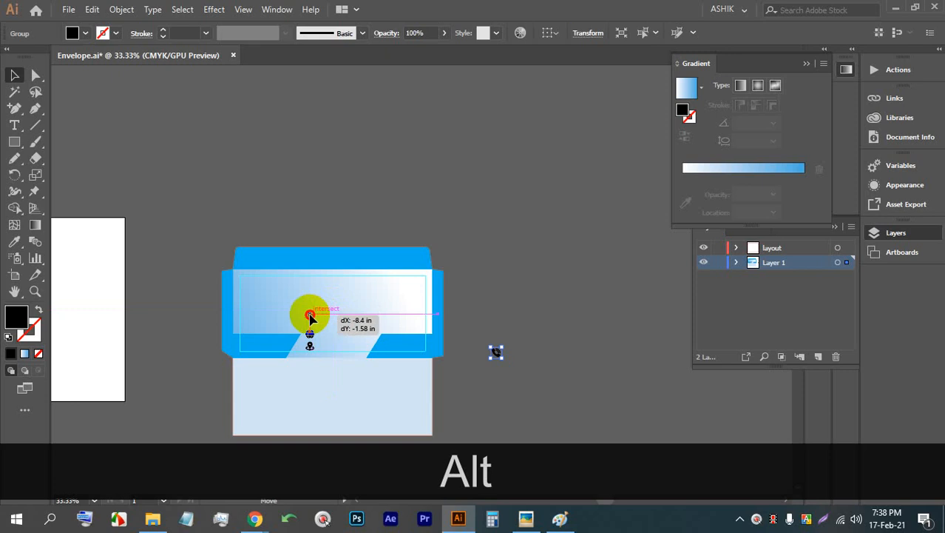
scroll(307, 318, "up", 6)
scroll(318, 288, "down", 3)
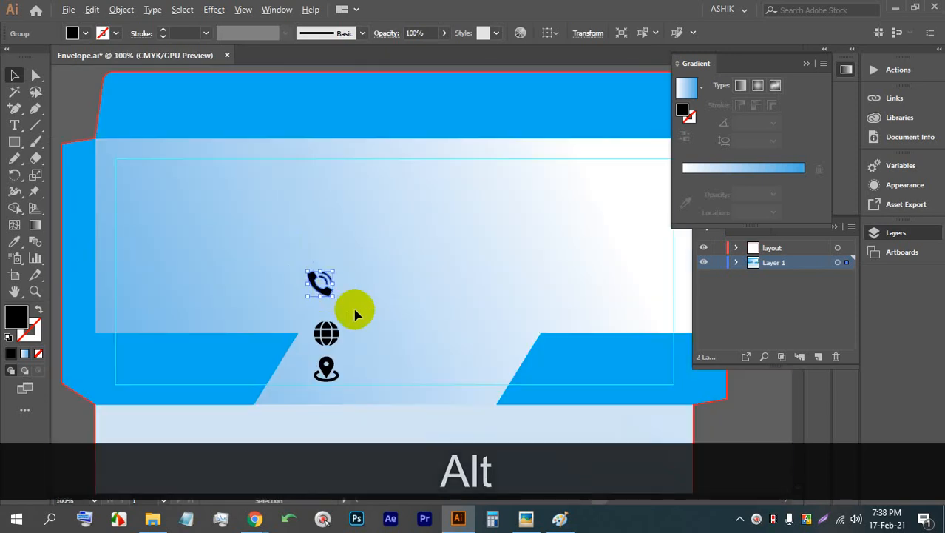
- Select the phone, globe and location icons and scale them down together
left_click_drag(364, 358, 358, 374)
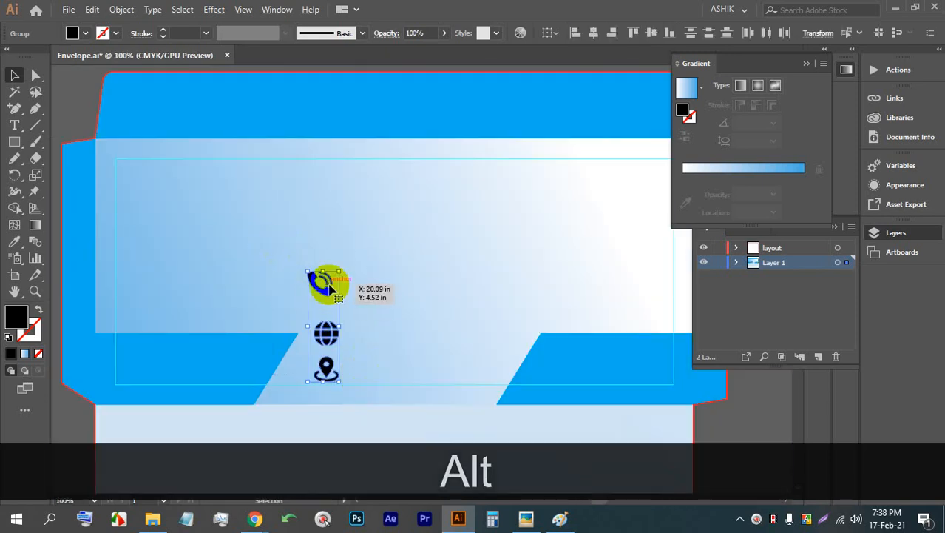
scroll(300, 287, "up", 2)
left_click_drag(346, 258, 323, 347)
scroll(336, 347, "down", 2)
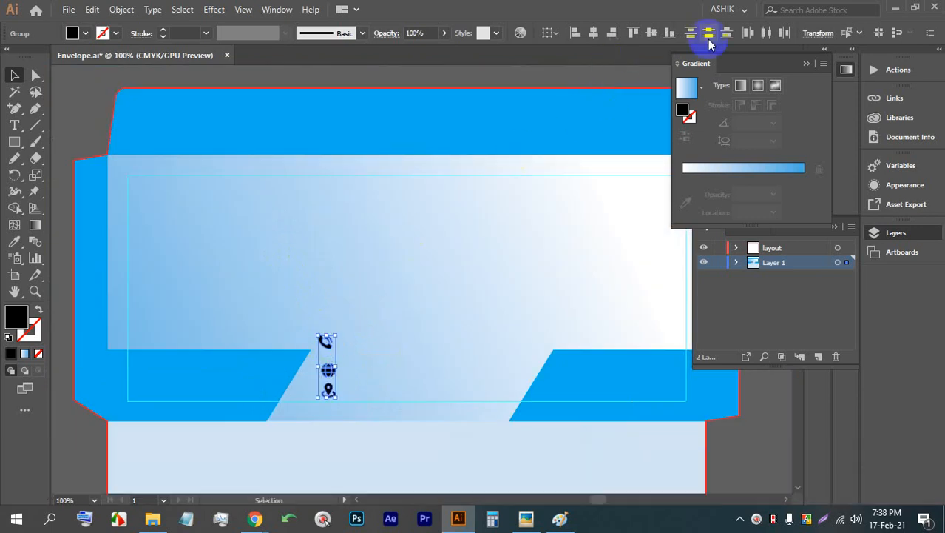
- Distribute the three contact icons evenly by their vertical centres and save the document
left_click(707, 36)
left_click(368, 367)
scroll(421, 353, "up", 2)
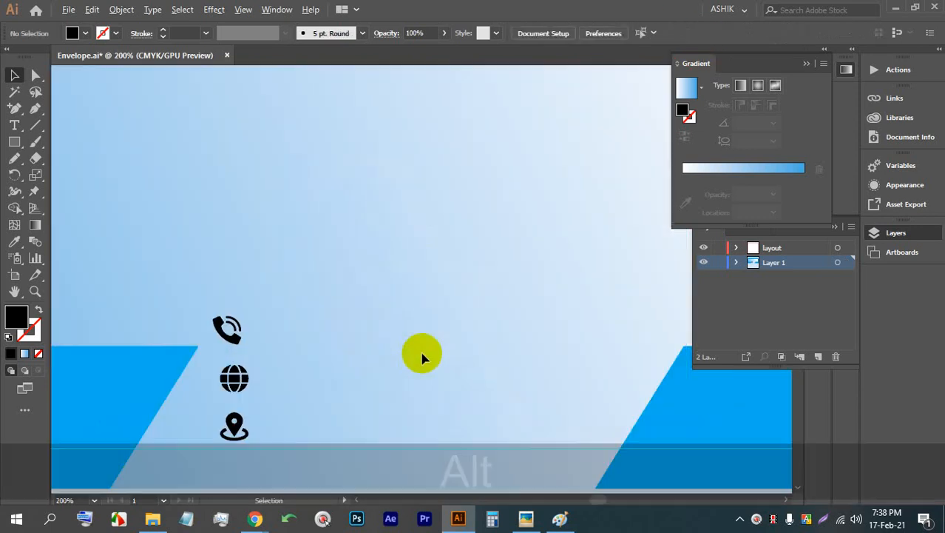
left_click_drag(416, 384, 327, 332)
key("ctrl+s")
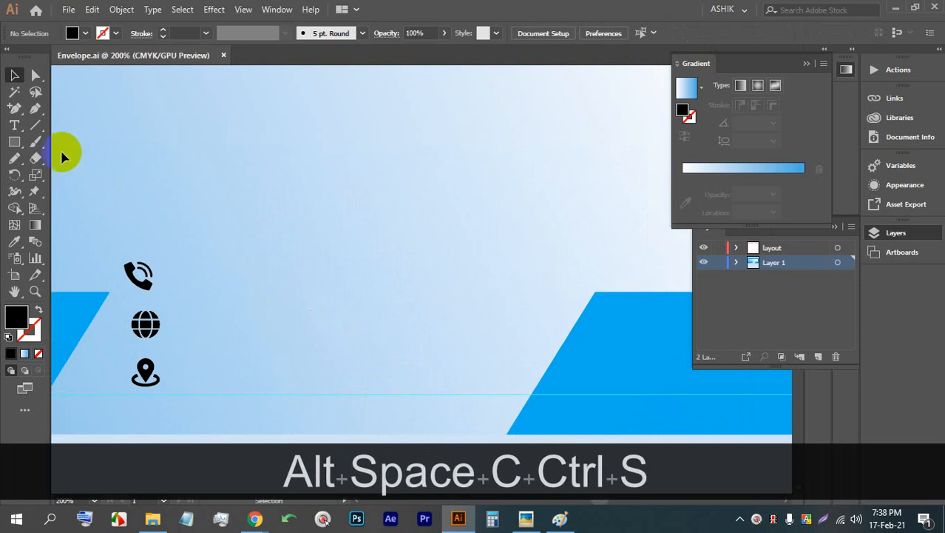
- Add a new text line in 12 pt Myriad Pro and move it beside the phone icon
left_click(197, 263)
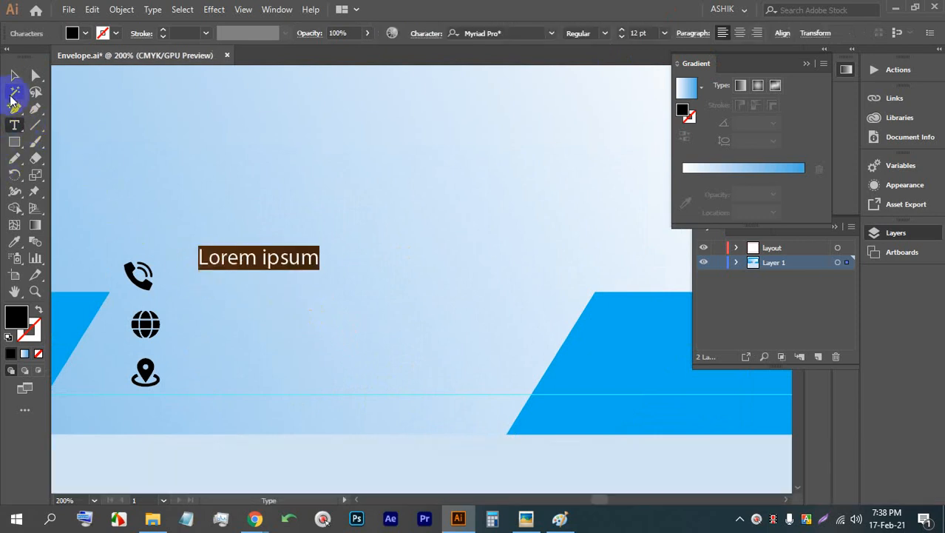
left_click(15, 75)
left_click_drag(213, 278, 214, 280)
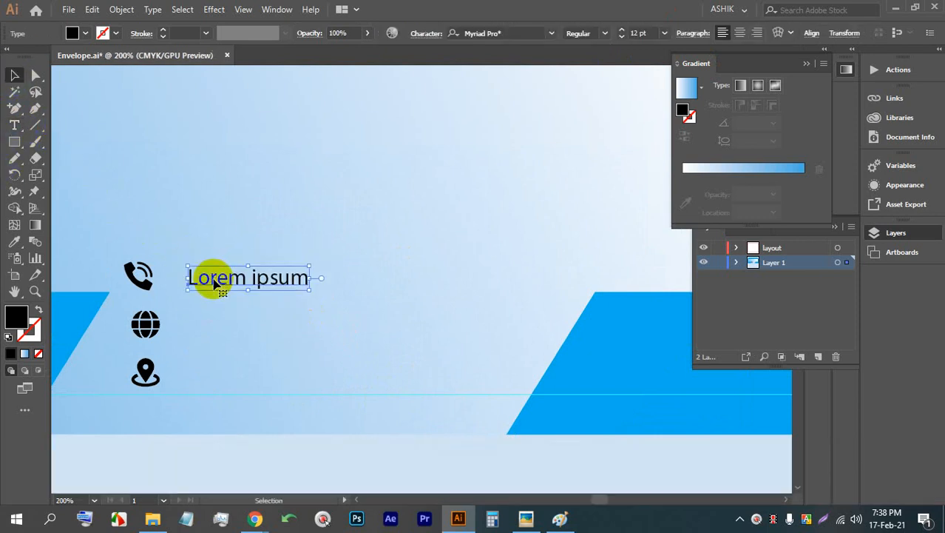
- Replace the placeholder text beside the phone icon with the phone number, including its country code
triple_click(217, 275)
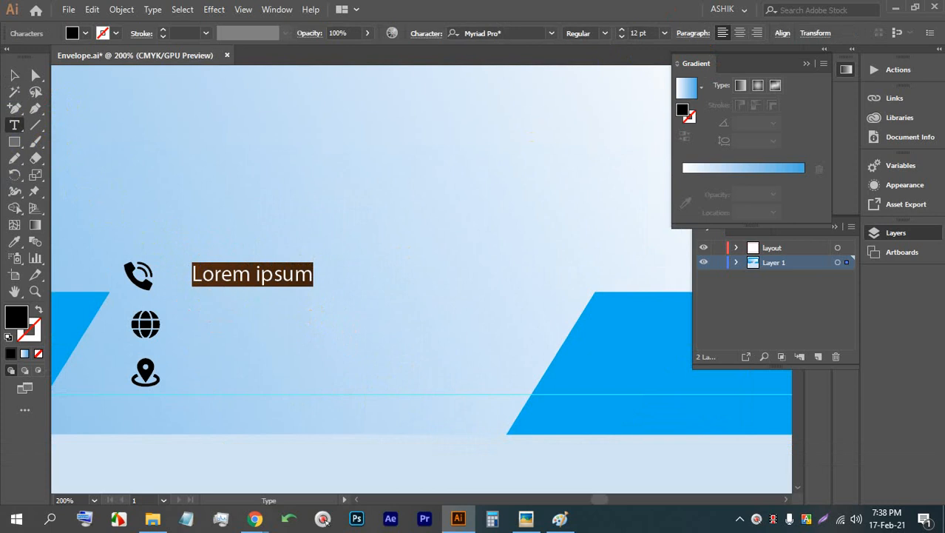
type("88")
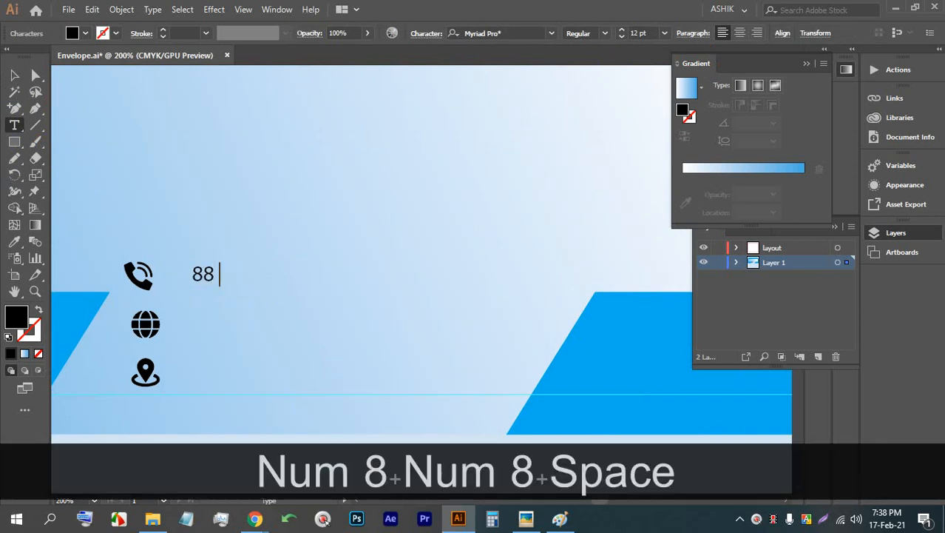
key("BackSpace")
key("BackSpace")
key("BackSpace")
key("BackSpace")
type("+")
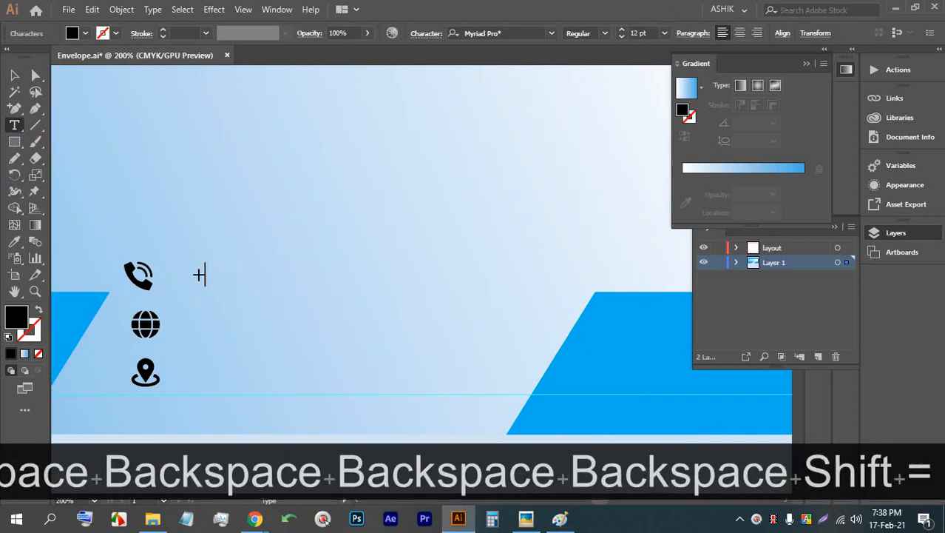
type("88 0100")
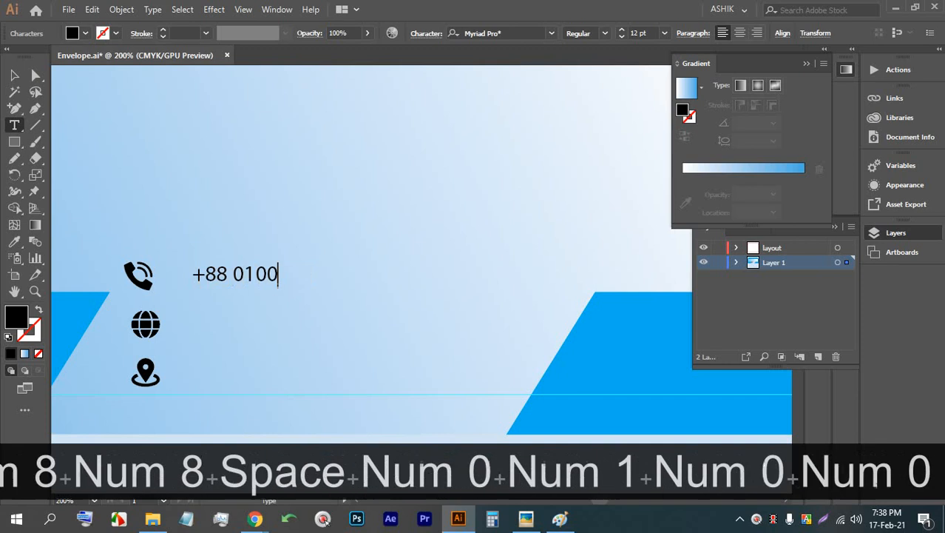
type("0-9999 ")
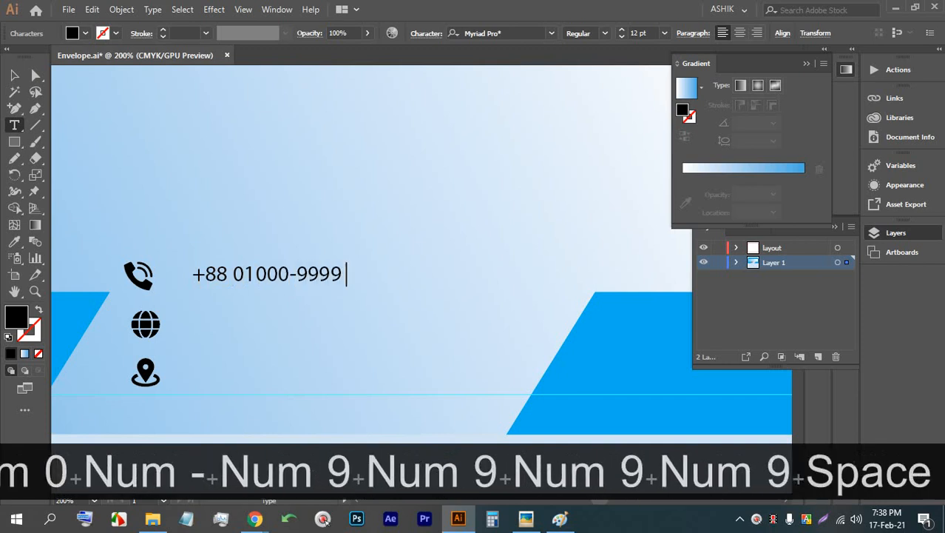
type("666")
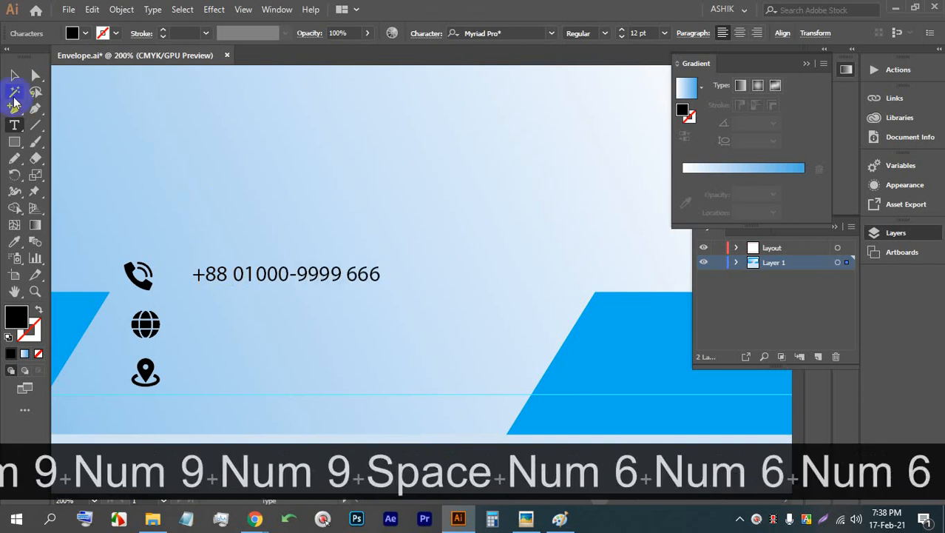
left_click(14, 75)
left_click_drag(211, 274, 200, 316)
triple_click(201, 316)
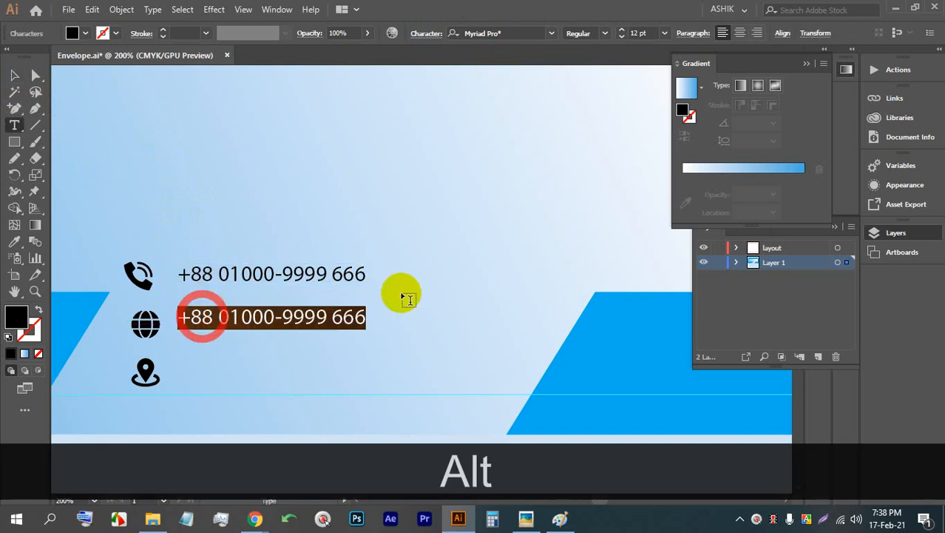
type("www.")
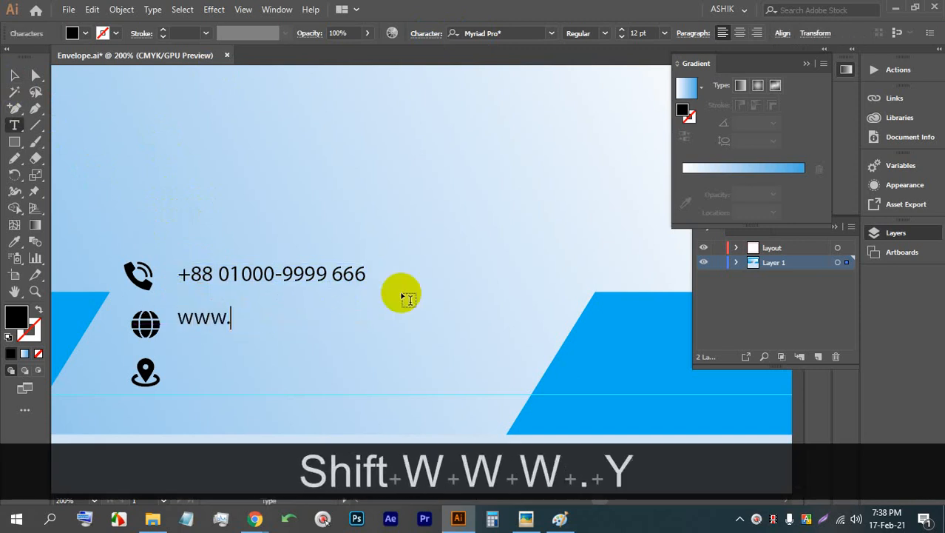
type("yourwei")
key("BackSpace")
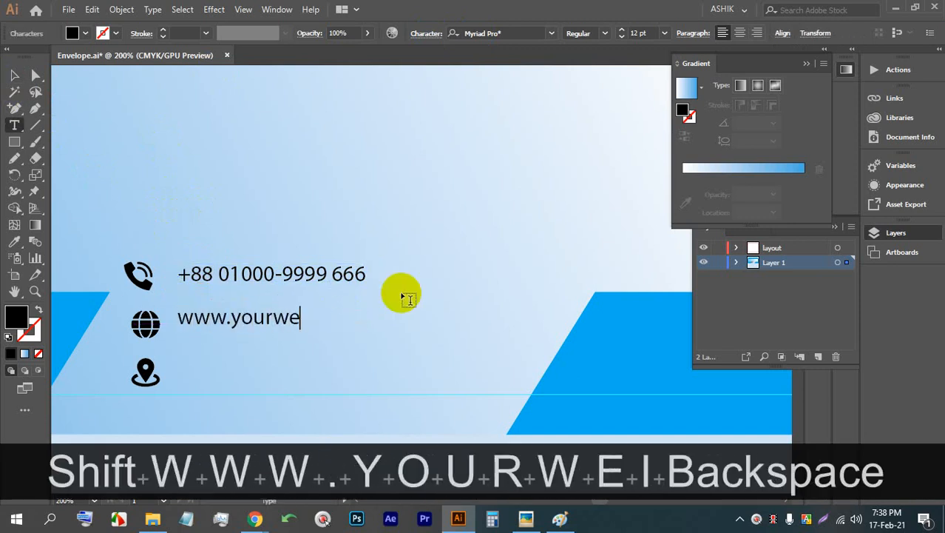
type("b.com")
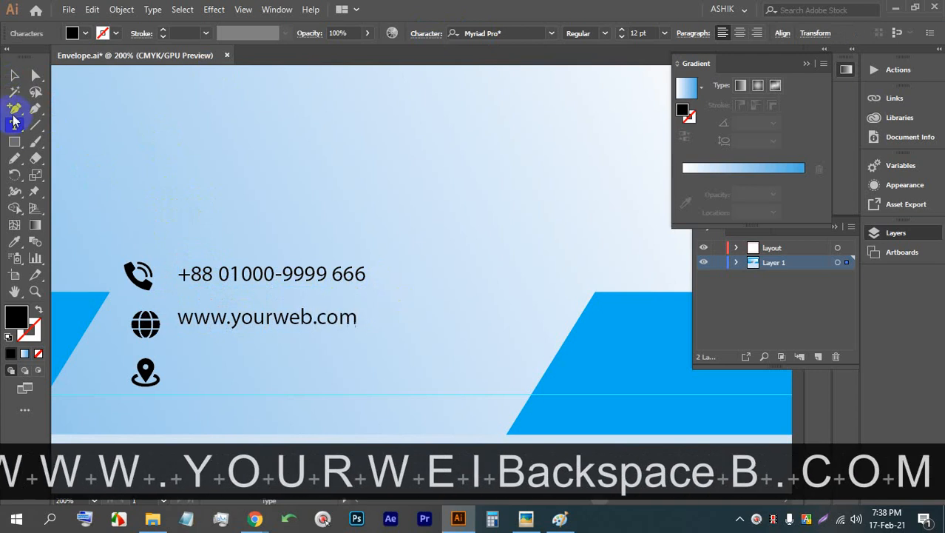
- Copy the web address text beside the location icon and change it to "Your Location Here," followed by a UK postcode
left_click_drag(211, 314, 211, 365)
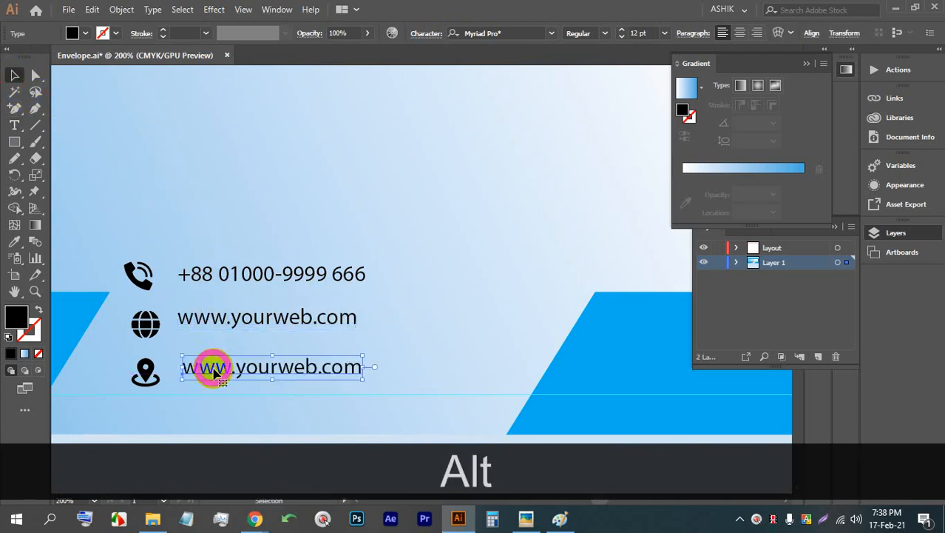
triple_click(211, 367)
type("Your lOca")
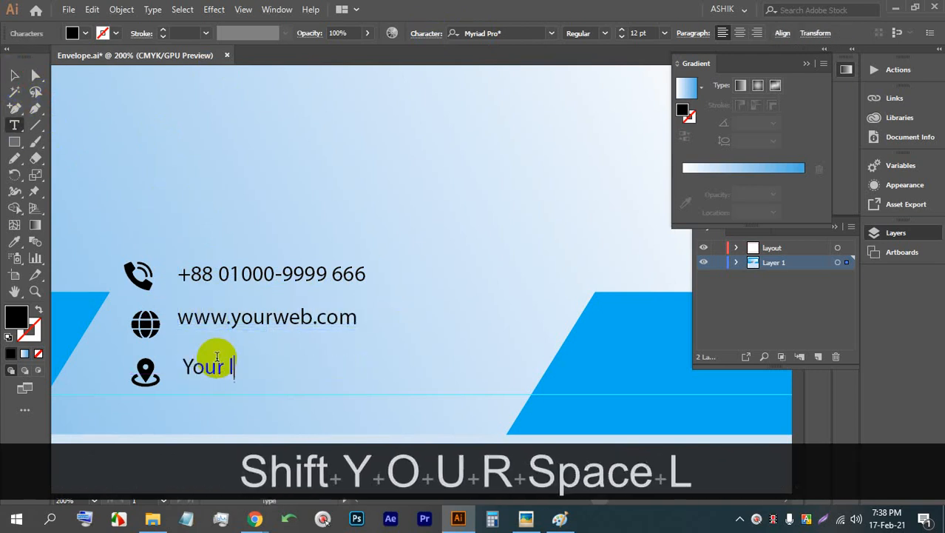
key("BackSpace")
key("BackSpace")
key("BackSpace")
key("BackSpace")
type("L")
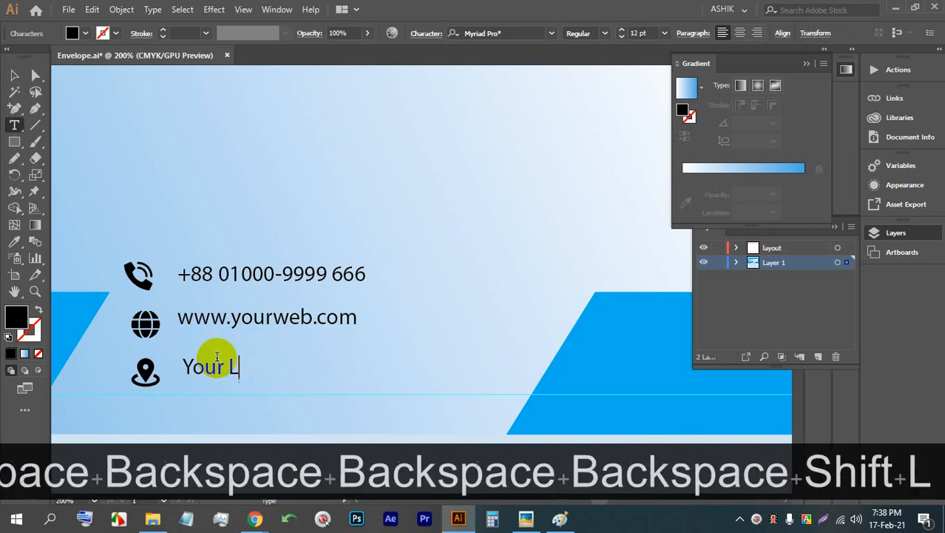
type("ocation Here,")
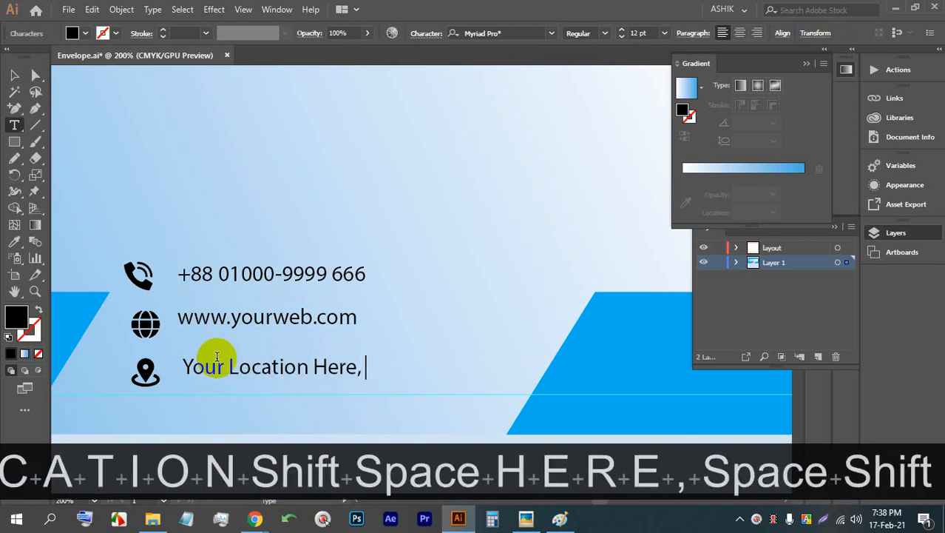
type(" UK-")
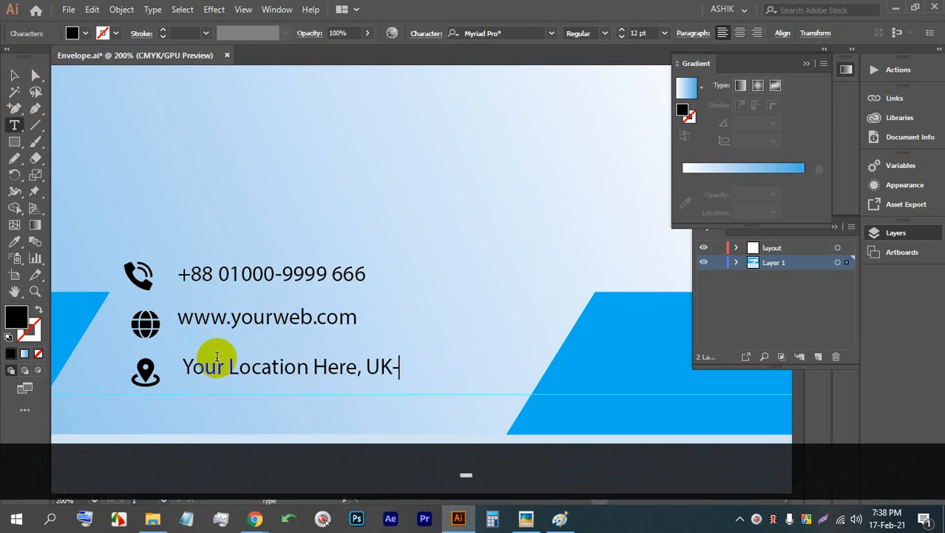
key("BackSpace")
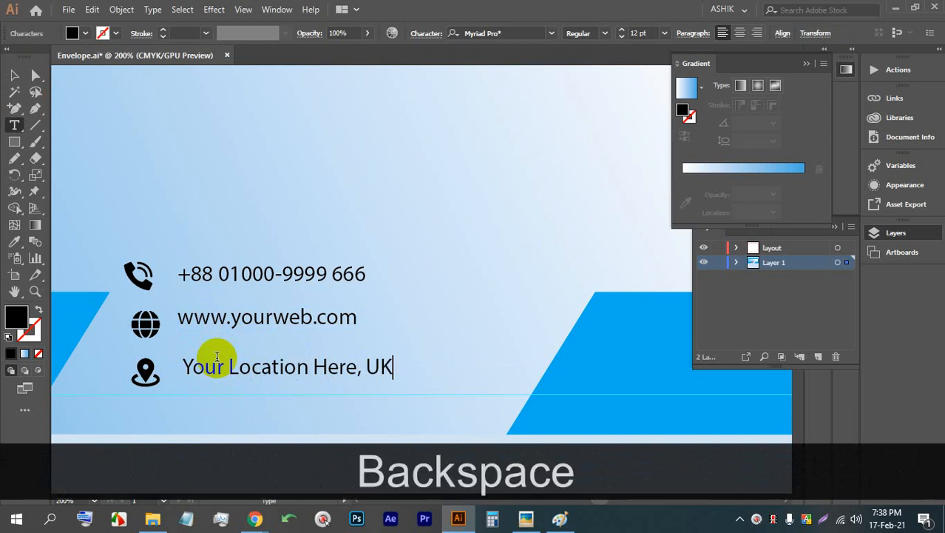
type("-96")
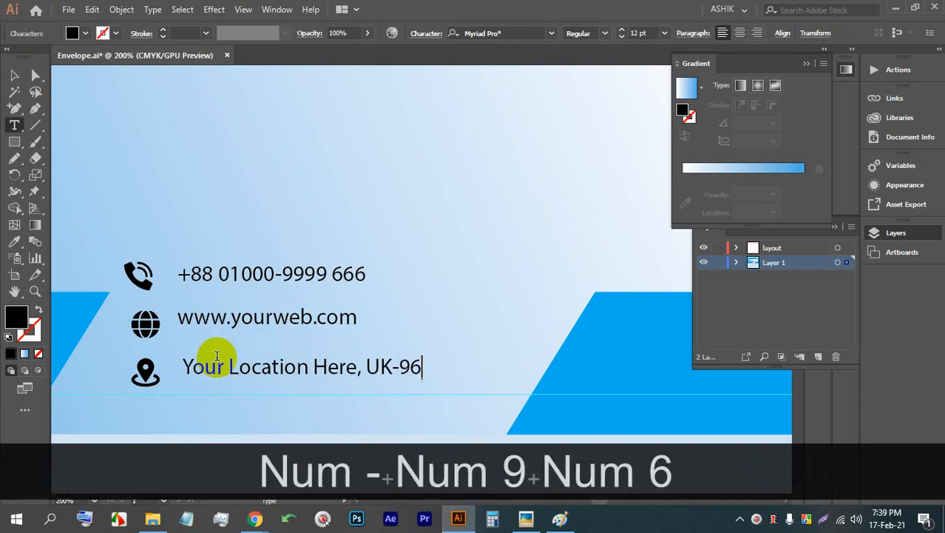
type("00.")
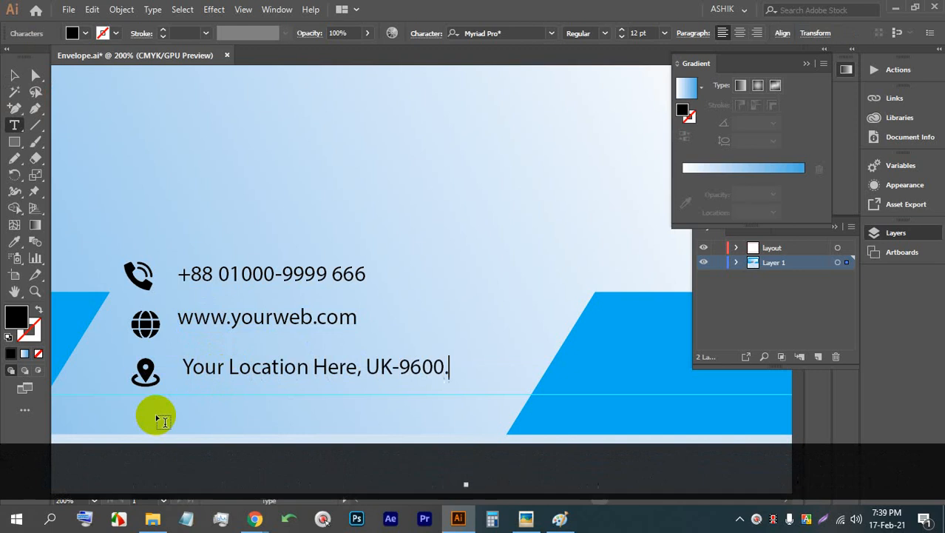
- Align the location icon and its address text by their vertical centers
left_click(13, 76)
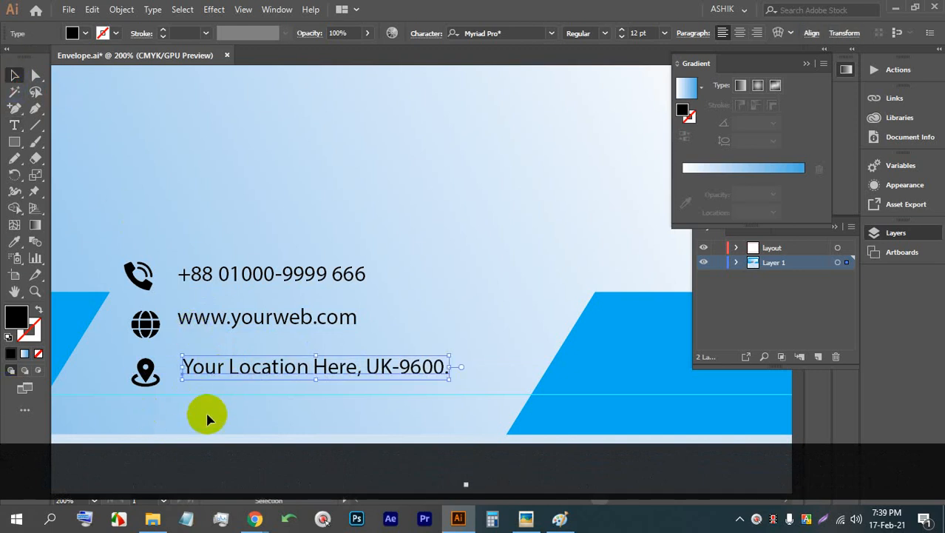
left_click(146, 362, "shift")
left_click(523, 33)
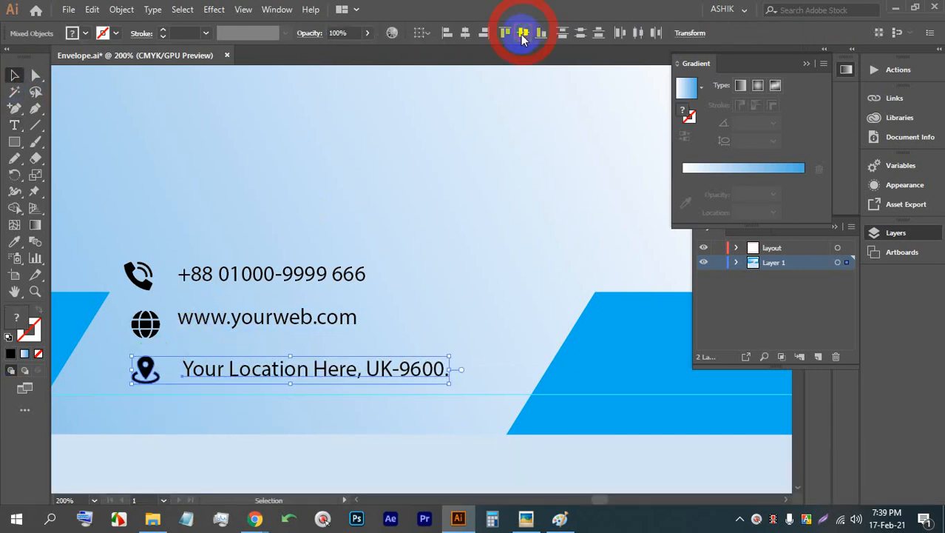
left_click(423, 277, "ctrl")
- Align the phone, web and address text lines by their left edges
left_click_drag(249, 220, 308, 409)
left_click(781, 33)
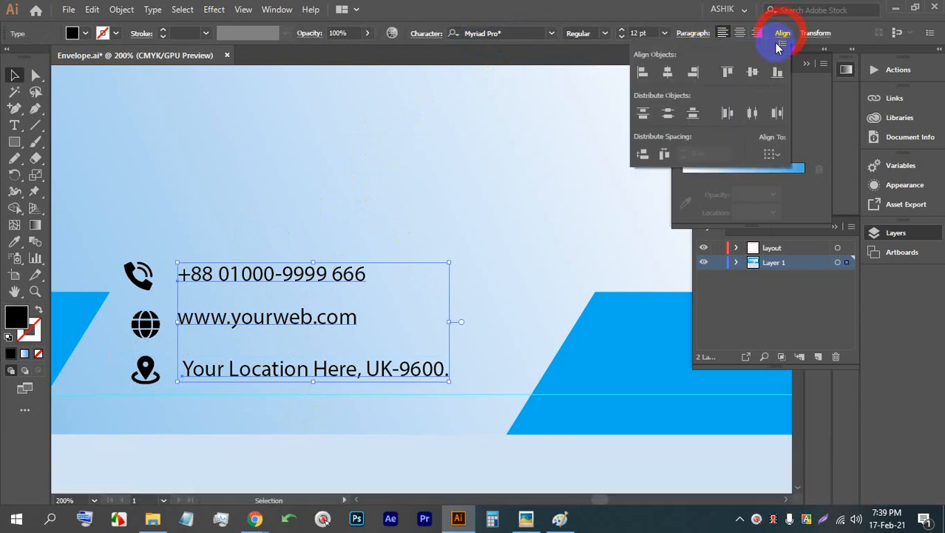
left_click(643, 74)
left_click(464, 331)
left_click(411, 401)
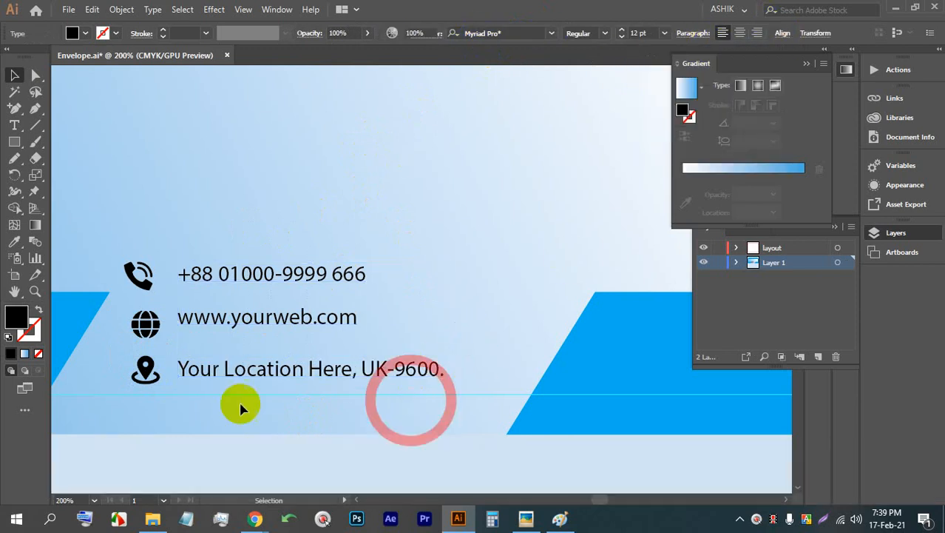
- Group the location icon with its text, and vertically center the globe icon with the web address and group them
left_click_drag(225, 400, 226, 291)
key("ctrl+g")
left_click(163, 345)
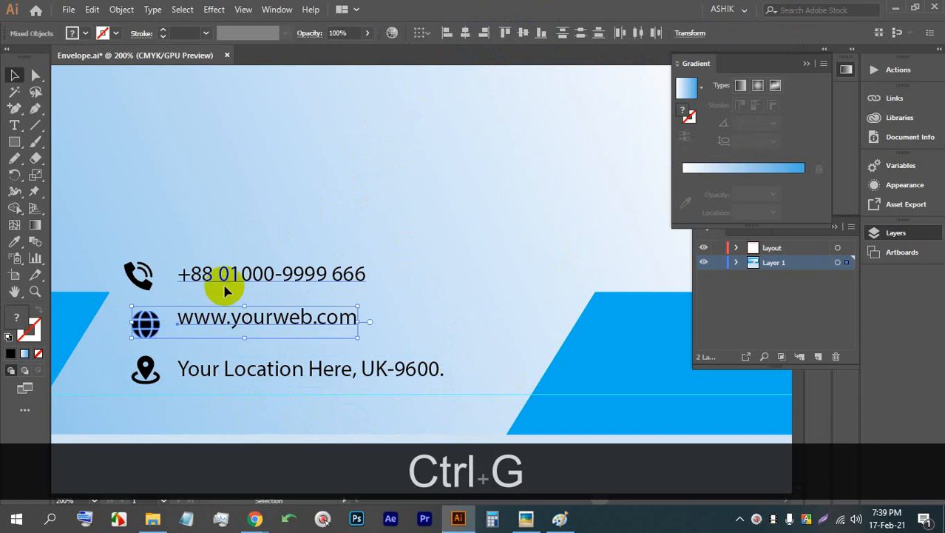
left_click(523, 33)
key("ctrl+g")
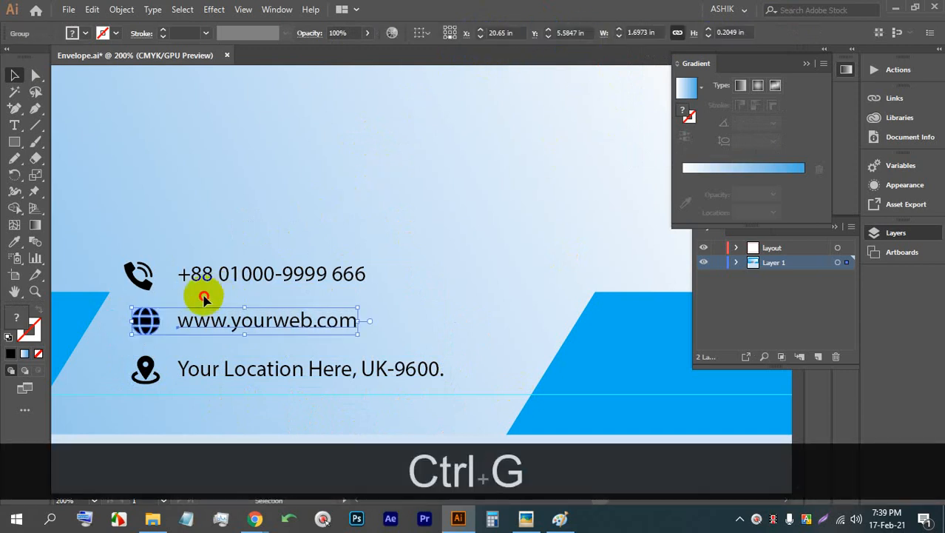
- Vertically center the phone icon with its number and group the two
left_click_drag(205, 297, 137, 266)
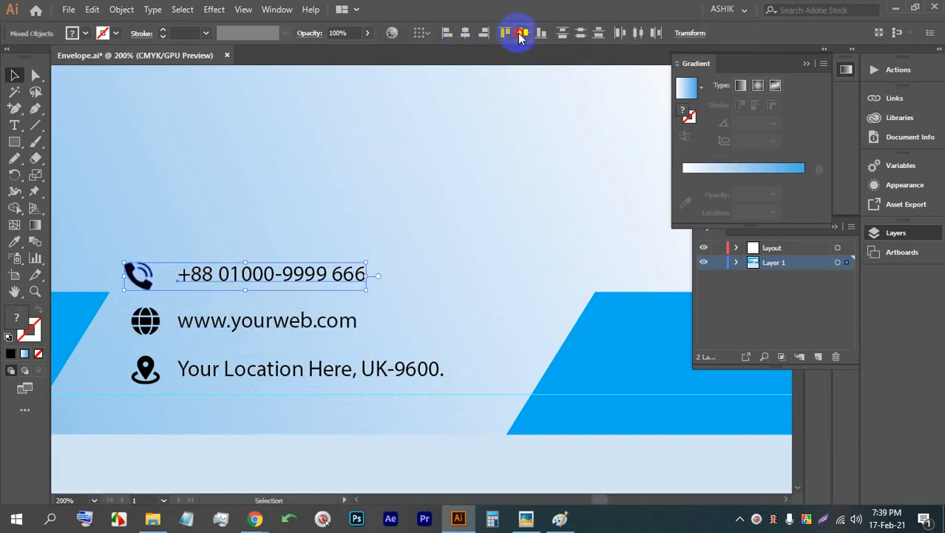
left_click(522, 34)
key("ctrl+g")
- Align the three grouped contact rows by their left edges
left_click_drag(191, 252, 238, 376)
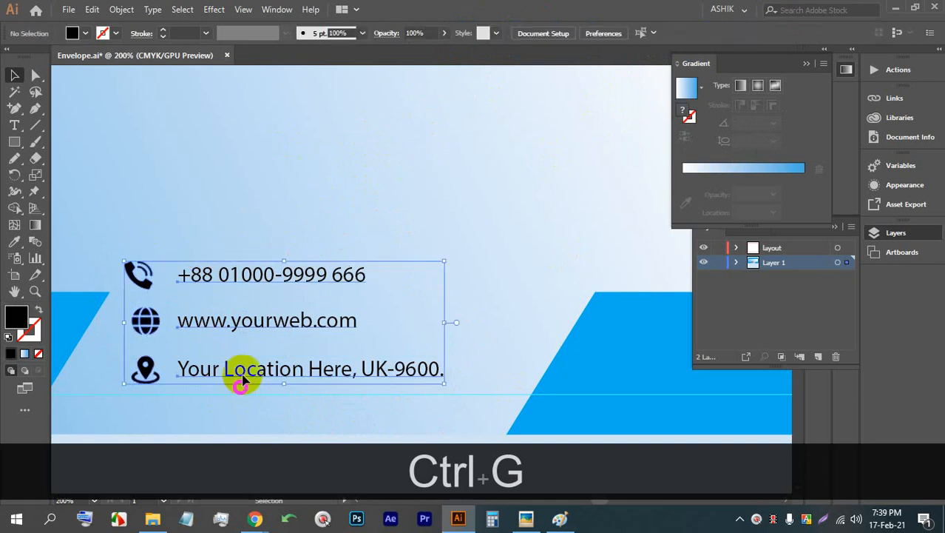
left_click(446, 33)
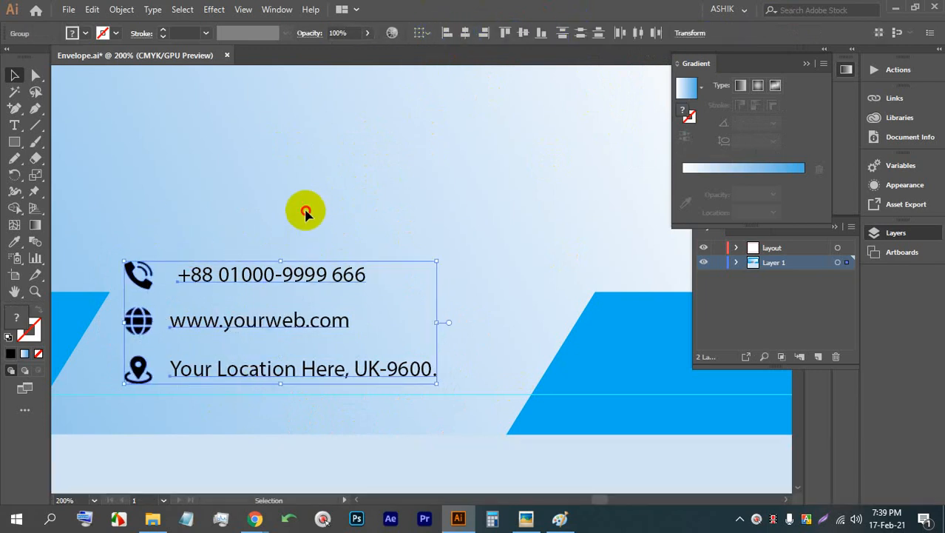
left_click(309, 209)
- Move the phone row down closer to the web row and distribute the three contact rows evenly by vertical centers
left_click(207, 273, "shift")
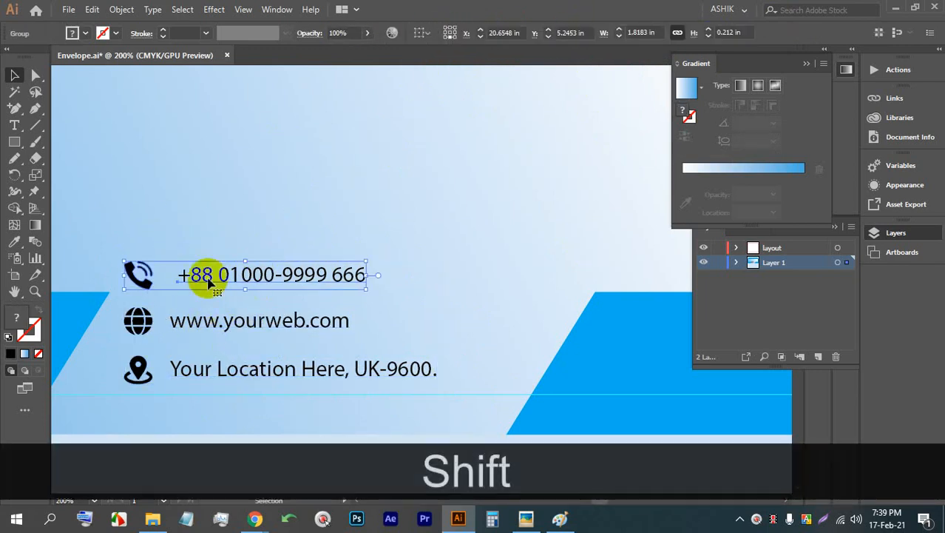
left_click_drag(209, 284, 208, 296)
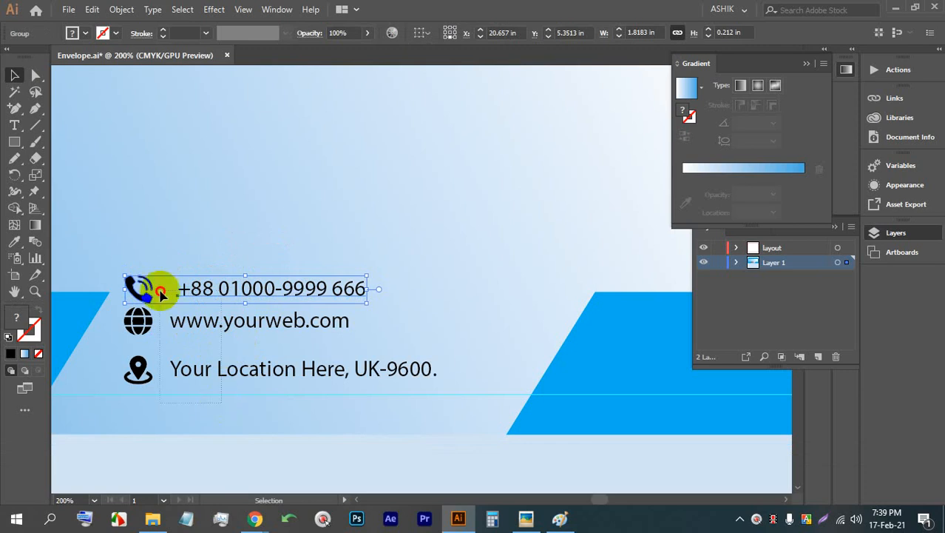
left_click(161, 294)
left_click(578, 37)
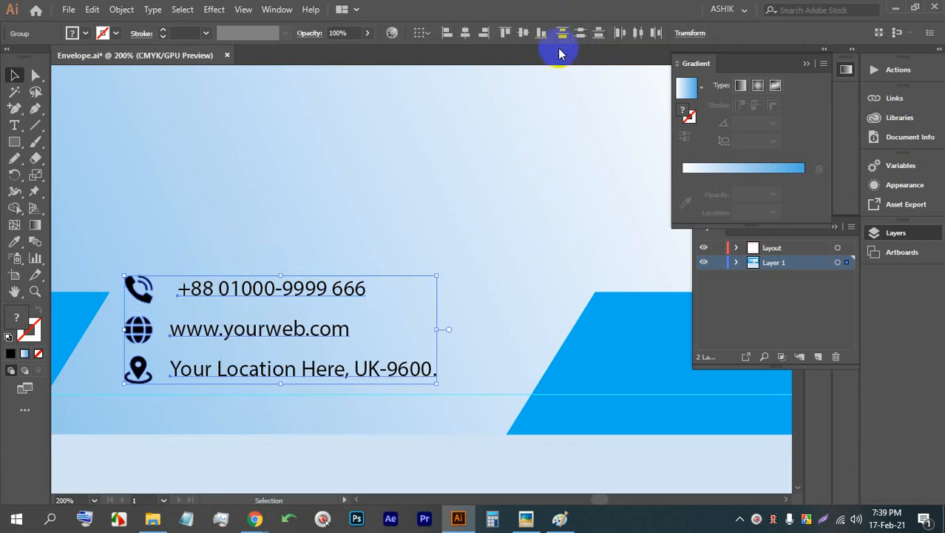
- Group the three contact rows and shift the block slightly right and down between the two blue shapes
key("ctrl+g")
key("ctrl+g")
key("ctrl+g")
key("ctrl+g")
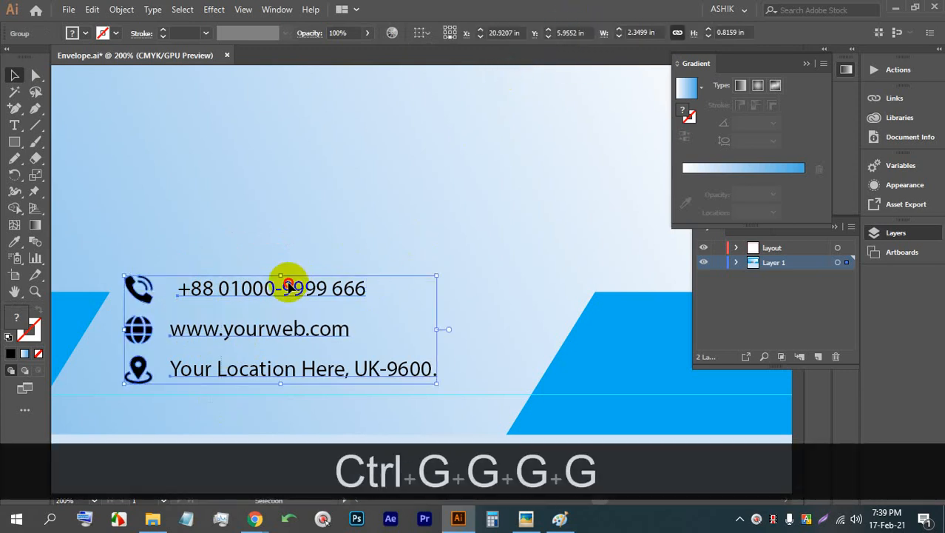
left_click_drag(288, 287, 300, 292)
scroll(337, 213, "down", 2)
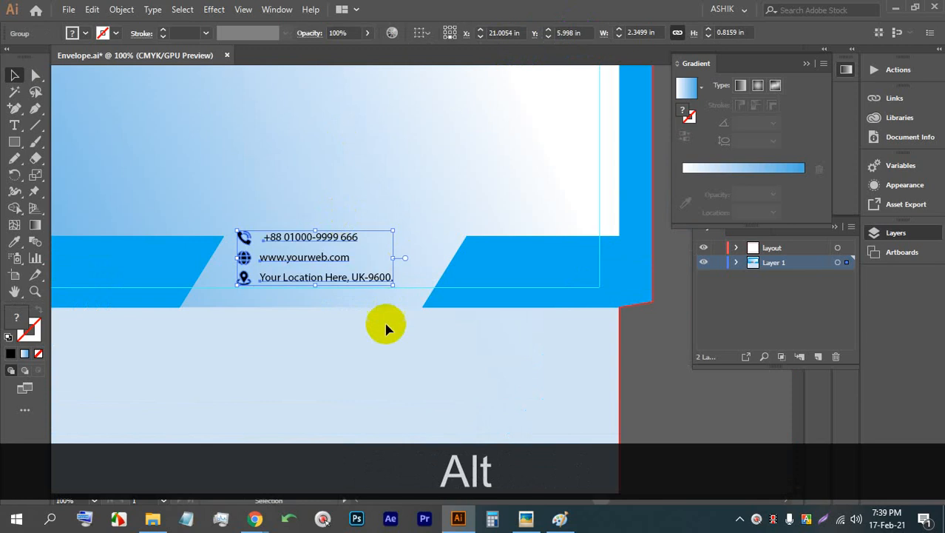
scroll(386, 329, "down", 3)
scroll(404, 276, "up", 2)
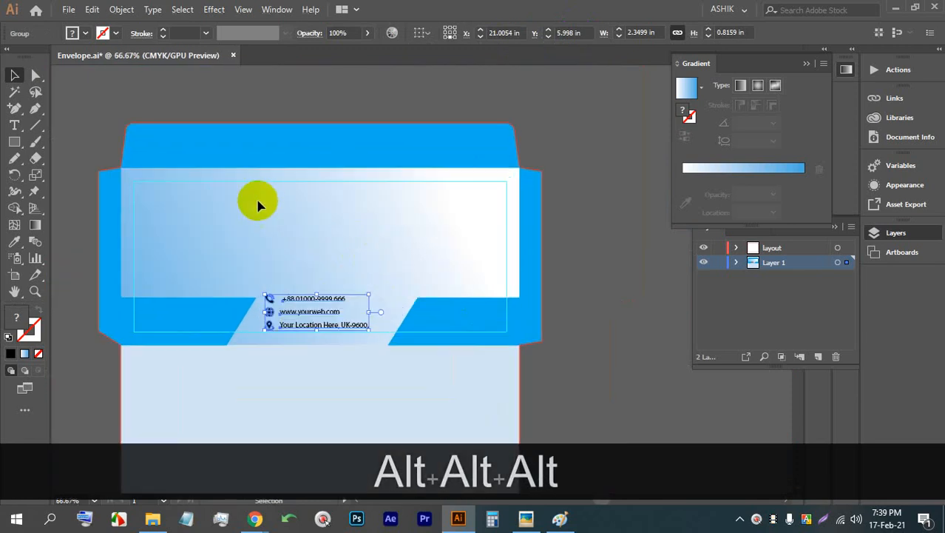
- Add the text LOGO to the white area of the envelope's front panel at about 39 pt
left_click(14, 126)
scroll(384, 207, "up", 1)
left_click(400, 205)
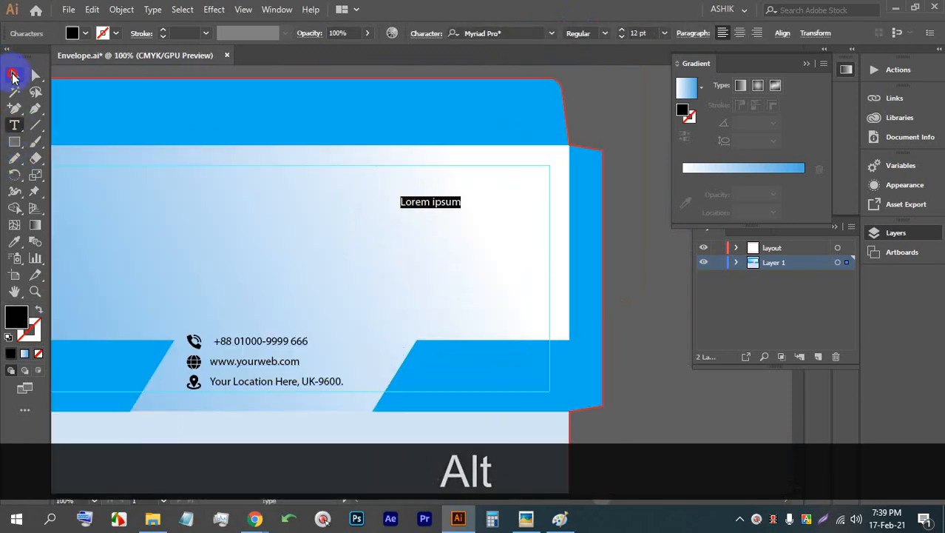
left_click(12, 76)
left_click_drag(399, 208, 262, 276)
key("t")
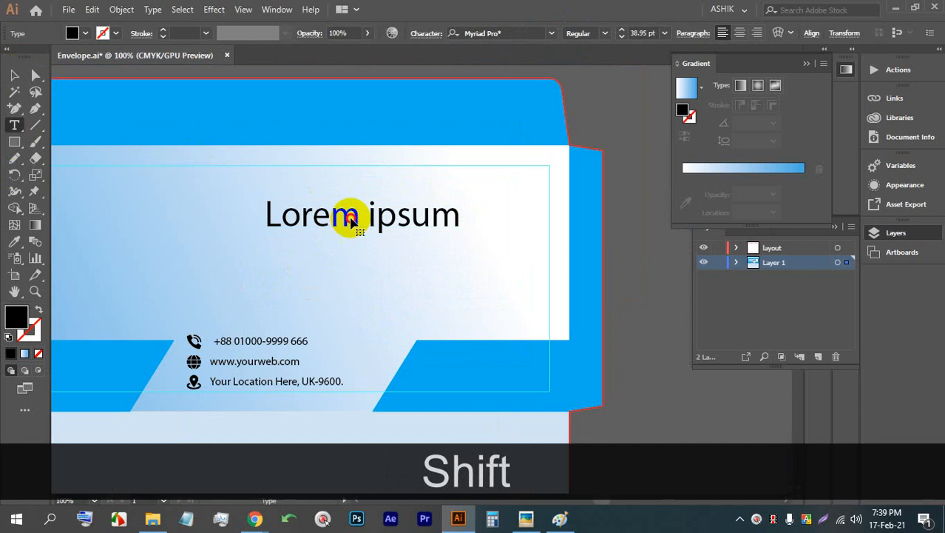
triple_click(346, 214)
key("Caps_Lock")
type("LOGO")
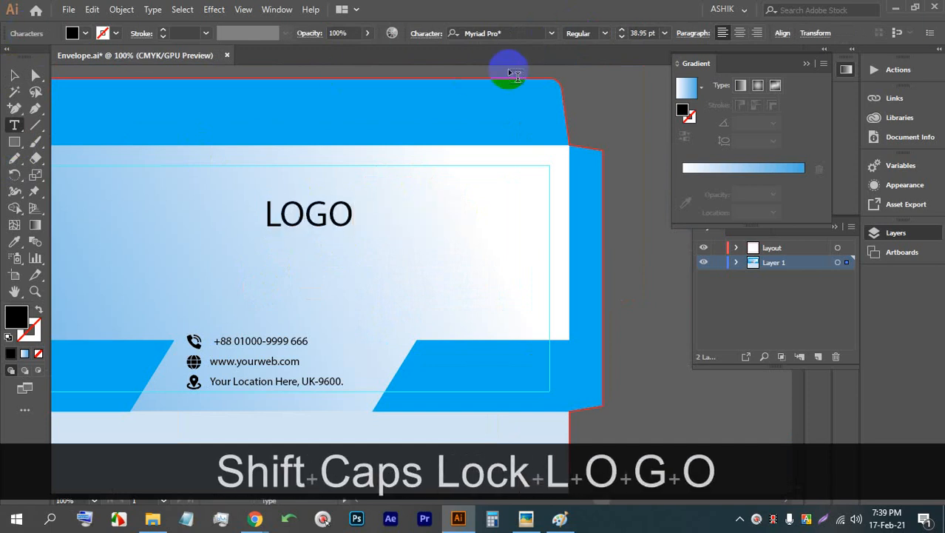
- Change the LOGO text's font to Bauhaus 93
left_click(14, 75)
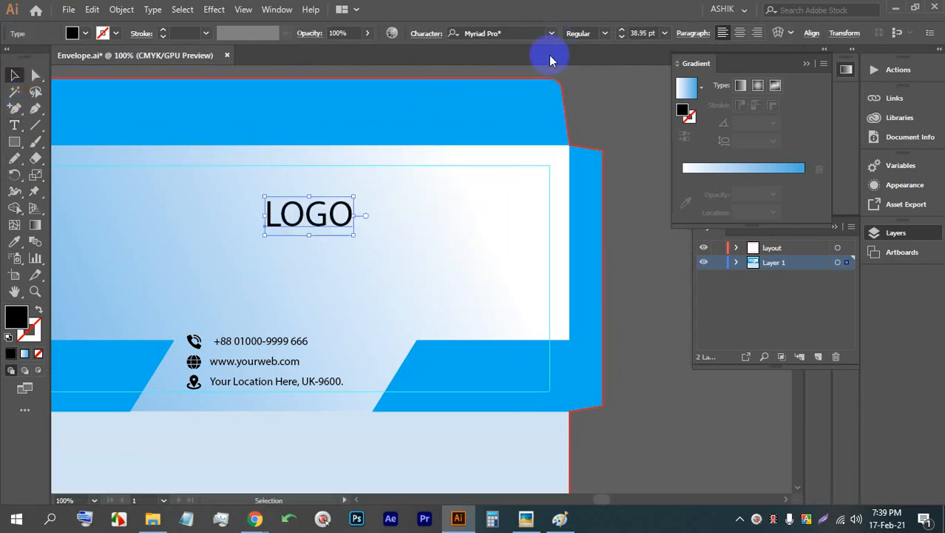
left_click(551, 32)
scroll(606, 152, "up", 5)
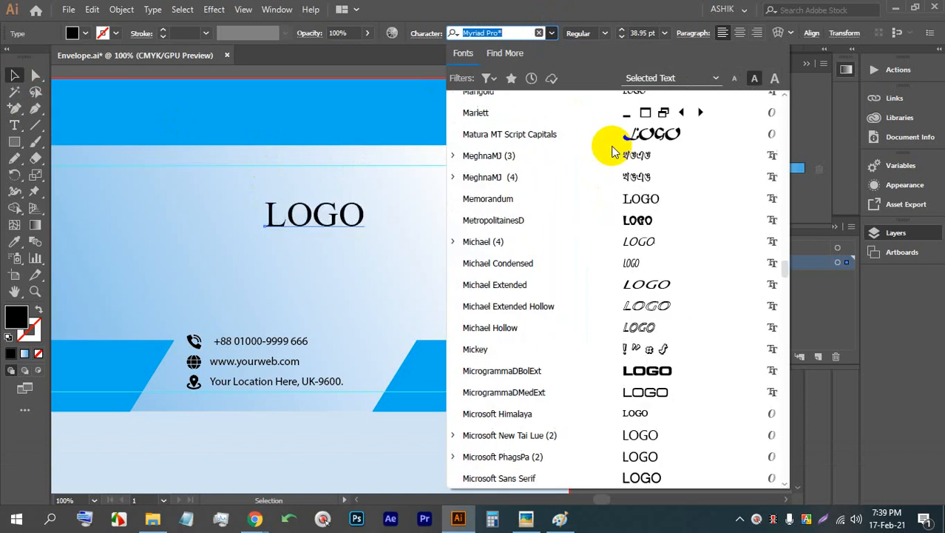
scroll(611, 151, "up", 8)
scroll(632, 148, "up", 4)
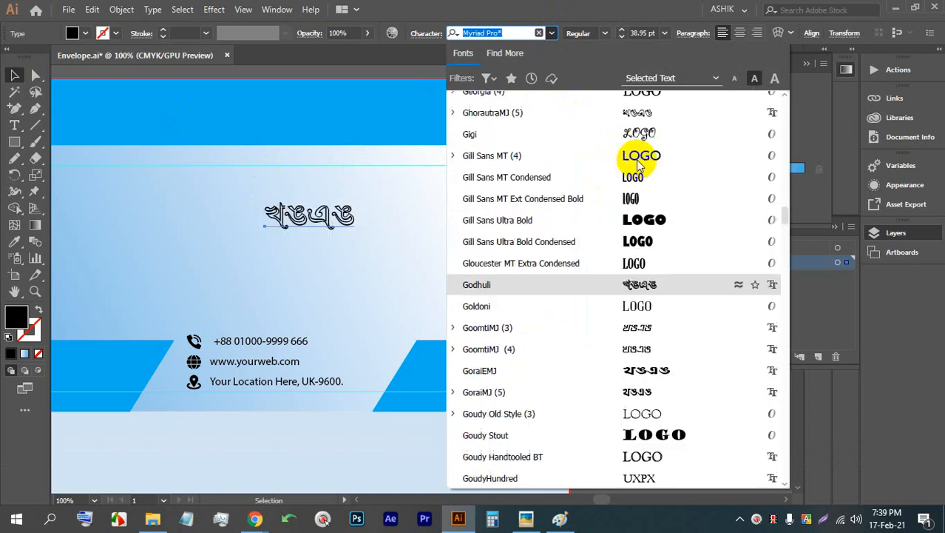
scroll(749, 148, "up", 15)
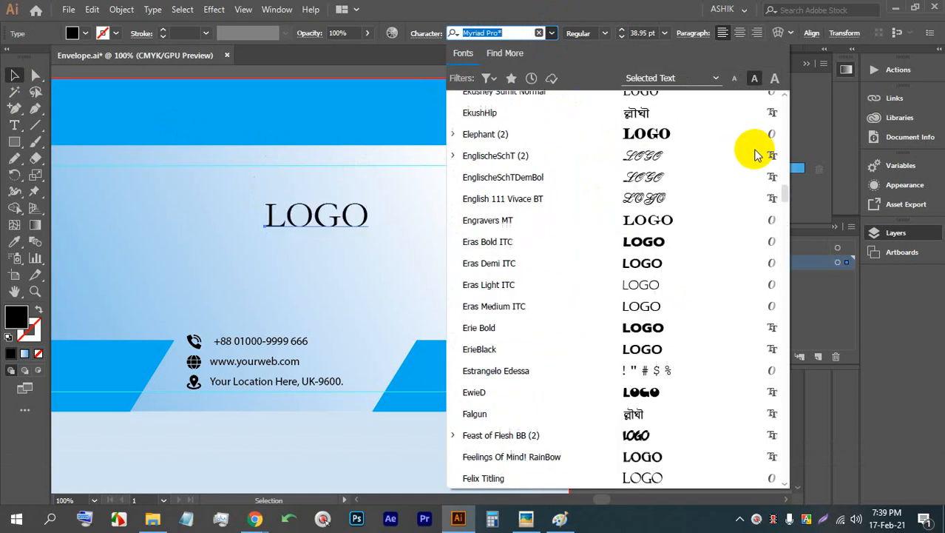
scroll(780, 170, "up", 10)
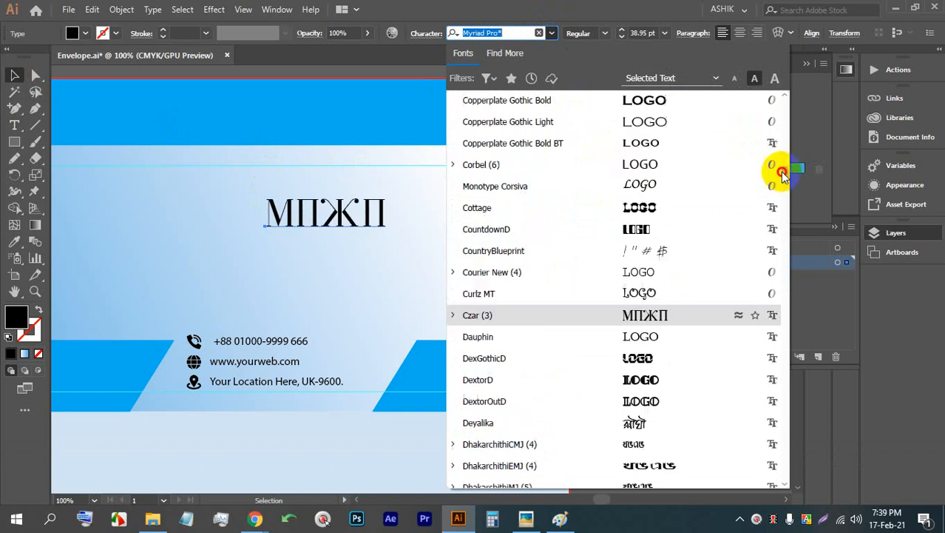
left_click(666, 119)
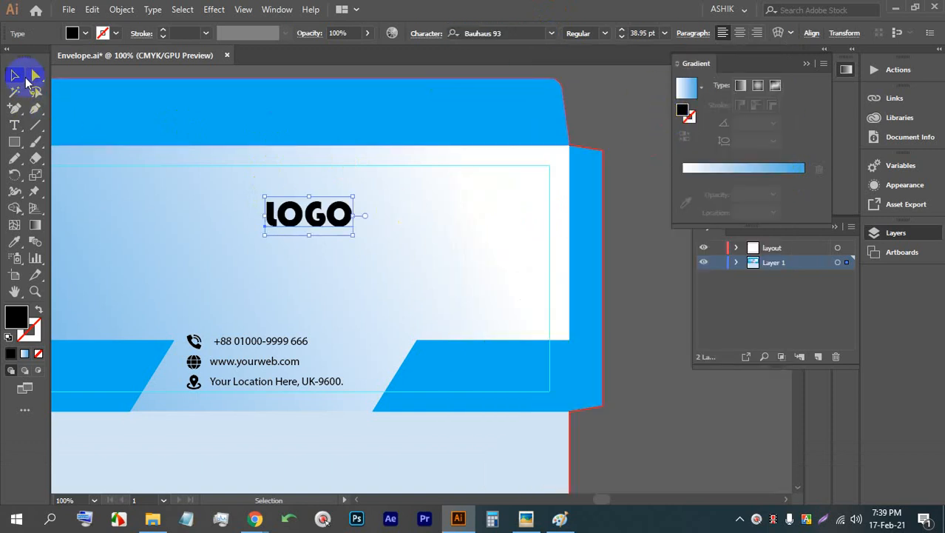
- Enlarge LOGO to about 70 pt in the front panel's upper-right guide corner and color the letters GO with the top flap's blue
left_click_drag(353, 198, 568, 197)
double_click(476, 192)
left_click(15, 240)
left_click(376, 106)
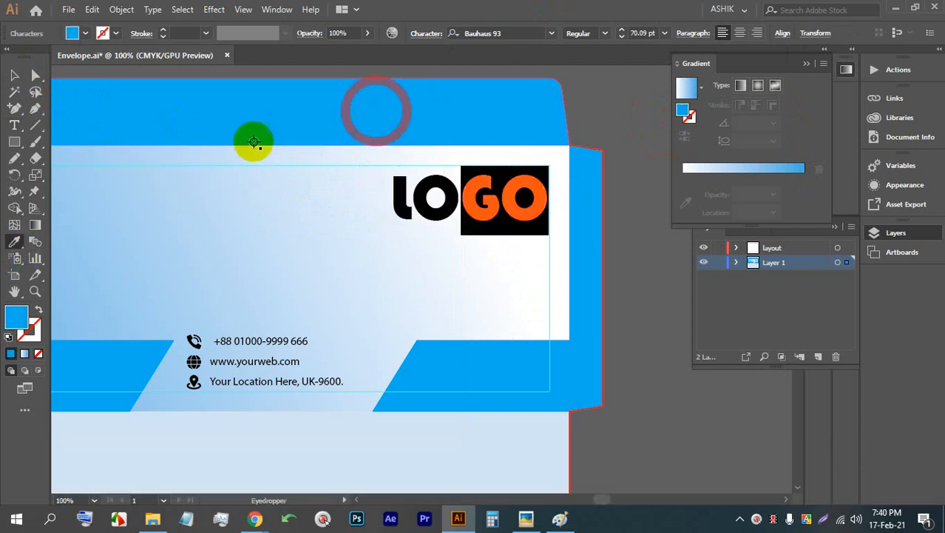
left_click(14, 75)
left_click(625, 202)
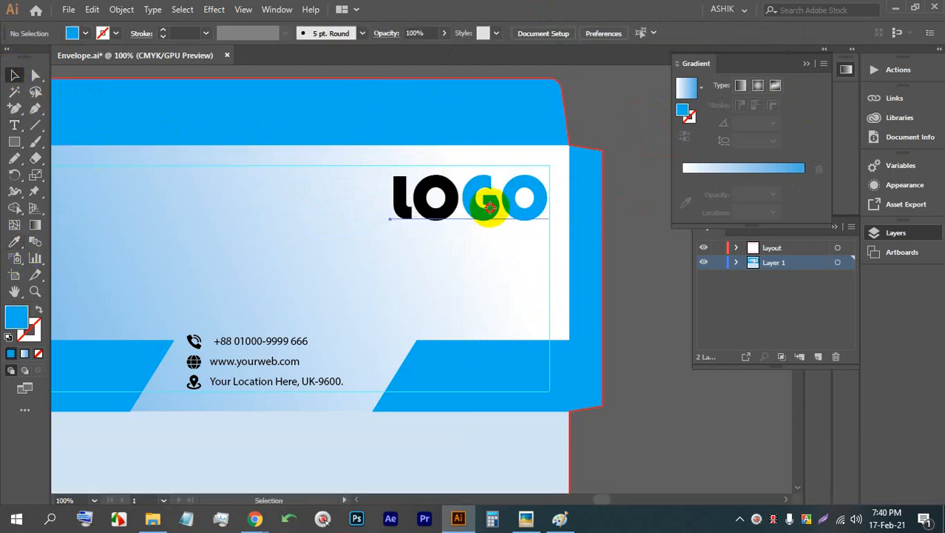
- Nudge the LOGO text slightly up and left inside the guides and save the document
left_click_drag(486, 212, 482, 204)
scroll(480, 202, "down", 1)
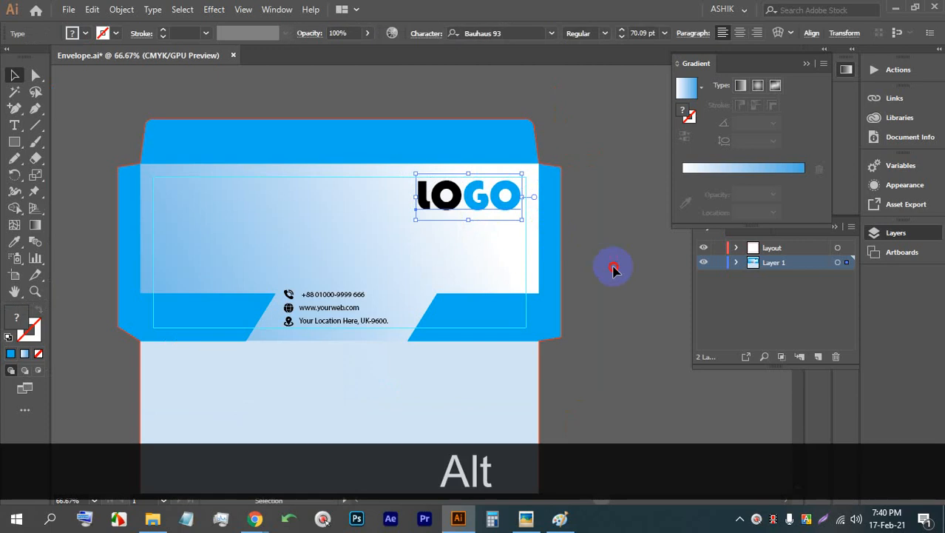
left_click(614, 267)
key("ctrl+s")
scroll(422, 321, "up", 1)
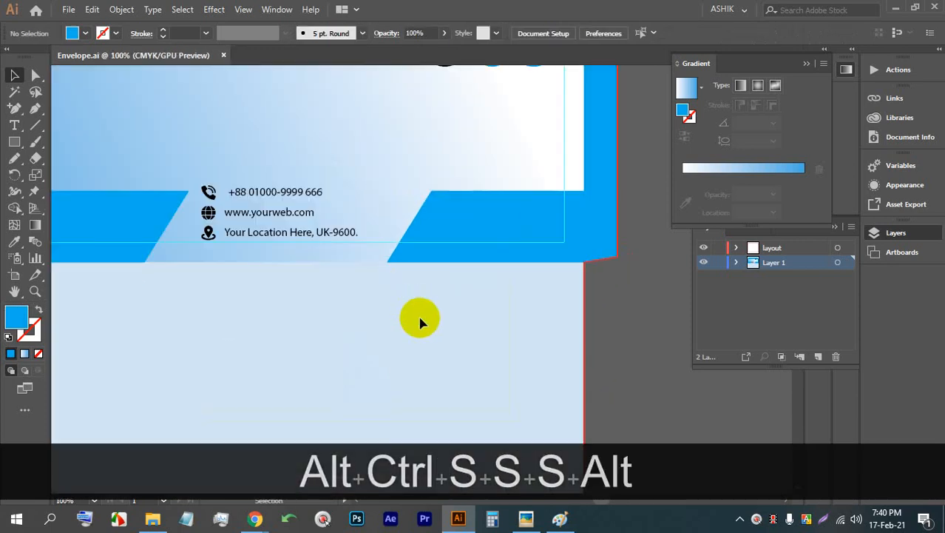
left_click_drag(422, 321, 342, 223)
scroll(405, 375, "up", 1)
left_click(19, 129)
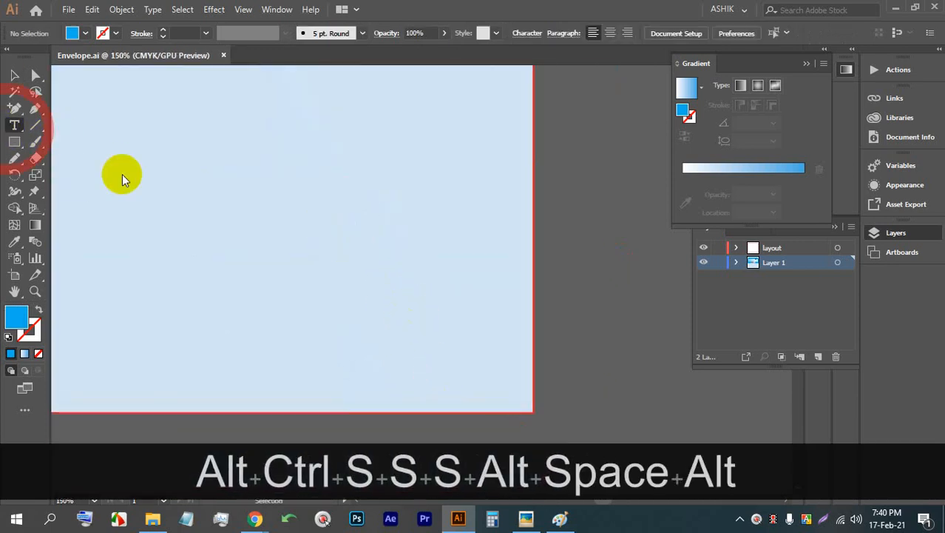
left_click(338, 322)
key("Escape")
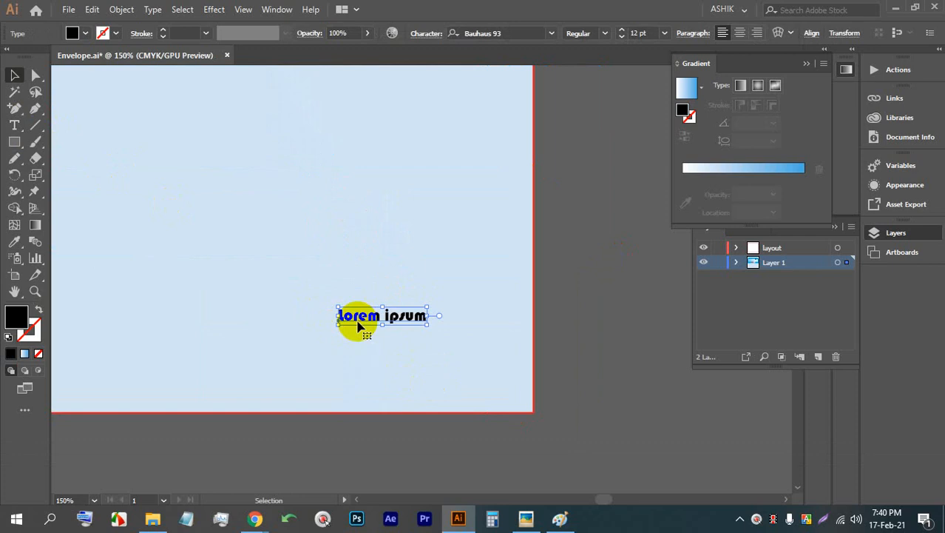
scroll(436, 317, "down", 2)
key("BackSpace")
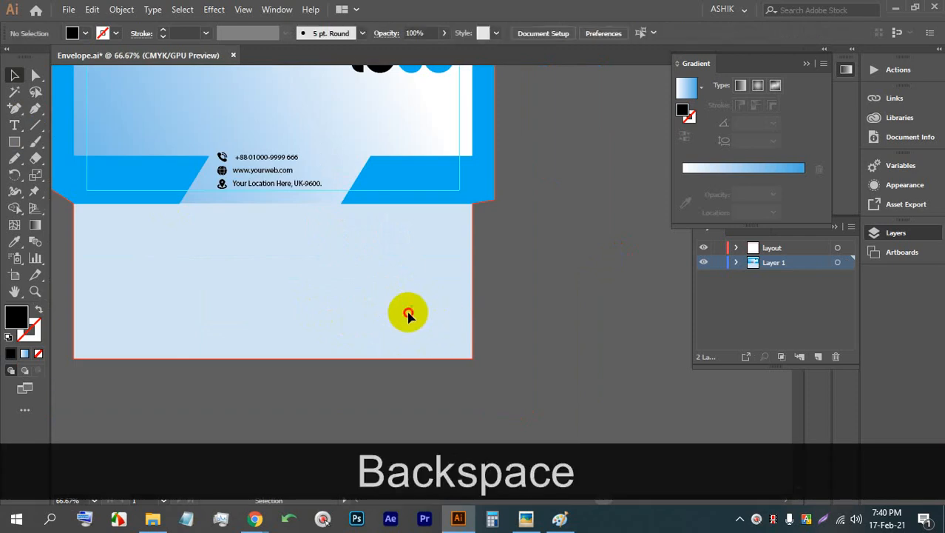
left_click(118, 9)
mouse_move(190, 320)
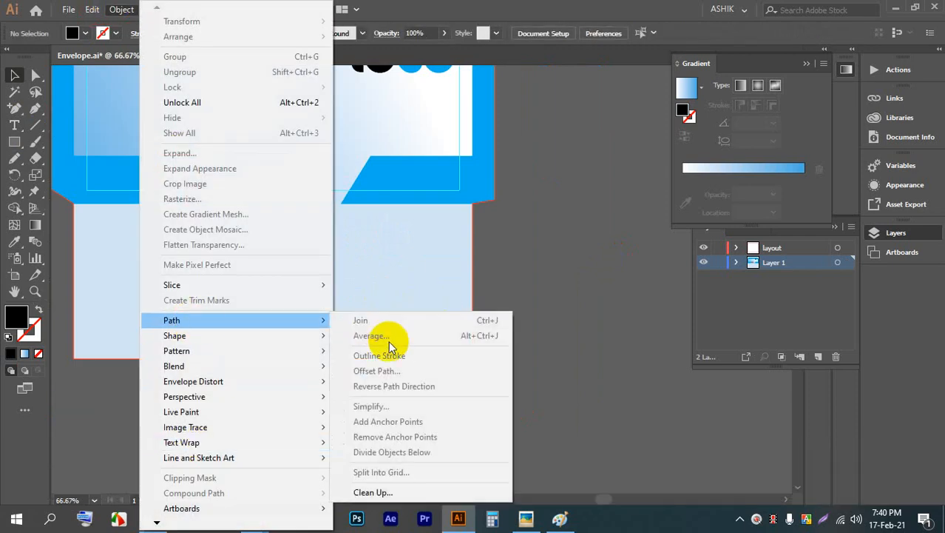
left_click(575, 301)
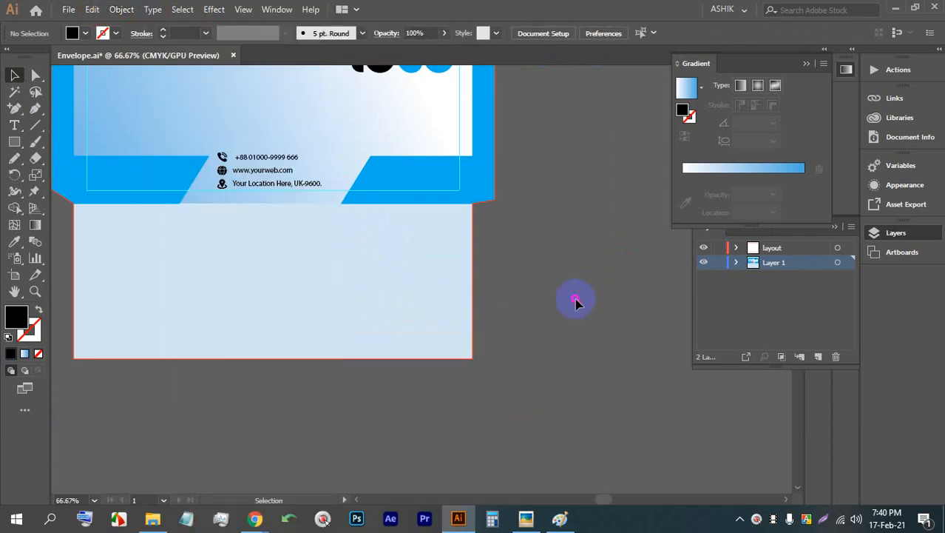
- Unlock all objects and create an offset path of -0.3 in from the light blue lower panel rectangle
key("alt+ctrl+2")
left_click(387, 294)
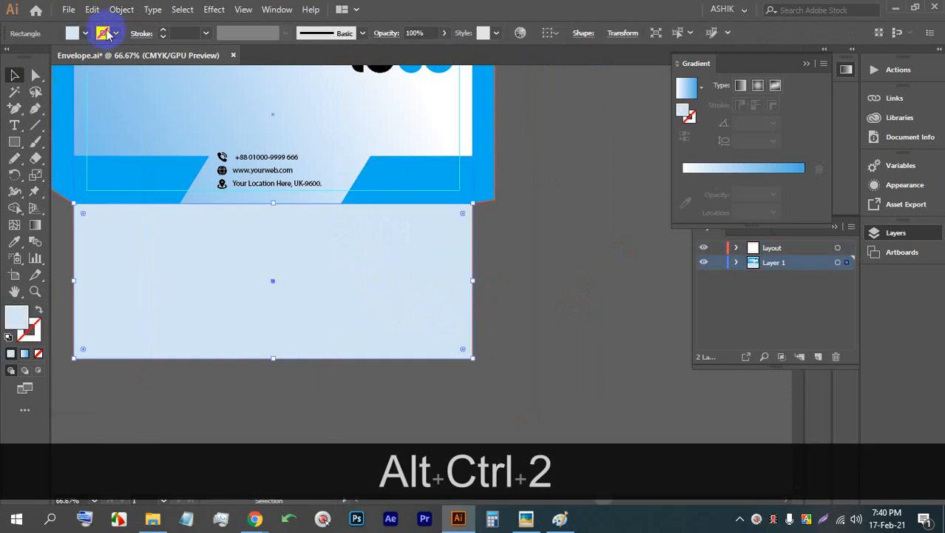
left_click(121, 9)
mouse_move(203, 324)
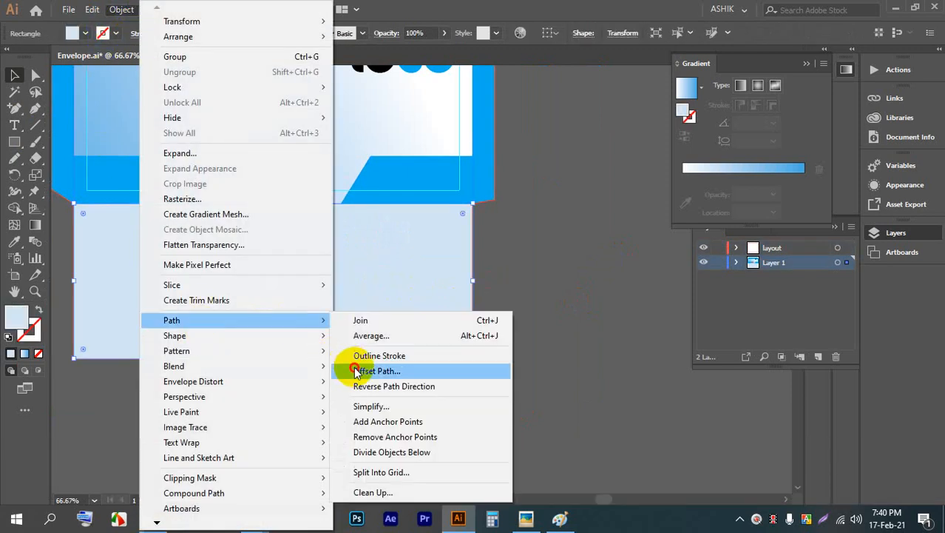
left_click(356, 371)
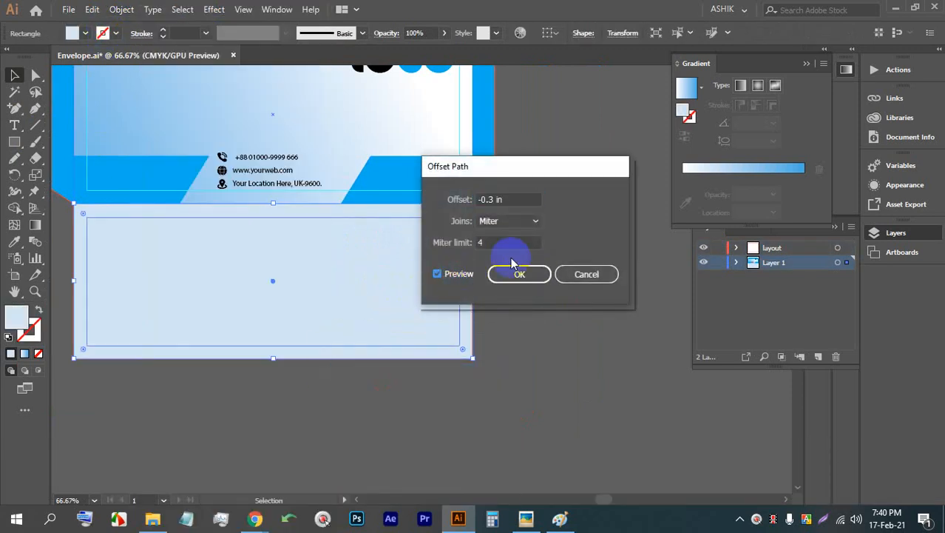
left_click(518, 277)
- Convert the inner offset rectangle on the lower panel into guides
left_click(511, 333)
left_click(411, 289)
right_click(412, 289)
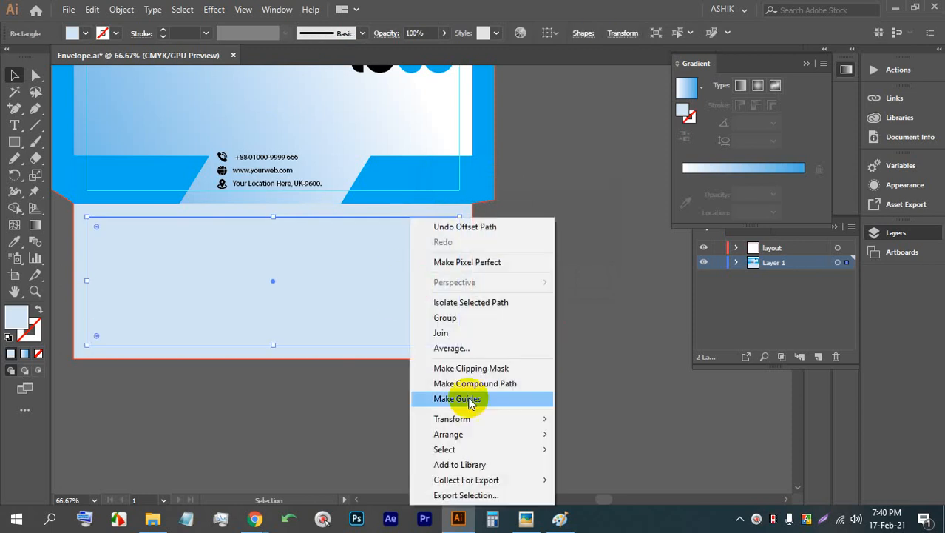
left_click(474, 396)
scroll(490, 296, "up", 1, "alt")
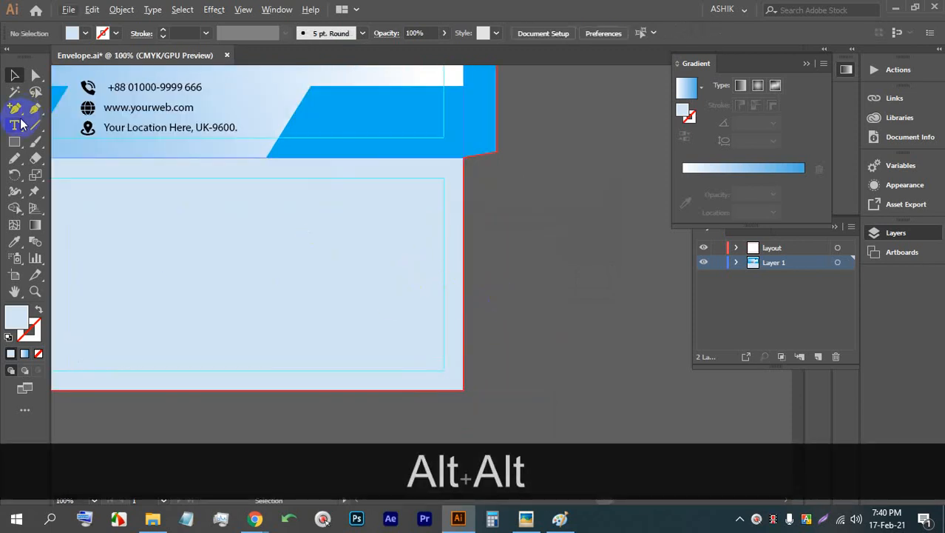
left_click(15, 124)
left_click(270, 312)
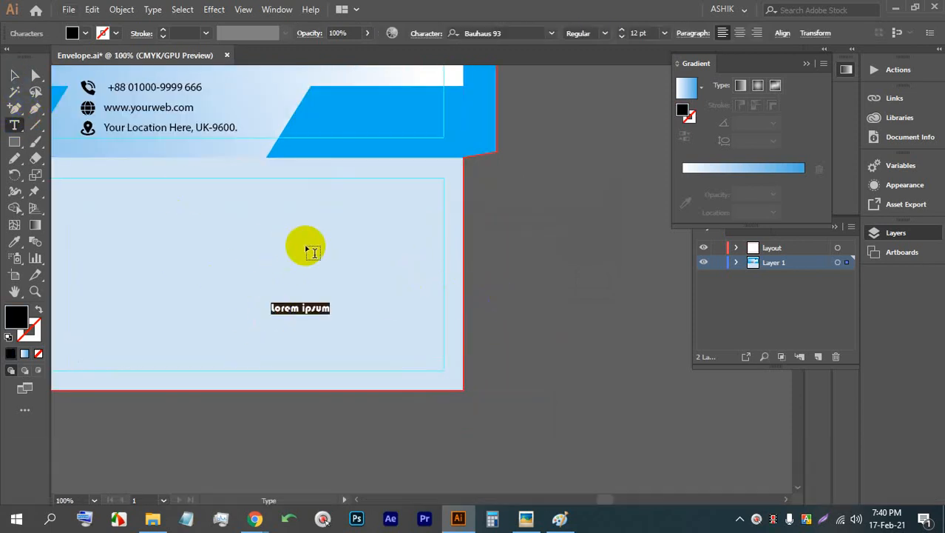
type("www")
key("BackSpace")
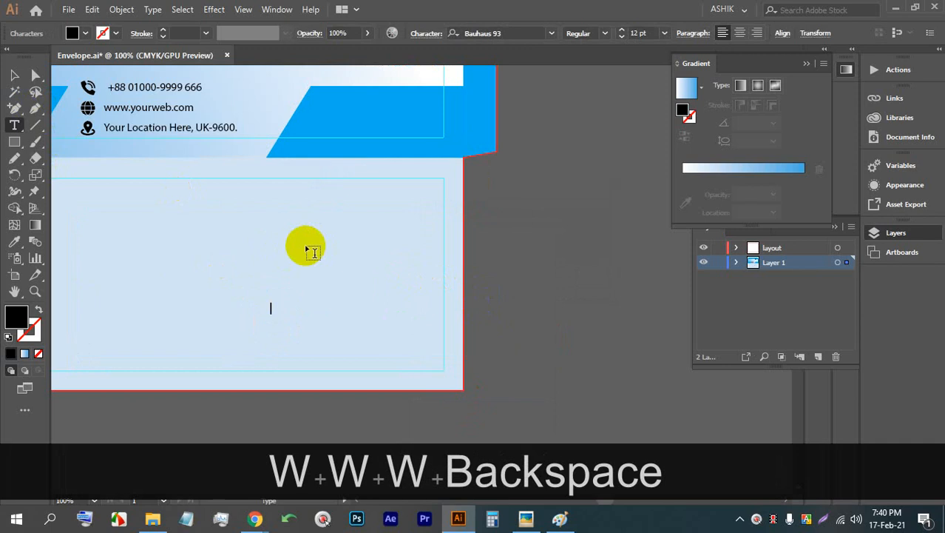
key("Caps_Lock")
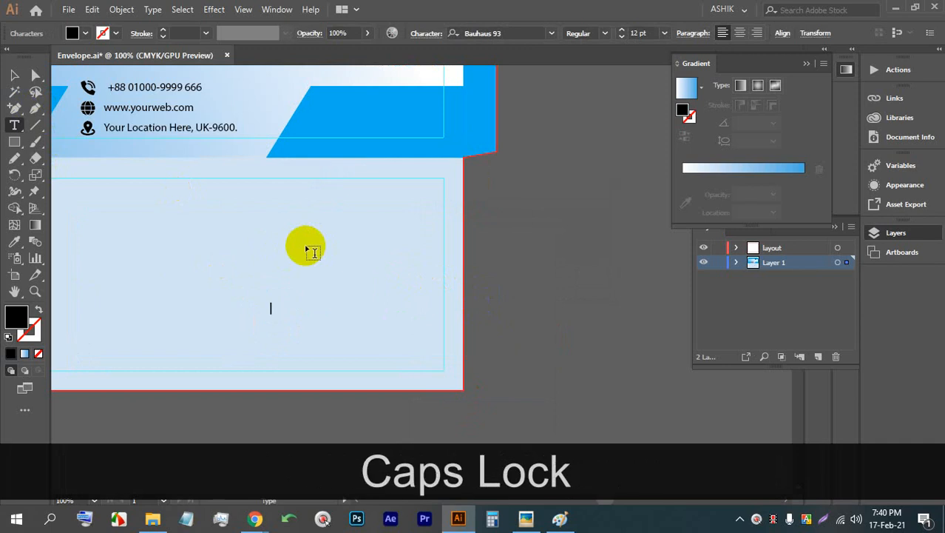
type("www.your")
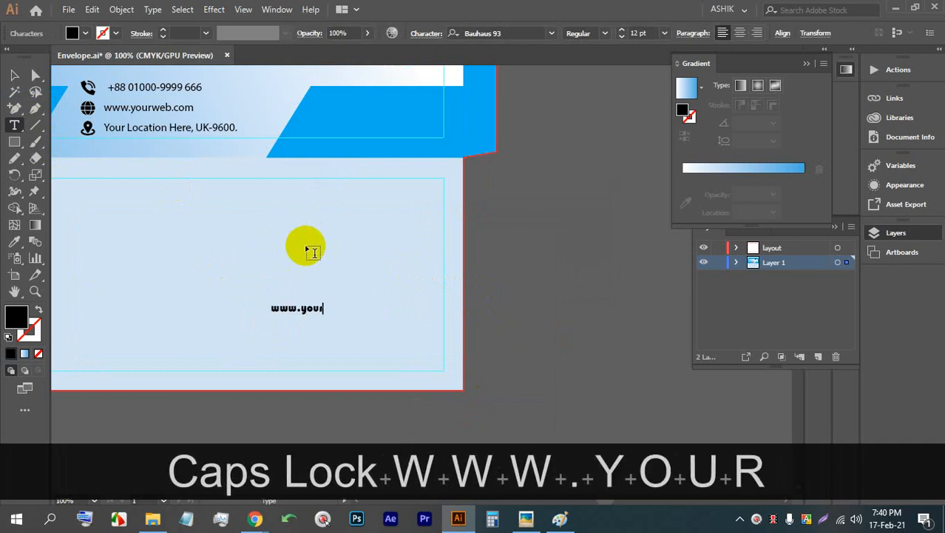
type("web.com")
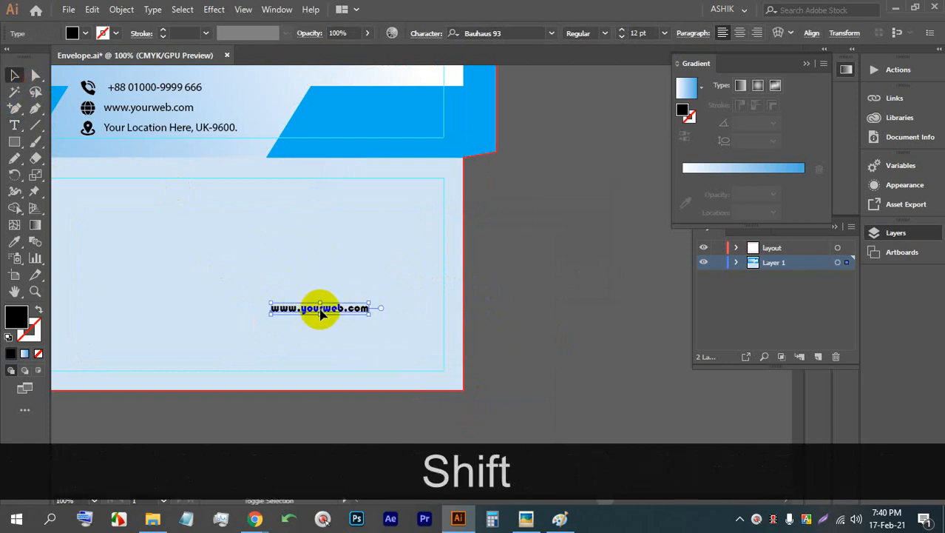
- Move the web address to the lower-right guide corner of the lower panel, enlarged to about 19 pt, in the Nebraska font
left_click_drag(321, 314, 377, 360)
key("ctrl+z")
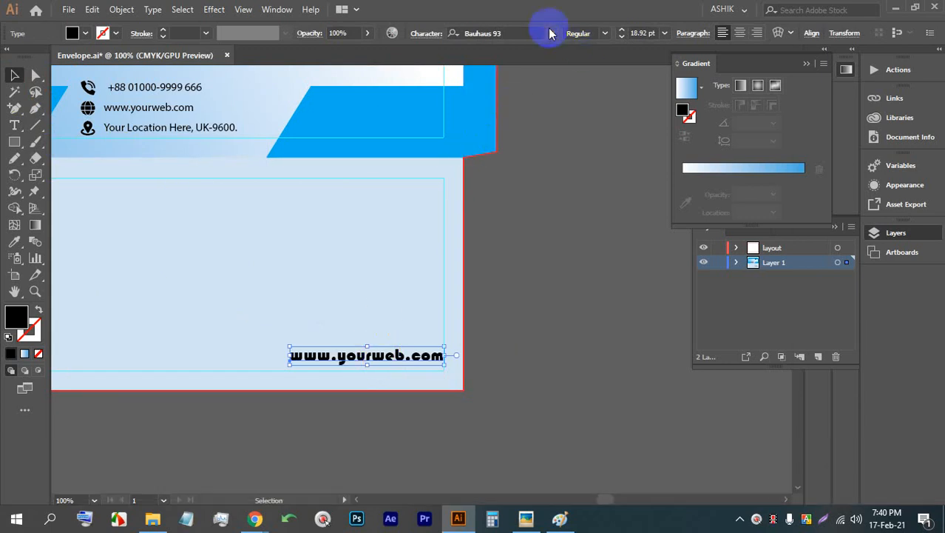
left_click(550, 34)
left_click(614, 146)
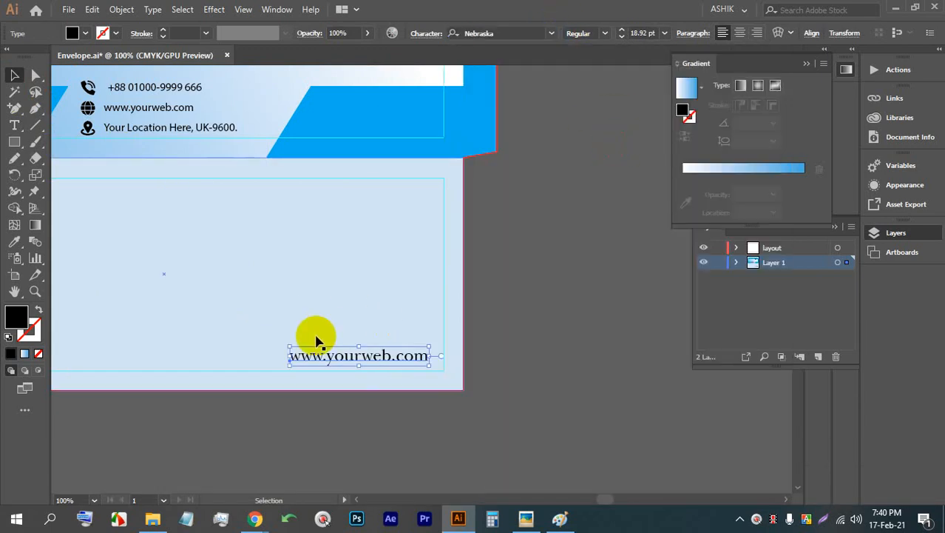
- Enlarge the web address to about 26 pt and shift it slightly right toward the guide
left_click_drag(289, 365, 237, 382)
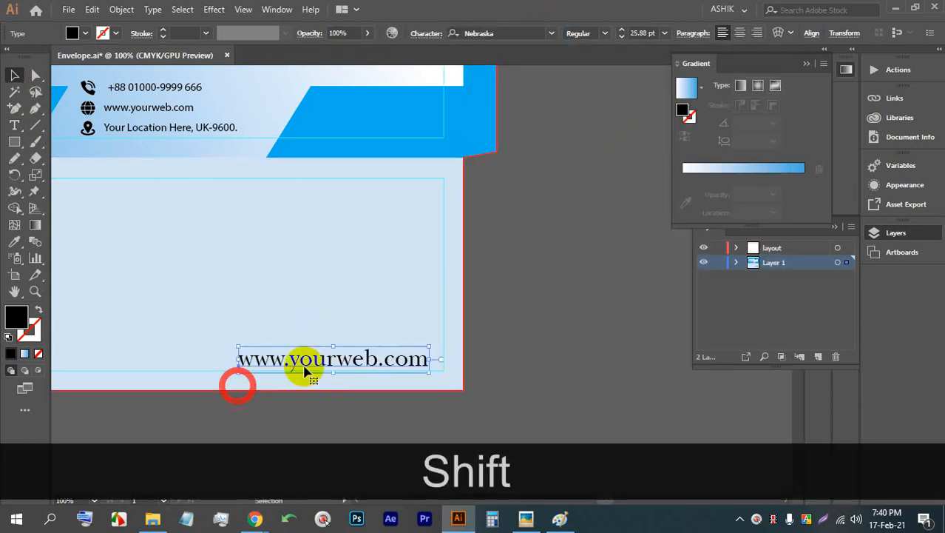
mouse_move(331, 360)
left_mouse_down()
mouse_move(295, 342)
mouse_move(348, 360)
left_mouse_up()
key("shift")
key("shift")
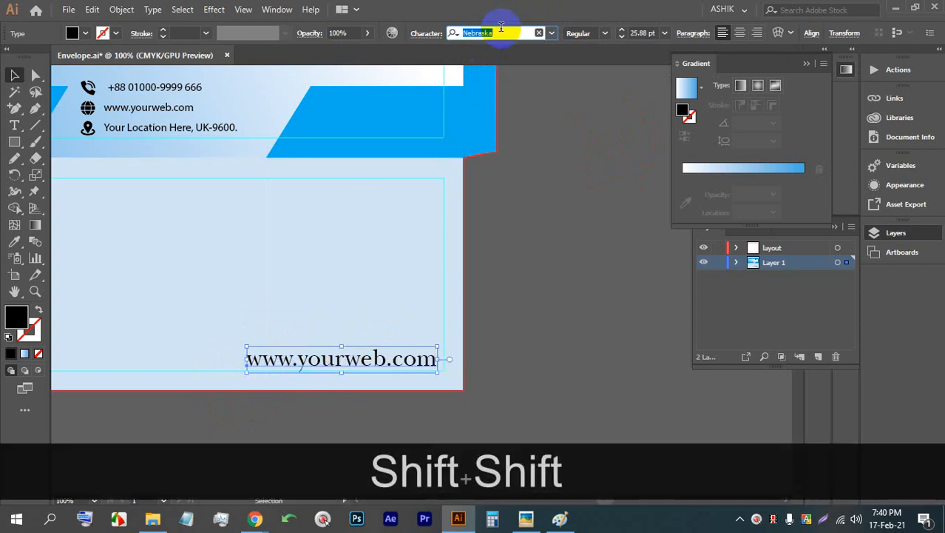
- Set the web address font to Roboto Italic and shrink the text to about 18 pt against the right guide
type("ro")
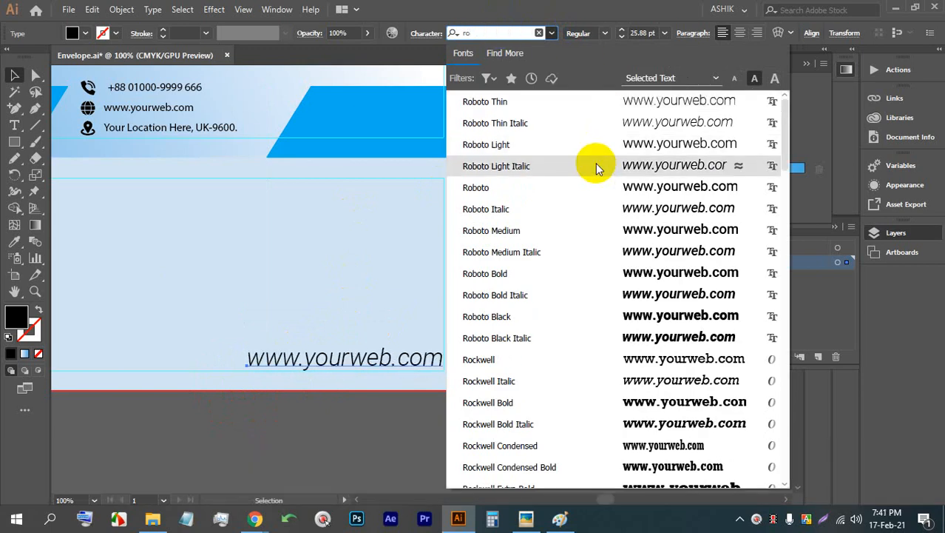
left_click(596, 205)
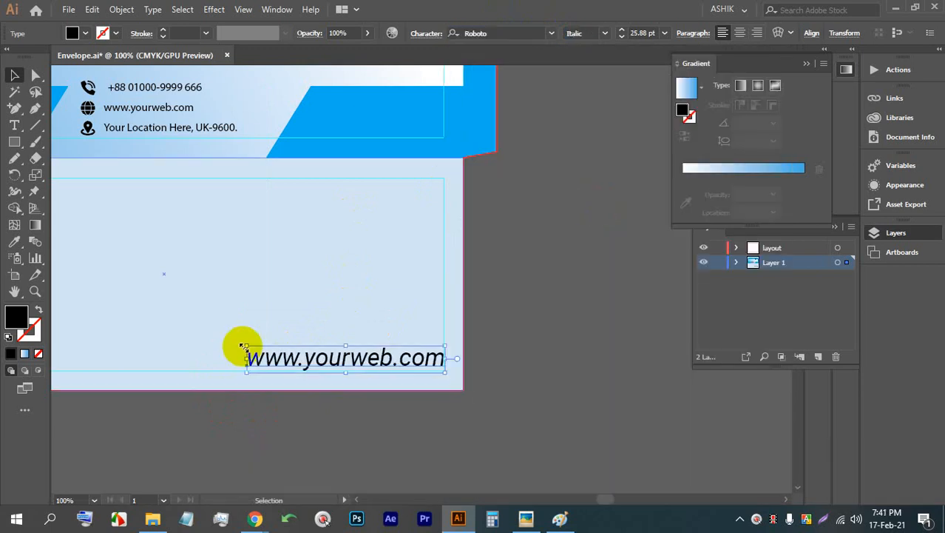
key("shift")
left_click_drag(246, 346, 309, 354)
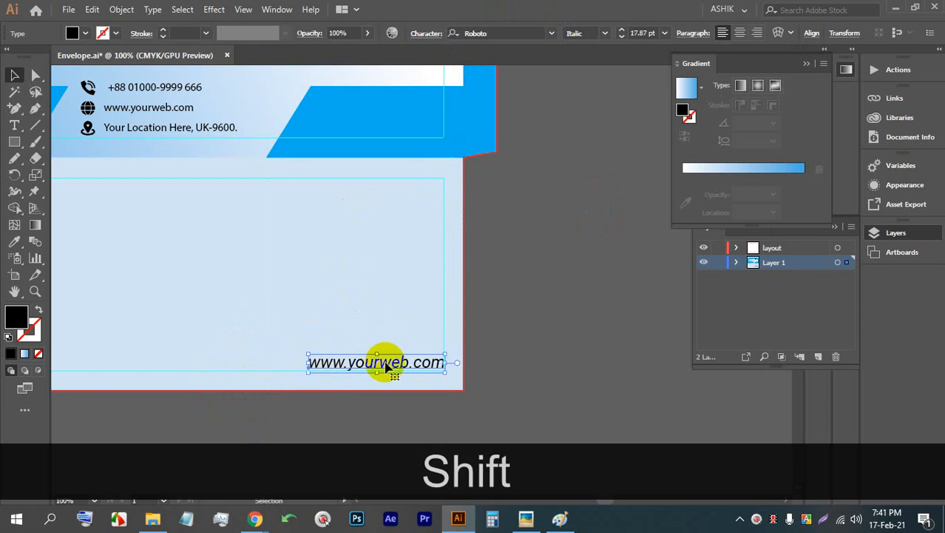
- Nudge the web address slightly up and left into the lower-right guide corner of the lower panel
left_click(545, 364)
key("alt")
scroll(389, 370, "up", 4)
left_click_drag(388, 363, 387, 362)
left_click_drag(380, 324, 381, 317)
scroll(391, 309, "down", 4)
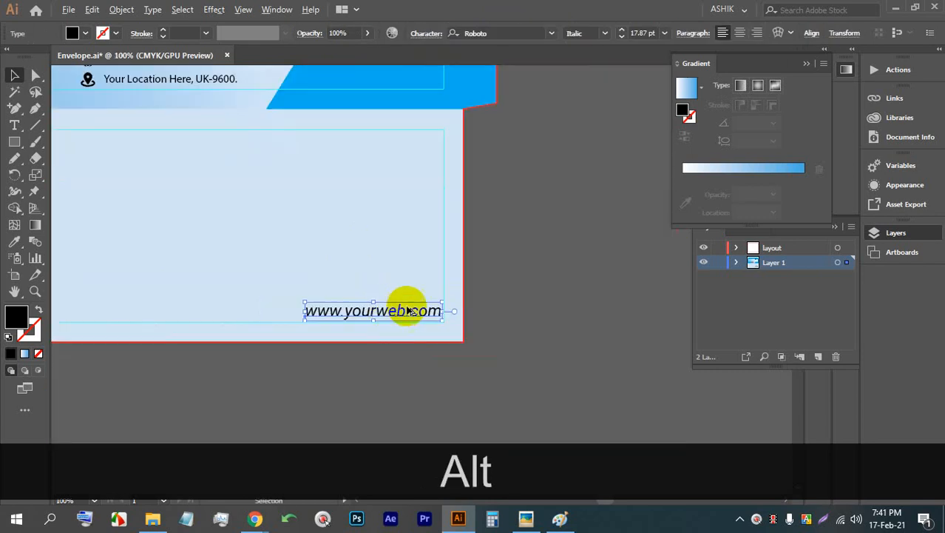
- Deselect the web address and save the envelope file, checking the contact rows and the overall layout
left_click(480, 315)
scroll(360, 228, "down", 3)
scroll(374, 216, "up", 1)
key("ctrl+s")
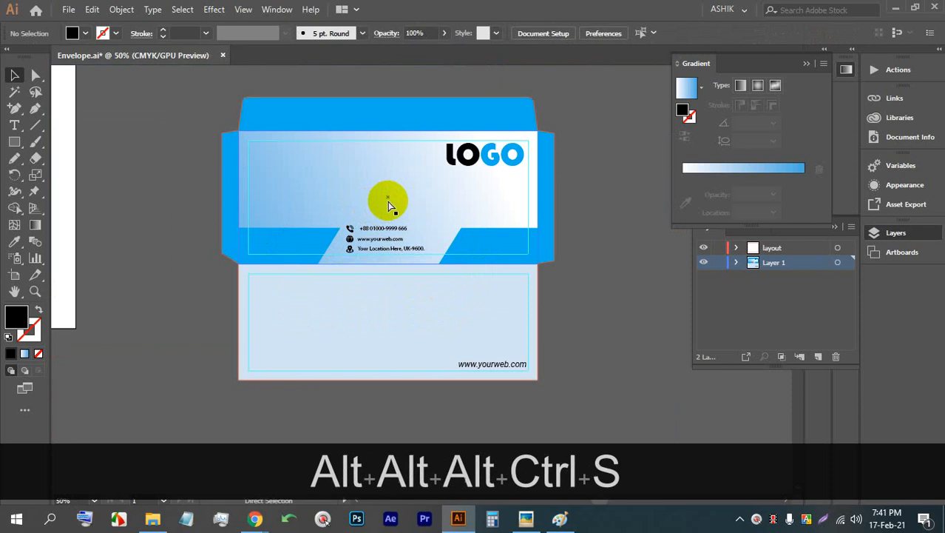
key("ctrl+s")
key("ctrl+s")
key("ctrl+s")
key("ctrl+s")
key("ctrl+s")
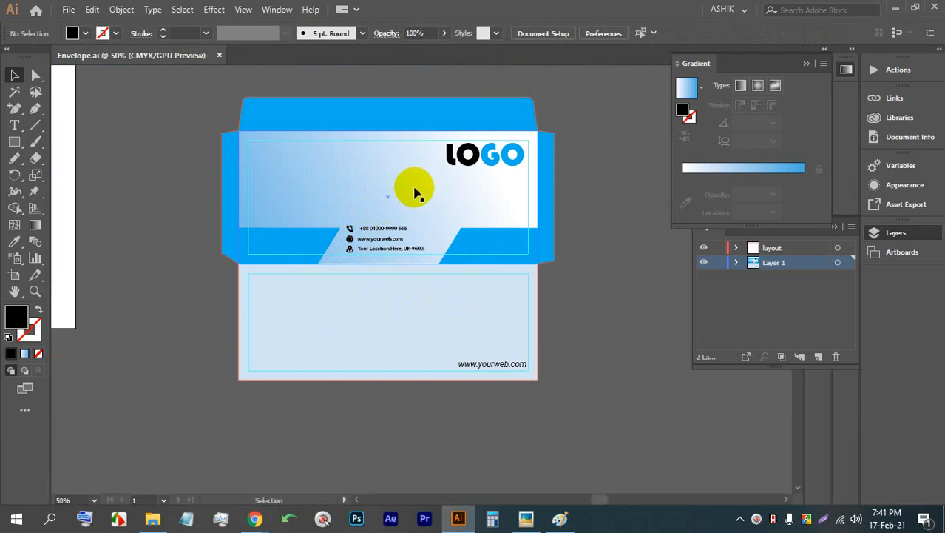
scroll(392, 205, "up", 3)
key("ctrl+s")
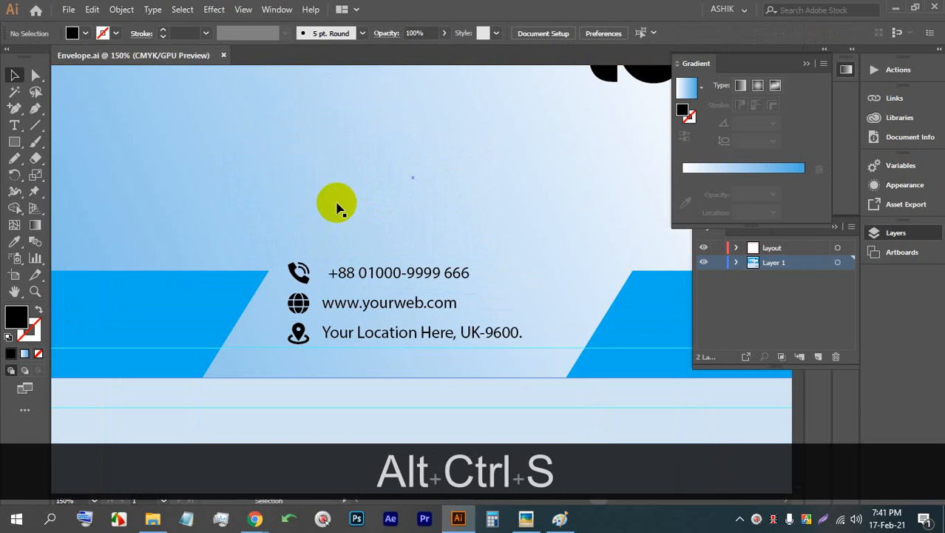
scroll(318, 204, "down", 3)
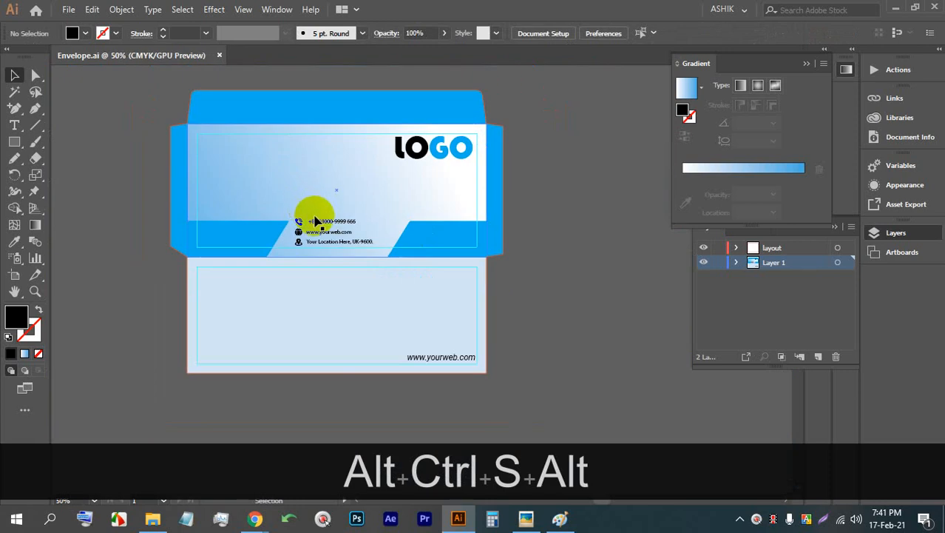
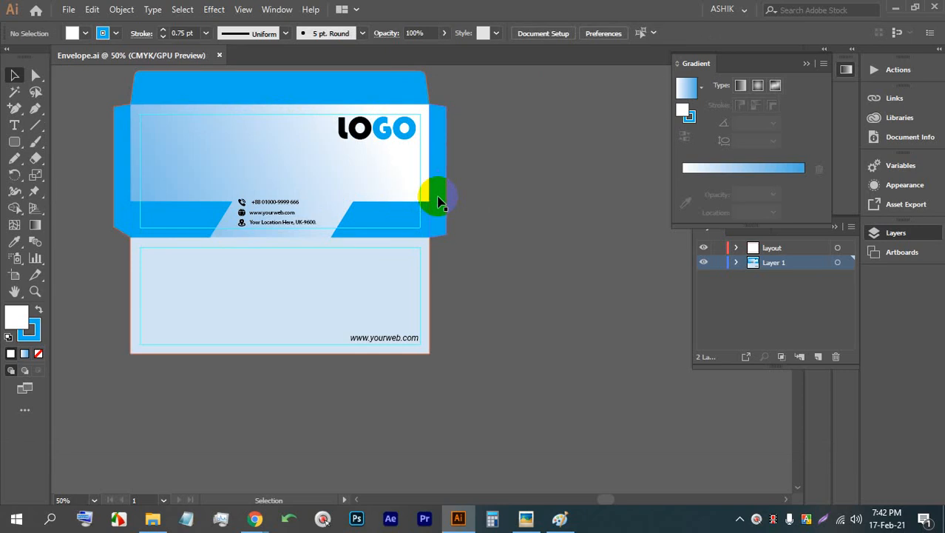
left_click(823, 517)
left_click_drag(560, 381, 367, 287)
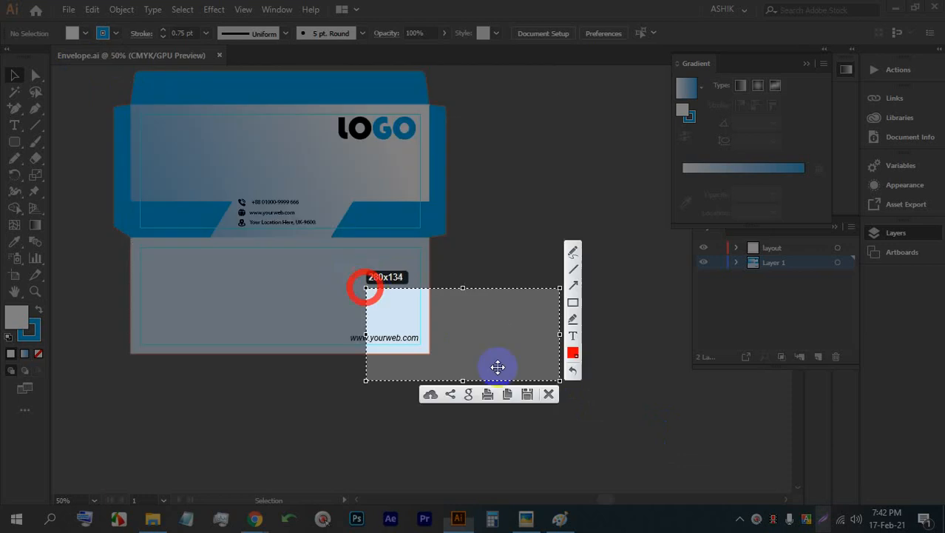
left_click(551, 395)
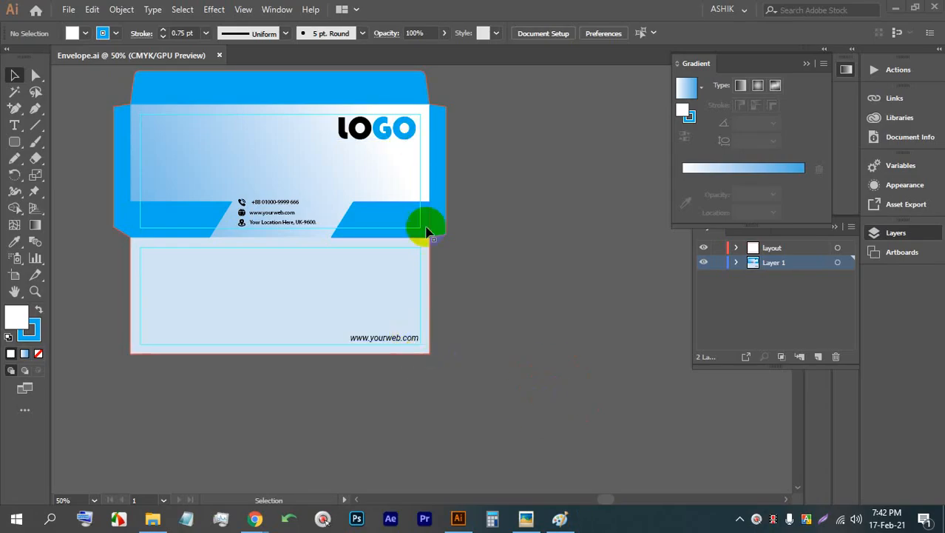
- Mark the front panel and the fold from lower panel to side flap in red on a screen capture, and discard it
left_click(823, 516)
left_click_drag(642, 442, 5, 4)
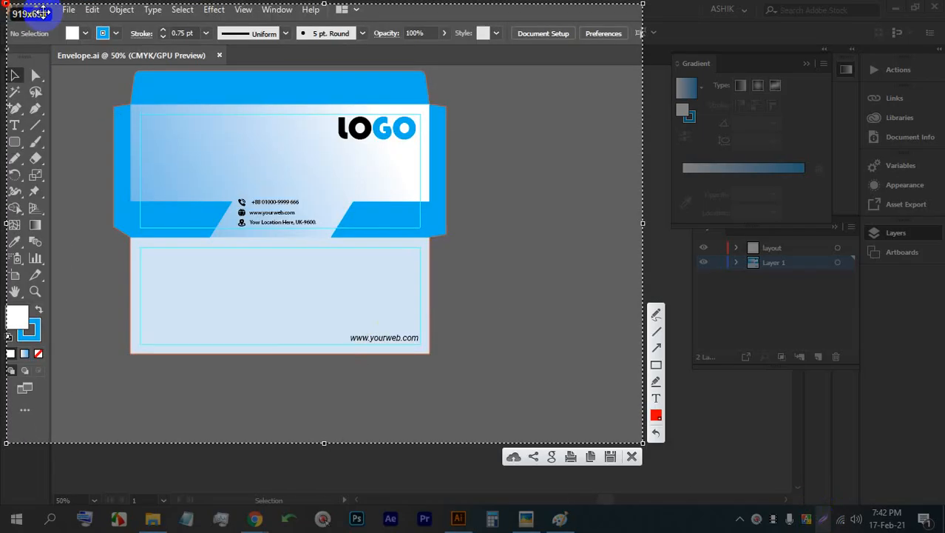
left_click_drag(193, 151, 253, 153)
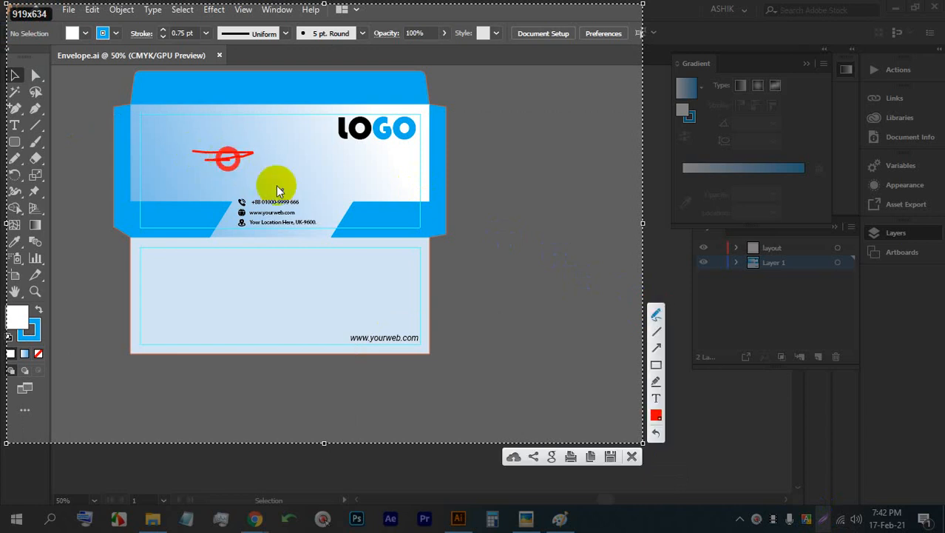
mouse_move(421, 307)
left_mouse_down()
mouse_move(447, 302)
mouse_move(455, 222)
mouse_move(440, 167)
left_mouse_up()
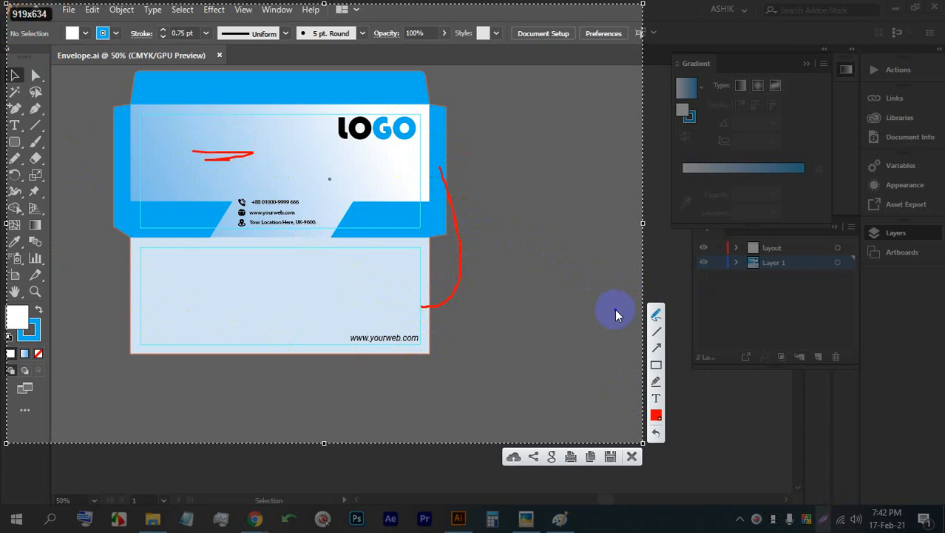
left_click(634, 456)
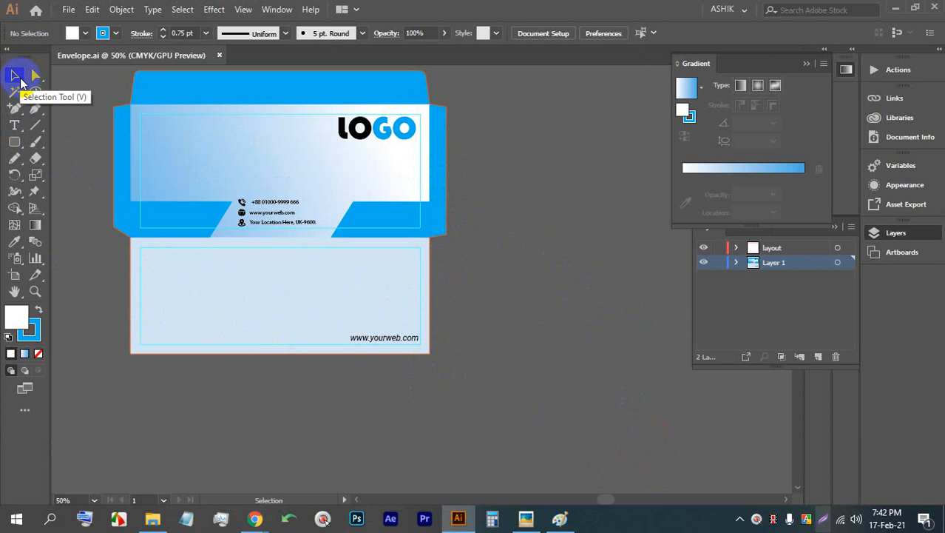
- Try the web address upside down in the upper-left guide corner of the lower panel, and undo the change
left_click_drag(492, 351, 279, 303)
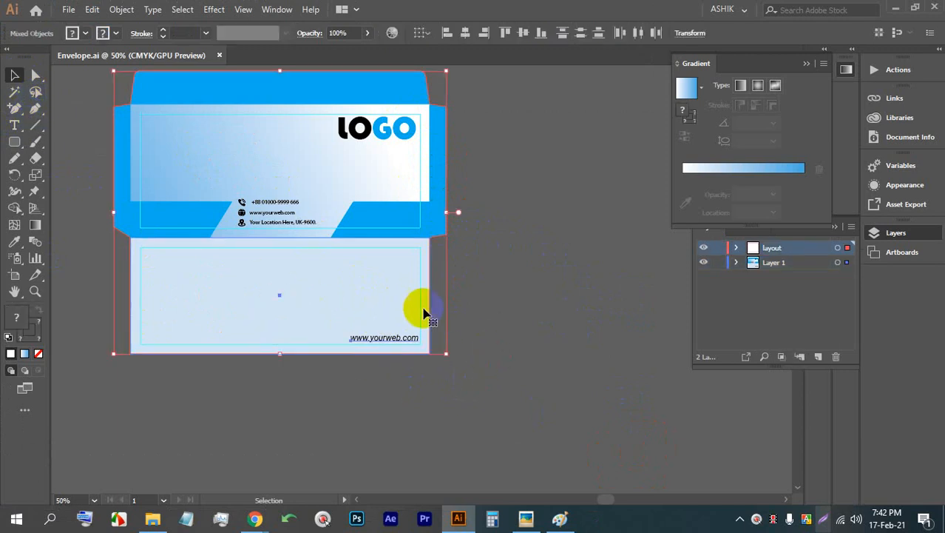
left_click(507, 332)
left_click(390, 338)
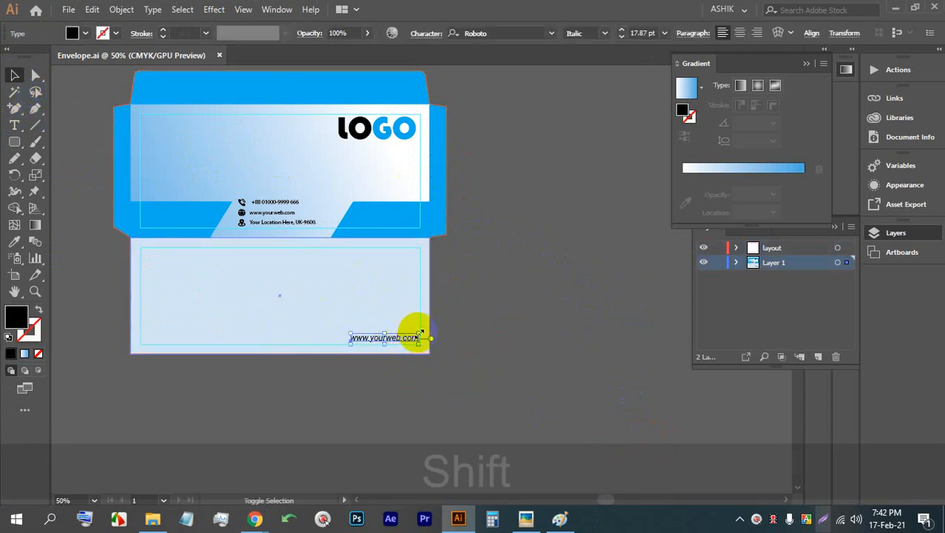
left_click_drag(423, 331, 162, 256)
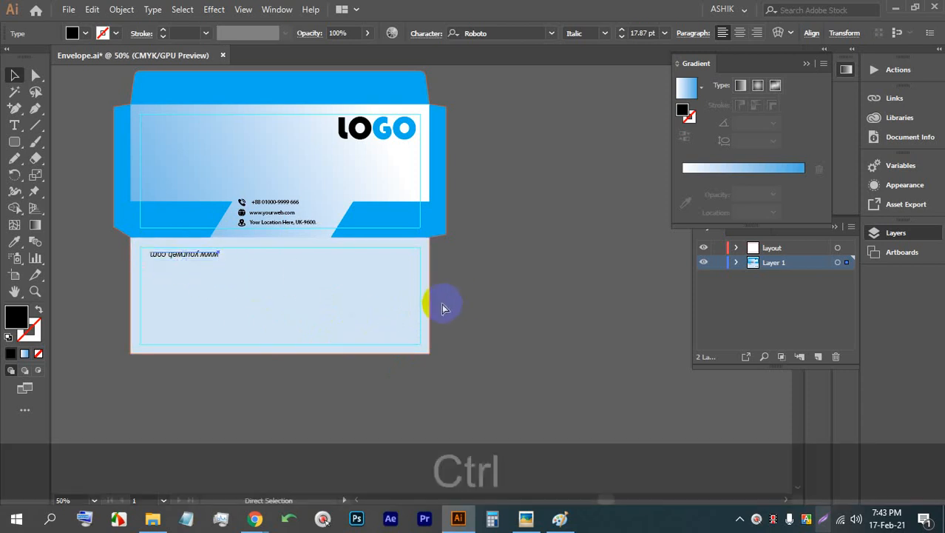
key("ctrl+z")
key("ctrl+z")
key("ctrl+z")
key("ctrl+shift+z")
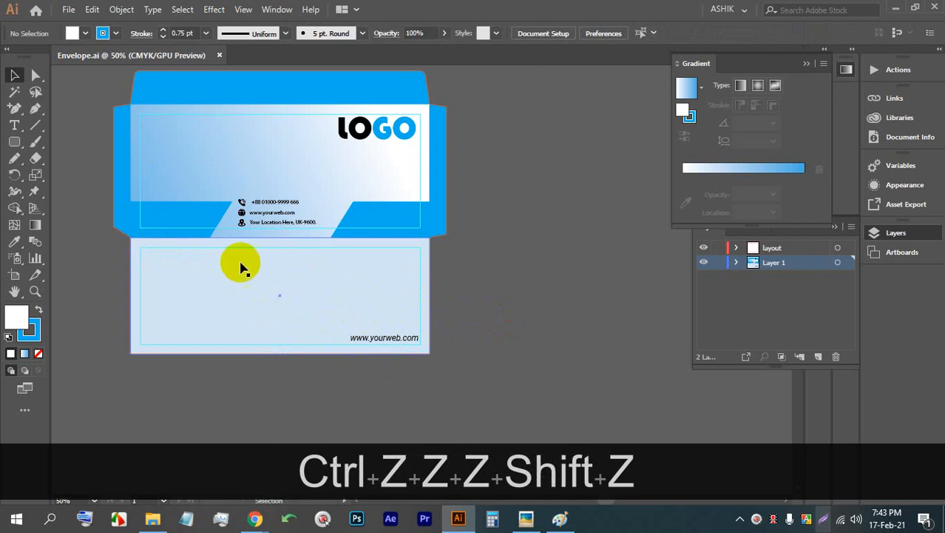
- Place an enlarged copy of the LOGO in the centre of the lower panel with the web address centred beneath it, and save the file
left_click(365, 133)
left_click_drag(365, 133, 269, 290)
scroll(294, 290, "up", 2)
left_click_drag(348, 311, 297, 313)
scroll(331, 295, "down", 2)
left_click(534, 311)
scroll(477, 278, "down", 1)
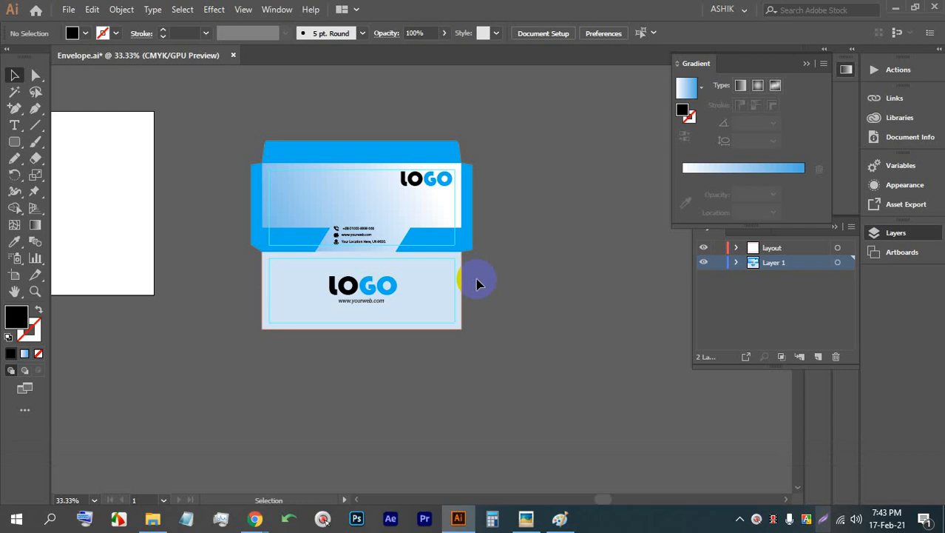
key("ctrl+s")
scroll(386, 212, "up", 2)
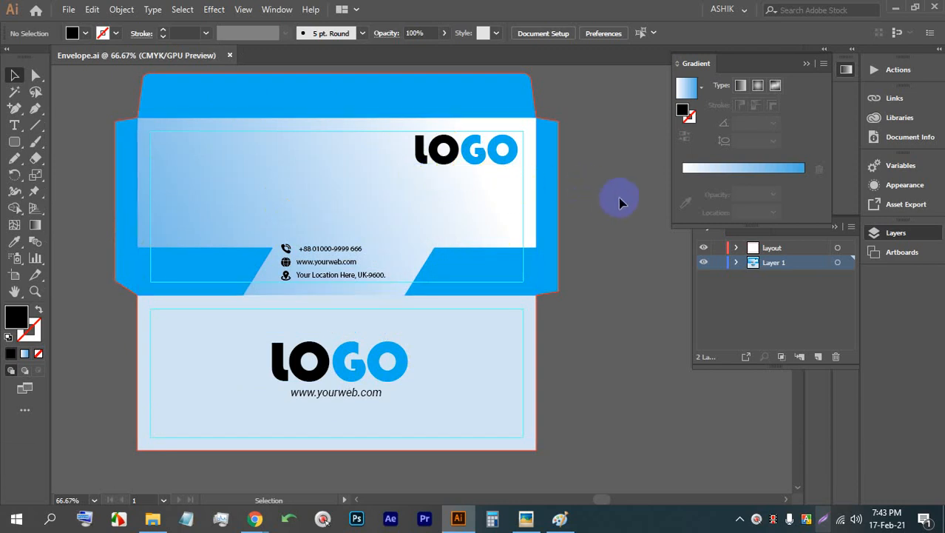
- Offset the paths of the envelope's flaps, front panel and lower panel outward by 0.125 in with Miter joins
left_click(551, 210)
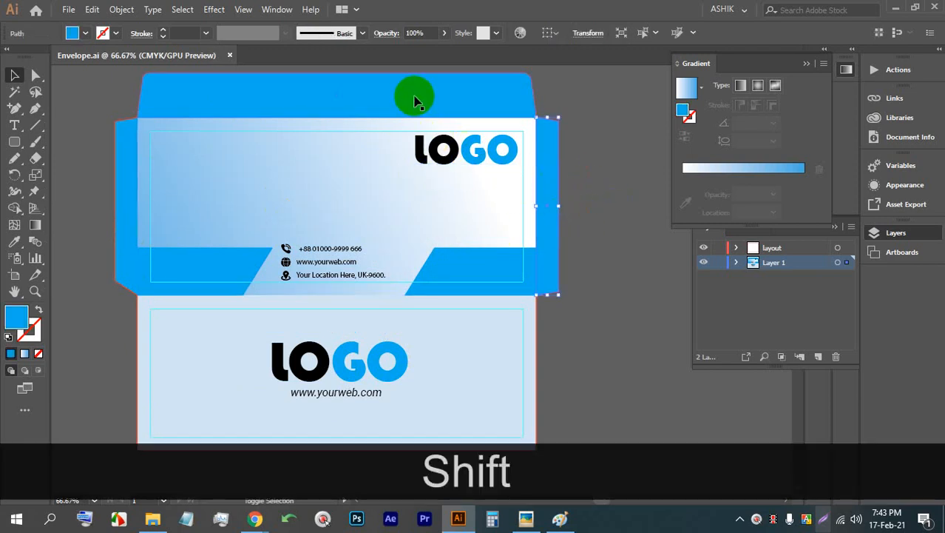
left_click(414, 97, "shift")
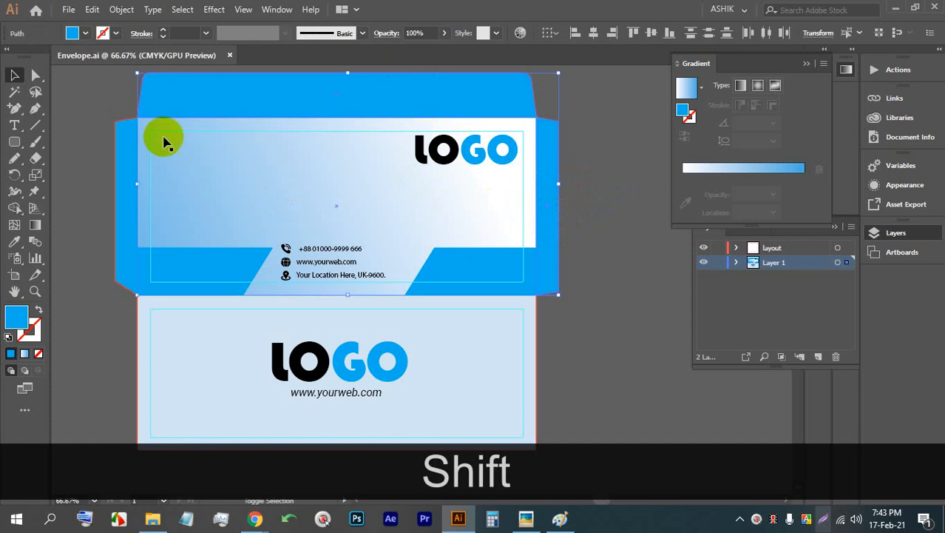
left_click(217, 359, "shift")
scroll(185, 304, "down", 2)
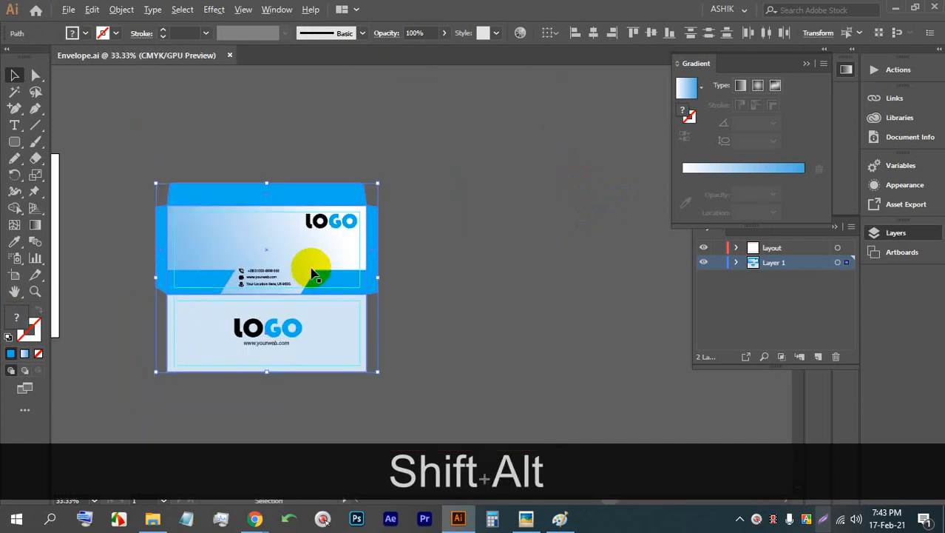
scroll(311, 274, "up", 1)
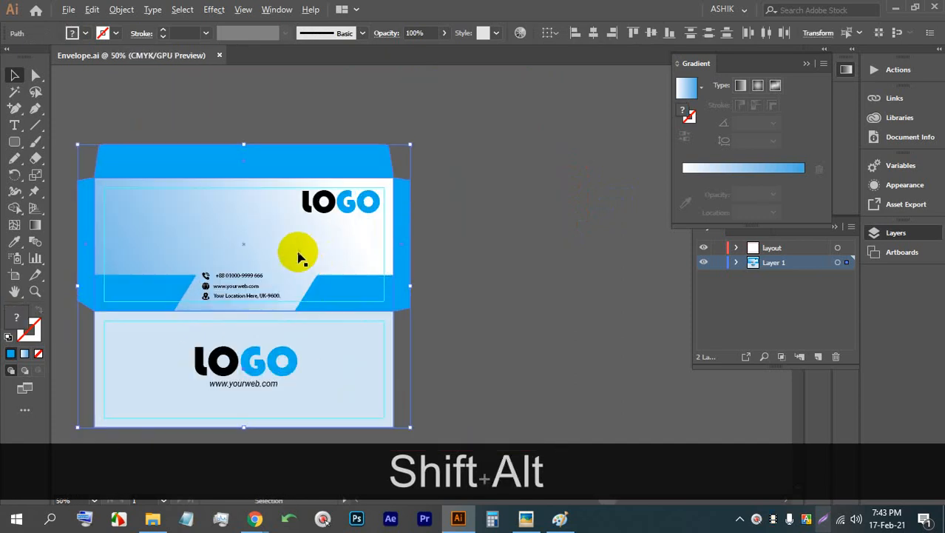
left_click(131, 6)
mouse_move(179, 320)
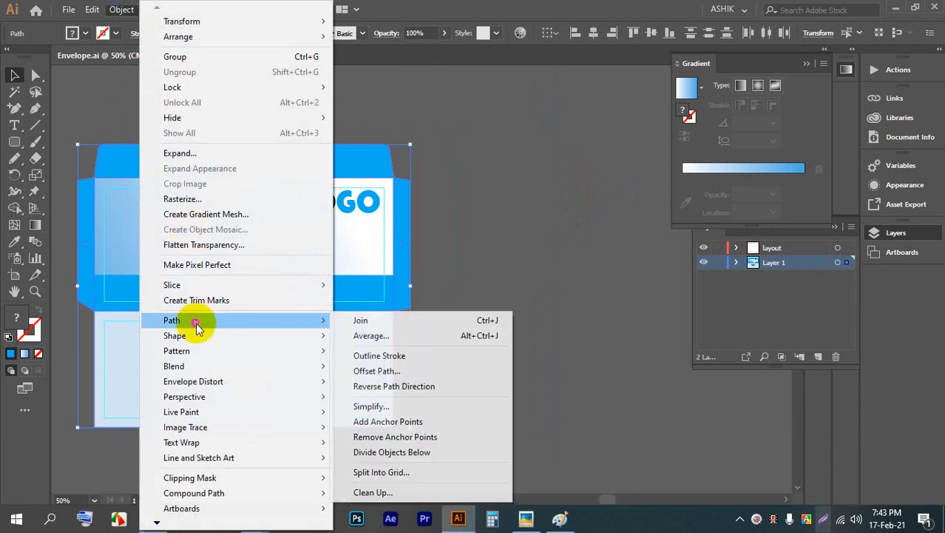
left_click(413, 370)
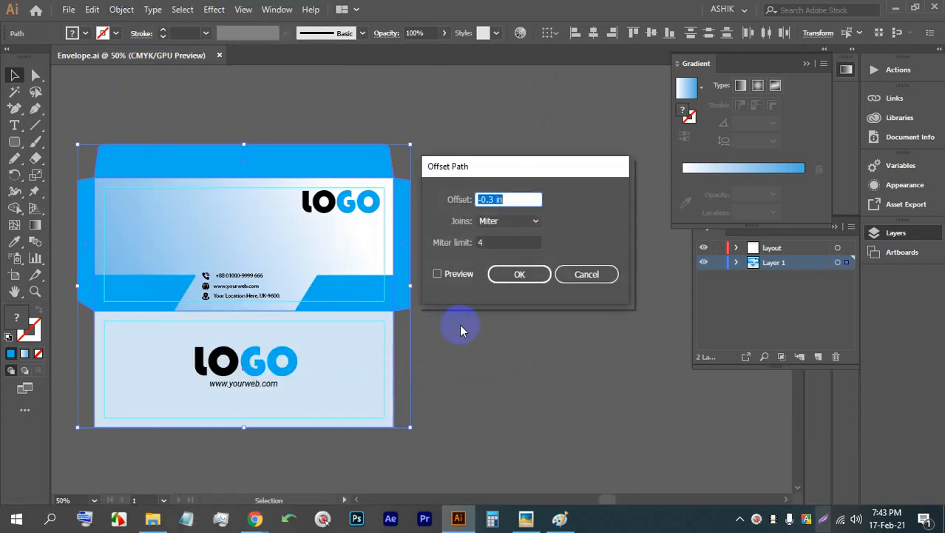
left_click(462, 274)
left_click(522, 198)
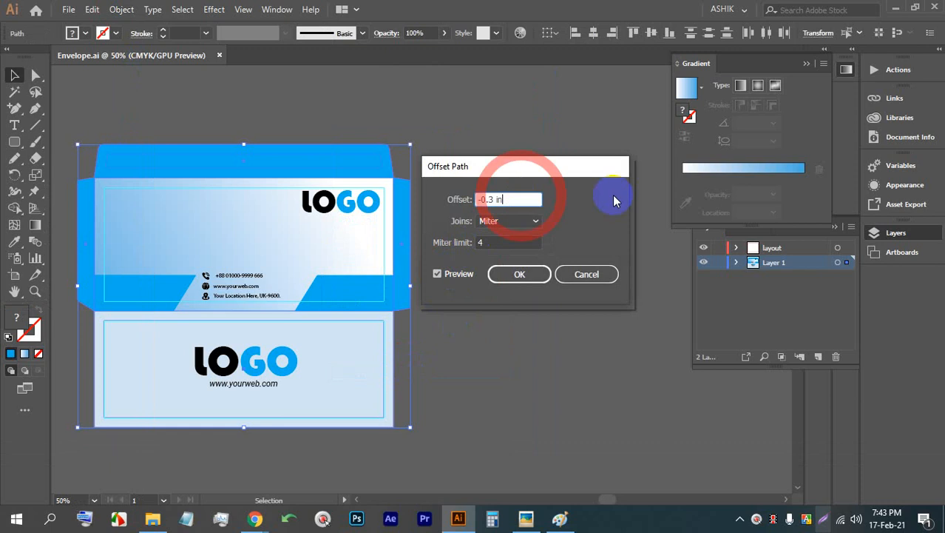
key("Up")
key("Up")
key("Up")
key("Up")
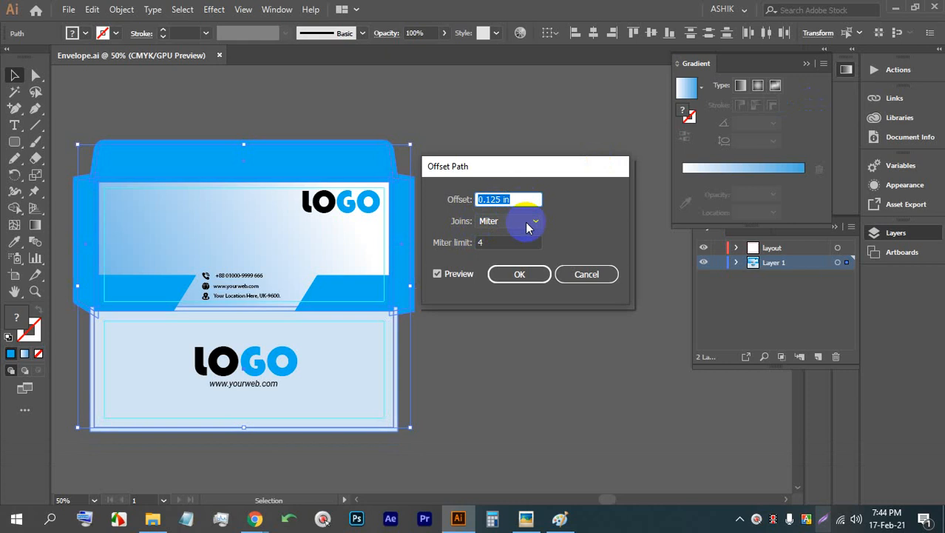
left_click(520, 273)
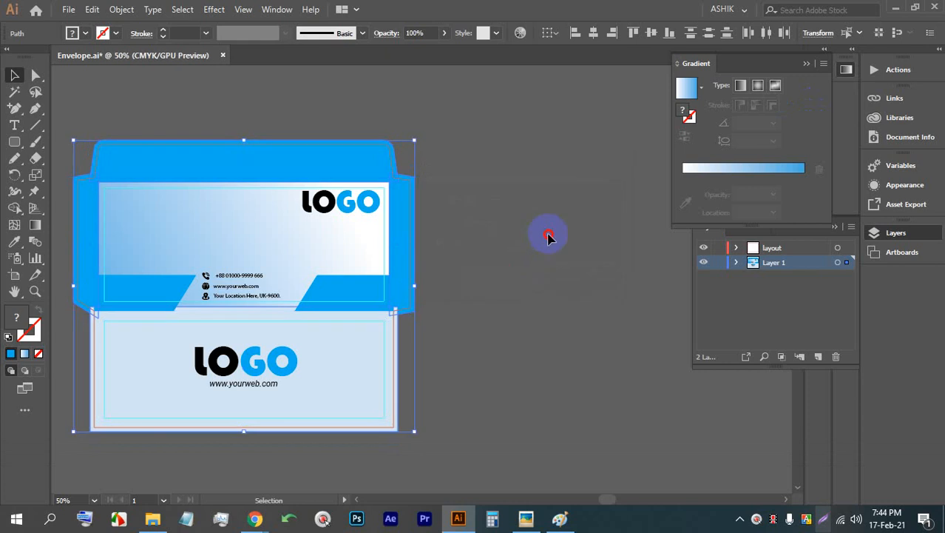
left_click(547, 235)
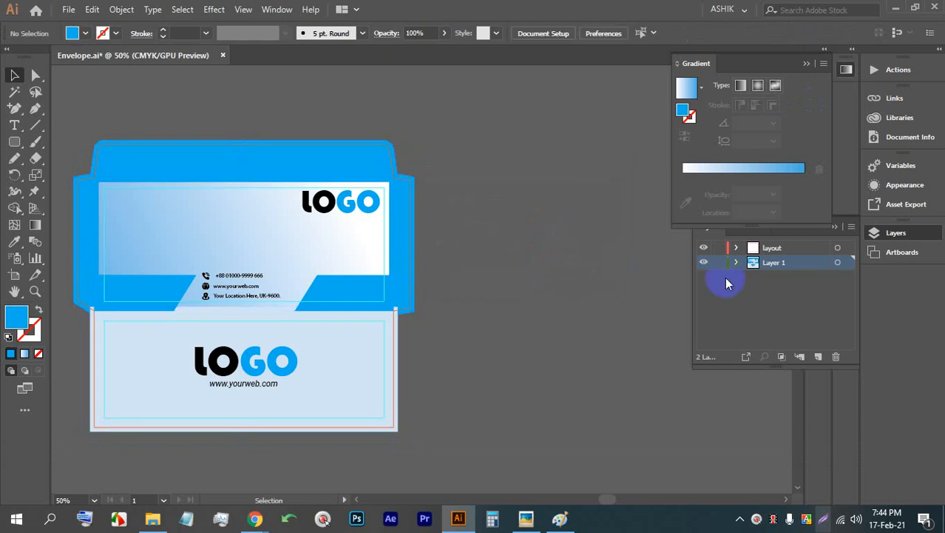
- Fill the offset paths of all flaps and panels with CMYK Yellow and save the file
left_click(415, 185)
left_click(92, 179, "shift")
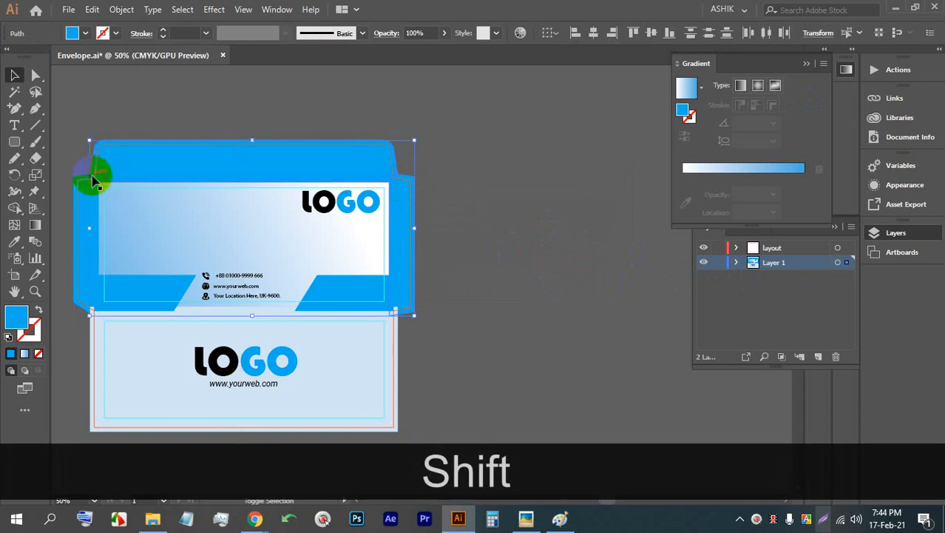
left_click(89, 236, "shift")
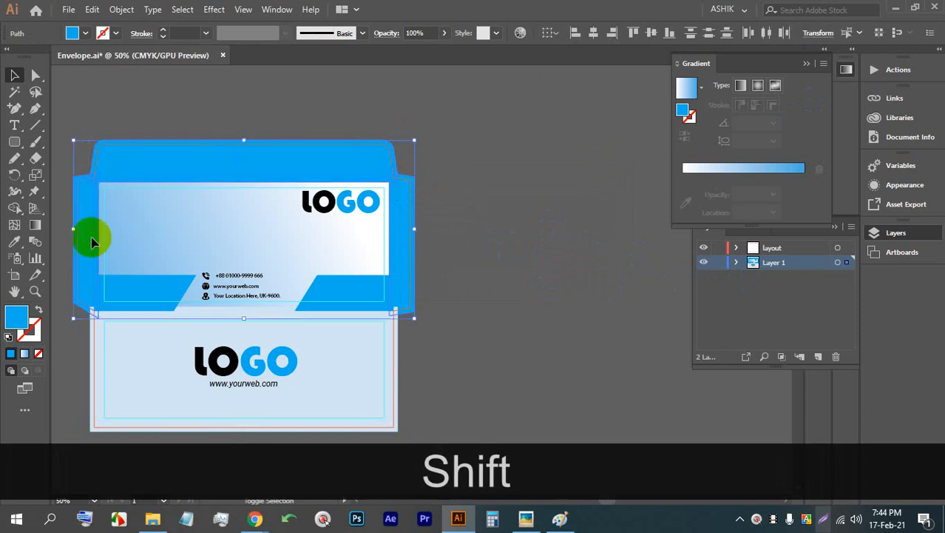
left_click(95, 429, "shift")
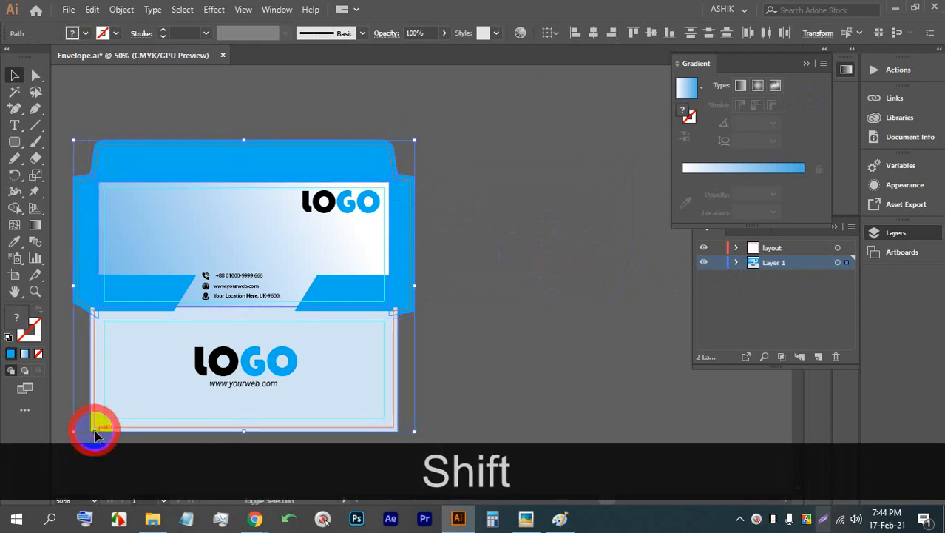
left_click(85, 34)
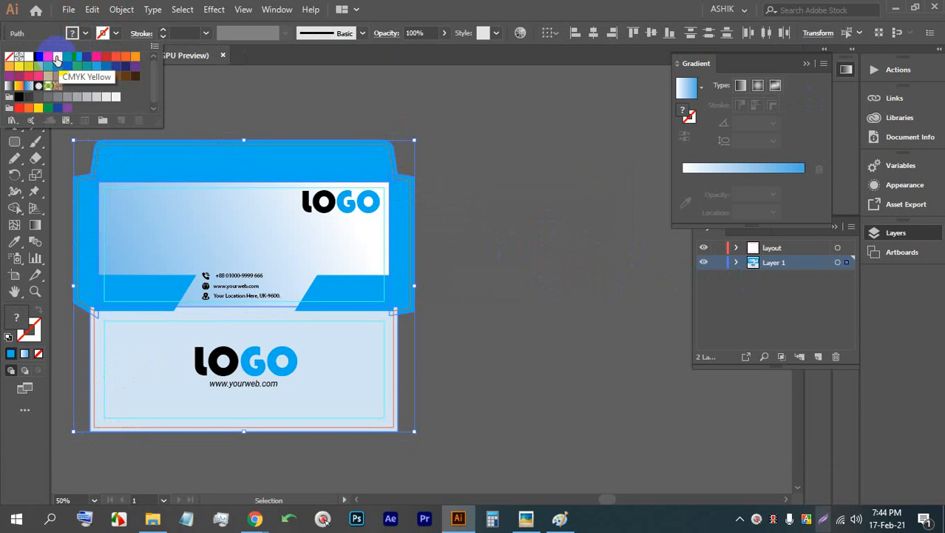
left_click(57, 59)
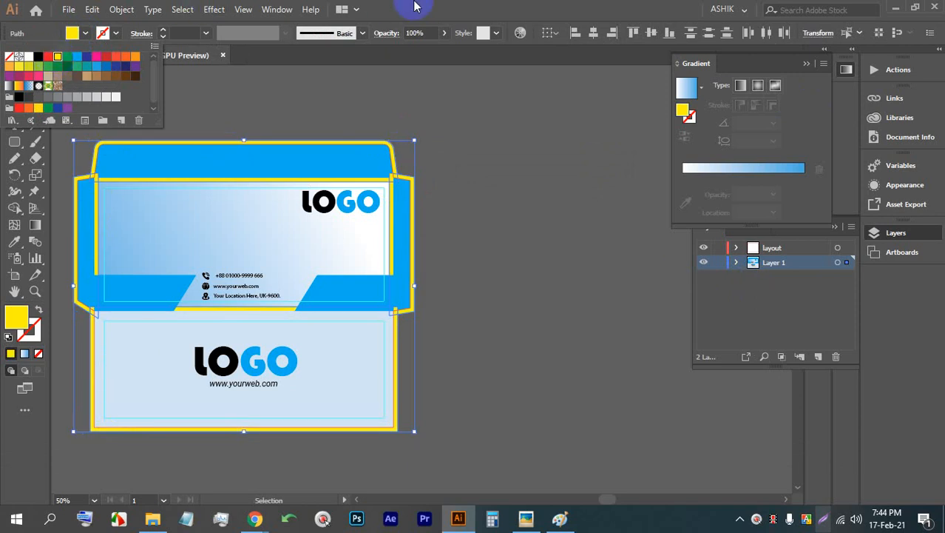
left_click(406, 7)
left_click(12, 73)
left_click(463, 138)
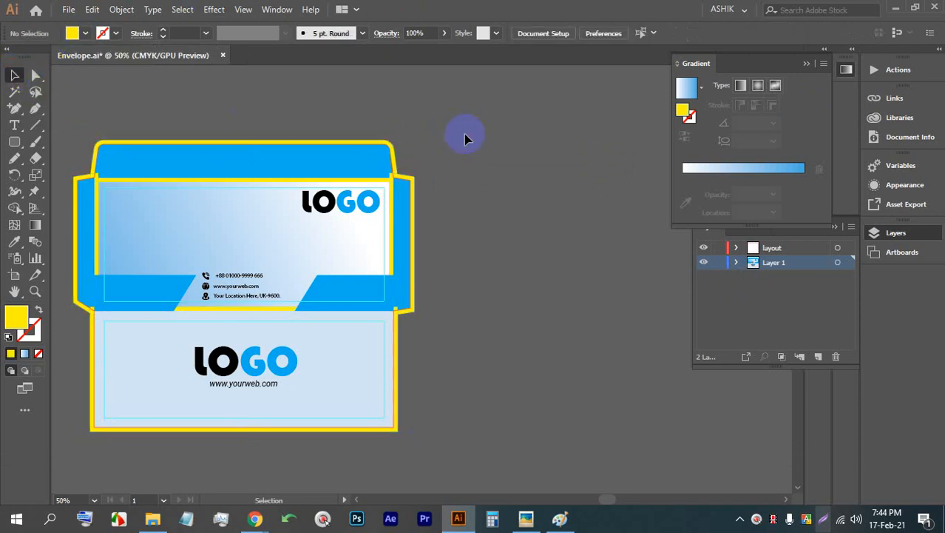
key("ctrl+s")
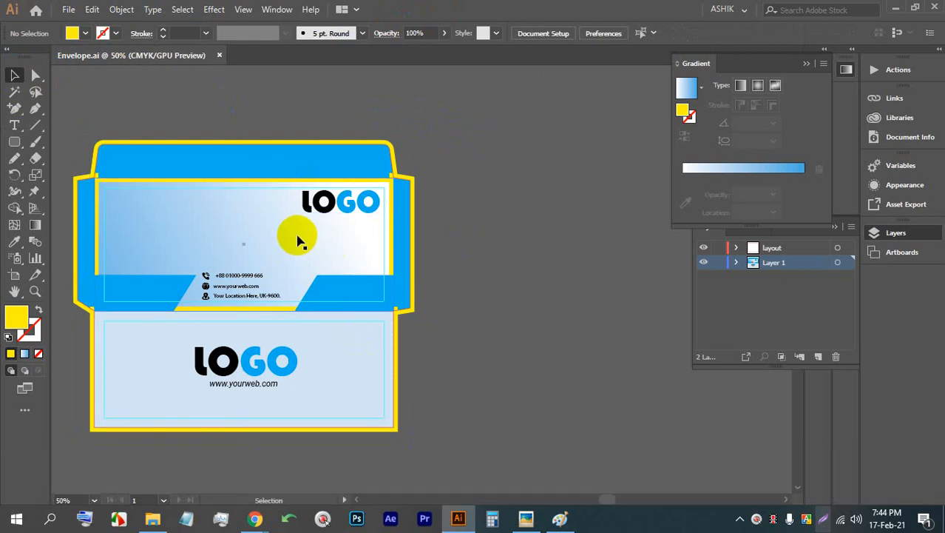
- Send the yellow offset shapes of the top flap and the right side flap backward behind the blue and gradient artwork
scroll(386, 190, "up", 5)
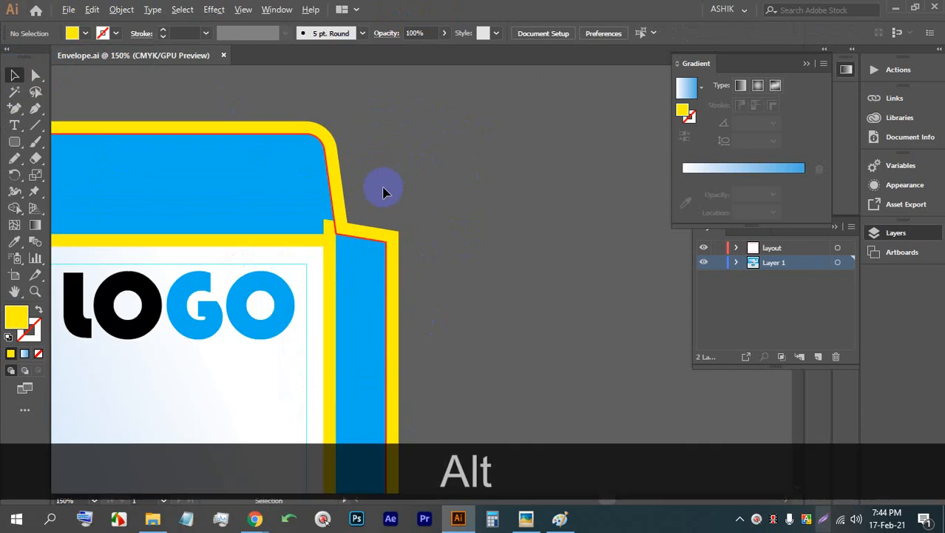
left_click(326, 242)
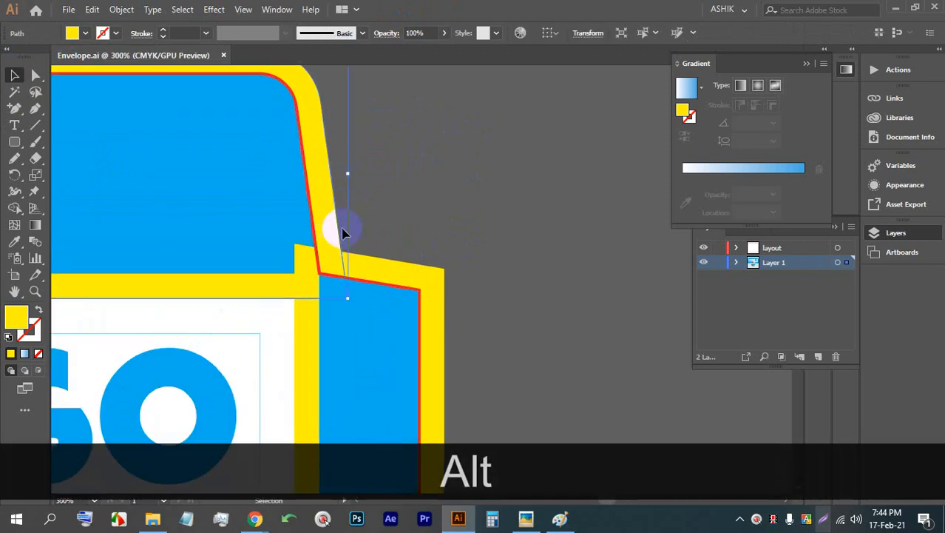
key("ctrl+bracketleft")
key("ctrl+bracketleft")
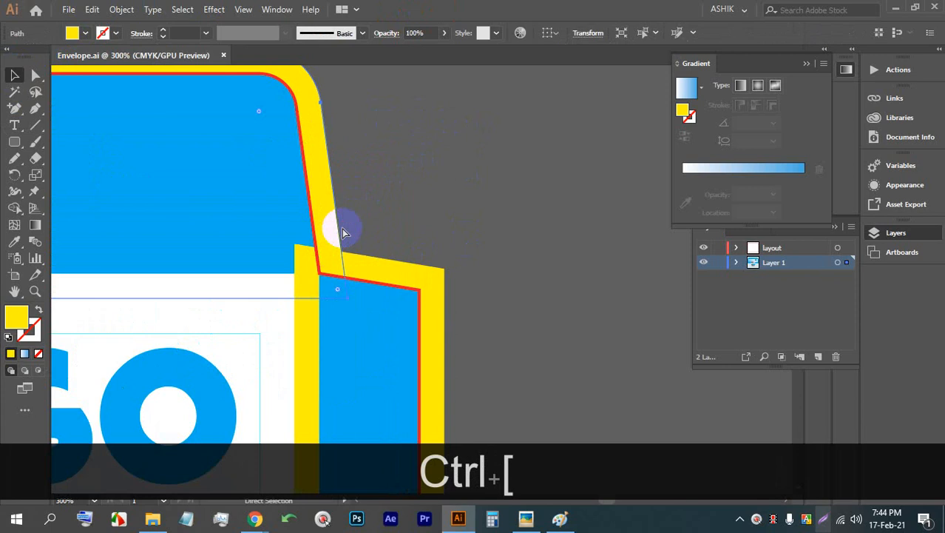
scroll(249, 245, "down", 2)
left_click(303, 220)
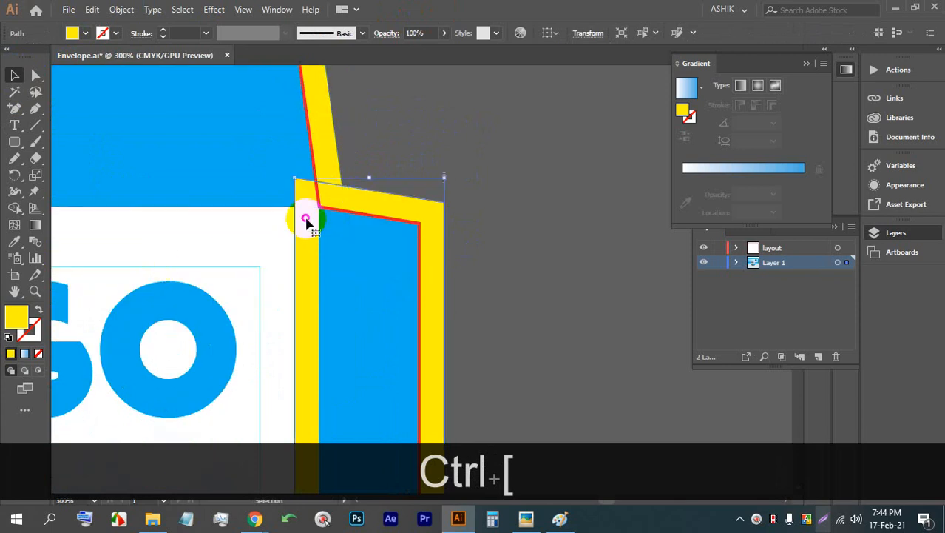
key("a")
key("ctrl+bracketleft")
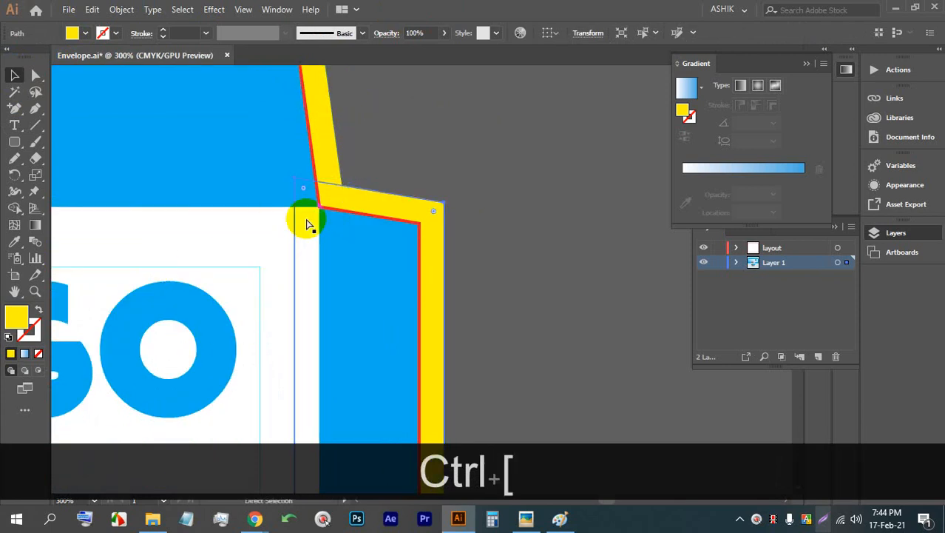
scroll(305, 221, "down", 5)
- Send the yellow offset shapes of the lower panel and the left side flap backward behind the artwork, and save the file
scroll(340, 151, "down", 4, "alt")
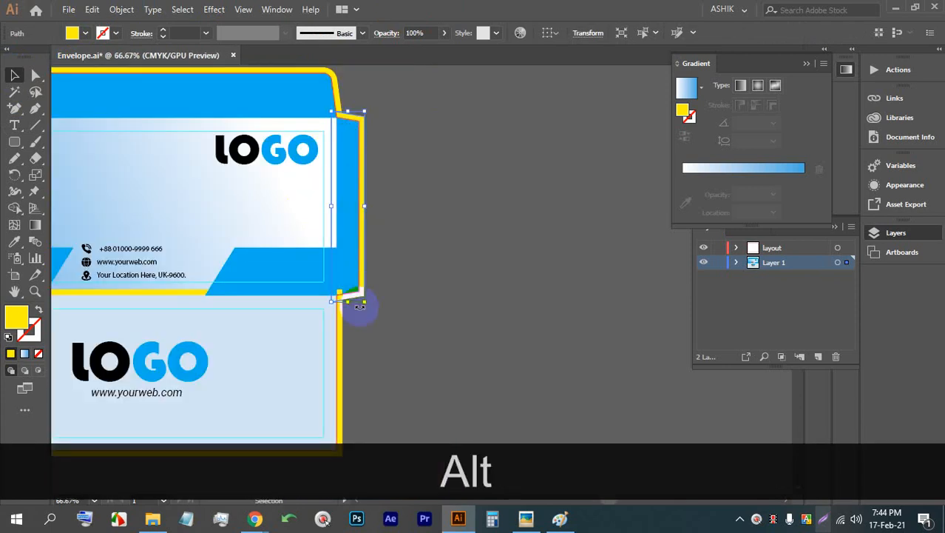
scroll(352, 310, "up", 5, "alt")
left_click(251, 250)
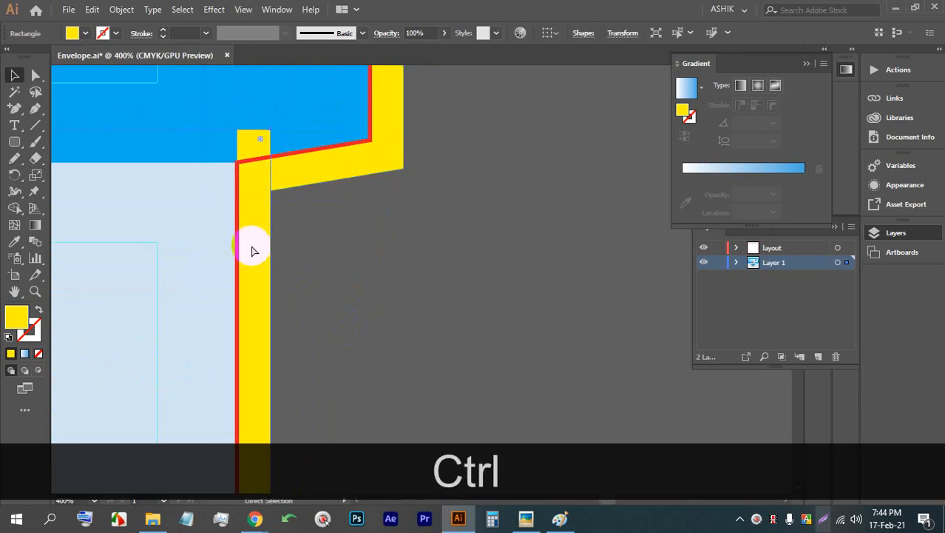
key("ctrl+bracketleft")
scroll(267, 233, "down", 6)
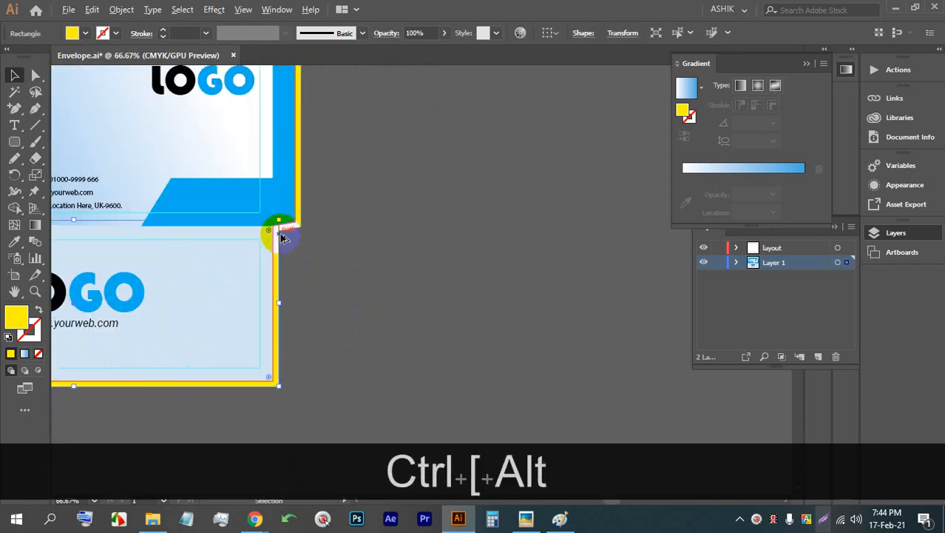
scroll(199, 196, "up", 4)
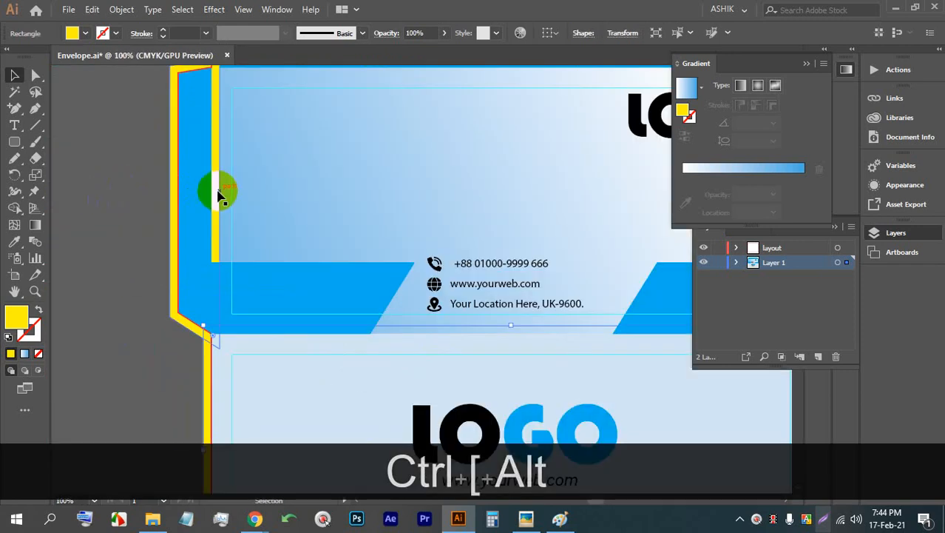
left_click(213, 192, "ctrl")
key("ctrl+bracketleft")
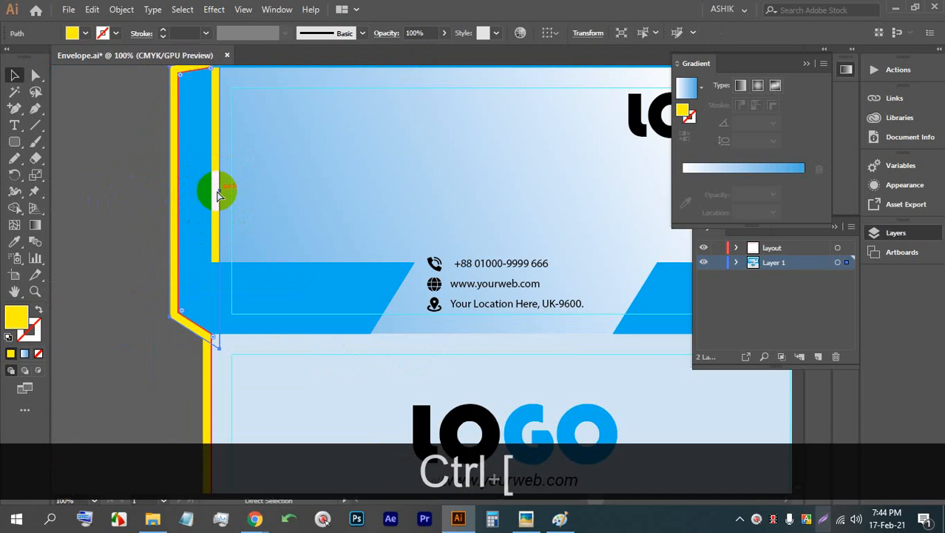
scroll(100, 202, "down", 2)
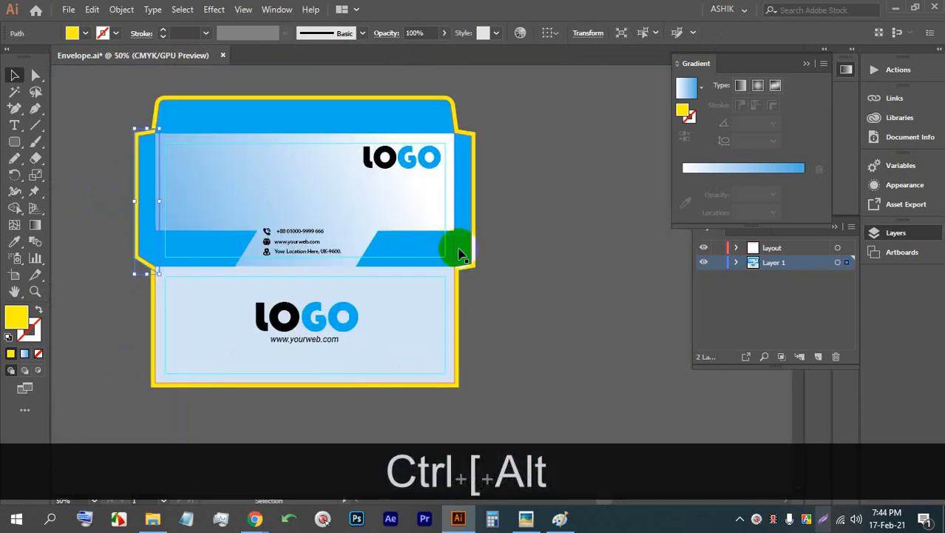
left_click(557, 290)
scroll(554, 295, "up", 1)
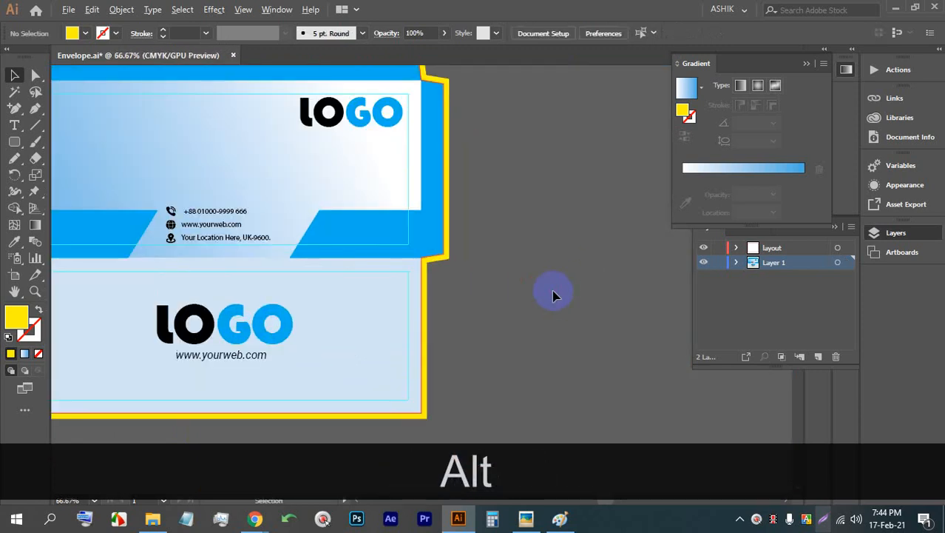
scroll(552, 293, "down", 1)
key("ctrl+s")
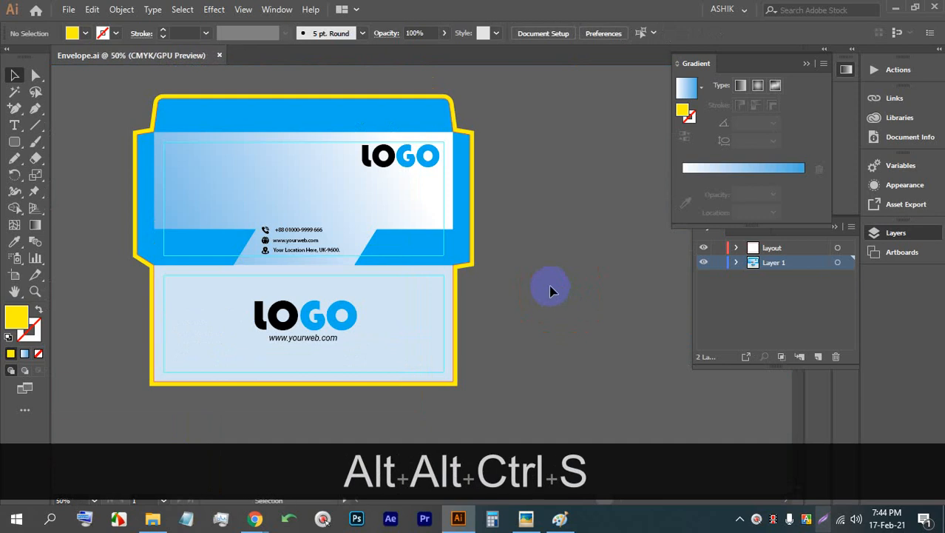
- Unlock all locked objects in the envelope document
scroll(431, 143, "up", 1)
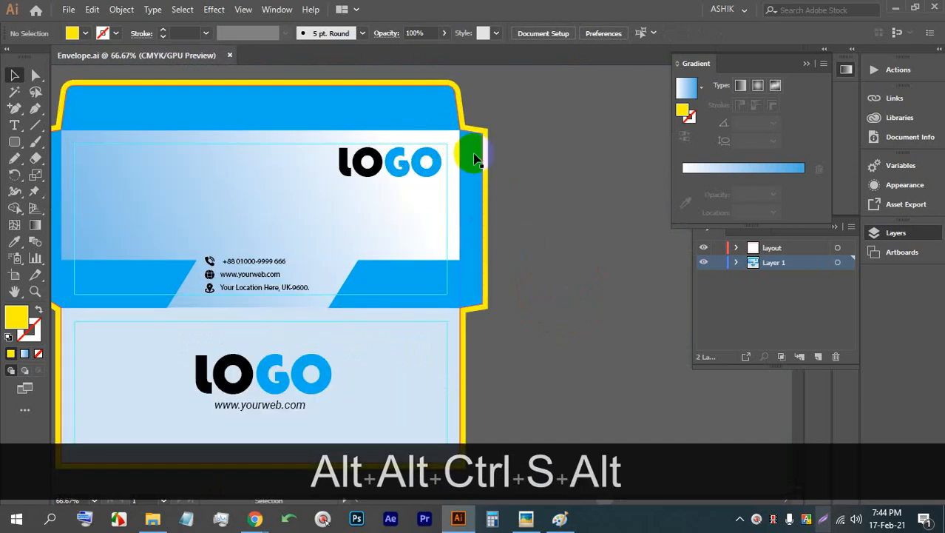
scroll(477, 184, "down", 1)
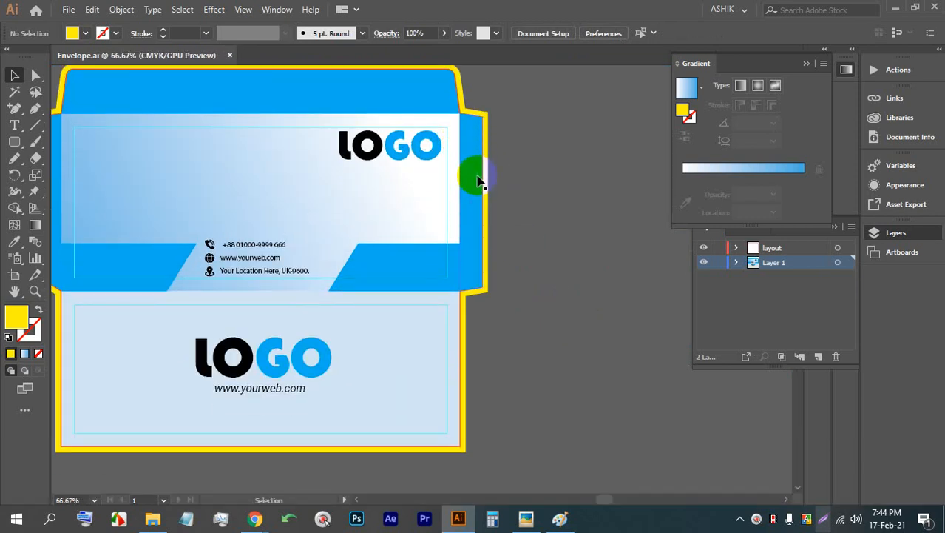
key("space")
left_click_drag(436, 200, 466, 220)
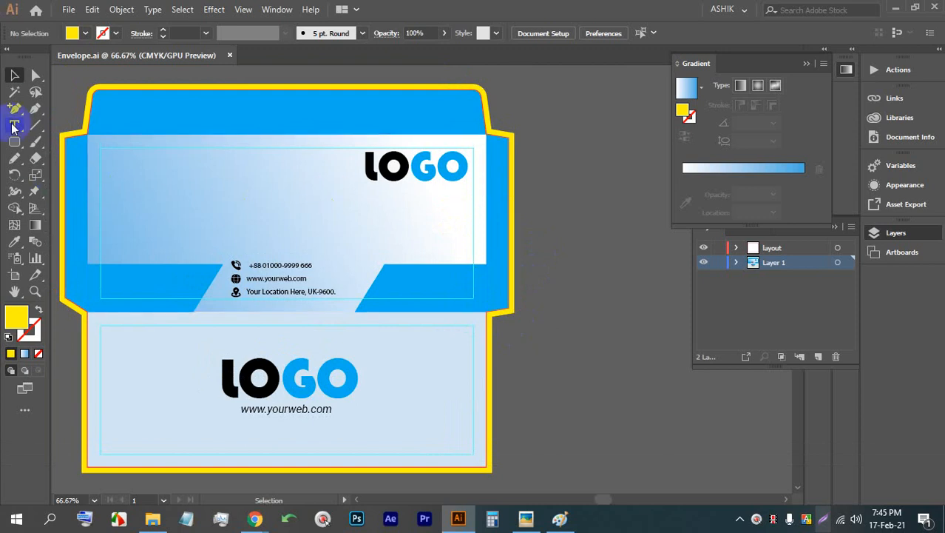
left_click_drag(440, 287, 343, 291)
scroll(333, 287, "down", 1)
left_click_drag(359, 326, 349, 297)
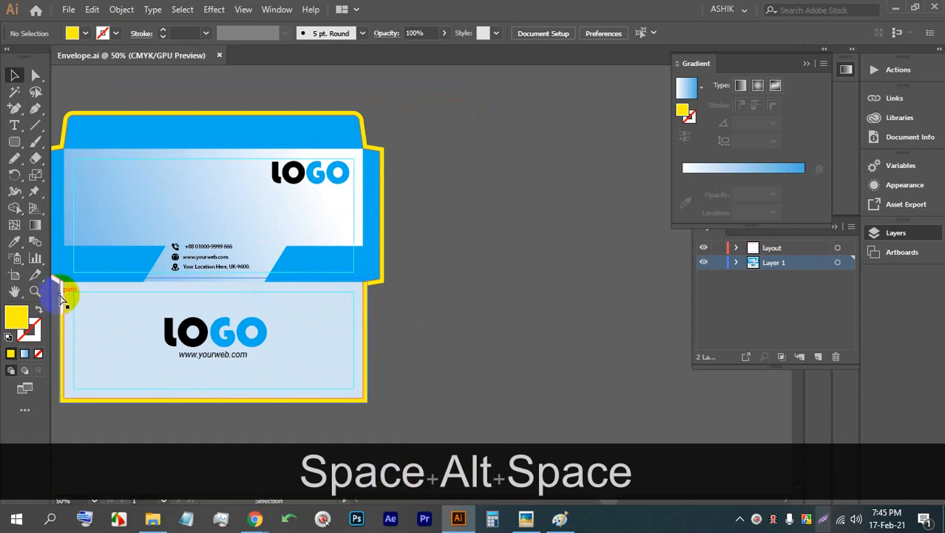
key("ctrl+alt+2")
scroll(247, 306, "down", 1)
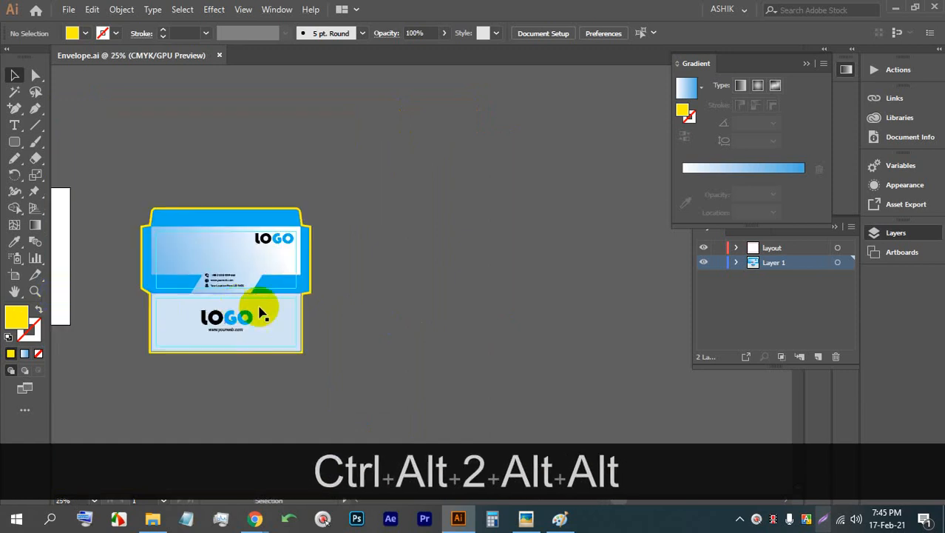
left_click(14, 275)
left_click_drag(247, 266, 492, 266)
key("ctrl+alt+z")
left_click(17, 278)
key("alt")
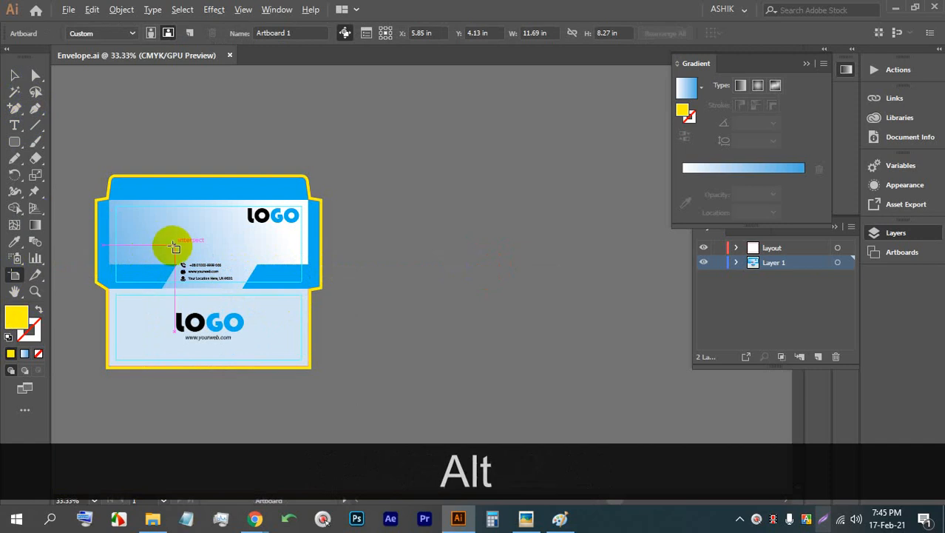
left_click(11, 71)
left_click_drag(255, 259, 435, 262)
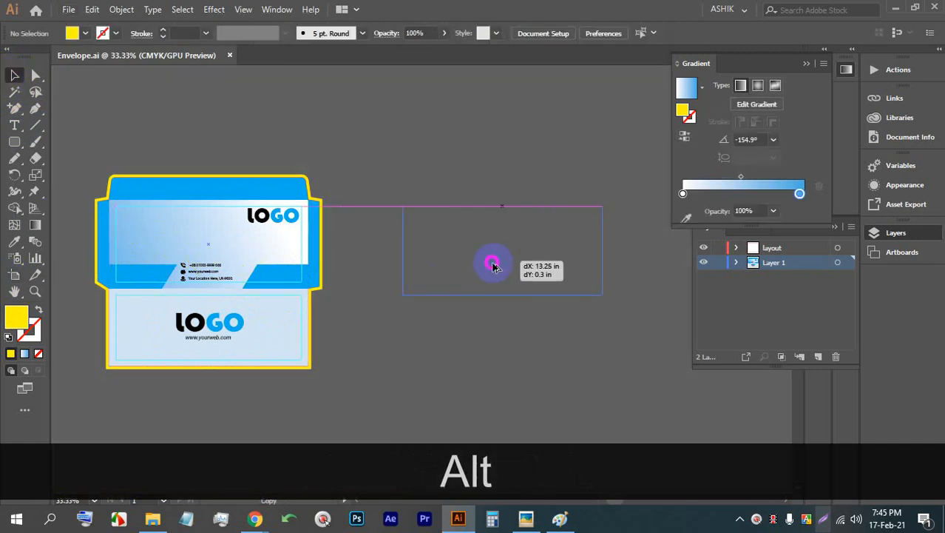
key("ctrl+alt+z")
left_click(382, 322)
- Duplicate the complete envelope artwork with its layout lines and place the copy to the right of the original
left_click_drag(85, 141, 336, 378)
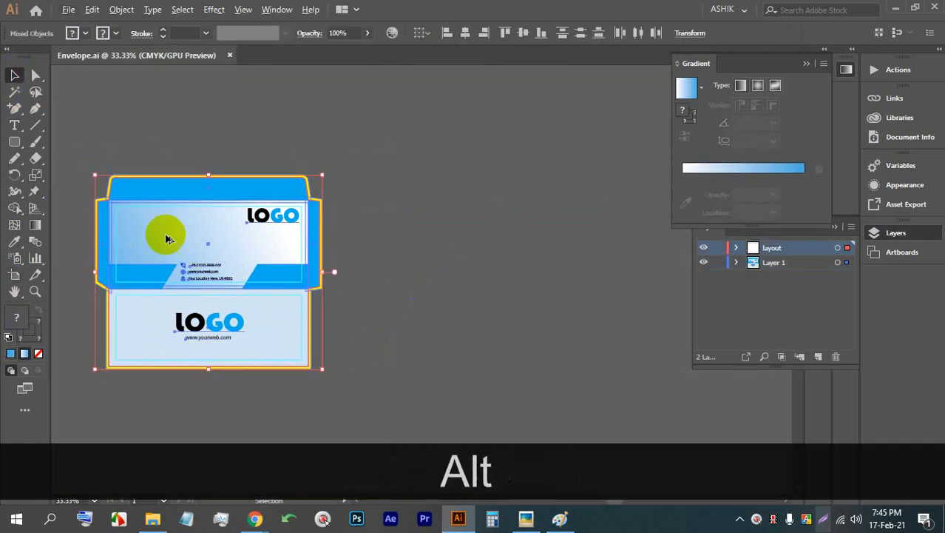
left_click_drag(176, 241, 447, 236)
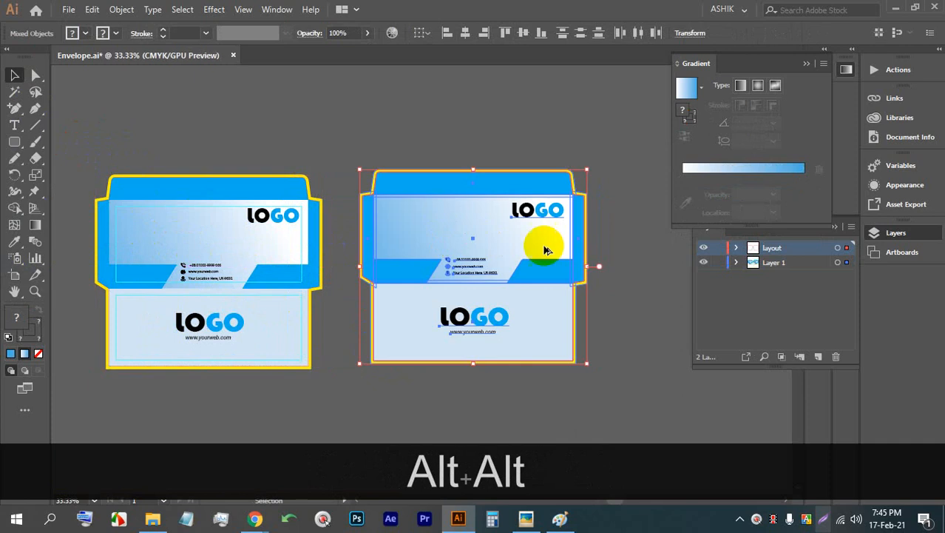
scroll(617, 262, "up", 1)
key("space")
left_click_drag(617, 263, 454, 238)
scroll(397, 218, "down", 1)
scroll(300, 192, "up", 1)
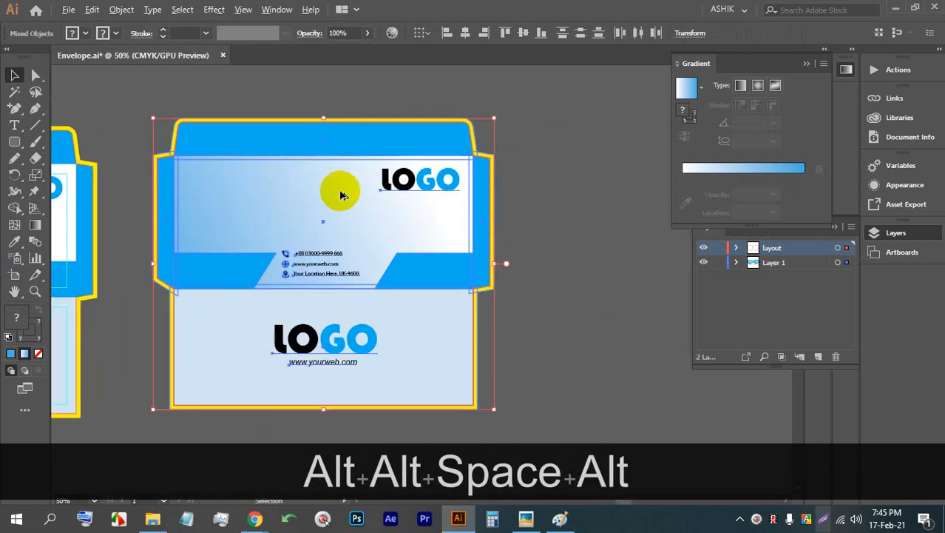
left_click(533, 216)
left_click_drag(201, 144, 167, 103)
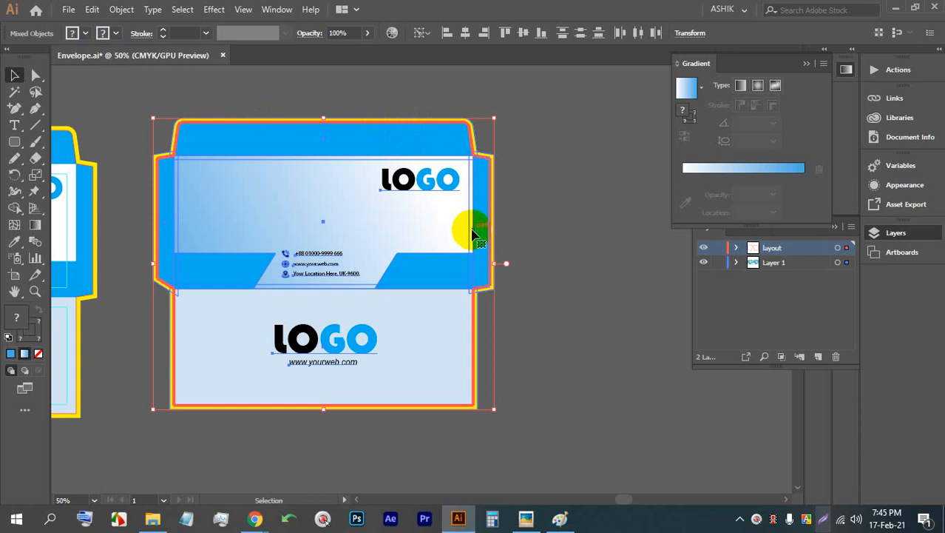
- Delete the two slanted blue shapes along the lower edge of the copied envelope's front panel
left_click(545, 244)
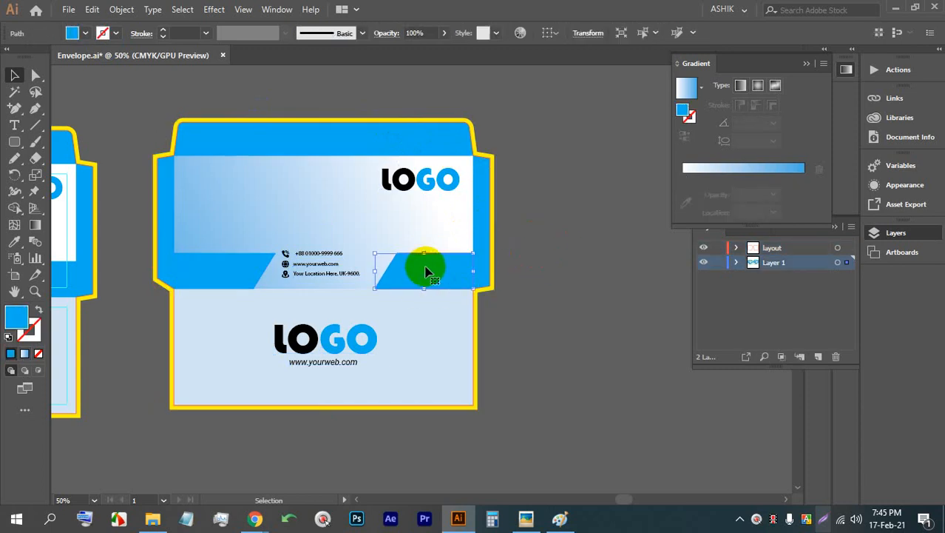
key("BackSpace")
left_click(232, 270)
key("BackSpace")
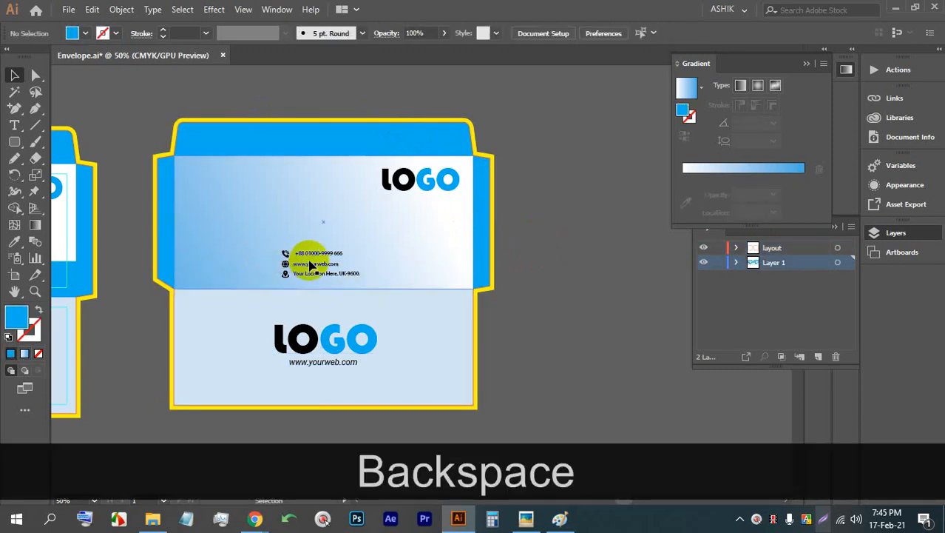
- Lock the gradient background of the copied front panel and the light blue background of its lower panel
left_click(413, 273)
key("ctrl+2")
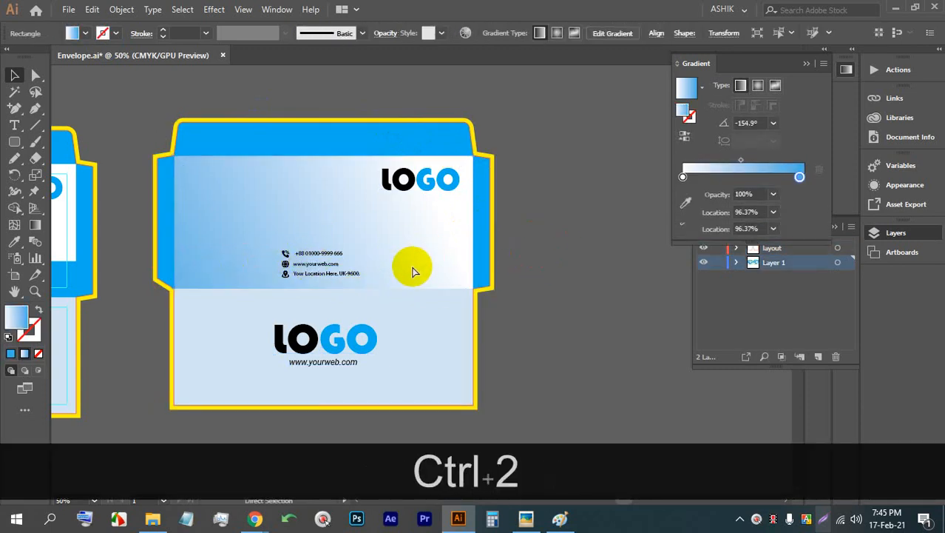
left_click_drag(385, 287, 376, 280)
key("ctrl+z")
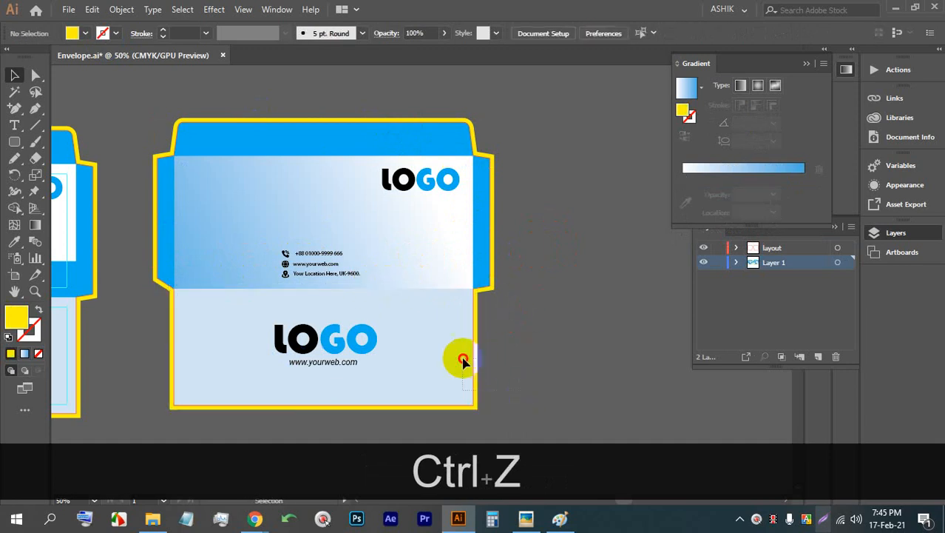
left_click(418, 362)
key("ctrl+2")
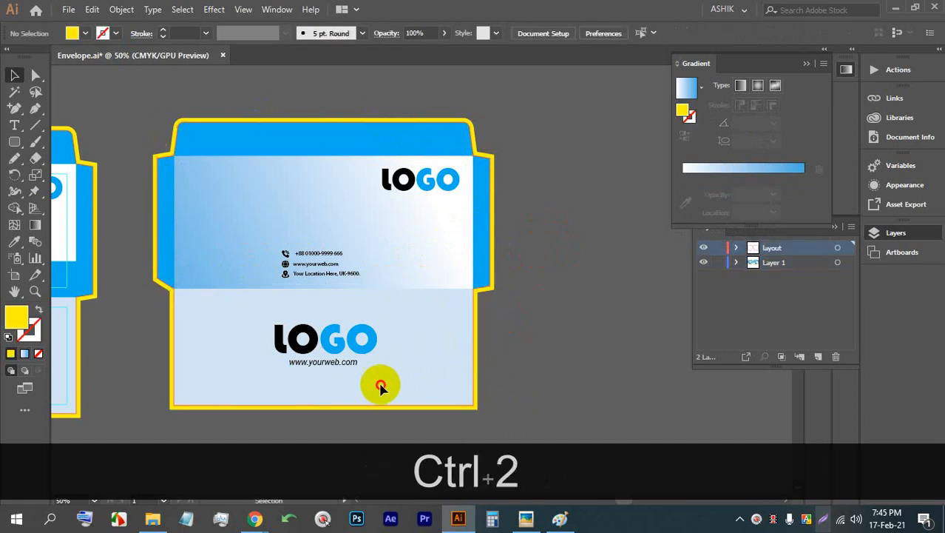
- Move the group of contact rows up and to the left within the copied front panel
left_click_drag(382, 382, 250, 315)
left_click(383, 297)
left_click_drag(369, 280, 259, 219)
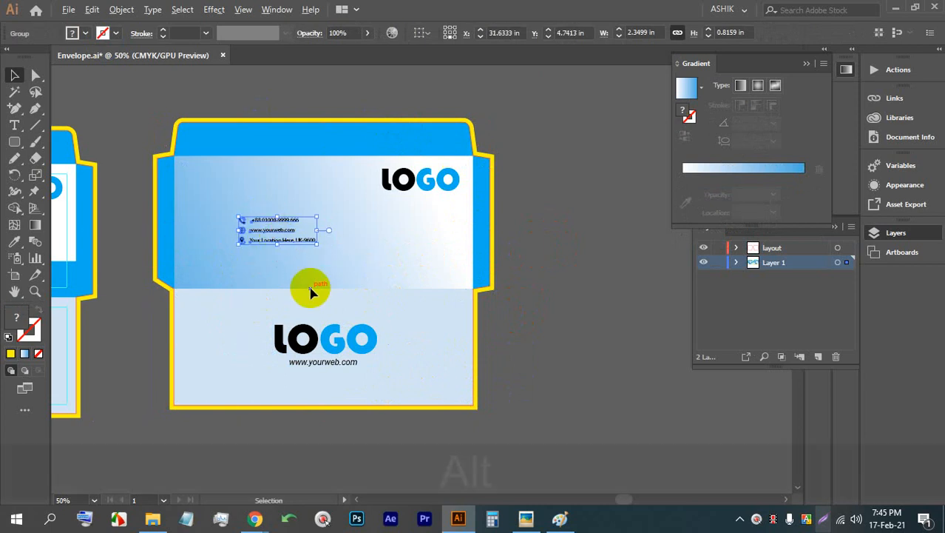
- Draw a rectangle about 3.06 in wide in the copied front panel's lower-left corner and reduce its height to about 0.39 in
scroll(312, 283, "up", 1)
left_click_drag(17, 147, 66, 139)
left_click_drag(131, 263, 267, 287)
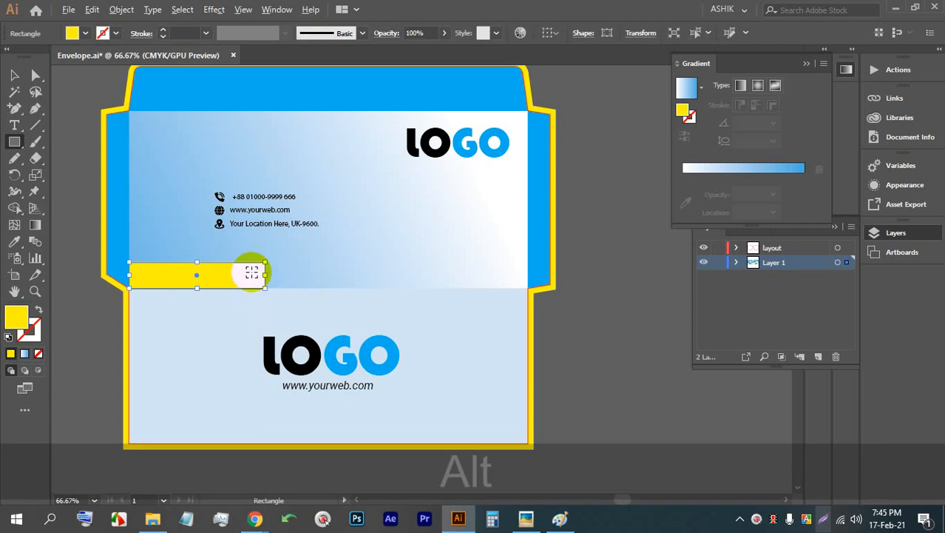
scroll(254, 272, "up", 2)
key("v")
left_click_drag(283, 253, 276, 266)
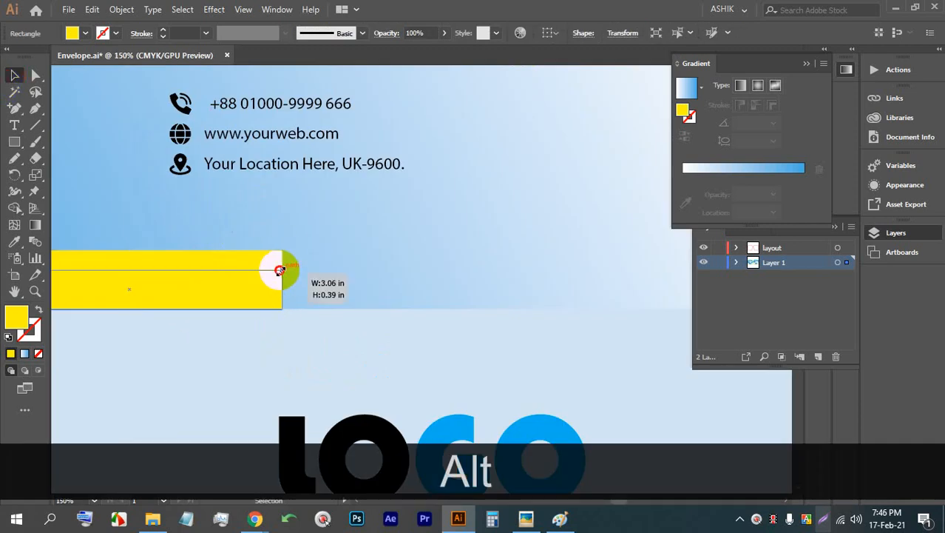
- Fill the rectangle with the blue sampled from the top flap, and unlock all locked objects
scroll(275, 267, "down", 3)
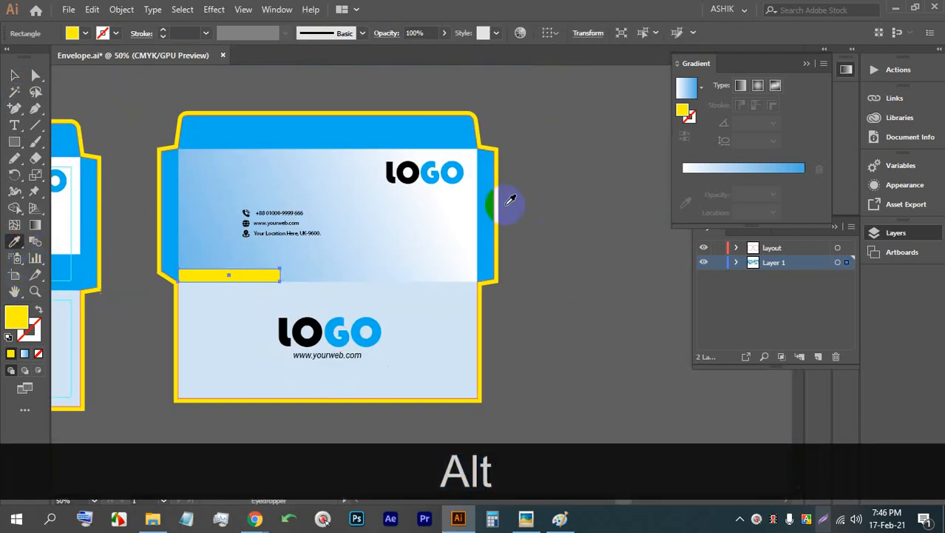
left_click(390, 141)
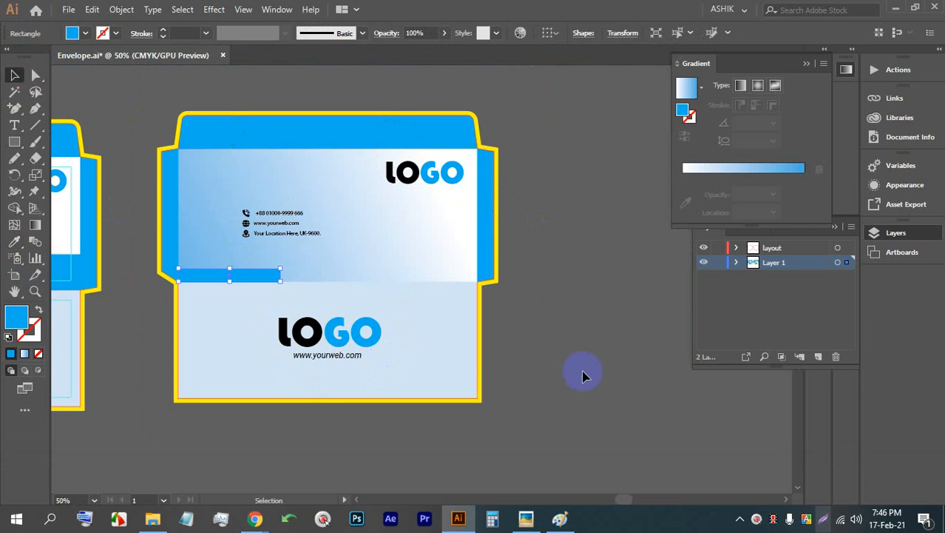
left_click(582, 375)
key("ctrl+alt+2")
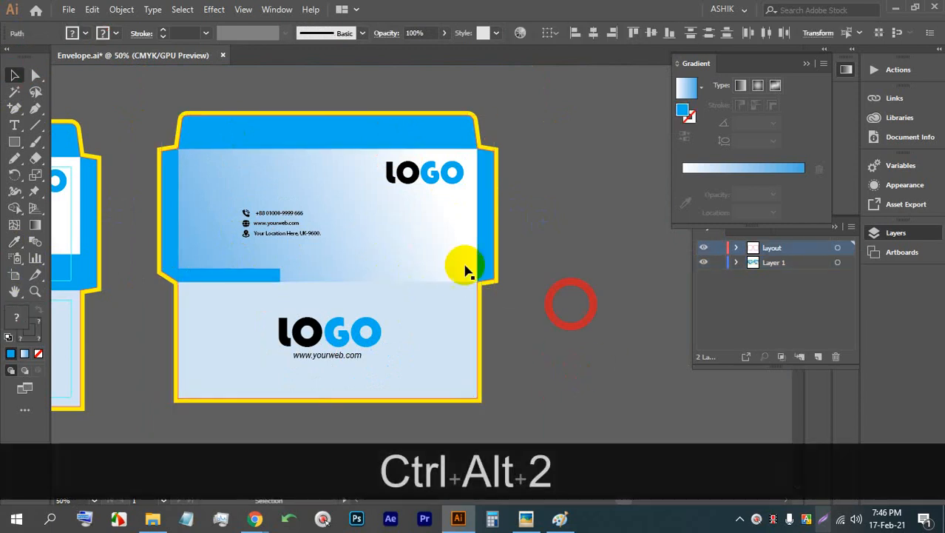
- Replace the gradient background of the copied front panel with a plain white fill
left_click(465, 270)
left_click(84, 33)
left_click(27, 57)
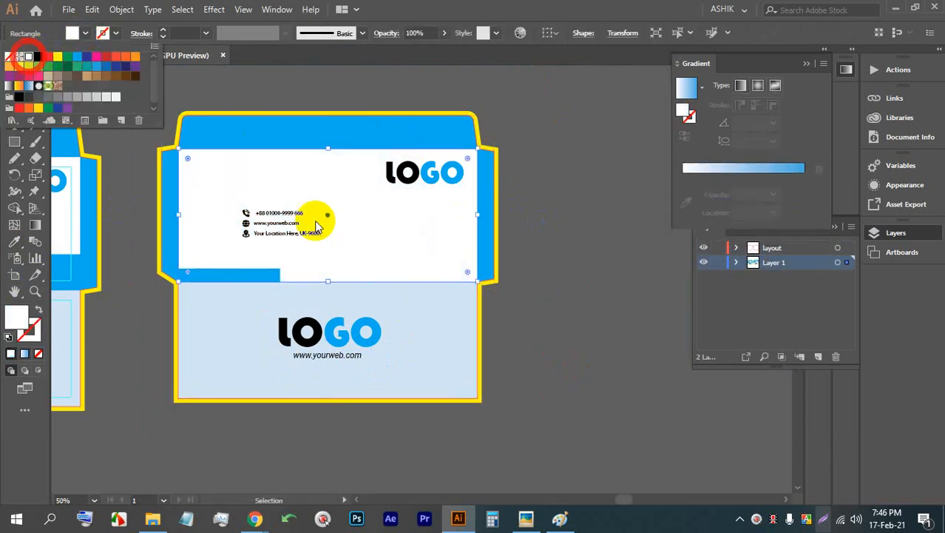
left_click(523, 321)
- Duplicate the blue rectangle twice, end to end, to form a strip along the front panel's lower edge
scroll(226, 271, "up", 1)
left_click(247, 279)
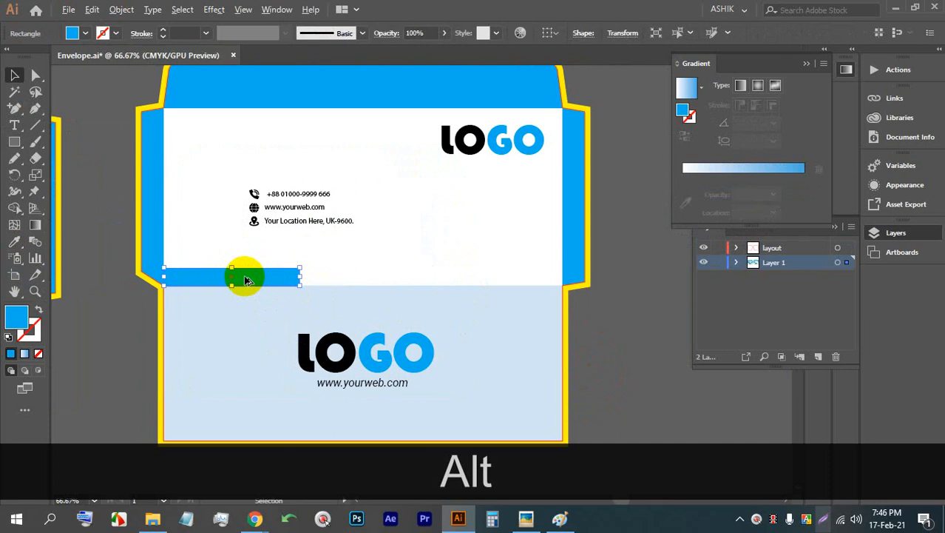
left_click_drag(246, 279, 382, 275)
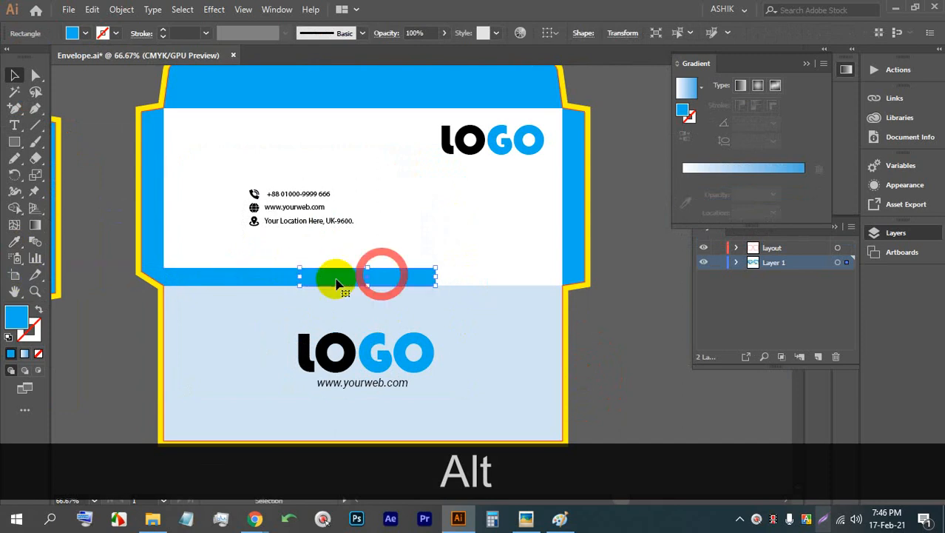
scroll(318, 292, "up", 4)
scroll(400, 296, "down", 4)
left_click_drag(335, 301, 471, 304)
scroll(411, 298, "up", 4)
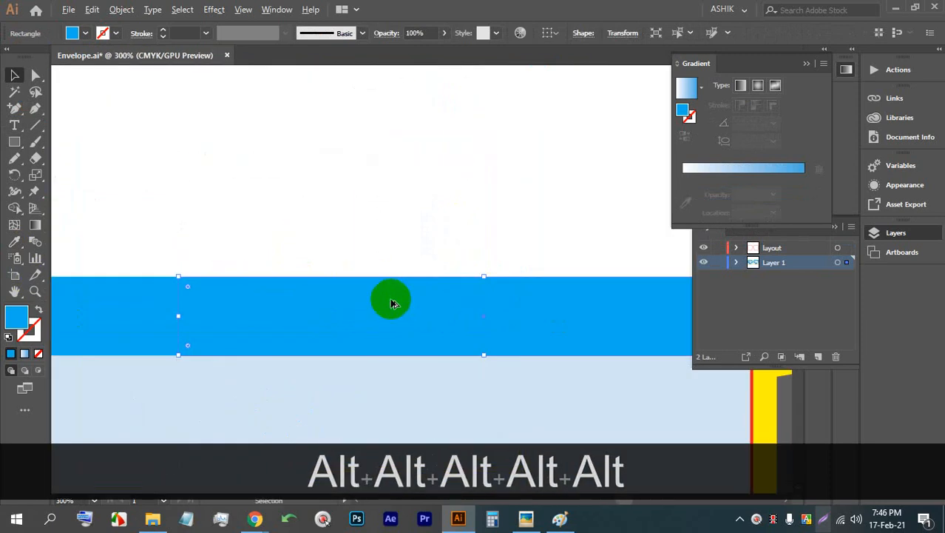
scroll(349, 293, "down", 4)
- Fill the middle rectangle of the strip with black
left_click(220, 293)
left_click(83, 33)
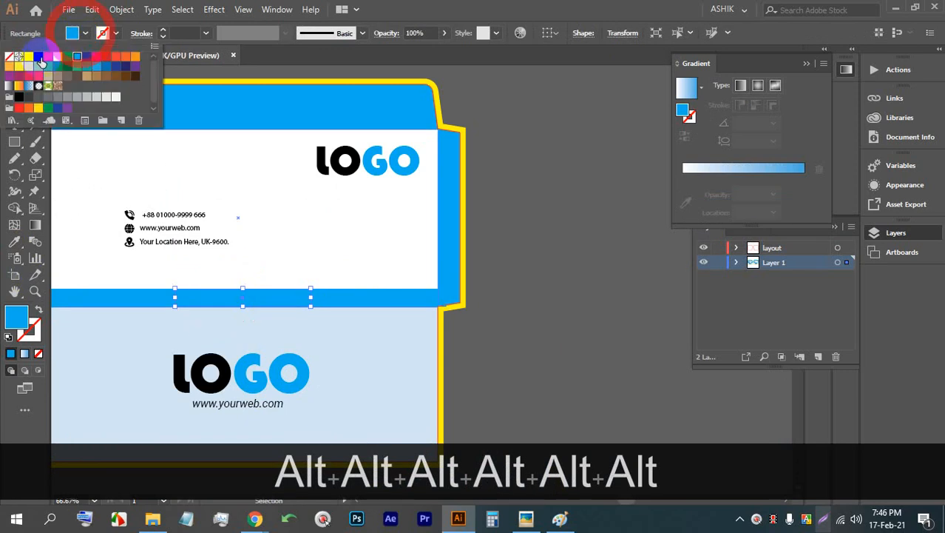
left_click(30, 52)
left_click(585, 341)
- Lock the white front panel and resize the three strip rectangles together so they end at the panel's right edge
scroll(355, 309, "down", 2)
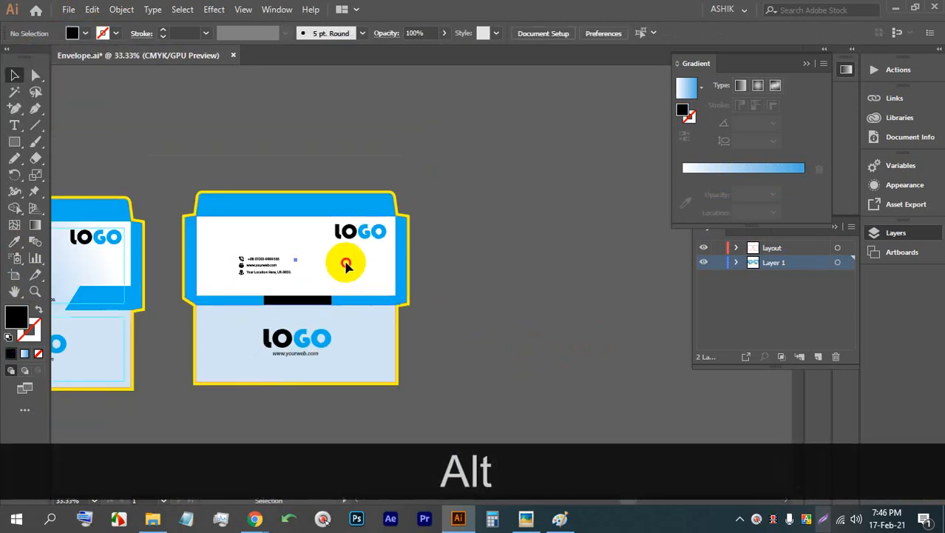
left_click(337, 270)
key("ctrl+2")
scroll(331, 268, "up", 2)
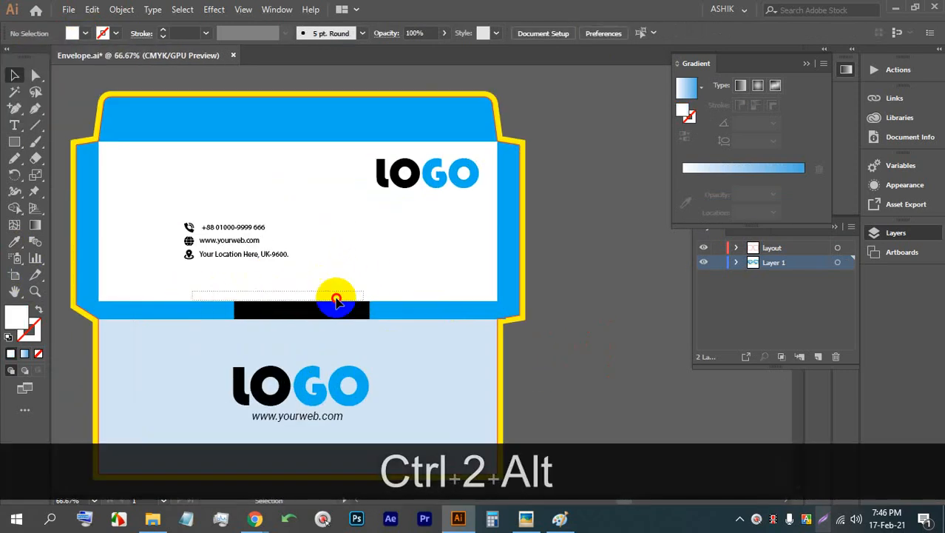
left_click(431, 312)
scroll(497, 311, "up", 2)
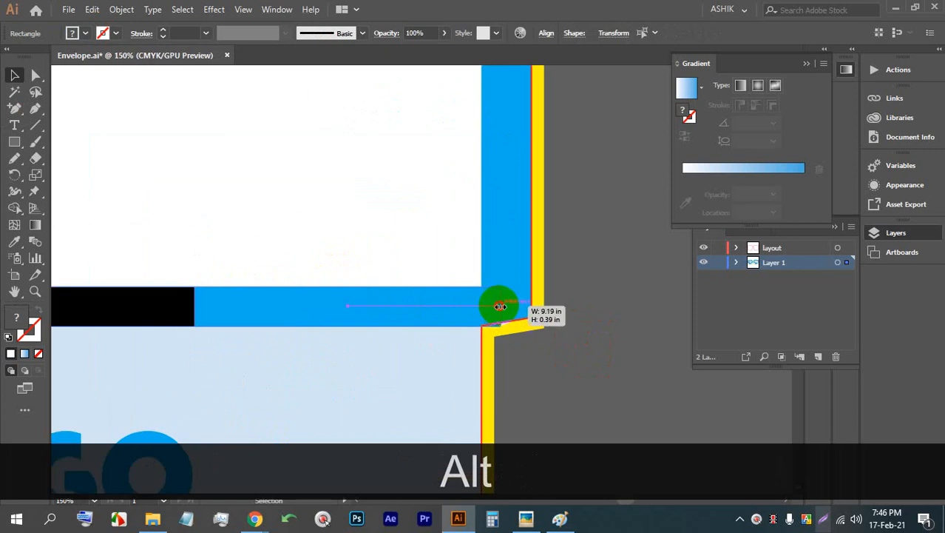
left_click_drag(484, 306, 483, 304)
scroll(483, 304, "down", 3)
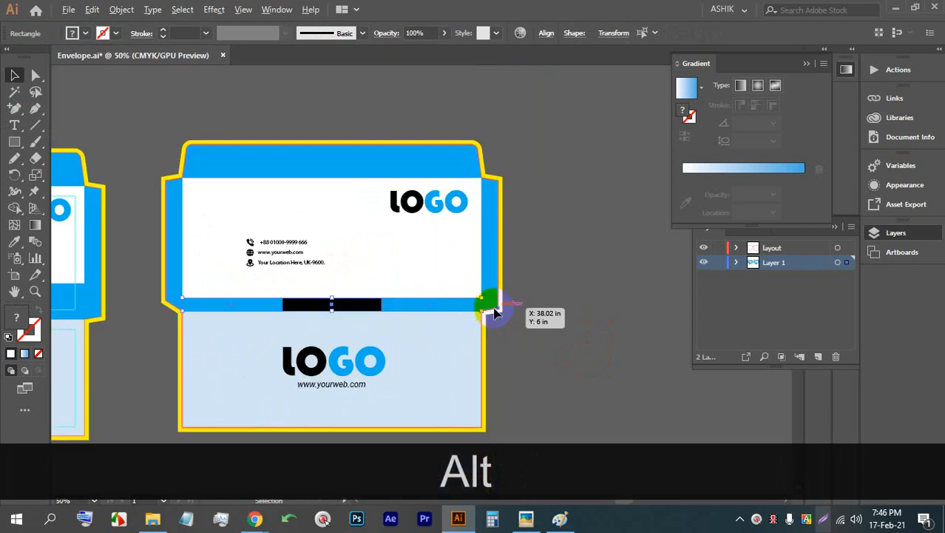
left_click(498, 315)
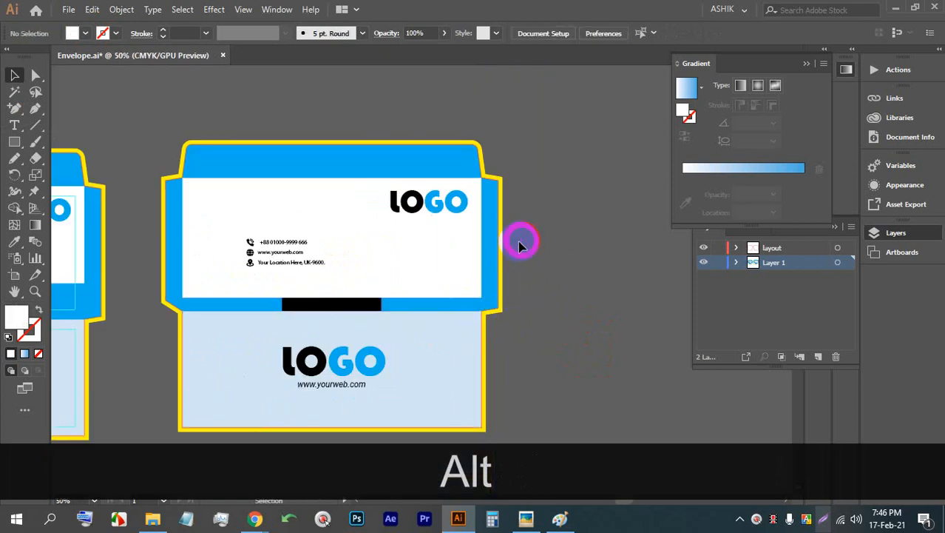
- Move the group of contact rows to the front panel's lower-right area, below the logo
left_click(352, 260)
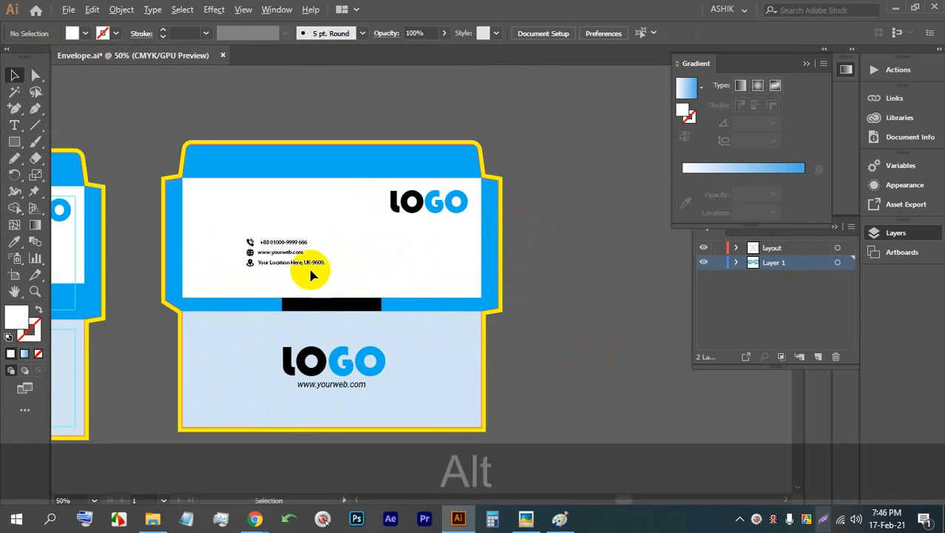
scroll(371, 270, "up", 2)
left_click(194, 261)
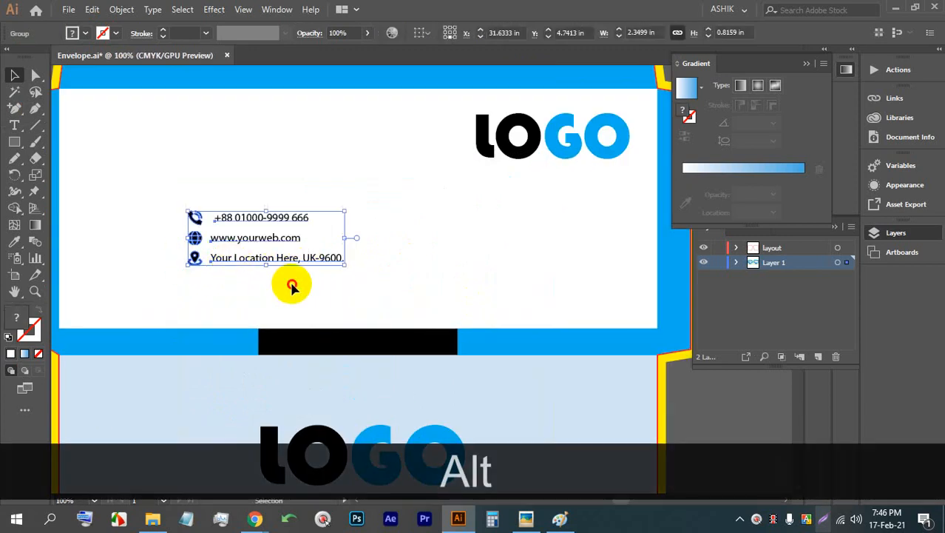
left_click_drag(256, 259, 540, 302)
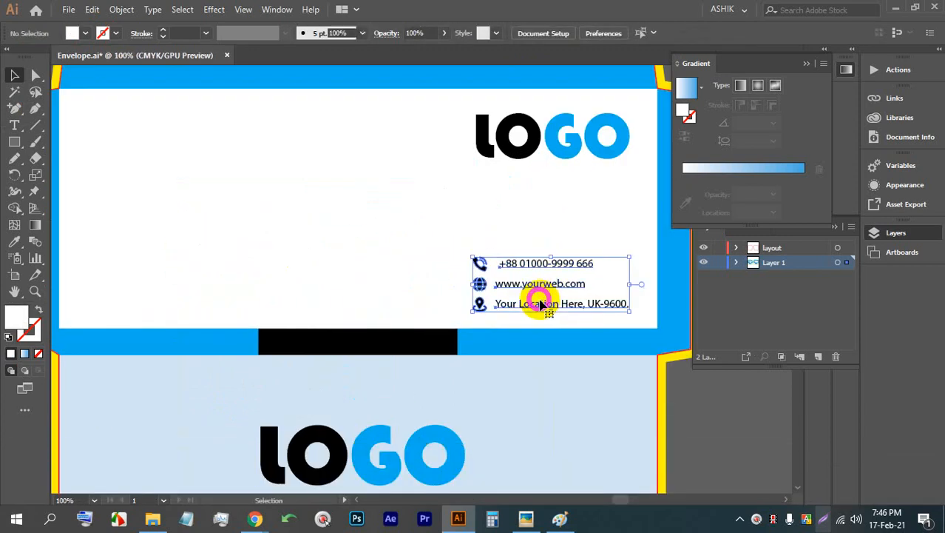
scroll(540, 302, "down", 1)
- Draw a rectangle in the front panel's lower-left area and round its corners
scroll(274, 220, "up", 1)
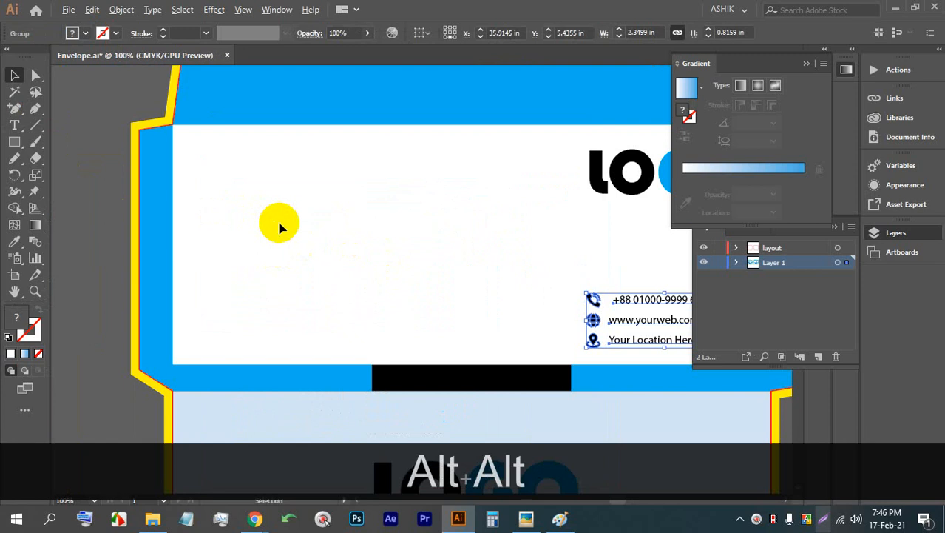
left_click(14, 141)
mouse_move(210, 282)
left_mouse_down()
mouse_move(388, 327)
mouse_move(404, 341)
left_mouse_up()
left_click_drag(218, 292, 229, 299)
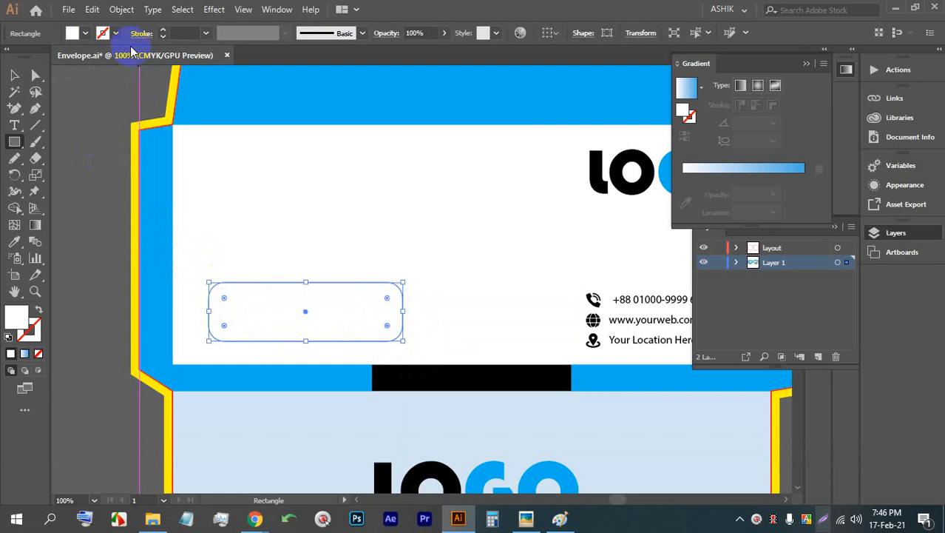
- Give the rounded rectangle a 4 pt stroke in the envelope's blue
left_click(116, 34)
left_click(38, 57)
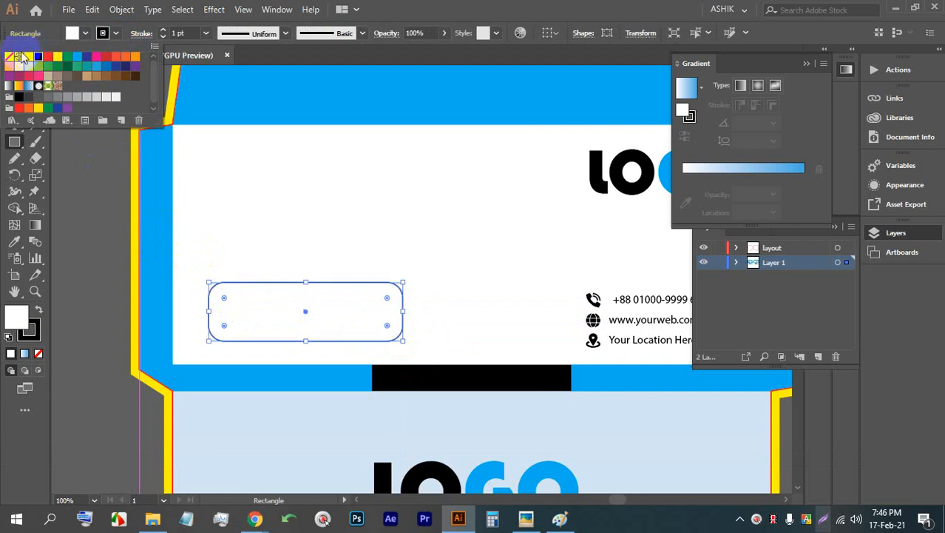
left_click(163, 31)
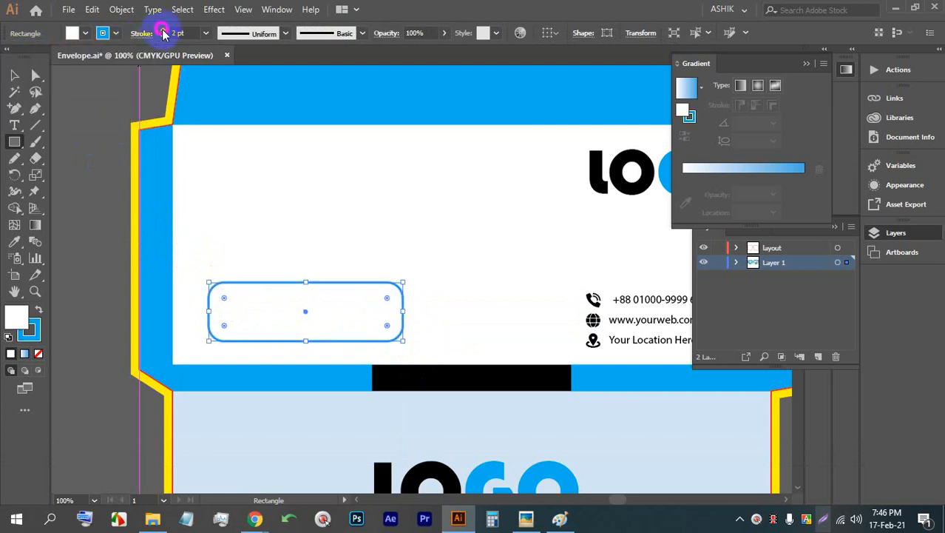
left_click(15, 74)
left_click(111, 108)
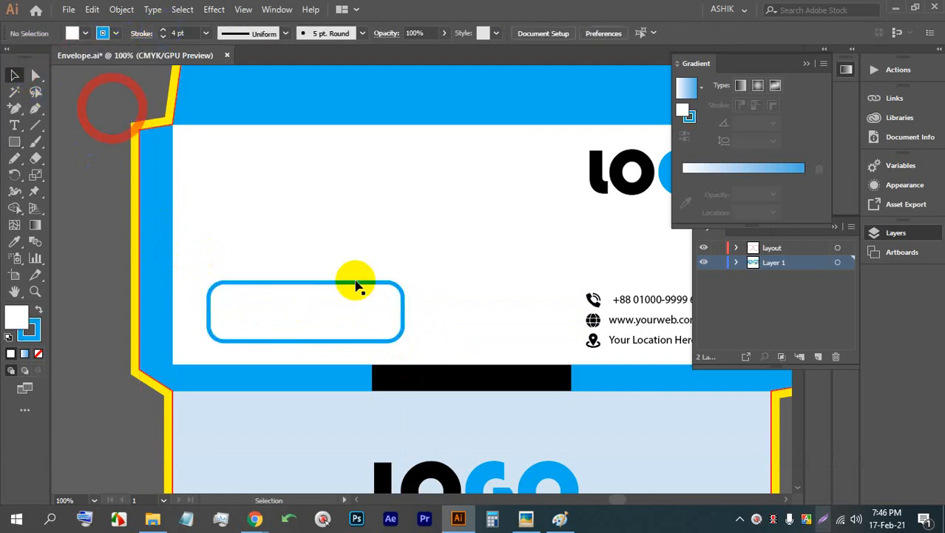
- Widen the rounded address box by extending its right side
left_click(366, 287)
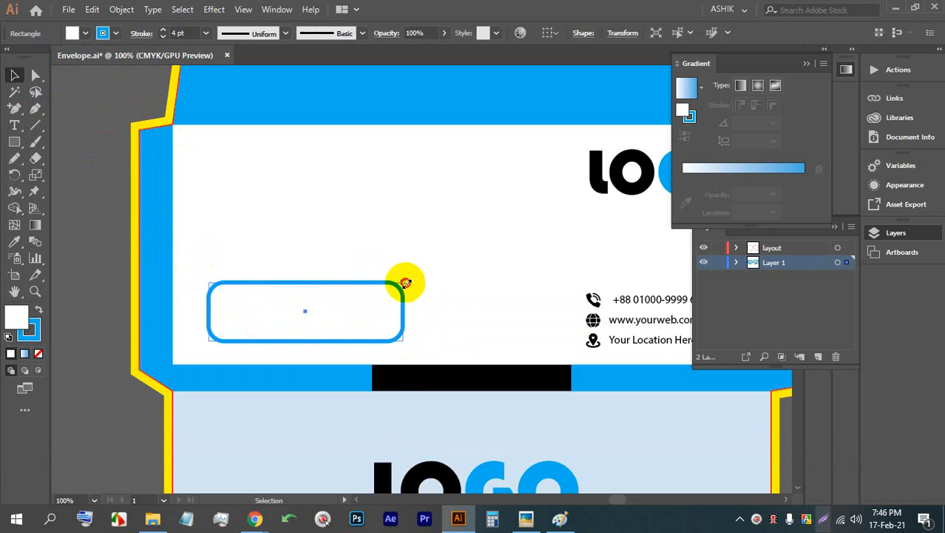
left_click_drag(405, 283, 439, 282)
left_click(327, 289)
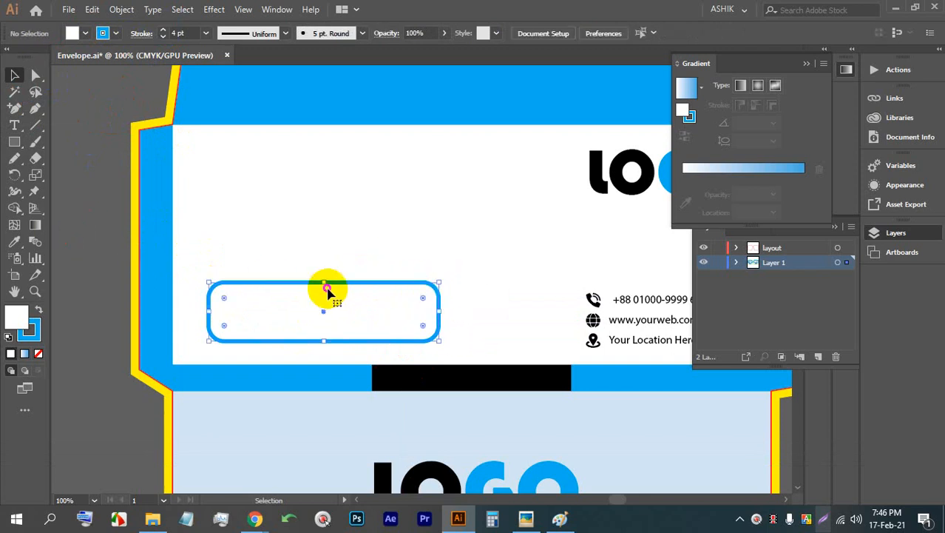
scroll(340, 270, "down", 2, "alt")
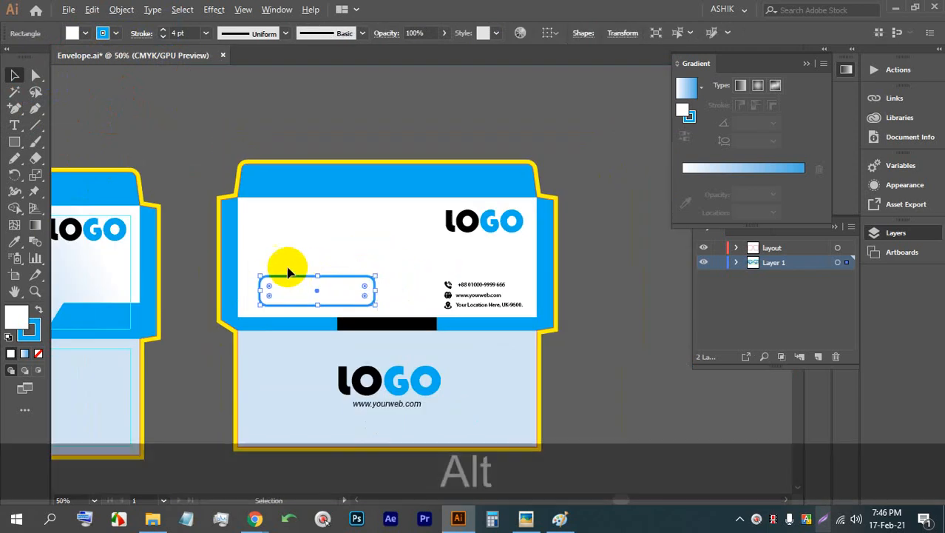
left_click(197, 264)
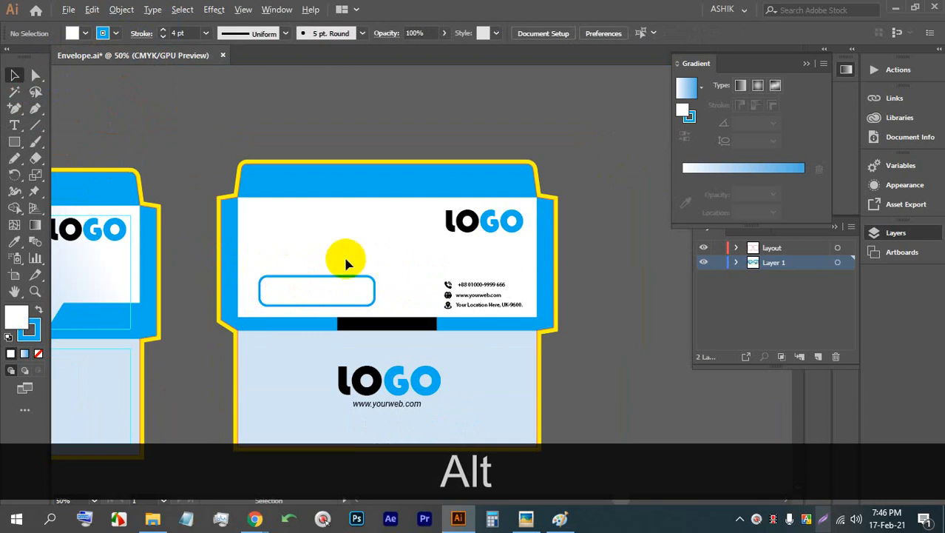
scroll(347, 260, "down", 2, "alt")
scroll(399, 248, "up", 2, "alt")
left_click(469, 251)
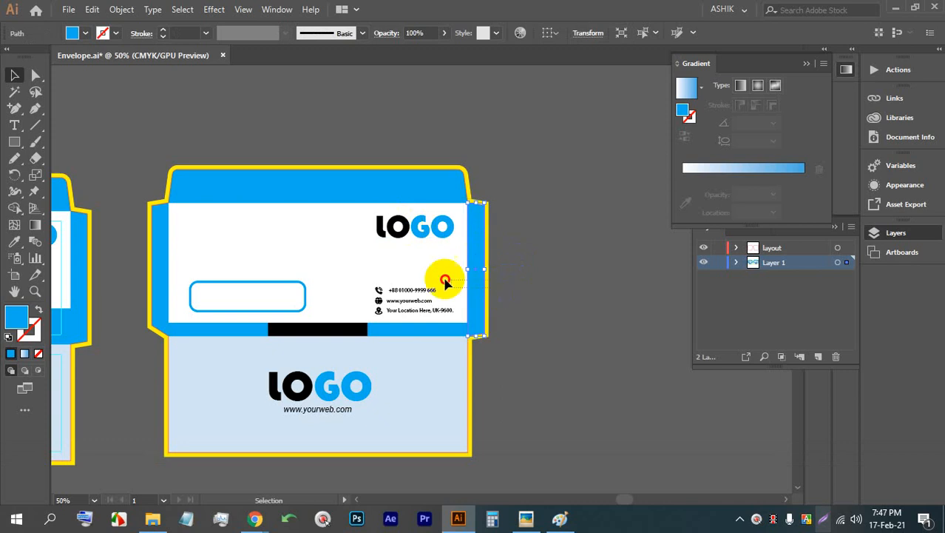
left_click(415, 272)
key("space")
left_click(560, 281)
left_click_drag(559, 283, 423, 233)
scroll(323, 192, "down", 1)
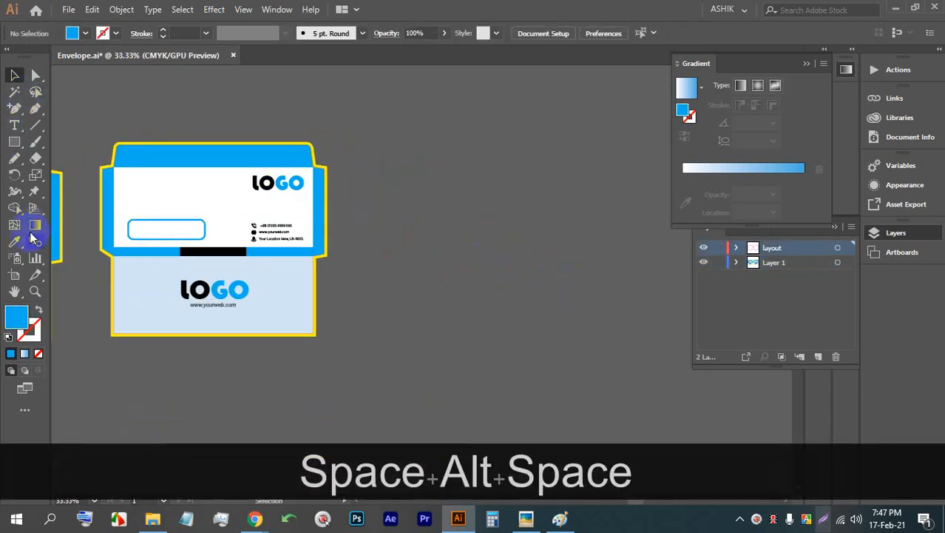
left_click(15, 274)
left_click(233, 215, "alt")
key("ctrl+z")
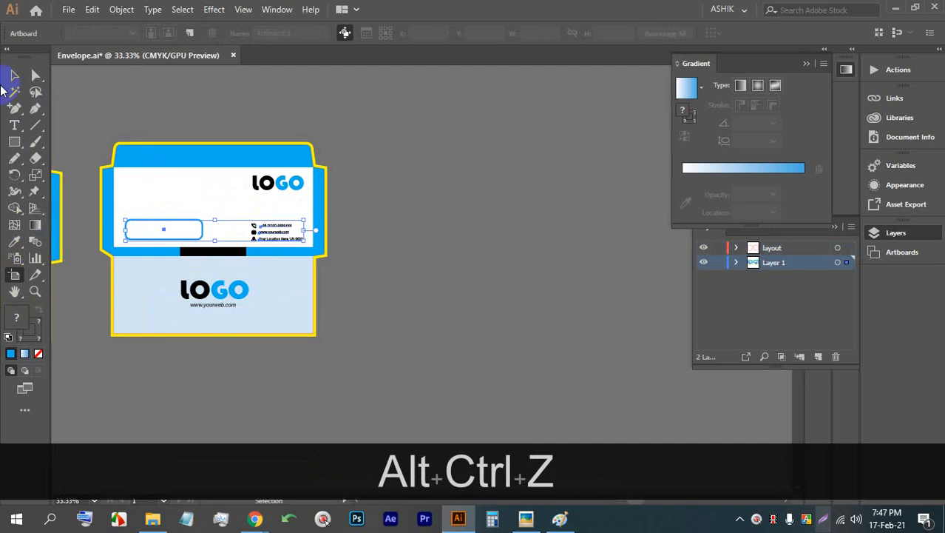
- Unlock all objects and place a copy of the entire second envelope to its right
left_click(14, 75)
left_click(370, 321)
left_click(175, 178)
key("alt")
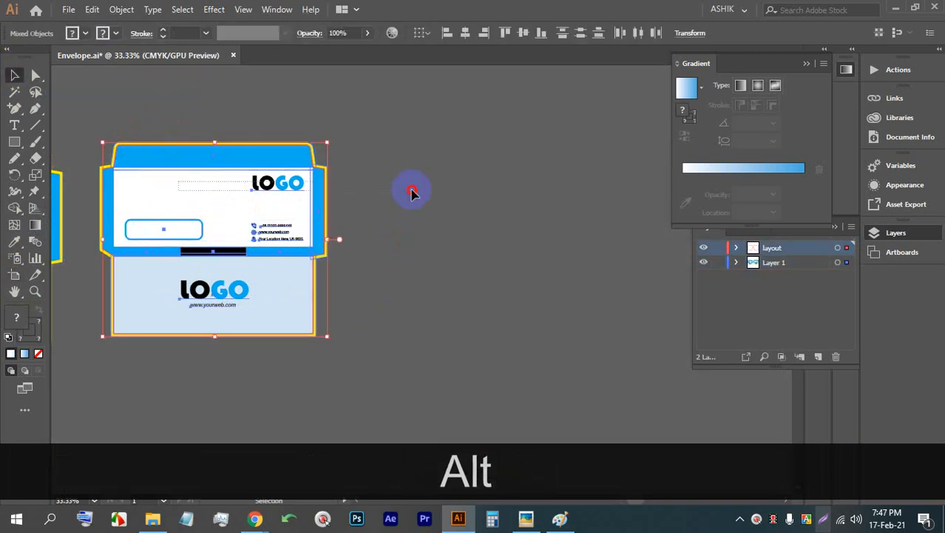
left_click(400, 300)
left_click_drag(378, 355, 119, 148)
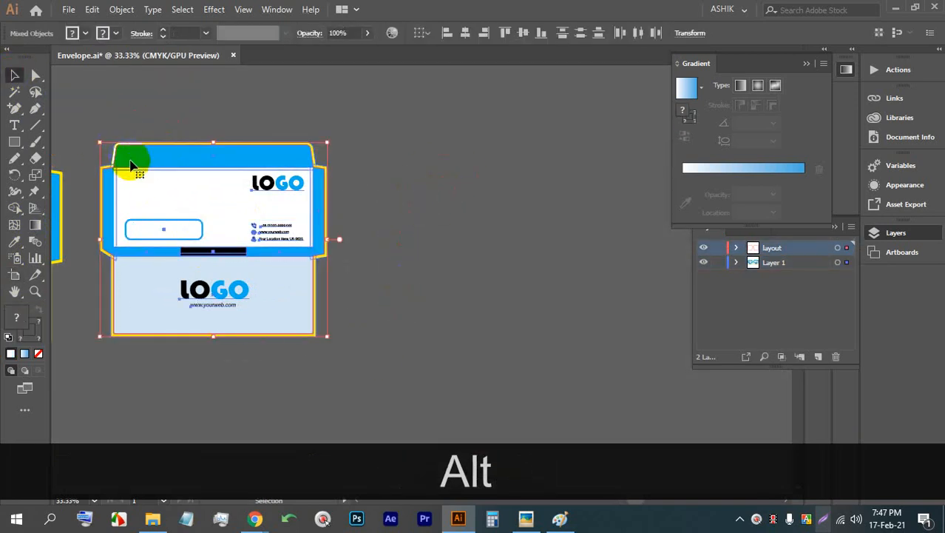
left_click(456, 264)
key("ctrl+alt+2")
left_click(382, 329)
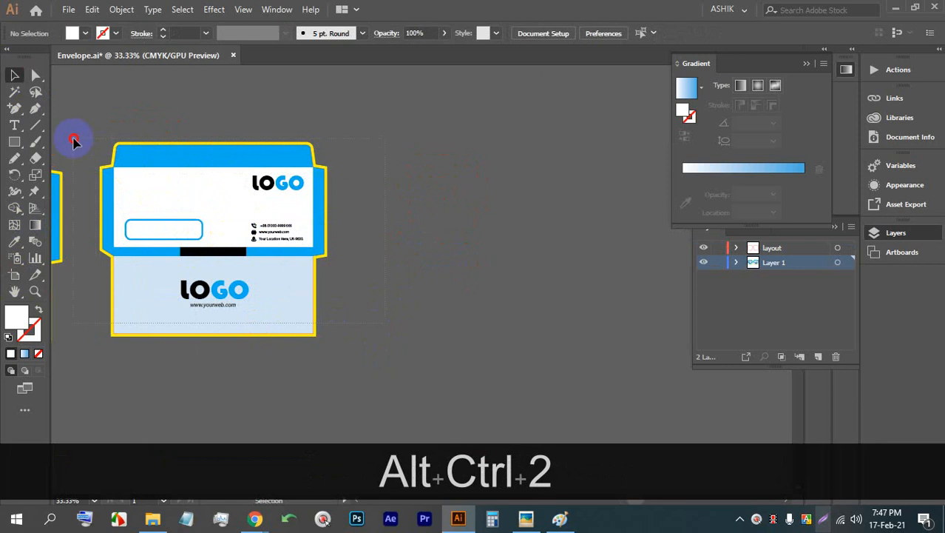
left_click_drag(166, 180, 414, 178)
key("alt")
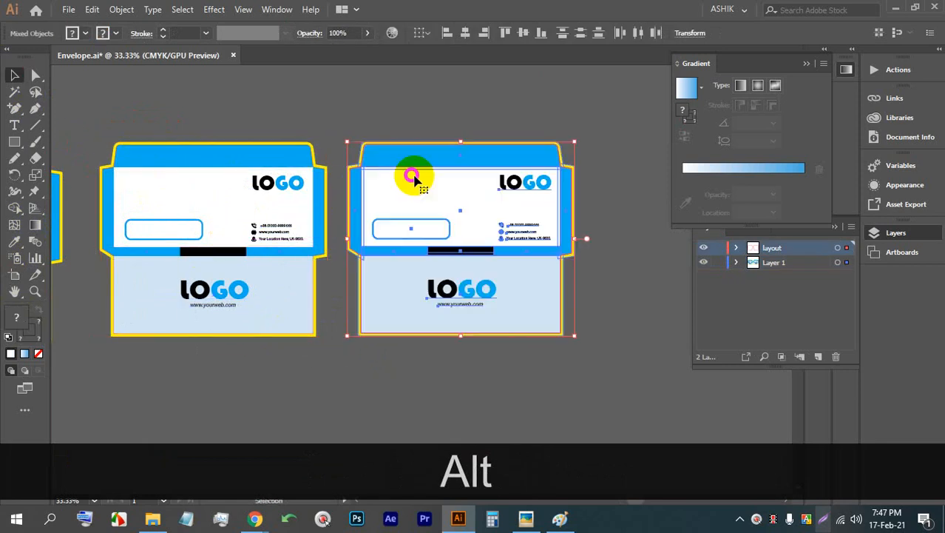
- Delete the rounded address box from the new envelope copy
scroll(581, 190, "up", 2)
left_click_drag(569, 196, 513, 179)
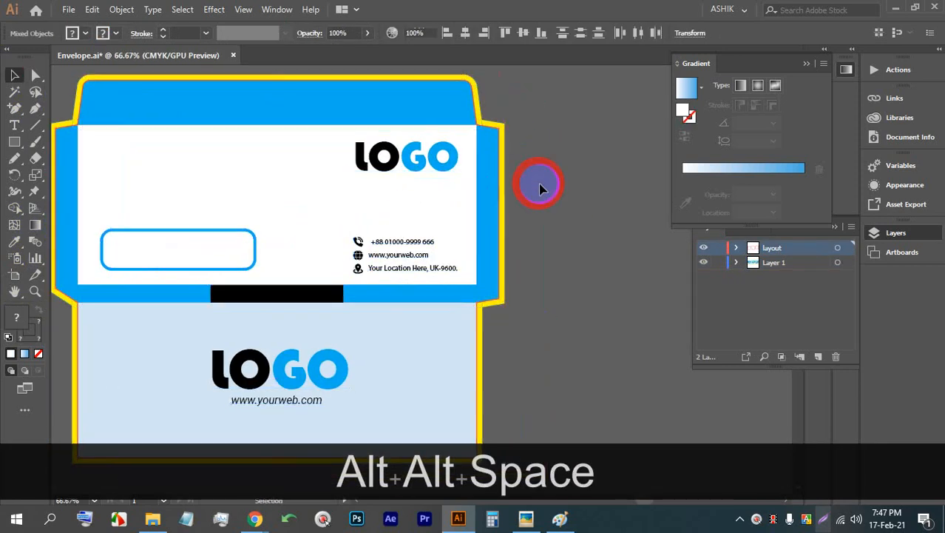
left_click(540, 188)
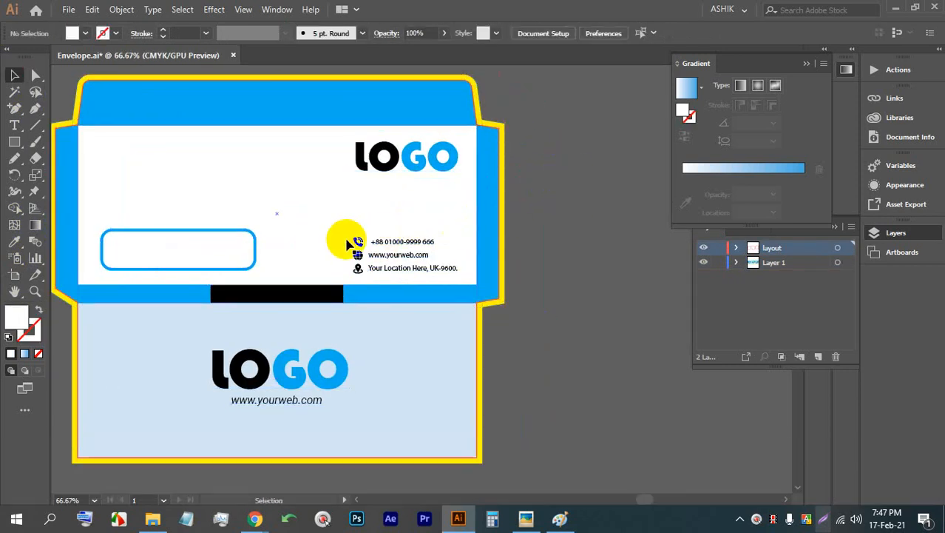
left_click(251, 241)
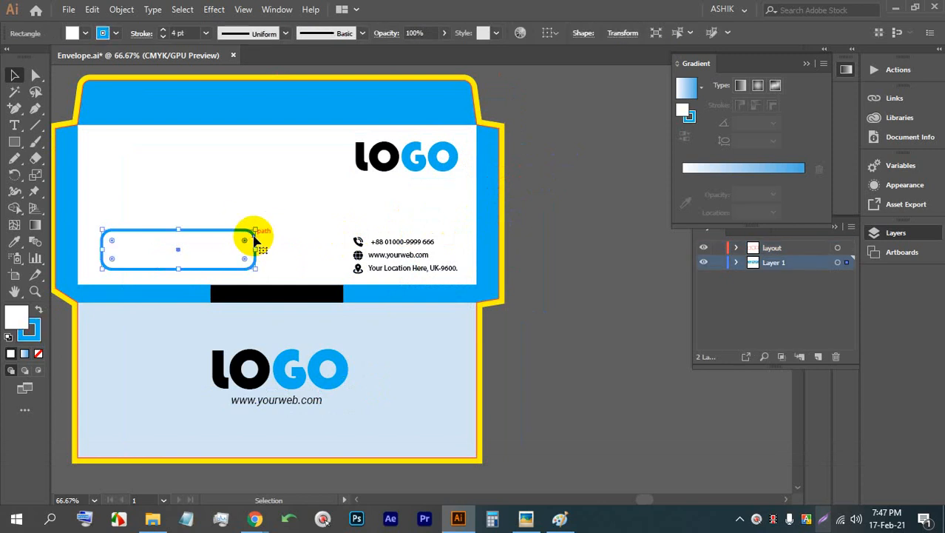
key("BackSpace")
- Move the contact rows and the front logo to the left side of the new copy's front panel
left_click(375, 247)
left_click_drag(375, 247, 134, 238)
left_click_drag(377, 173, 132, 184)
left_click(185, 165)
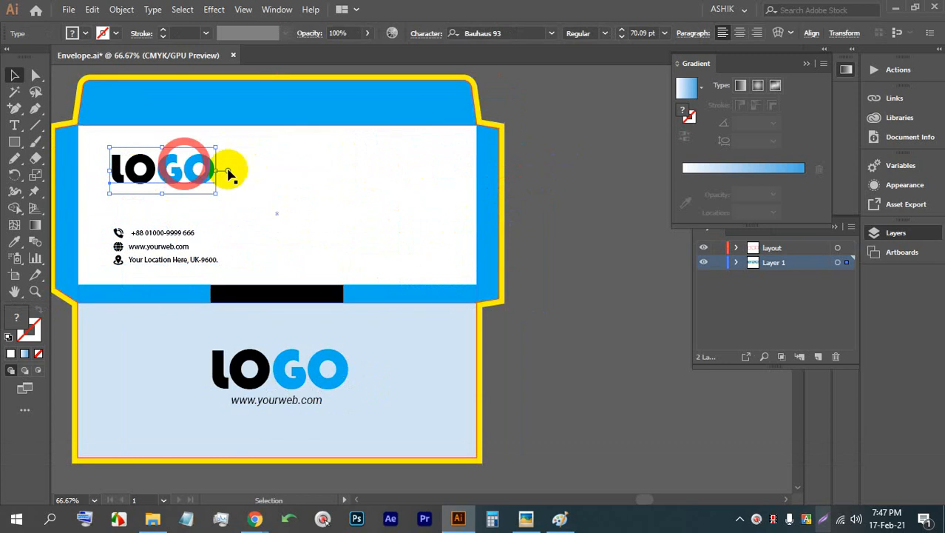
- Recolour the letters GO in the third envelope's front logo orange
scroll(140, 167, "up", 1)
double_click(138, 169)
left_click(168, 172)
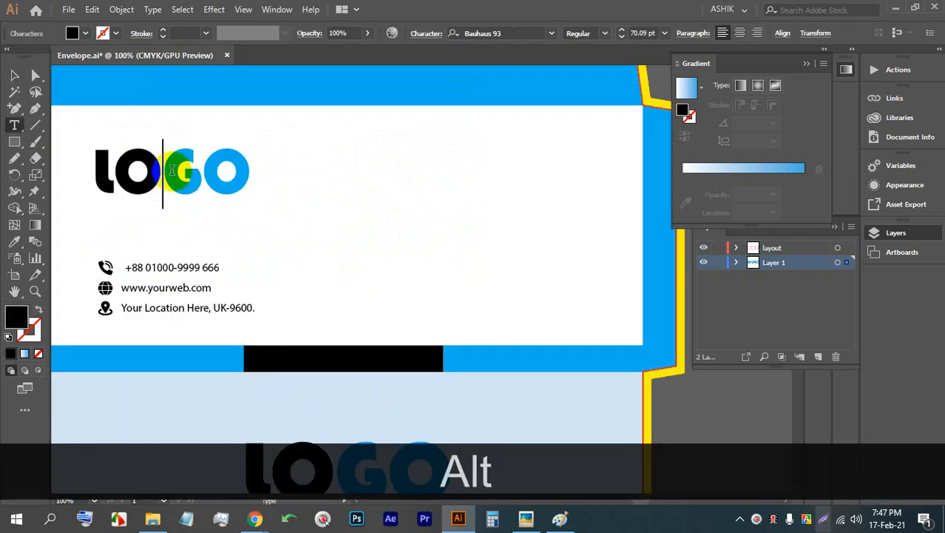
left_click_drag(171, 170, 270, 159)
left_click(85, 32)
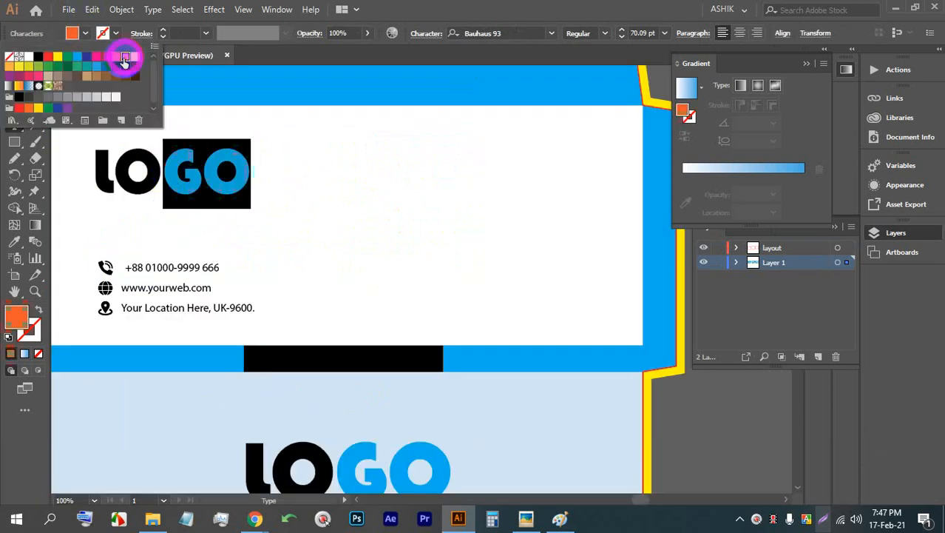
left_click(423, 2)
left_click(14, 76)
scroll(65, 136, "down", 2)
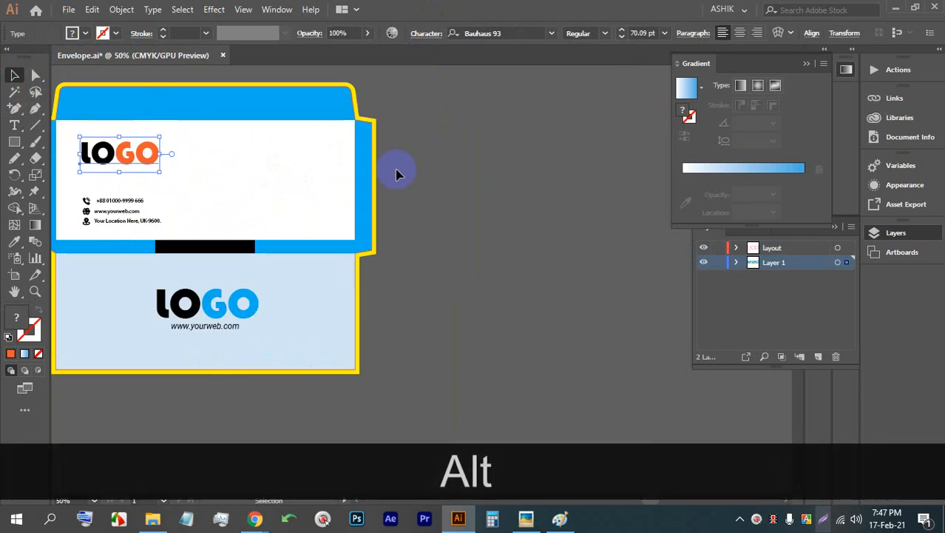
- Fill the third envelope's top flap and both side flaps with a light pink tint of the red swatch
left_click(398, 173)
left_click_drag(316, 175, 360, 188)
left_click(413, 184)
left_click(302, 110, "shift")
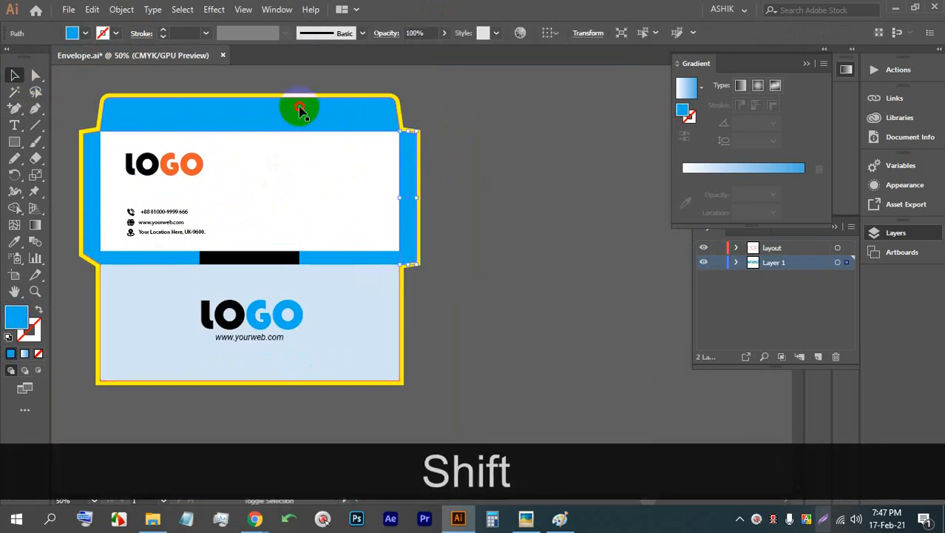
left_click(89, 175, "shift")
left_click(86, 34)
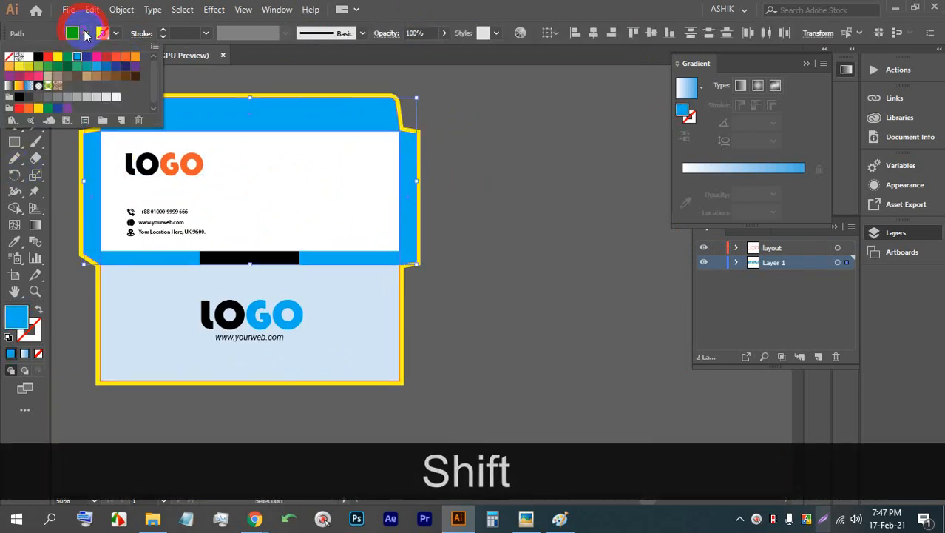
left_click(115, 58)
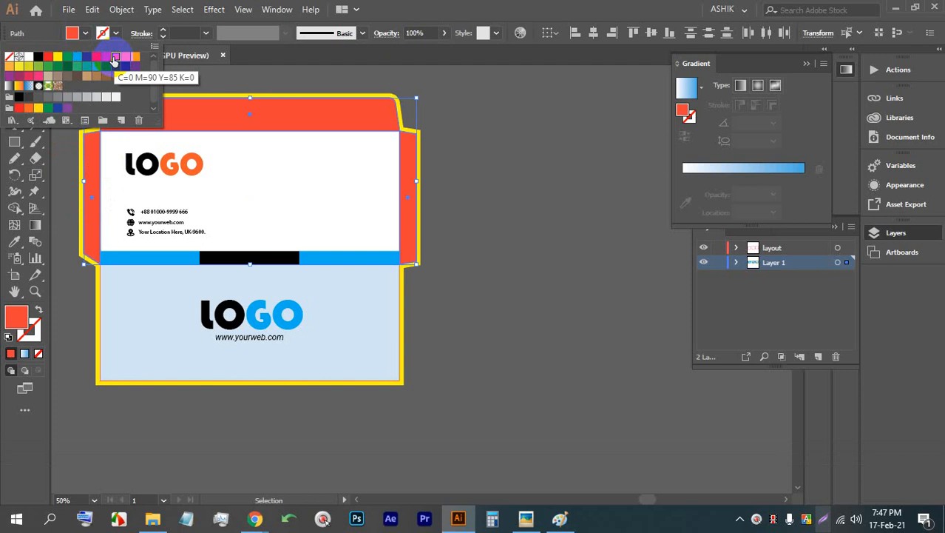
double_click(15, 317)
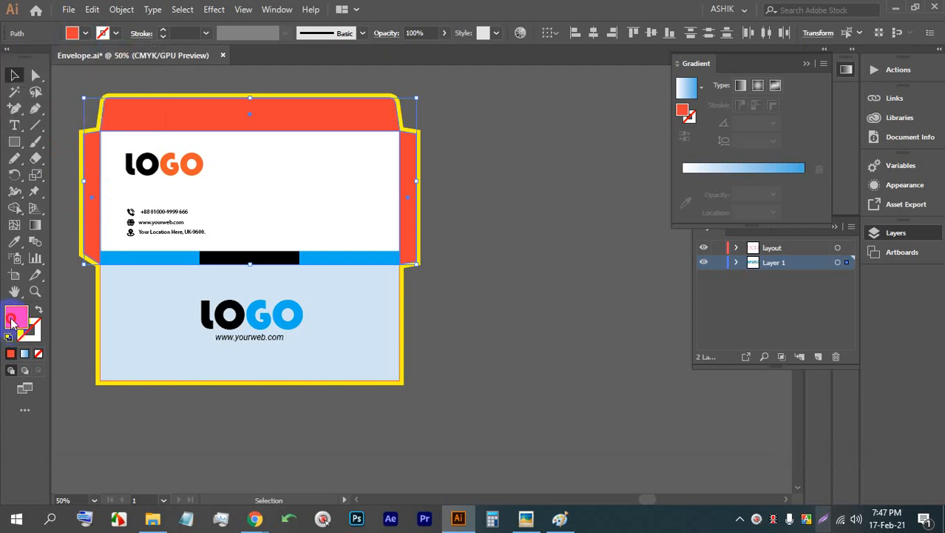
left_click_drag(625, 130, 572, 134)
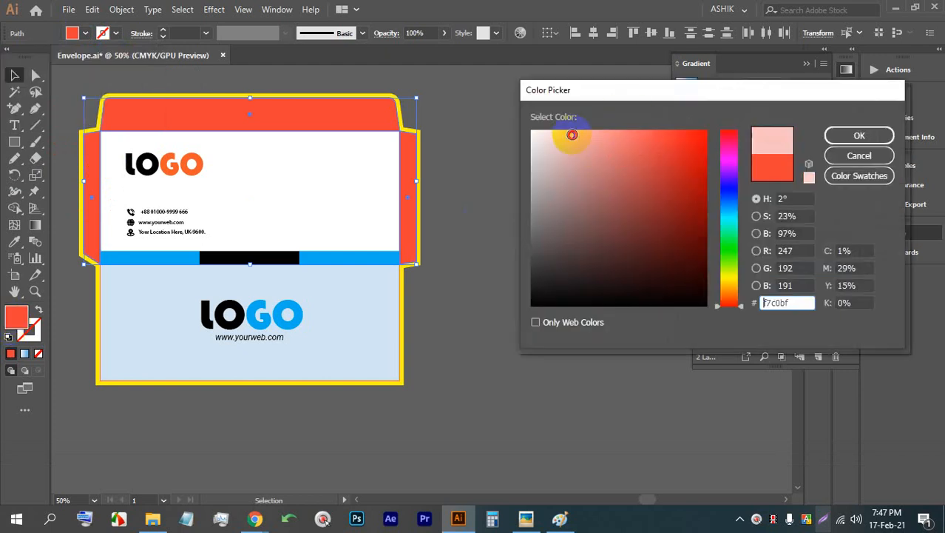
left_click(858, 135)
left_click(502, 165)
- Draw a tall, narrow rounded bar near the front panel's right edge and fill it with orange
scroll(416, 168, "up", 3, "alt")
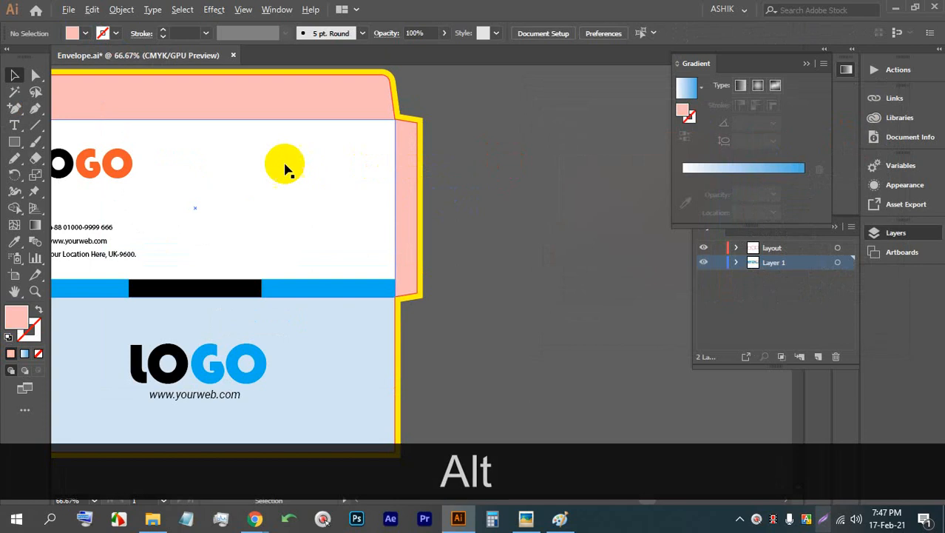
scroll(284, 164, "up", 2, "alt")
left_click_drag(16, 142, 101, 156)
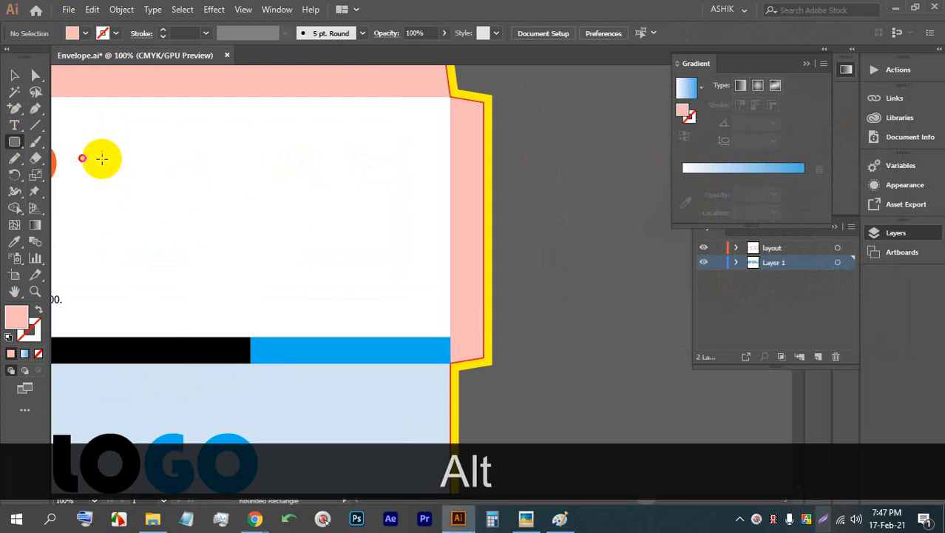
left_click_drag(347, 107, 361, 302)
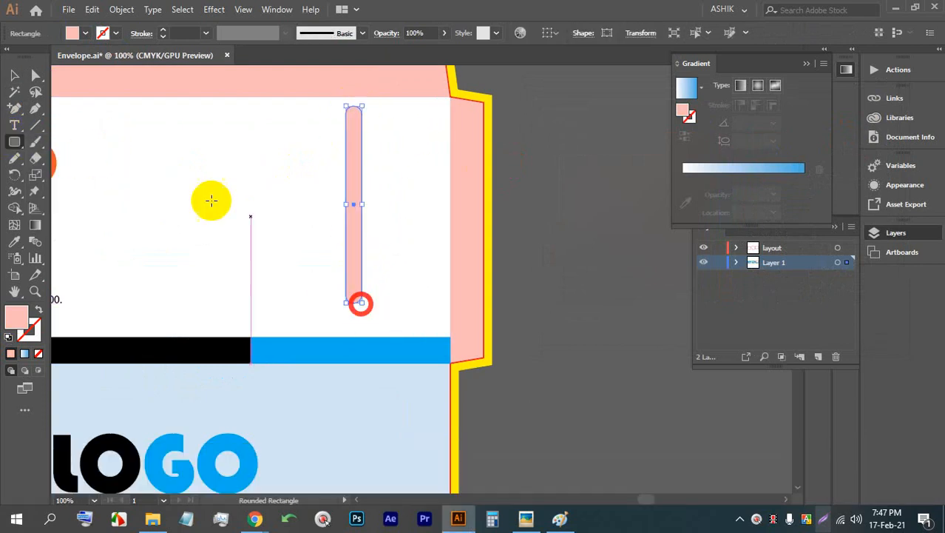
left_click(87, 34)
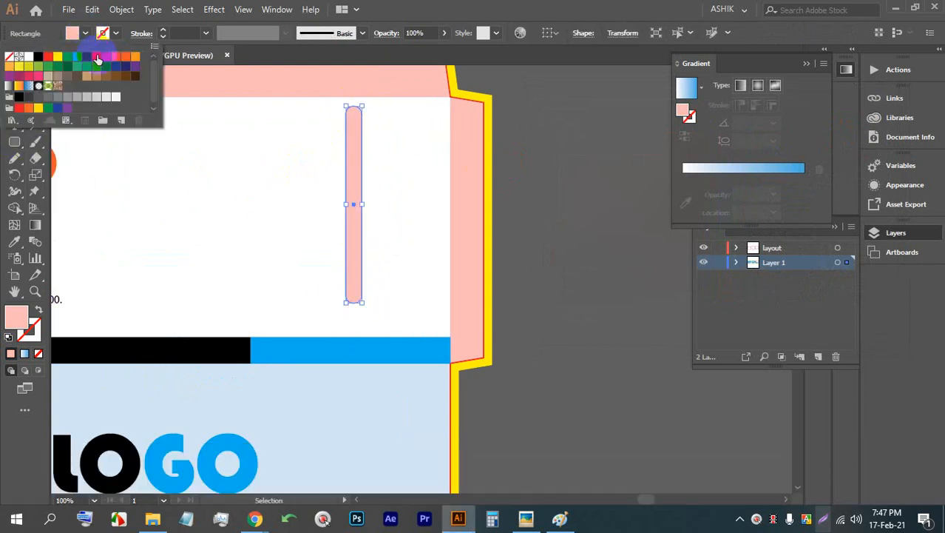
left_click(105, 58)
left_click(117, 58)
left_click(126, 57)
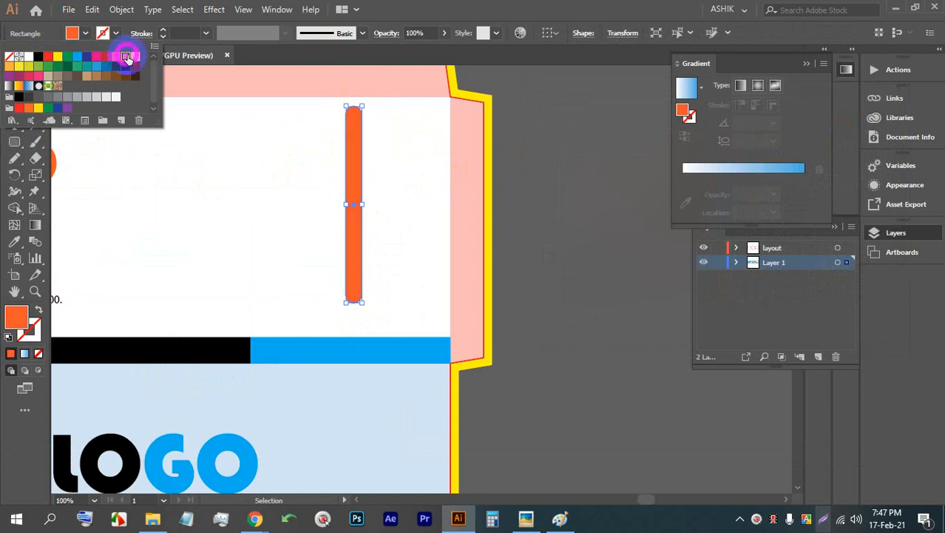
left_click(14, 74)
- Rotate the orange bar 45 degrees and place a parallel copy below it
key("shift")
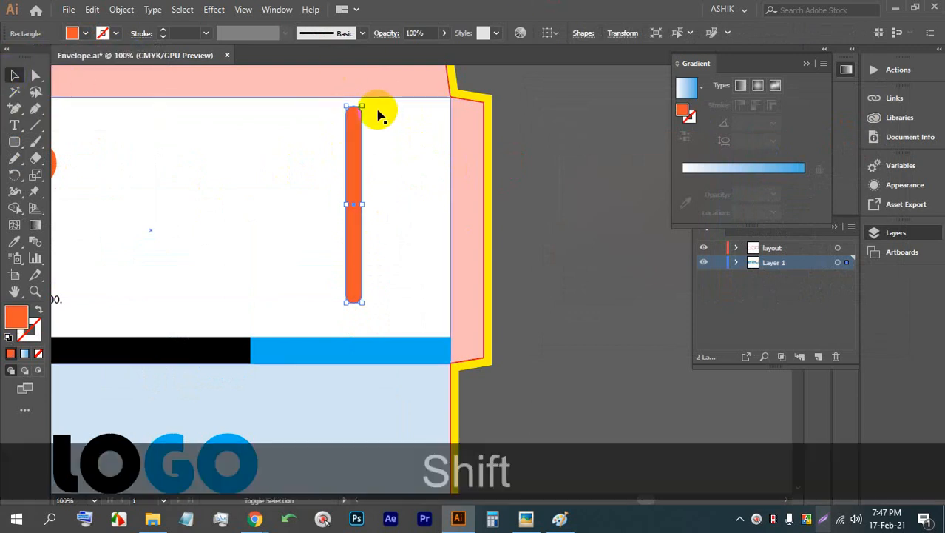
left_click_drag(367, 105, 408, 127)
key("alt")
- Check the Google Meet call in the browser and return to Illustrator
mouse_move(250, 505)
left_click(201, 465)
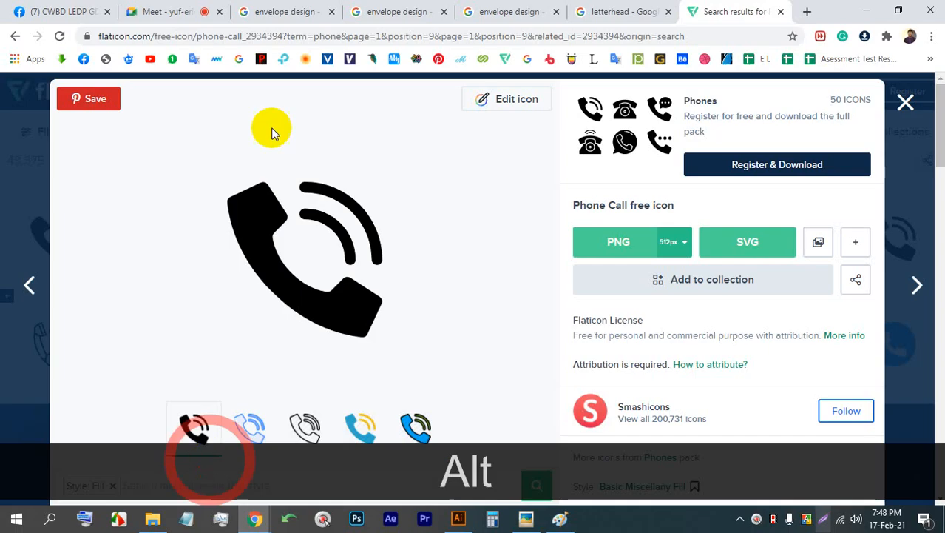
left_click(159, 8)
left_click(607, 153)
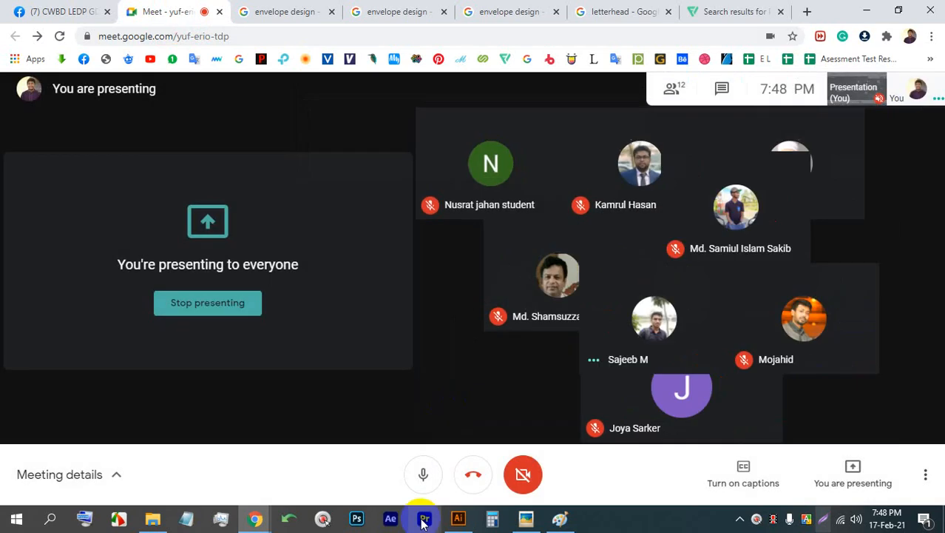
left_click(458, 518)
- Lengthen the copied diagonal bar at its lower-left end and add a third parallel bar below it
key("alt")
key("shift")
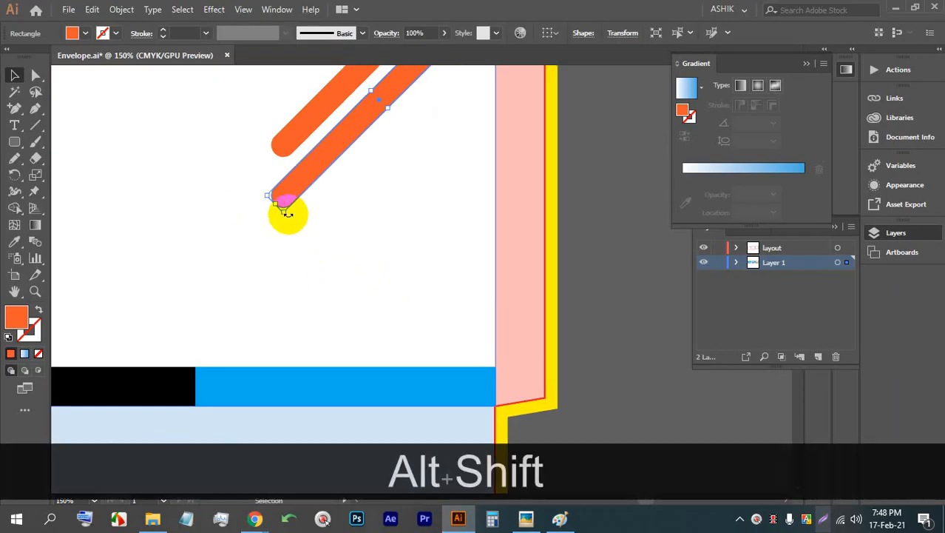
left_click_drag(285, 214, 219, 261)
scroll(220, 262, "down", 1)
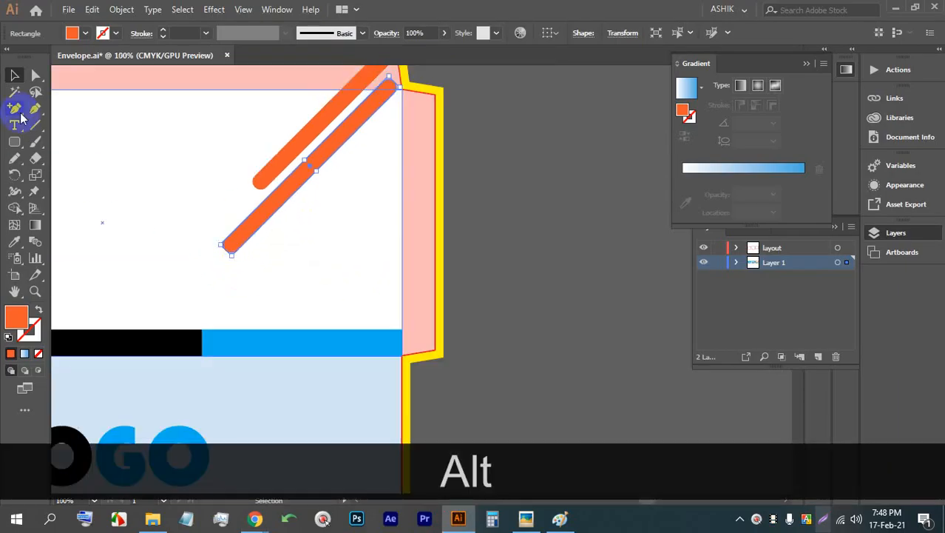
left_click(523, 222)
mouse_move(310, 181)
left_mouse_down()
mouse_move(368, 161)
mouse_move(364, 154)
mouse_move(388, 214)
mouse_move(337, 173)
mouse_move(354, 185)
mouse_move(332, 211)
mouse_move(298, 190)
mouse_move(290, 154)
mouse_move(344, 184)
mouse_move(325, 175)
left_mouse_up()
- Try to distribute the three diagonal bars evenly by their vertical centres
left_click(399, 198)
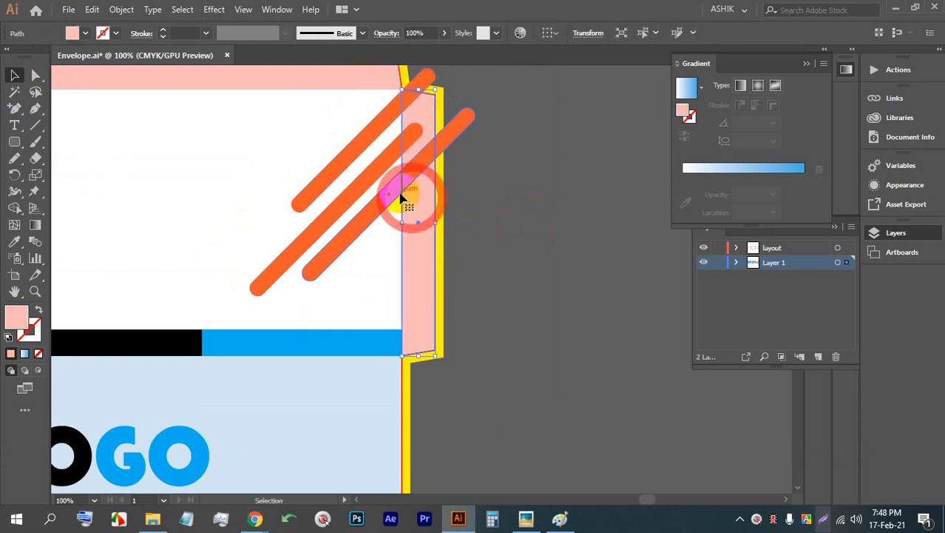
left_click(485, 201)
left_click(395, 186)
left_click(359, 175, "shift")
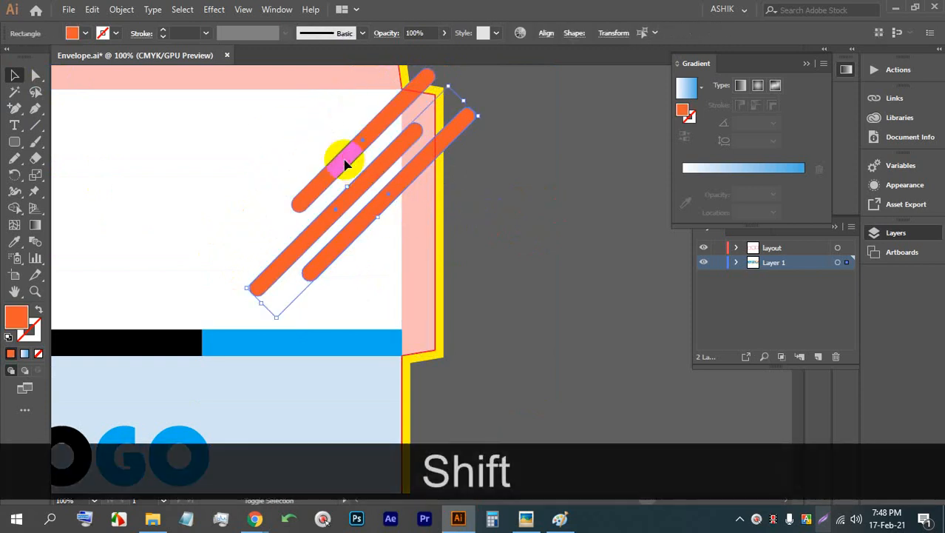
left_click(345, 164, "shift")
left_click(546, 34)
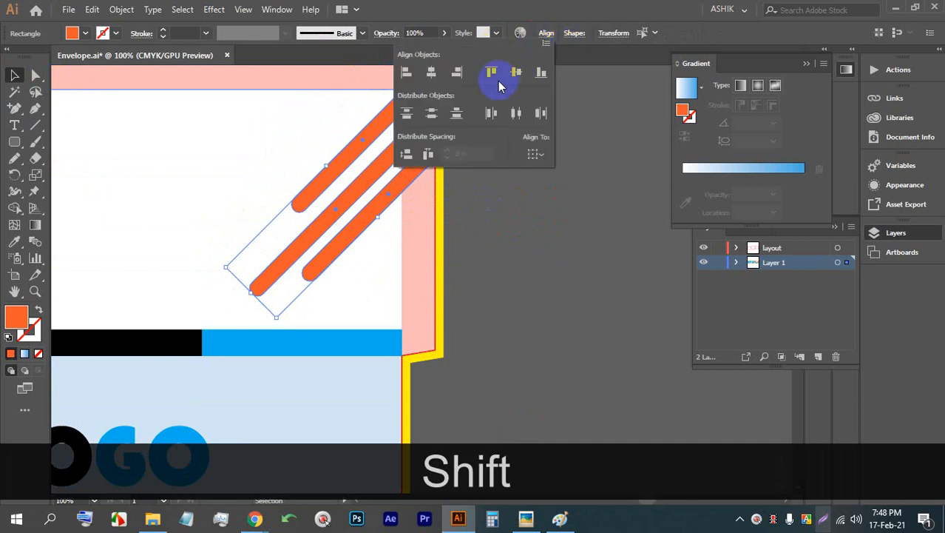
left_click(430, 113)
key("ctrl+z")
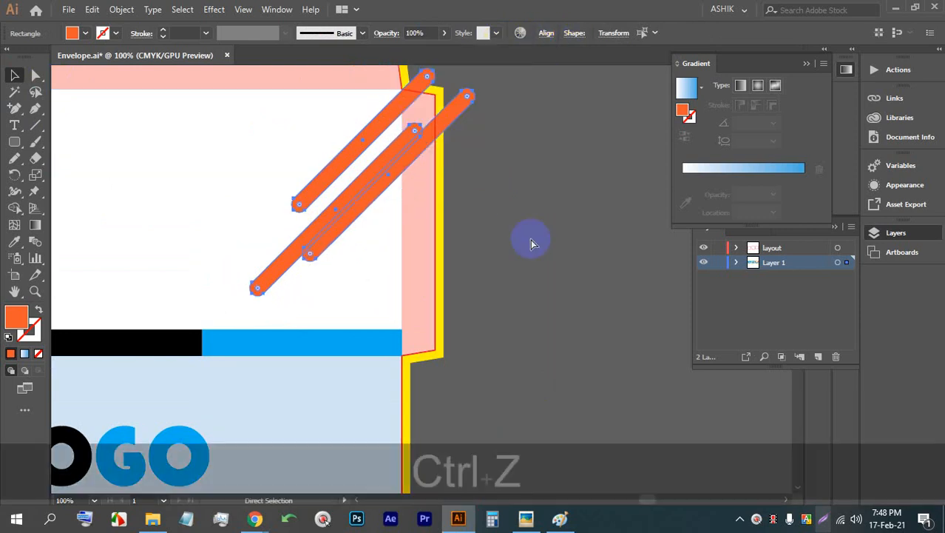
- Move the three orange bars to the empty area right of the envelope and rotate them upright
scroll(465, 194, "down", 4)
key("ctrl+z")
left_click_drag(440, 200, 601, 130)
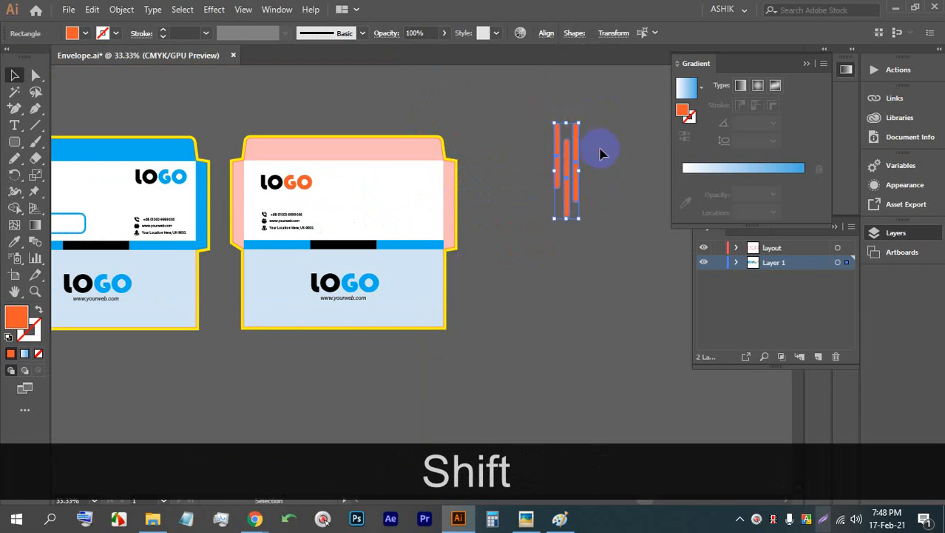
left_click(443, 139, "shift")
left_click(685, 167)
left_click(609, 168)
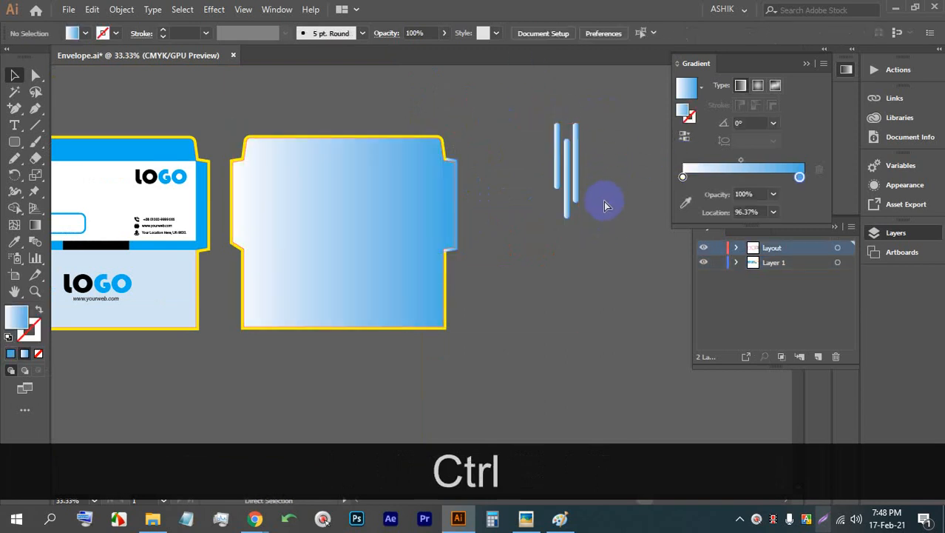
key("ctrl+z")
key("ctrl+z")
key("ctrl+z")
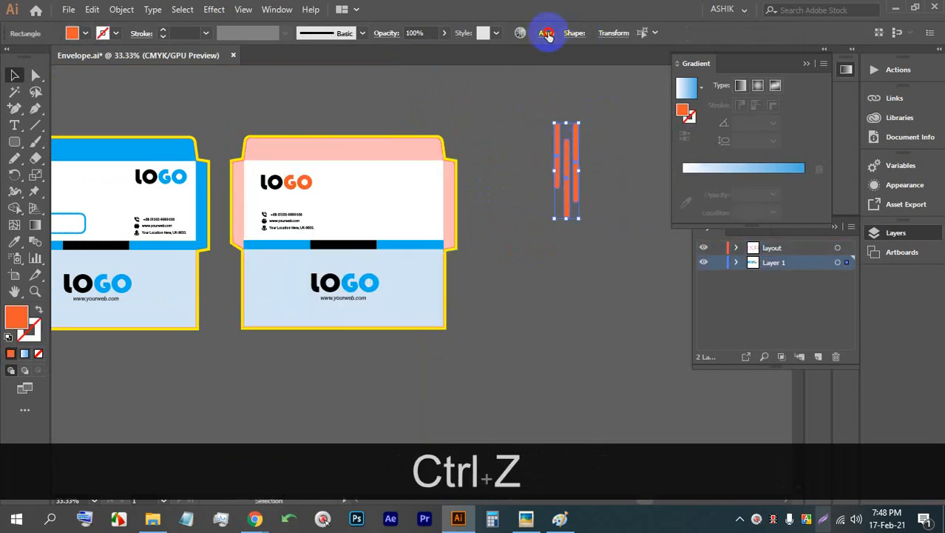
- Distribute the three upright bars evenly by their horizontal centres
left_click(546, 33)
left_click(512, 115)
left_click(604, 170)
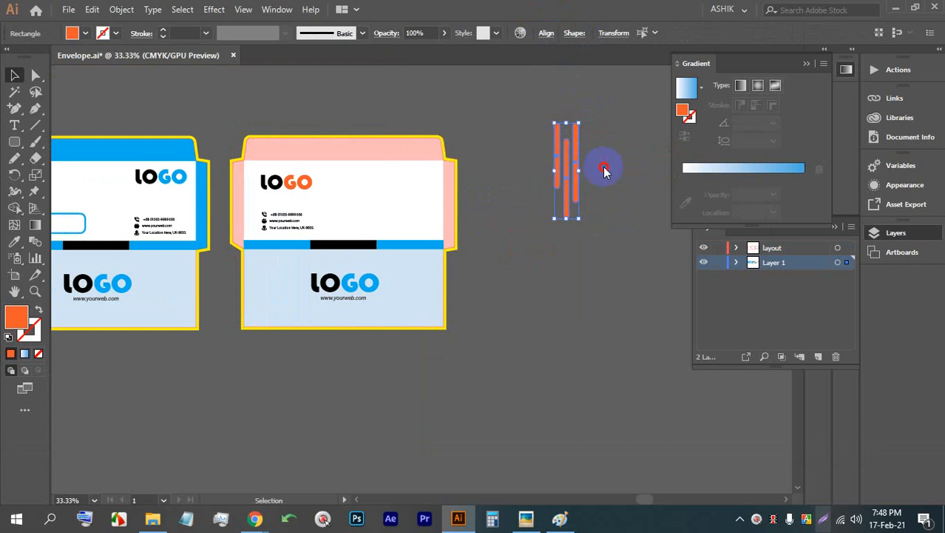
- Rotate the three bars back to a 45-degree diagonal and place them across the front panel's right edge
key("shift")
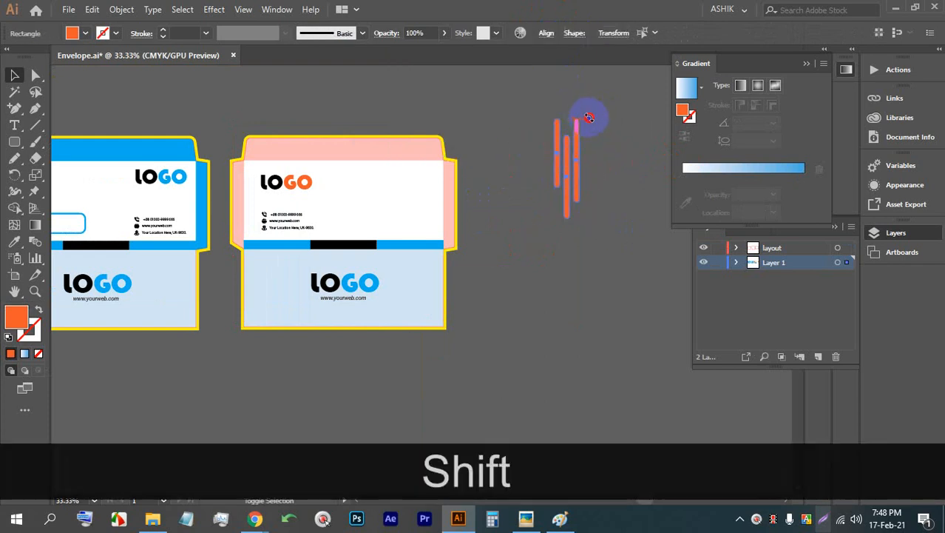
left_click_drag(580, 151, 427, 168)
scroll(444, 181, "up", 3)
- Restack the three diagonal bars behind the pink side flap but above the white front panel
key("ctrl+[")
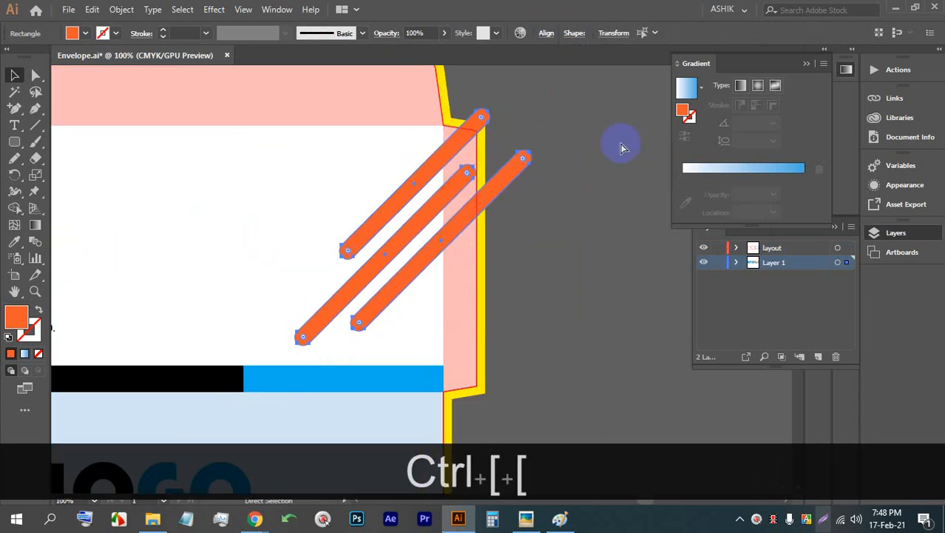
key("ctrl+[")
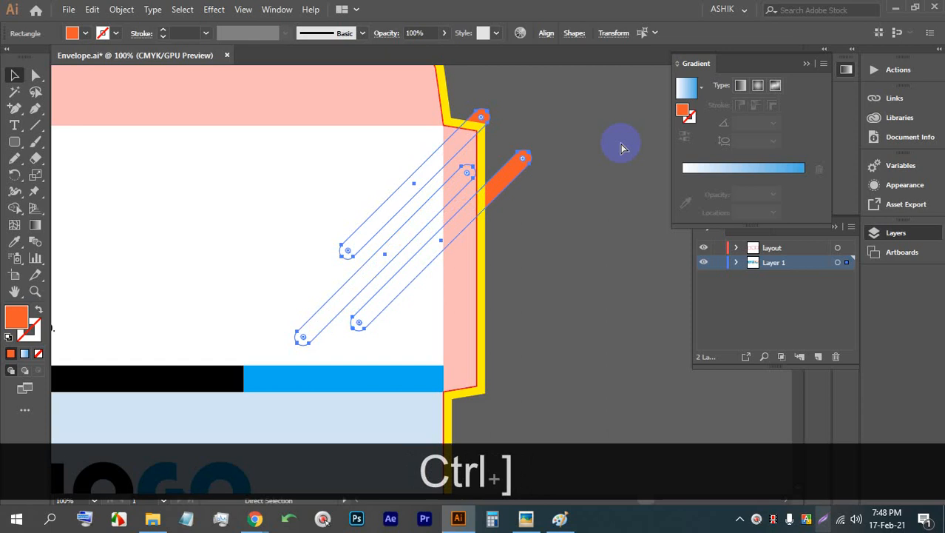
key("ctrl+bracketright")
key("ctrl+bracketright")
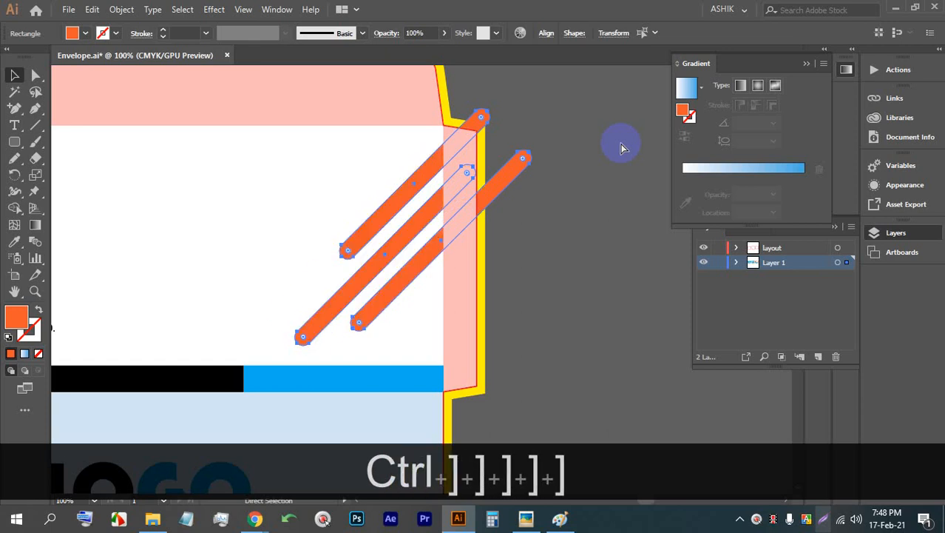
left_click(565, 229)
scroll(542, 205, "down", 3)
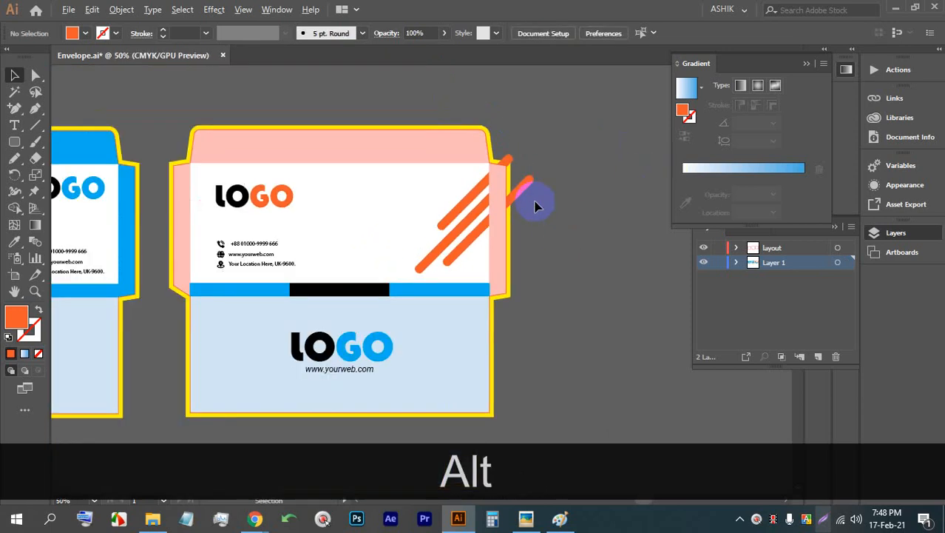
scroll(539, 206, "up", 4)
scroll(497, 194, "down", 3)
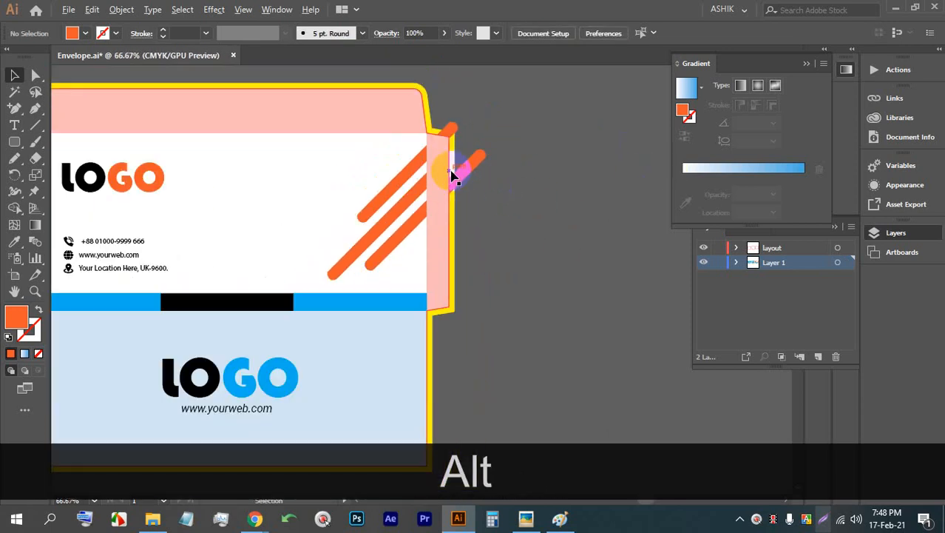
- Try to apply a clipping mask to the three diagonal bars together with the white front panel
left_click(425, 243)
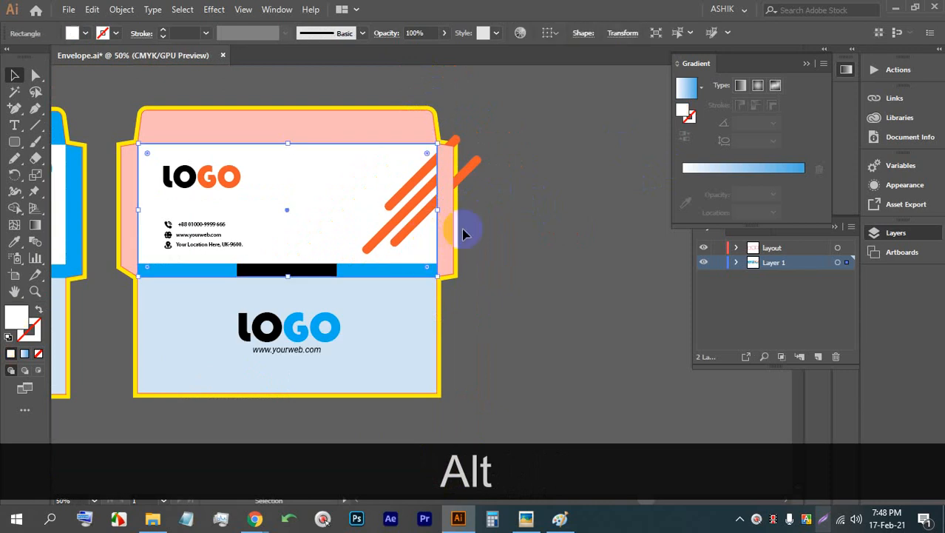
left_click(468, 232)
scroll(401, 217, "up", 2)
left_click(415, 212, "shift")
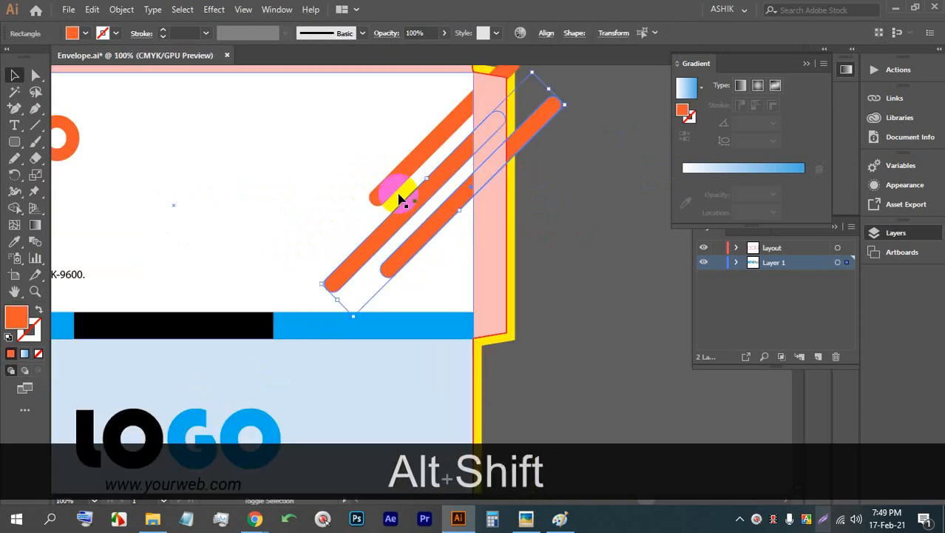
left_click(398, 188, "shift")
left_click(300, 165, "shift")
scroll(341, 167, "down", 1)
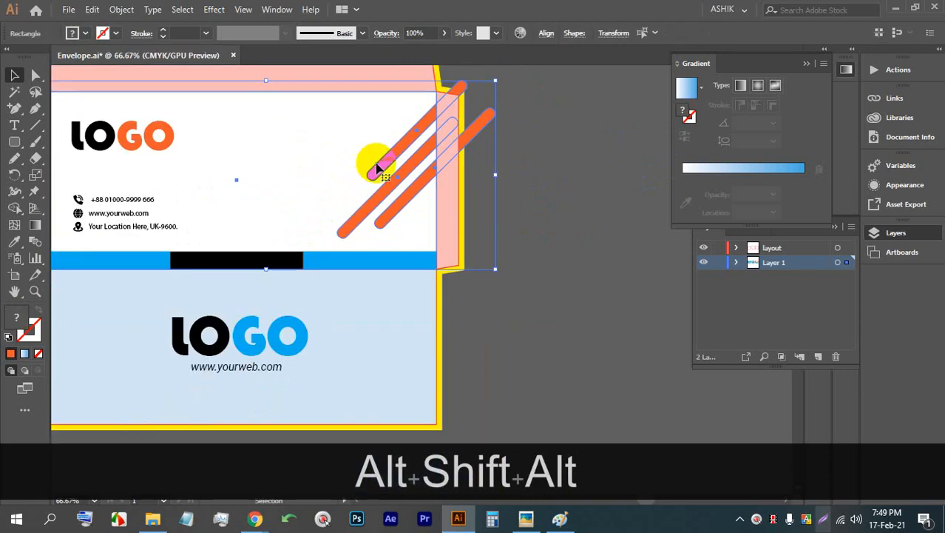
key("ctrl+7")
key("ctrl+z")
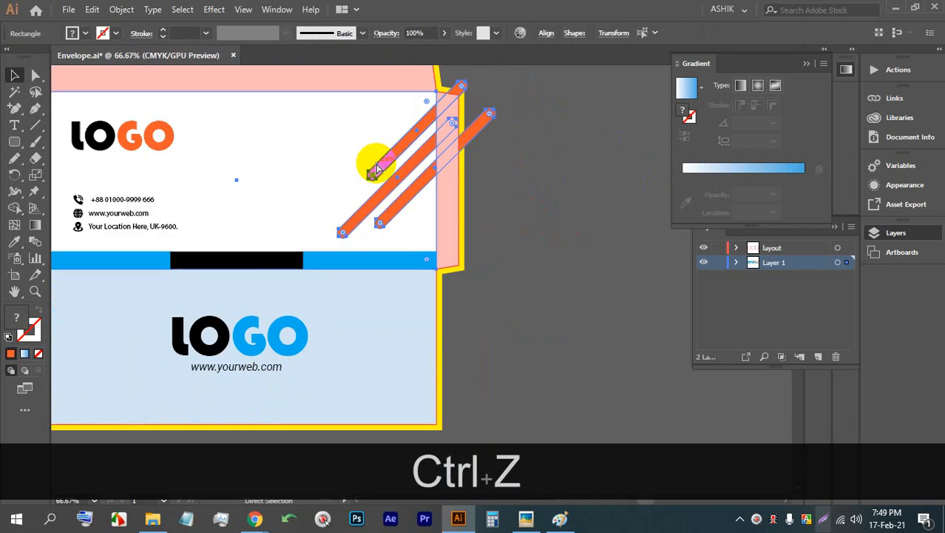
scroll(498, 194, "down", 1)
left_click(585, 200)
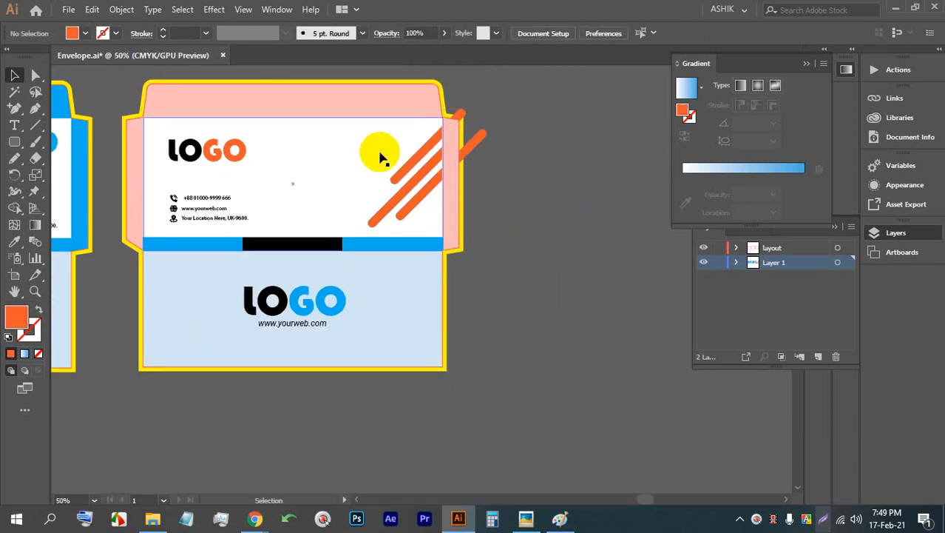
- Try covering the white front panel and its bottom stripe with an orange rectangle
scroll(425, 190, "up", 1)
scroll(362, 172, "down", 1)
scroll(152, 120, "up", 1)
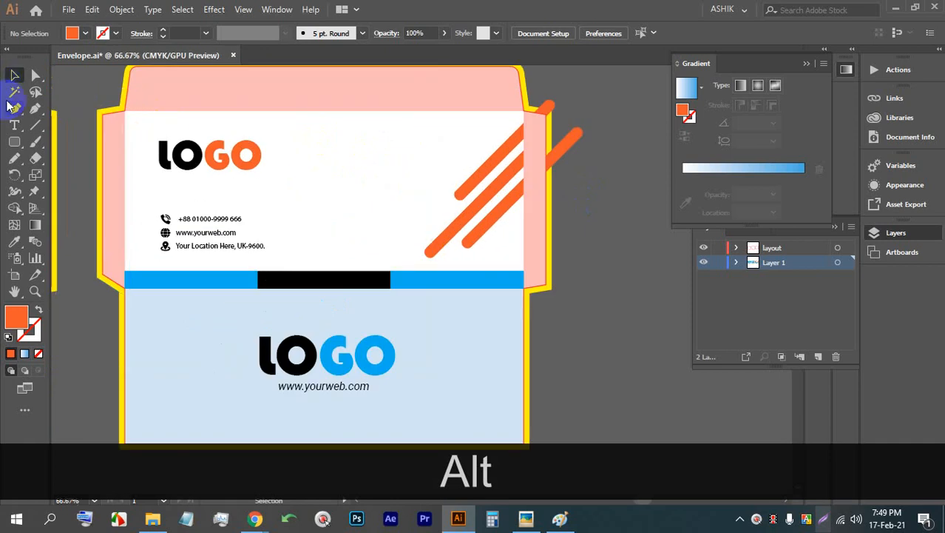
left_click_drag(16, 142, 70, 140)
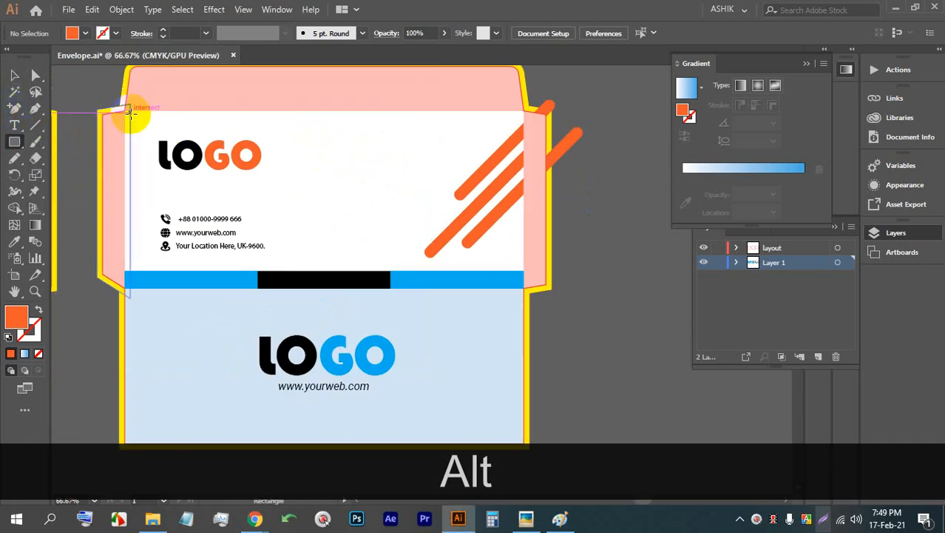
left_click_drag(127, 110, 524, 288)
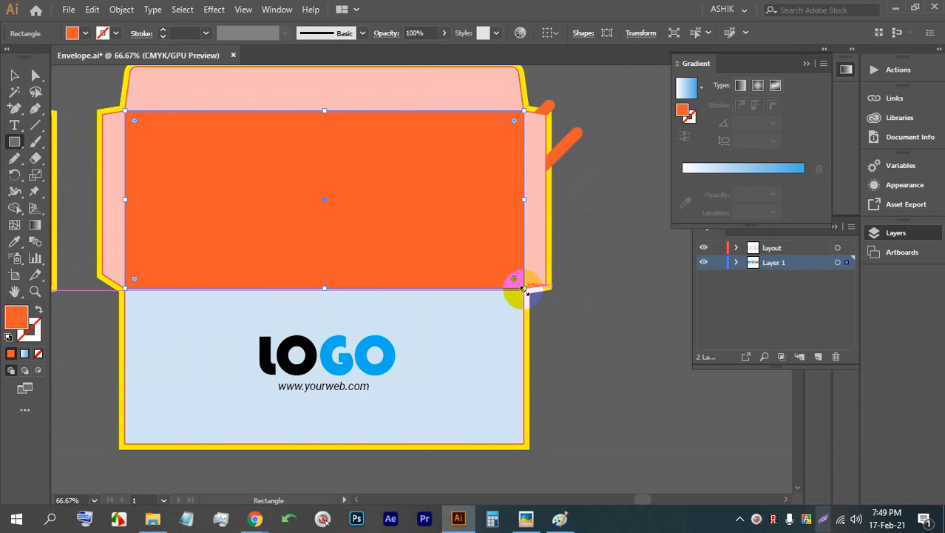
left_click(14, 74)
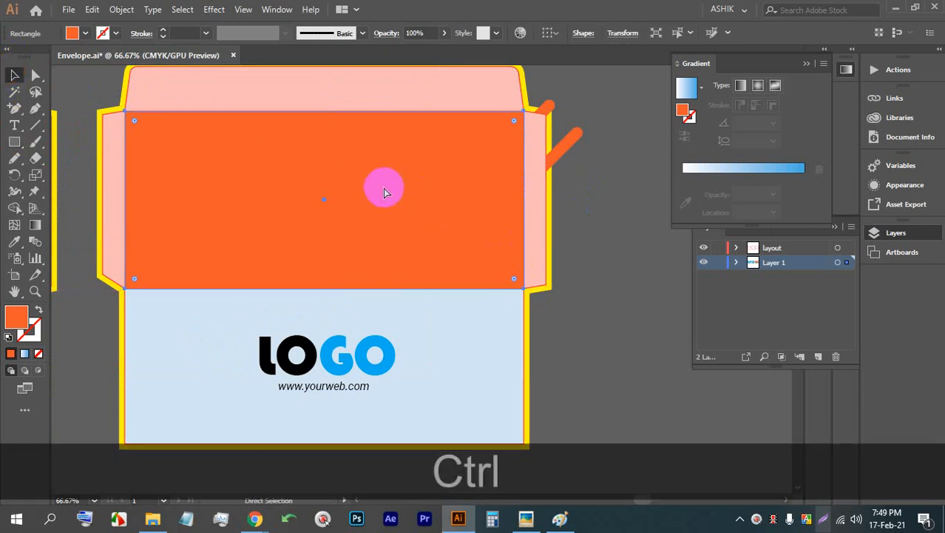
key("ctrl+z")
- Undo the restacking of the three diagonal bars back to their position in front of the side flap
left_click(536, 153)
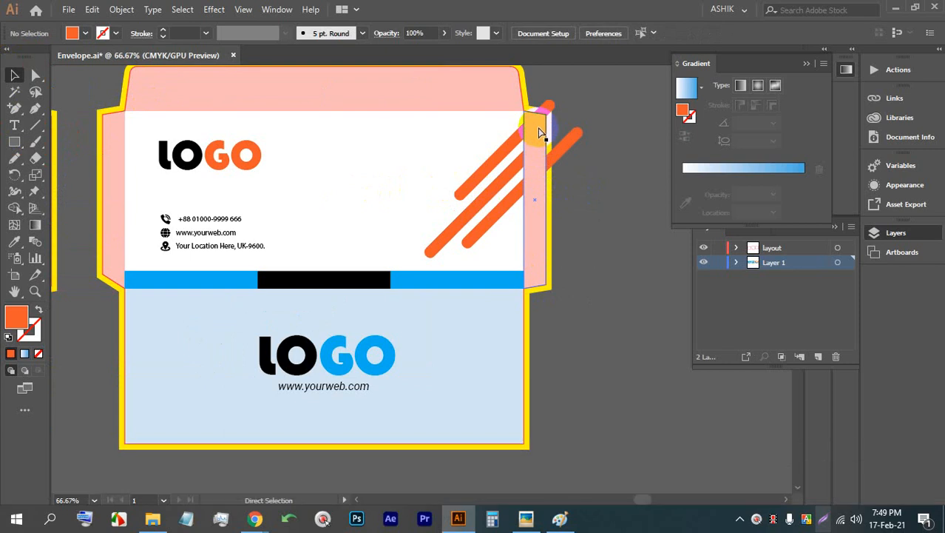
key("ctrl+z")
key("ctrl+z")
key("ctrl+z")
key("ctrl+z")
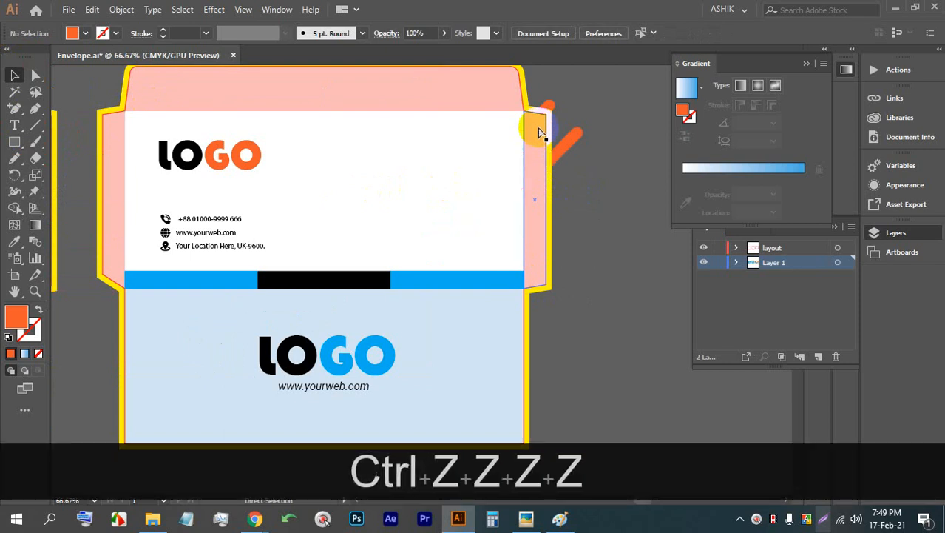
key("ctrl+z")
key("ctrl+z")
key("ctrl+z")
key("ctrl+z")
key("ctrl+z")
key("ctrl+z")
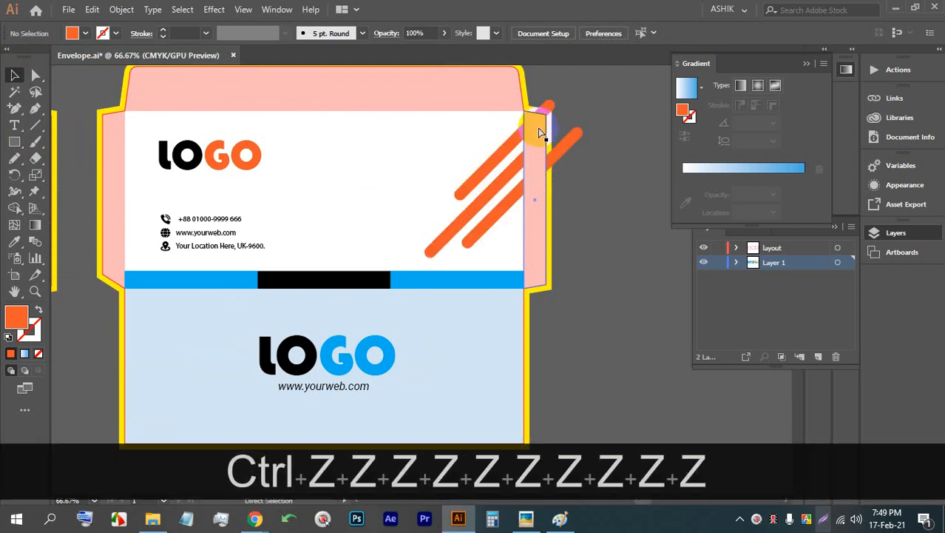
key("ctrl+z")
key("ctrl+z")
key("ctrl+z")
key("ctrl+z")
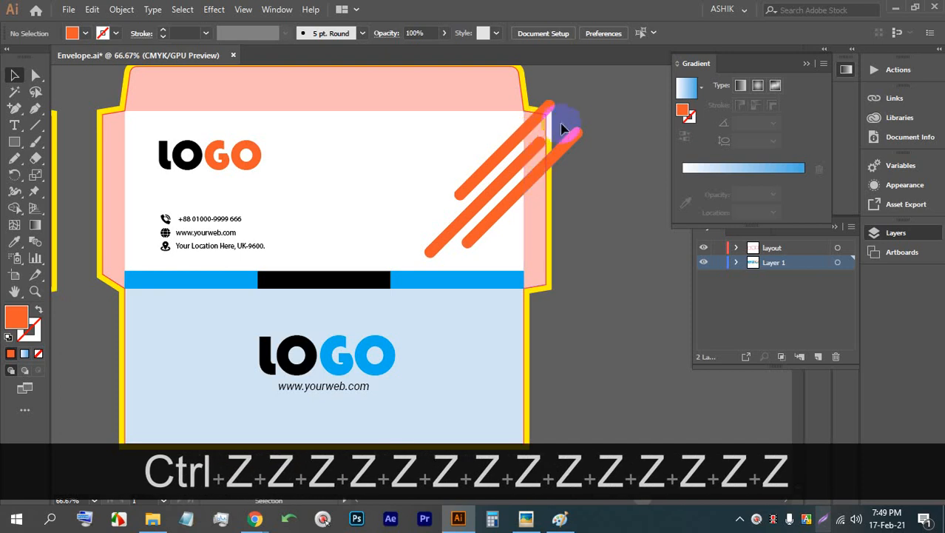
- Shorten the lowest diagonal bar by pulling in its upper end beyond the side flap
scroll(546, 119, "up", 2)
left_click(549, 113)
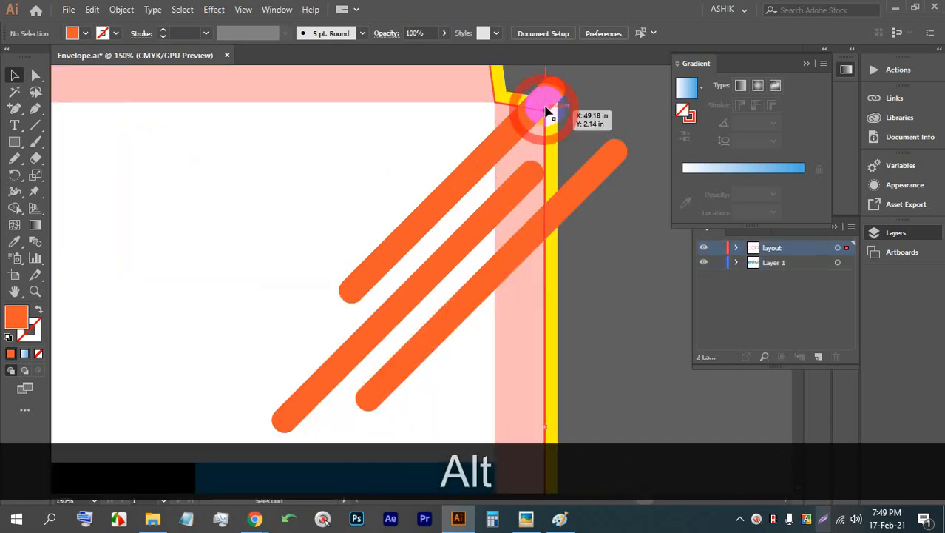
left_click(598, 94)
scroll(413, 331, "down", 3)
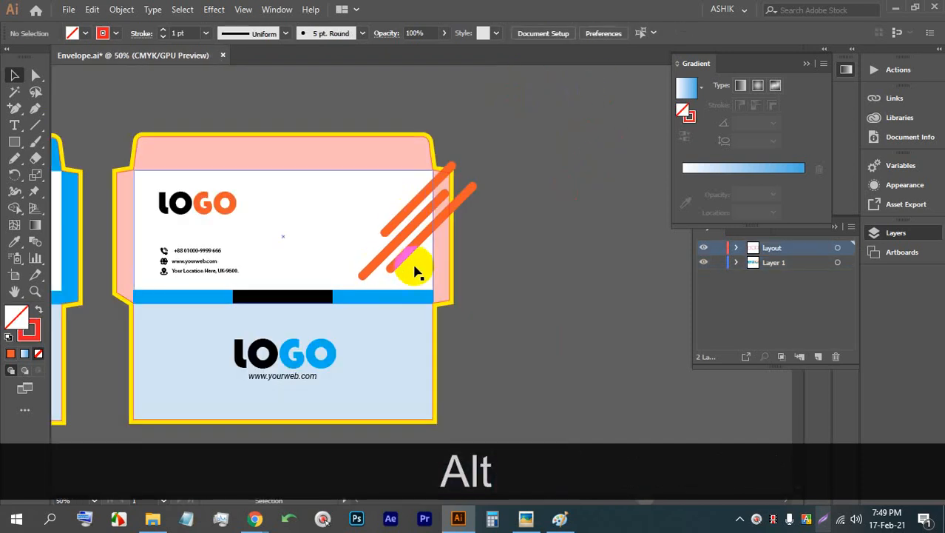
left_click(409, 259)
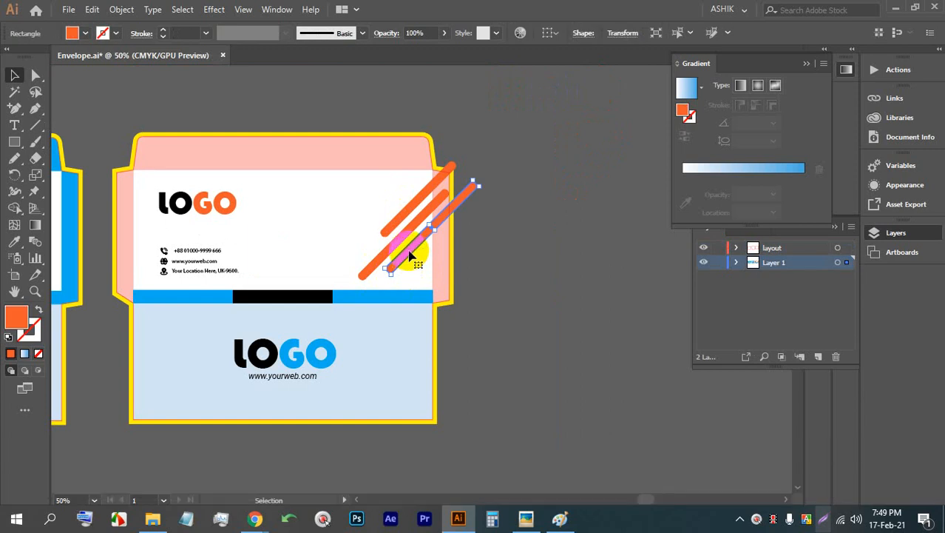
left_click_drag(460, 199, 385, 257)
scroll(473, 190, "up", 3)
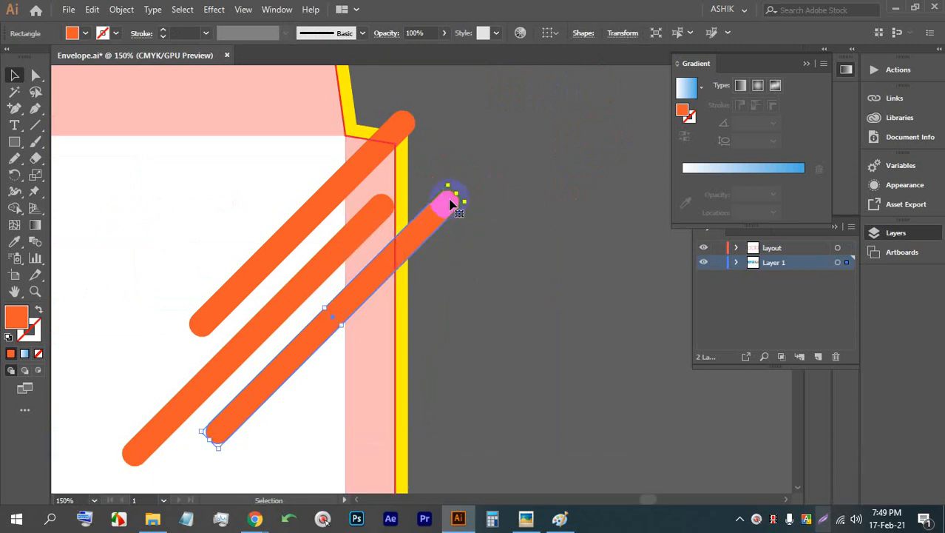
left_click_drag(456, 194, 386, 254)
scroll(447, 221, "down", 2)
left_click(479, 228)
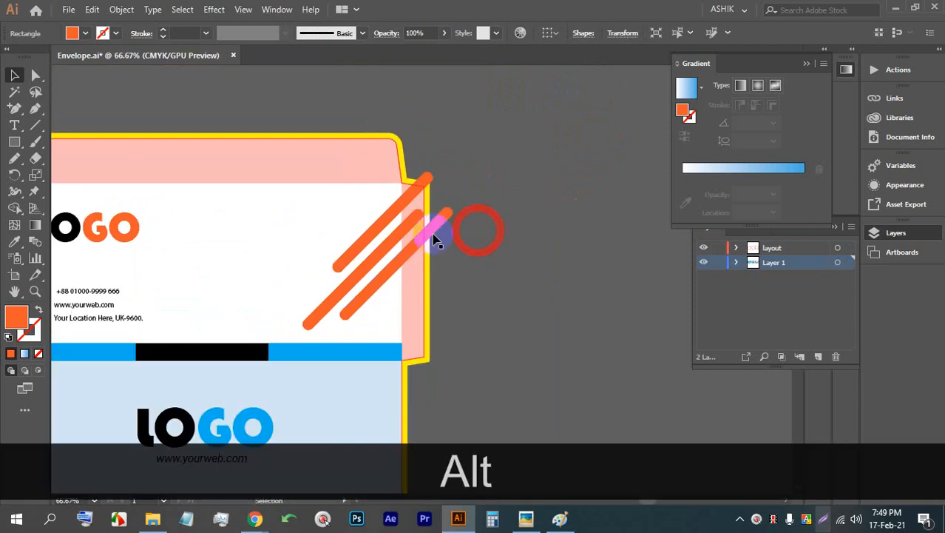
- Delete the red layout outline around the third envelope
left_click(442, 223)
left_click(424, 189)
key("BackSpace")
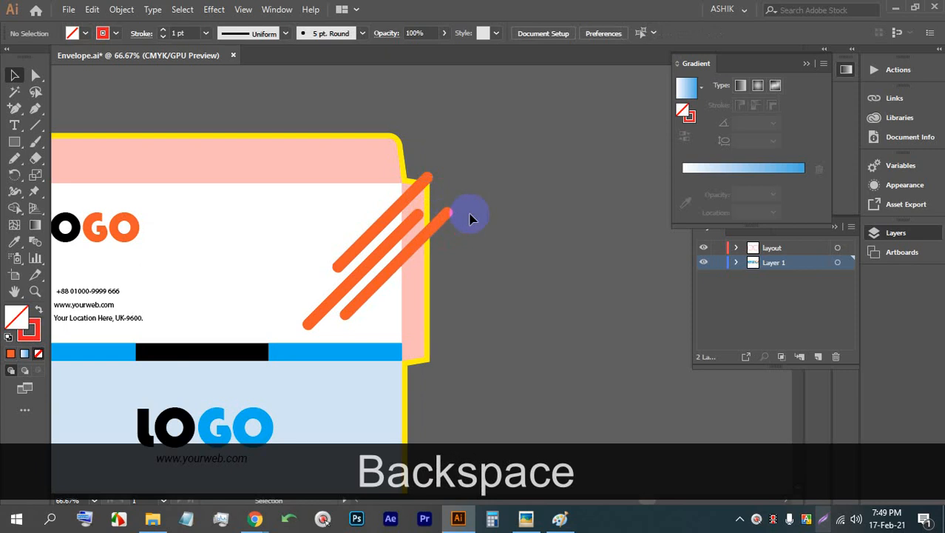
left_click(484, 224)
- Trim the ends of the upper and lowest bars that stick out past the yellow flap using the Shape Builder tool
left_click(411, 250)
left_click(391, 237, "shift")
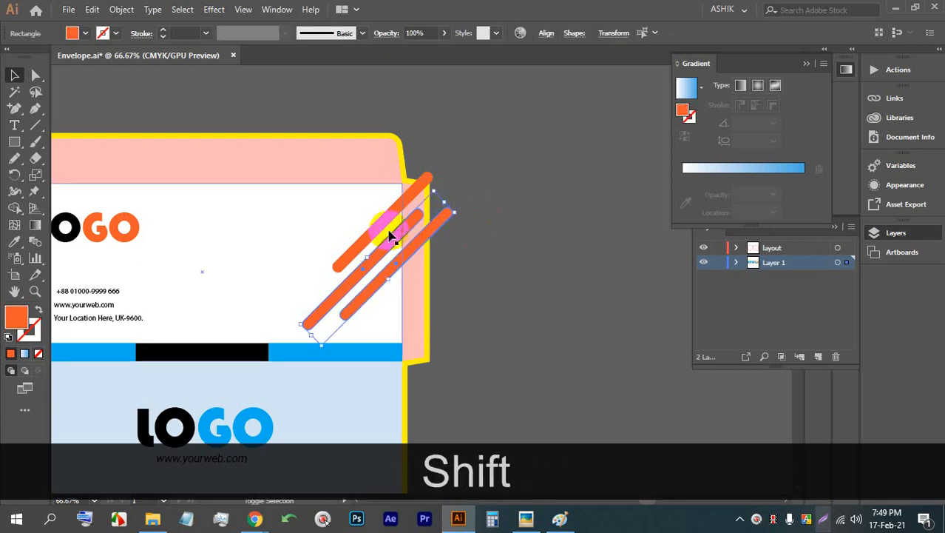
scroll(386, 219, "up", 2)
scroll(414, 237, "down", 2)
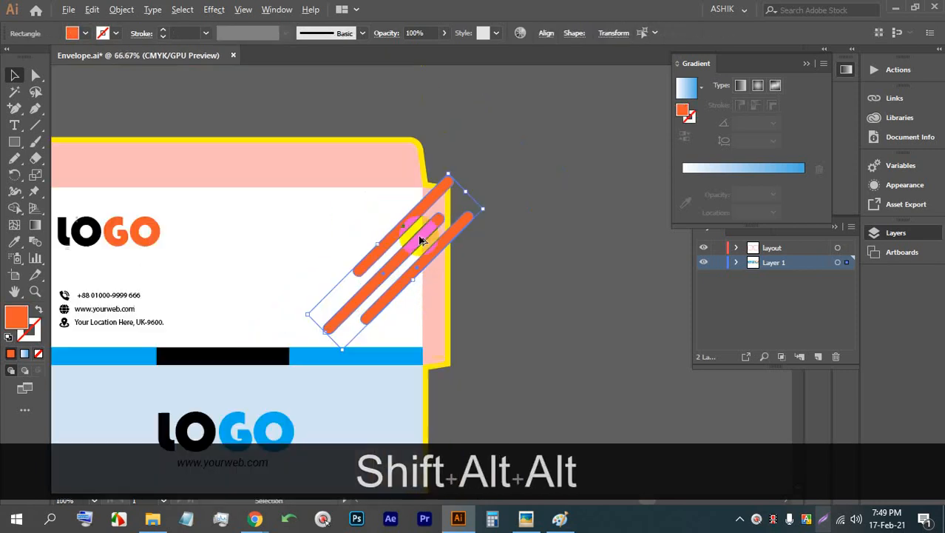
left_click(475, 258)
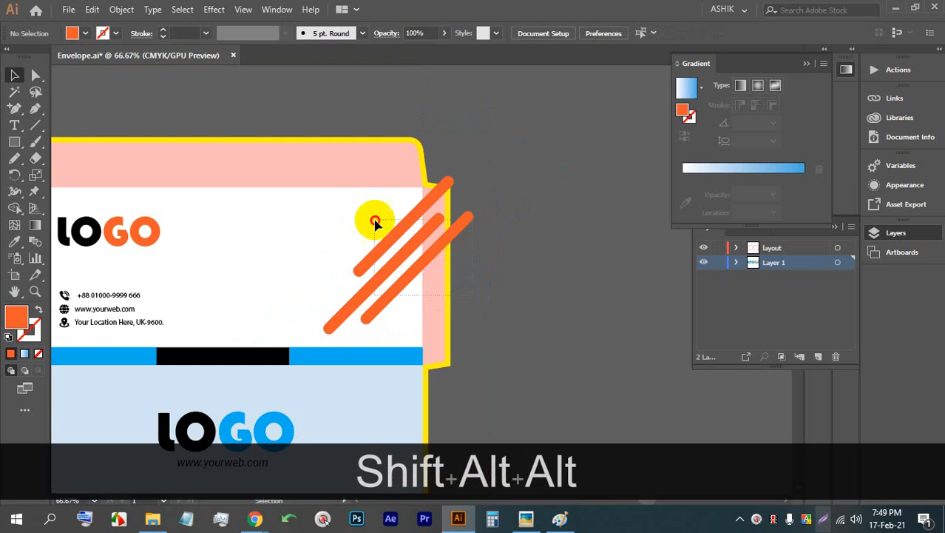
left_click_drag(375, 222, 364, 205)
scroll(407, 210, "up", 2)
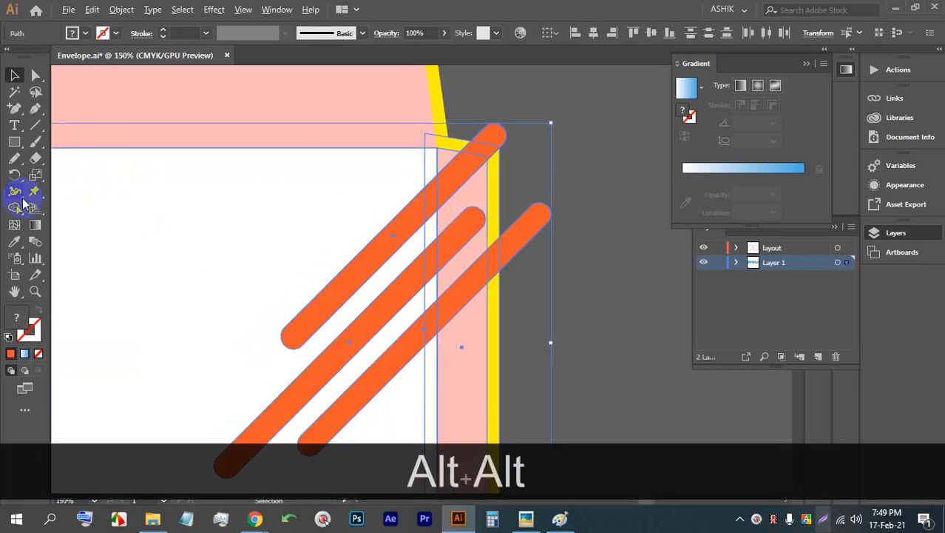
left_click(16, 208)
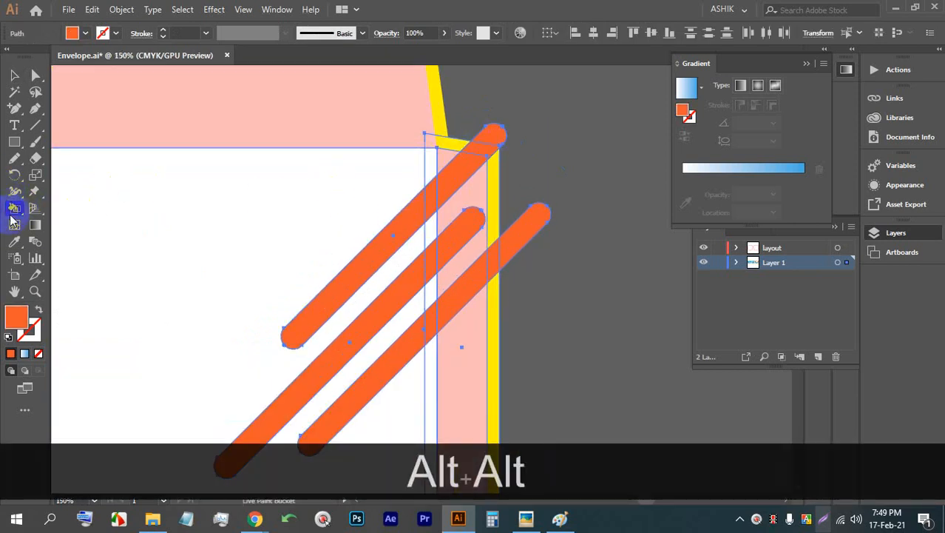
left_click_drag(15, 209, 127, 207)
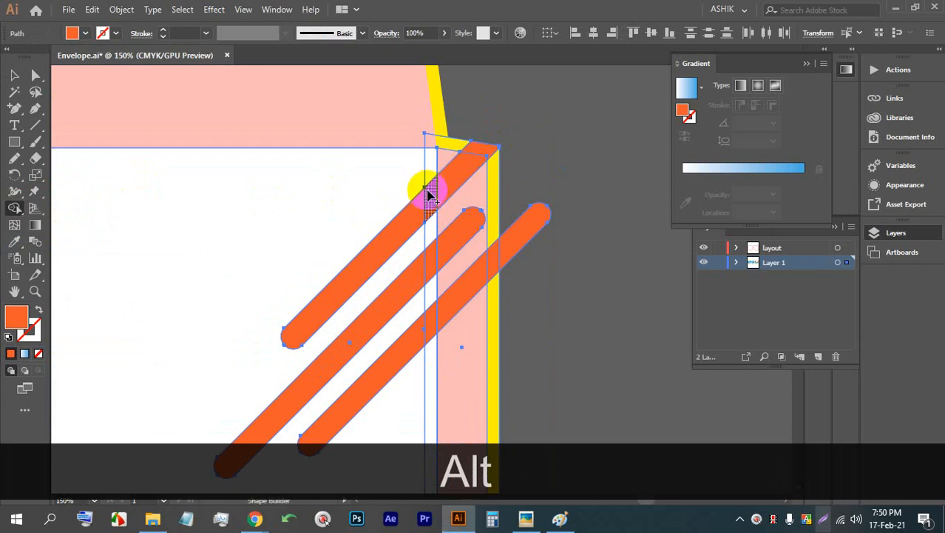
scroll(489, 174, "down", 2)
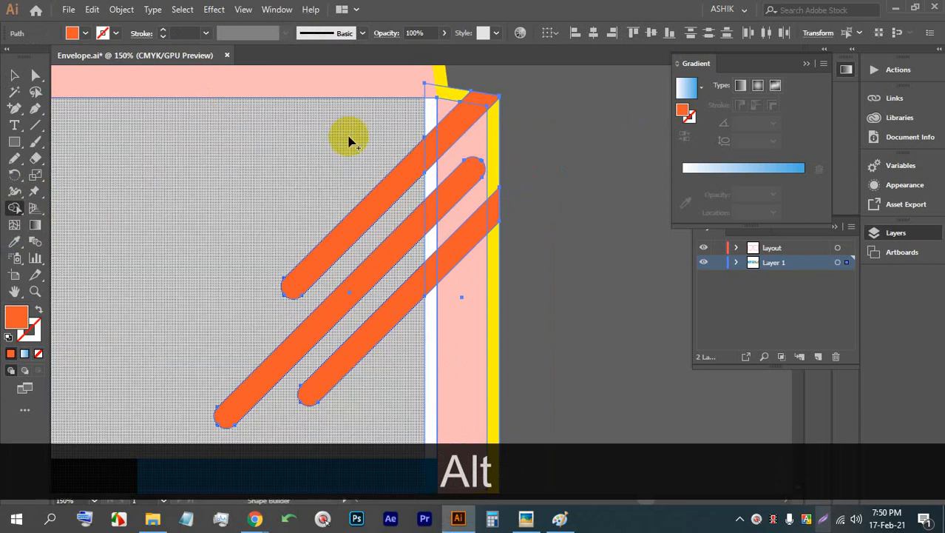
left_click(15, 74)
left_click(540, 219)
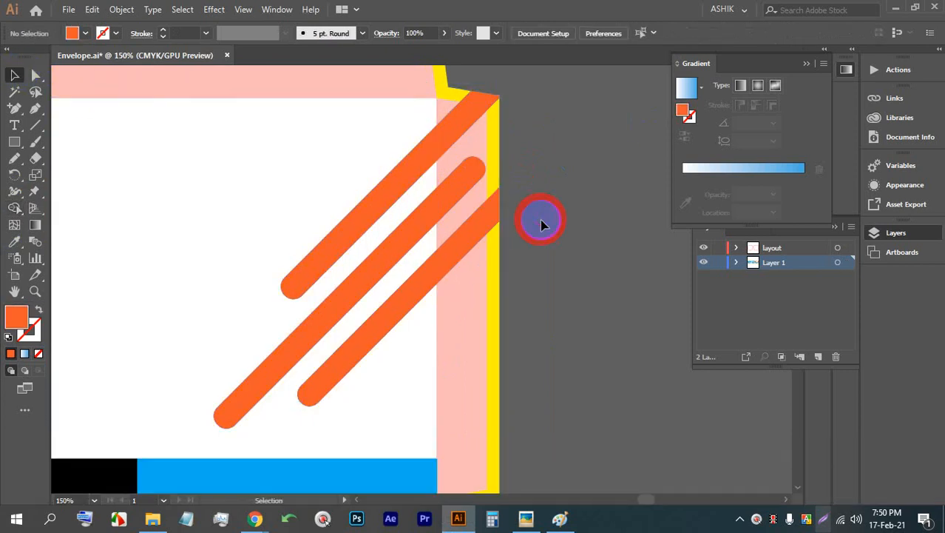
- Restack the three trimmed bars behind the pink side flap but above the white front panel
left_click(411, 235, "shift")
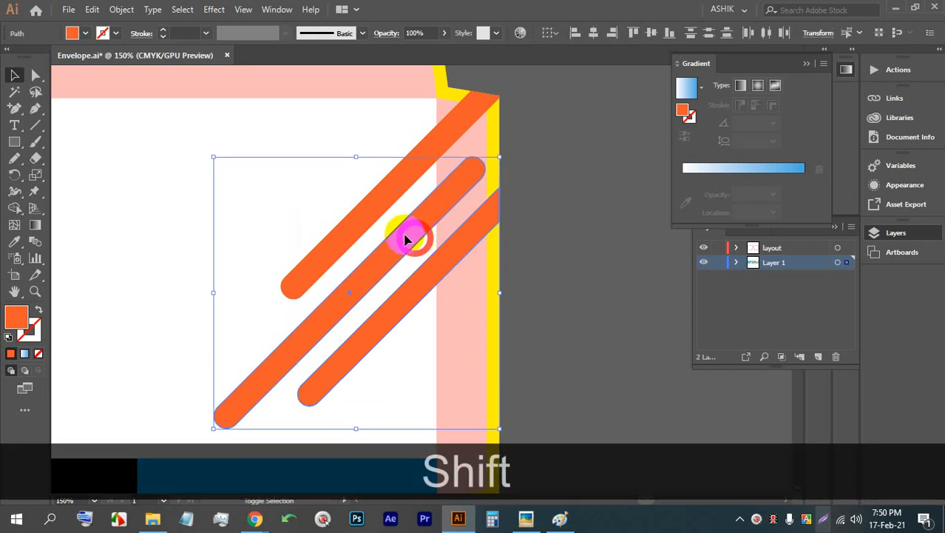
left_click(365, 210, "shift")
key("shift+ctrl+bracketleft")
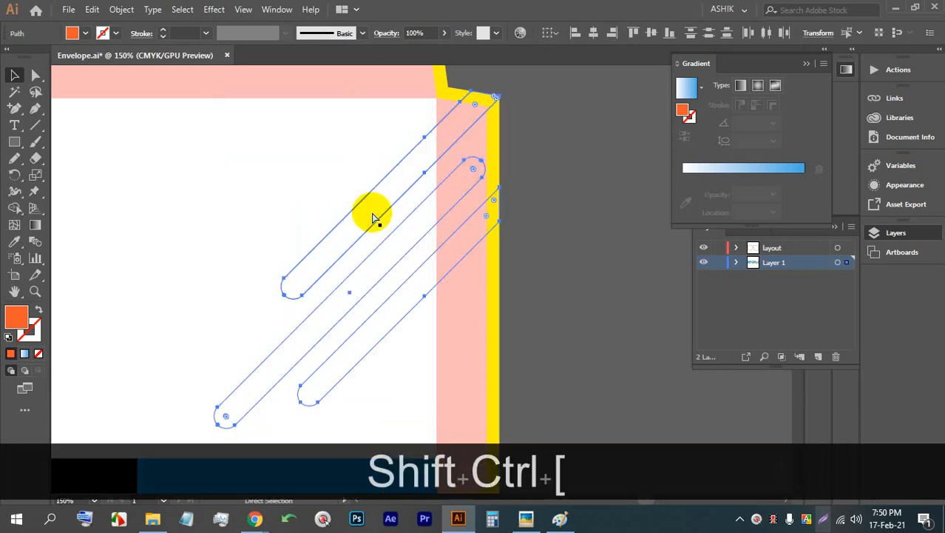
key("shift+ctrl+bracketright")
key("shift+ctrl+bracketright")
key("shift+ctrl+bracketright")
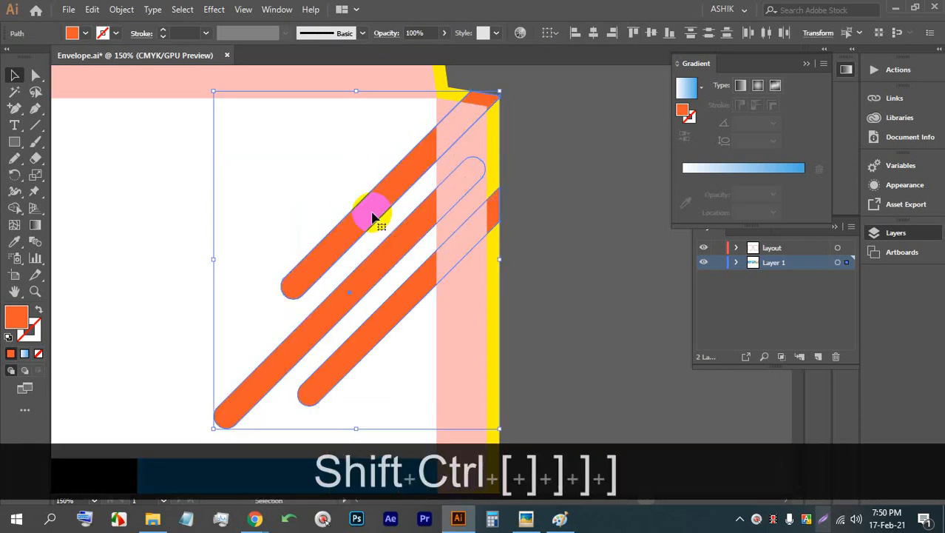
left_click(549, 218)
- Try to trim the orange bar ends lying over the yellow side-flap border with the Shape Builder tool
left_click(495, 165)
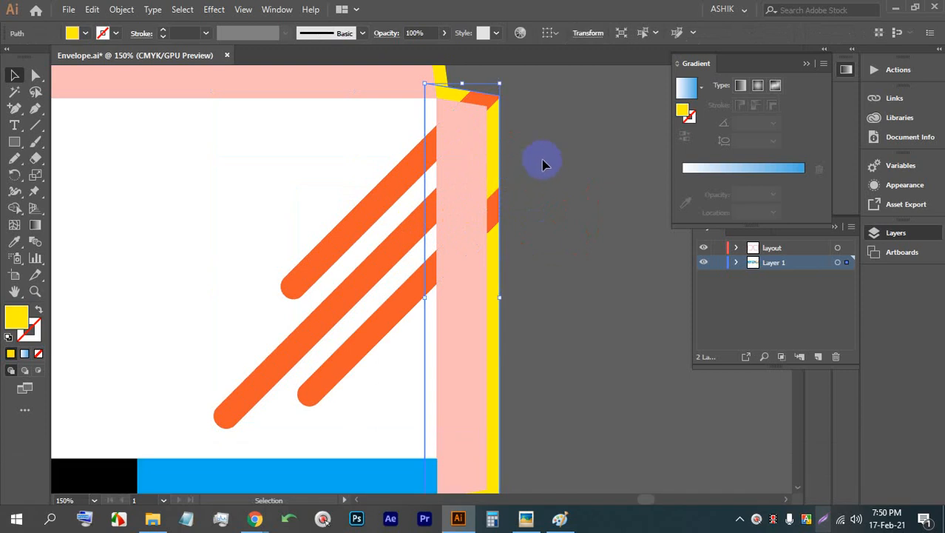
left_click_drag(426, 107, 426, 105)
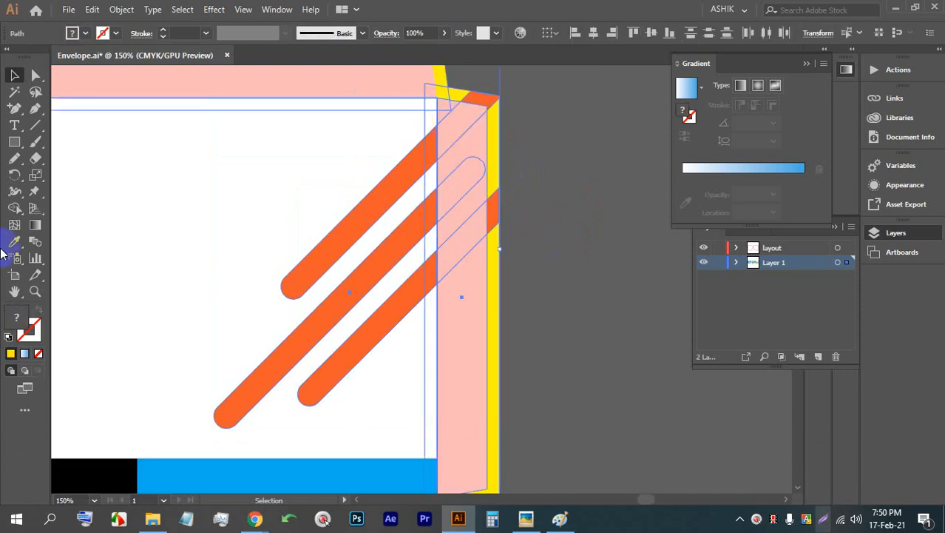
left_click(14, 209, "alt")
left_click(484, 97)
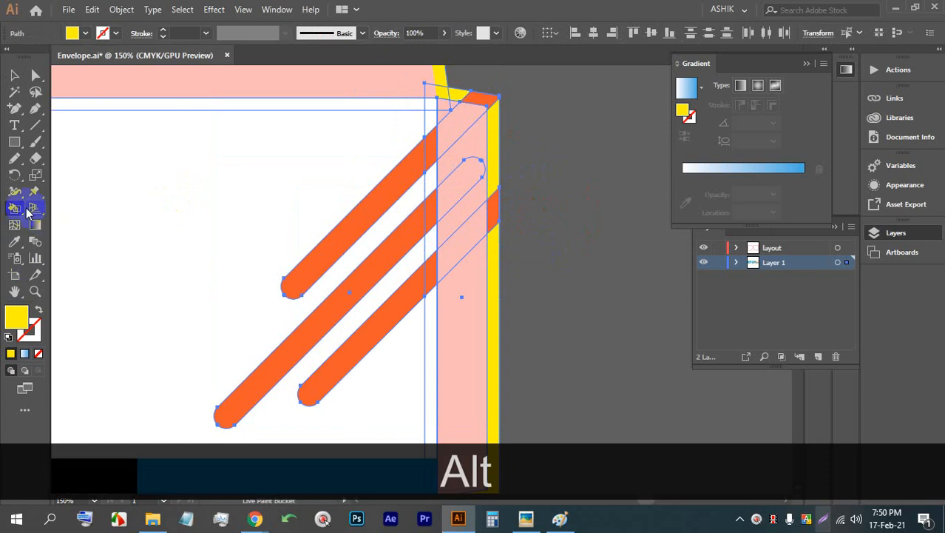
left_click_drag(15, 224, 14, 210)
left_click(15, 210)
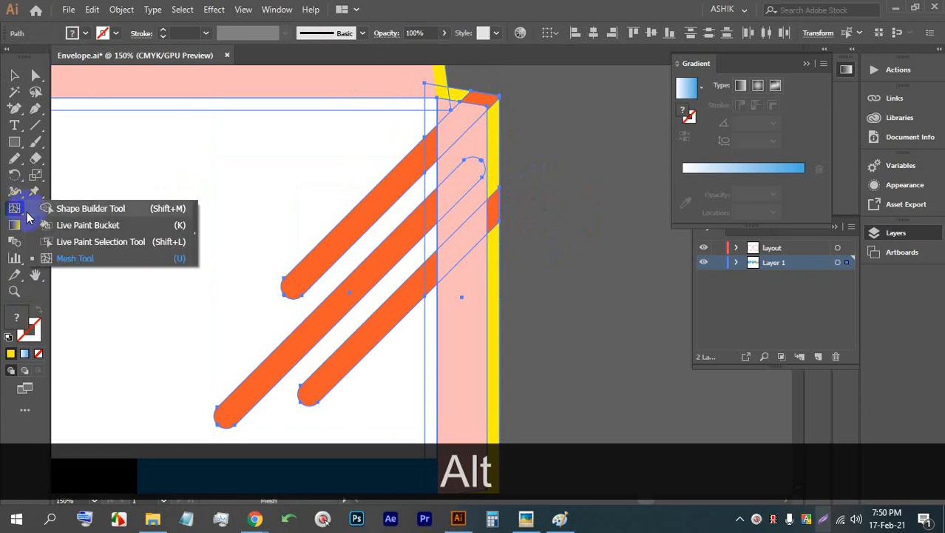
left_click(82, 208)
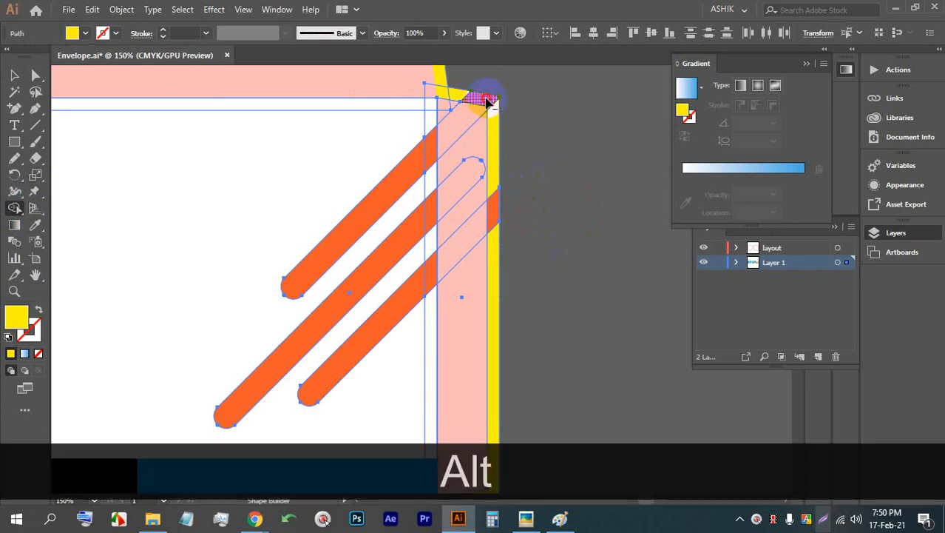
key("ctrl+alt+z")
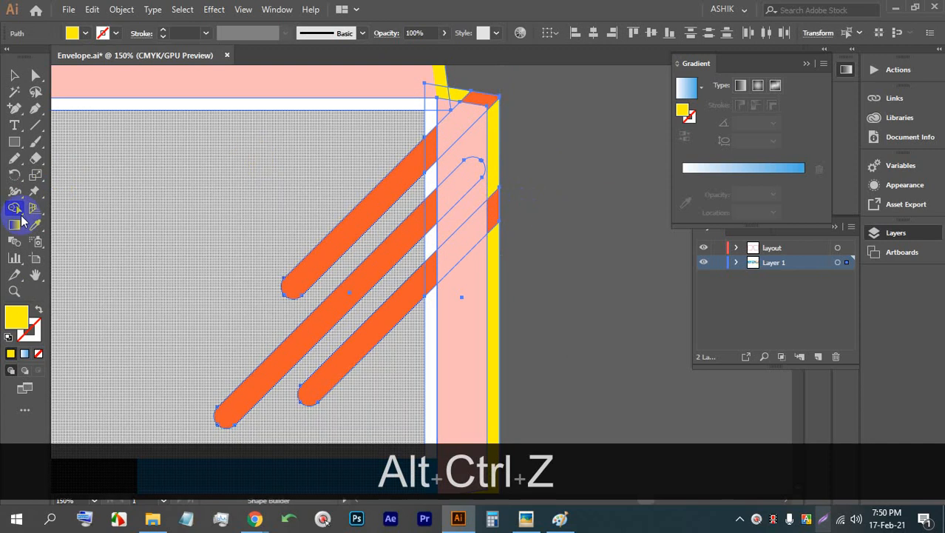
left_click(79, 217)
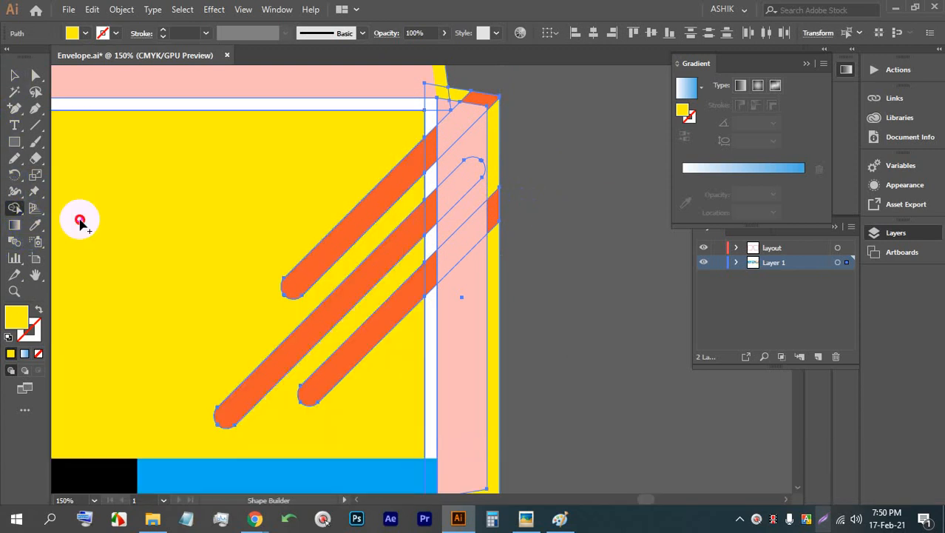
key("ctrl+z")
left_click(33, 229)
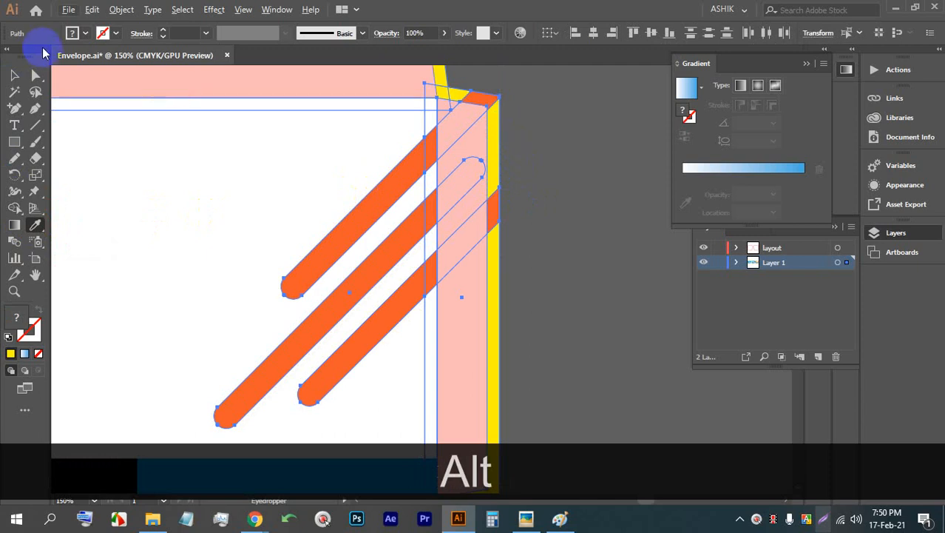
left_click(14, 75)
left_click(536, 152)
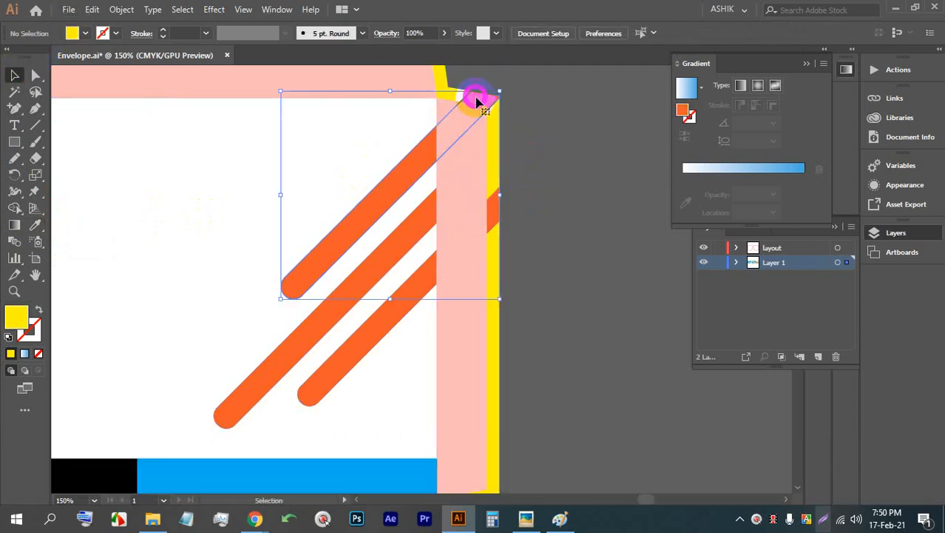
- Undo the trimming and restacking of the diagonal bars and the deletion of the third envelope's red layout outline
left_click(477, 99)
key("ctrl+z")
key("ctrl+z")
key("ctrl+z")
key("ctrl+z")
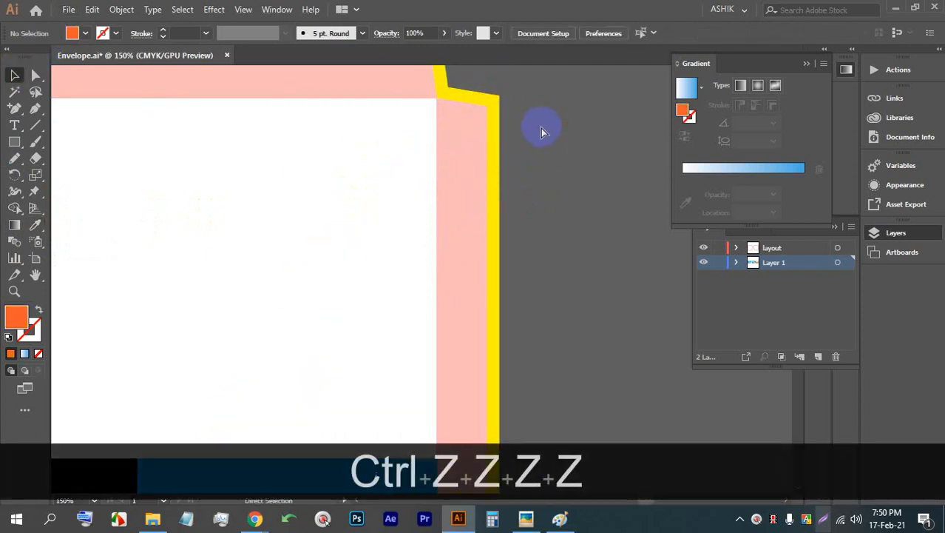
key("ctrl+z")
key("ctrl+z")
key("ctrl+z")
scroll(480, 168, "down", 4)
key("ctrl+z")
key("ctrl+z")
key("ctrl+z")
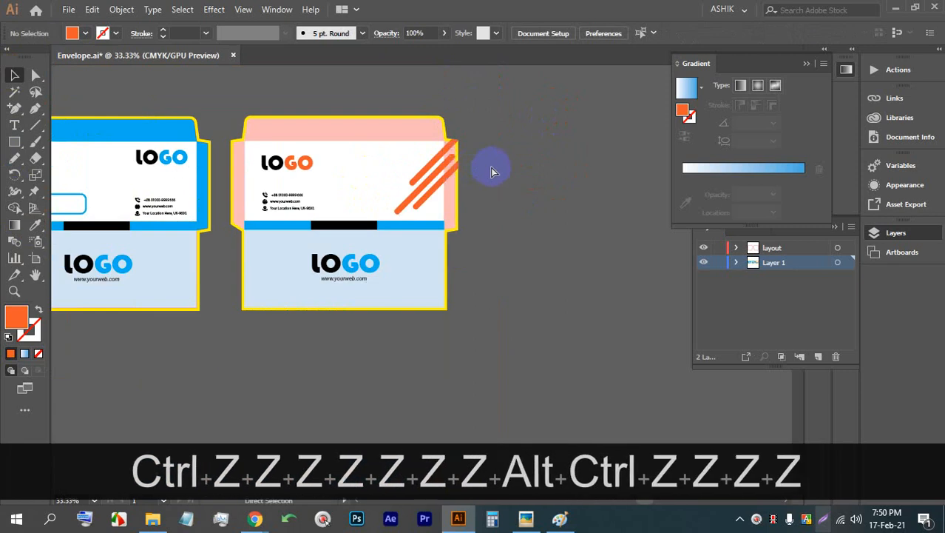
key("ctrl+z")
key("ctrl+z")
key("ctrl+z")
key("ctrl+z")
key("ctrl+z")
scroll(460, 162, "up", 2)
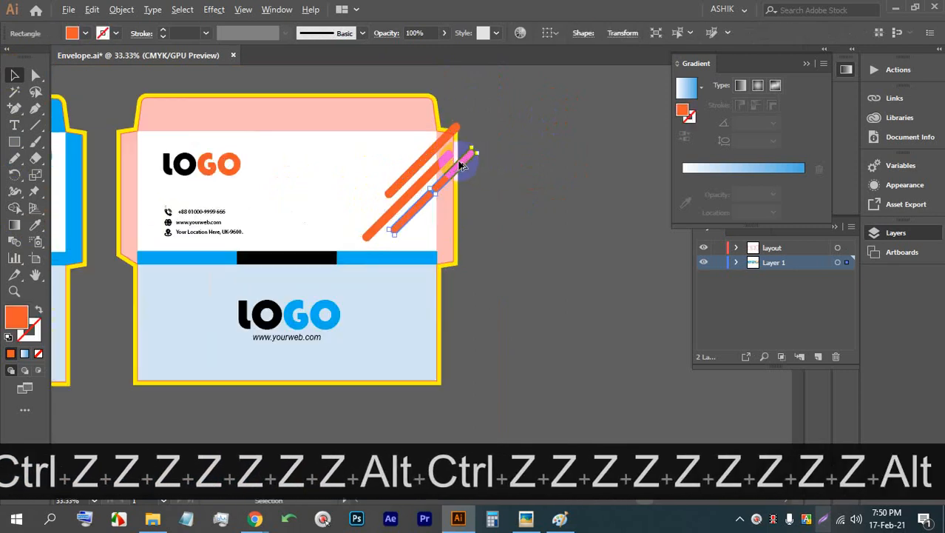
scroll(460, 163, "up", 1)
key("ctrl+z")
- Scale the three diagonal bars down together and move them off the side flap onto the white front panel
left_click(509, 161)
left_click(22, 70)
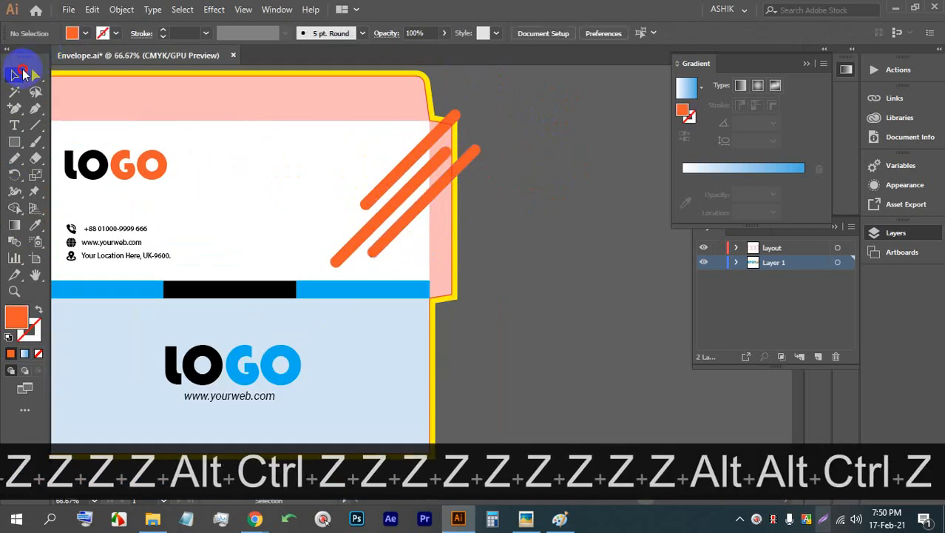
left_click(454, 182)
left_click(522, 166)
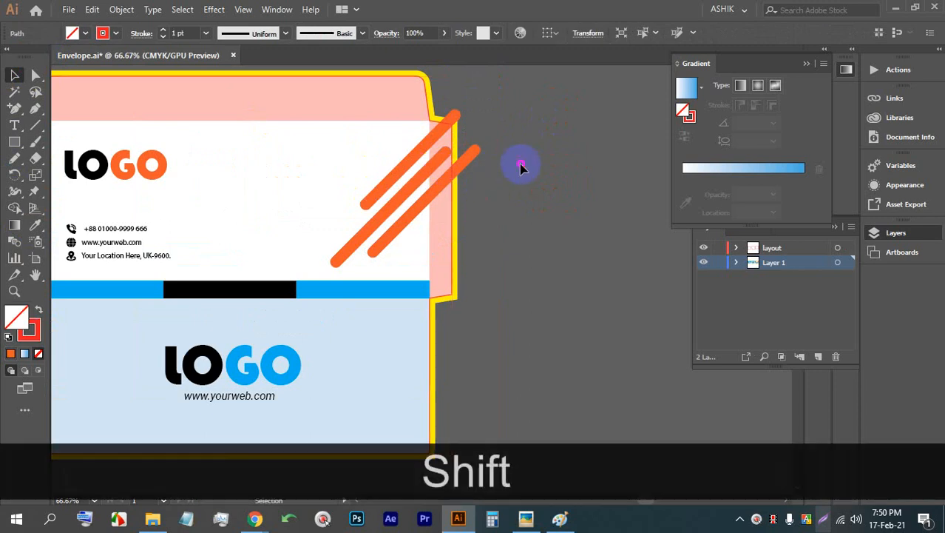
left_click(467, 161)
left_click(442, 158, "shift")
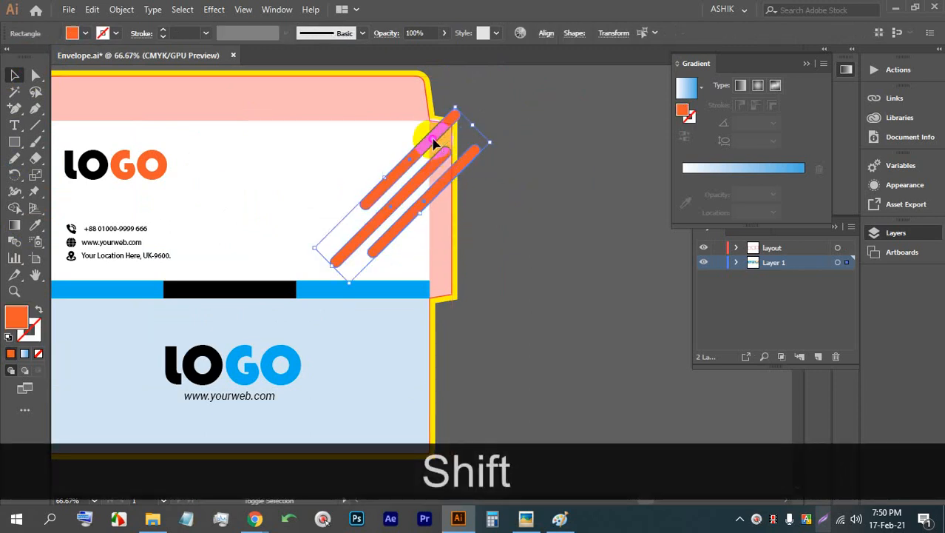
left_click_drag(472, 122, 416, 160)
left_click_drag(398, 200, 351, 177)
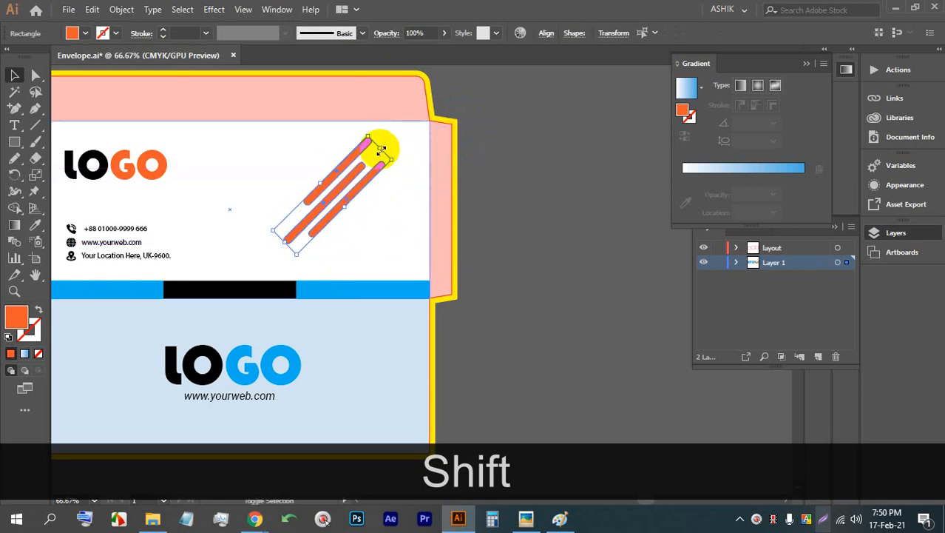
- Resize the three bars again and place them fully inside the front panel, just short of the pink side flap
left_click_drag(379, 148, 436, 177)
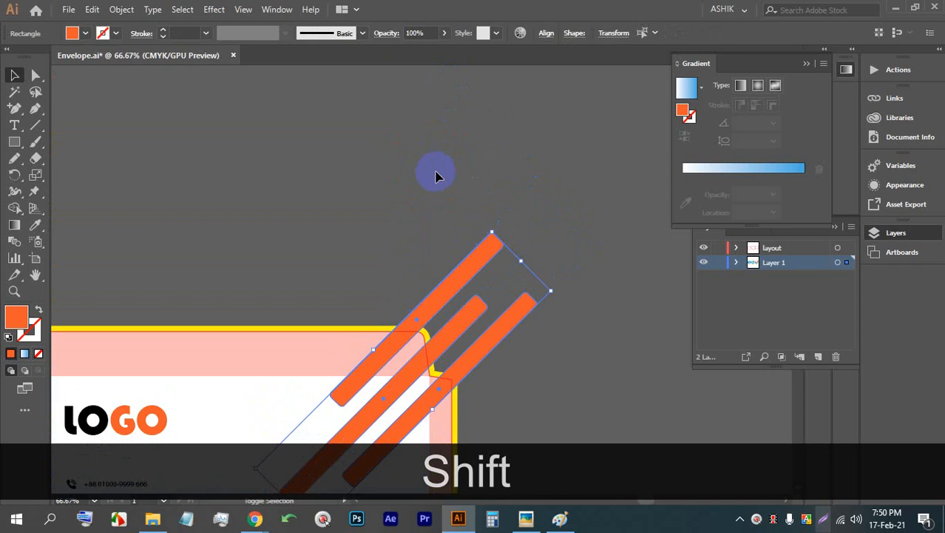
scroll(462, 194, "down", 2)
left_click_drag(477, 212, 411, 339)
scroll(436, 292, "up", 3)
scroll(398, 299, "down", 2)
left_click_drag(421, 296, 432, 328)
left_click(460, 281)
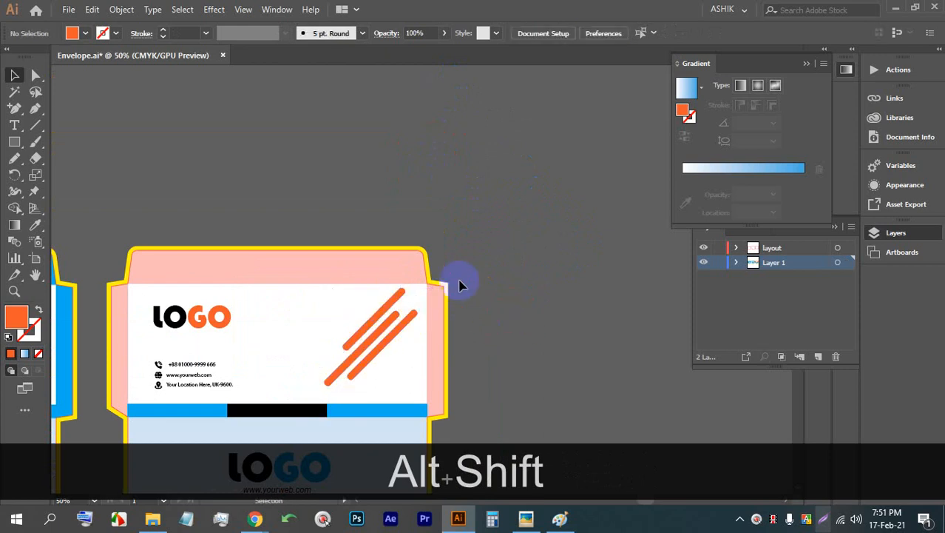
scroll(401, 205, "down", 2)
scroll(315, 303, "up", 3)
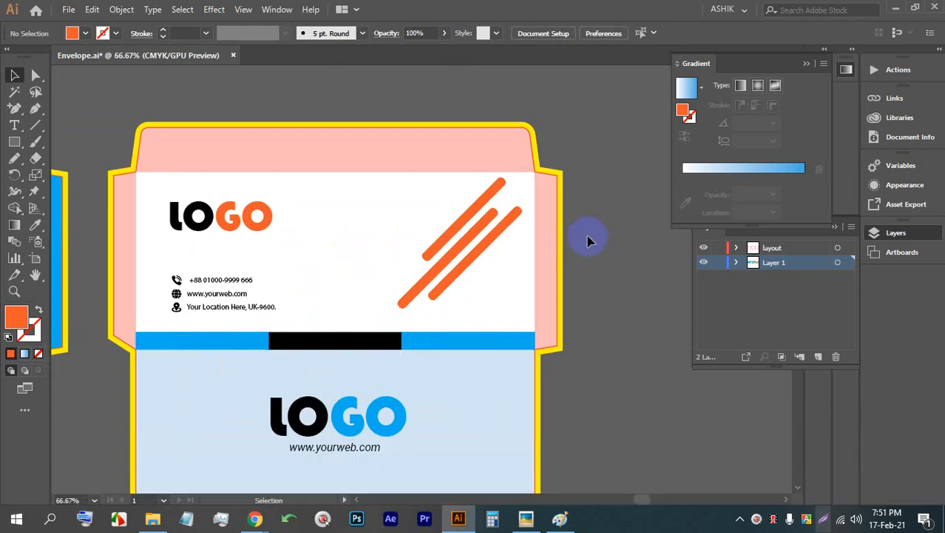
- Check the Google Meet call in Chrome and return to the envelope artwork in Illustrator
mouse_move(259, 518)
left_click(208, 457)
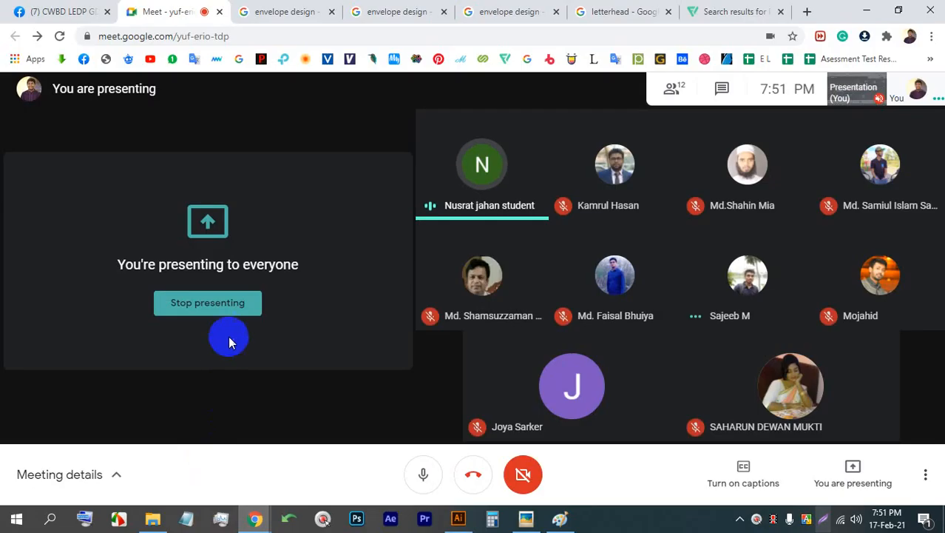
left_click(458, 518)
- Save the envelope document with the finished third variation
scroll(399, 266, "down", 2)
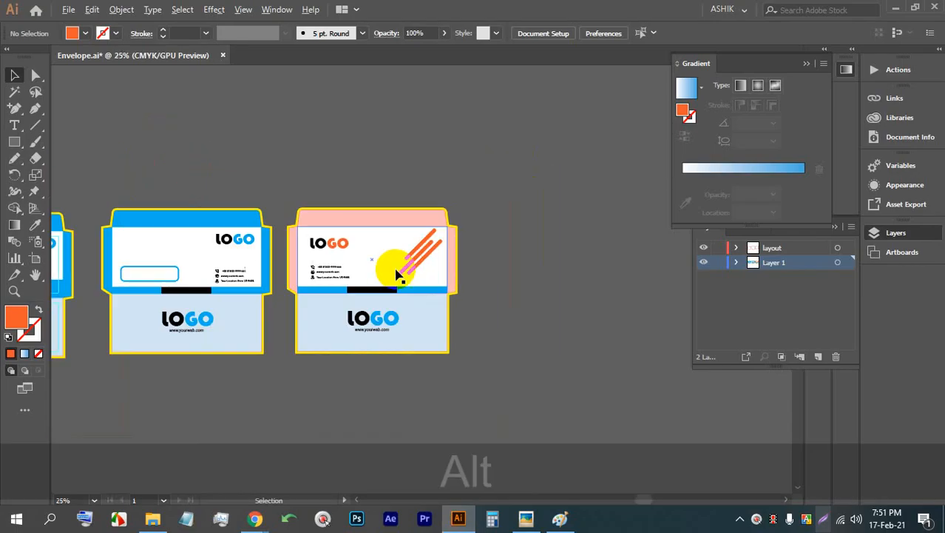
left_click_drag(367, 304, 381, 300)
key("ctrl+s")
key("ctrl+s")
key("ctrl+s")
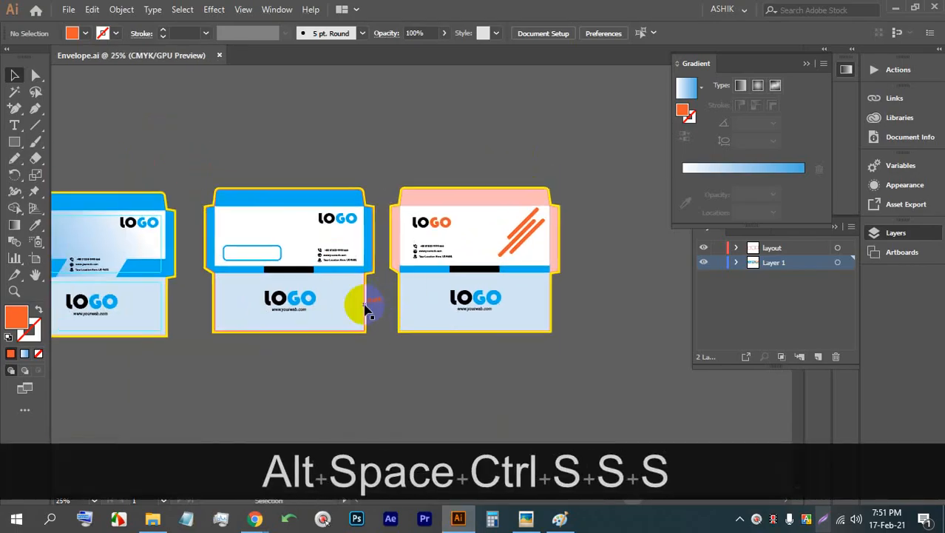
scroll(349, 311, "down", 1)
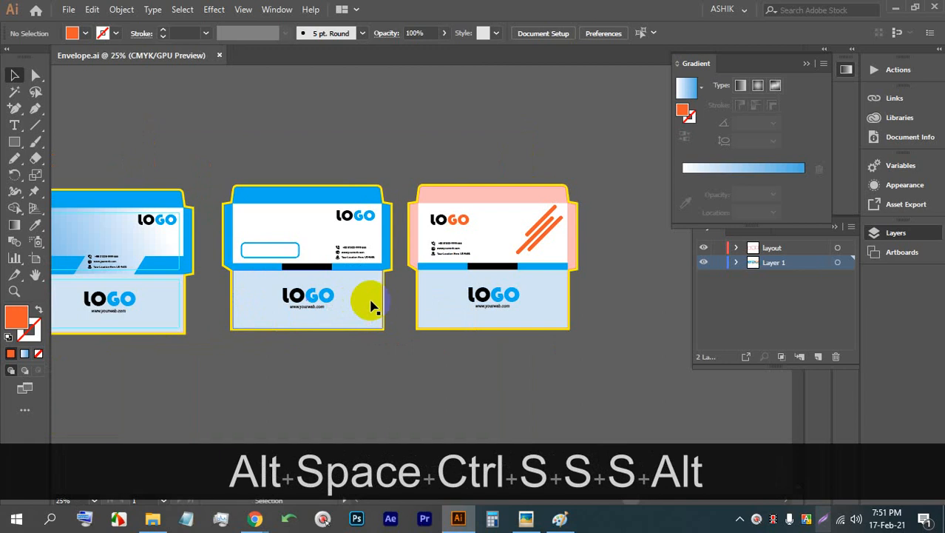
- Switch to Chrome and browse the first set of "envelope design" image results for reference designs
left_click(254, 520)
left_click(521, 10)
left_click(423, 10)
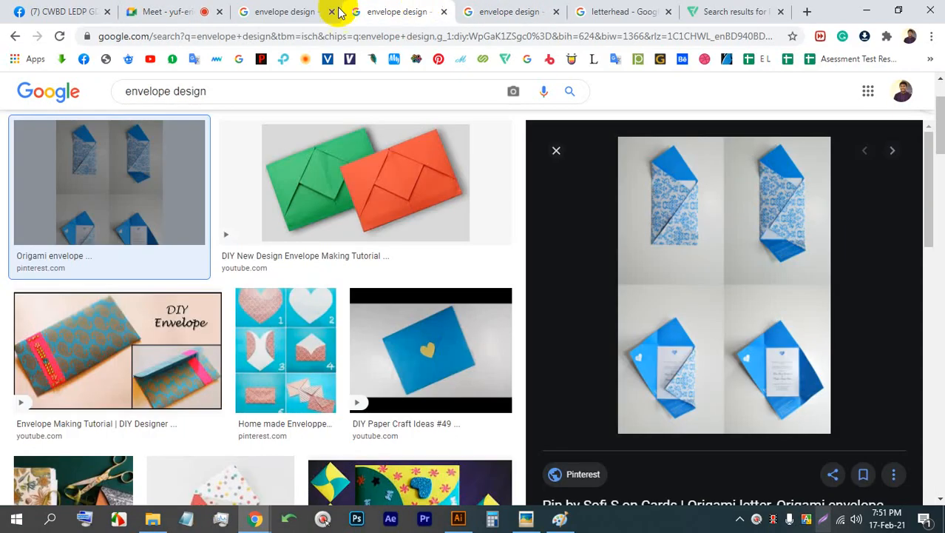
left_click(258, 10)
scroll(510, 285, "down", 7)
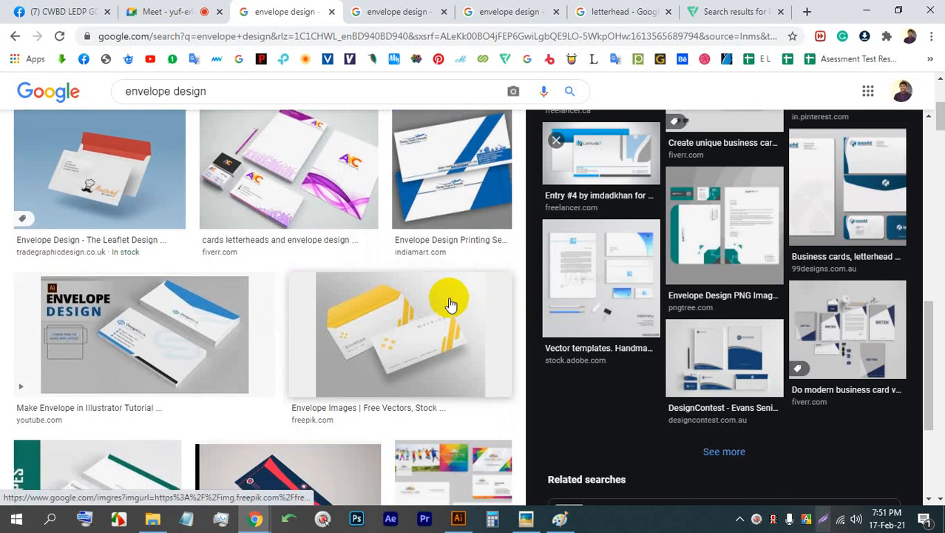
scroll(355, 191, "down", 1)
scroll(370, 200, "up", 2)
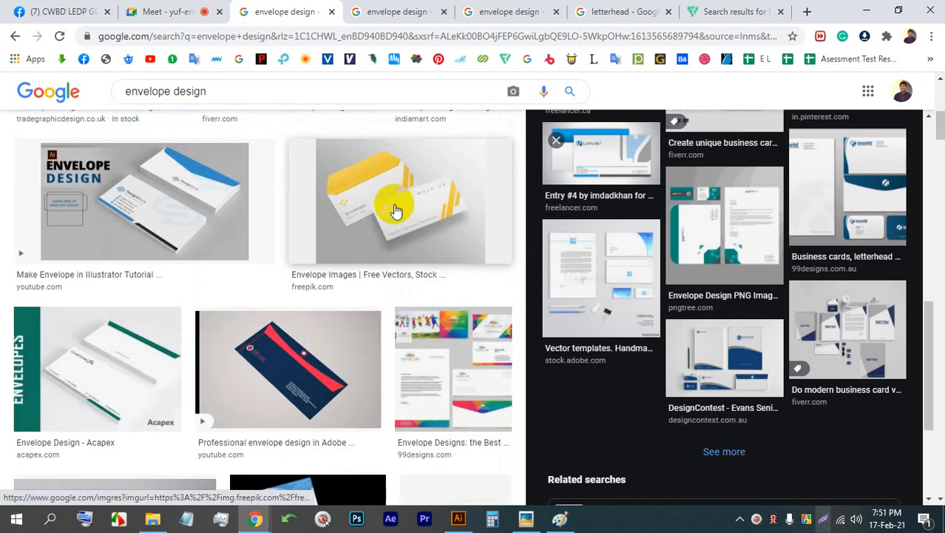
- Preview the yellow-striped Freepik envelope mock-up and the navy and red envelope from YouTube in the image results
left_click(397, 213)
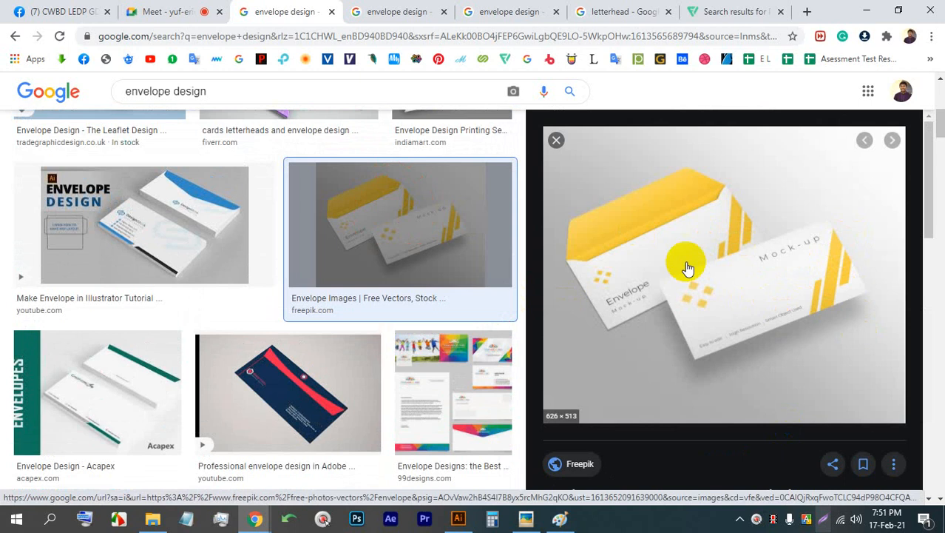
left_click(301, 369)
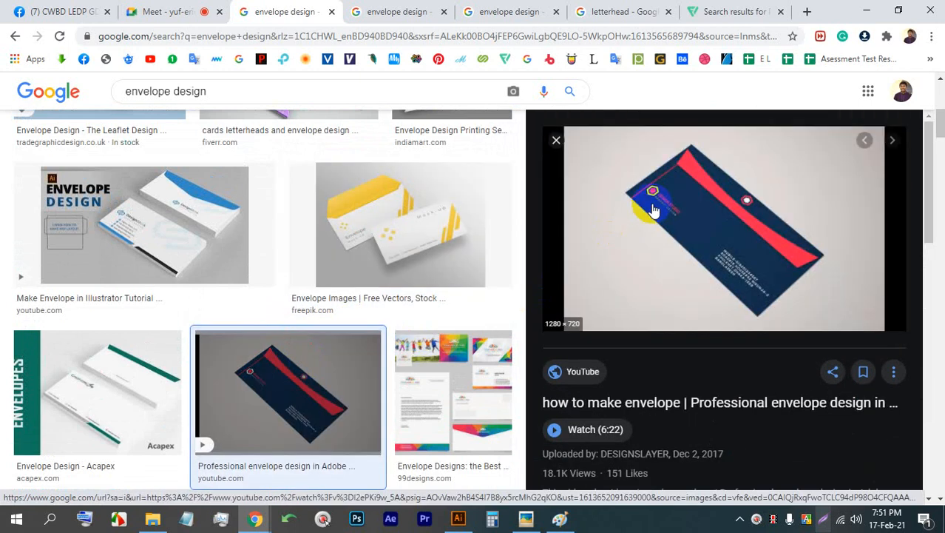
scroll(473, 273, "down", 3)
scroll(126, 296, "down", 1)
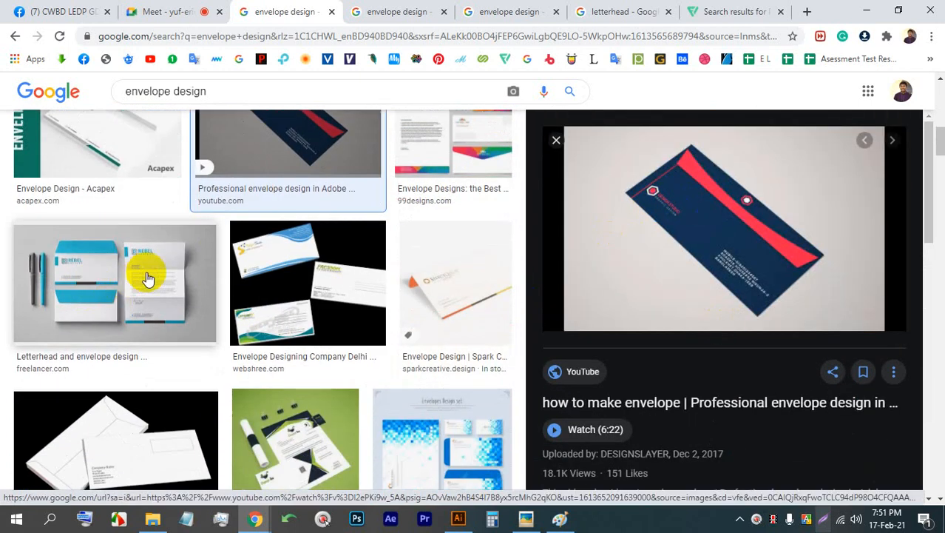
scroll(172, 281, "down", 3)
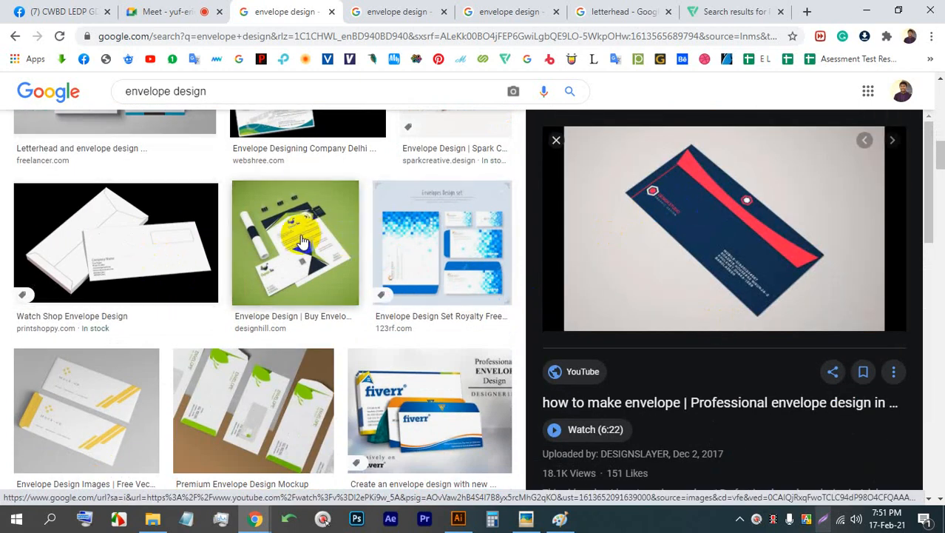
- Preview the blue 123RF envelope set, the green eyMockup design and the Fiverr envelope example
left_click(433, 235)
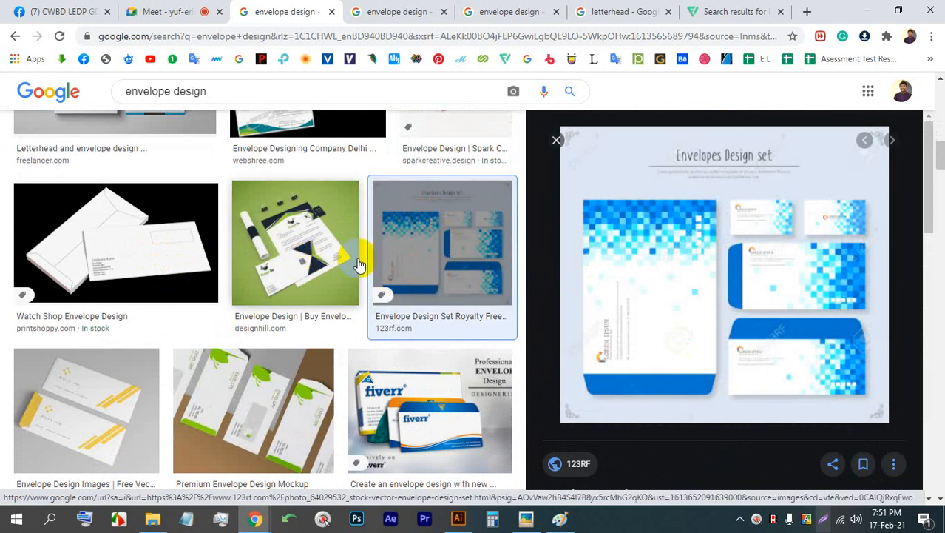
scroll(342, 289, "down", 2)
left_click(249, 269)
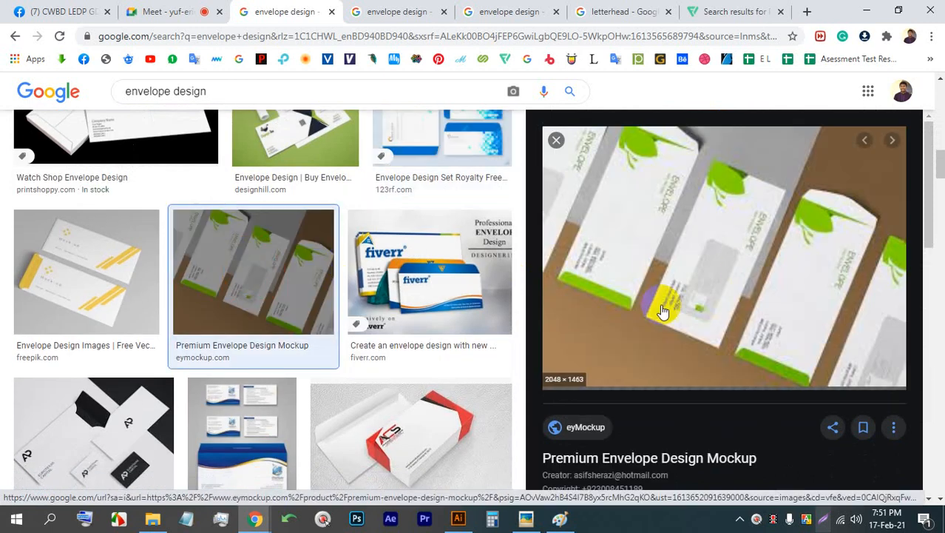
scroll(510, 258, "down", 1)
left_click(412, 222)
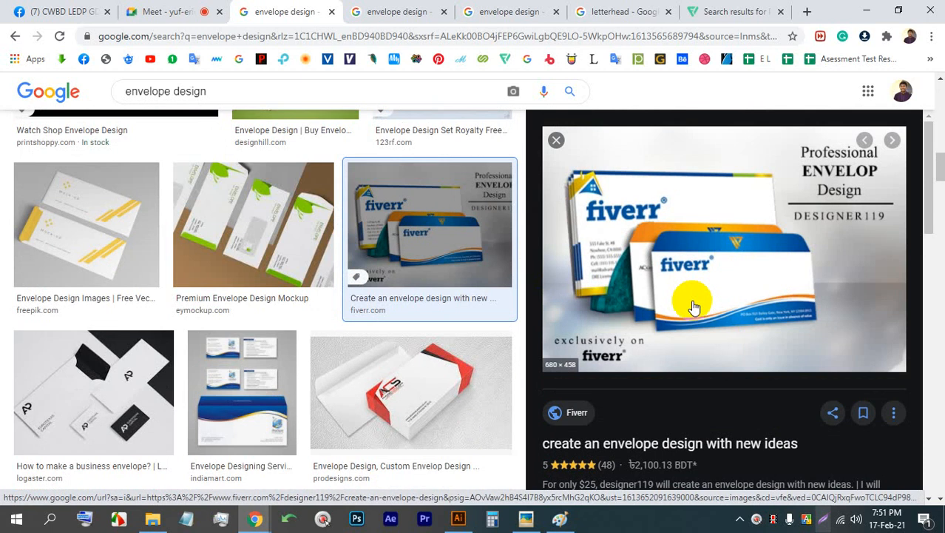
- Open the Fiverr gig behind the envelope example and examine its rating and Basic package details
left_click(688, 442)
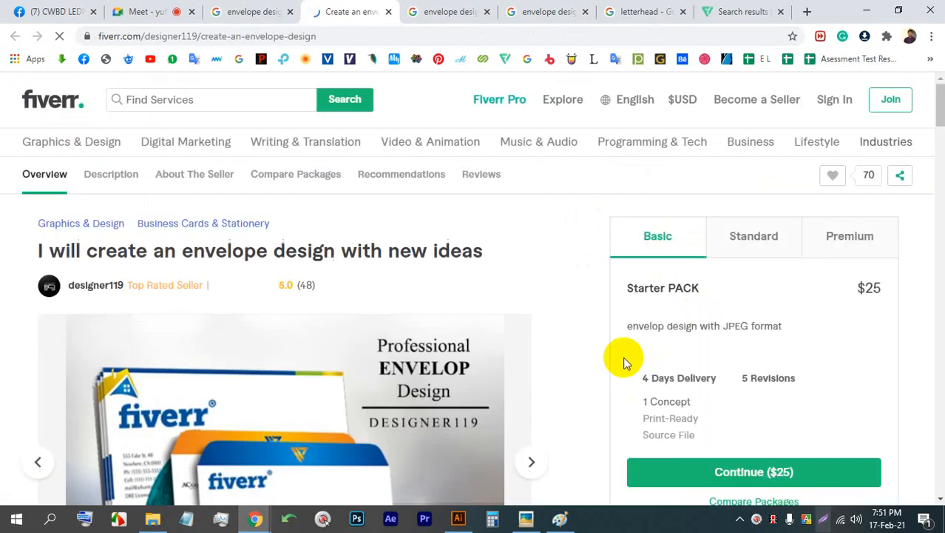
scroll(543, 317, "down", 3)
scroll(487, 292, "up", 2)
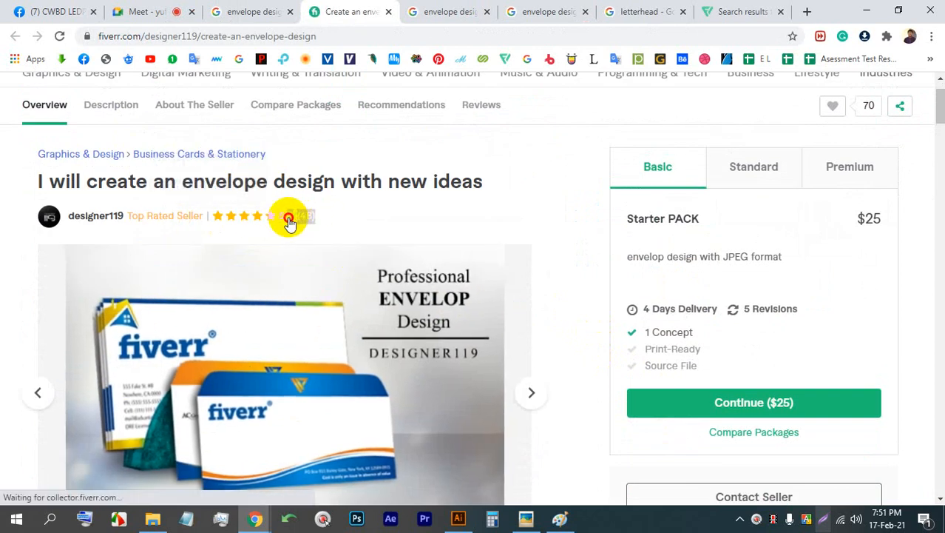
- Open the seller's profile from the About The Seller section of the Fiverr gig and examine the membership date and rating
scroll(308, 227, "down", 4)
scroll(310, 225, "up", 3)
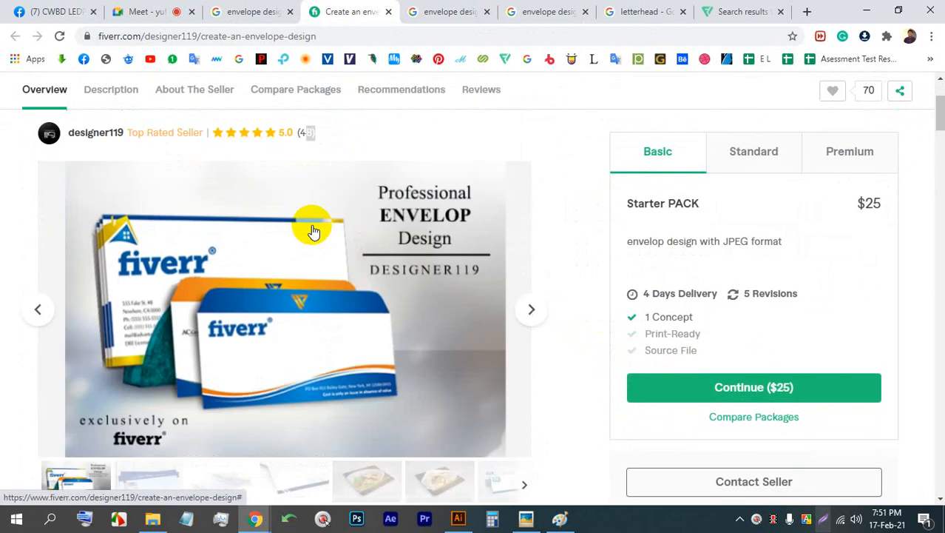
scroll(186, 270, "down", 8)
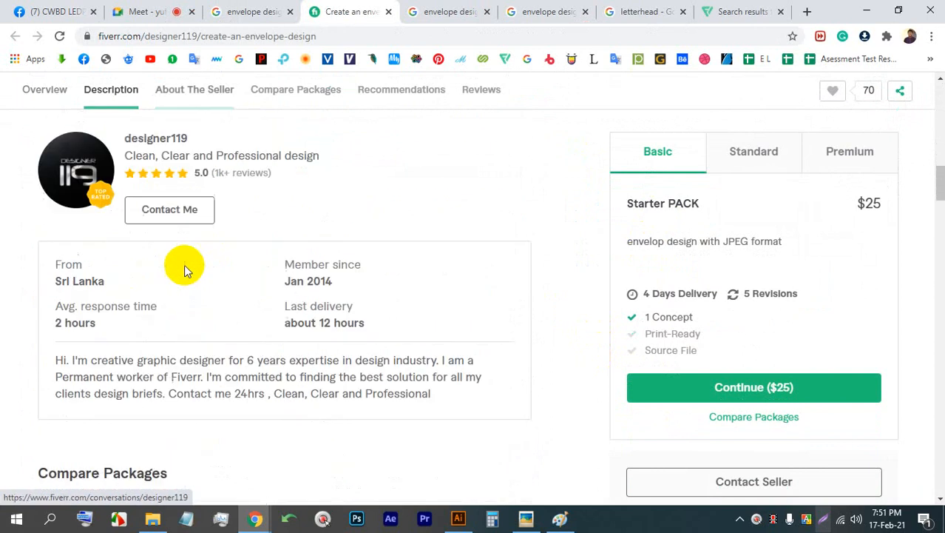
left_click(155, 202)
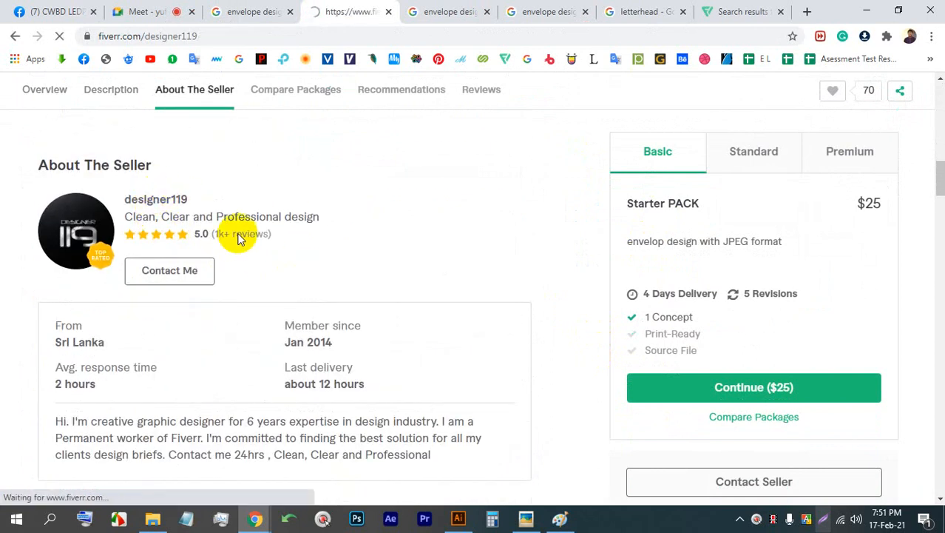
scroll(262, 280, "down", 1)
scroll(262, 274, "down", 2)
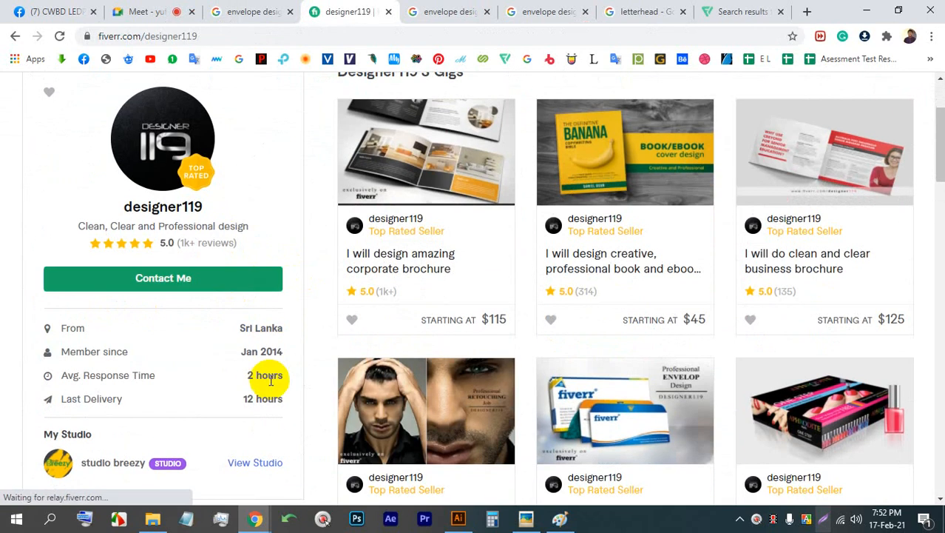
left_click_drag(281, 352, 225, 357)
left_click(321, 337)
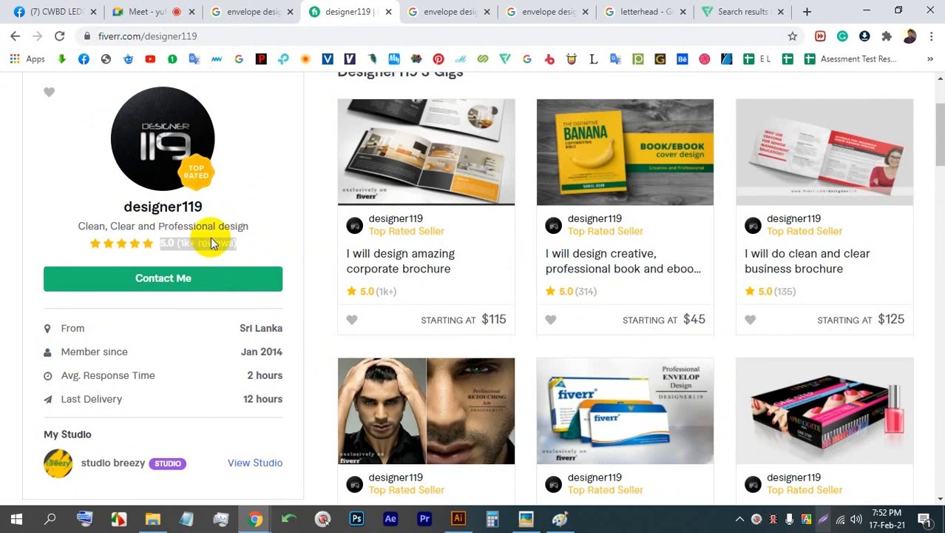
- Examine the seller's other gigs, their starting prices and ratings, and the Reviews as Seller section
scroll(257, 247, "down", 4)
scroll(293, 281, "up", 1)
scroll(293, 281, "up", 4)
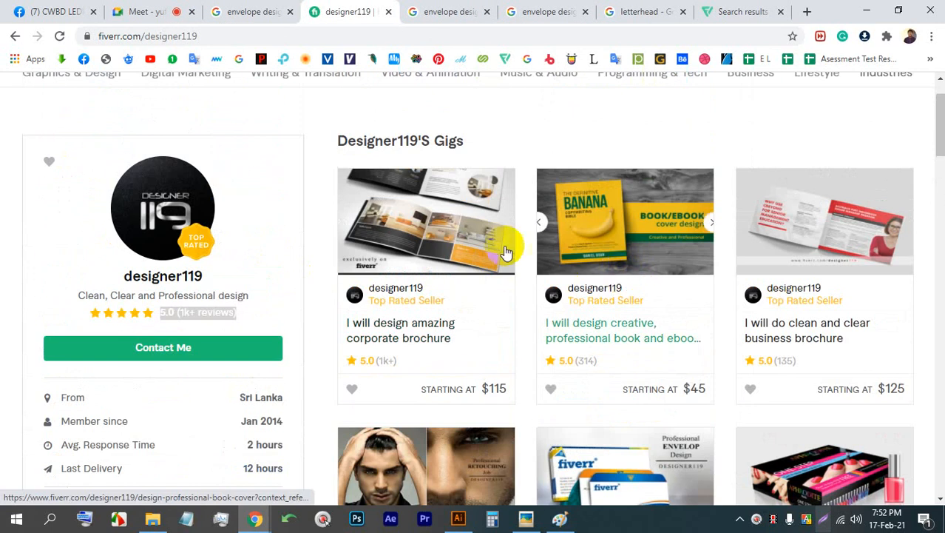
scroll(488, 245, "down", 2)
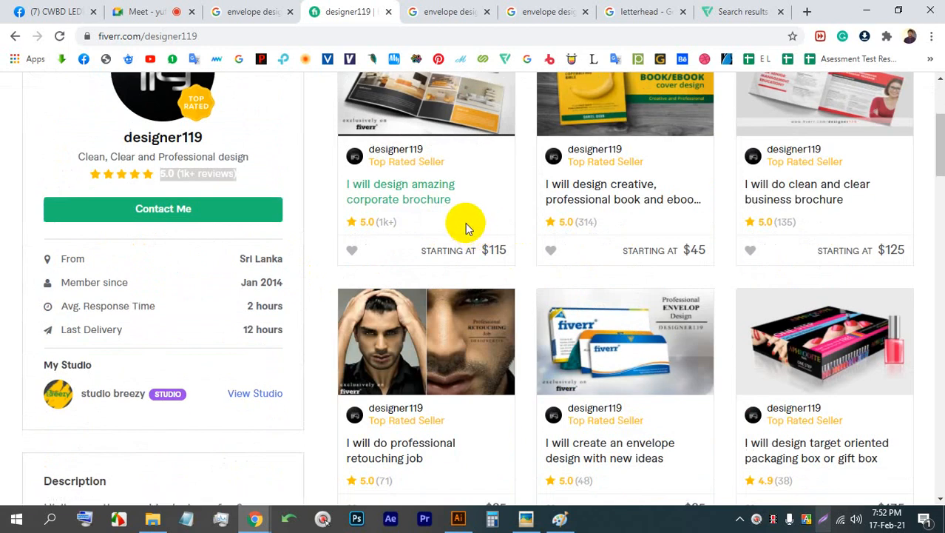
scroll(466, 228, "up", 1)
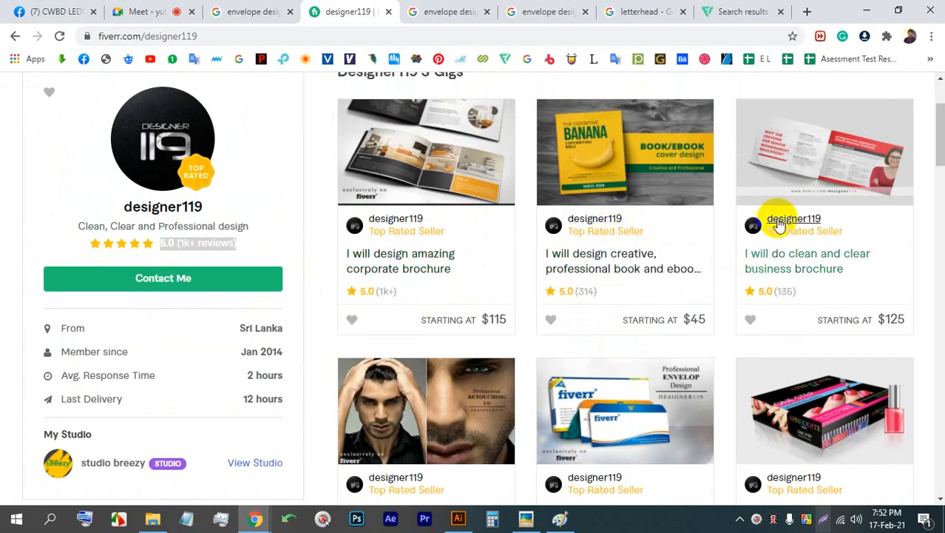
scroll(784, 226, "down", 3)
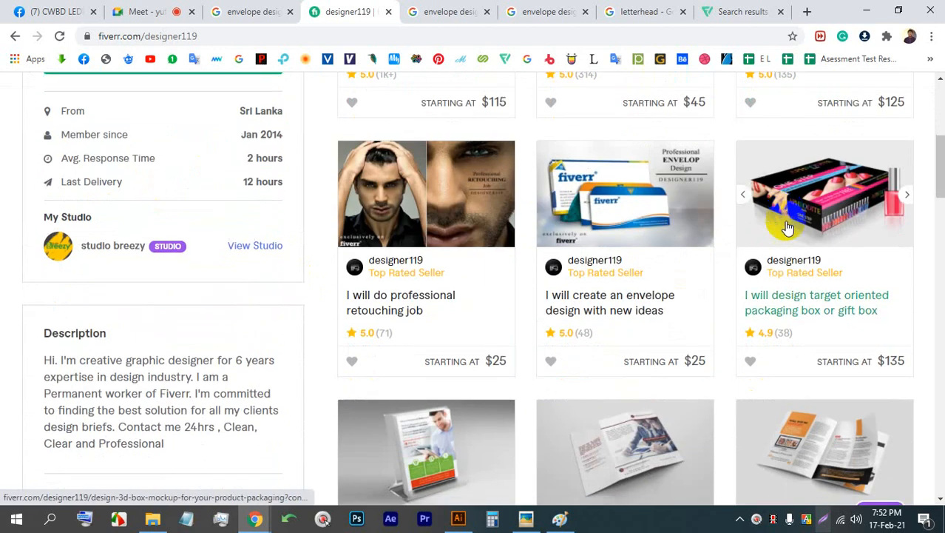
scroll(788, 228, "down", 3)
scroll(780, 219, "down", 5)
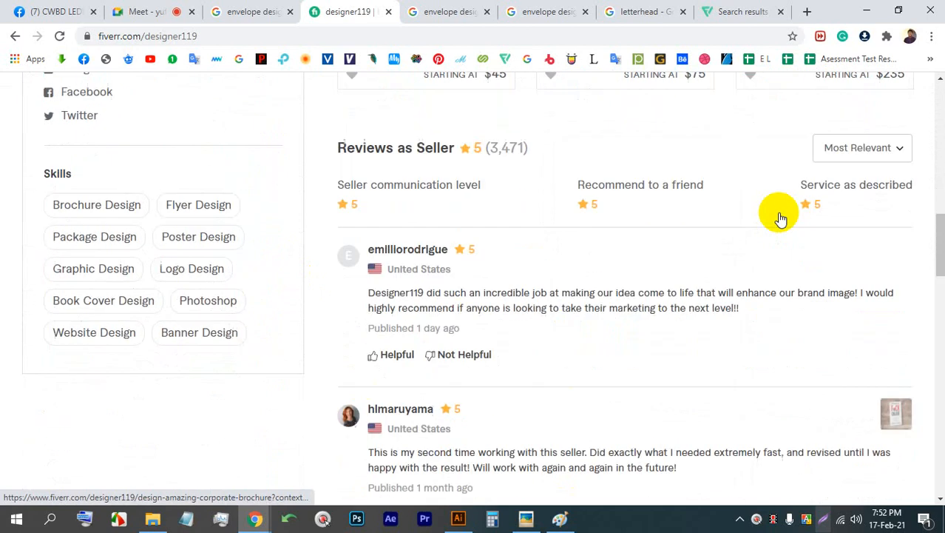
scroll(781, 219, "up", 3)
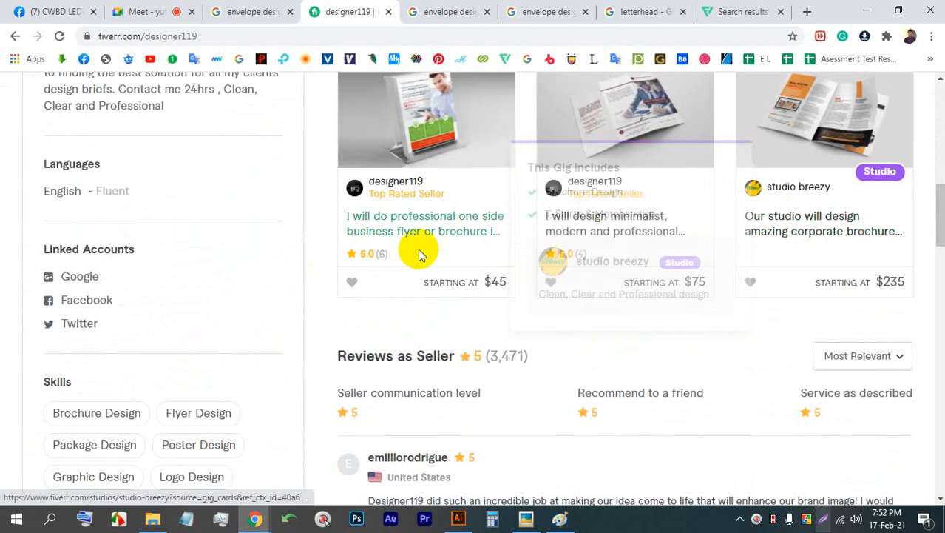
scroll(556, 280, "up", 1)
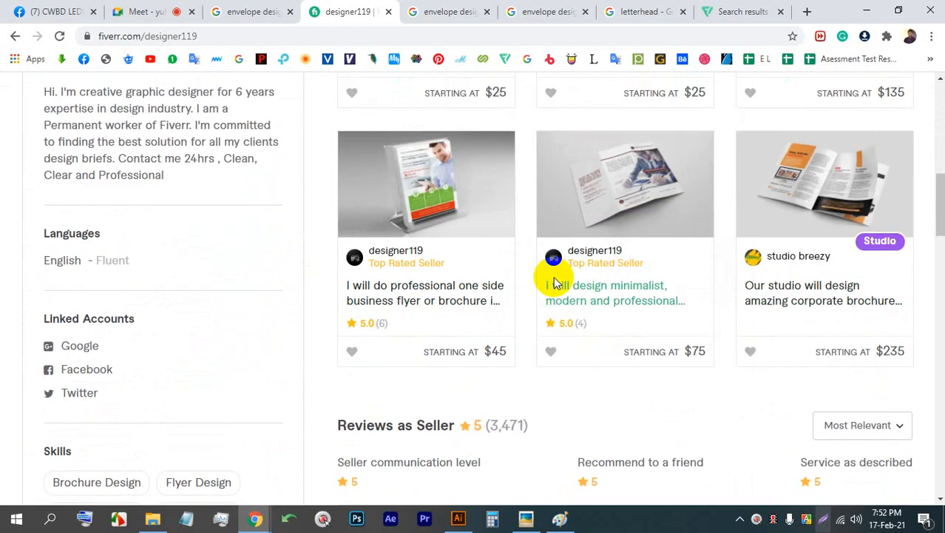
scroll(556, 274, "up", 9)
- Stop the current presentation in the Google Meet call and start presenting the entire screen again
left_click(140, 11)
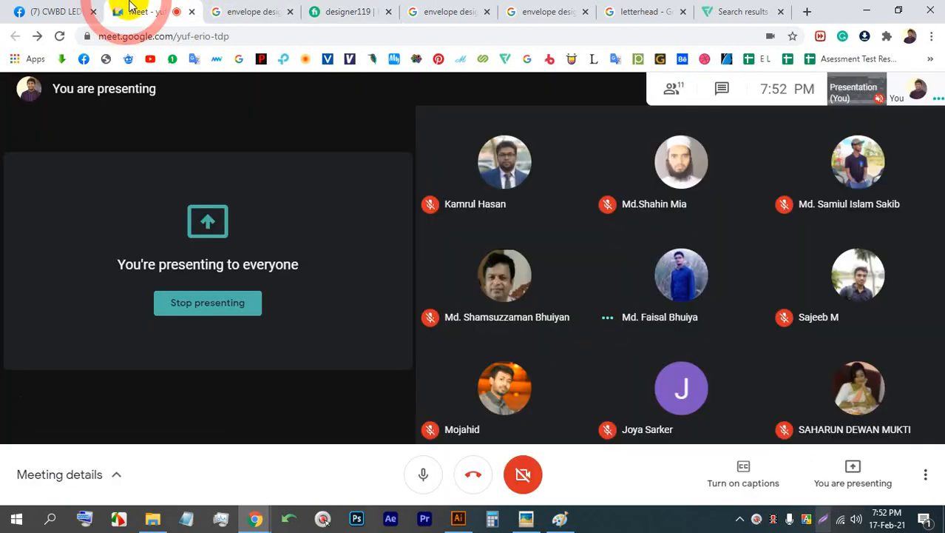
left_click(224, 311)
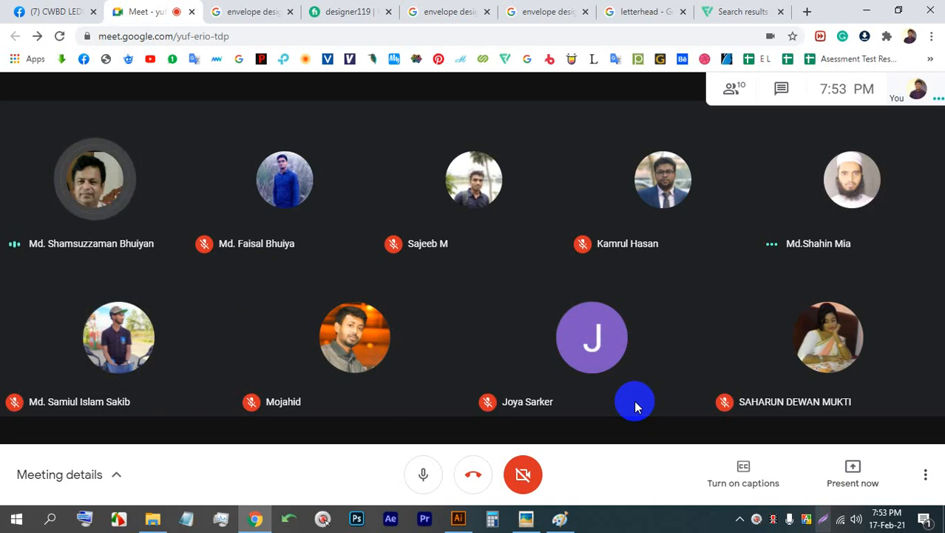
left_click(853, 472)
left_click(825, 339)
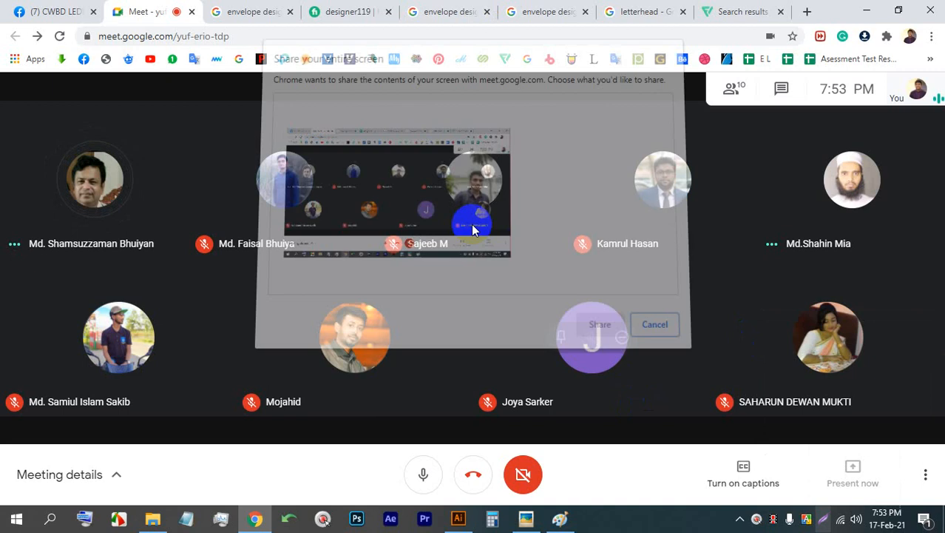
left_click(600, 324)
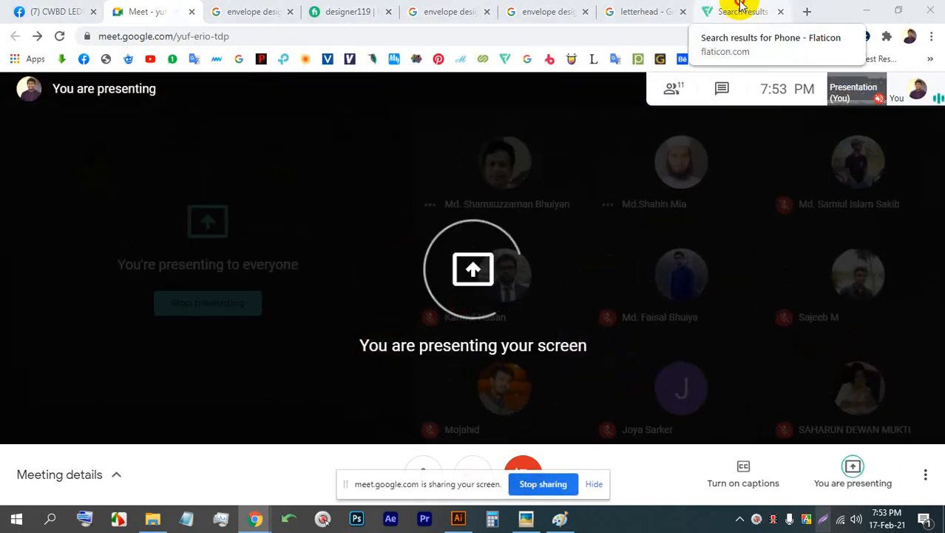
left_click(739, 9)
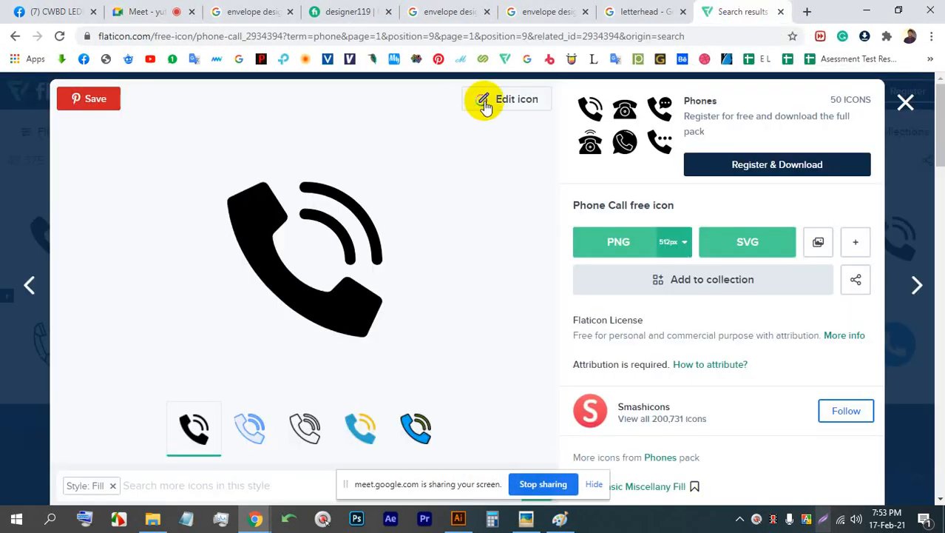
left_click(329, 11)
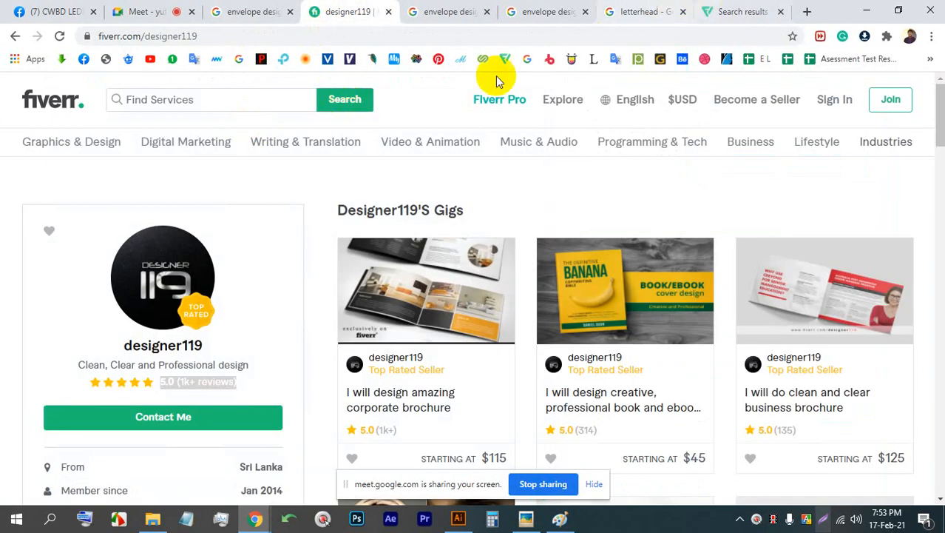
left_click(247, 35)
right_click(247, 42)
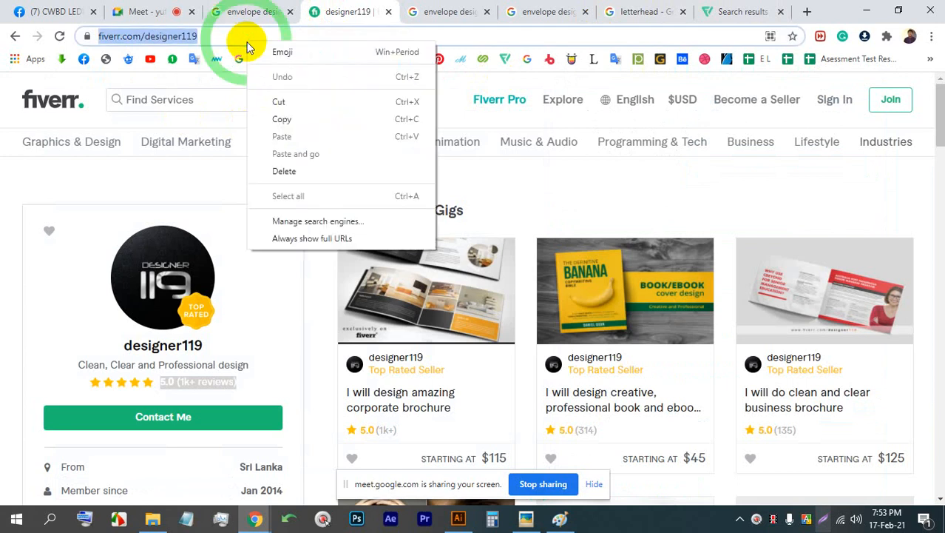
left_click(178, 14)
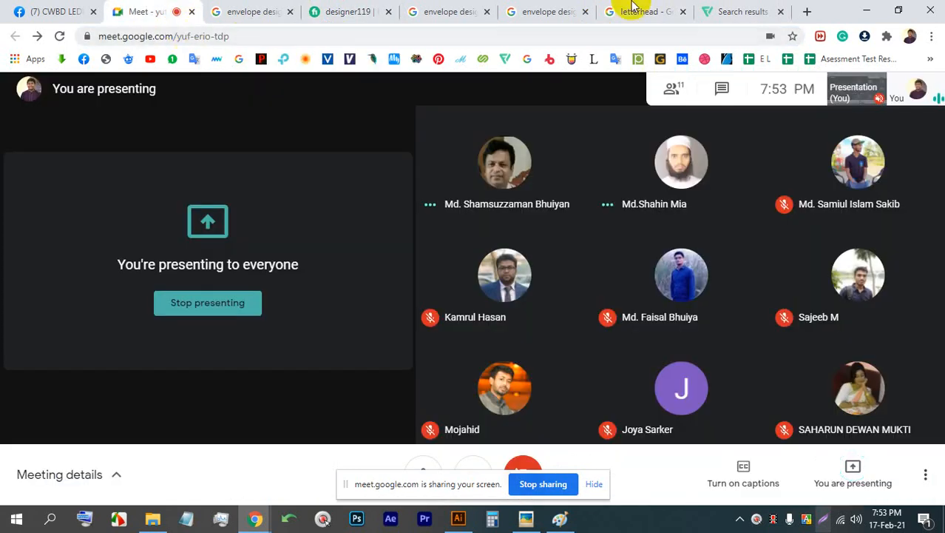
- Copy the web address of the Flaticon Phone Call free icon page
left_click(740, 12)
left_click(553, 36)
right_click(558, 42)
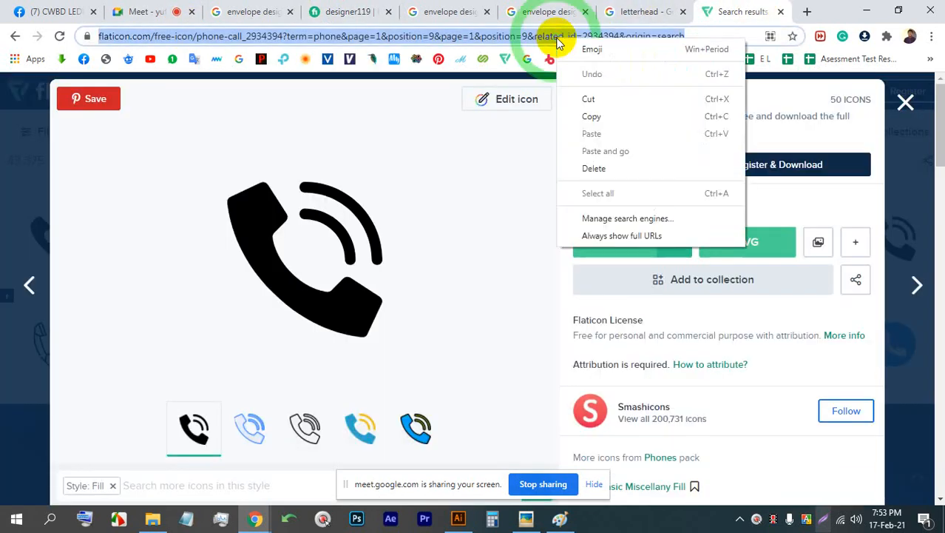
left_click(608, 116)
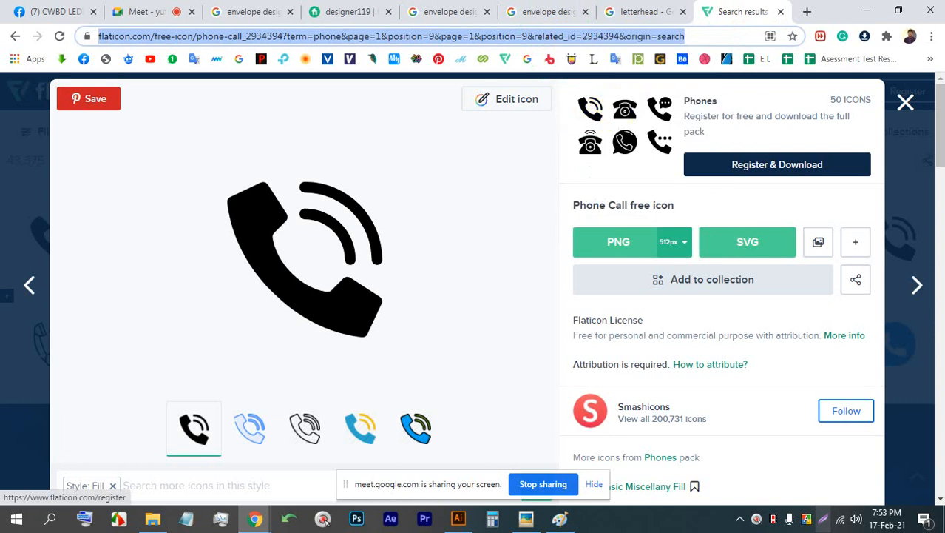
- Minimize Chrome and the other open windows, including the Paint envelope sketch, to reveal the desktop
left_click(866, 10)
left_click(868, 7)
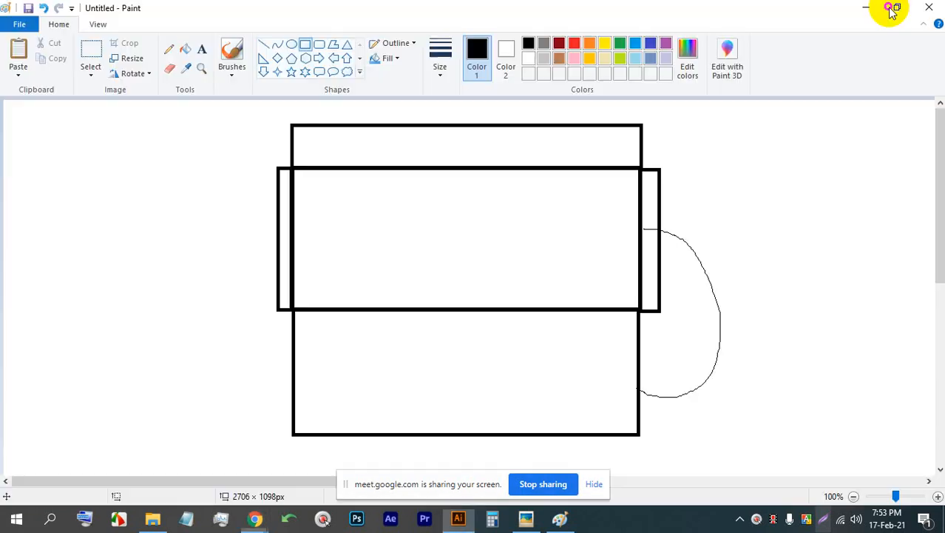
left_click(892, 9)
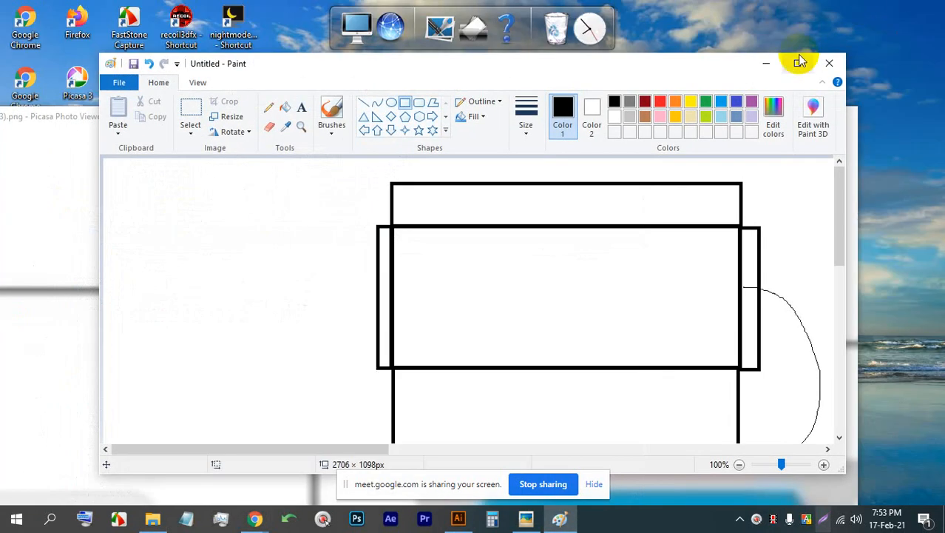
left_click(766, 63)
left_click(781, 117)
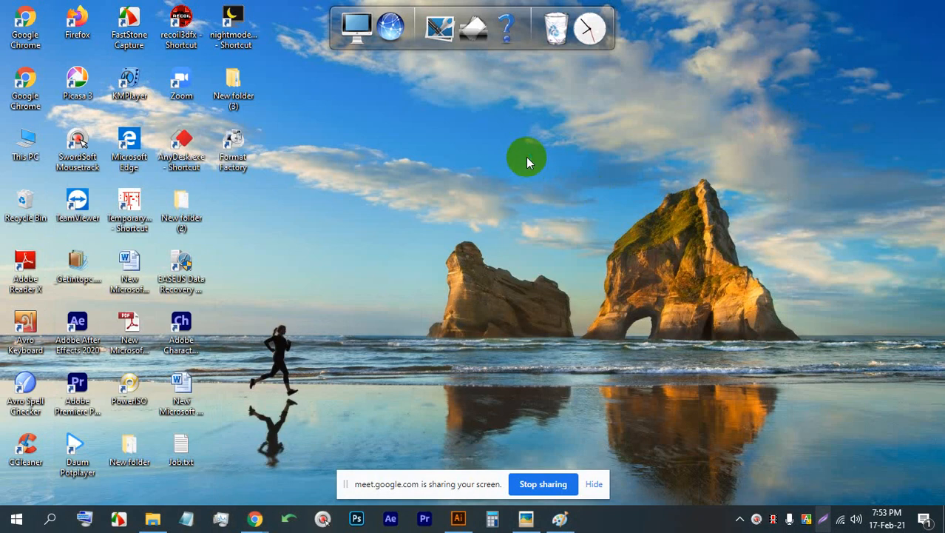
- Create a new text document on the desktop, open it in Notepad and paste the copied Flaticon link
right_click(528, 158)
left_click(652, 302)
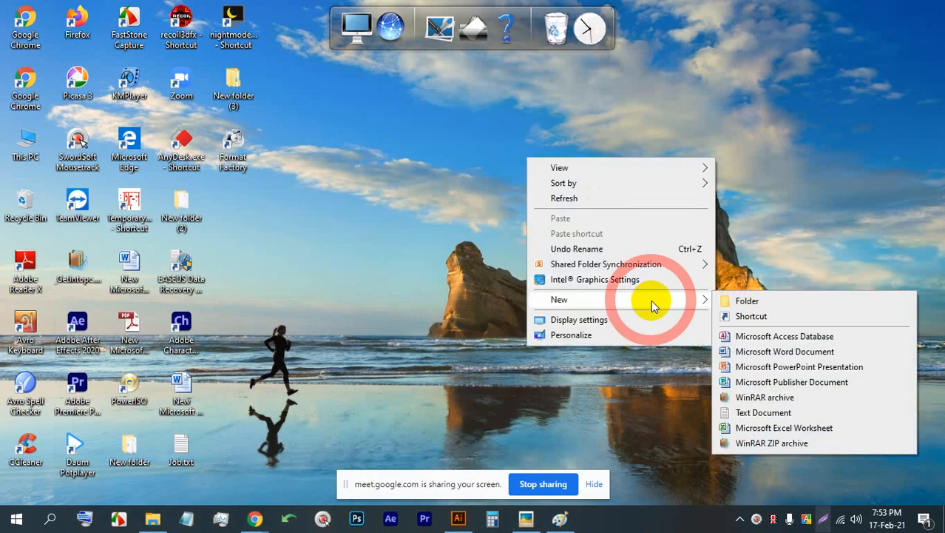
left_click(764, 413)
left_click(250, 213)
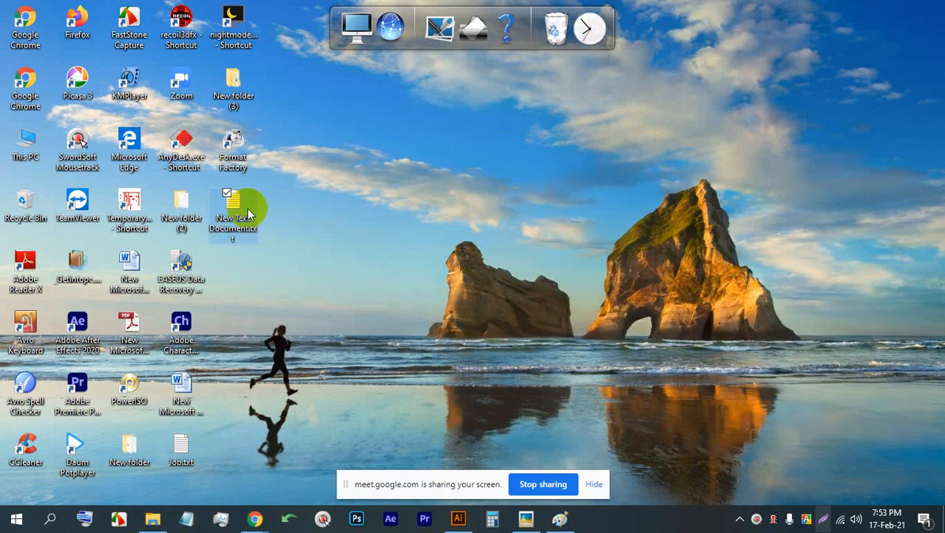
double_click(250, 213)
right_click(210, 144)
left_click(240, 201)
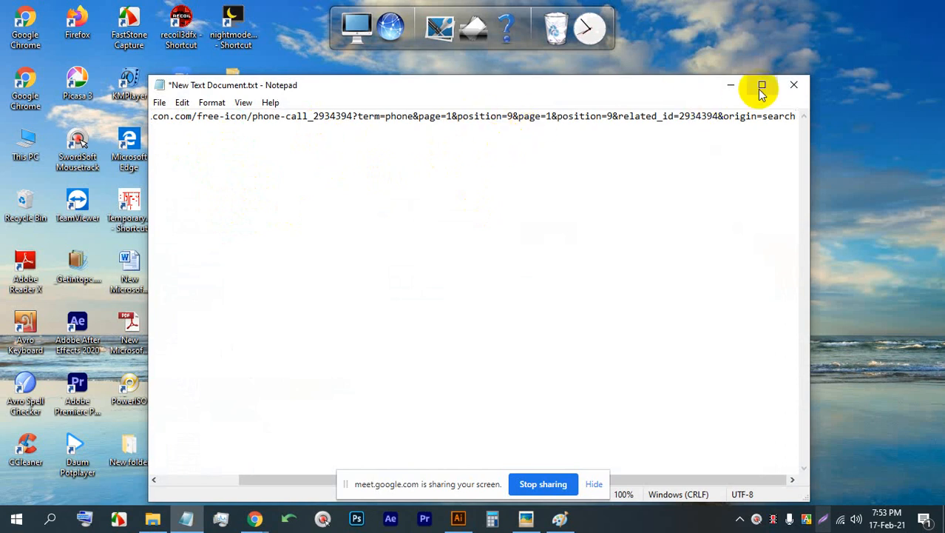
- Keep the unsaved note open and copy the entire Flaticon link from it
left_click(794, 85)
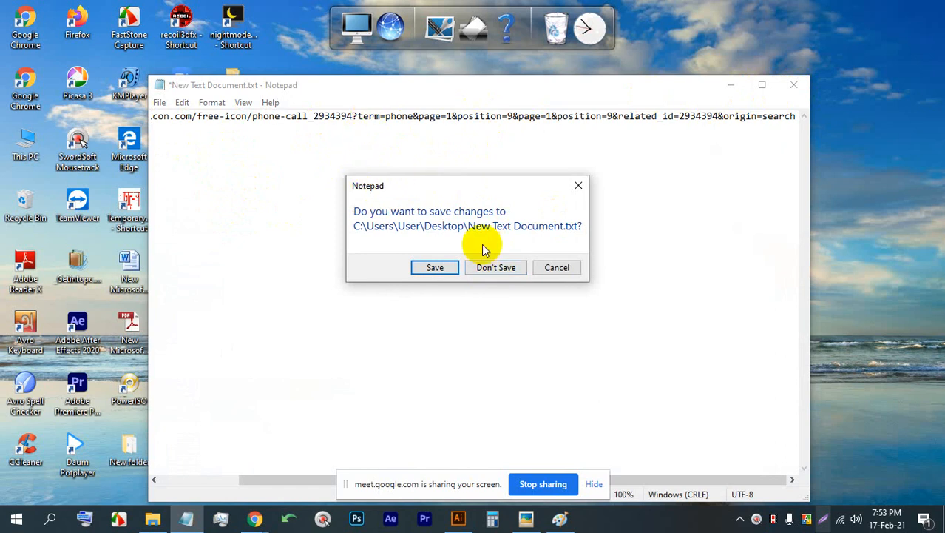
left_click(556, 267)
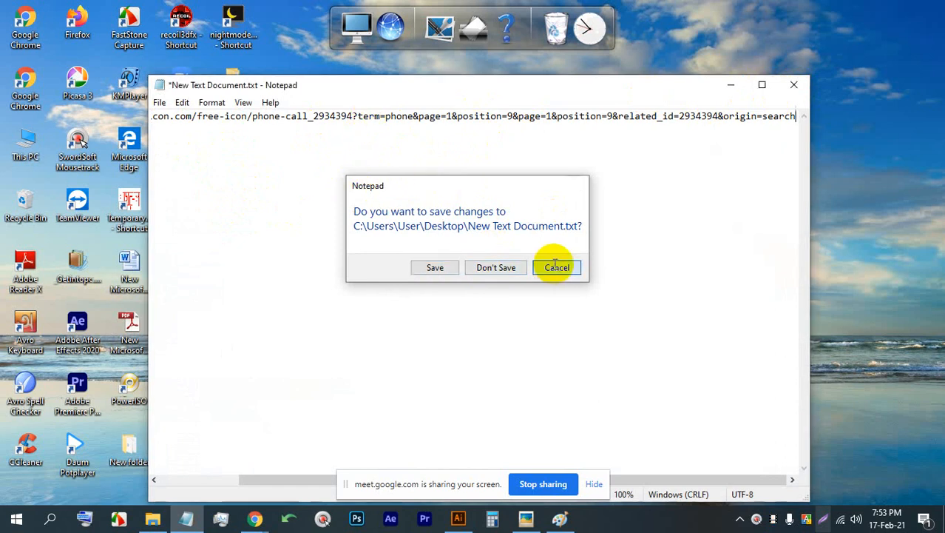
double_click(343, 118)
left_click(367, 118)
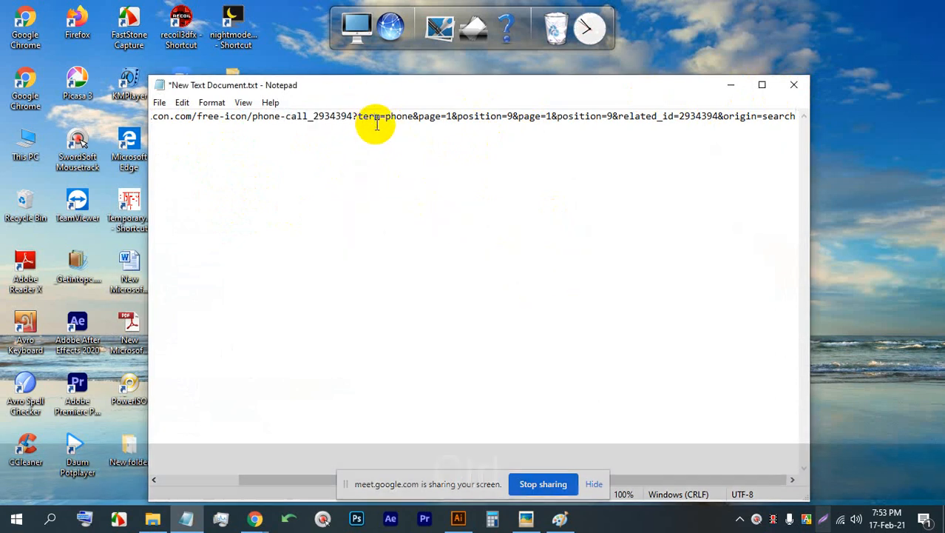
key("ctrl+a")
right_click(372, 117)
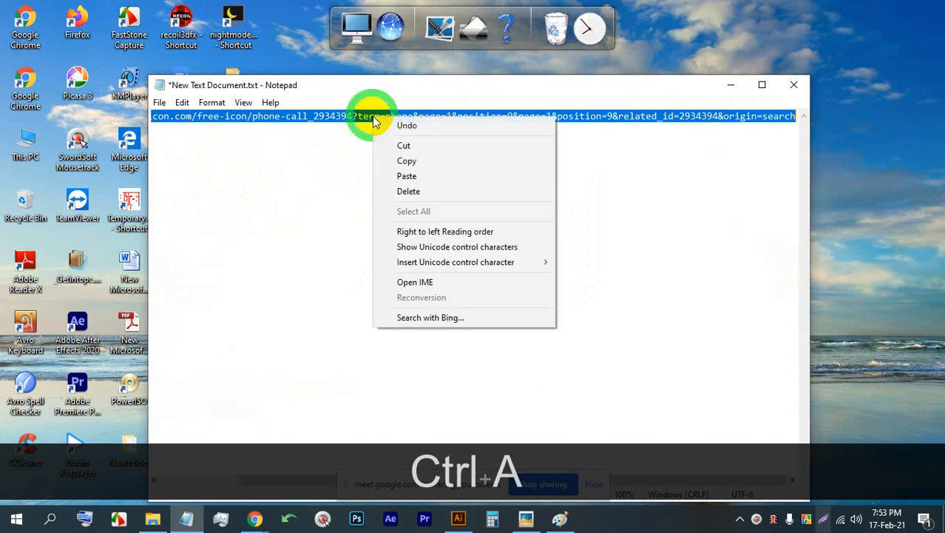
left_click(411, 162)
- Open the copied Flaticon Phone Call icon link in a new Chrome tab and view the icon page
mouse_move(255, 518)
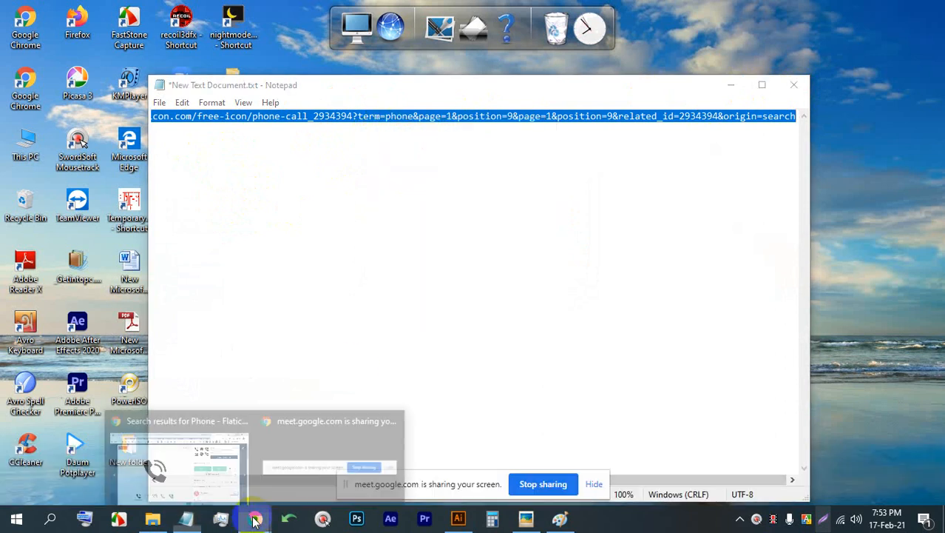
left_click(196, 443)
left_click(807, 11)
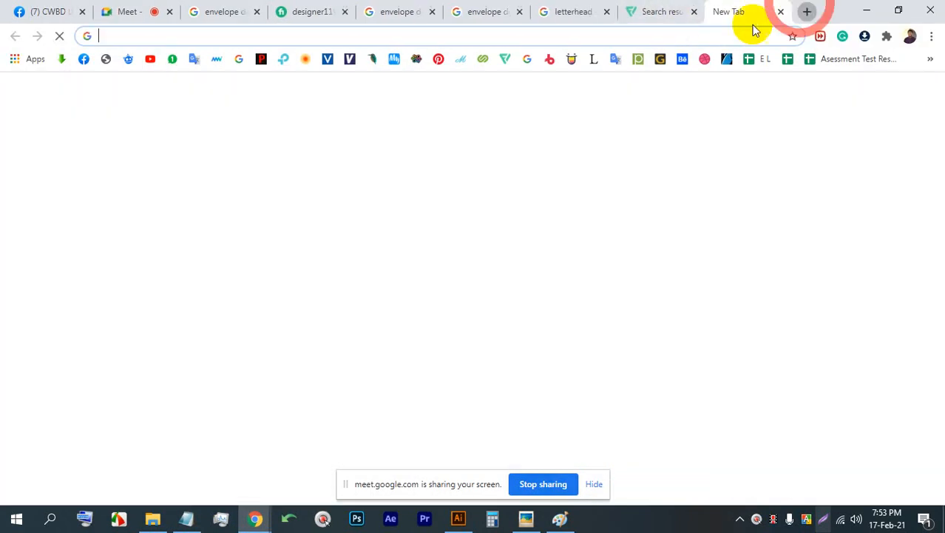
right_click(710, 37)
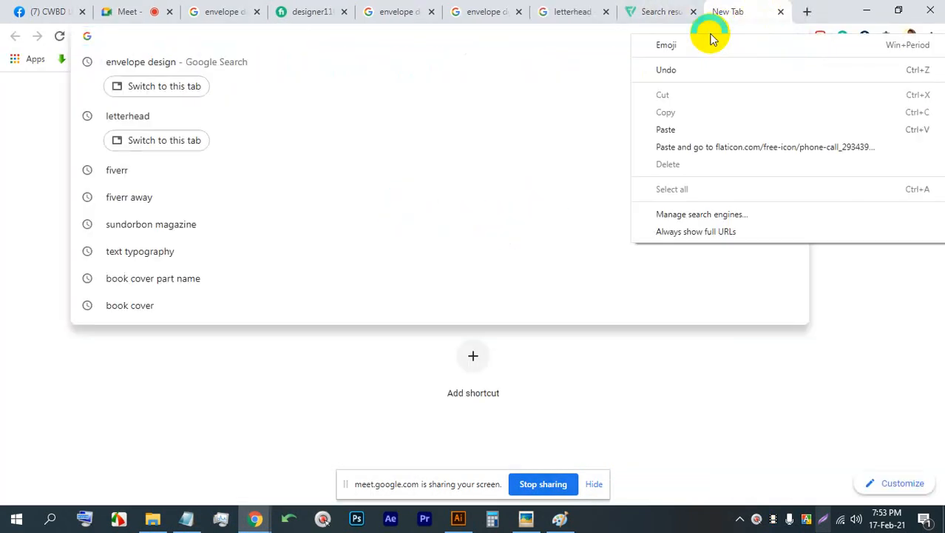
left_click(712, 145)
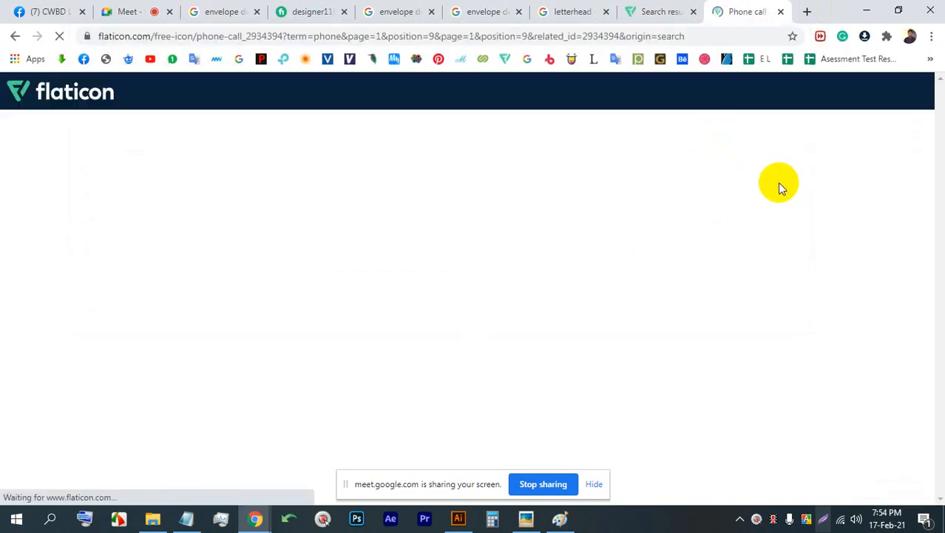
scroll(337, 238, "down", 3)
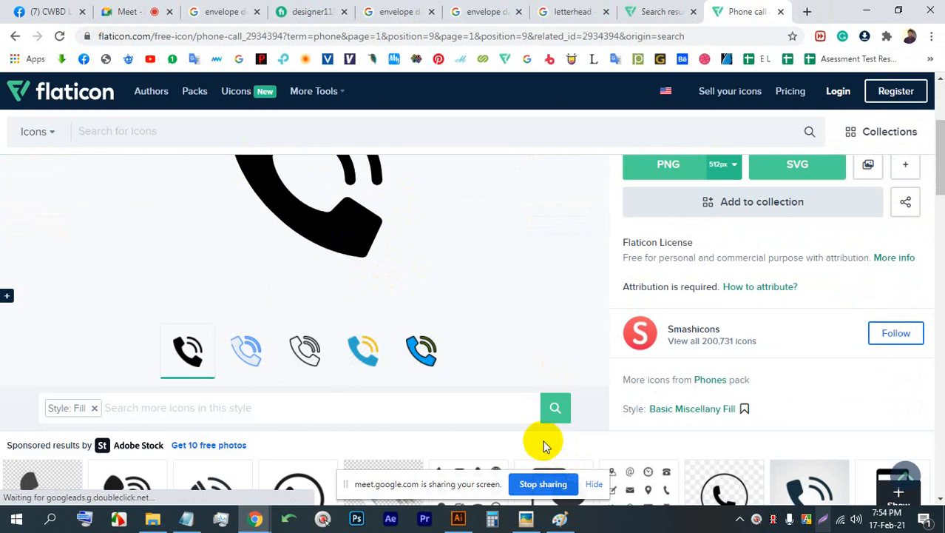
- Copy the web address of the Google Images results for envelope design that show the origami envelope
left_click(392, 11)
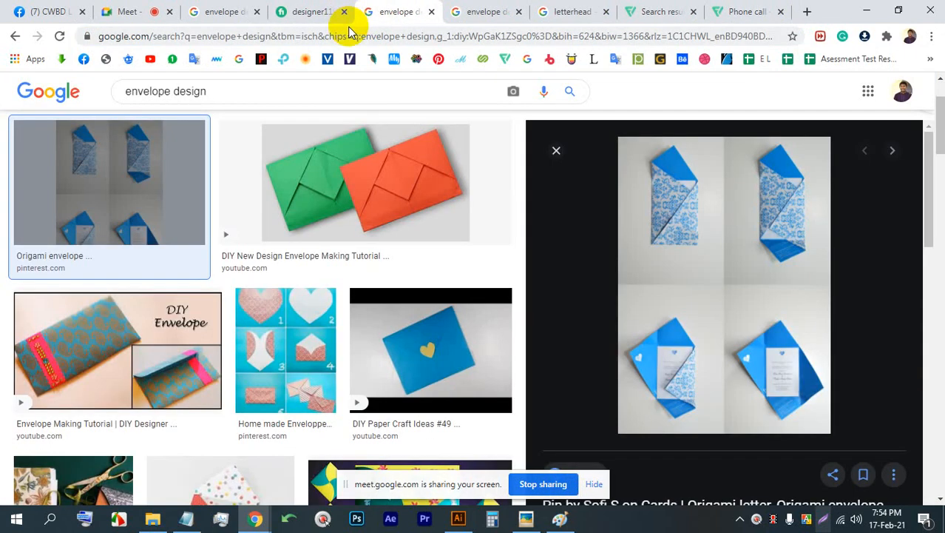
left_click(355, 35)
right_click(350, 37)
left_click(385, 116)
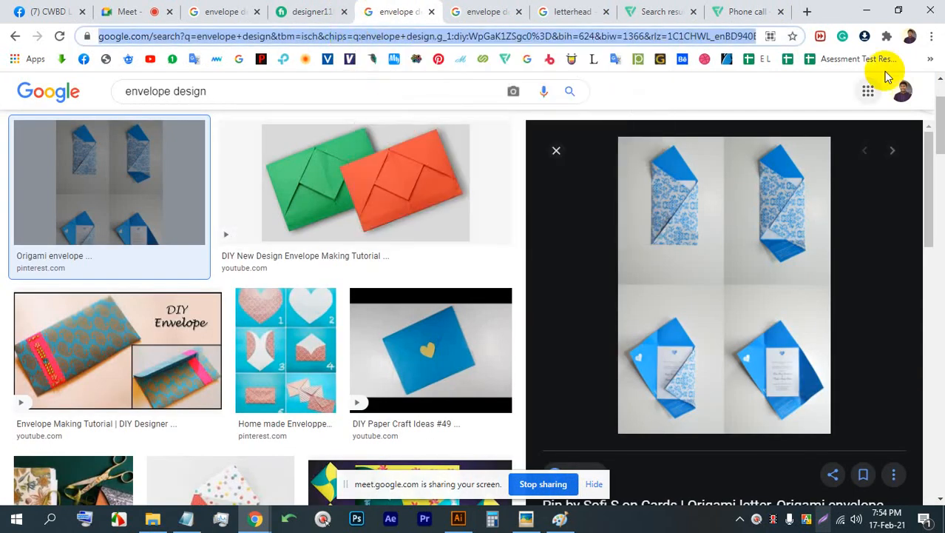
- Minimize Chrome and Notepad, create a new Word document on the desktop, open it and paste the copied Google Images link
left_click(867, 11)
right_click(834, 94)
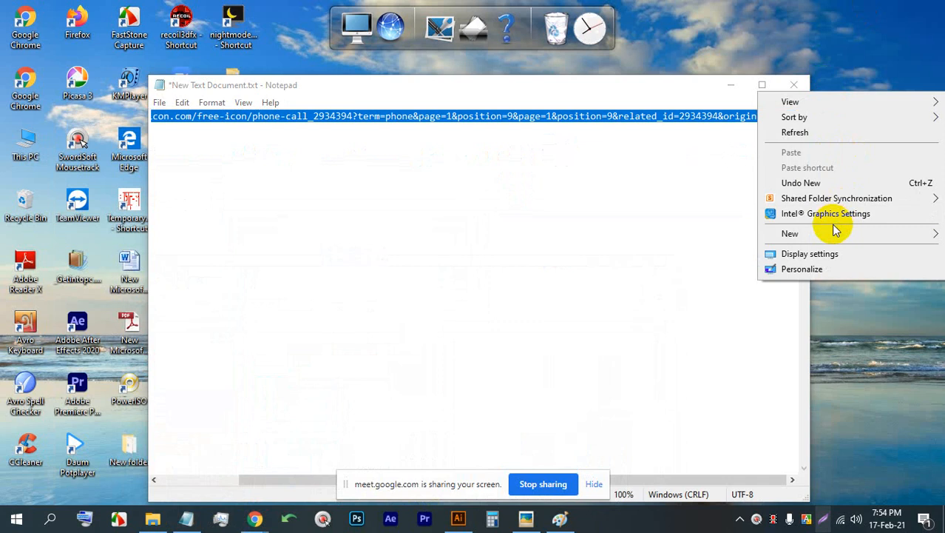
mouse_move(836, 233)
left_click(597, 284)
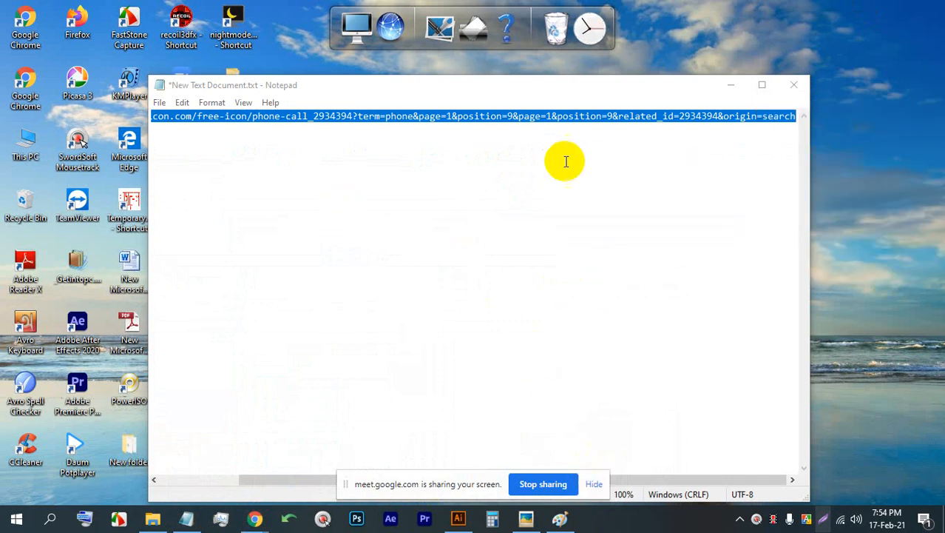
left_click(731, 84)
double_click(233, 274)
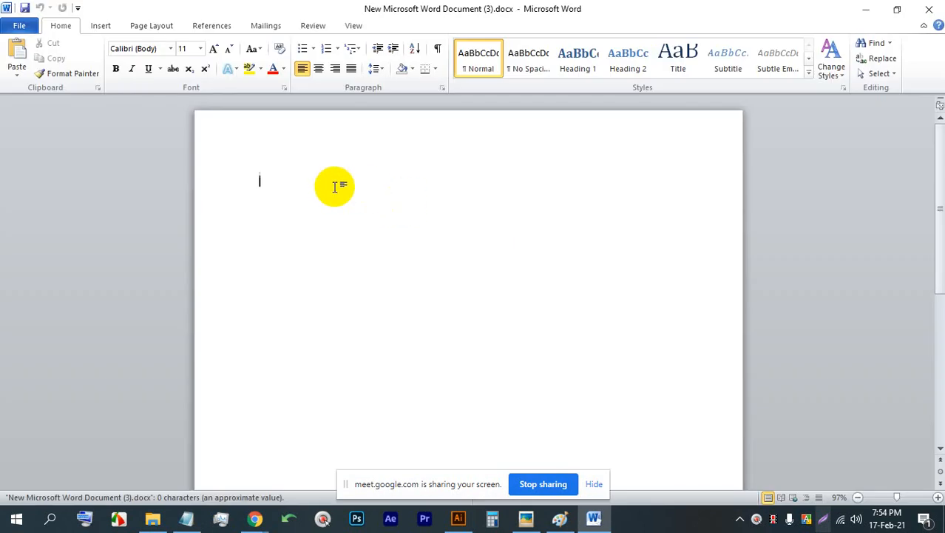
key("ctrl+v")
- Highlight the whole pasted link repeatedly to demonstrate selecting it, and close the Word document without saving
left_click_drag(554, 223, 474, 200)
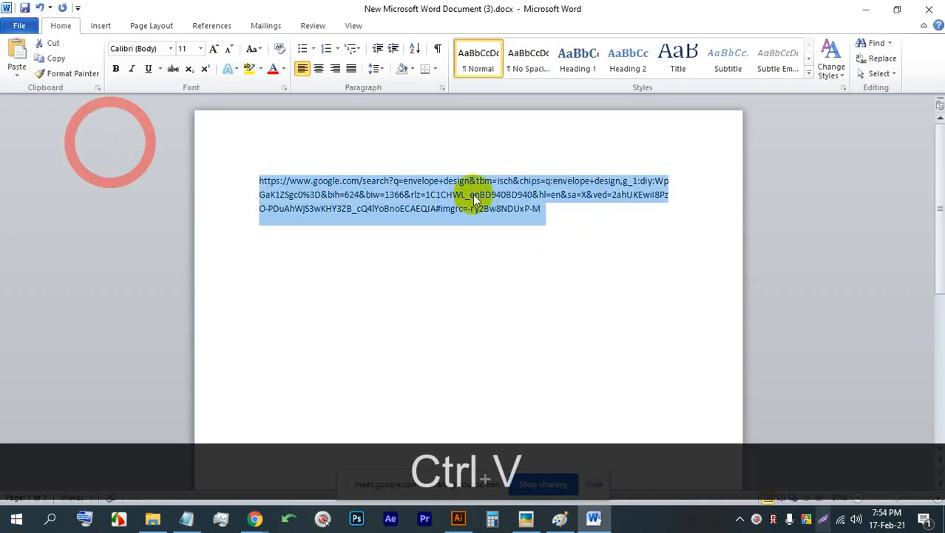
left_click(512, 196)
left_click(574, 198)
left_click_drag(548, 213, 233, 169)
left_click(443, 215)
left_click_drag(562, 216, 84, 158)
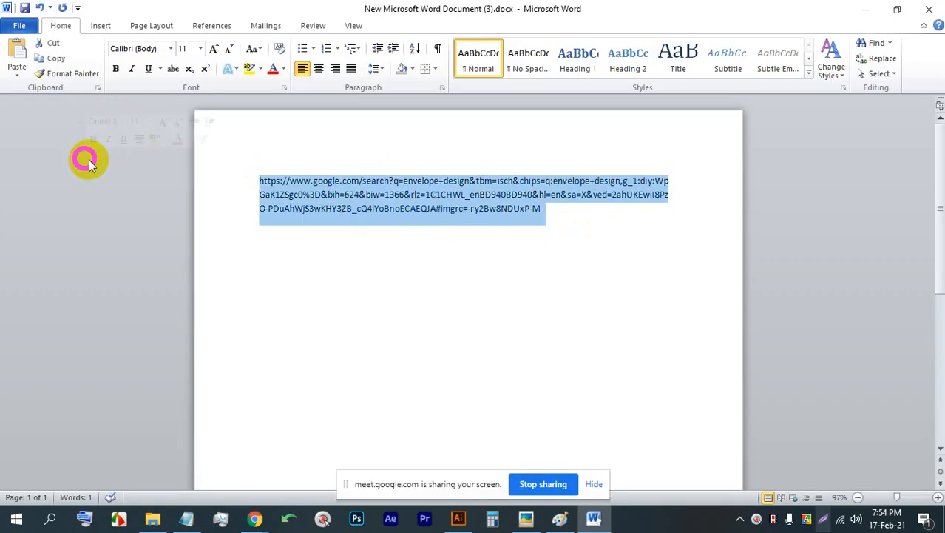
left_click(566, 215)
left_click_drag(566, 215, 264, 173)
left_click(409, 212)
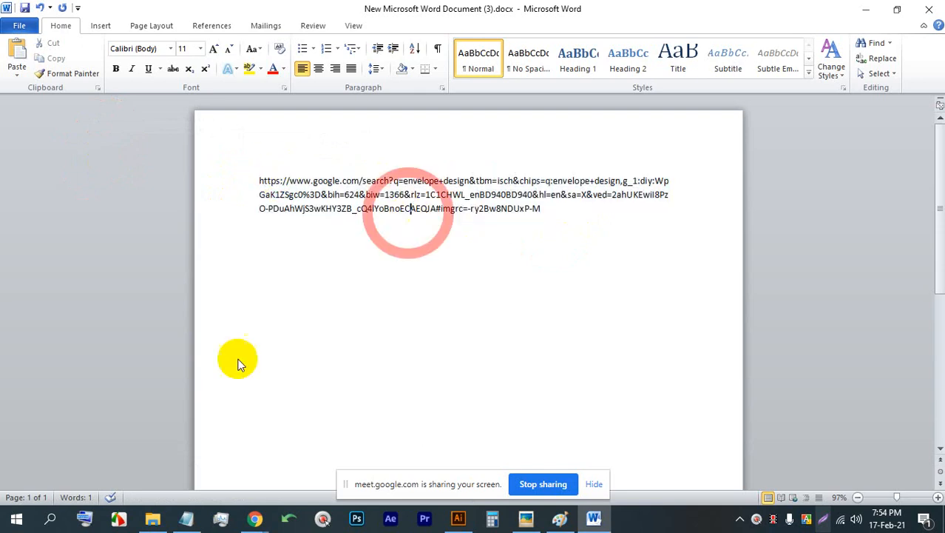
left_click(926, 9)
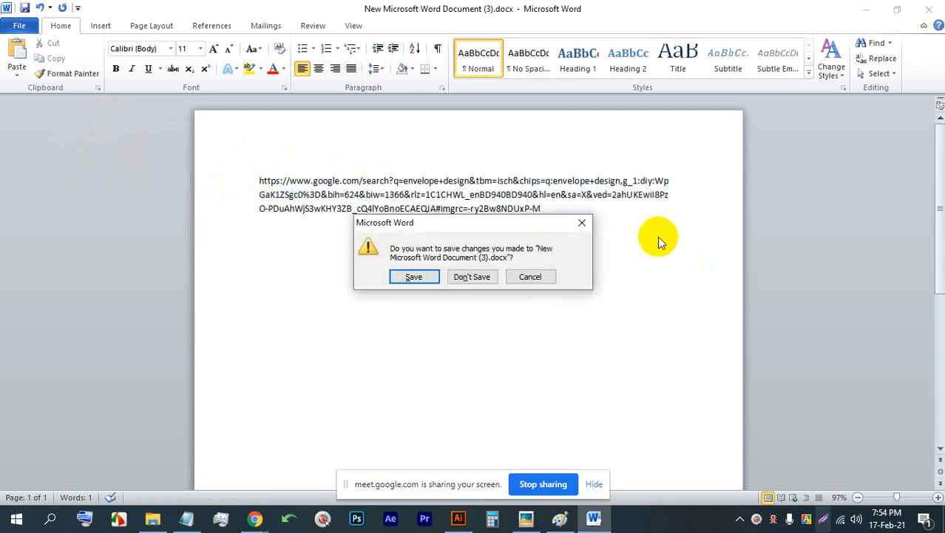
left_click(482, 277)
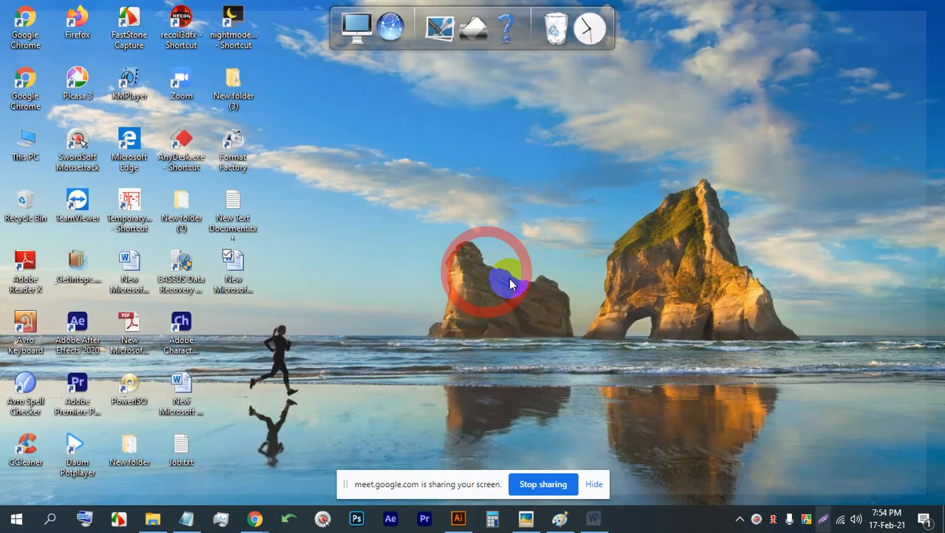
- Delete the new text document and the new Word document from the desktop
left_click(237, 268)
left_click_drag(310, 305, 216, 227)
key("Delete")
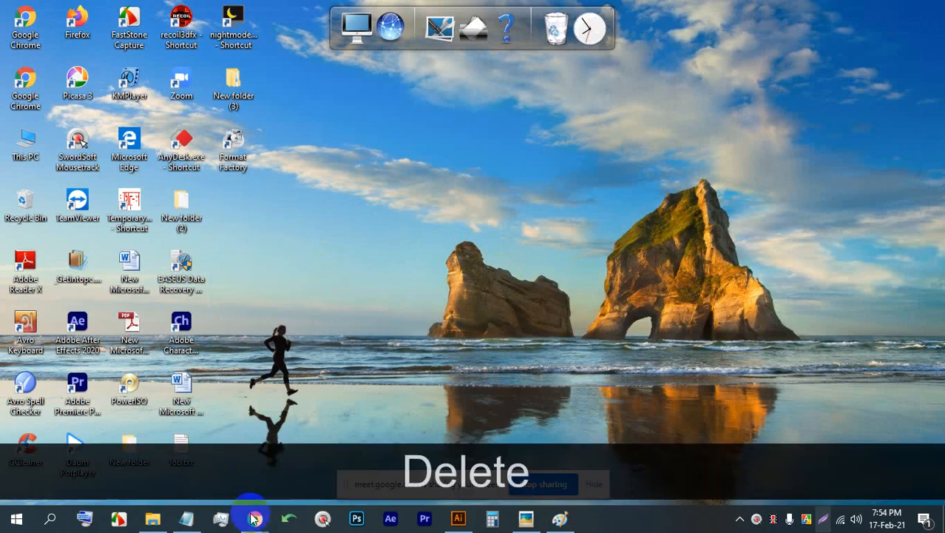
- Switch to the Google Meet call in Chrome and stop presenting the screen
mouse_move(253, 518)
left_click(181, 462)
left_click(124, 9)
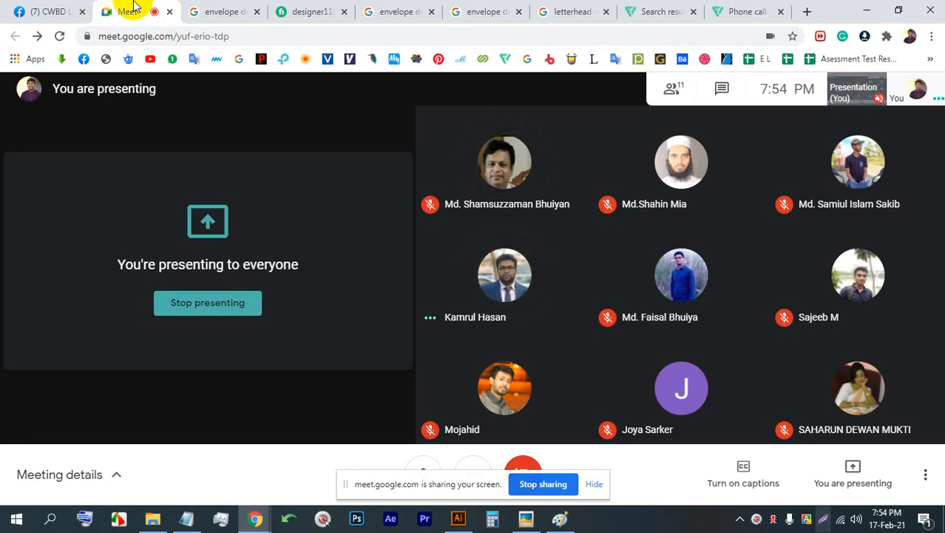
left_click(186, 307)
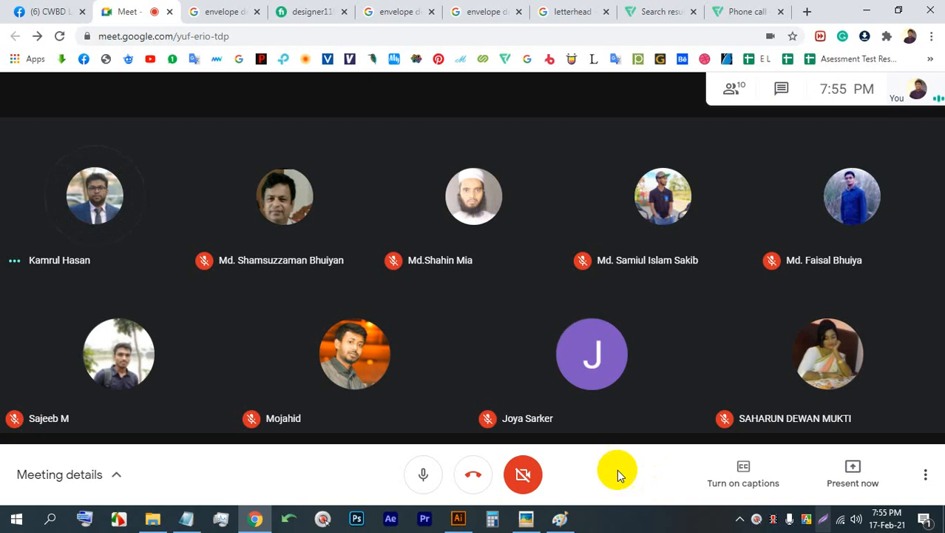
left_click(696, 384)
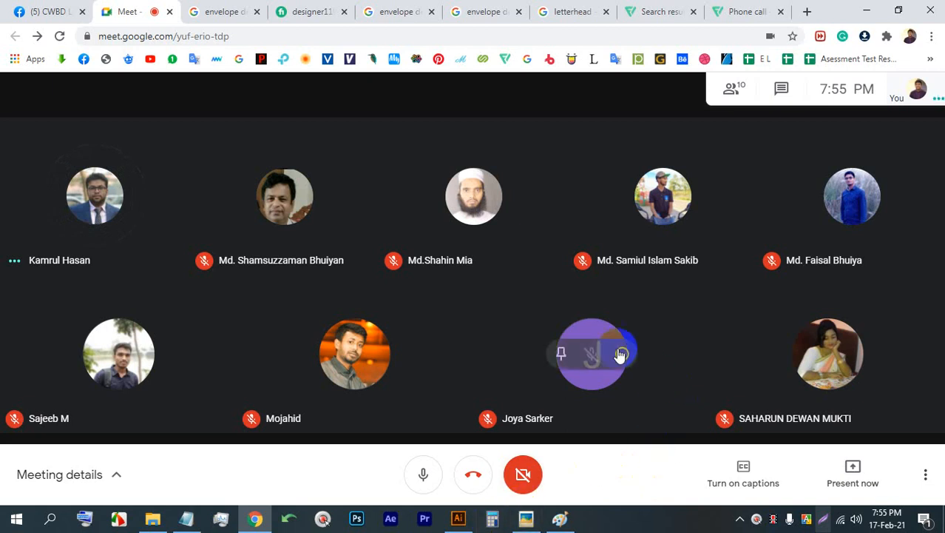